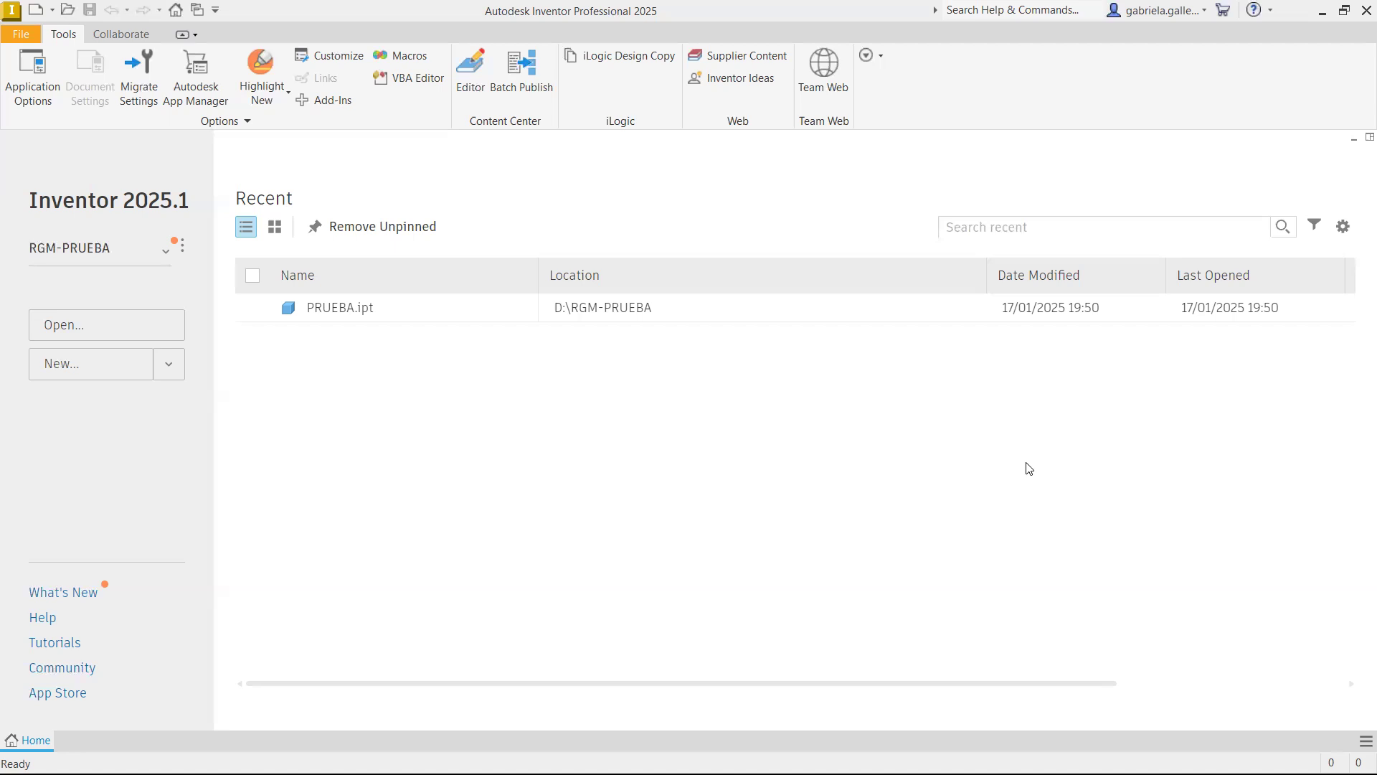
Create a new part file from the PUCP (mm).ipt template
left_click(124, 364)
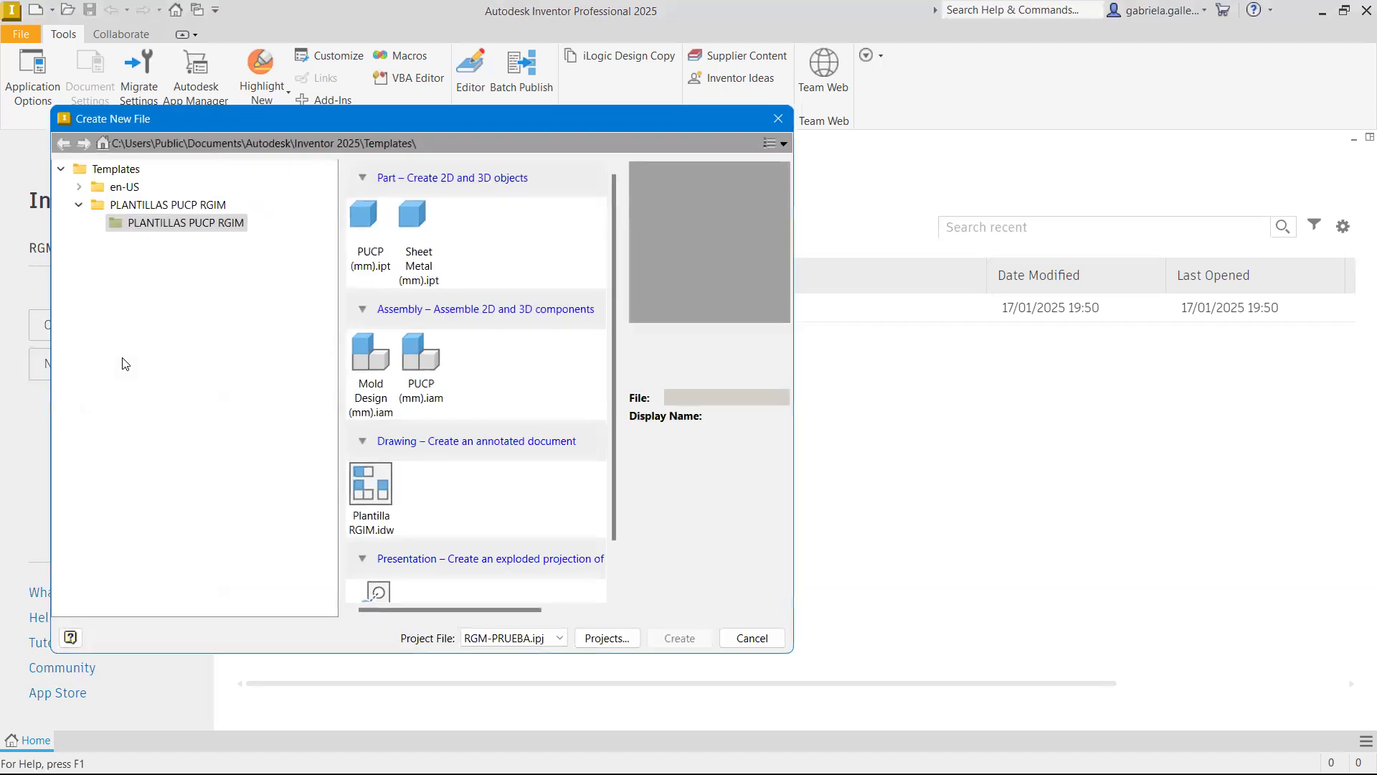
left_click(380, 222)
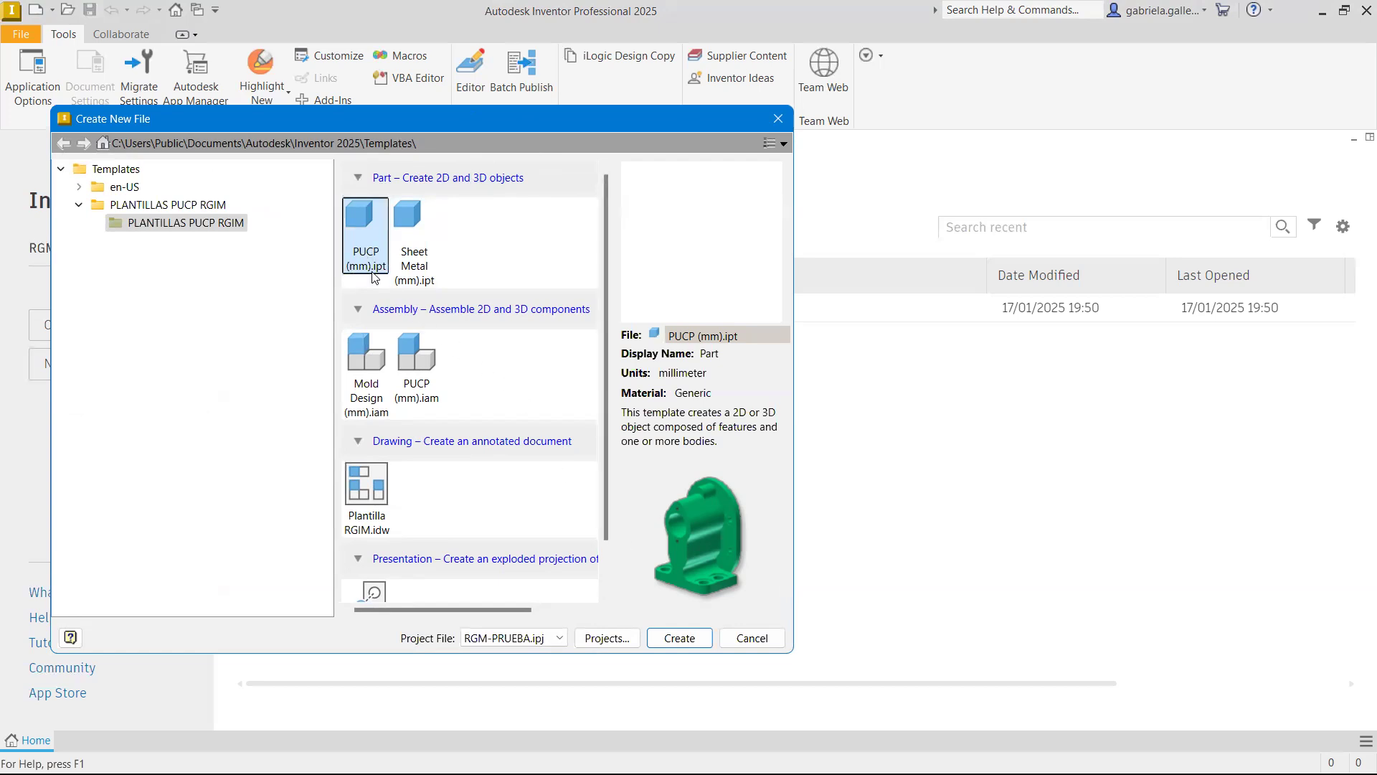
left_click(679, 638)
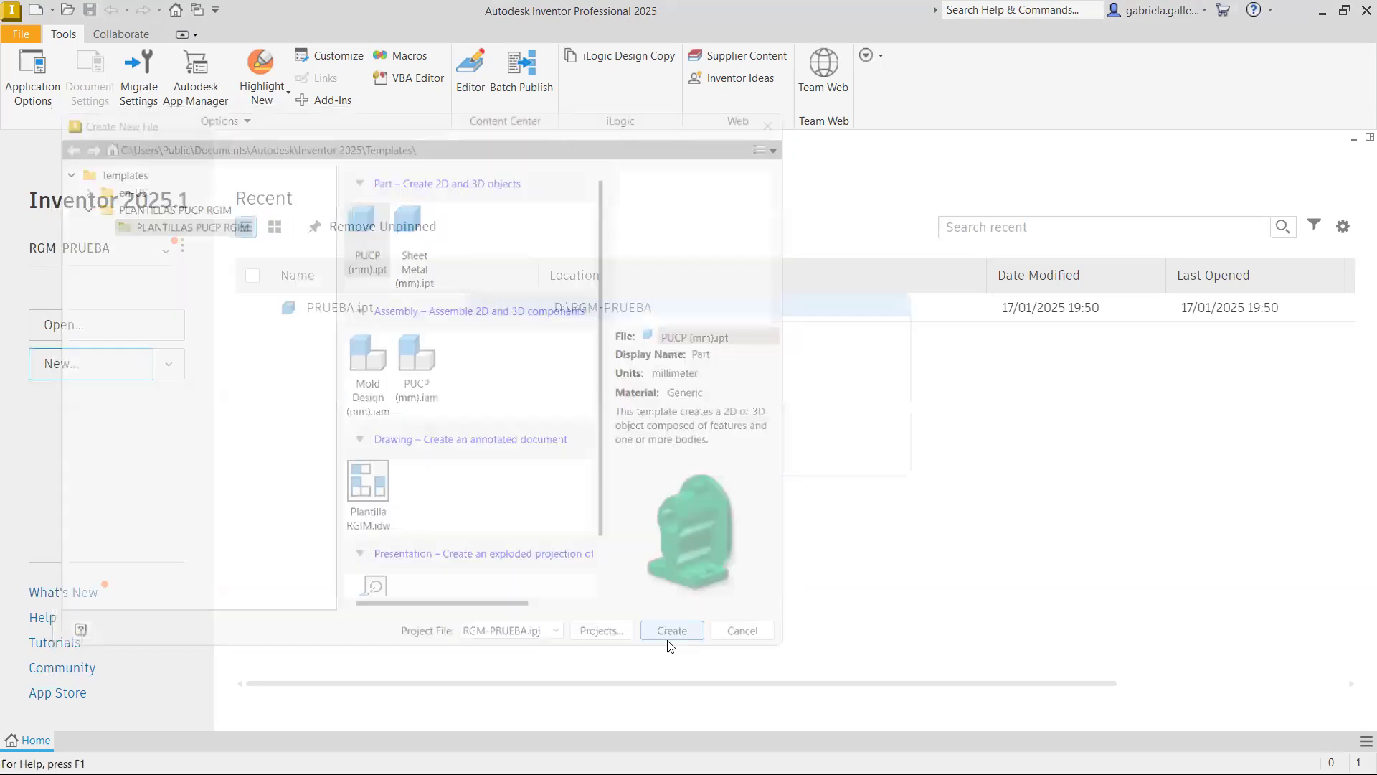
left_click(663, 474)
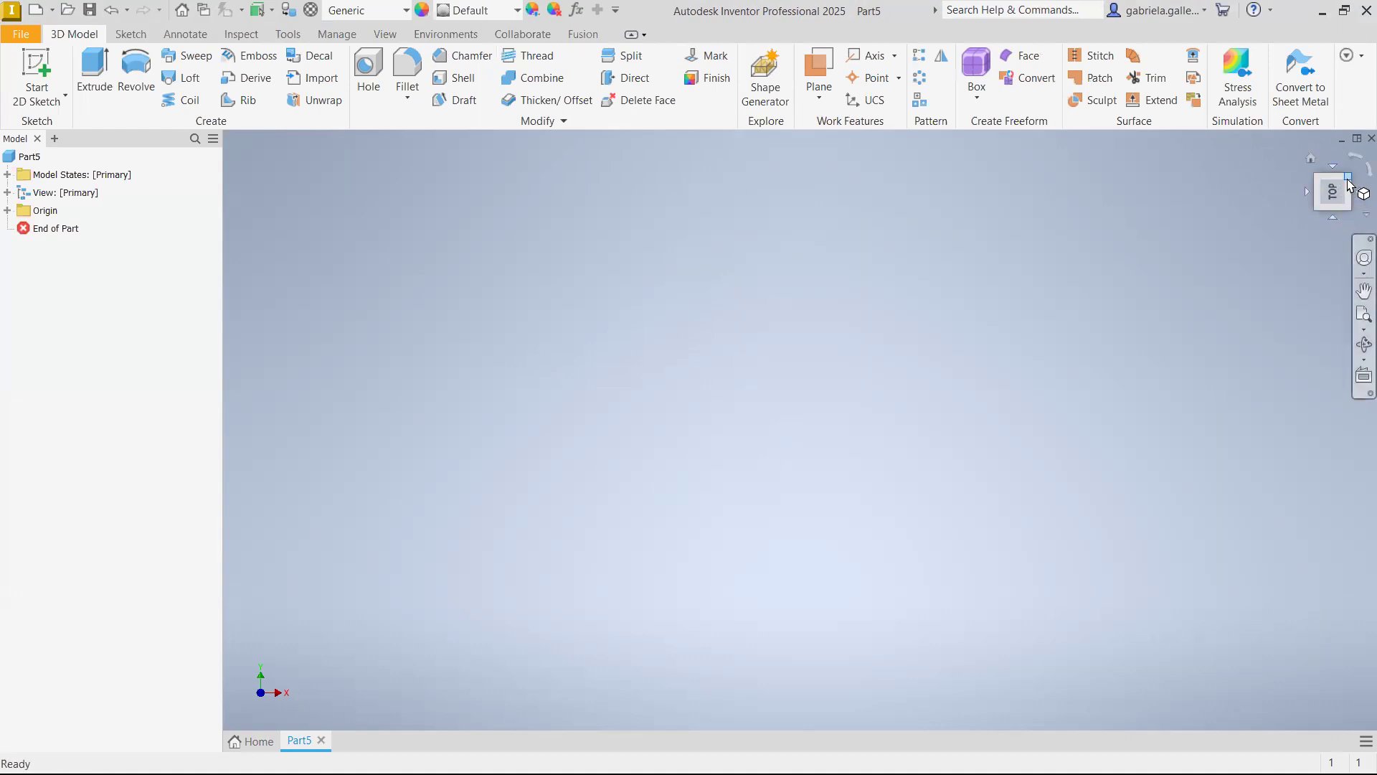
Examine the empty part's orientation from the top and the side, then return to the home view
left_click(1311, 159)
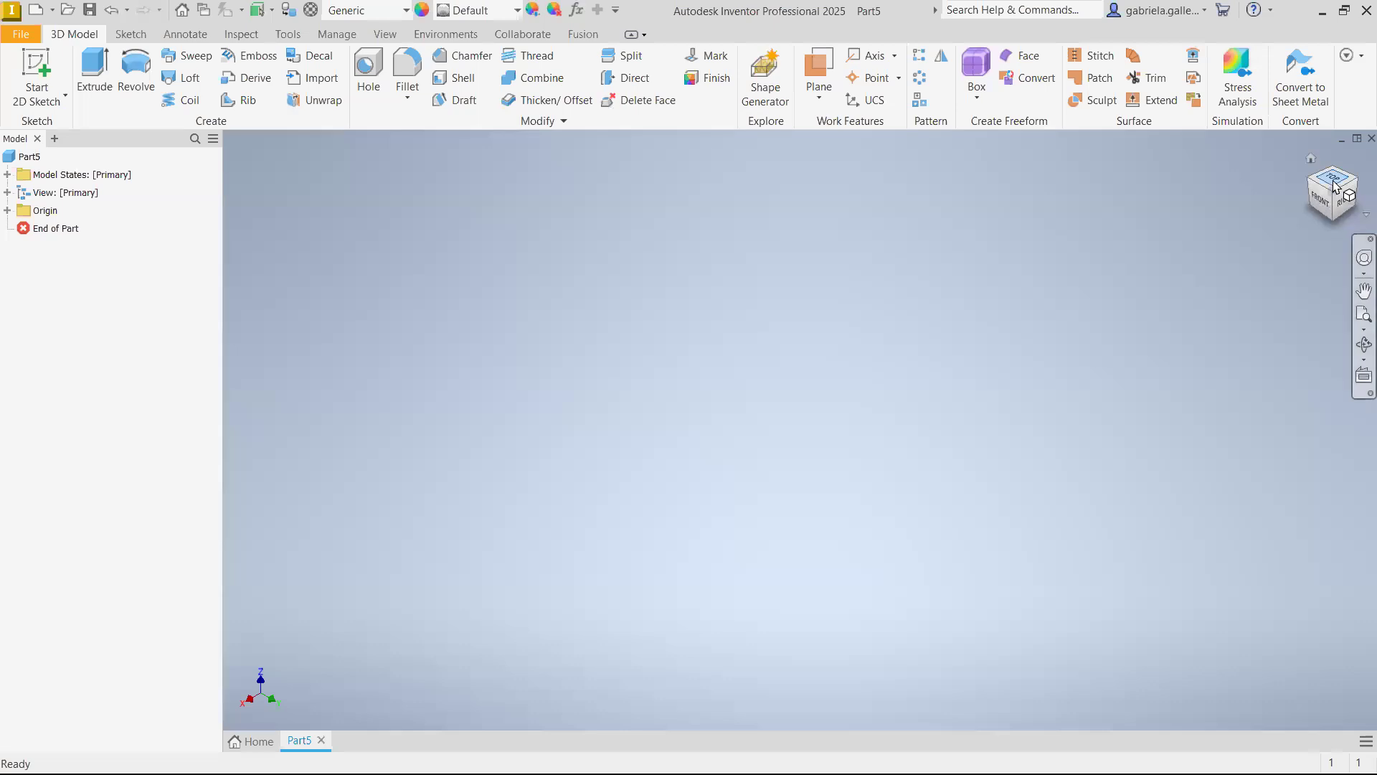
left_click(1334, 184)
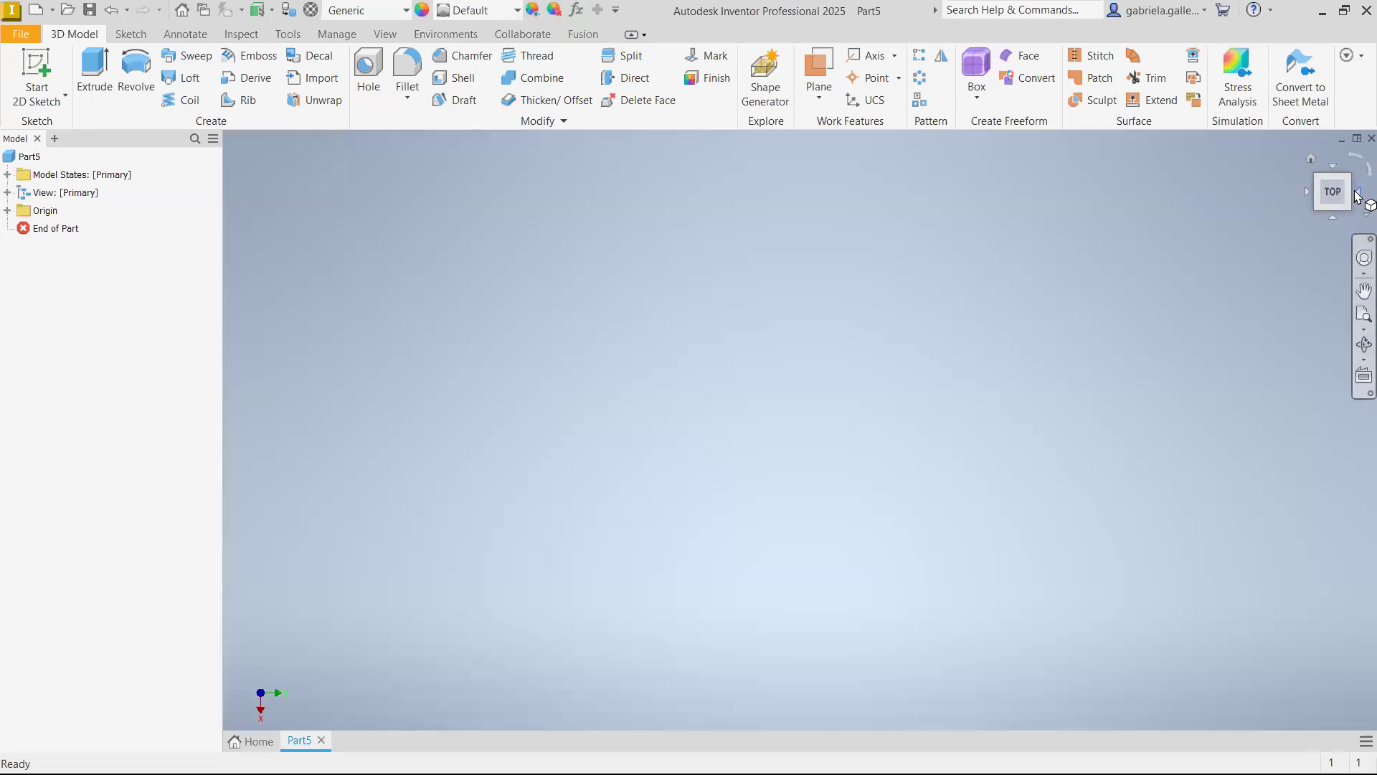
left_click(1350, 207)
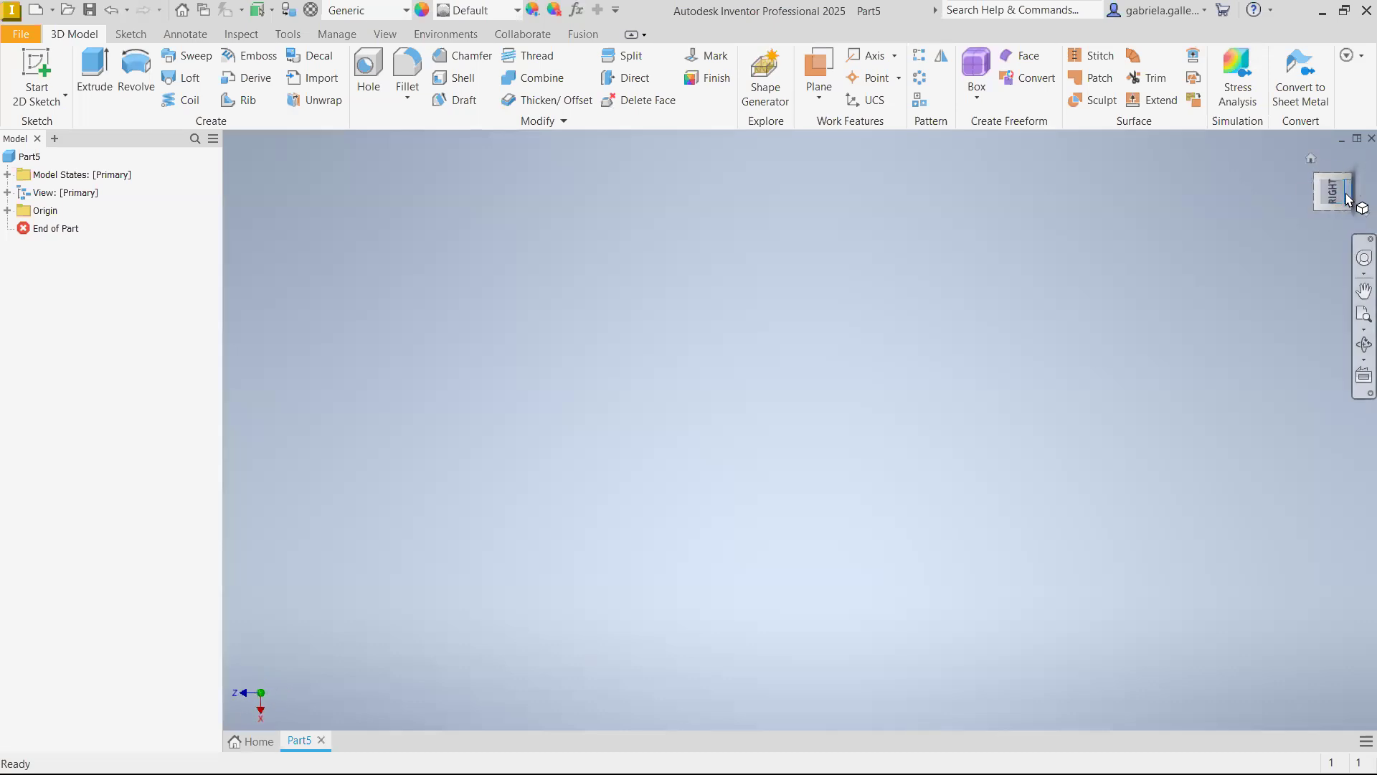
left_click(1312, 159)
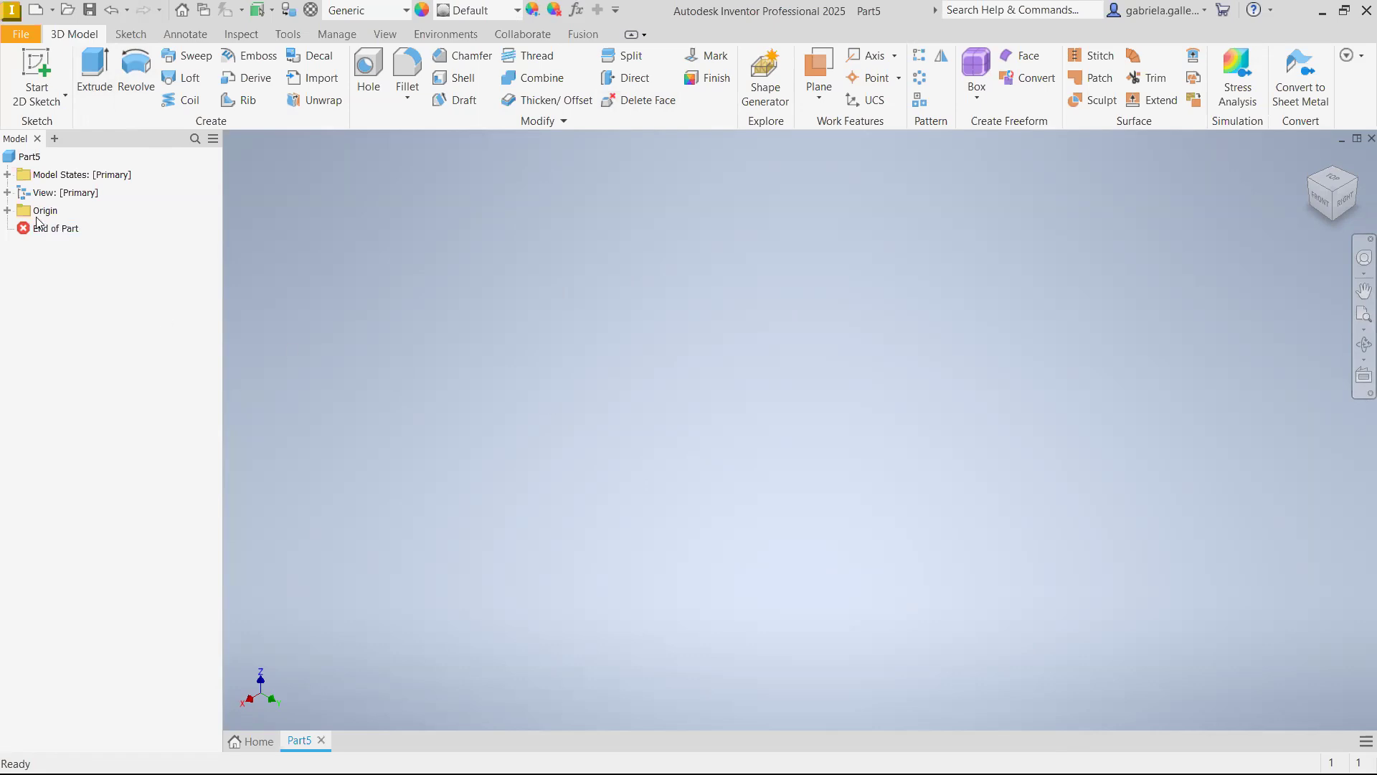
Expand the part's origin and examine the orientation of the XZ, YZ and XY planes
left_click(6, 211)
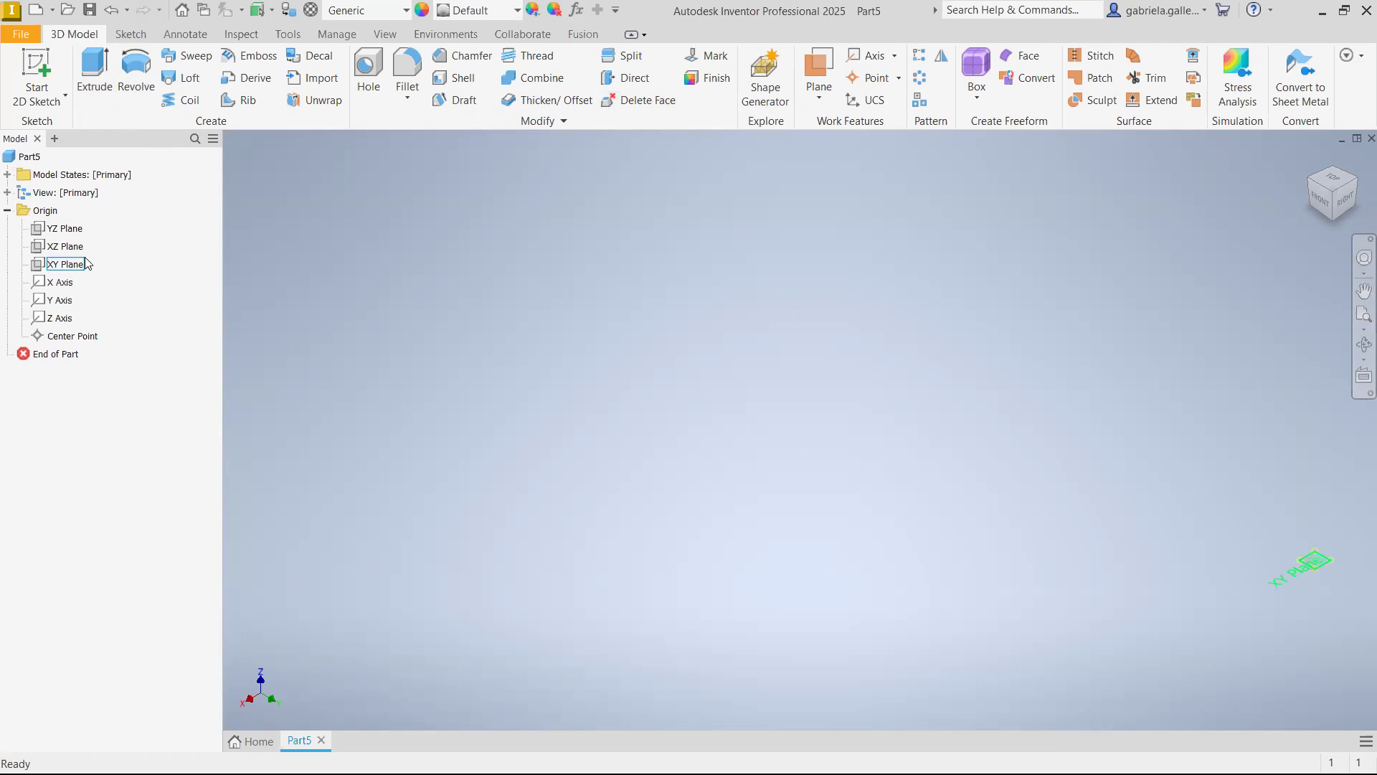
left_click(66, 247)
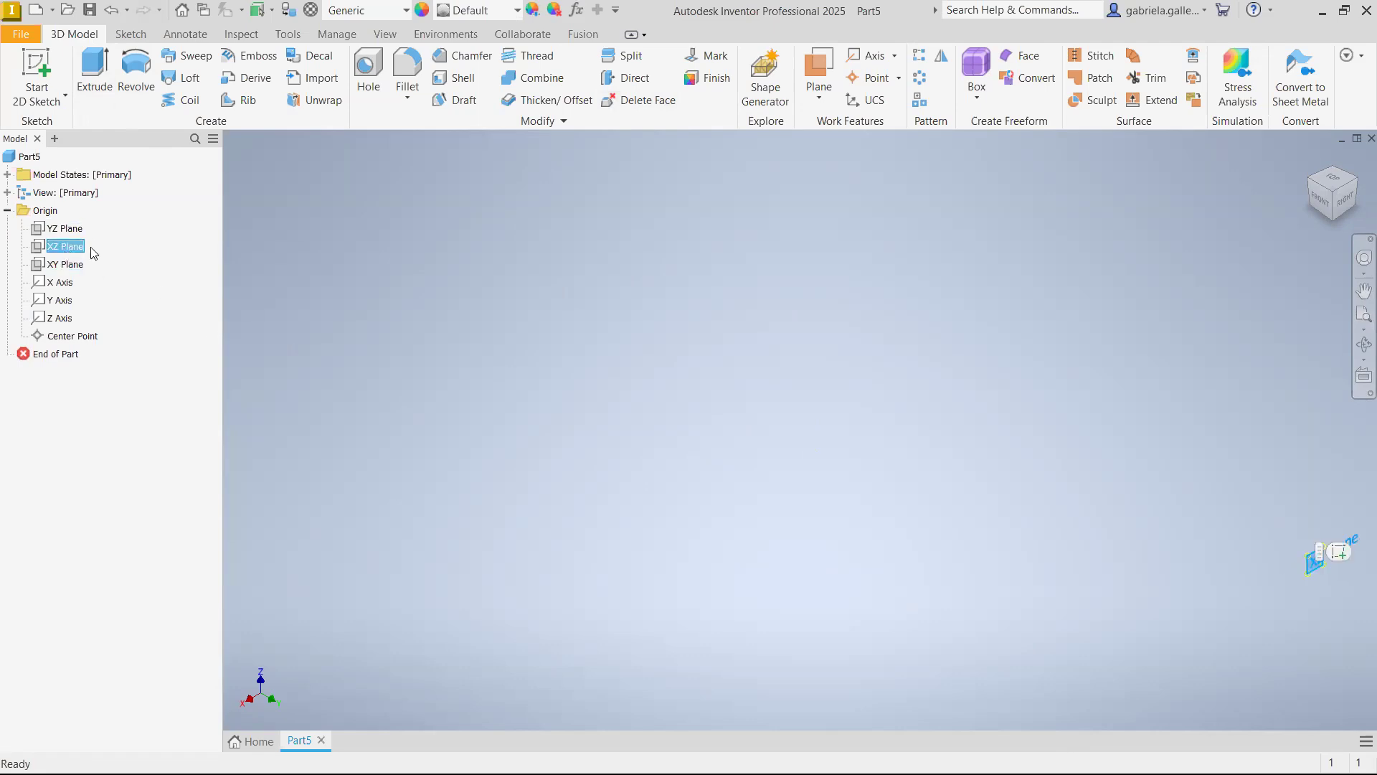
middle_click_drag(1272, 562, 677, 362)
scroll(844, 399, "down", 5)
scroll(762, 362, "down", 5)
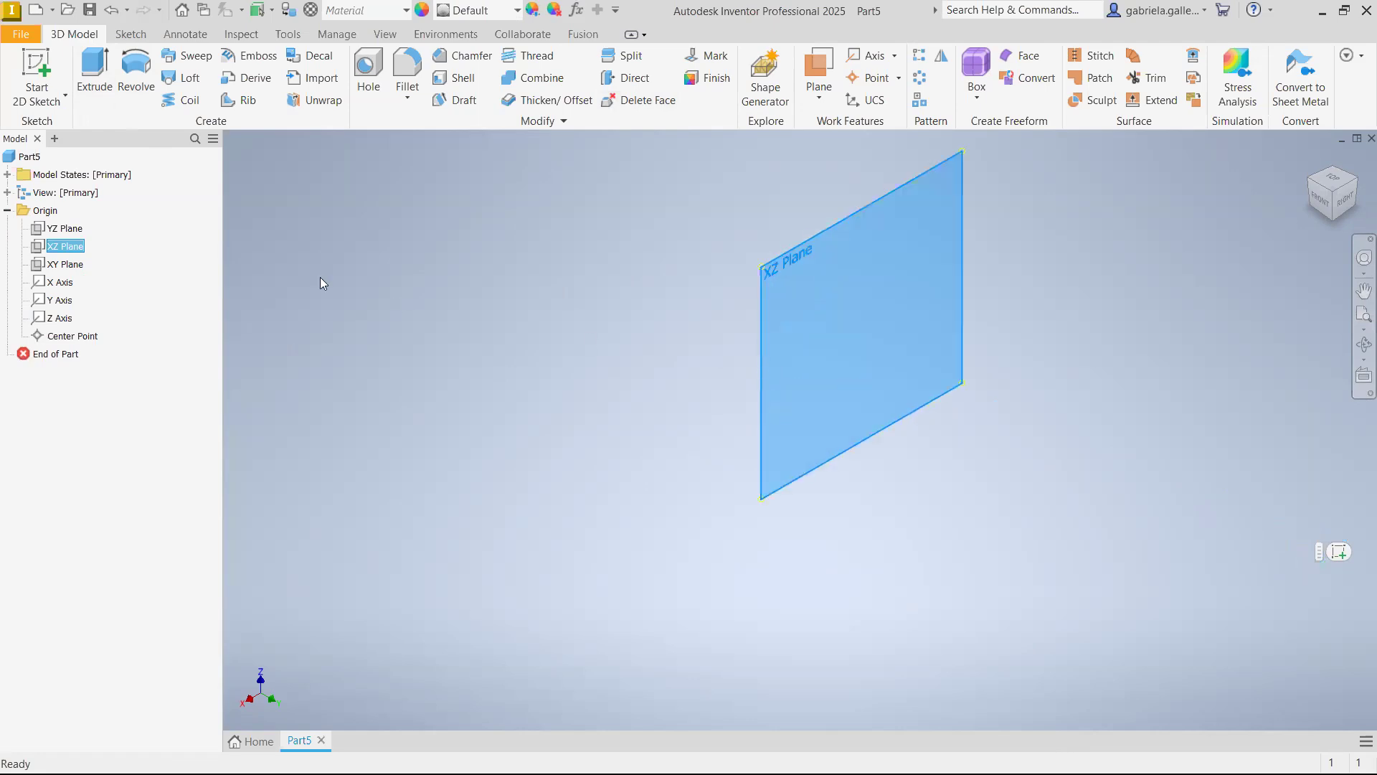
left_click(65, 228)
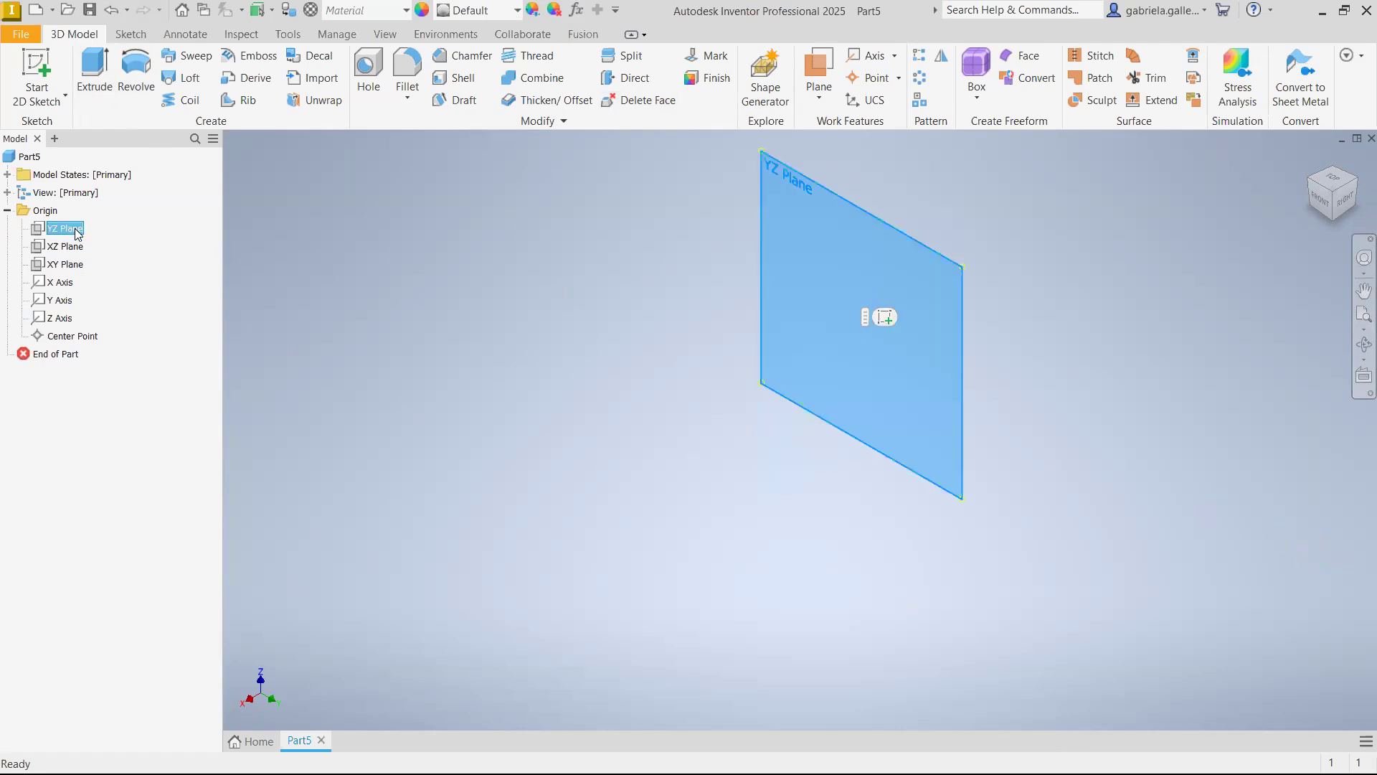
left_click(65, 265)
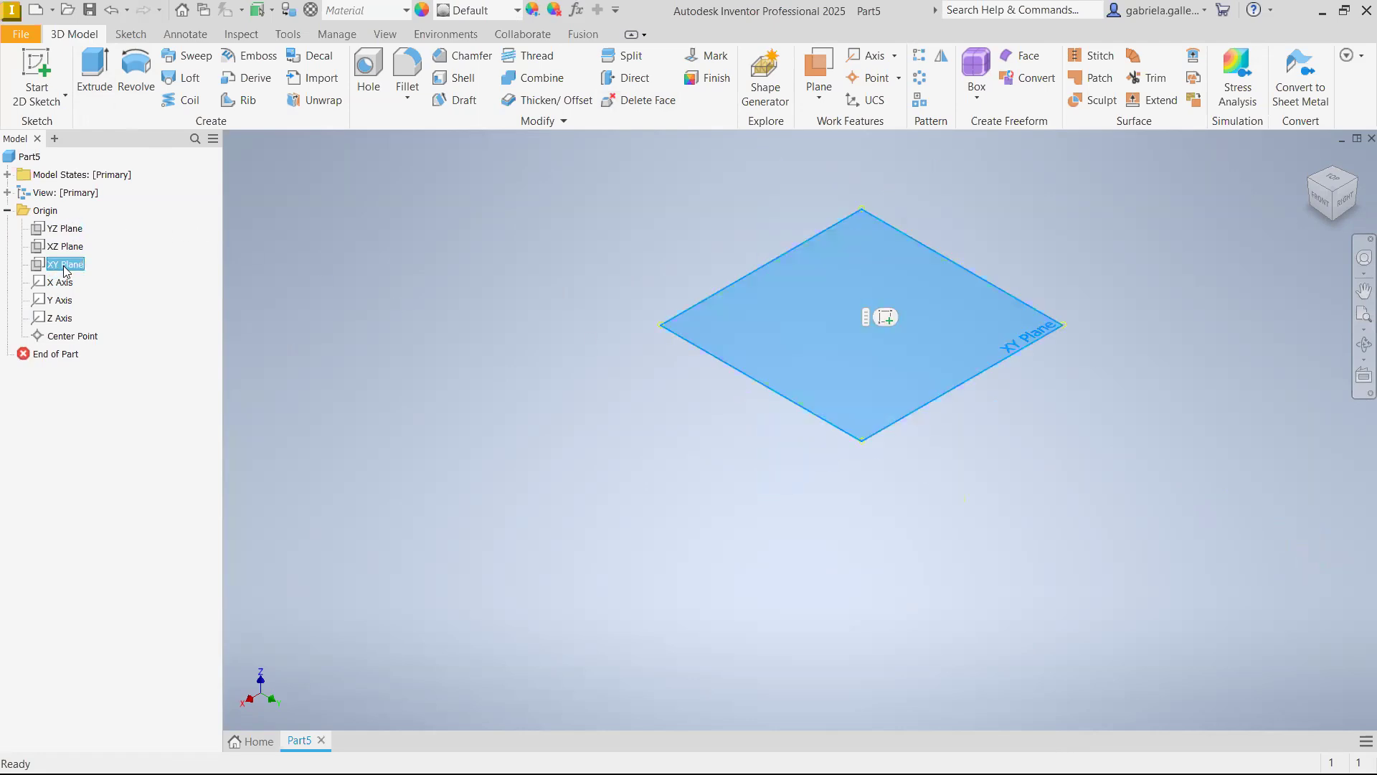
left_click(76, 230)
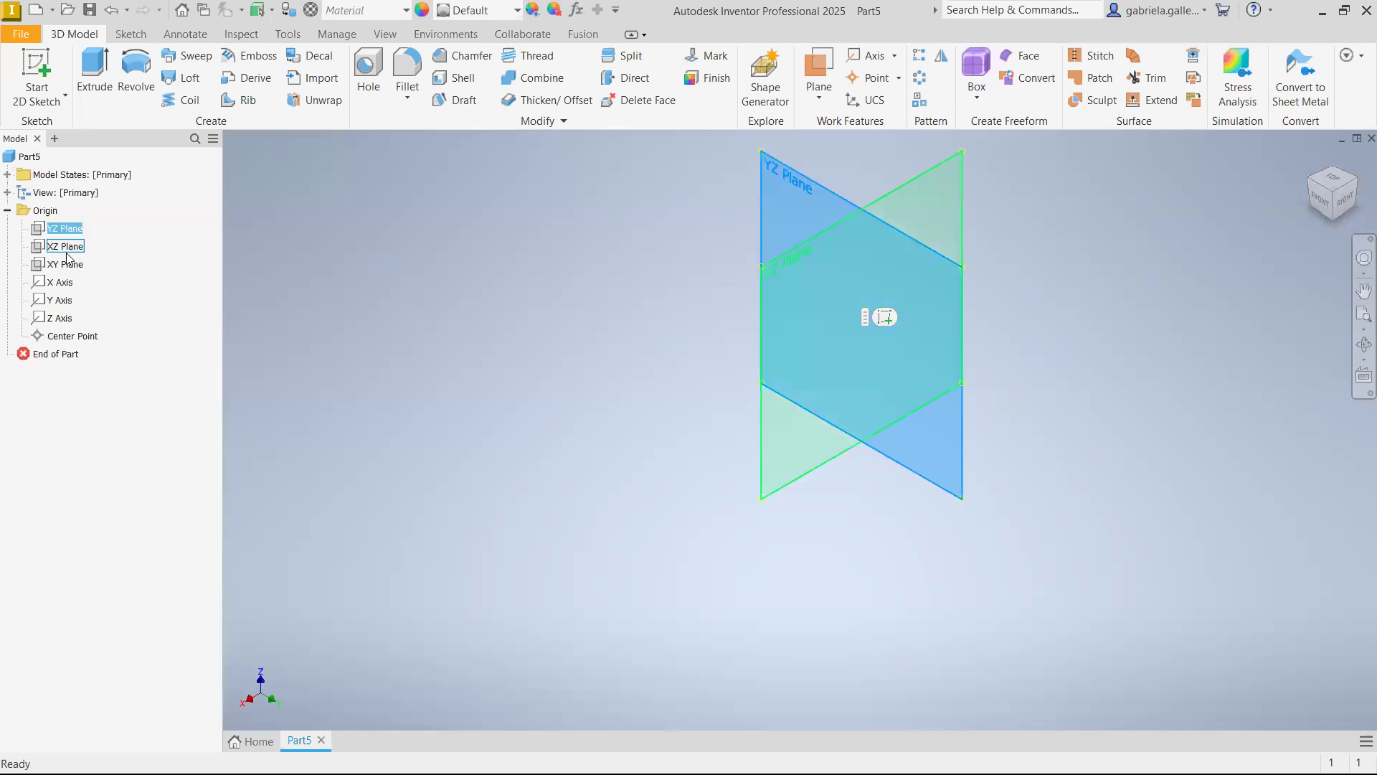
left_click(69, 248)
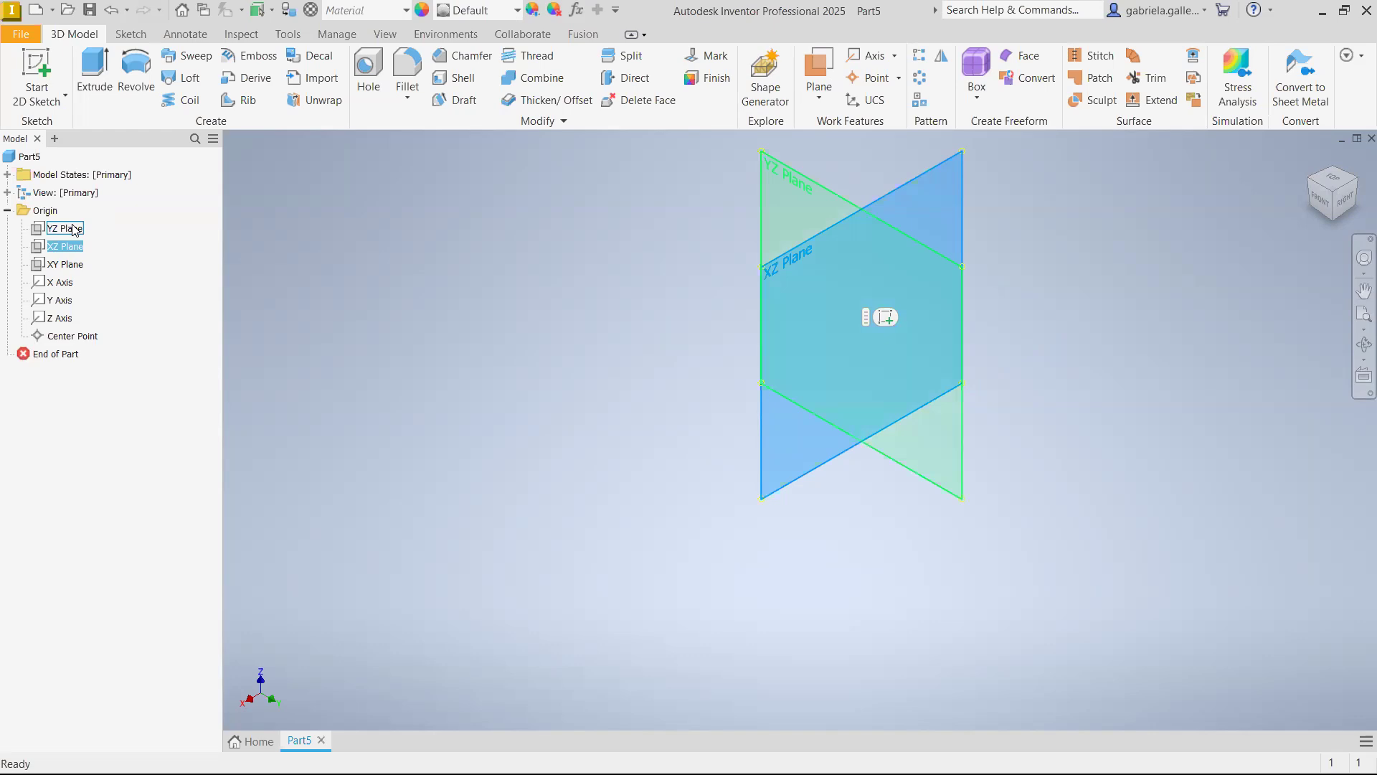
Start a sketch on the YZ plane and draw a center point circle above and to the left of the origin
left_click(74, 229)
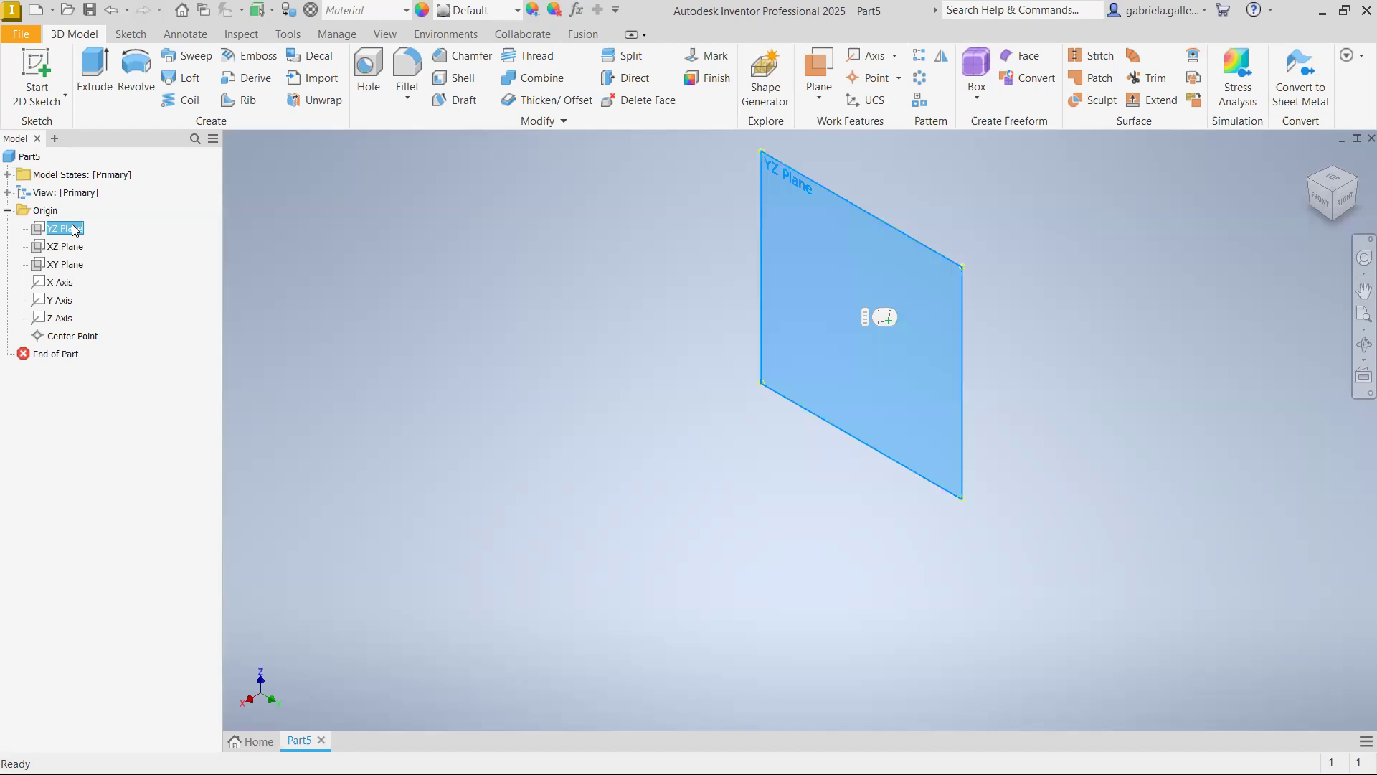
left_click(885, 317)
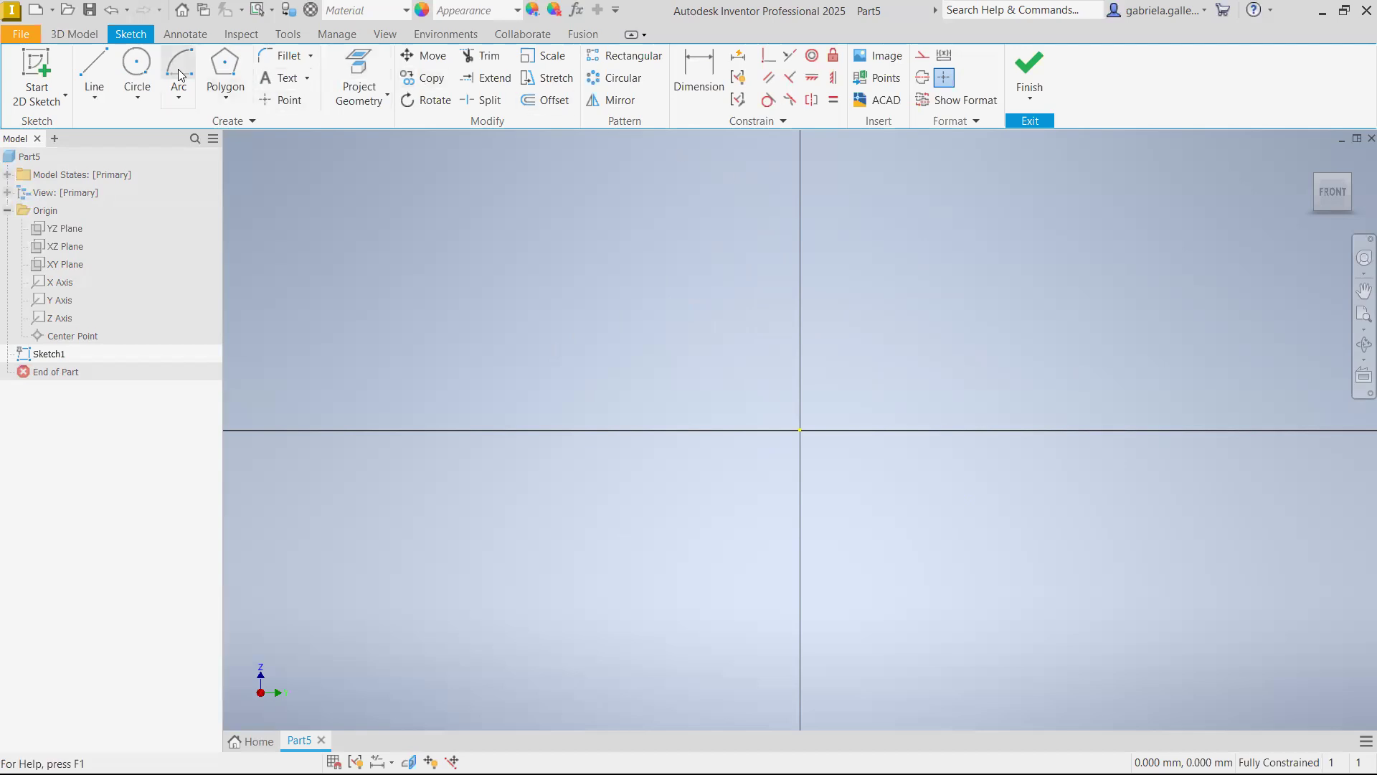
left_click(138, 65)
left_click(615, 254)
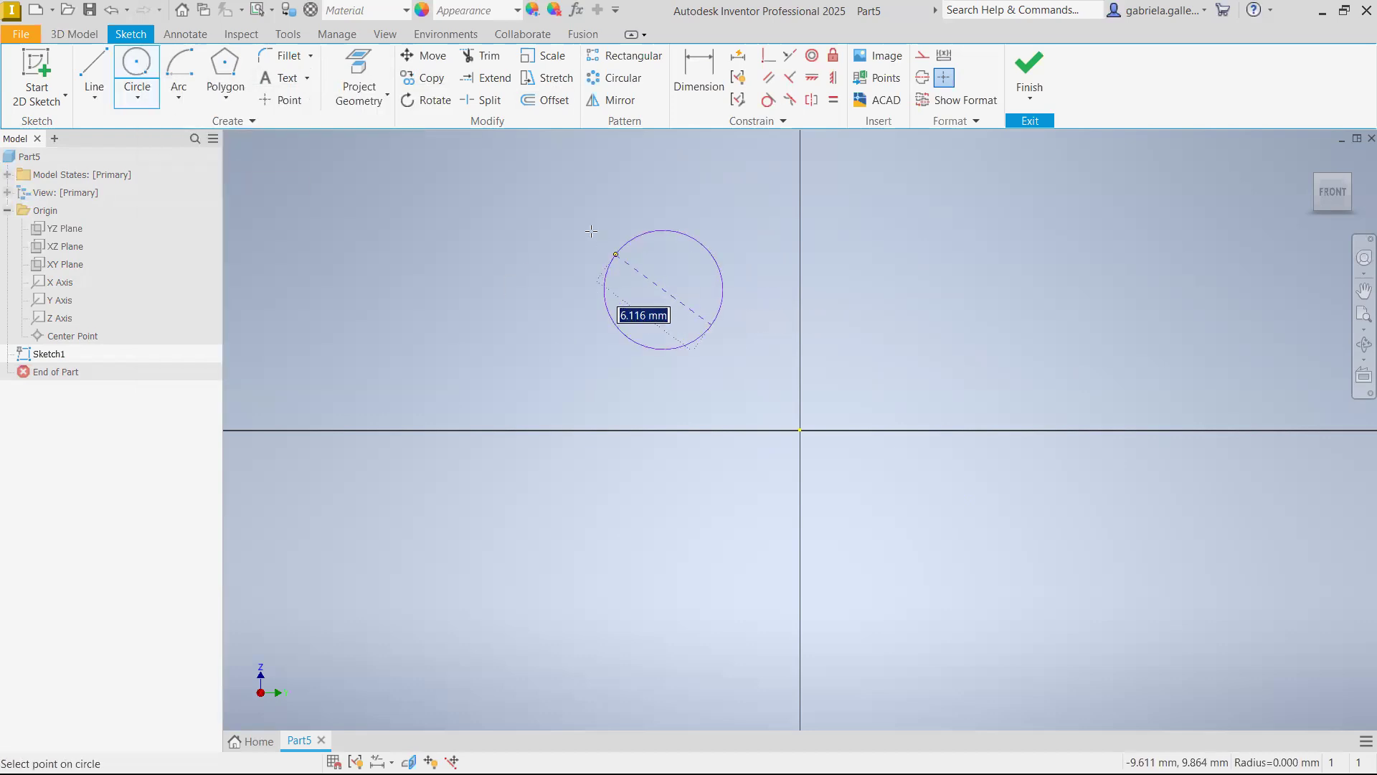
left_click(610, 236)
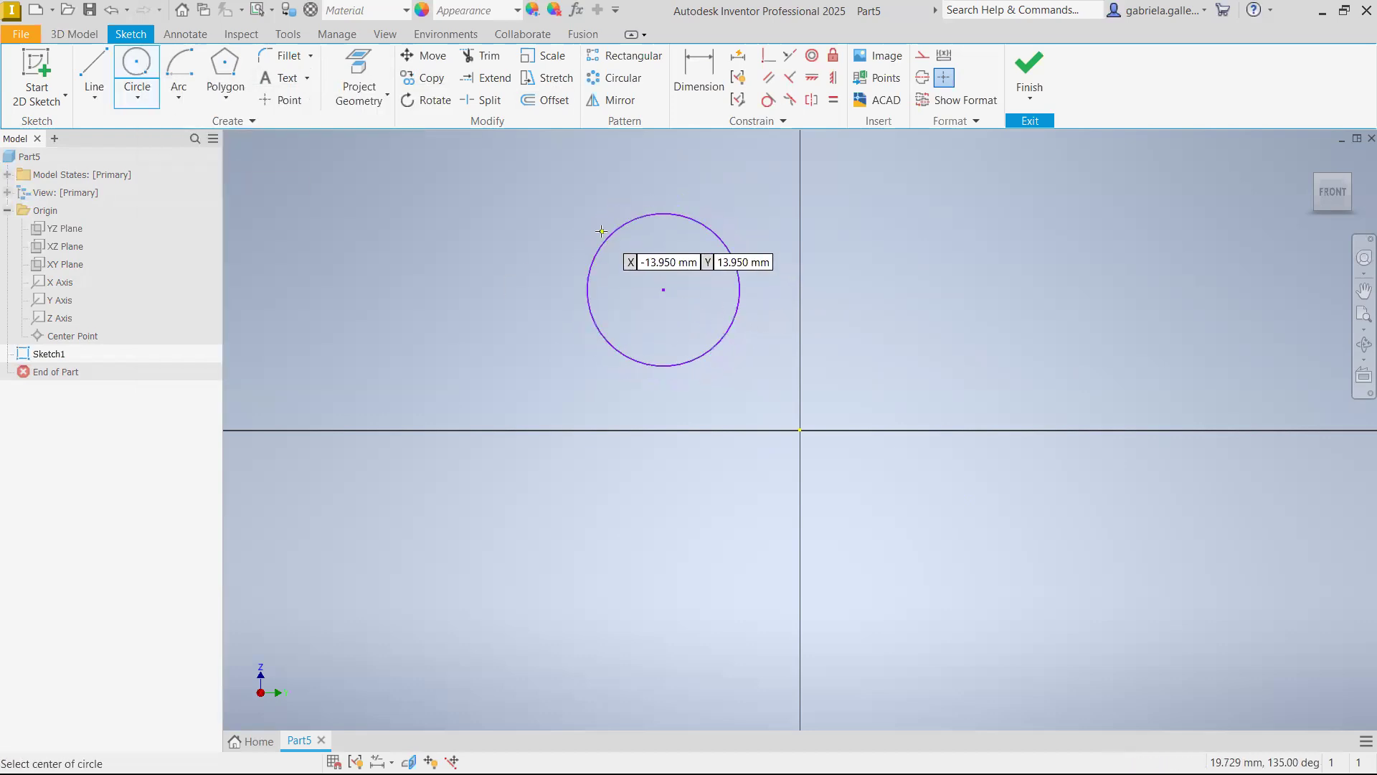
key("Escape")
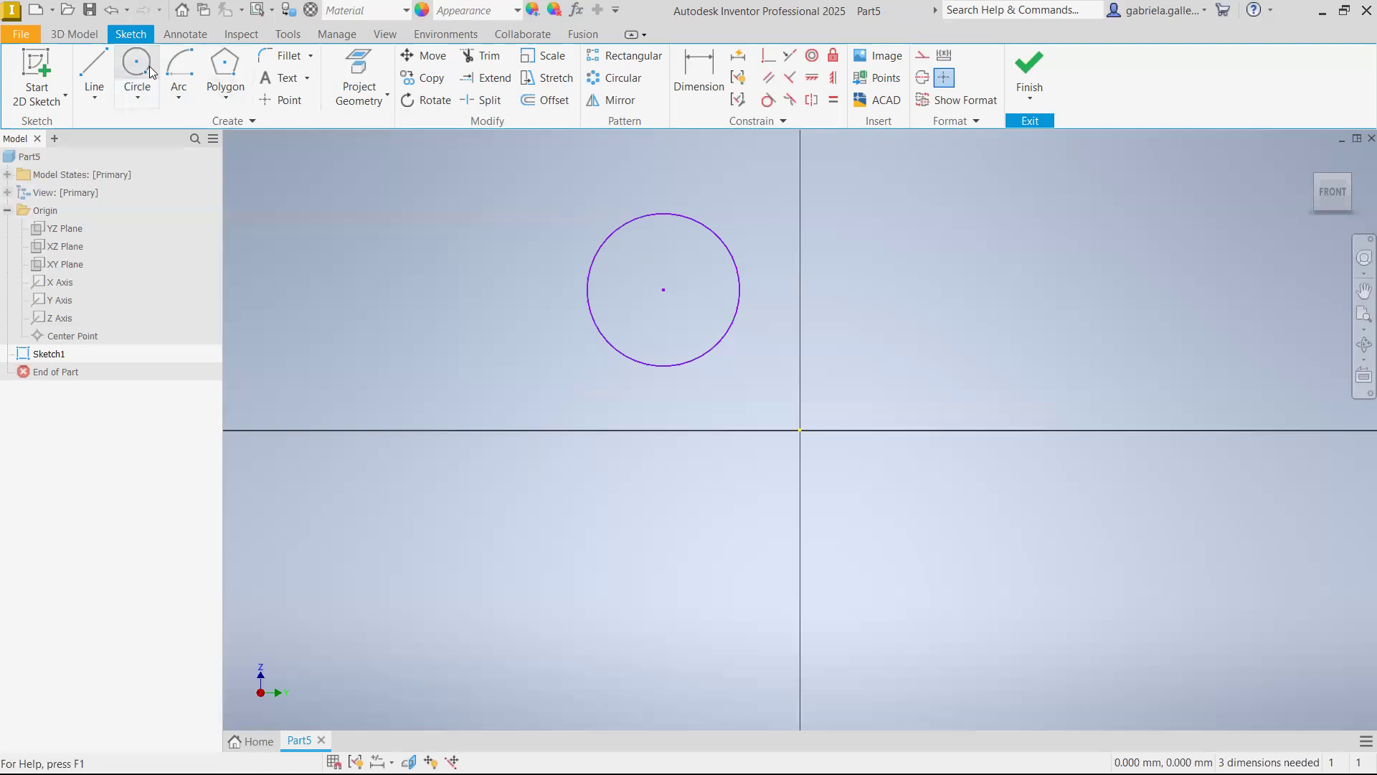
Draw two separate slanted lines crossing the horizontal axis, one on each side of the circle
left_click(85, 74)
left_click(445, 314)
key("Escape")
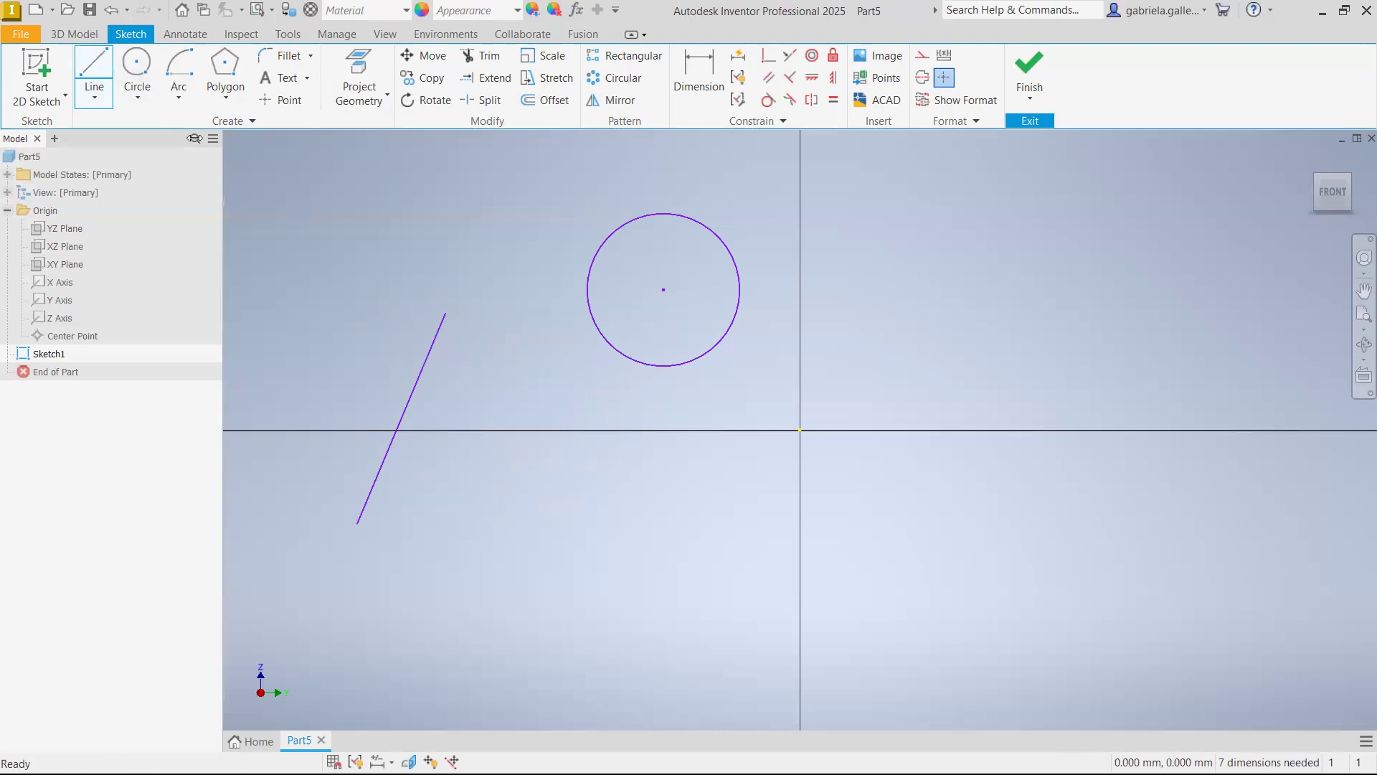
left_click(94, 63)
left_click(845, 307)
left_click(1036, 538)
key("Escape")
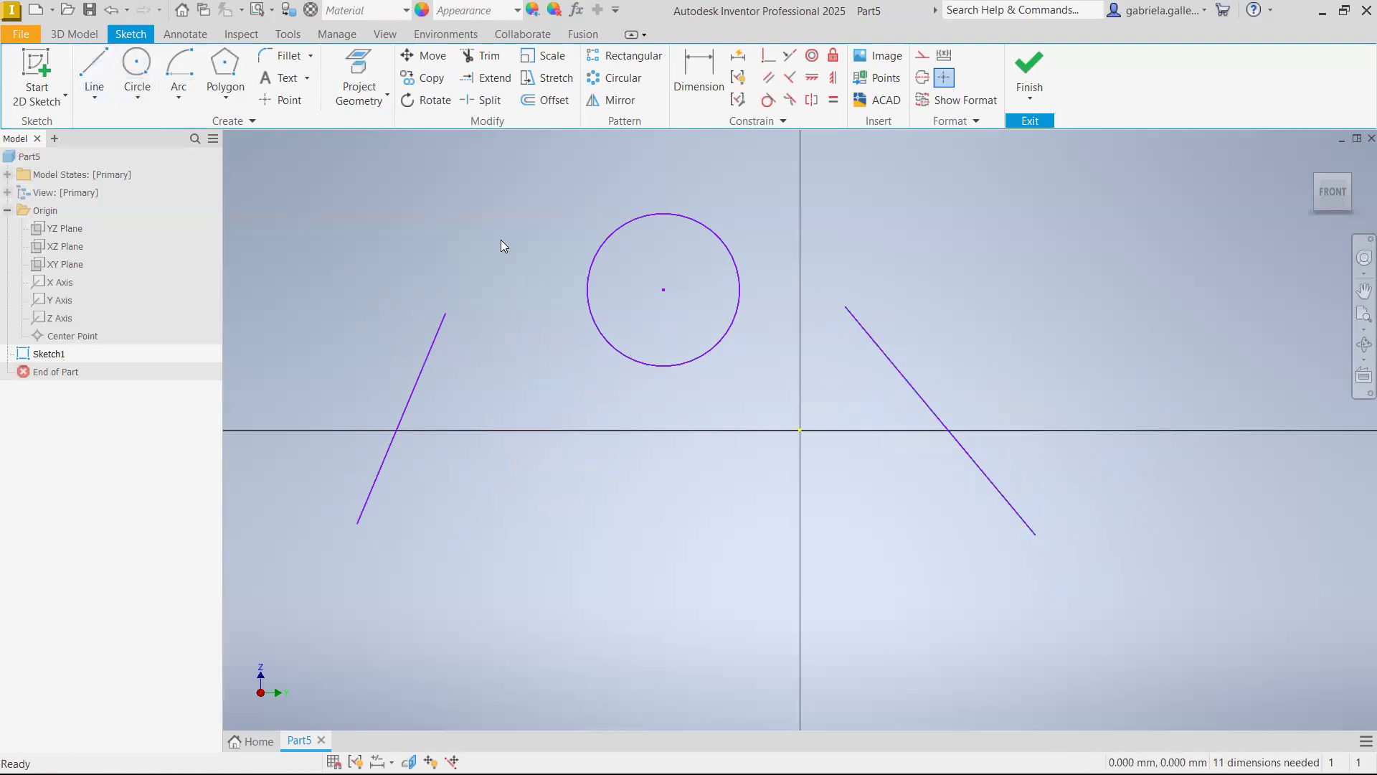
Draw a long, slightly sloping line below the circle and the two slanted lines
left_click(94, 72)
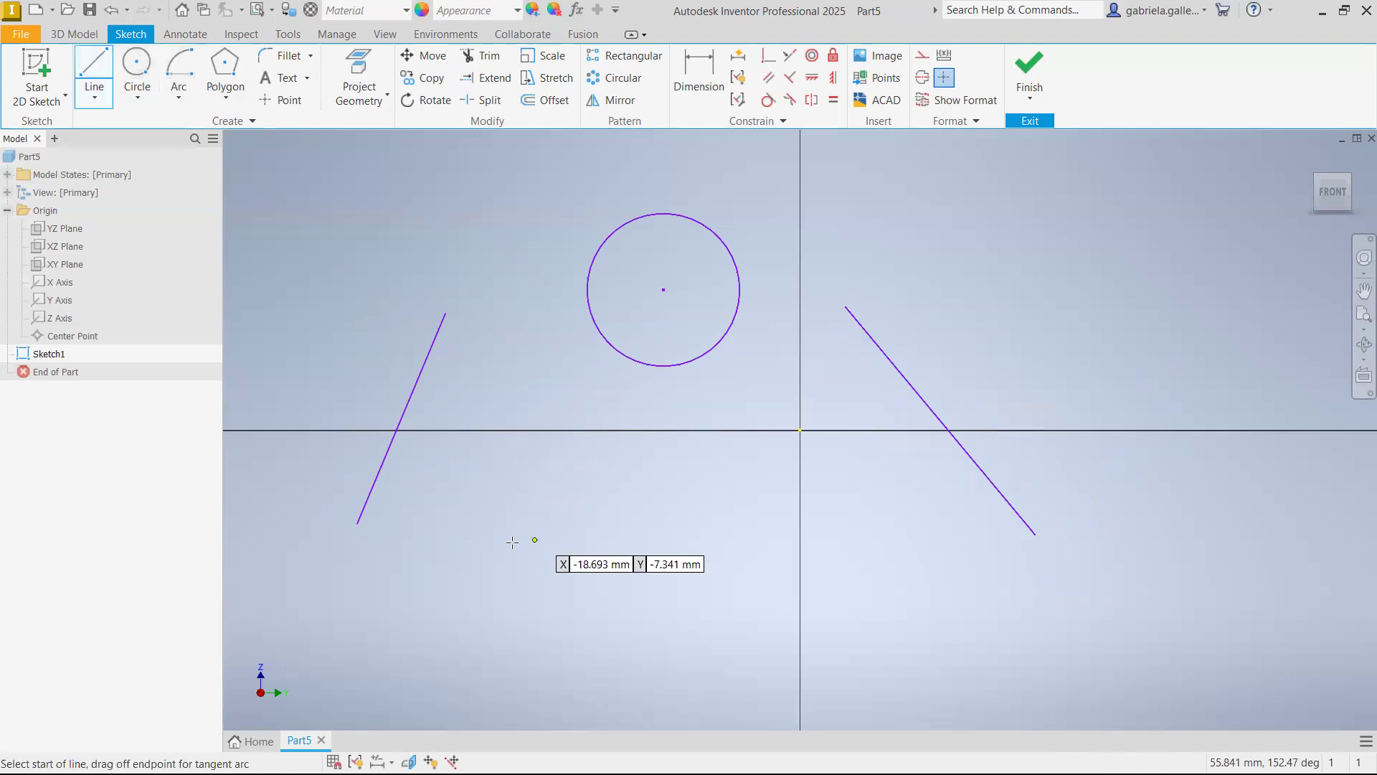
left_click(367, 562)
left_click(1028, 629)
key("Escape")
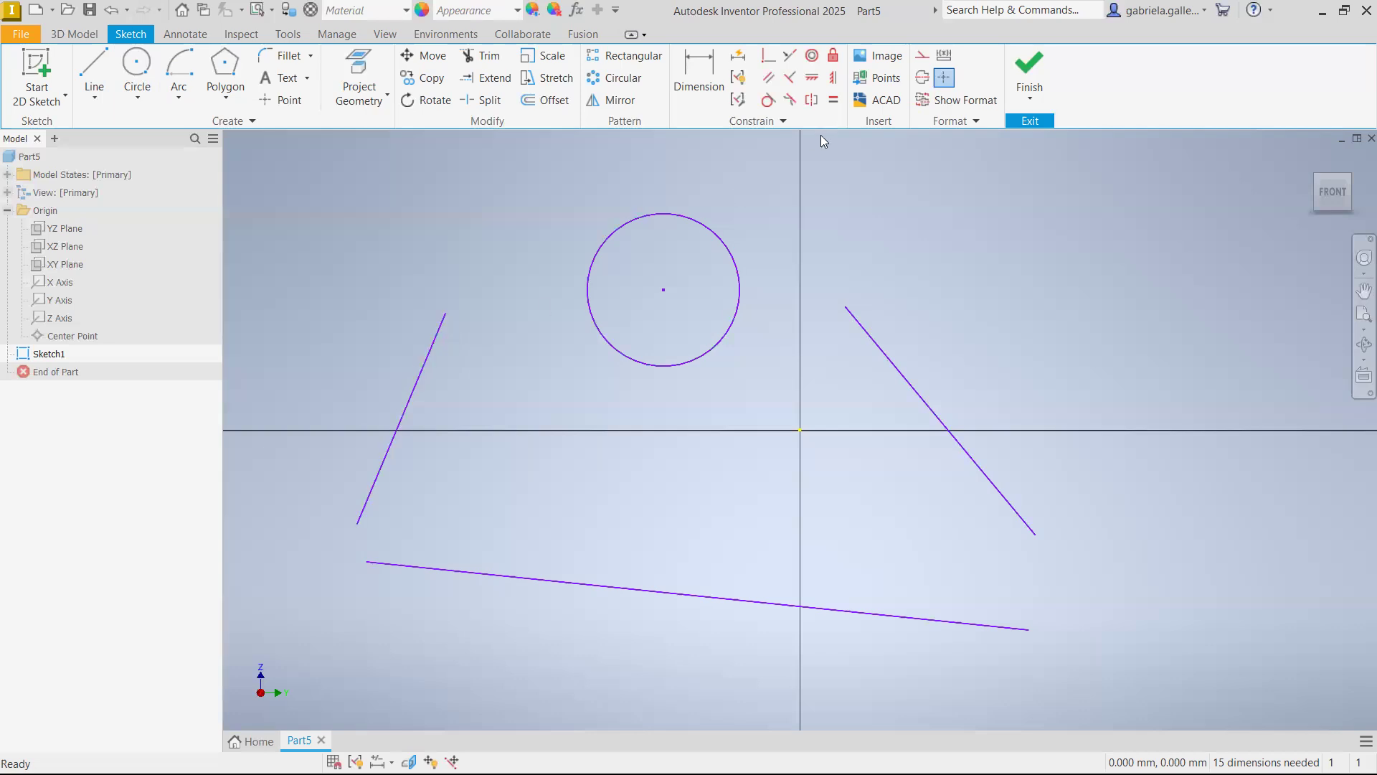
Apply a vertical constraint to each of the two slanted side lines
left_click(833, 78)
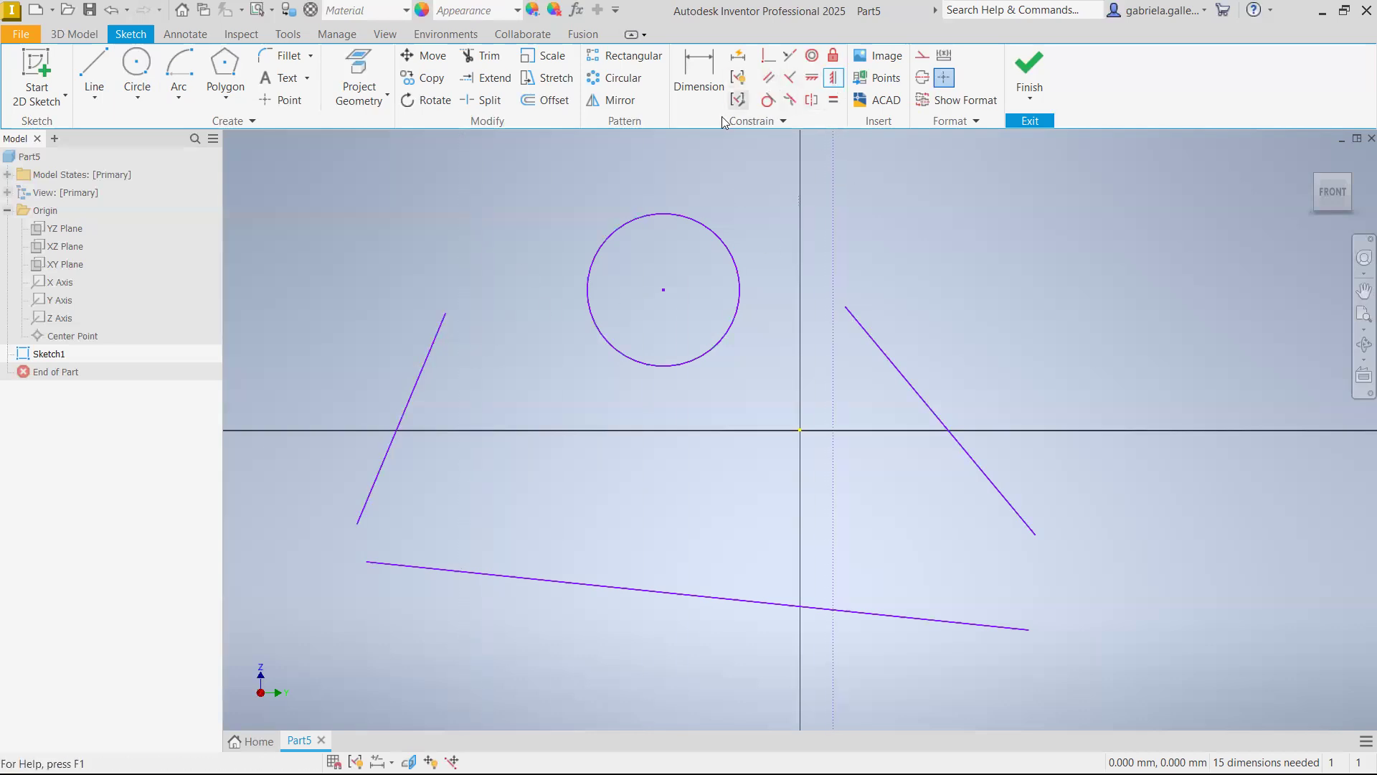
left_click(426, 364)
left_click(927, 408)
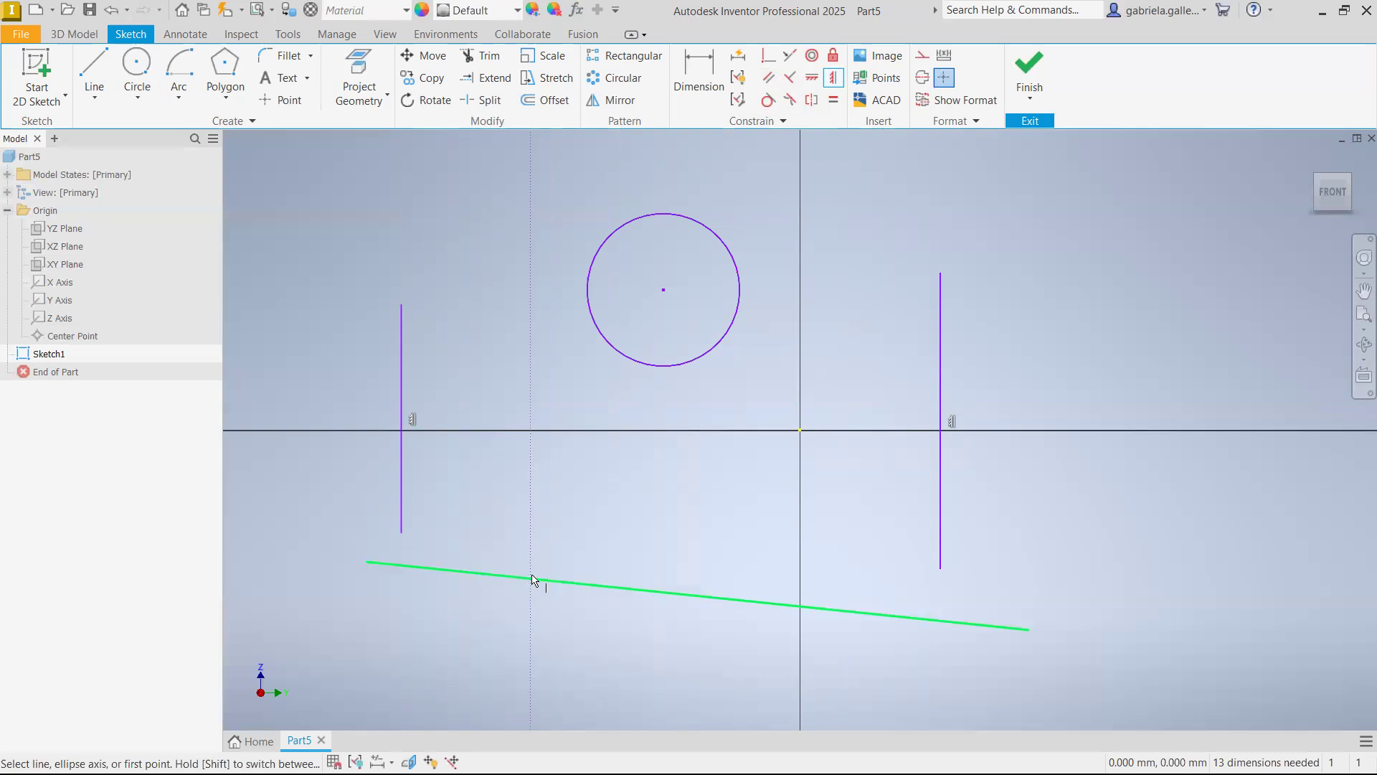
key("Escape")
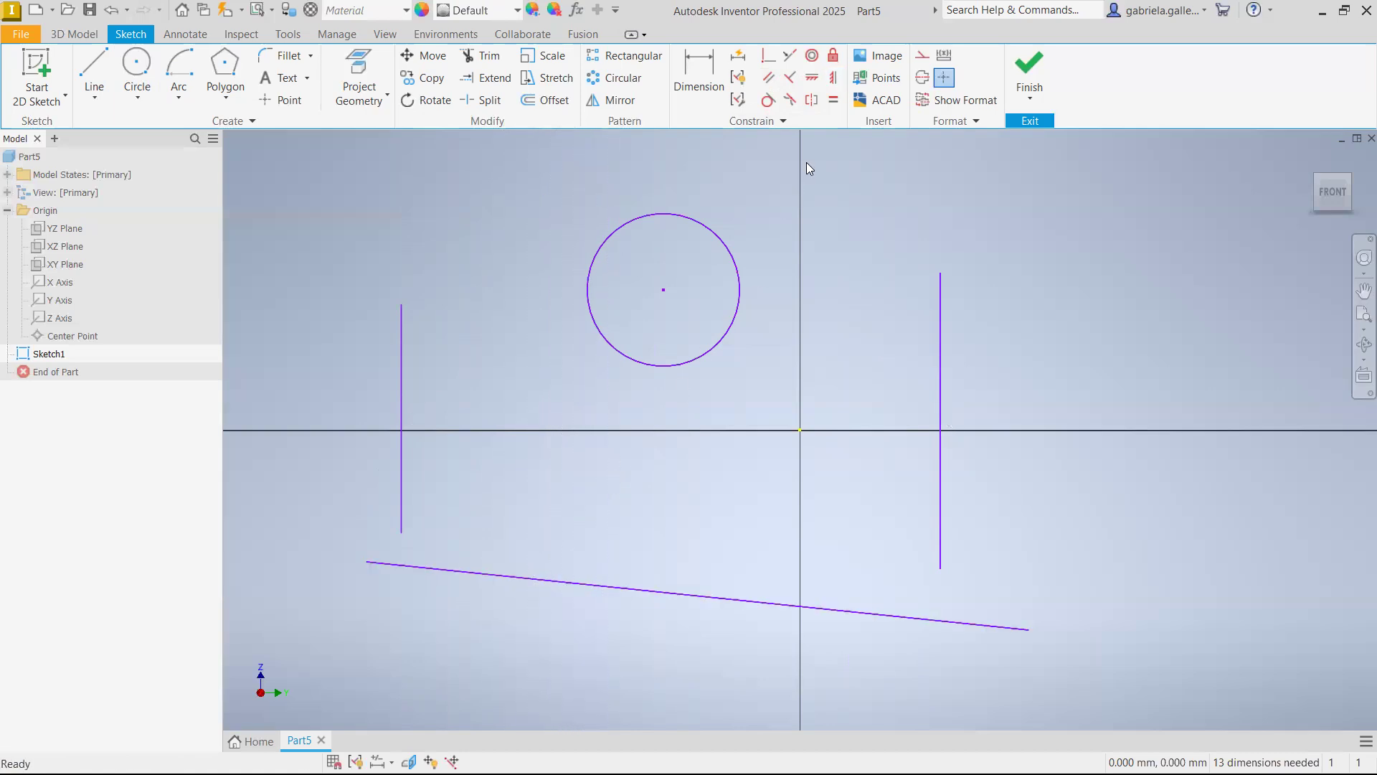
Apply an equal constraint between the right and left vertical lines
left_click(834, 102)
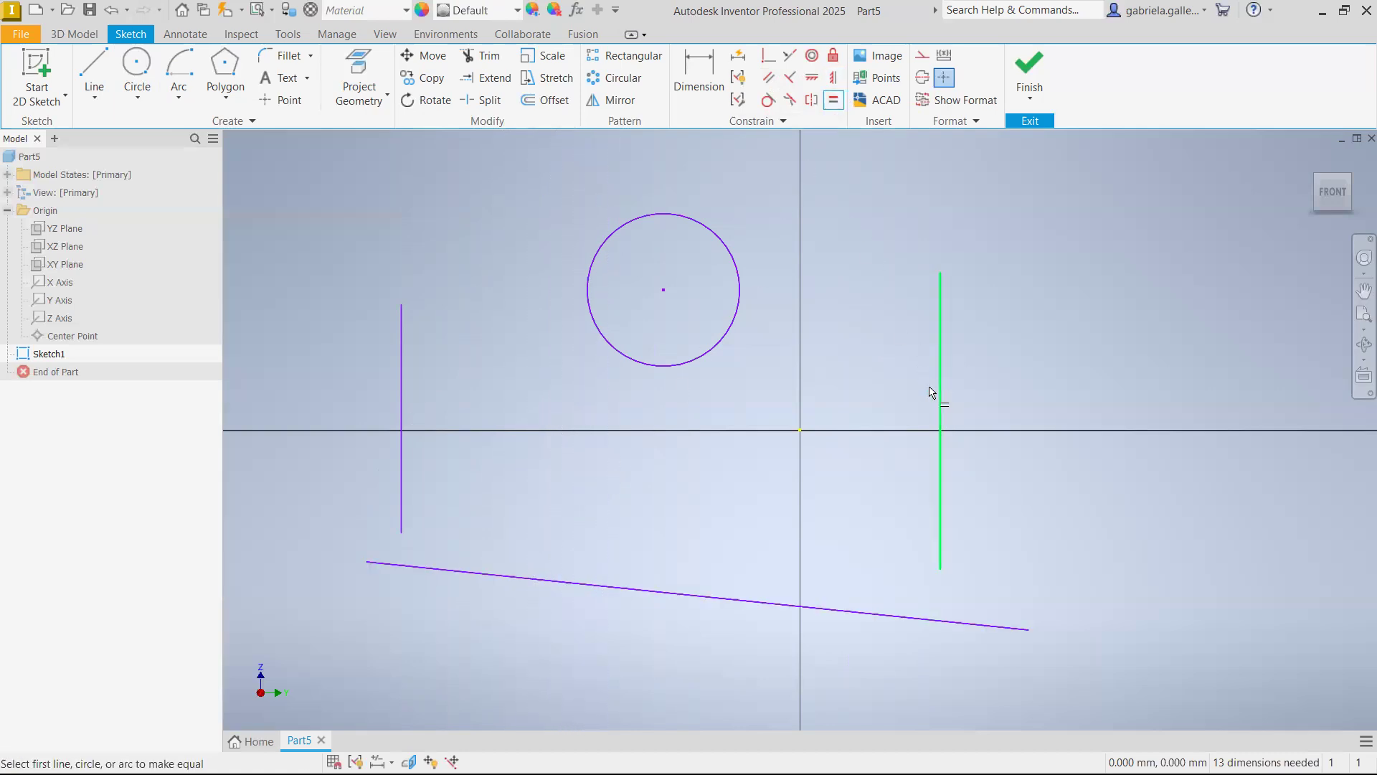
left_click(940, 369)
left_click(403, 379)
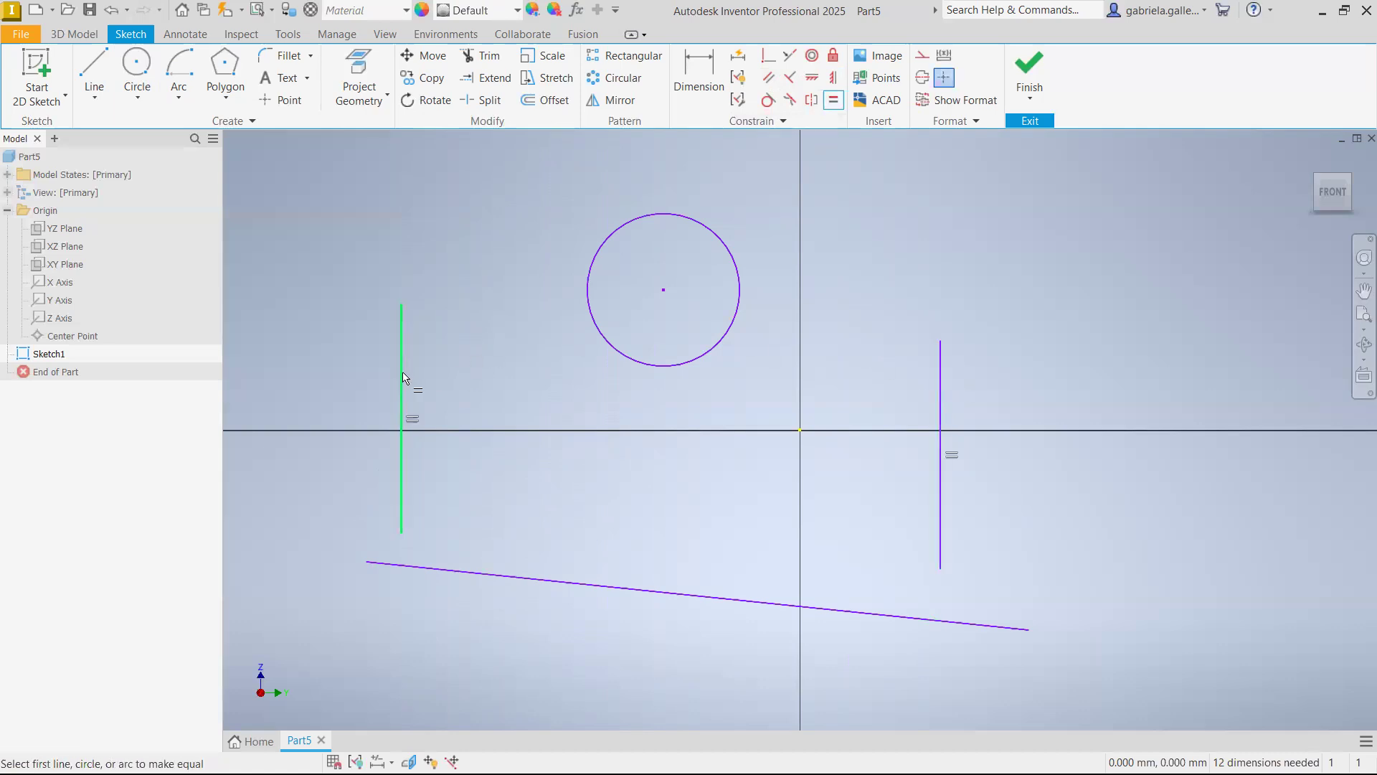
key("Escape")
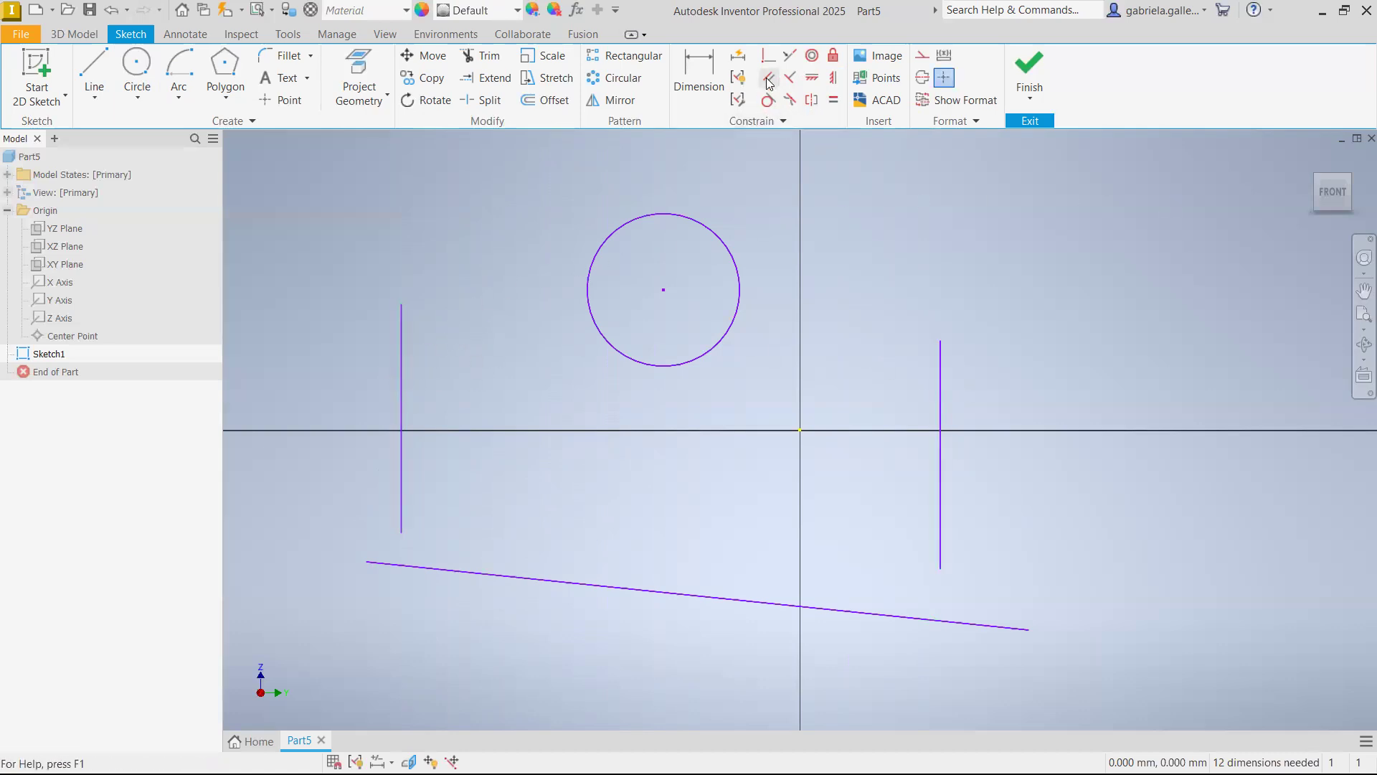
Apply a horizontal constraint to the long sloping line at the bottom of the sketch
left_click(812, 81)
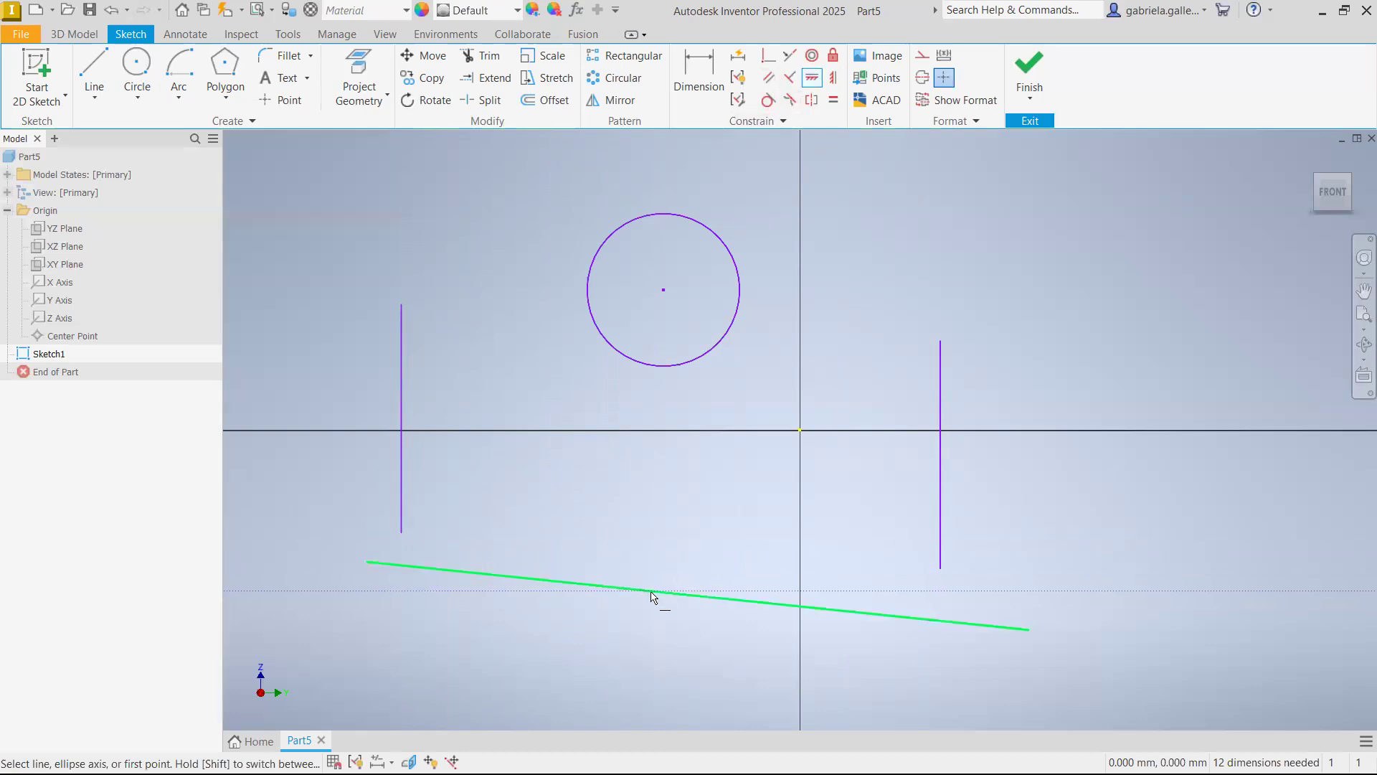
left_click(679, 597)
key("Escape")
Apply tangent constraints between the circle and both the left and right vertical lines
mouse_move(756, 524)
middle_mouse_down()
mouse_move(814, 480)
mouse_move(837, 512)
middle_mouse_up()
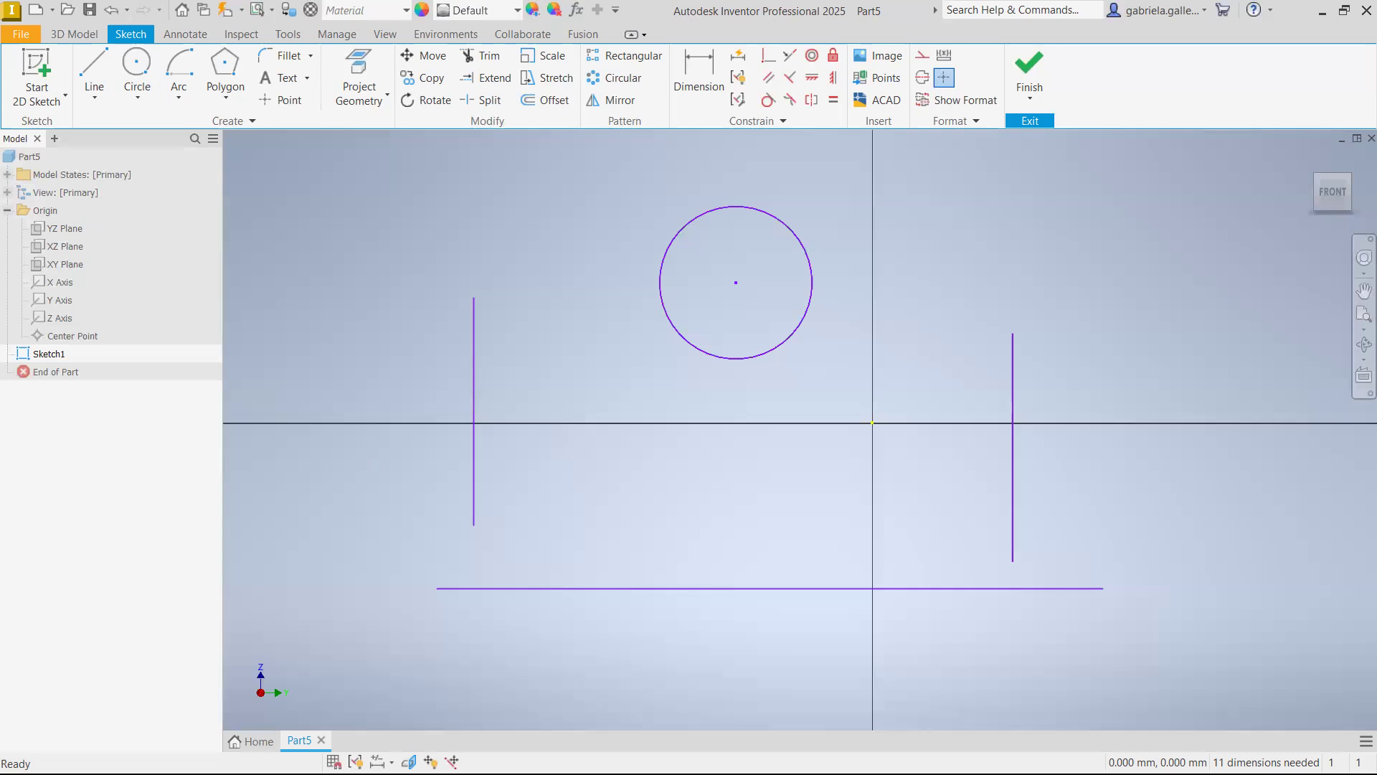
left_click(768, 100)
left_click(479, 334)
left_click(655, 295)
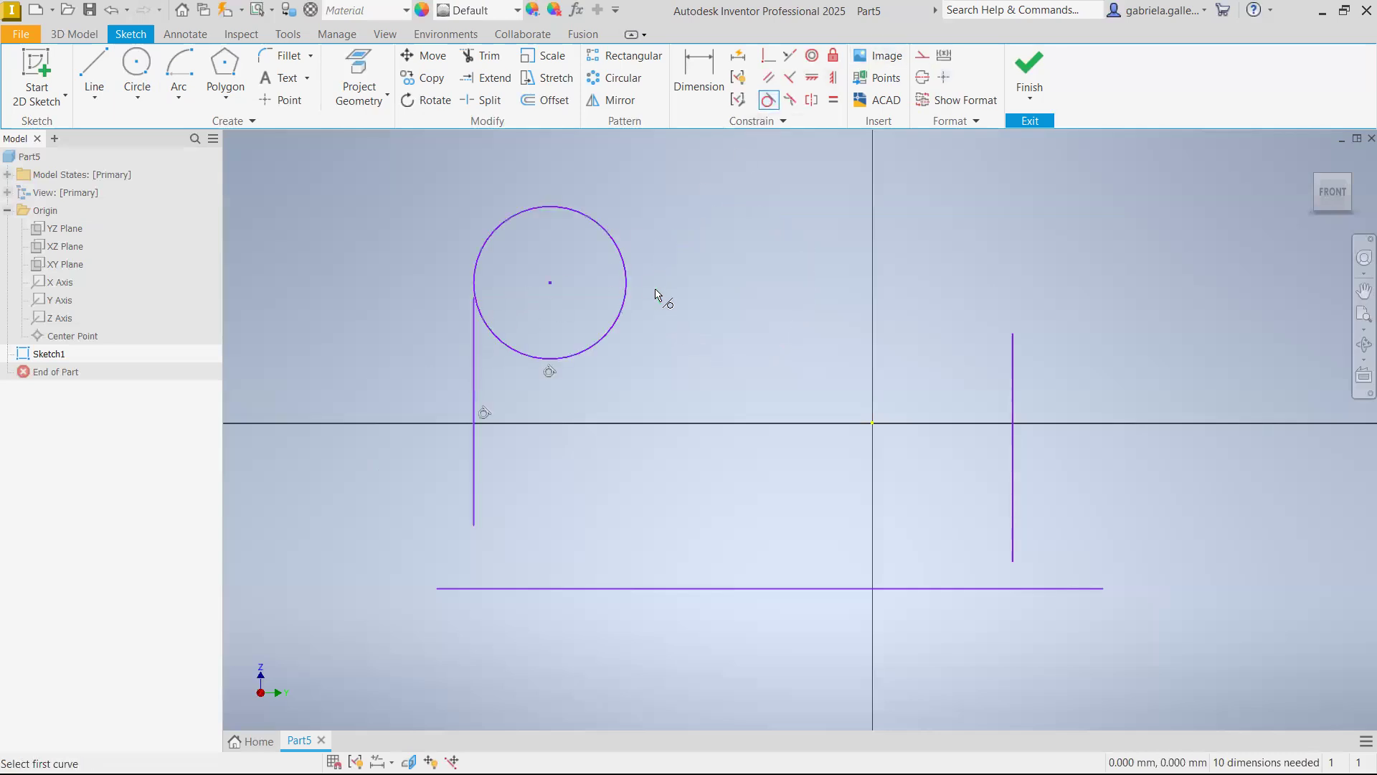
left_click(1018, 371)
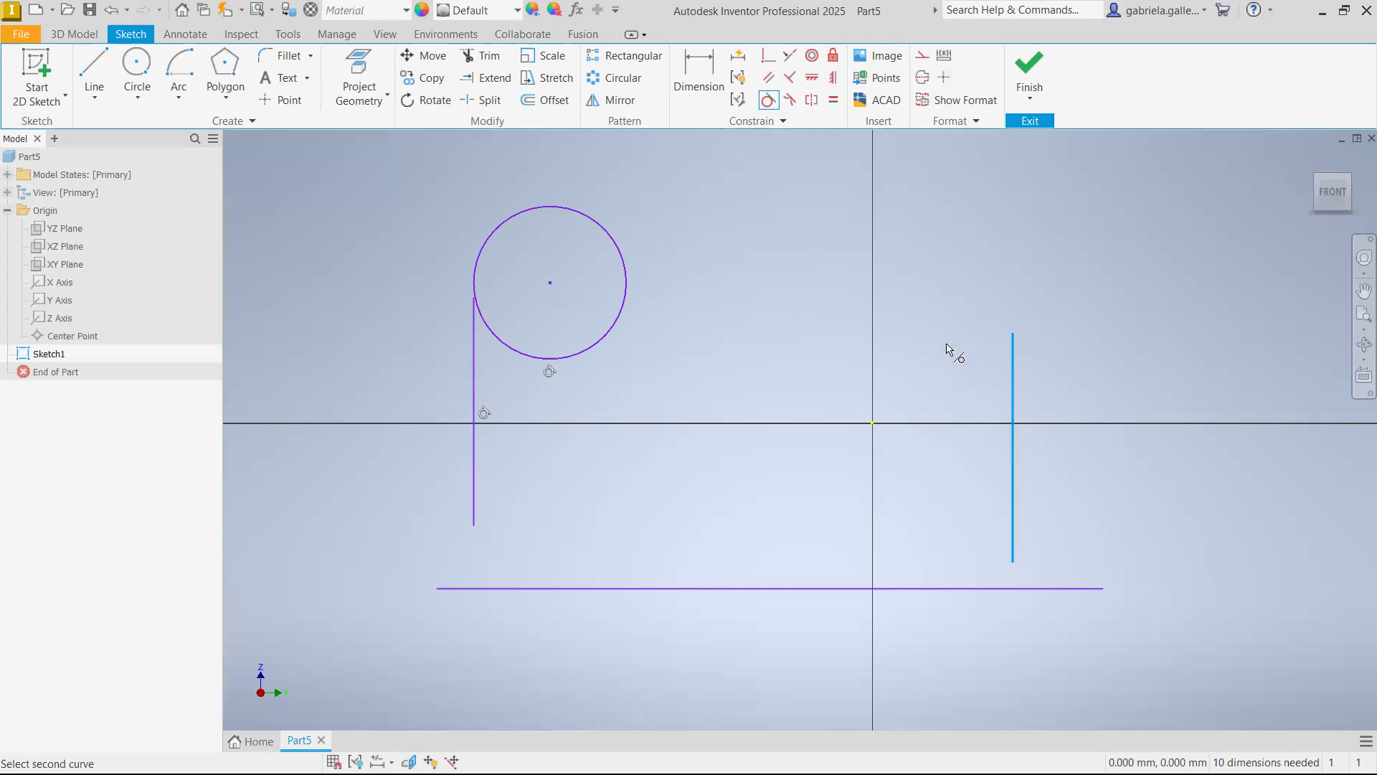
left_click(631, 287)
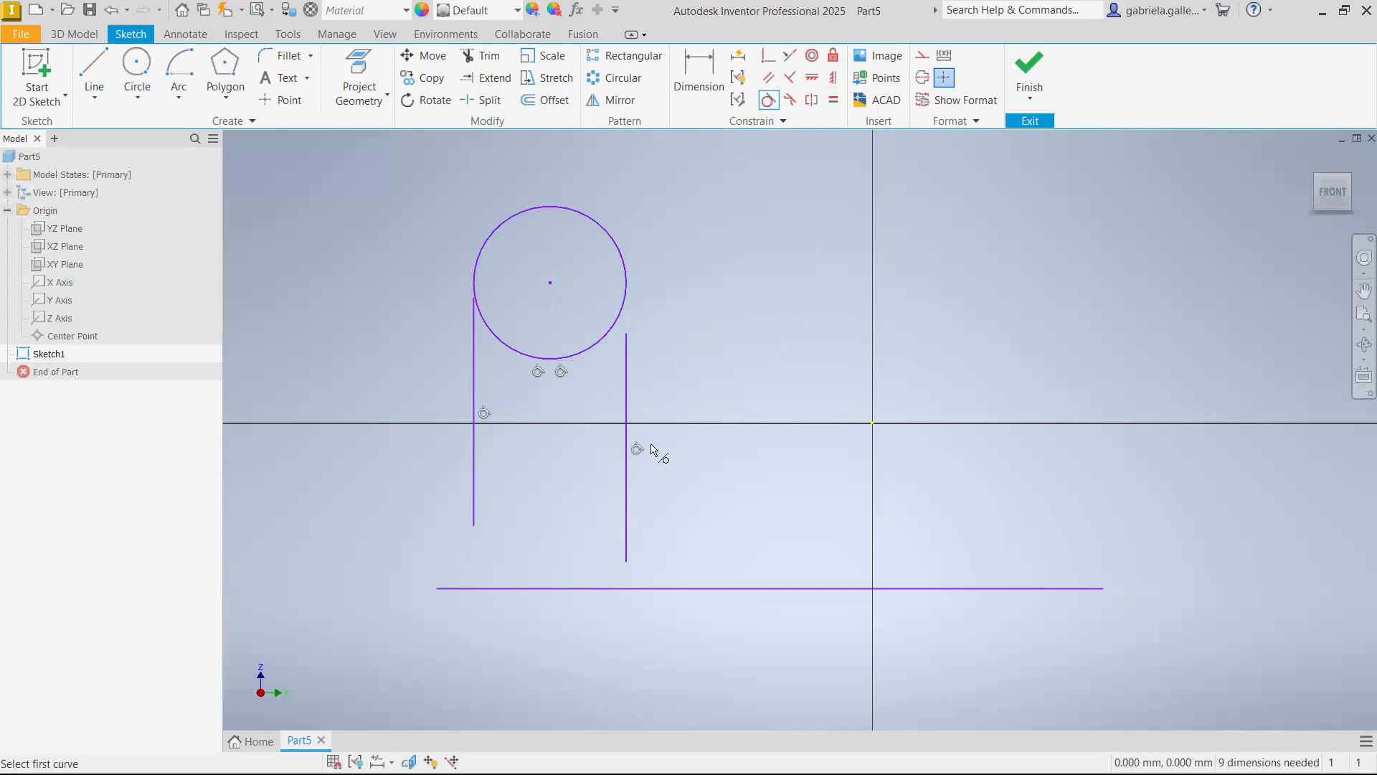
Extend the left and right vertical lines up to the sides of the circle
left_click(485, 77)
left_click(473, 319)
left_click(627, 356)
key("Escape")
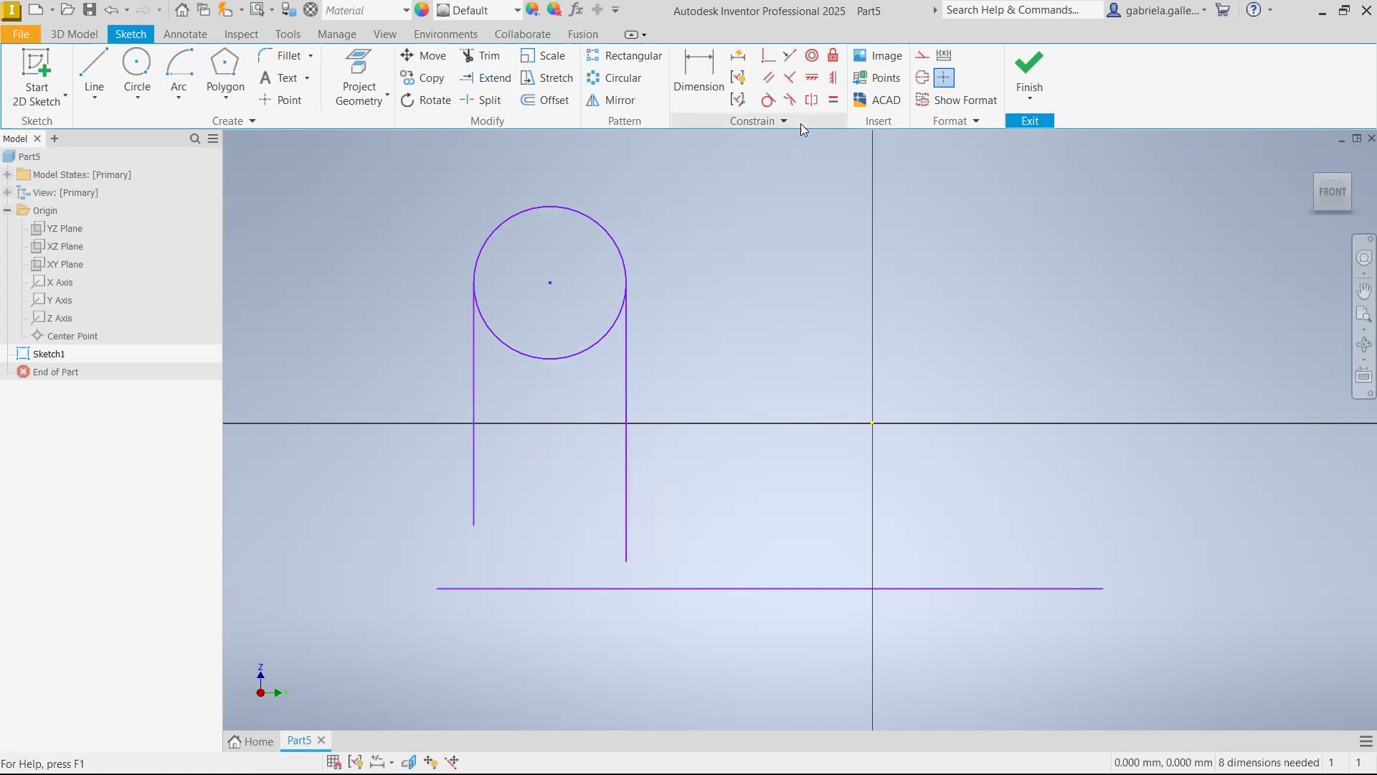
Apply coincident constraints joining the lower ends of the right and left vertical lines to the ends of the horizontal bottom line
left_click(768, 55)
left_click(626, 558)
left_click(1103, 588)
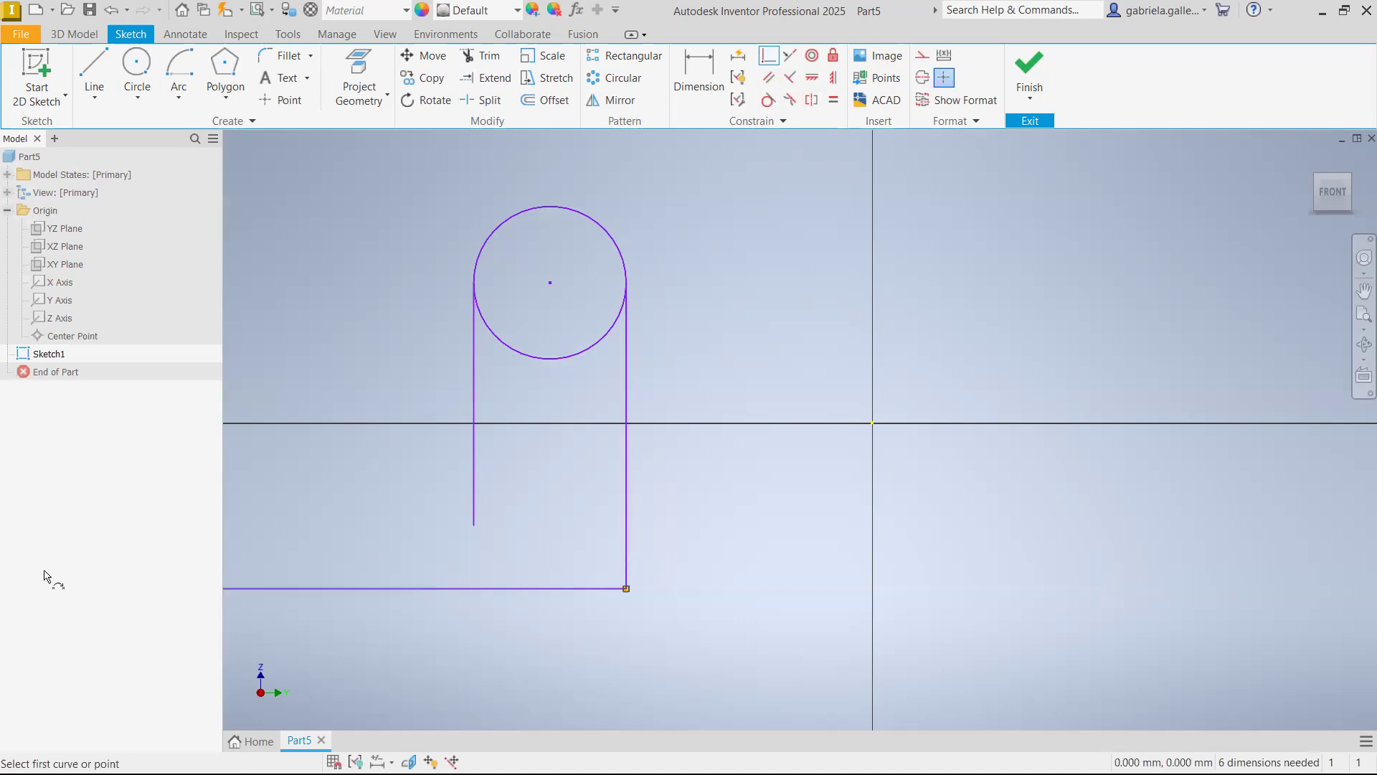
middle_click_drag(484, 572, 728, 475)
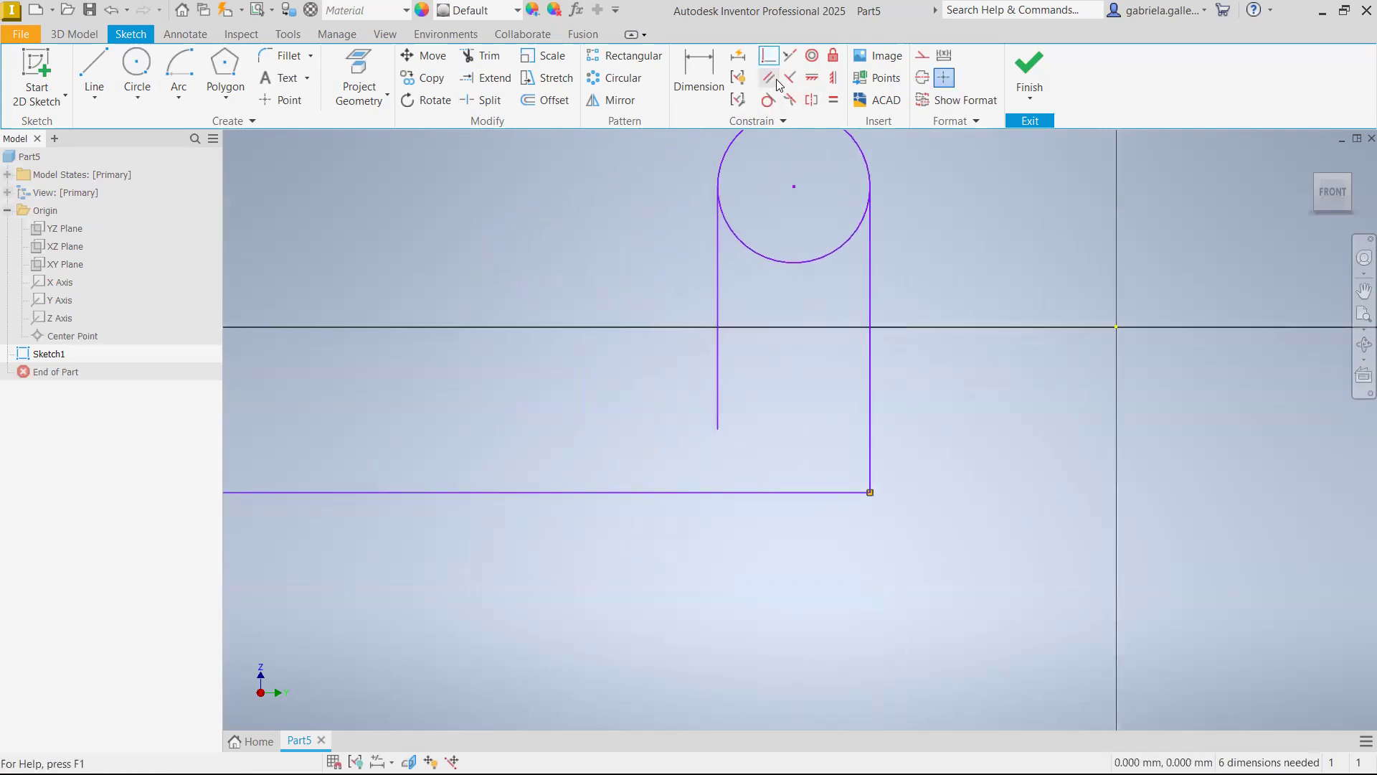
scroll(716, 362, "down", 3)
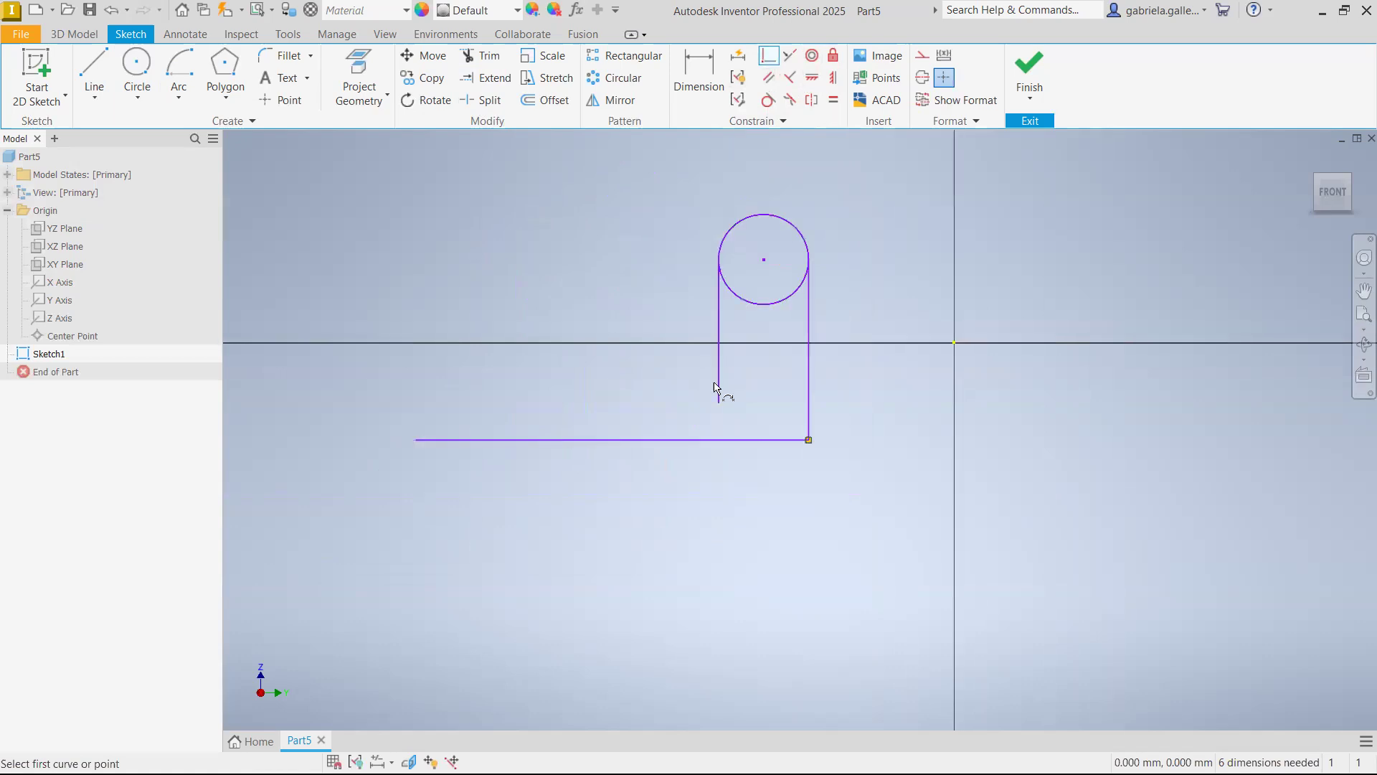
scroll(752, 433, "up", 3)
scroll(754, 320, "down", 3)
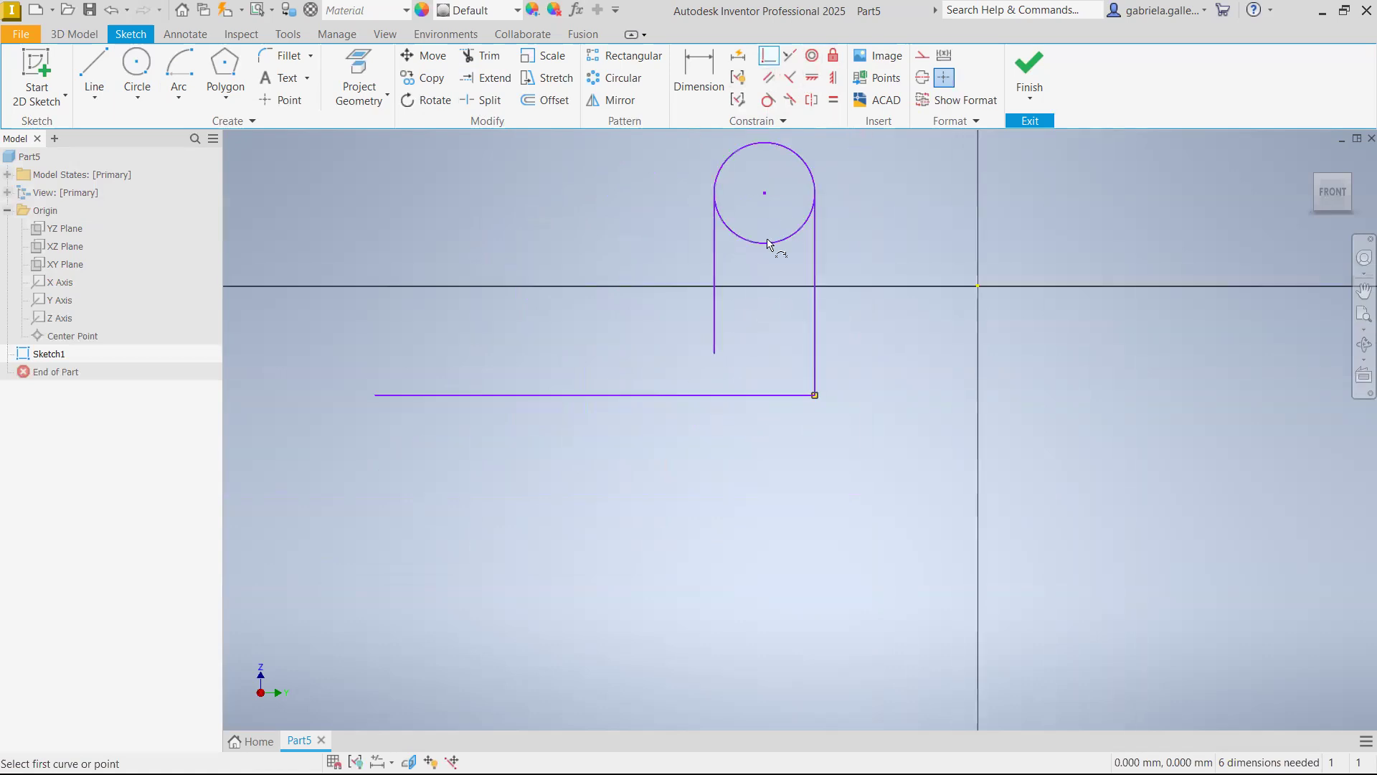
left_click(375, 396)
left_click(714, 354)
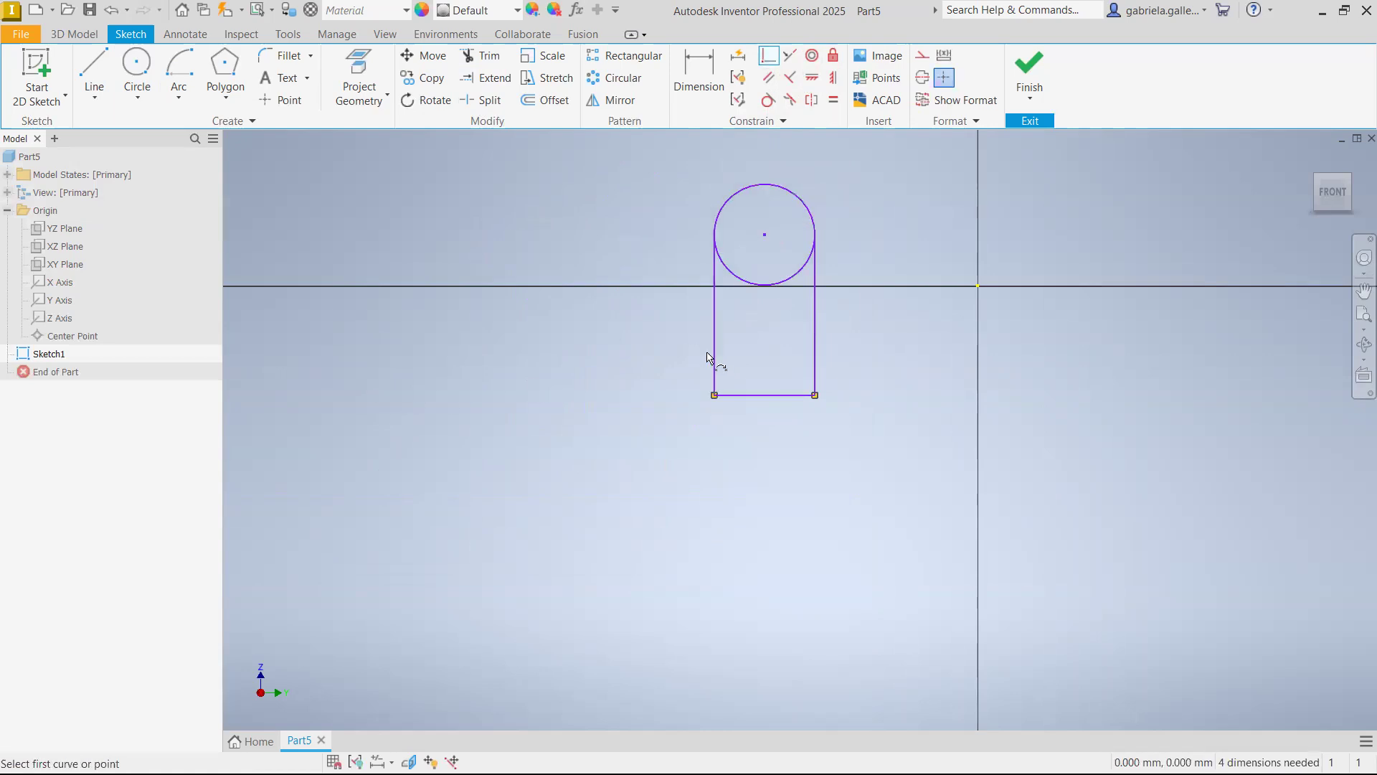
Examine the profile's joined bottom corners and the places where the side lines meet the circle
scroll(854, 286, "down", 3)
scroll(846, 278, "up", 5)
scroll(852, 239, "down", 3)
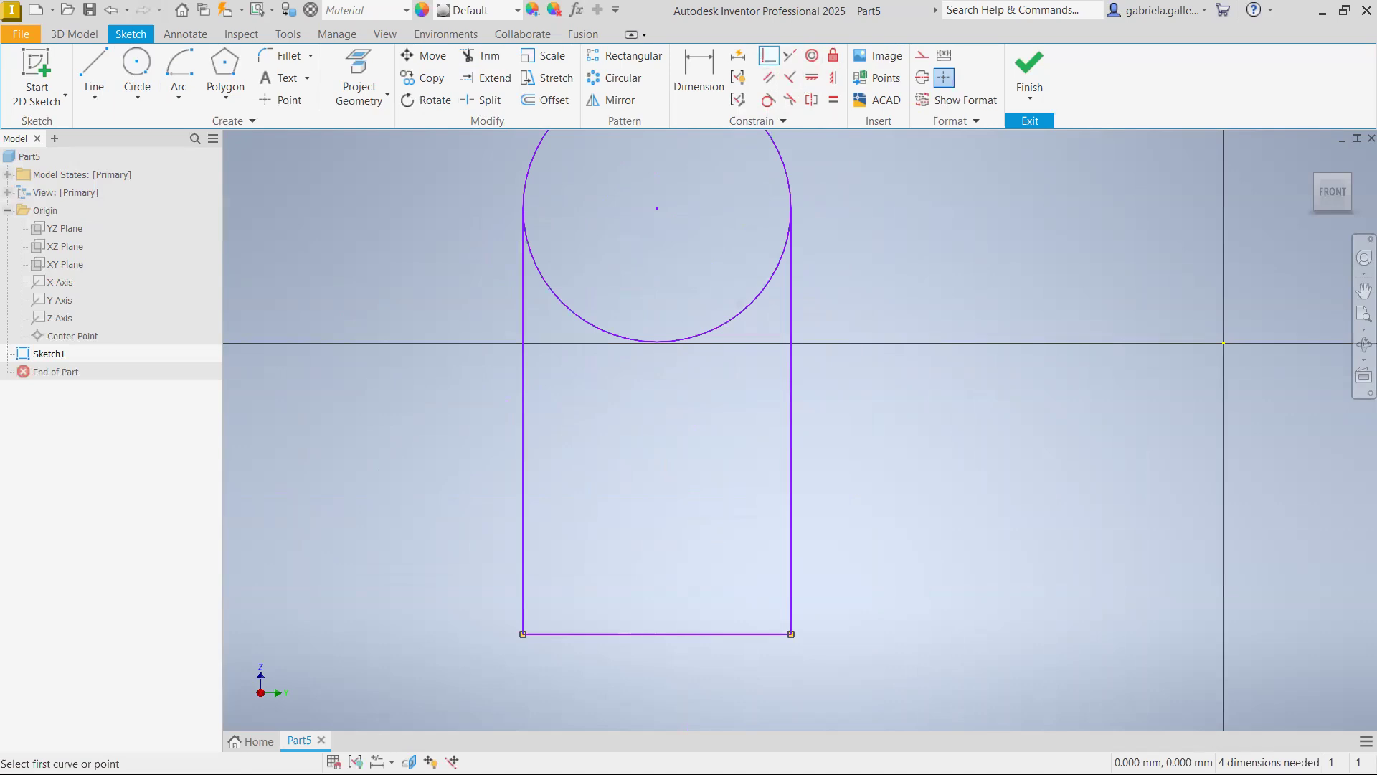
scroll(958, 483, "up", 1)
scroll(921, 445, "down", 5)
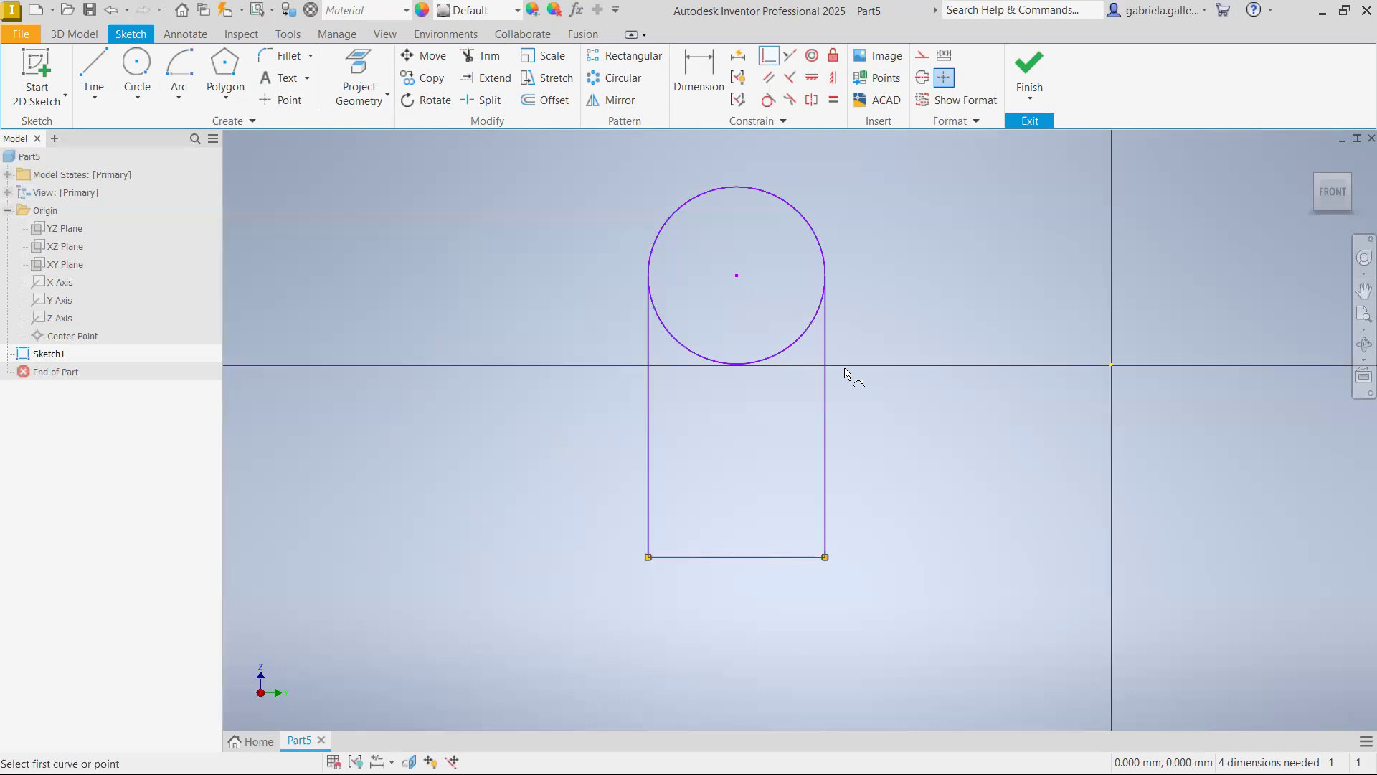
key("Escape")
scroll(826, 566, "up", 10)
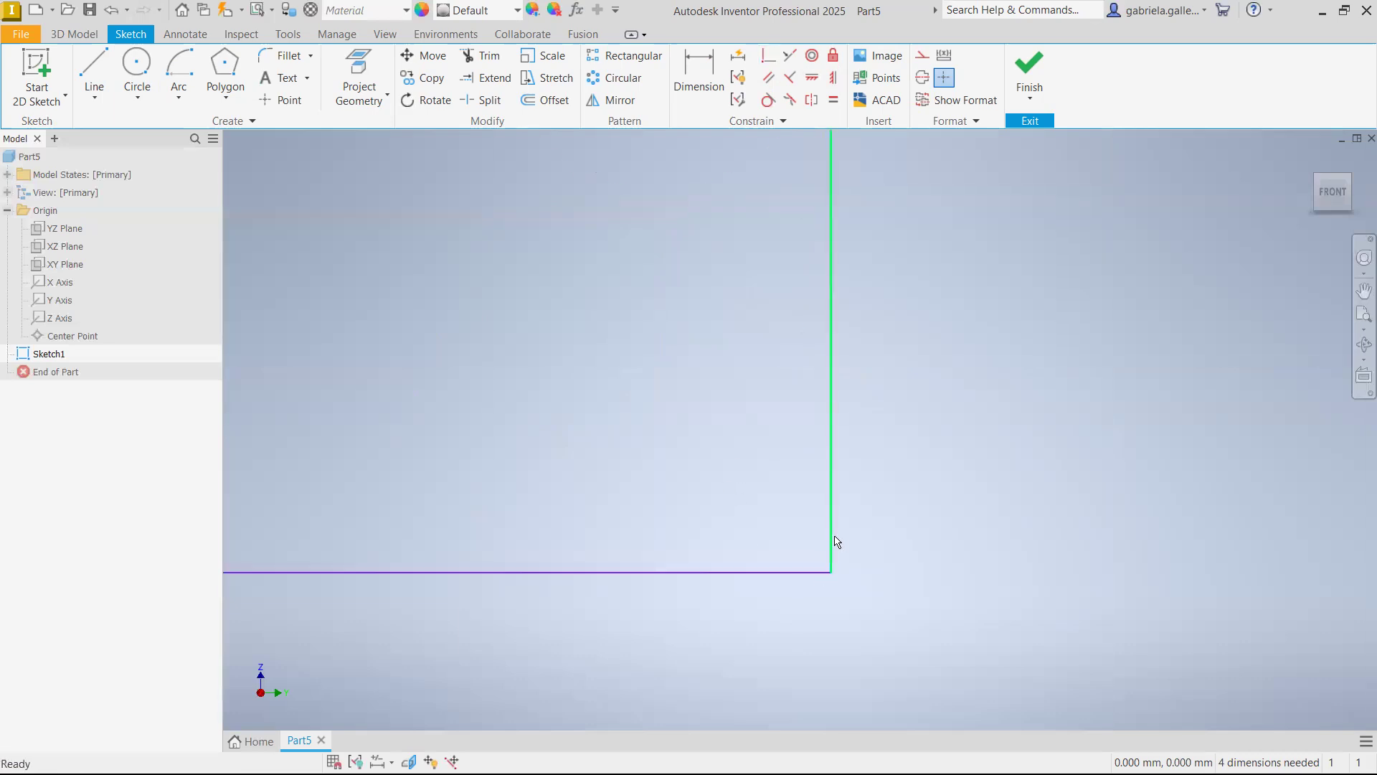
scroll(808, 578, "down", 7)
middle_click_drag(811, 282, 853, 425)
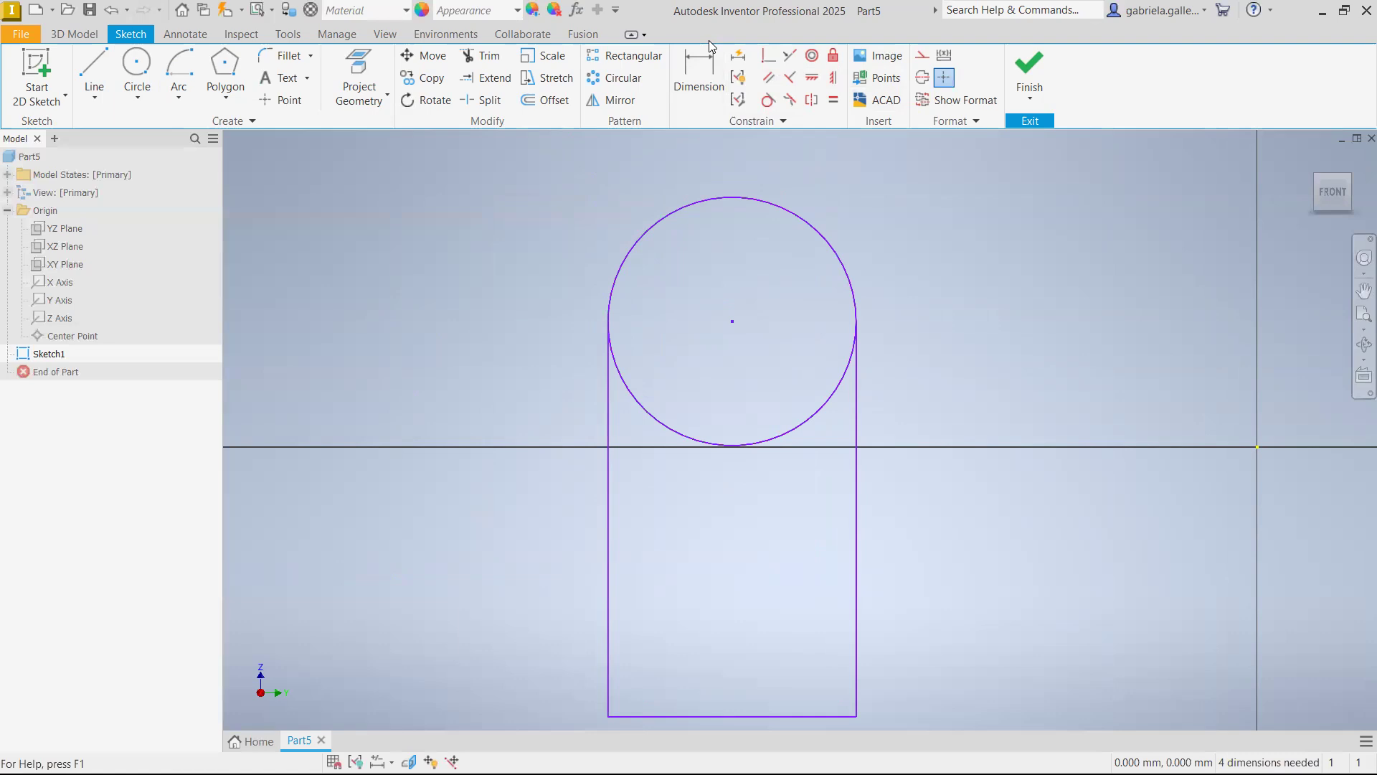
scroll(724, 188, "up", 3)
scroll(740, 231, "down", 5)
middle_click_drag(843, 431, 845, 389)
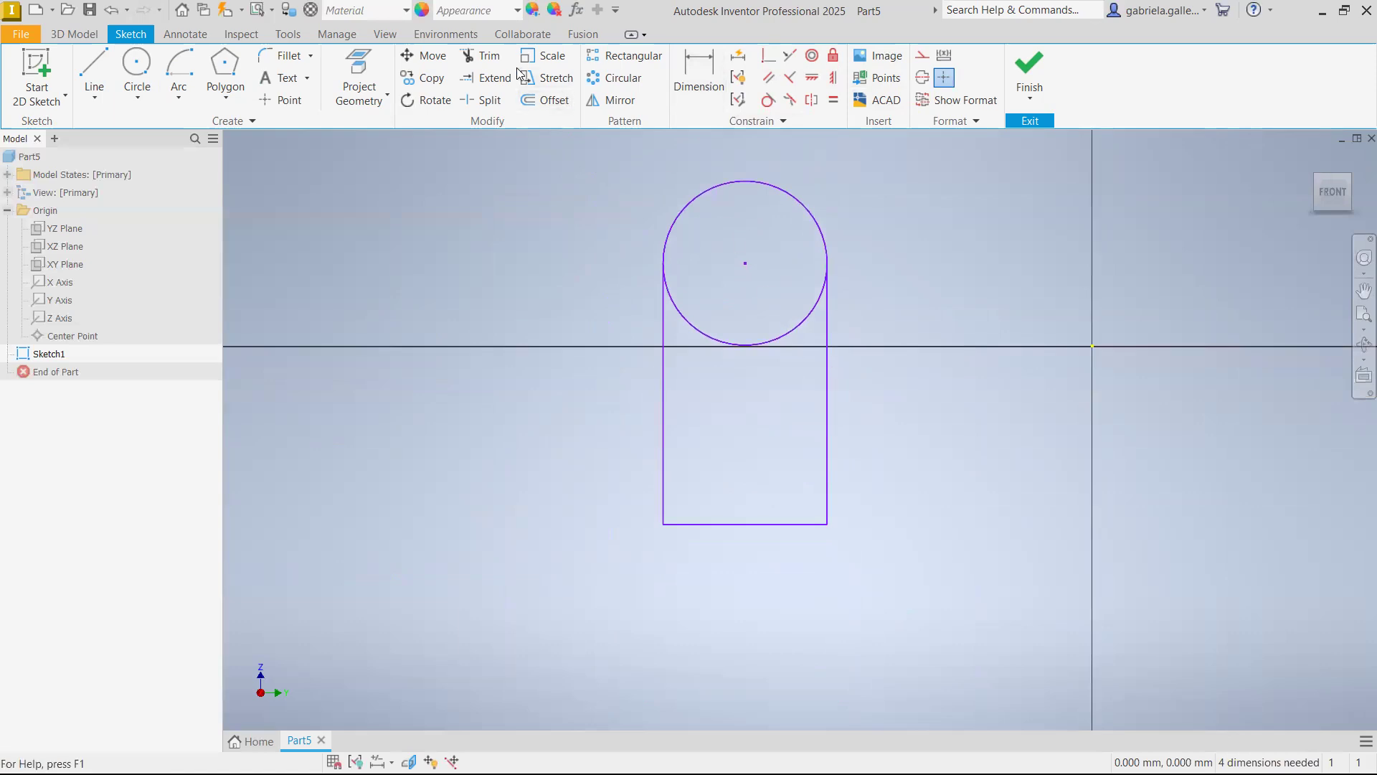
Trim the lower half of the circle between the two vertical lines, keeping the upper arc
left_click(481, 56)
left_click(691, 325)
key("Escape")
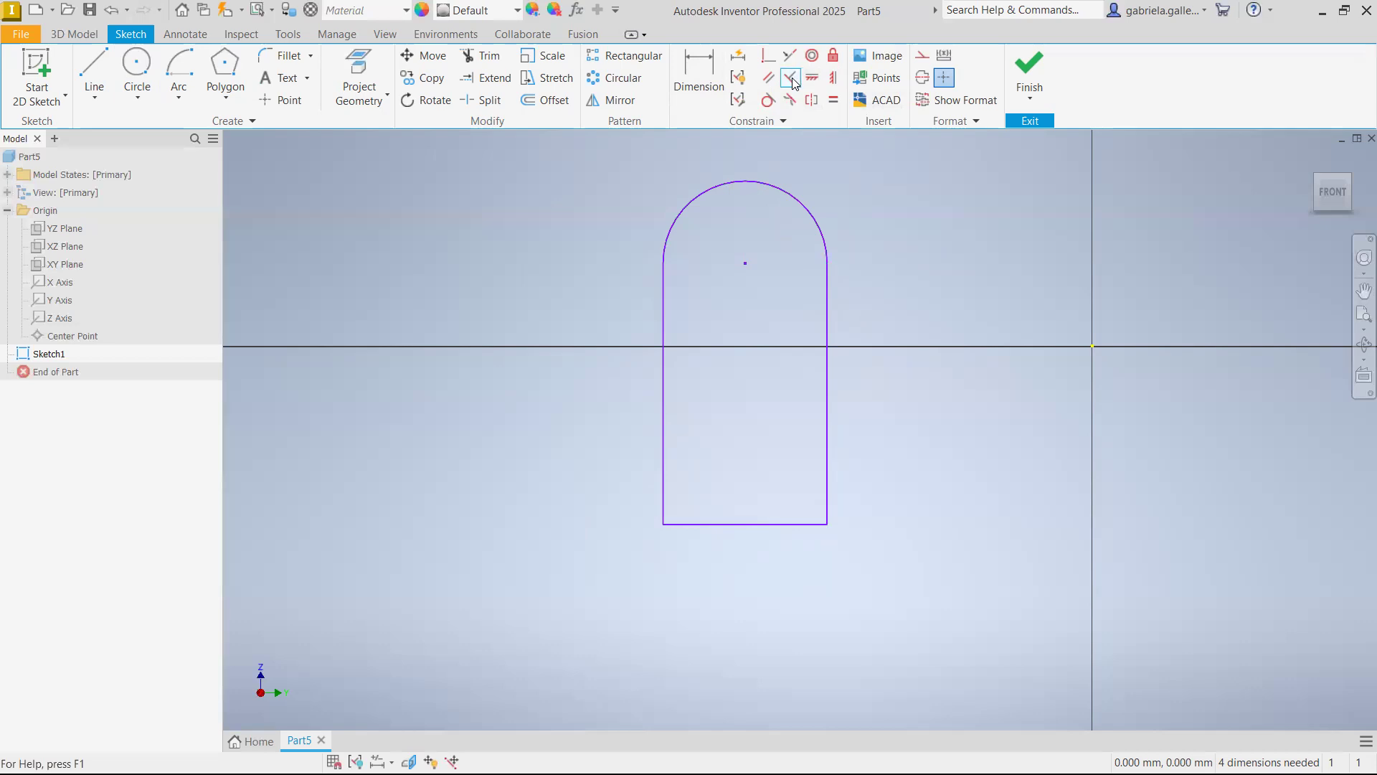
Delete the horizontal bottom line and draw a slanted line below the open ends, extending past both vertical lines
left_click(788, 525)
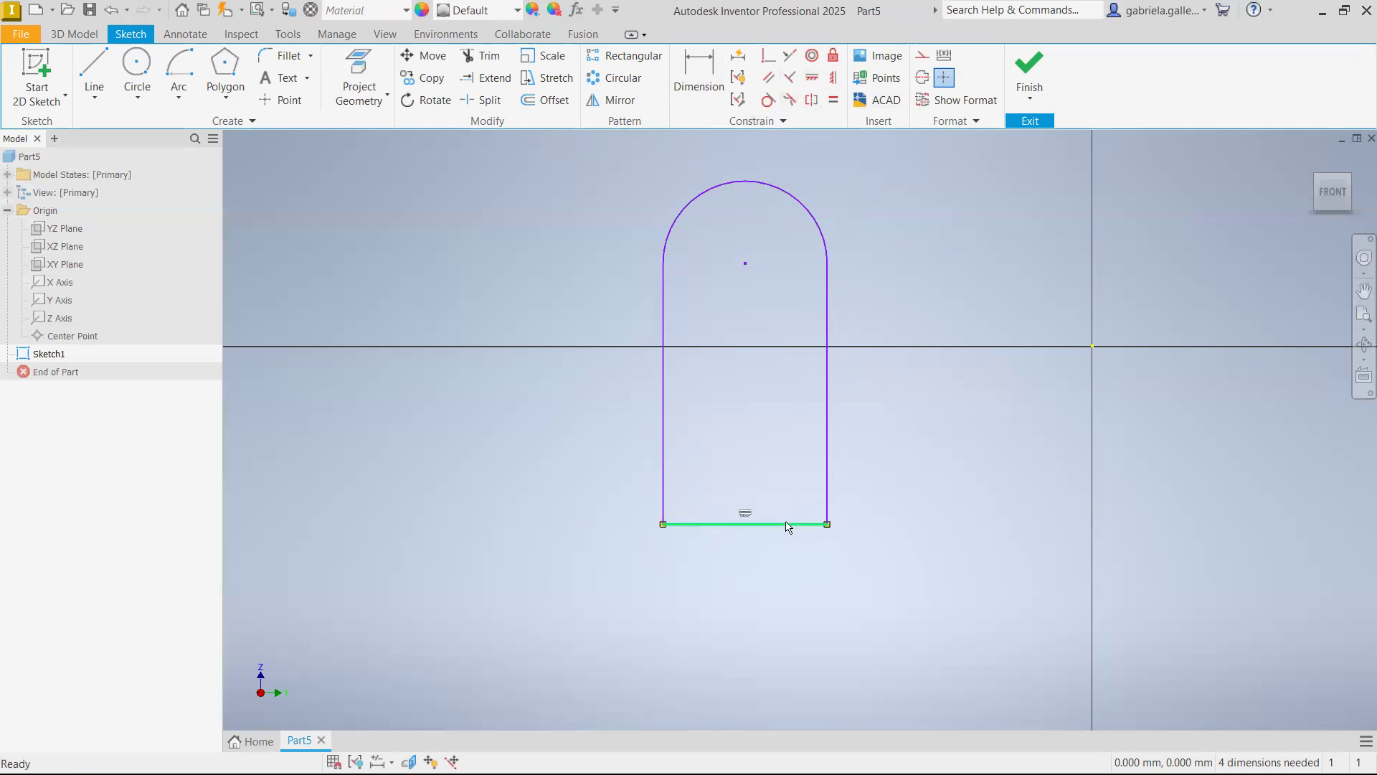
key("Delete")
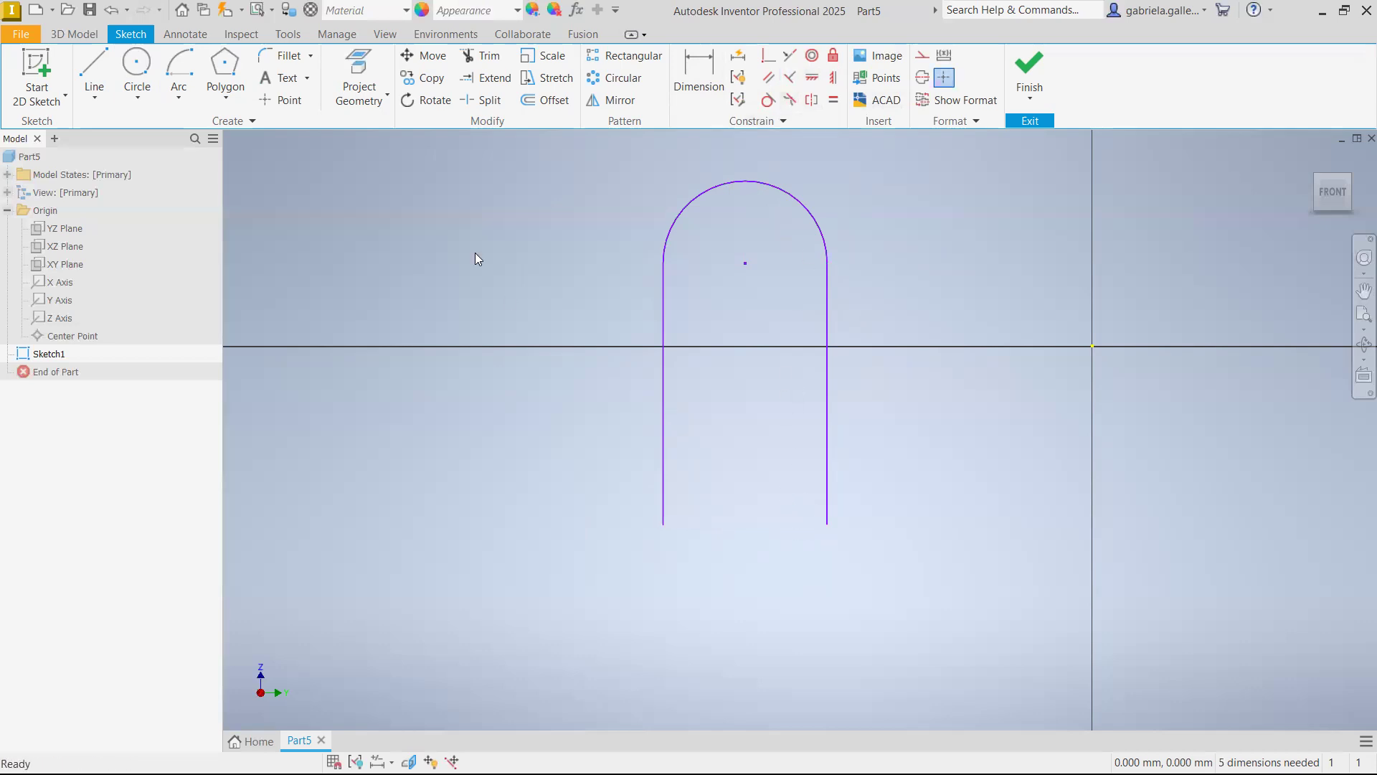
left_click(95, 74)
left_click(634, 581)
left_click(950, 525)
key("Escape")
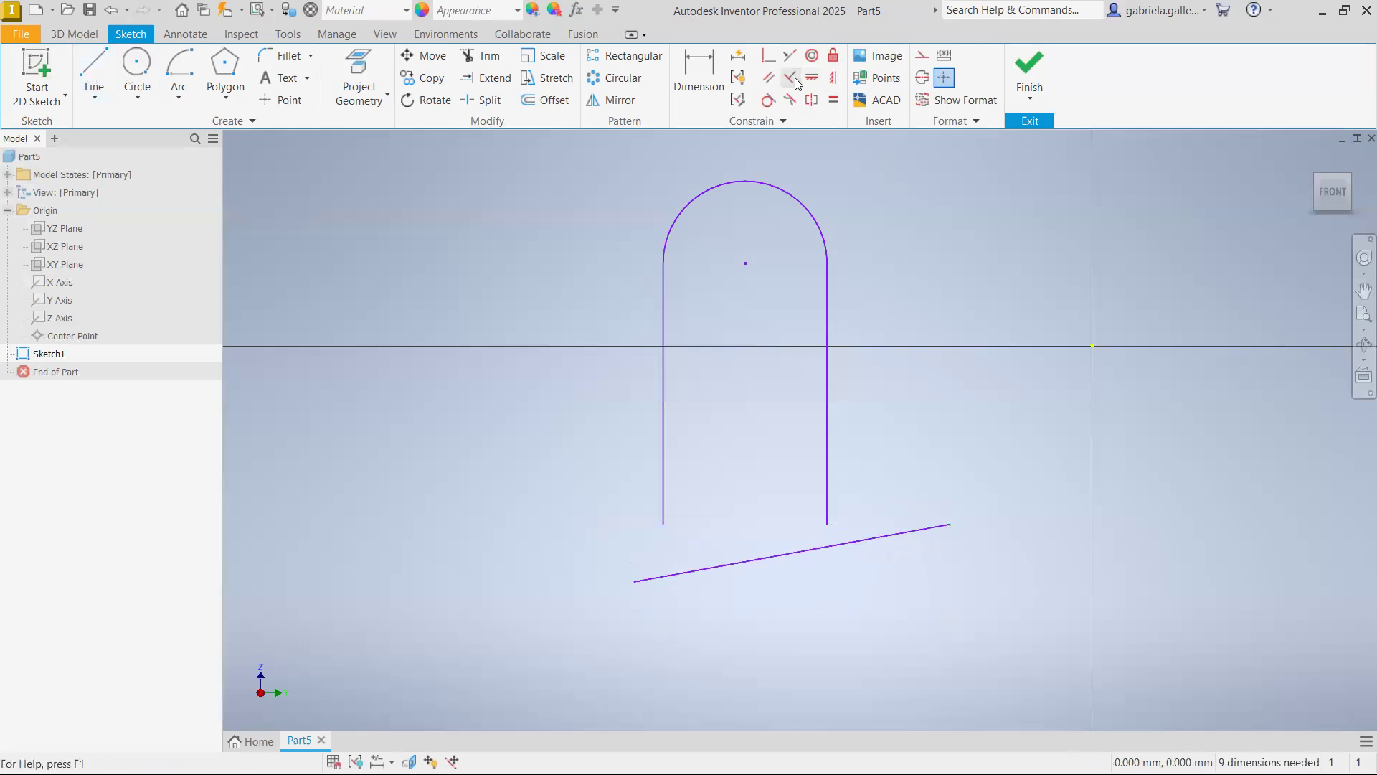
Apply a perpendicular constraint between the left vertical line and the slanted bottom line
left_click(794, 78)
left_click(664, 506)
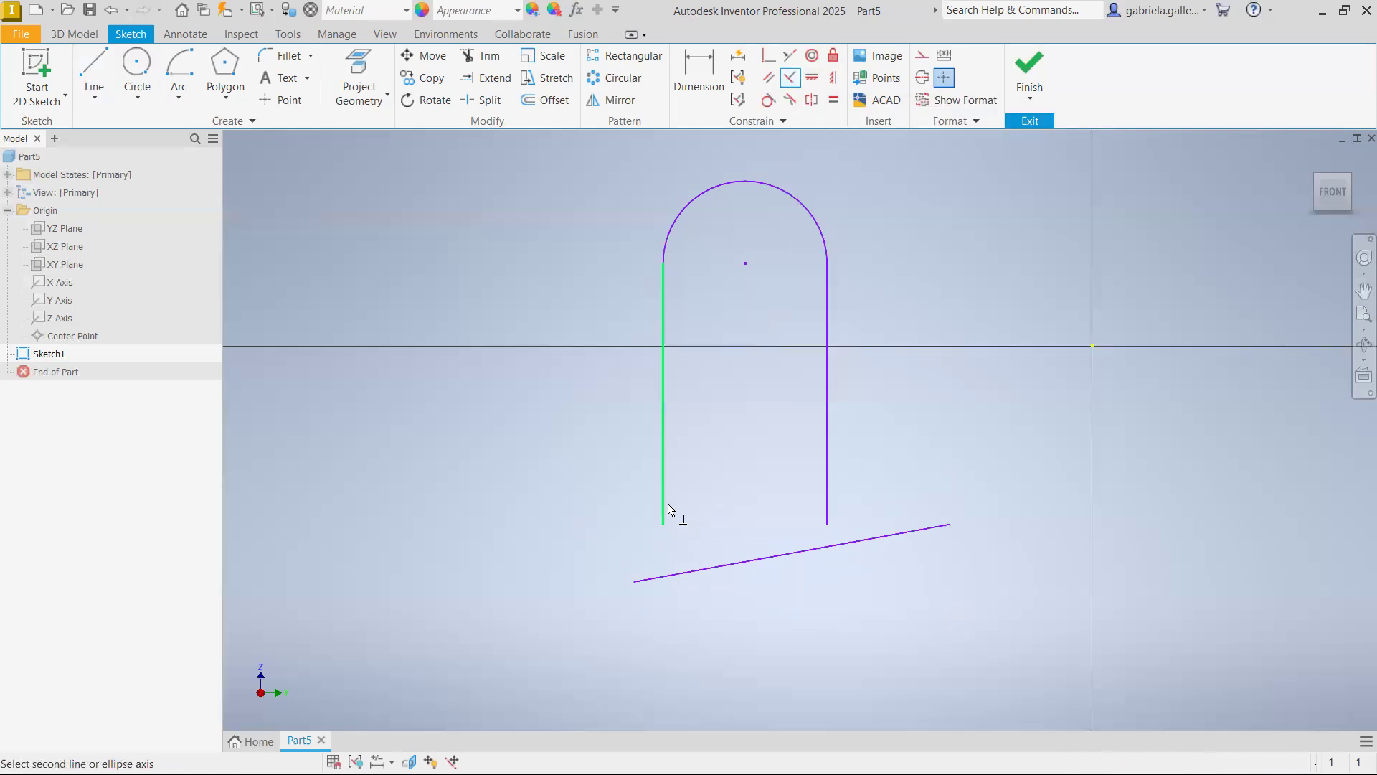
left_click(735, 573)
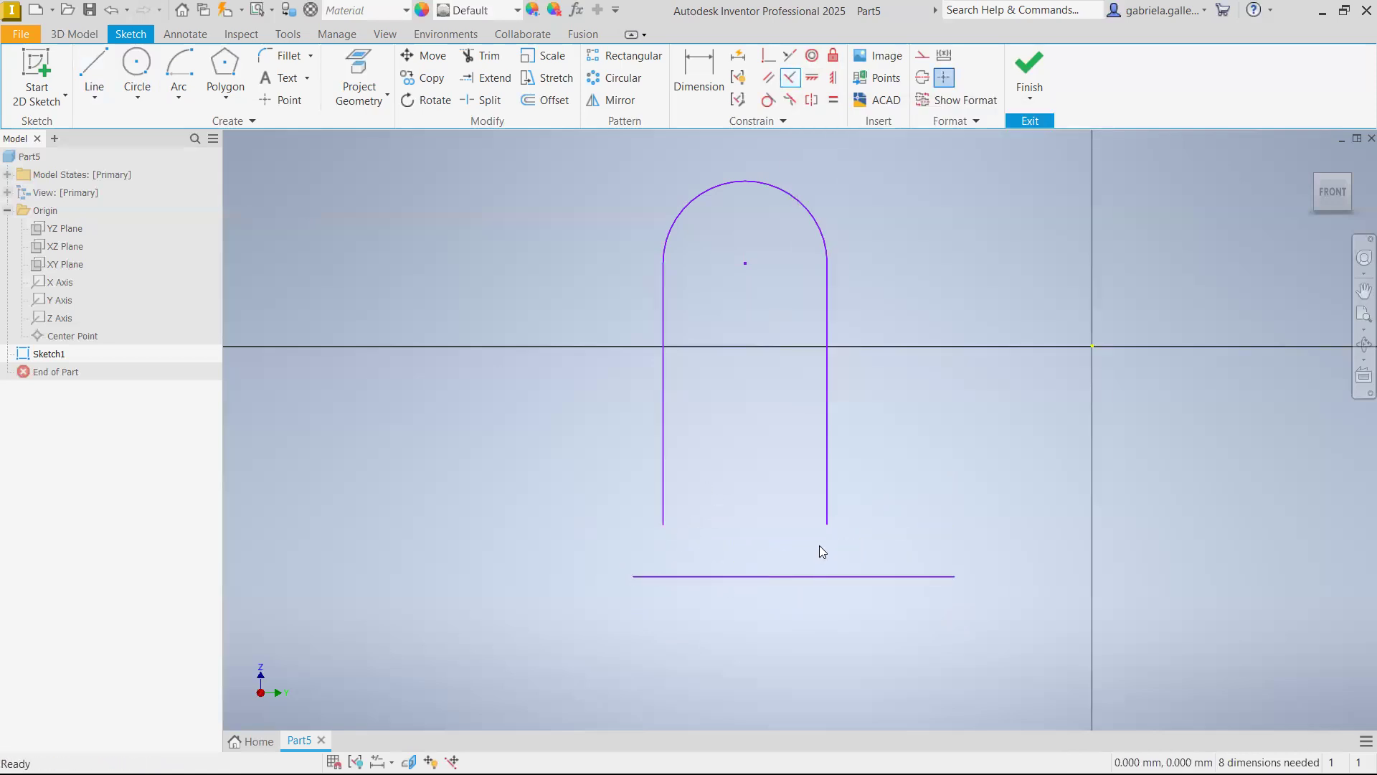
Close the profile with coincident constraints between both vertical lines' lower ends and the matching ends of the new bottom line
left_click(769, 55)
left_click(663, 525)
left_click(634, 576)
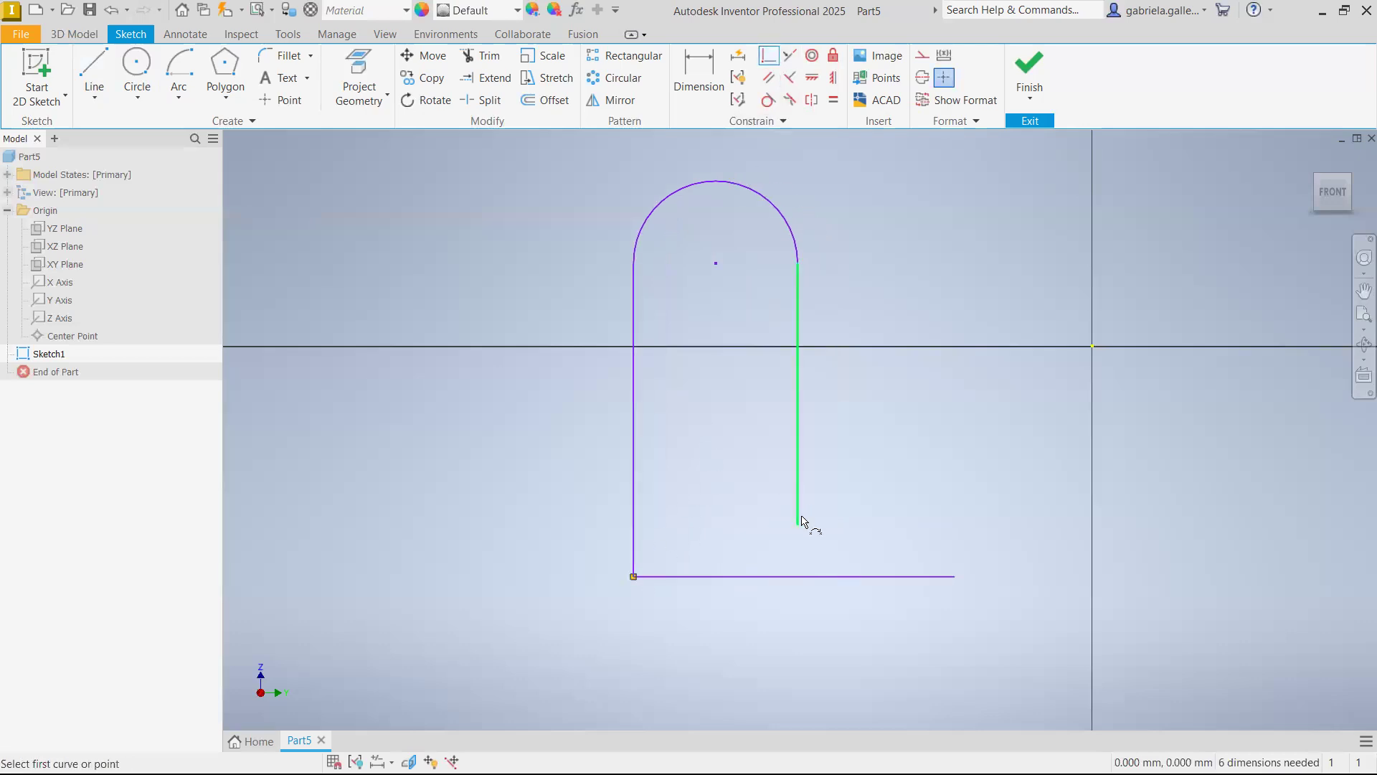
left_click(798, 525)
left_click(953, 578)
key("Escape")
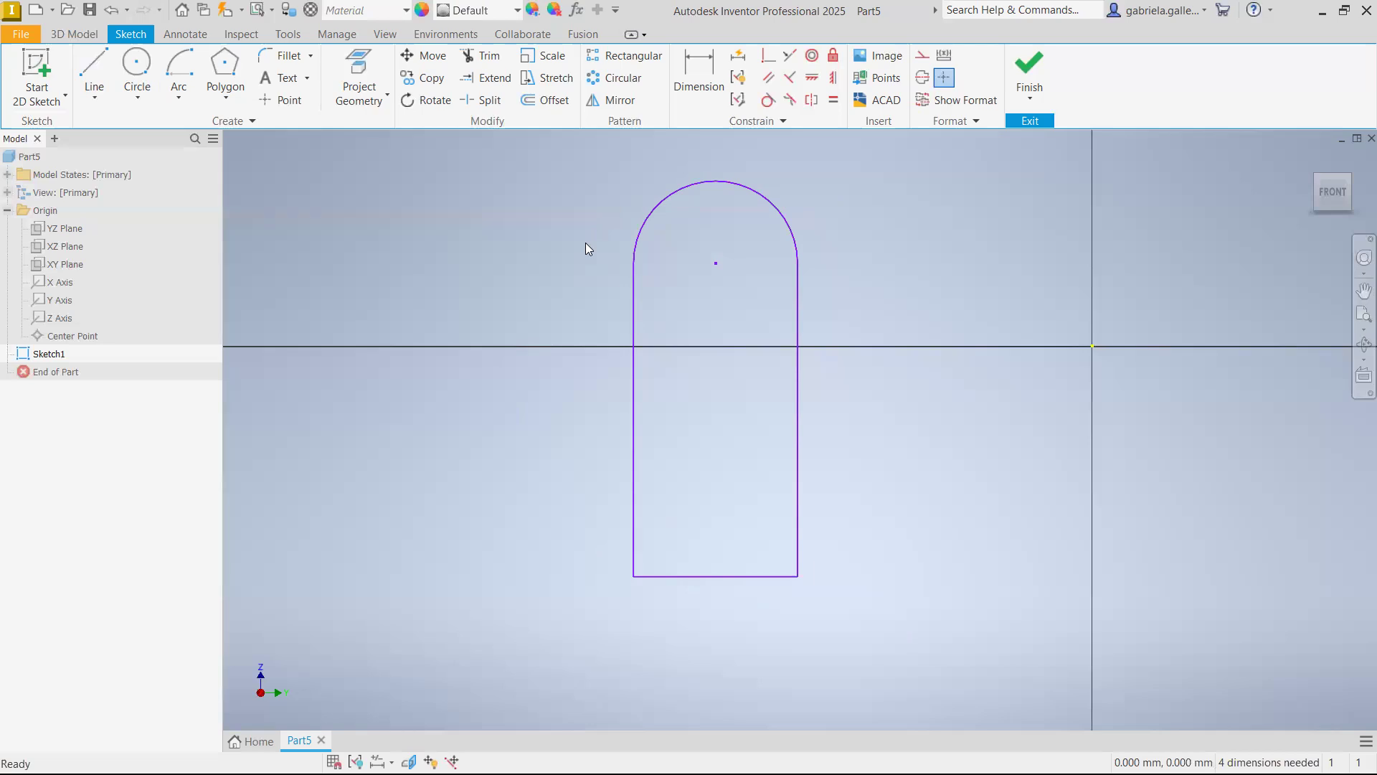
Dimension the left vertical line's length as 100 mm
left_click(703, 63)
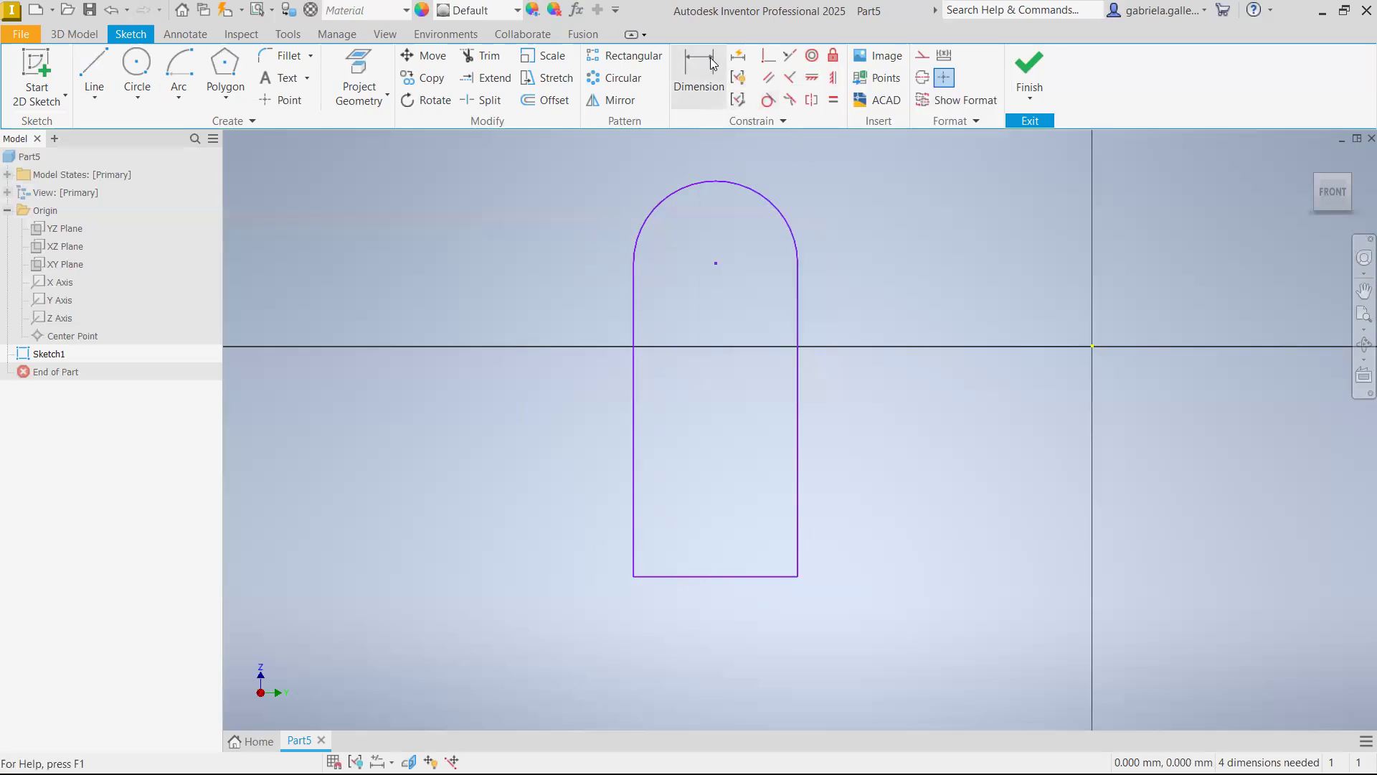
left_click(634, 337)
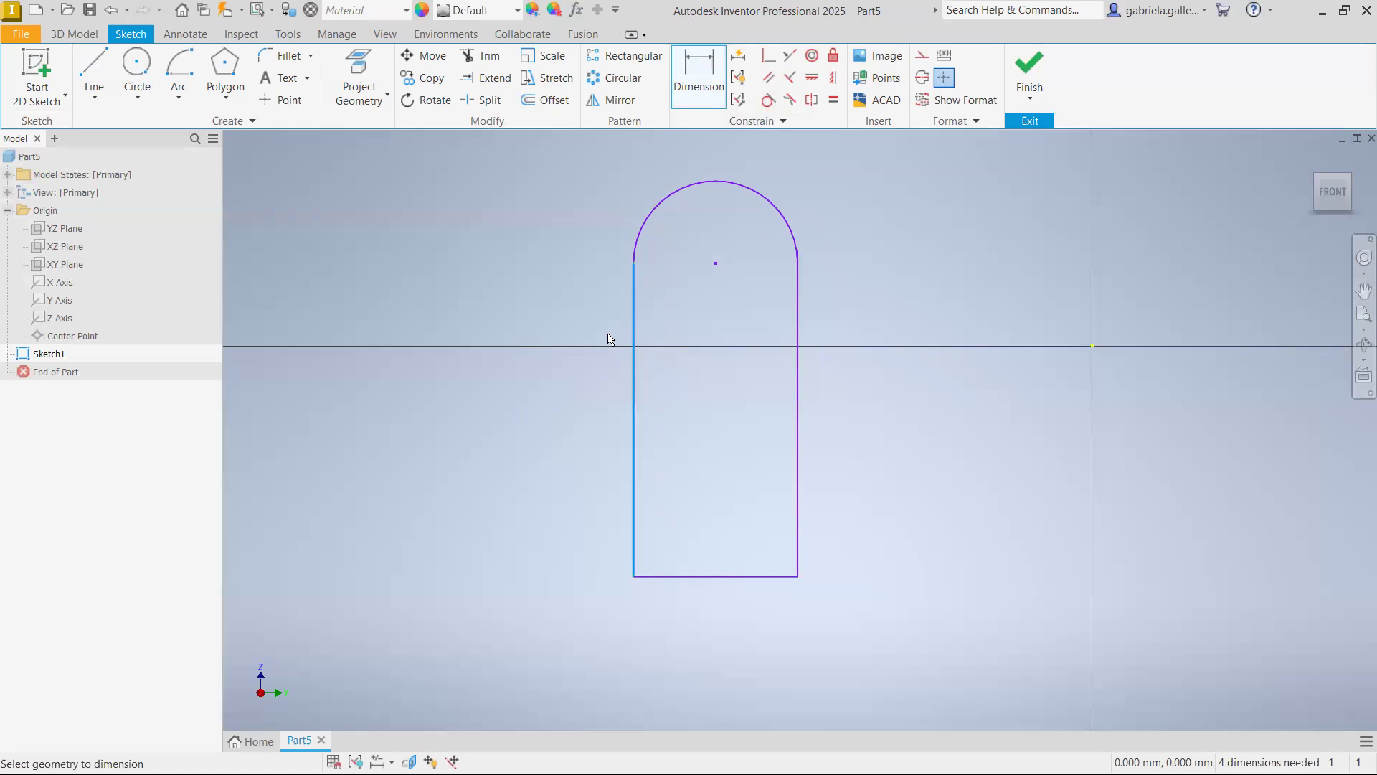
left_click(503, 420)
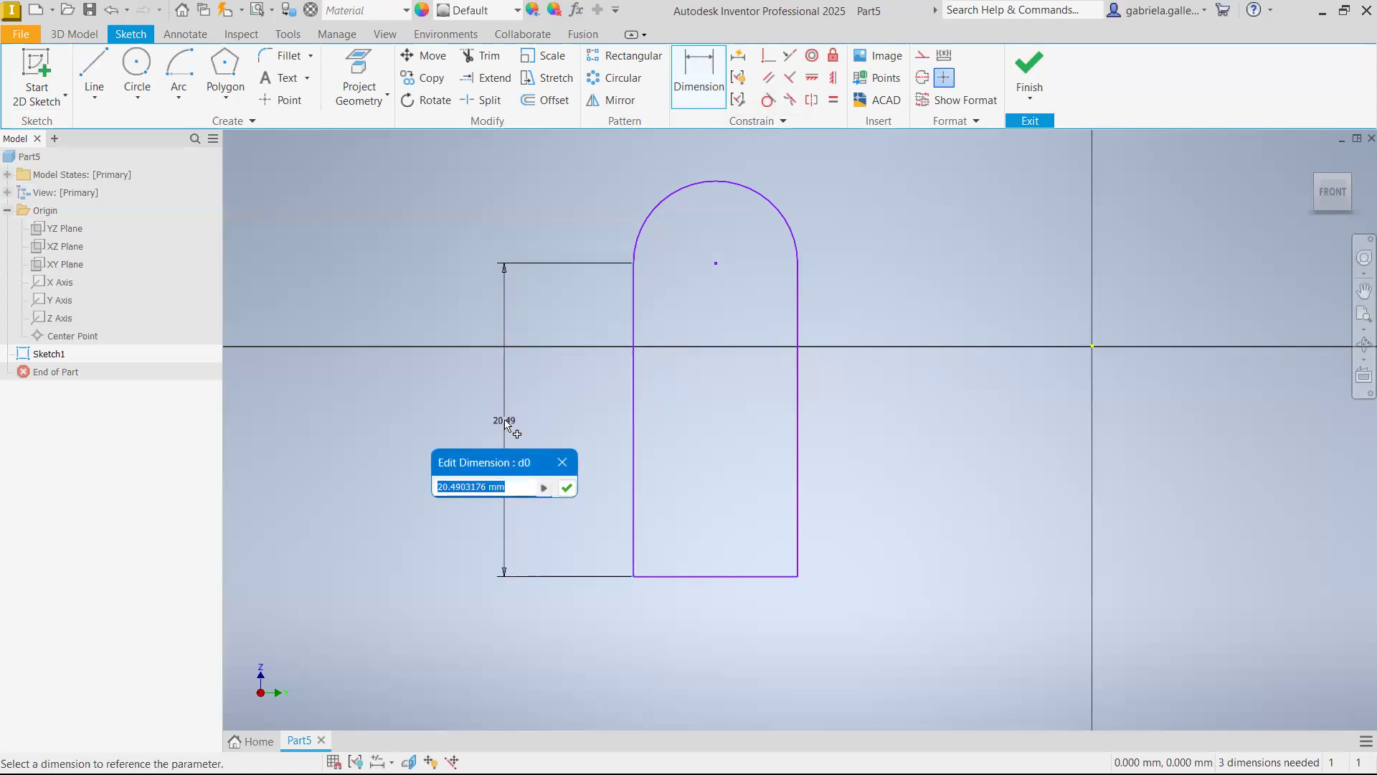
type("140")
key("Return")
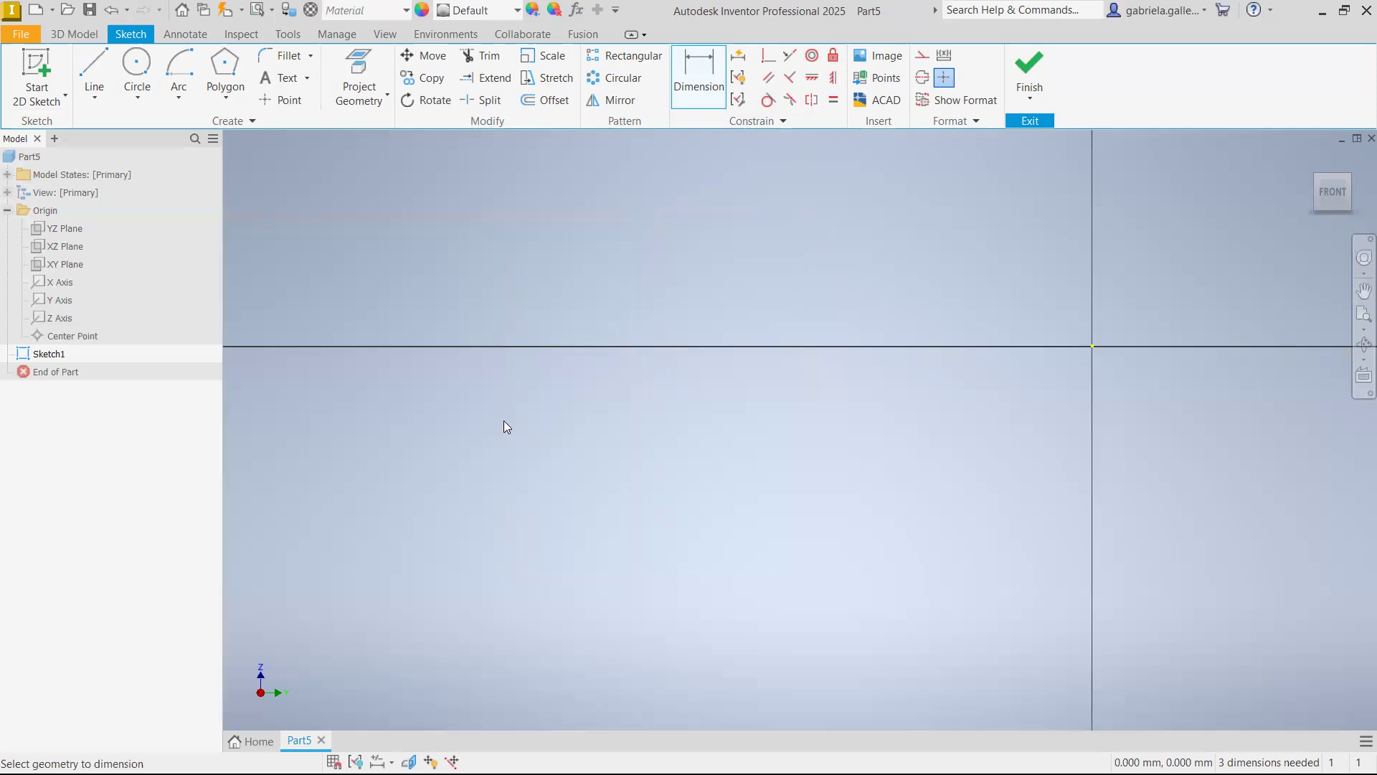
scroll(810, 452, "down", 5)
scroll(816, 433, "up", 5)
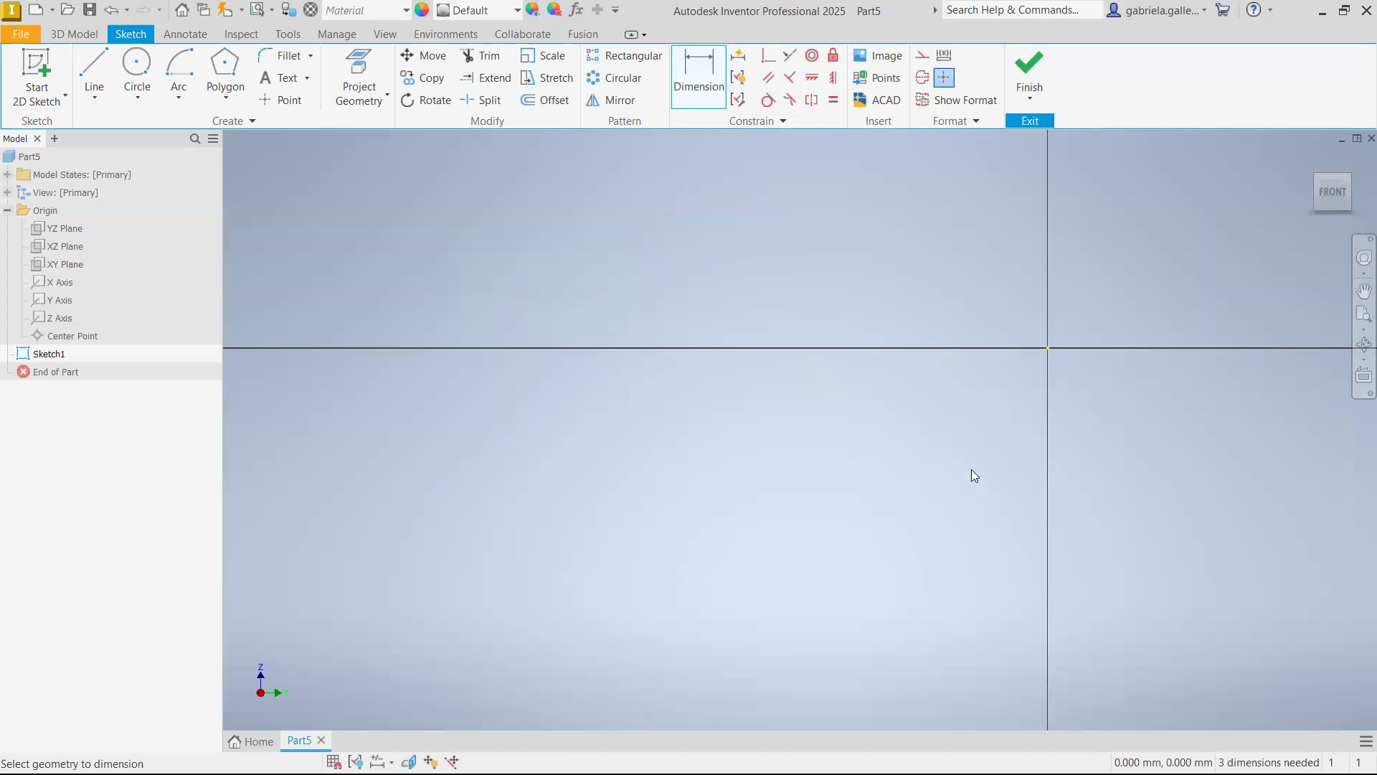
scroll(974, 453, "up", 4)
scroll(787, 399, "down", 5)
scroll(794, 405, "up", 5)
scroll(824, 406, "down", 3)
middle_click_drag(783, 423, 805, 405)
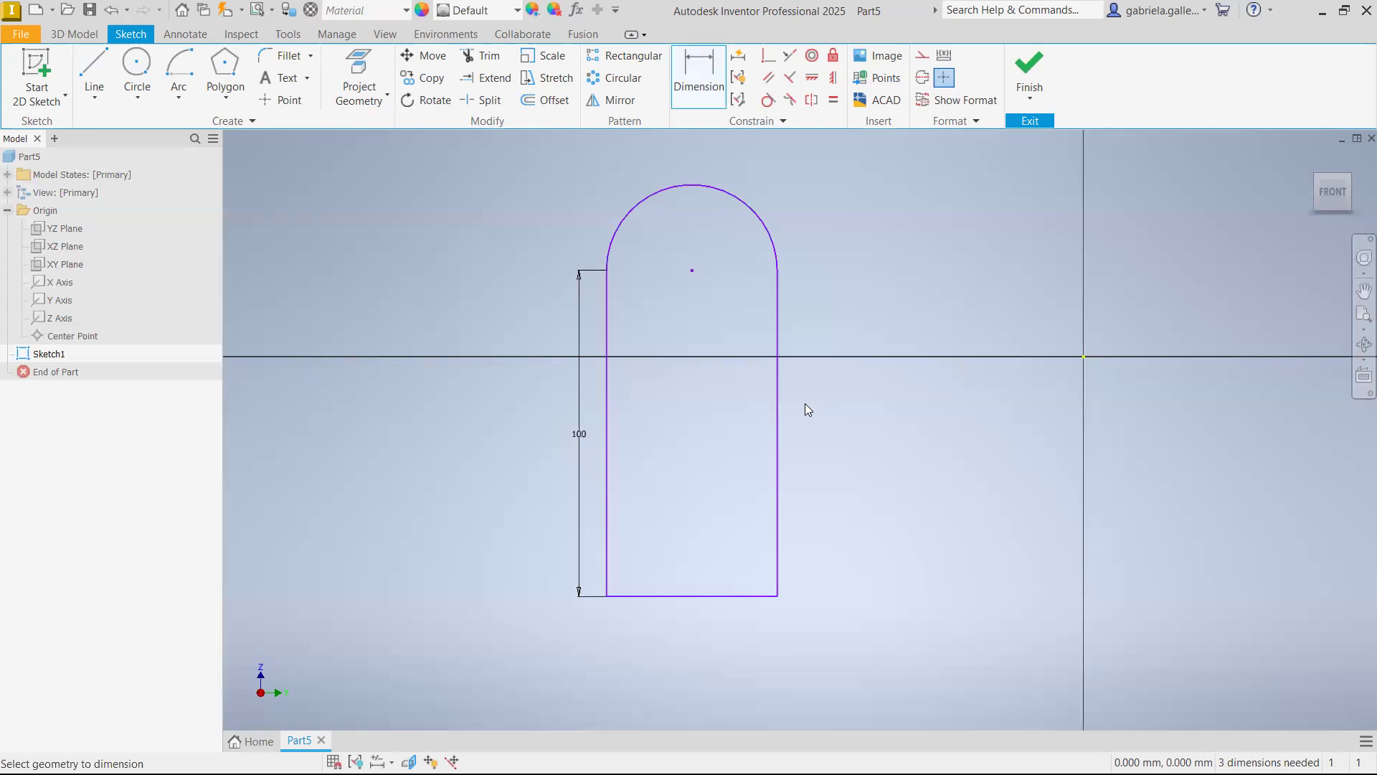
Try to dimension the right vertical line's length
left_click(778, 344)
left_click(824, 331)
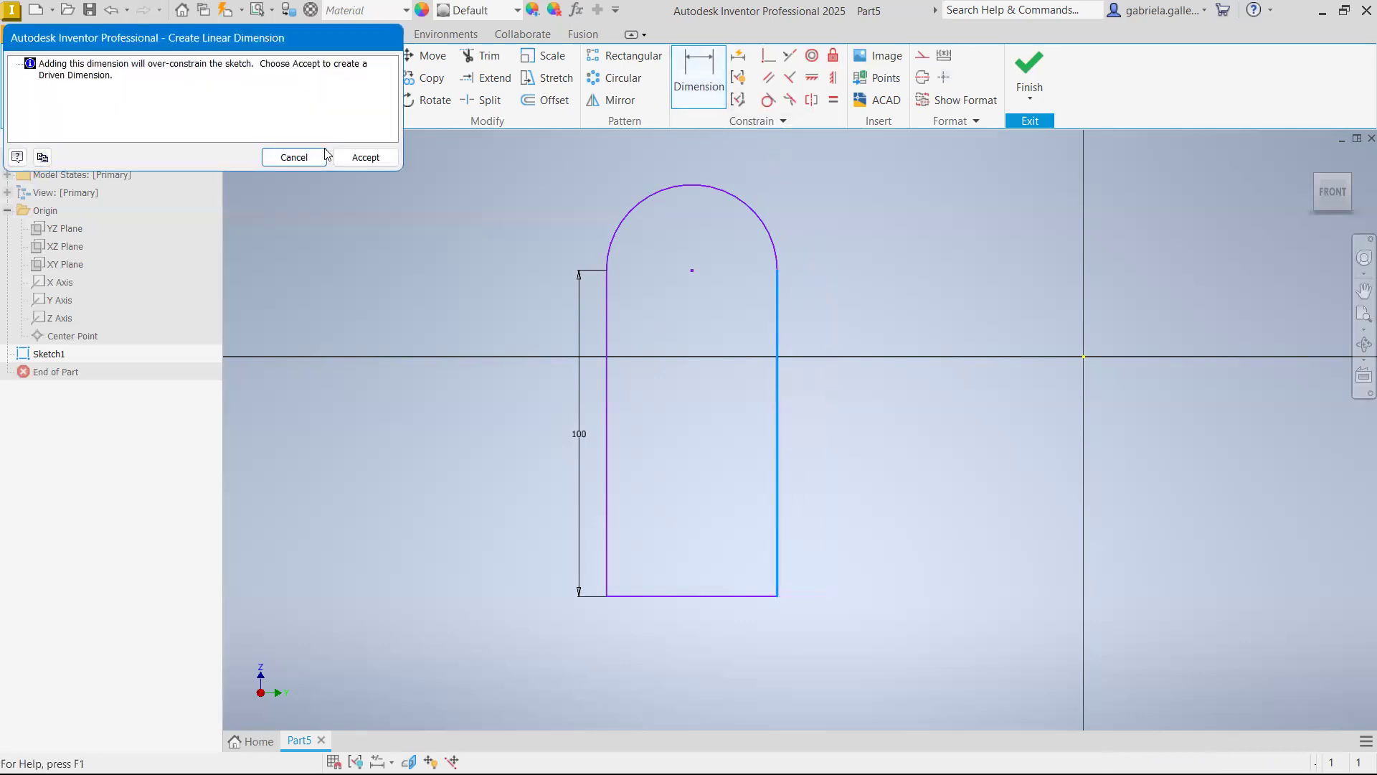
left_click(294, 157)
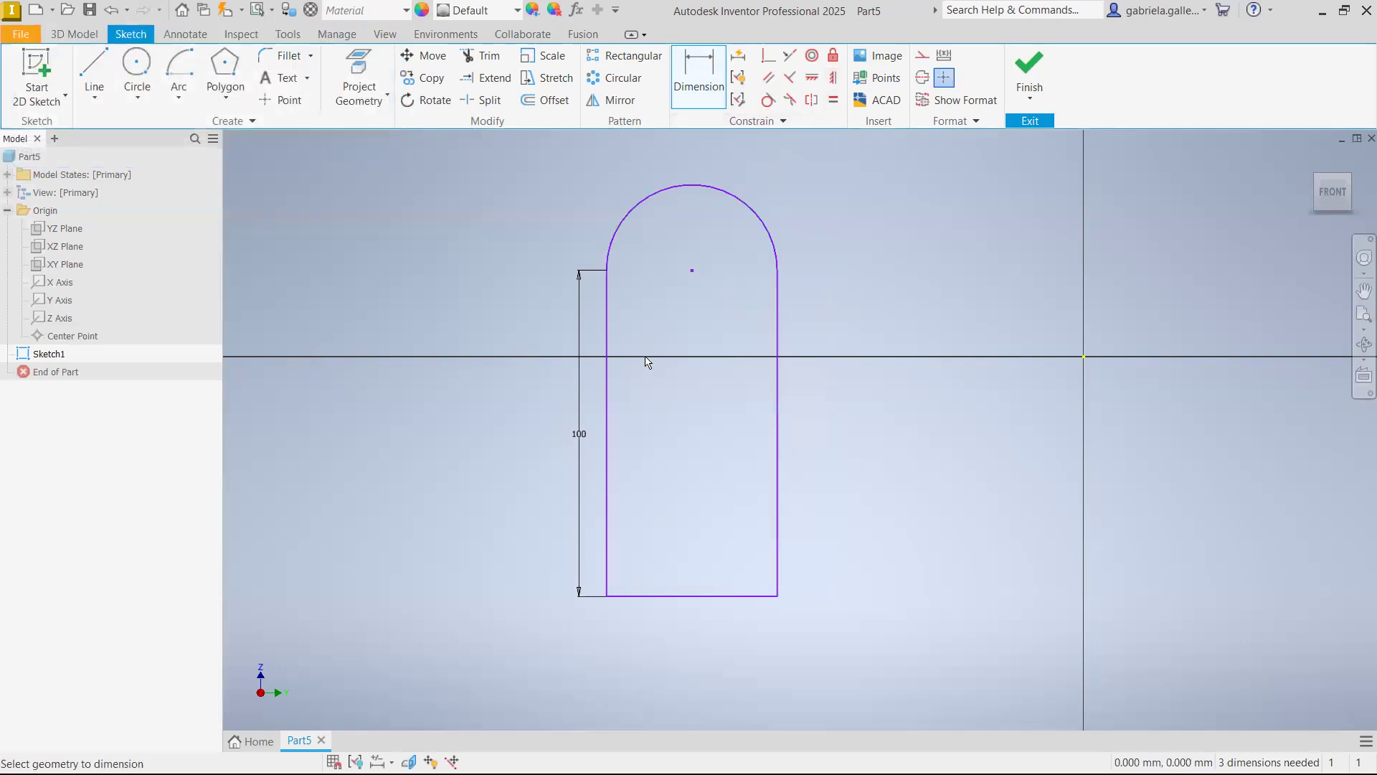
key("Escape")
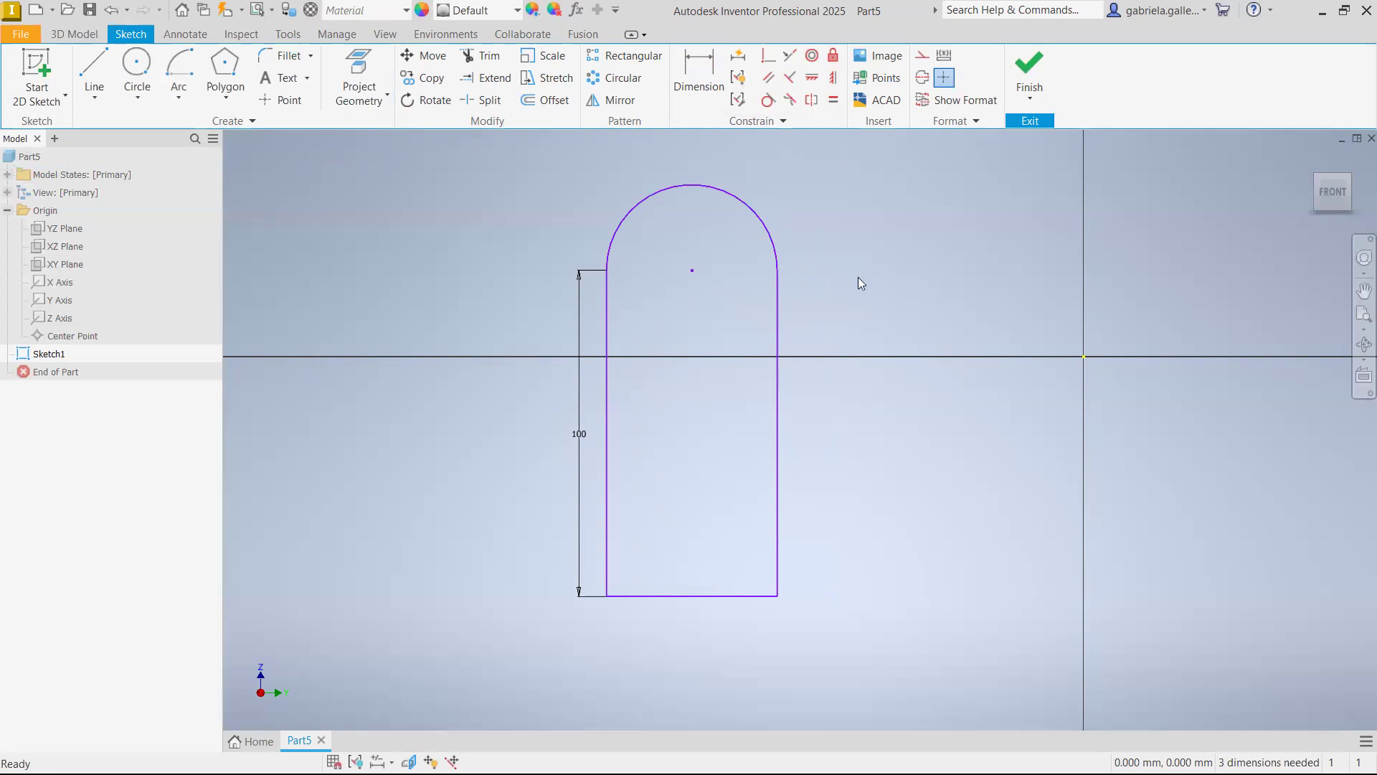
Dimension the top arc's radius with the formula d0*2, referencing the left vertical line's dimension
middle_click_drag(871, 332, 928, 297)
left_click(720, 89)
key("Escape")
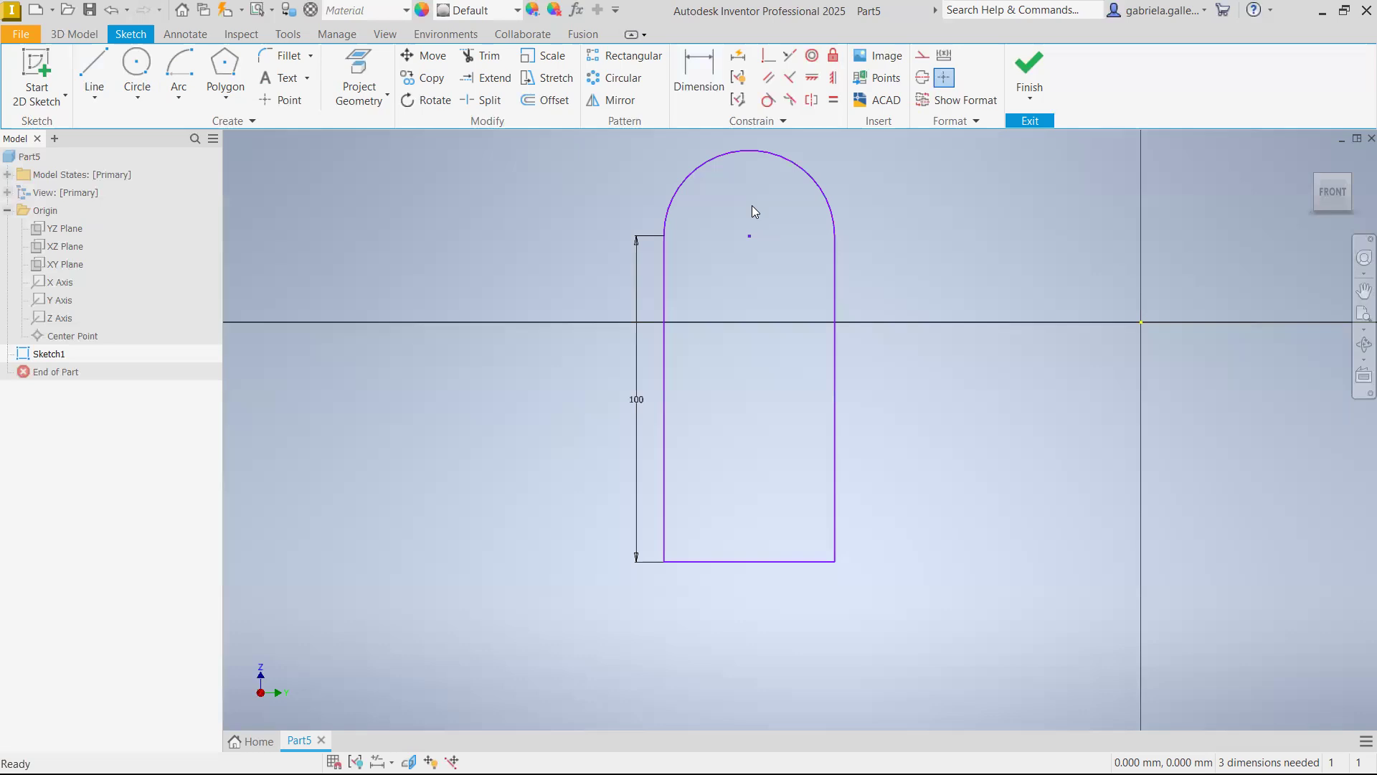
left_click(719, 90)
left_click(826, 192)
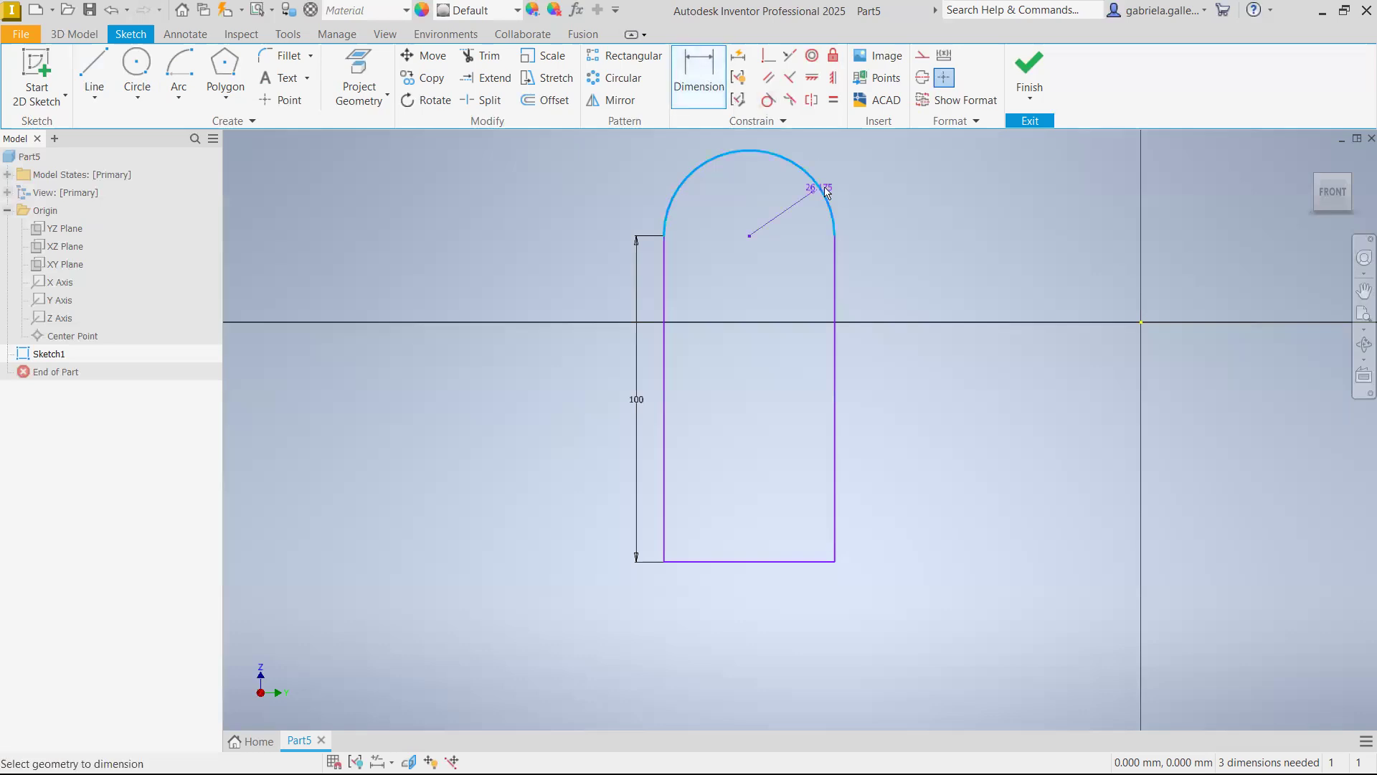
left_click(908, 178)
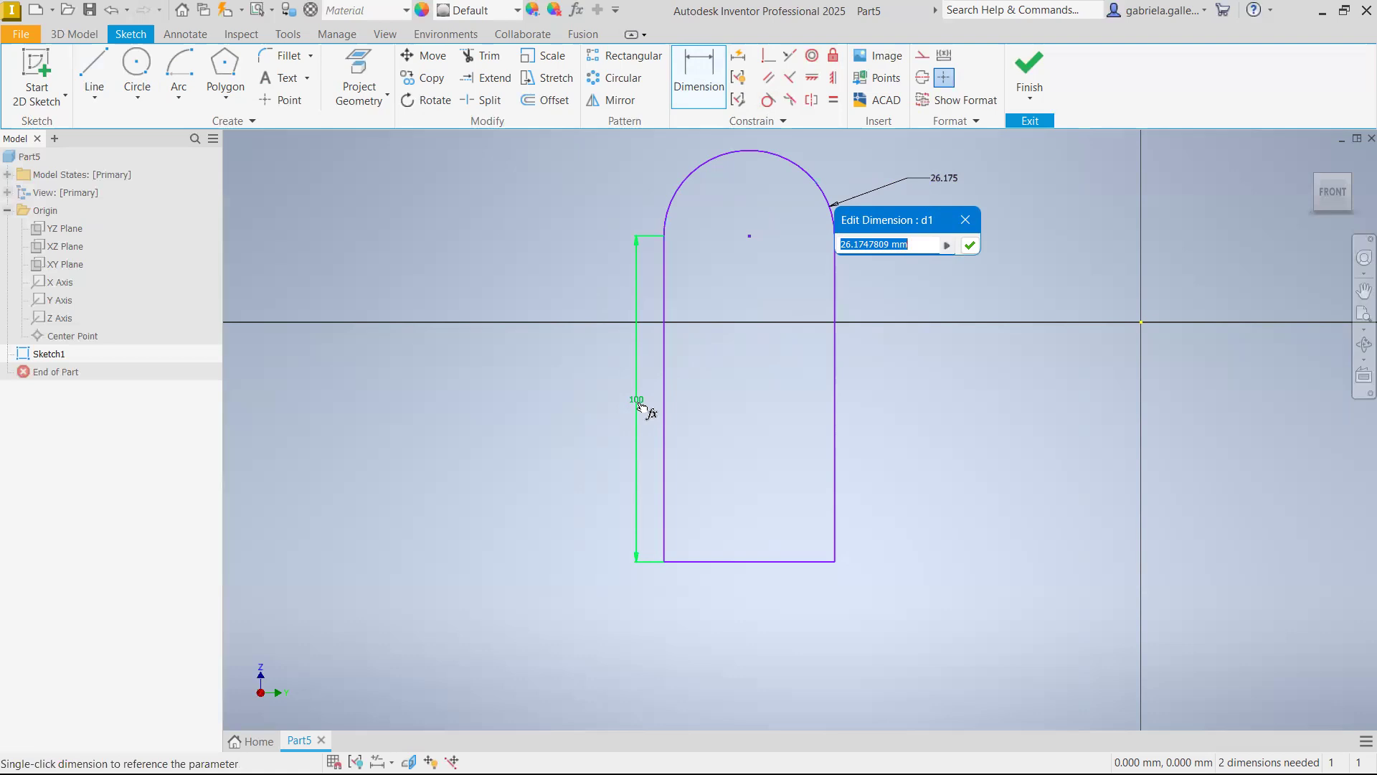
left_click(638, 401)
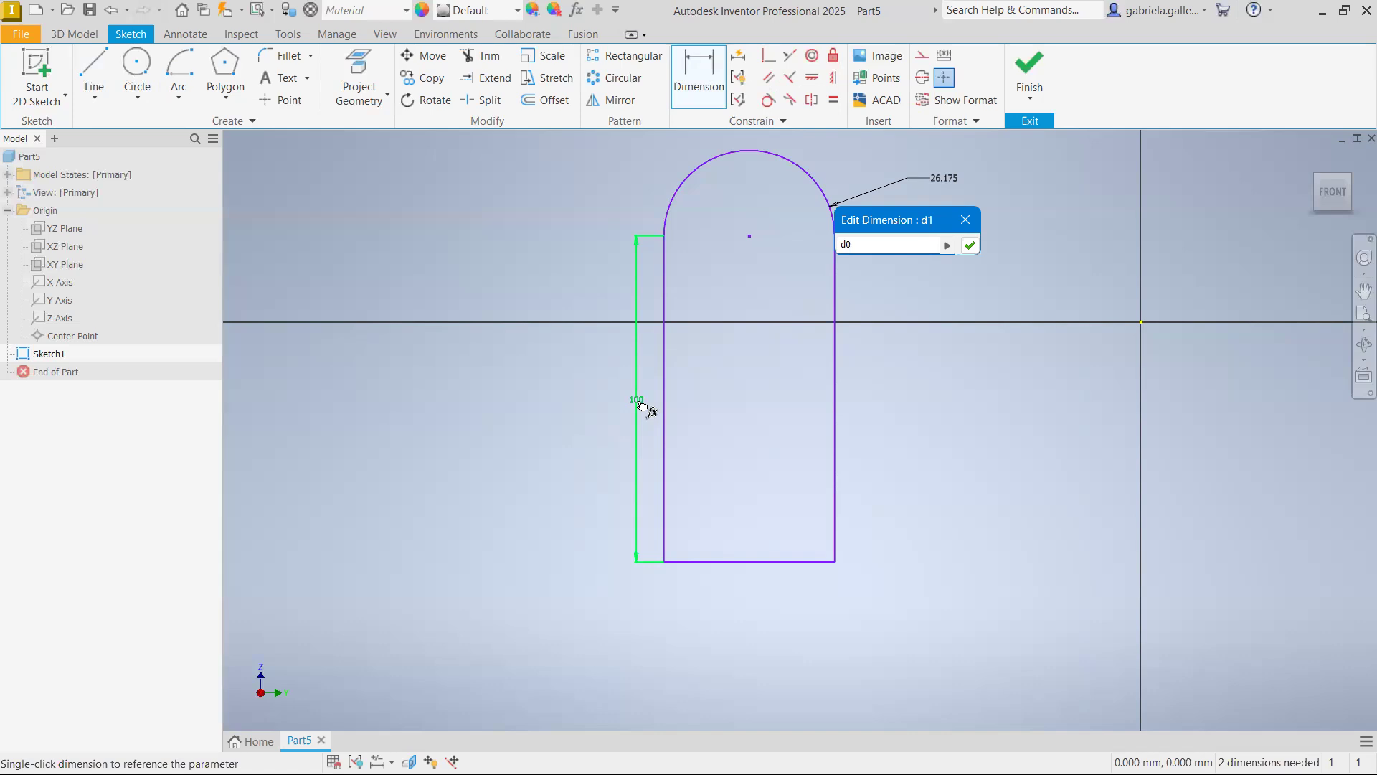
type("*2")
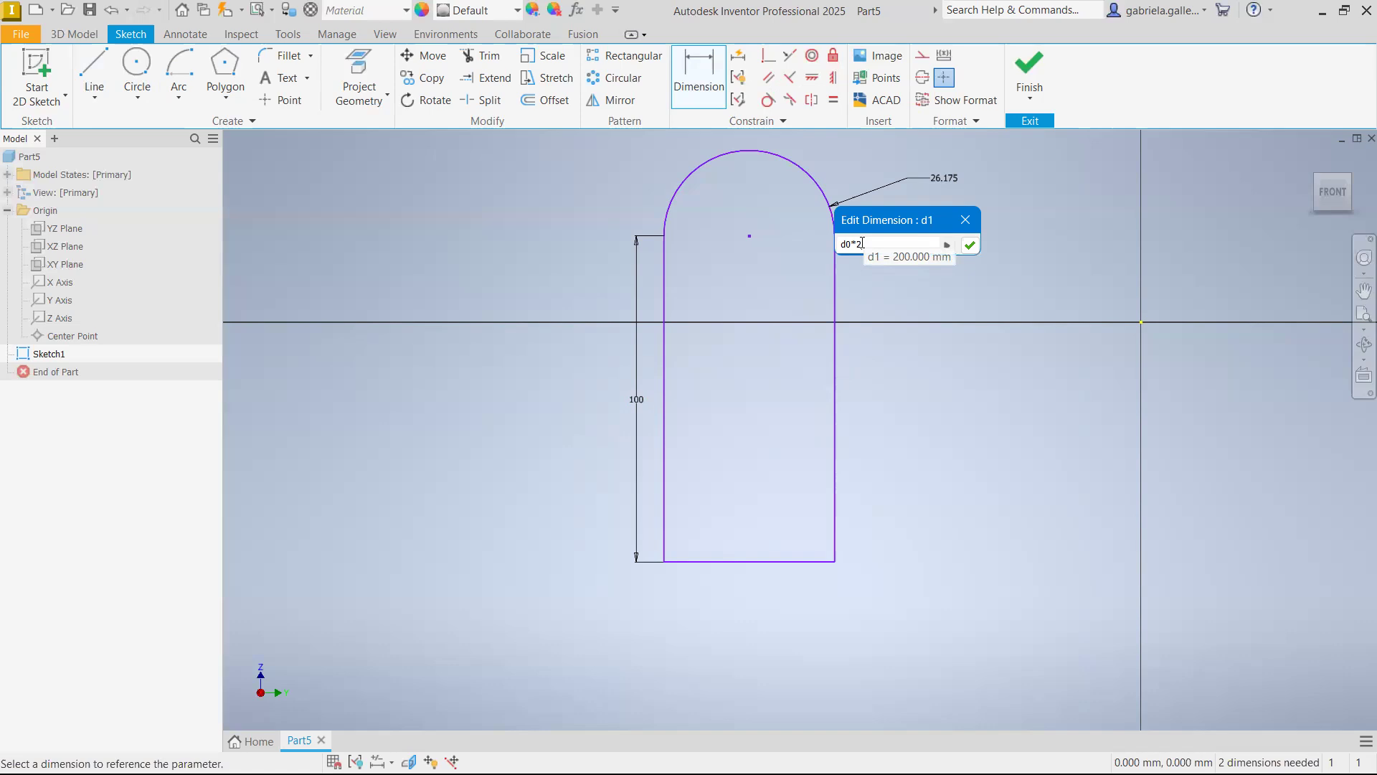
key("Return")
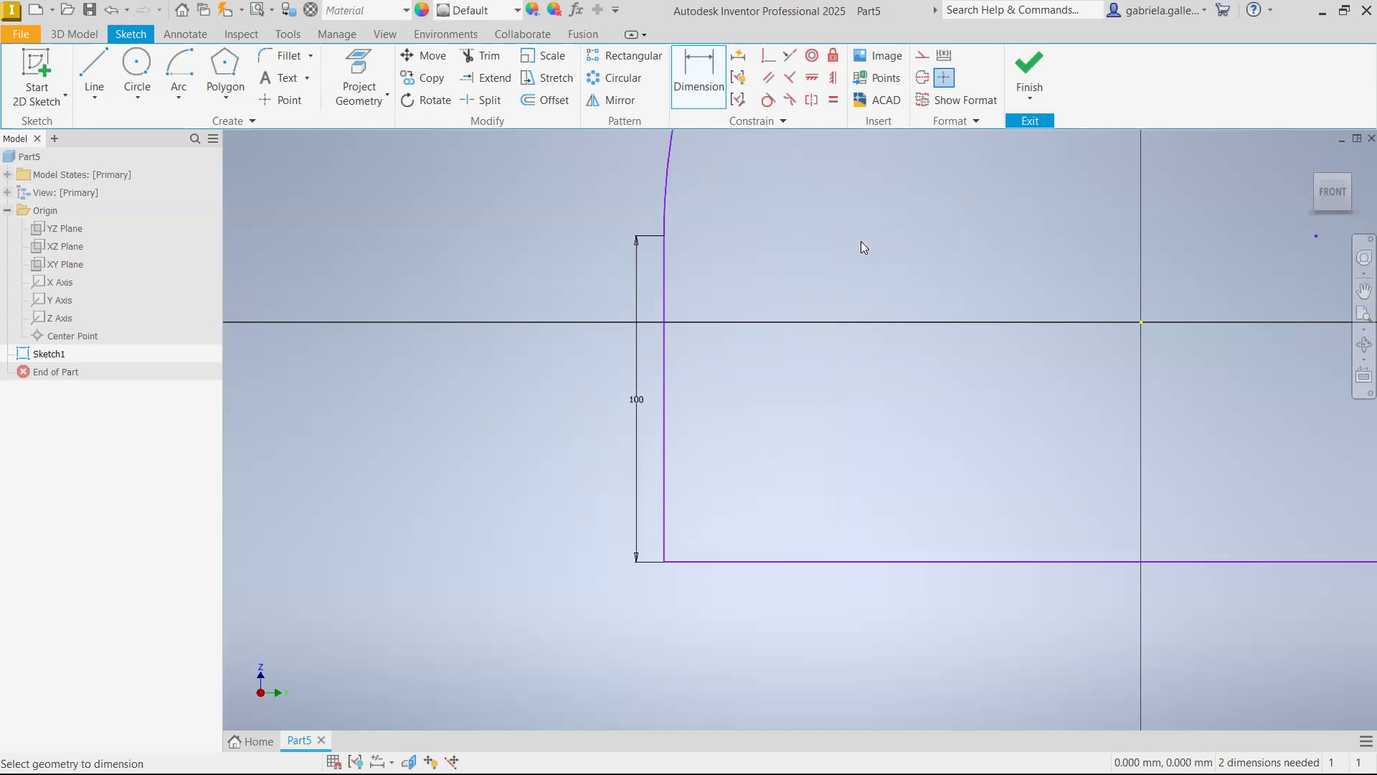
scroll(964, 341, "down", 5)
scroll(964, 341, "up", 5)
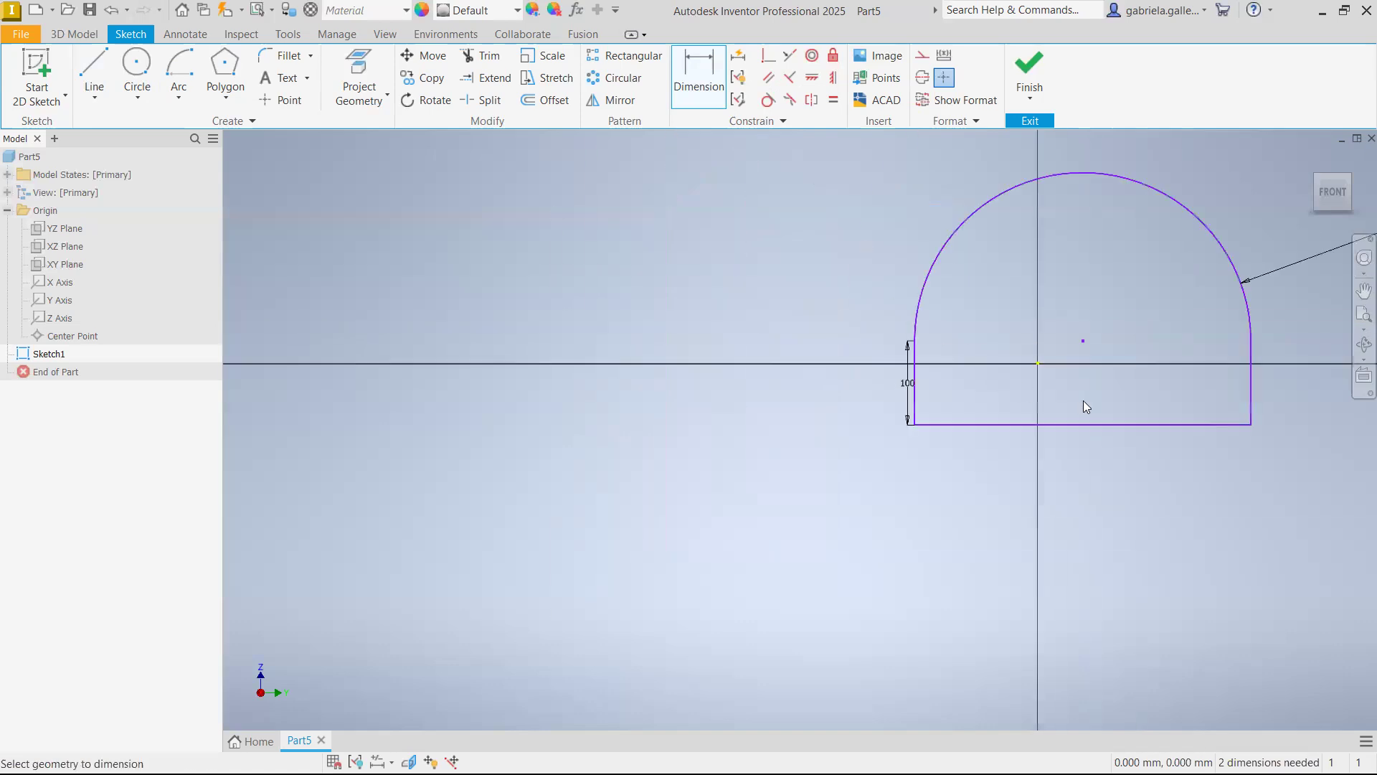
mouse_move(907, 512)
middle_mouse_down()
mouse_move(885, 532)
mouse_move(730, 555)
middle_mouse_up()
left_click(685, 63)
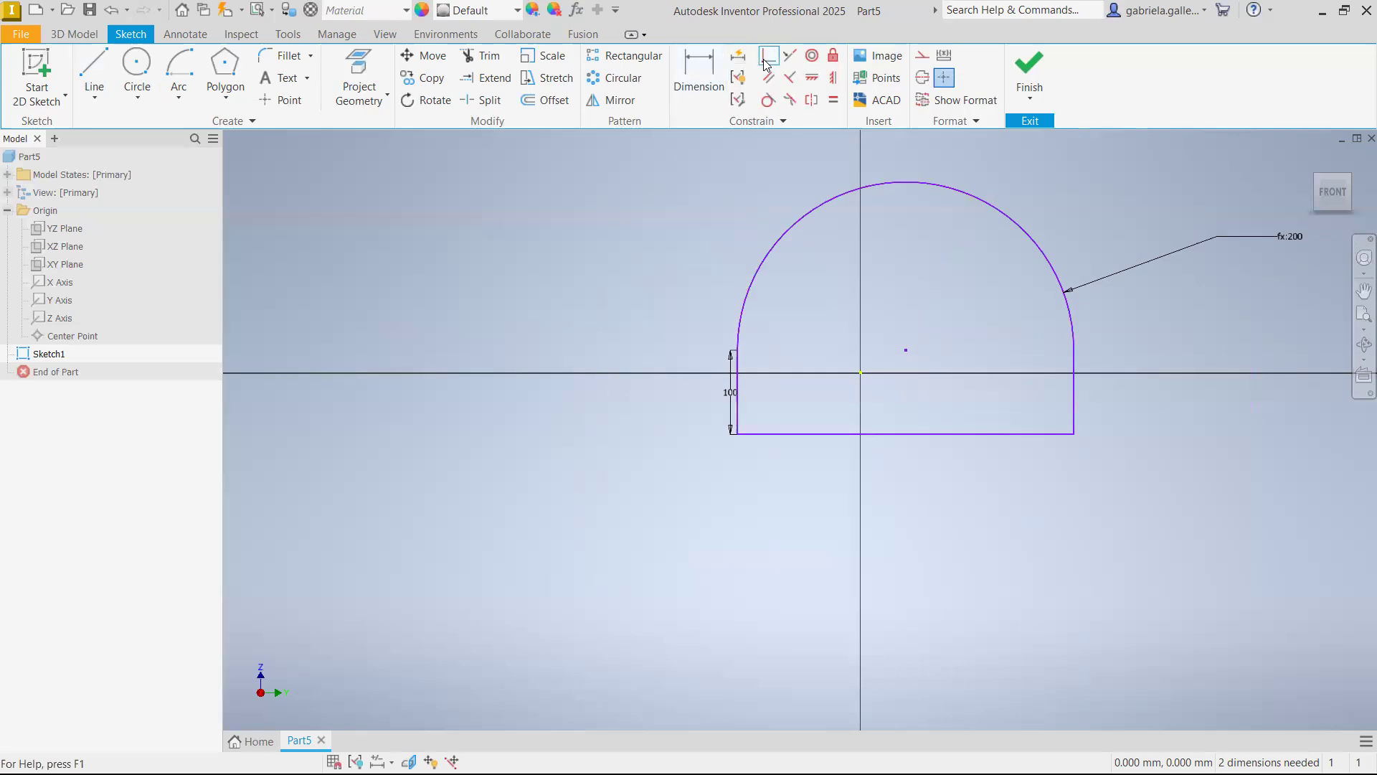
Make the top arc's centre point coincident with the sketch origin
left_click(913, 354)
left_click(861, 372)
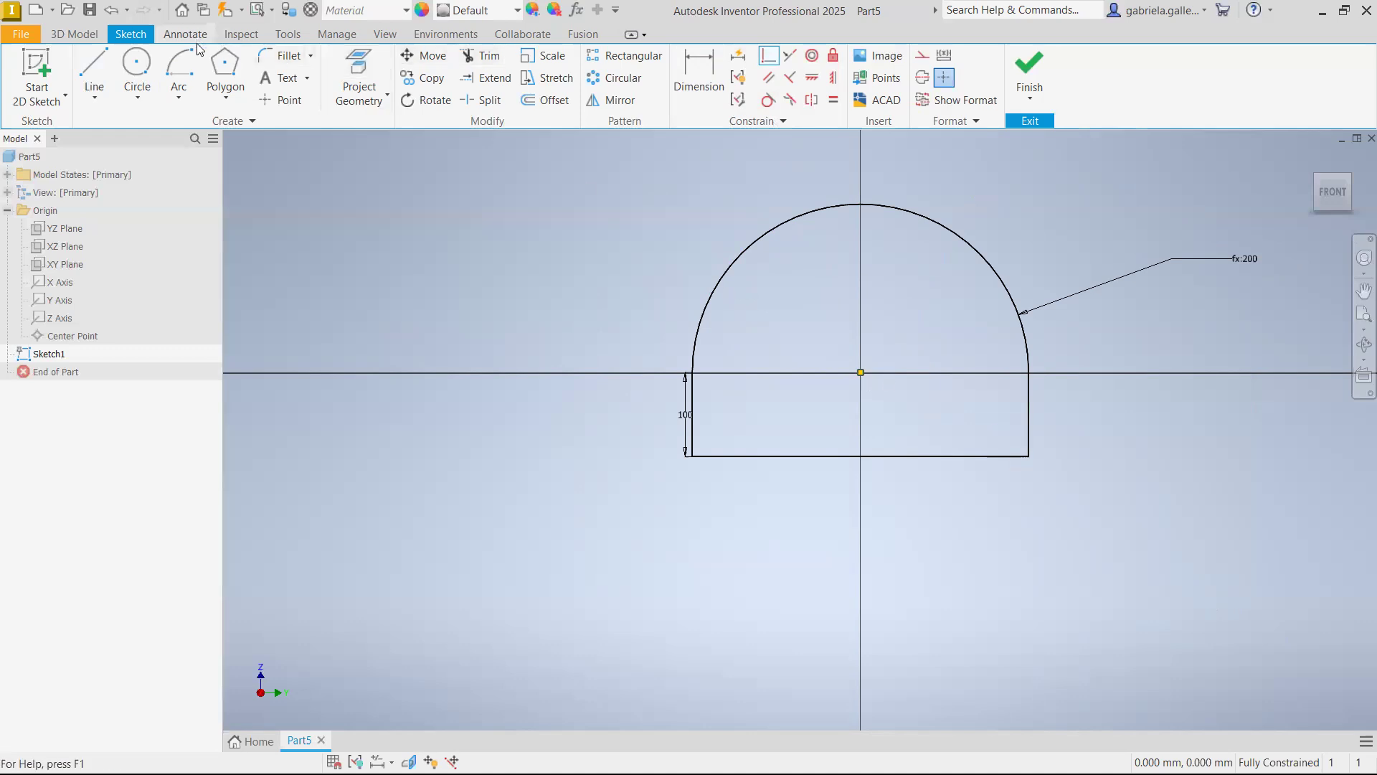
Sketch a circle about 214 mm in diameter outside the profile, above and to the left of its straight side
left_click(136, 72)
left_click(499, 245)
left_click(414, 220)
key("Escape")
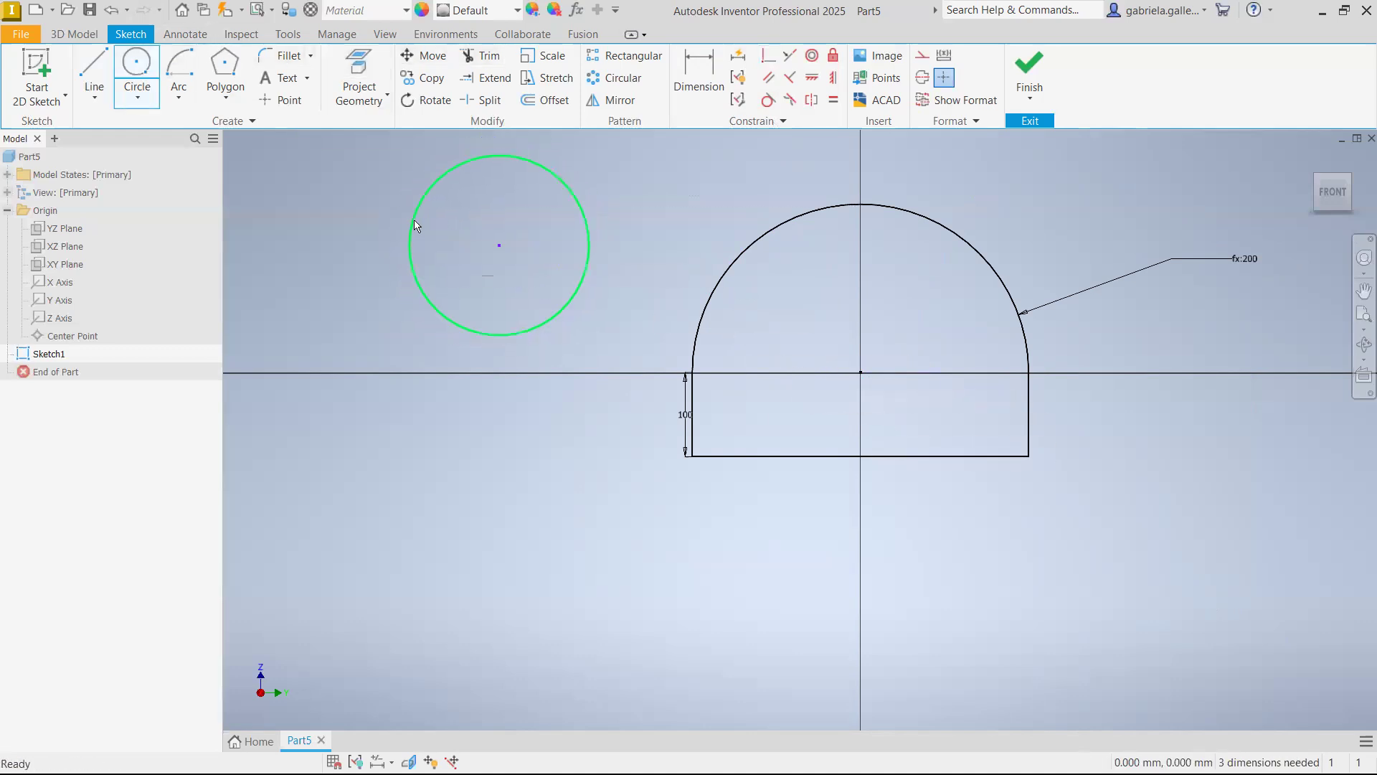
left_click(134, 104)
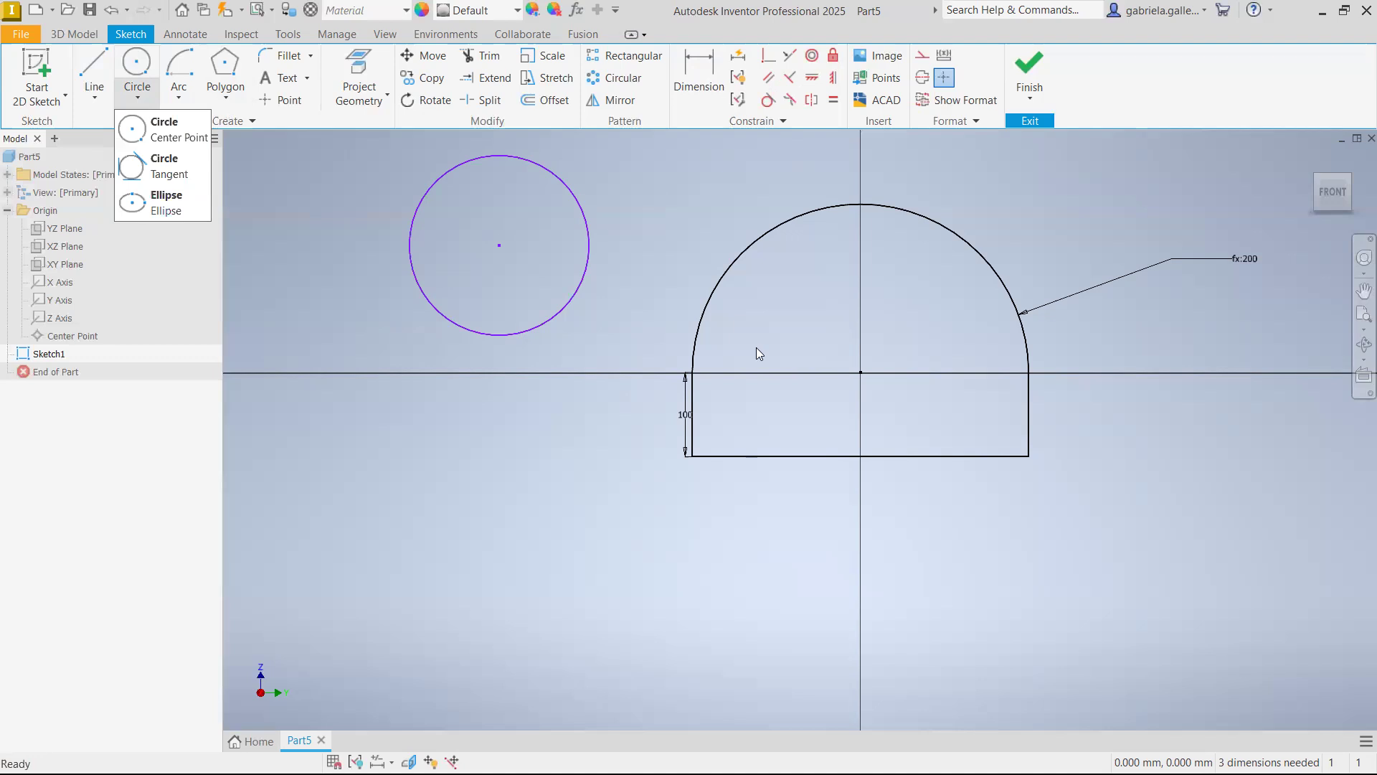
Make the circle's centre point coincident with the sketch origin
left_click(768, 55)
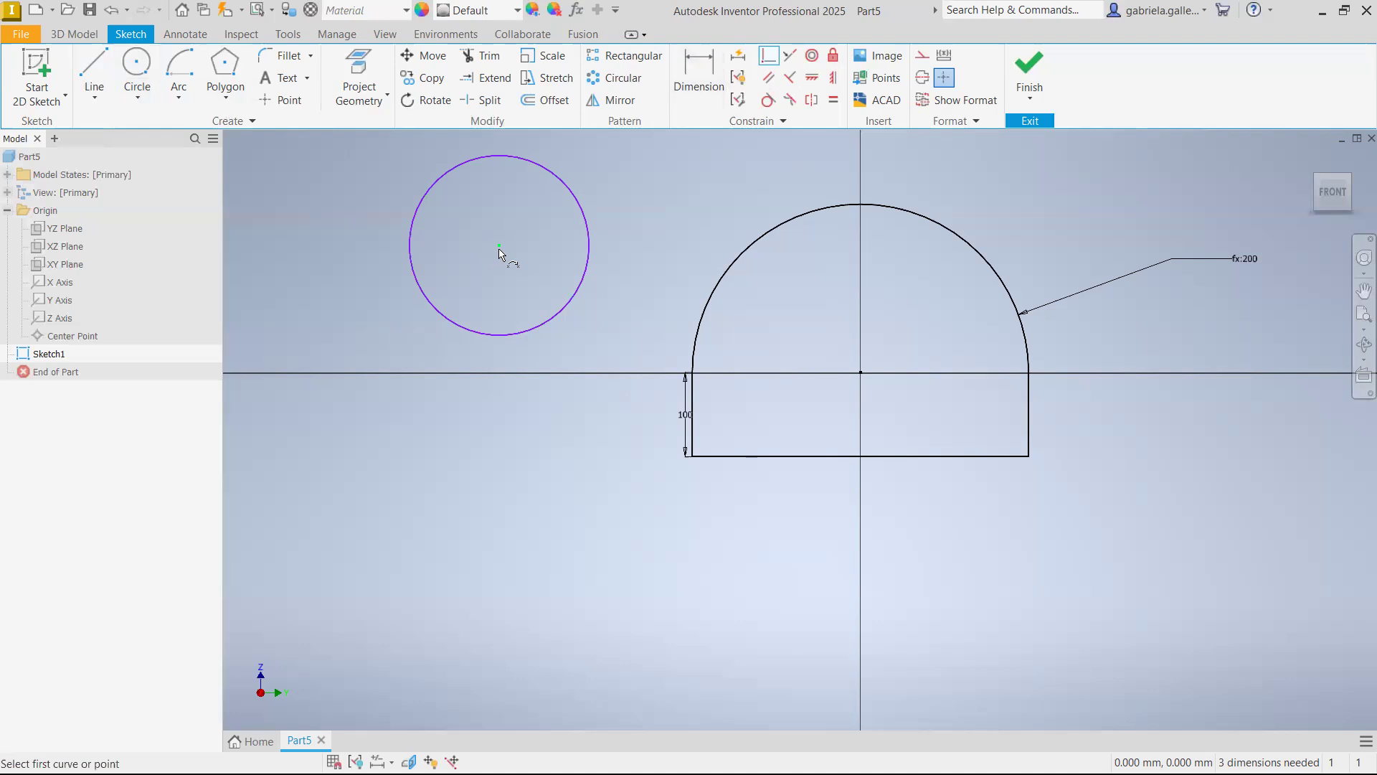
left_click(499, 247)
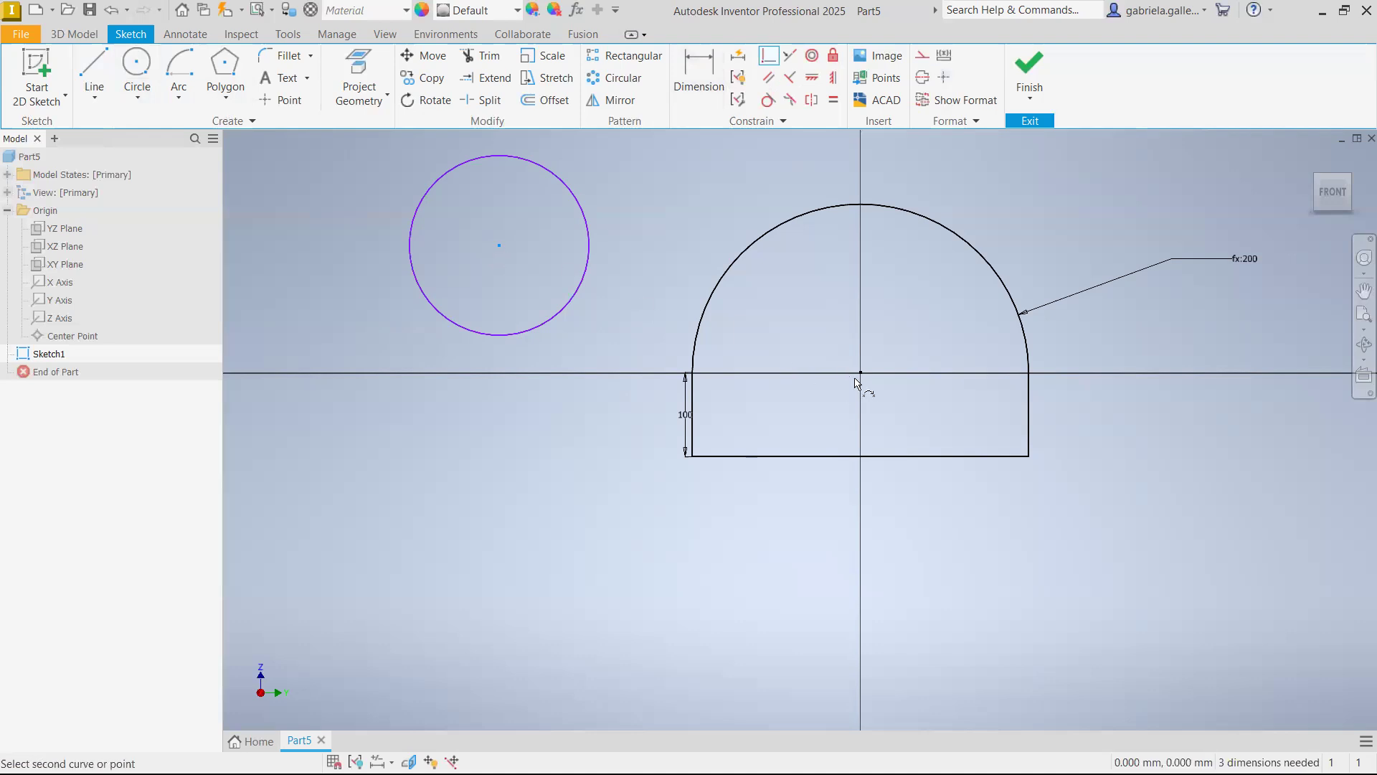
left_click(861, 374)
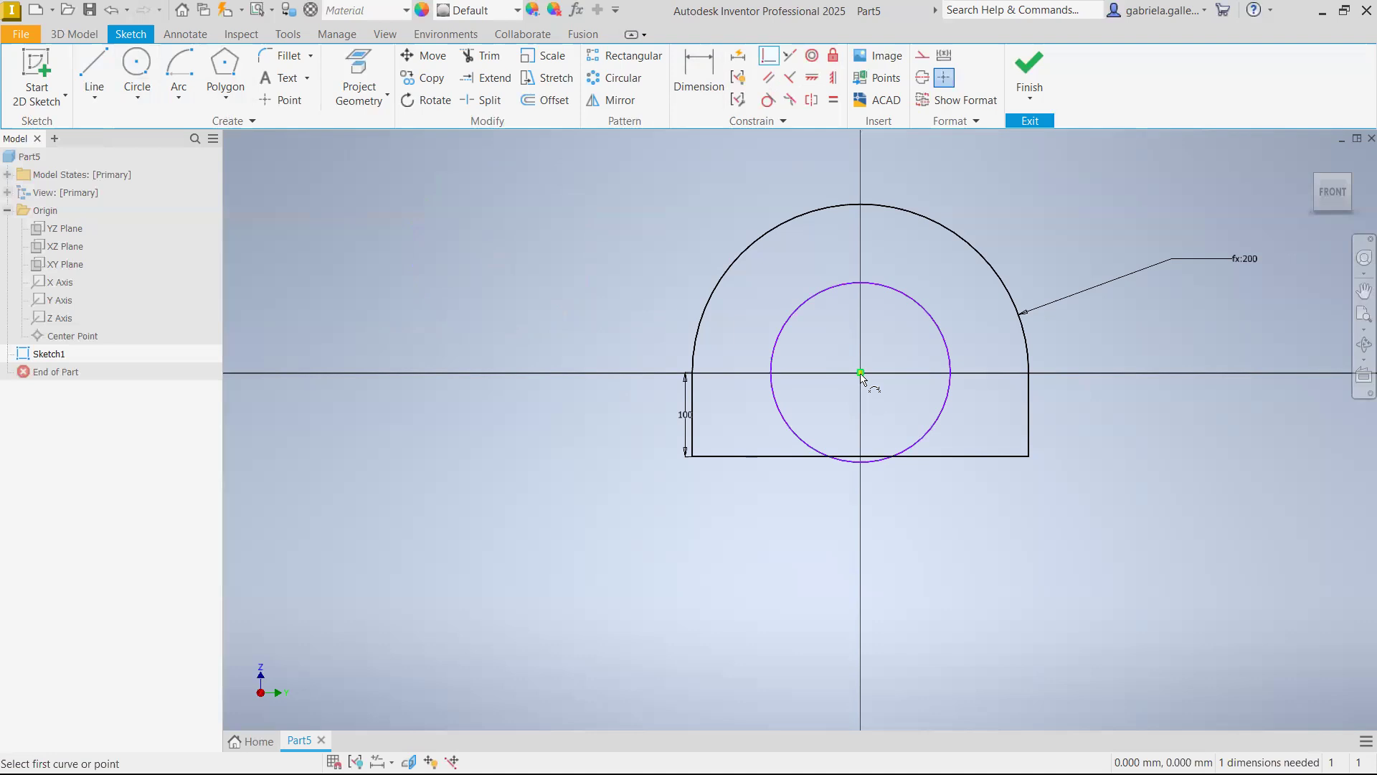
mouse_move(862, 375)
key("Escape")
Dimension the circle's diameter as 50 mm
left_click(723, 77)
left_click(946, 346)
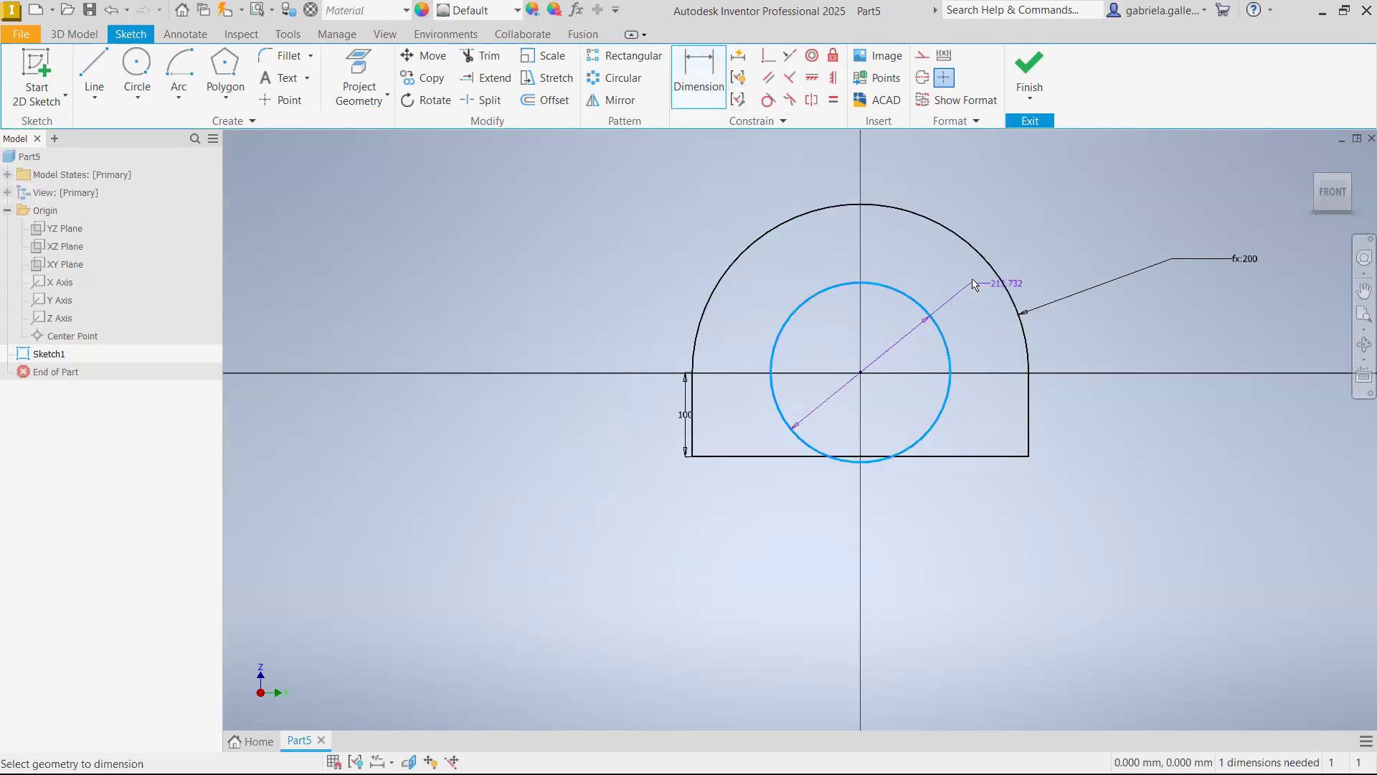
left_click(925, 275)
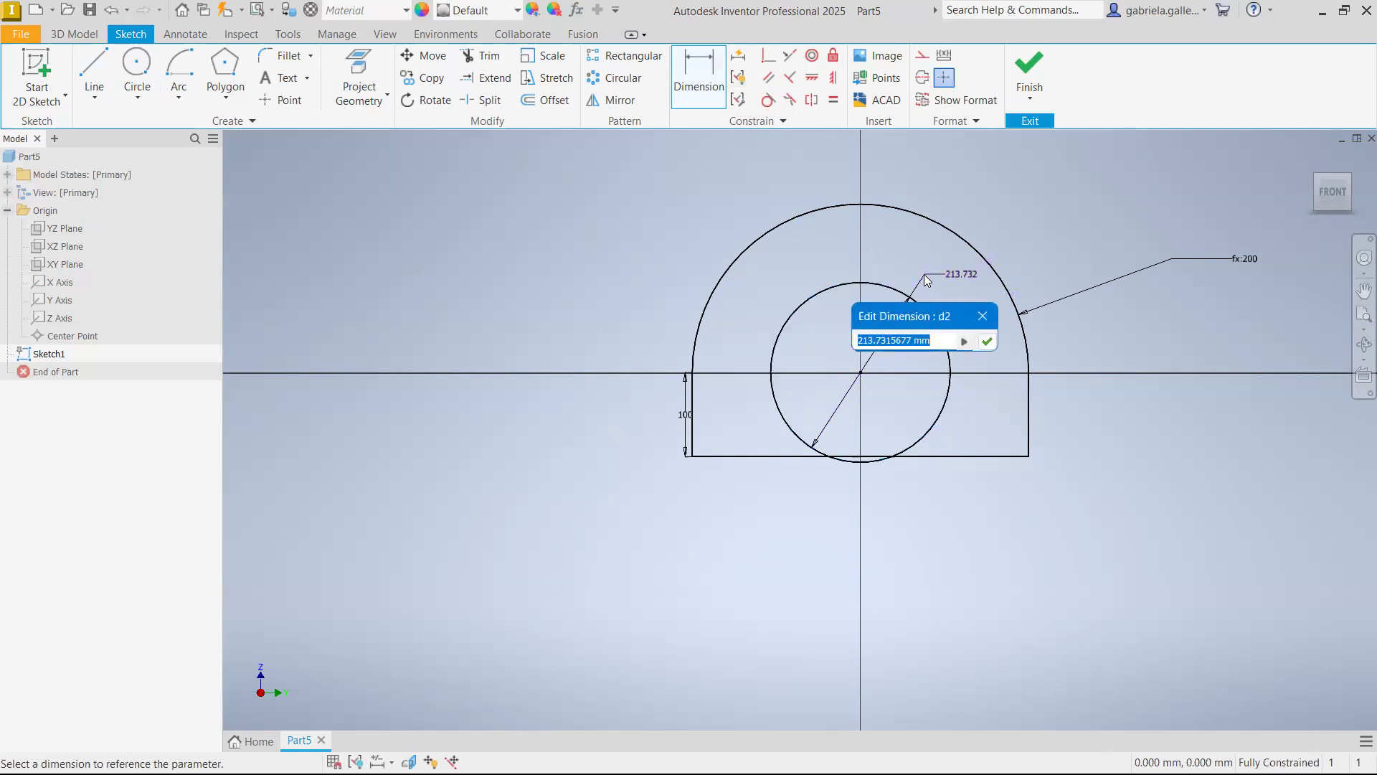
type("50")
key("Return")
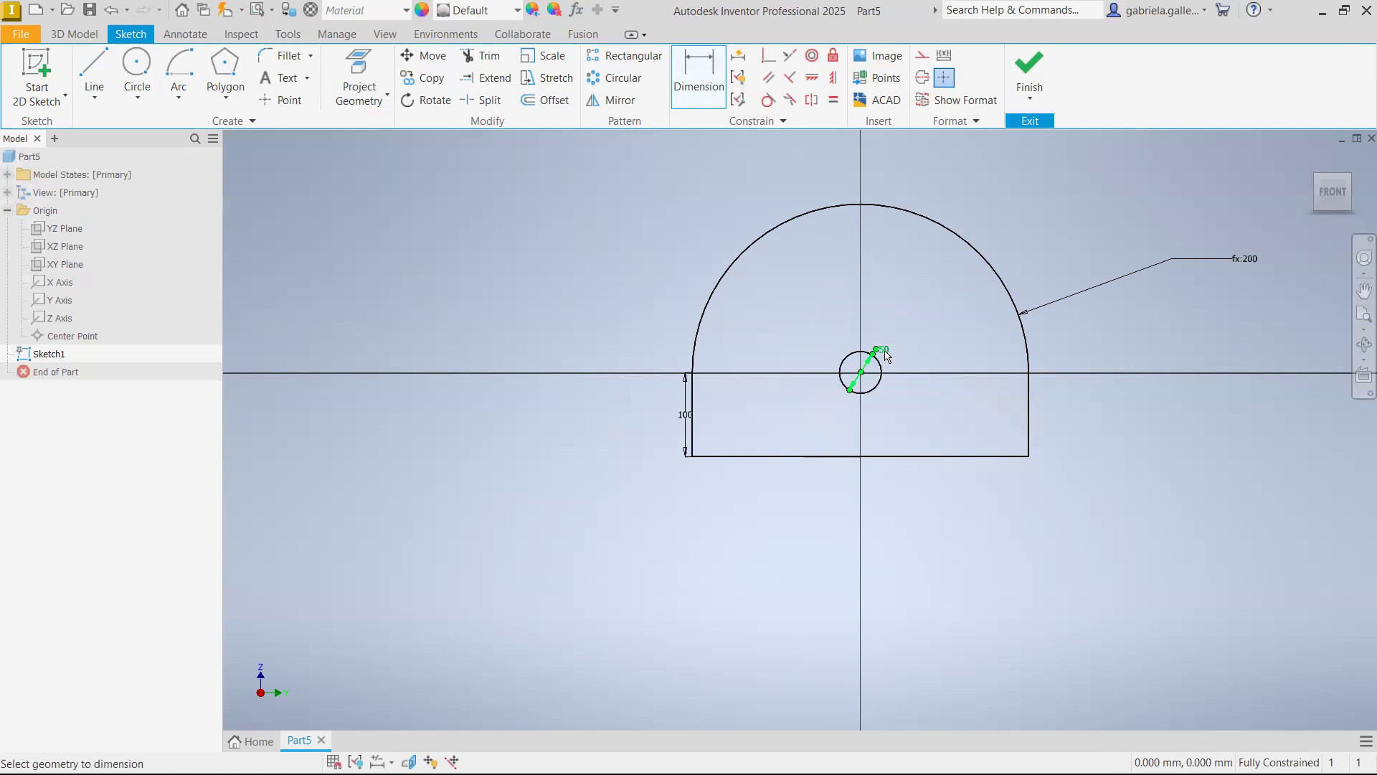
scroll(887, 354, "down", 1)
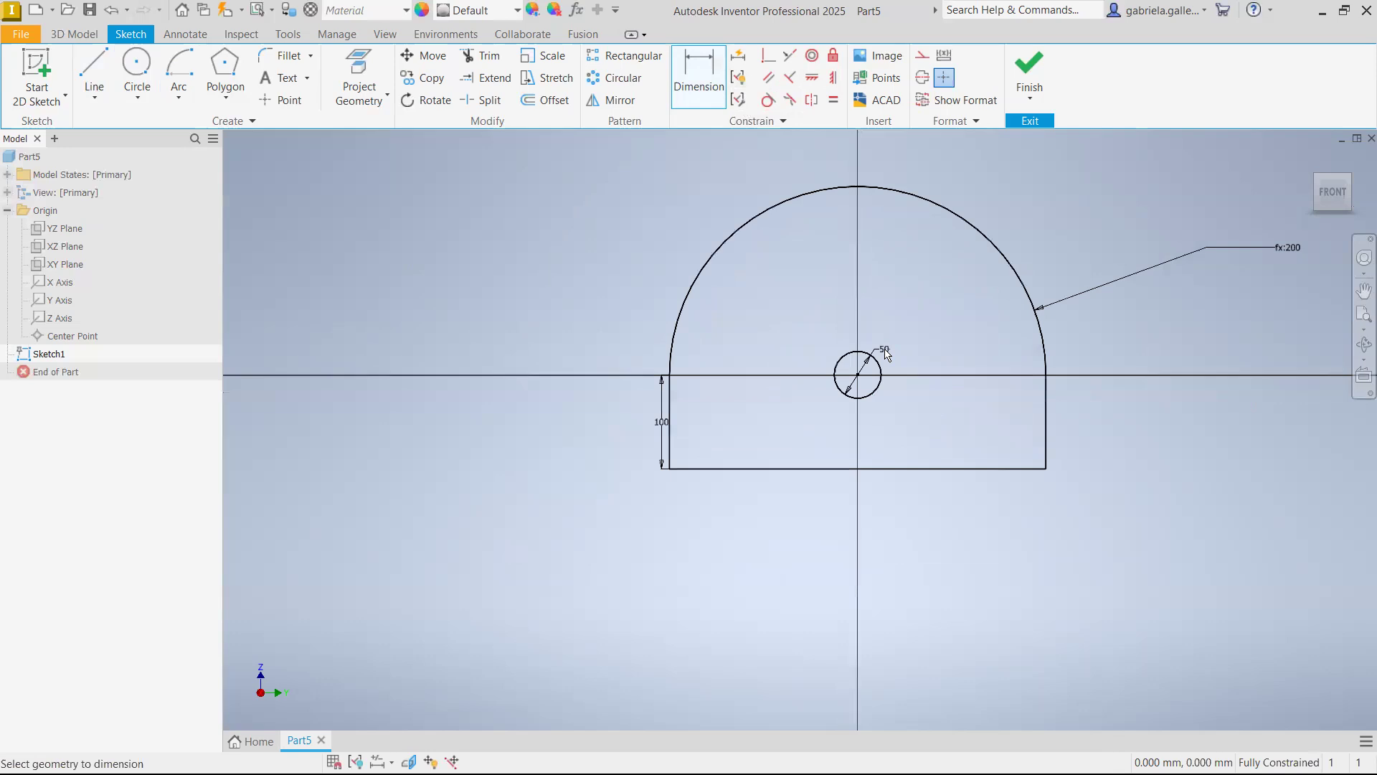
Set the circle's diameter to 100 mm
double_click(887, 354)
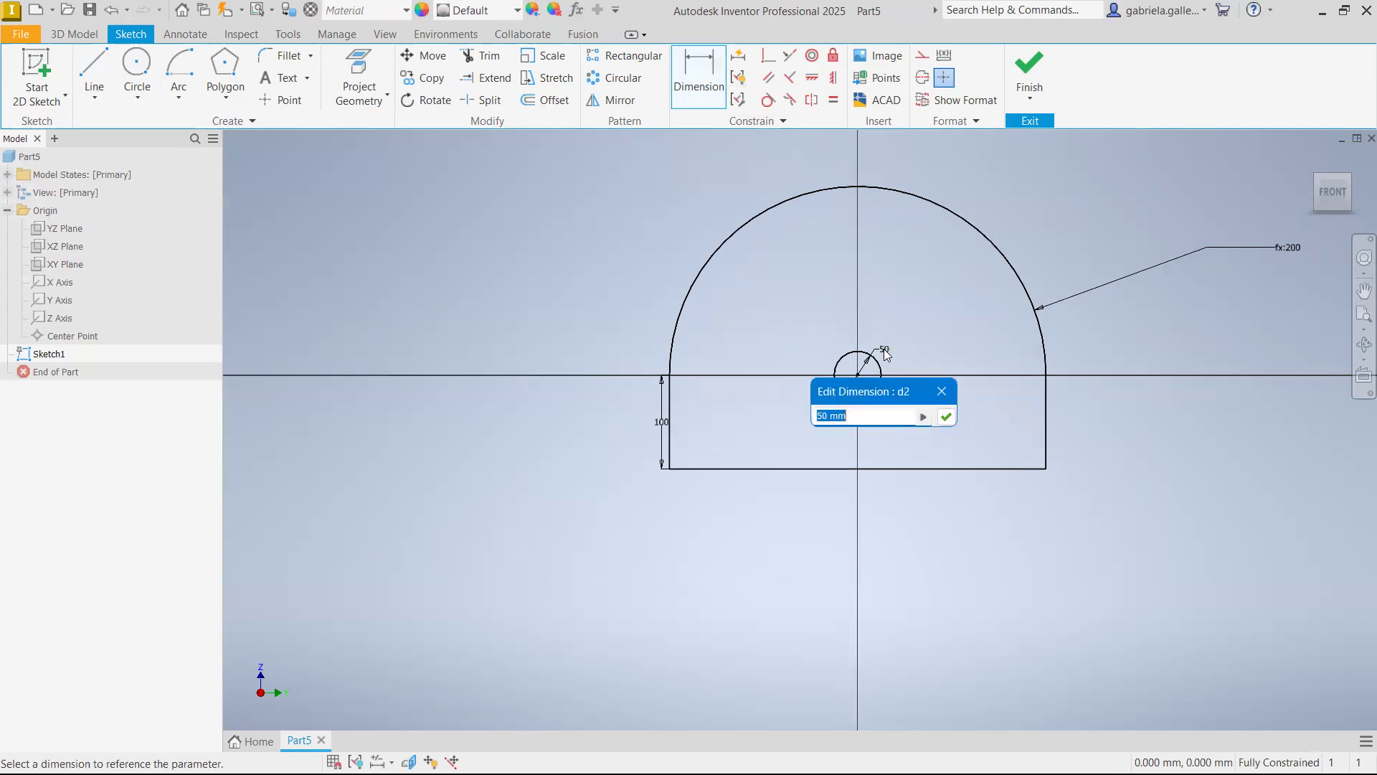
type("100")
key("Return")
key("Escape")
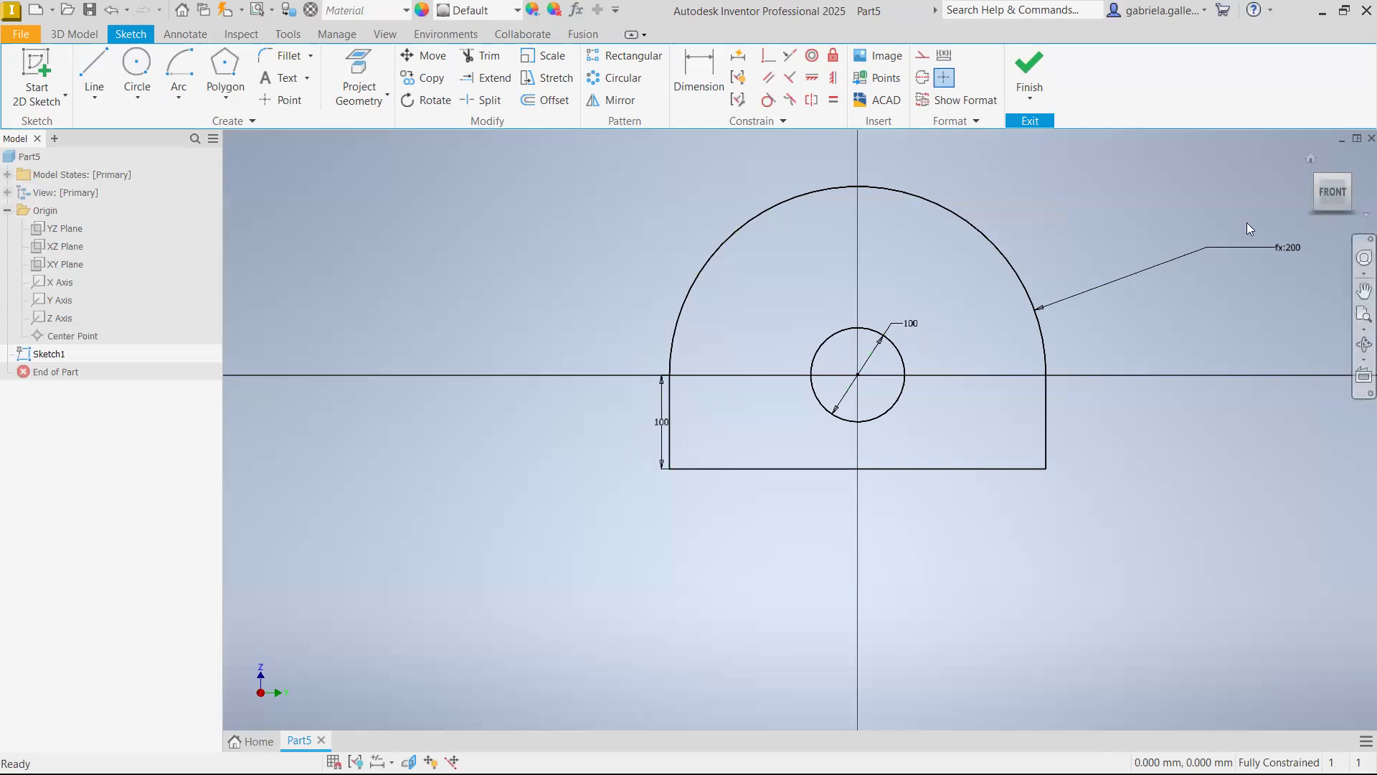
Set the circle's diameter to the formula d1/2, referencing the top arc's radius dimension
double_click(913, 328)
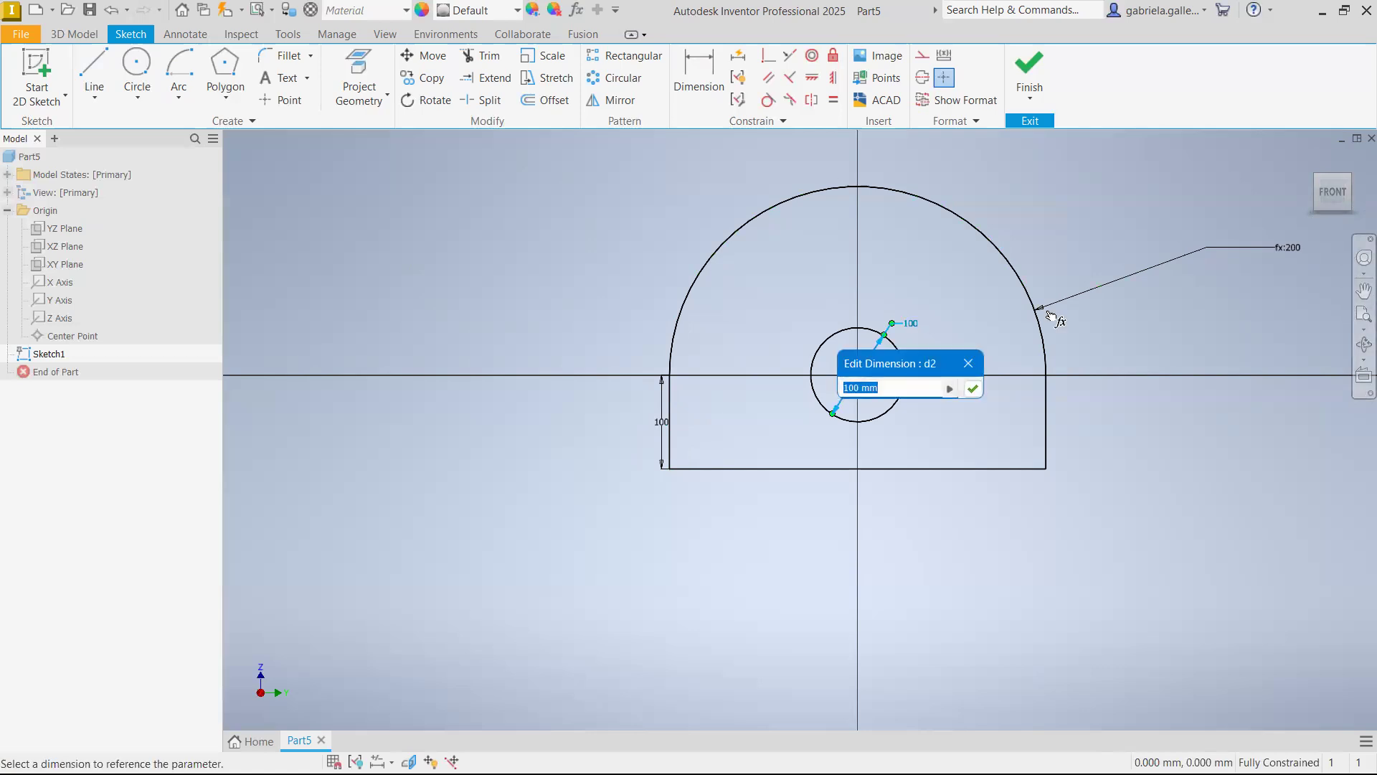
left_click(1291, 255)
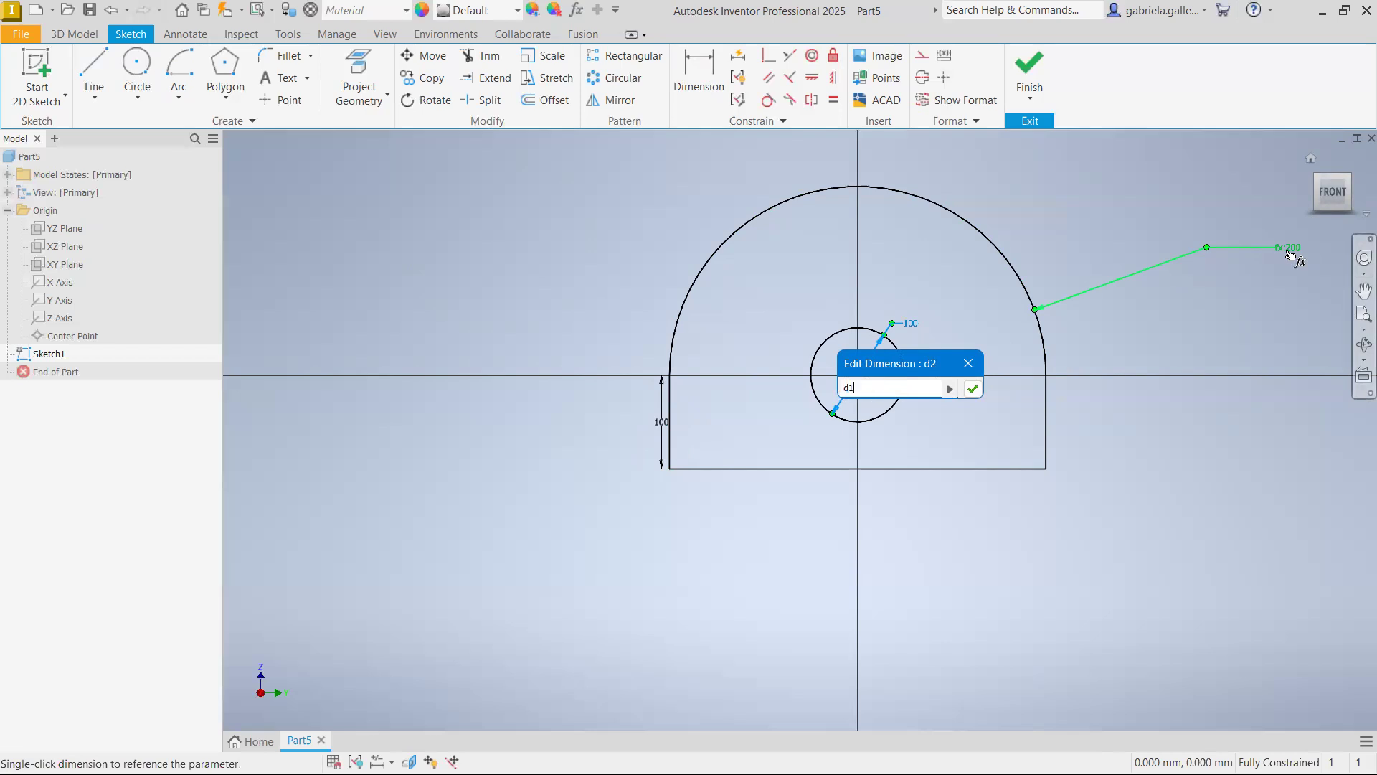
type("*")
key("BackSpace")
type("/2")
key("Return")
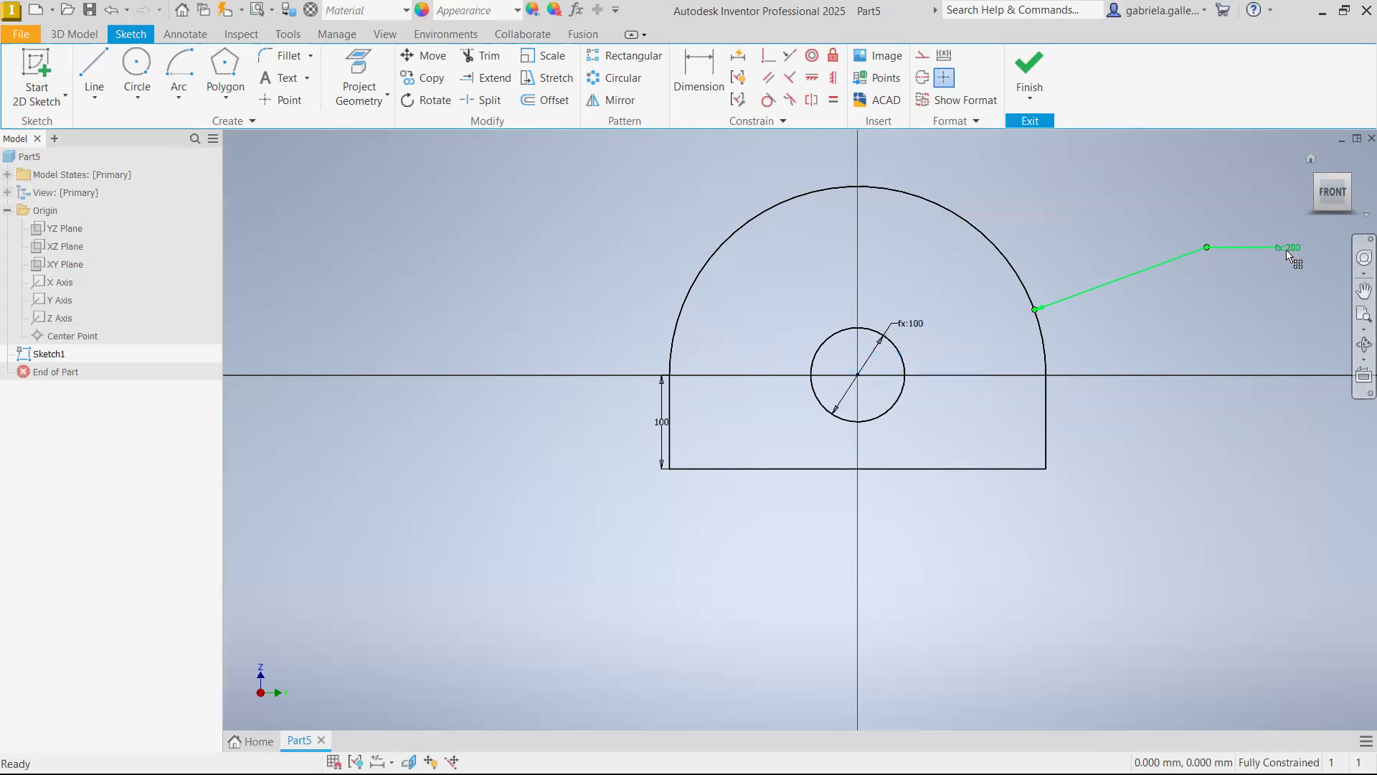
Set the left vertical line's length to 150 mm
double_click(663, 435)
type("150")
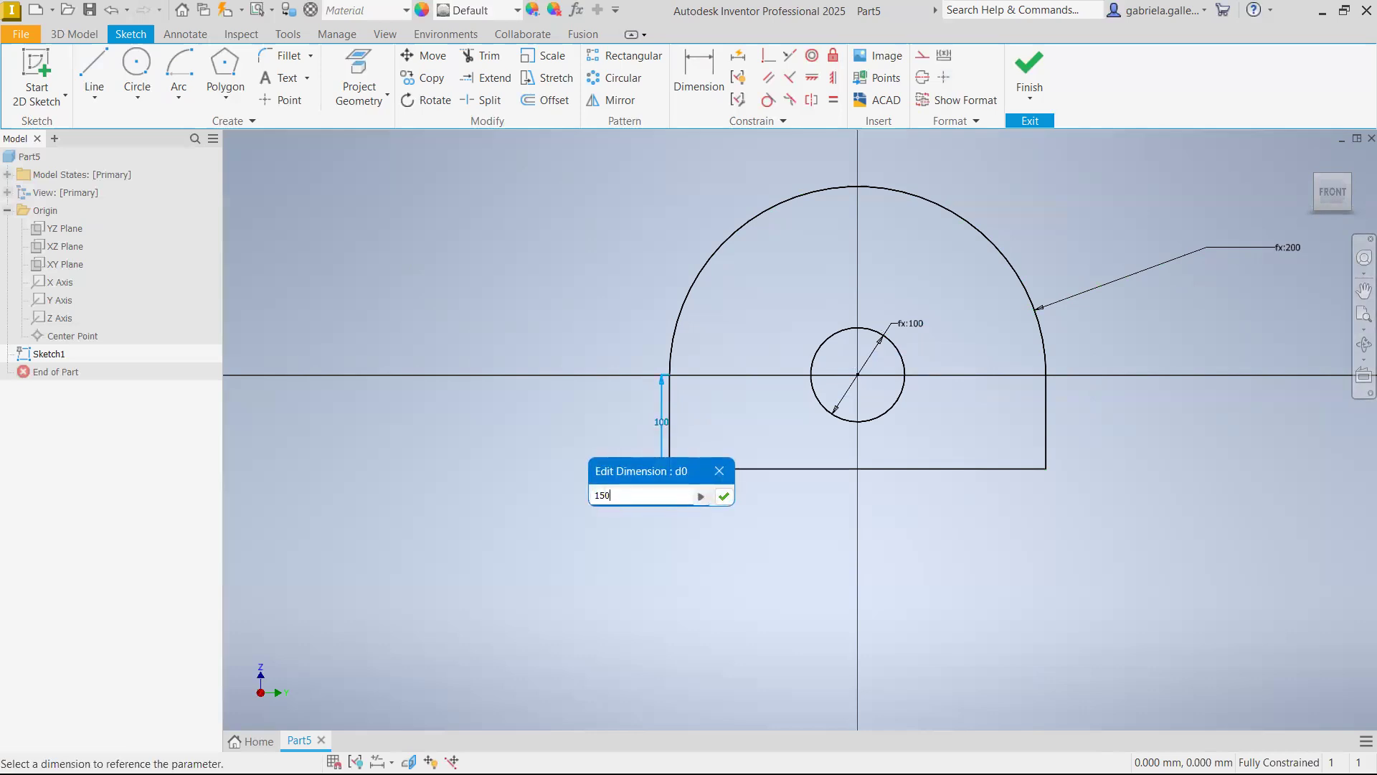
key("Return")
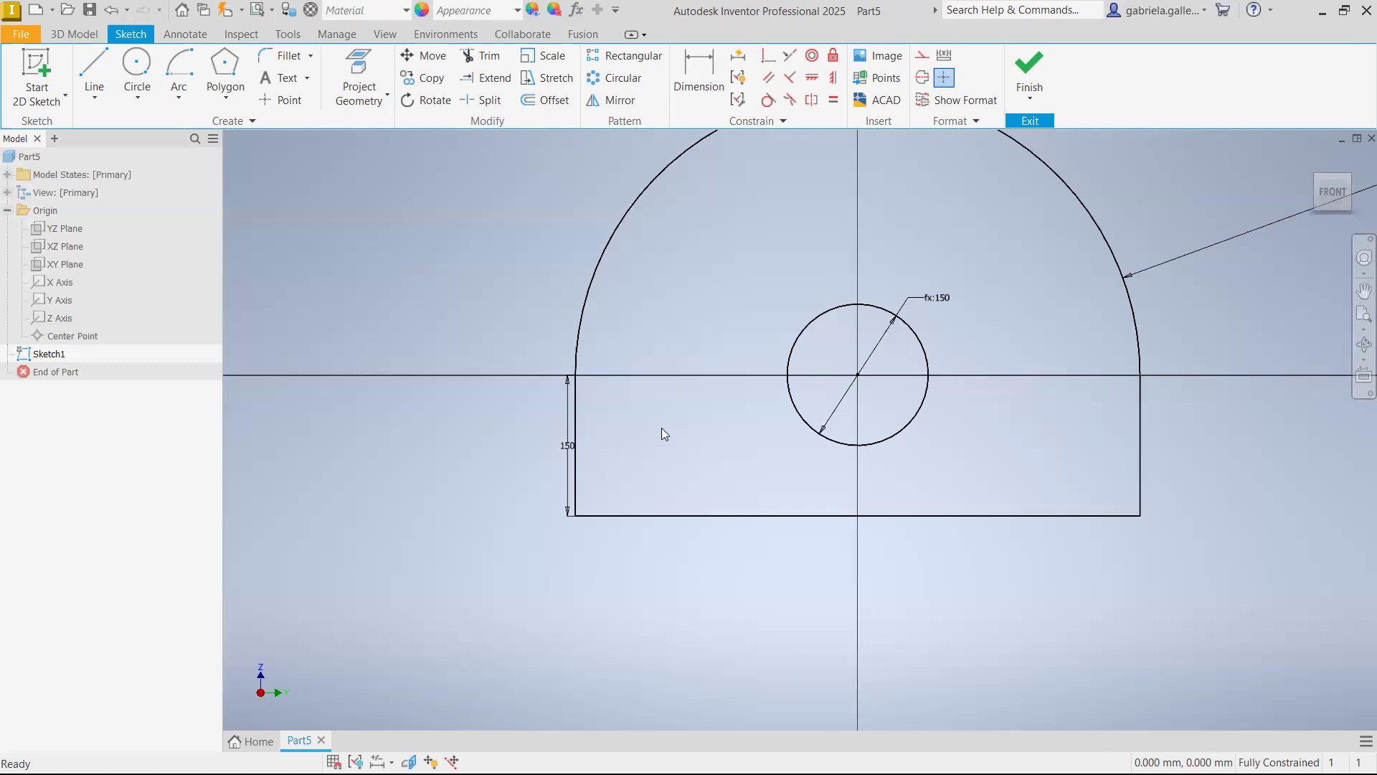
scroll(941, 347, "down", 5)
scroll(1033, 353, "up", 3)
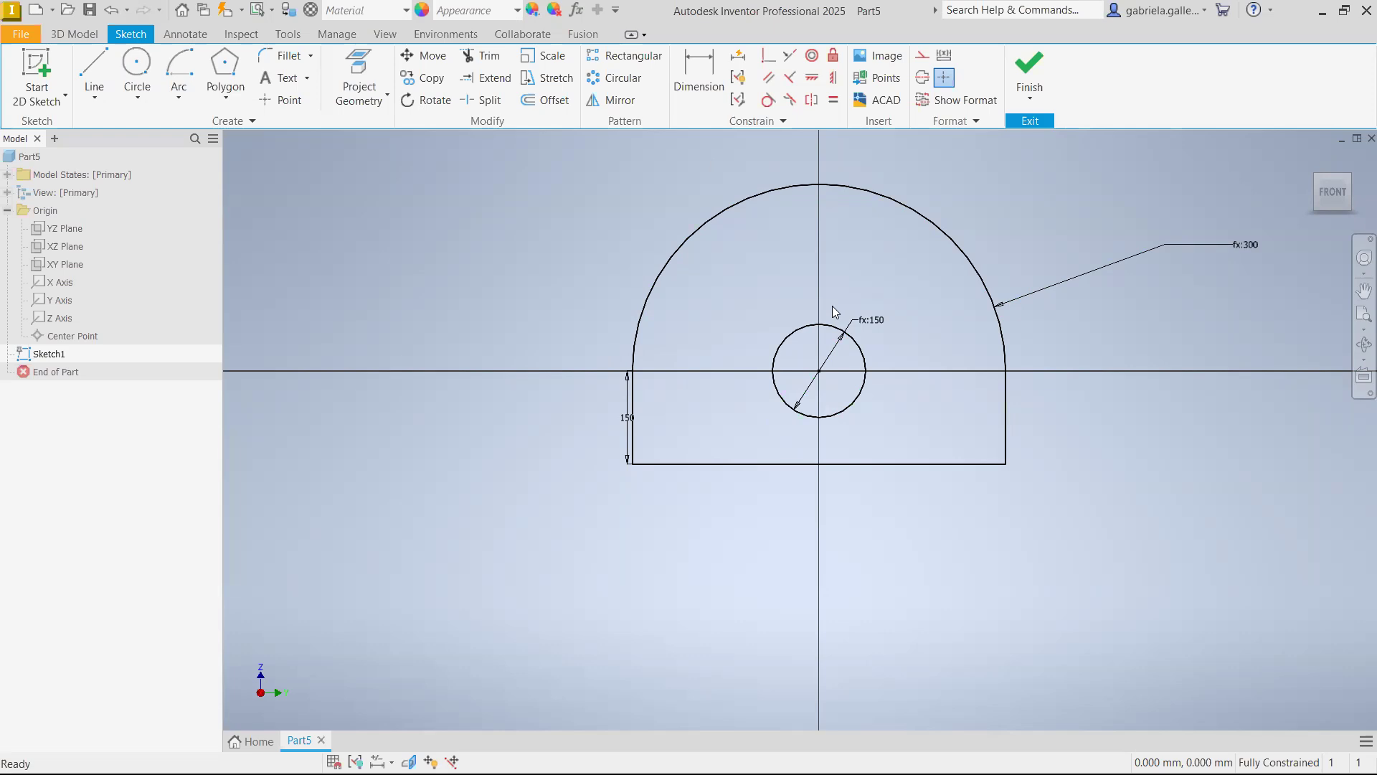
Set the circle's diameter formula to d1/2.5
double_click(879, 321)
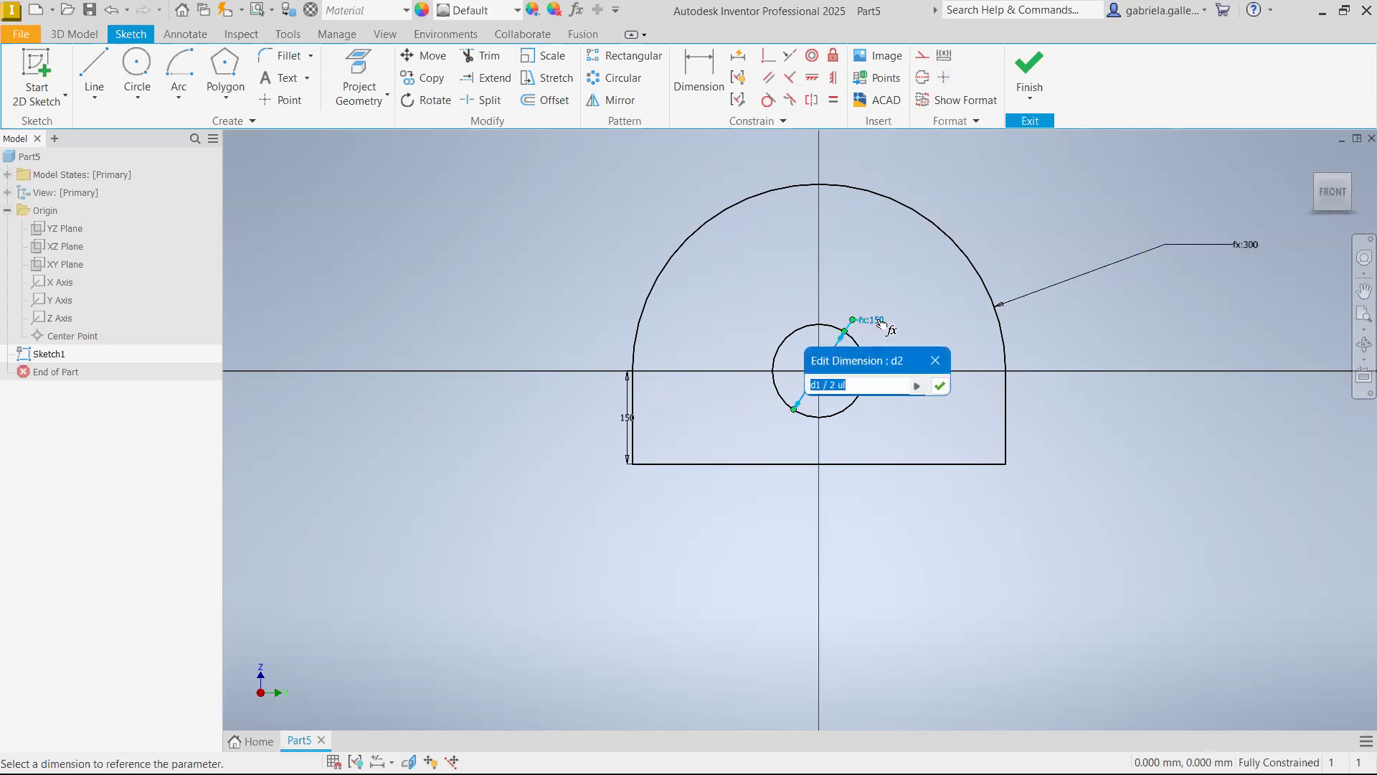
left_click(836, 387)
type(".5")
left_click(939, 387)
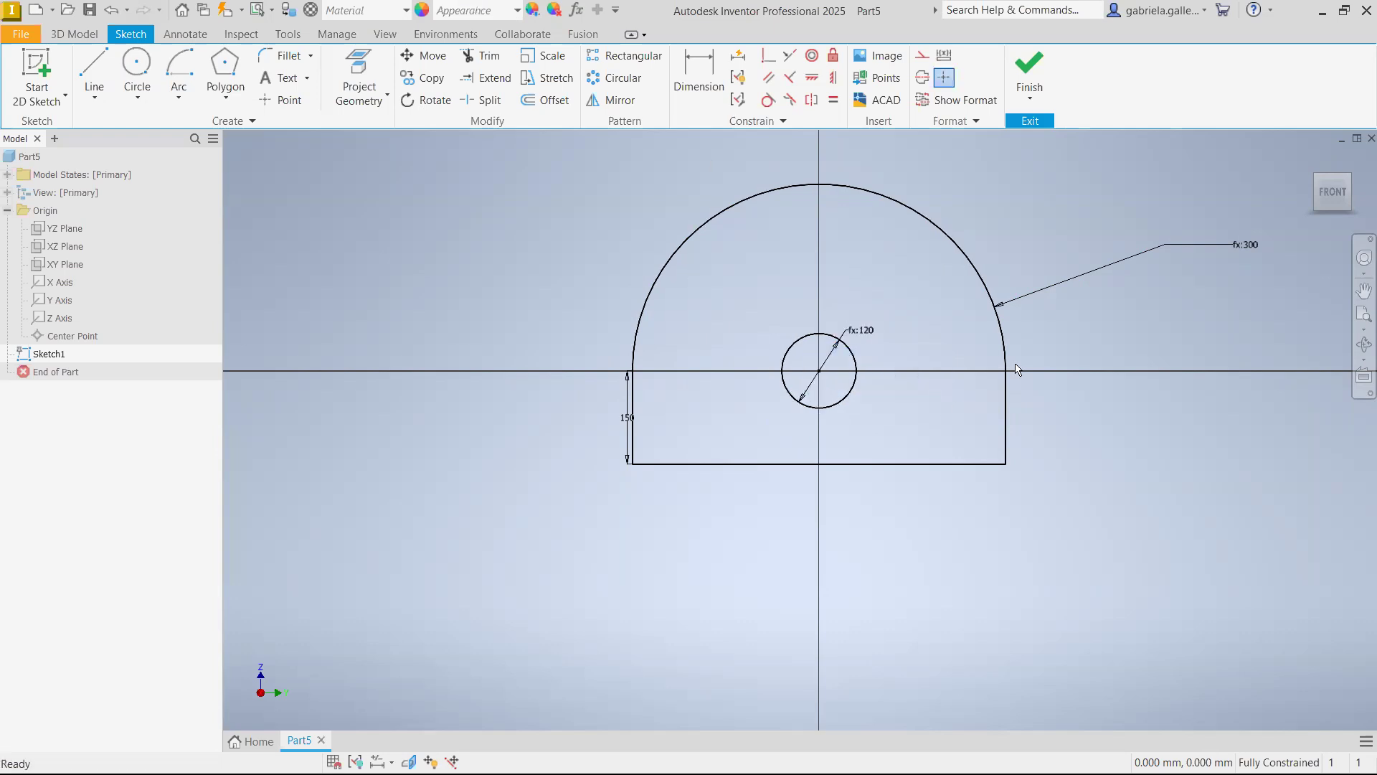
Set the top arc's radius formula to d0*5/2
double_click(1252, 250)
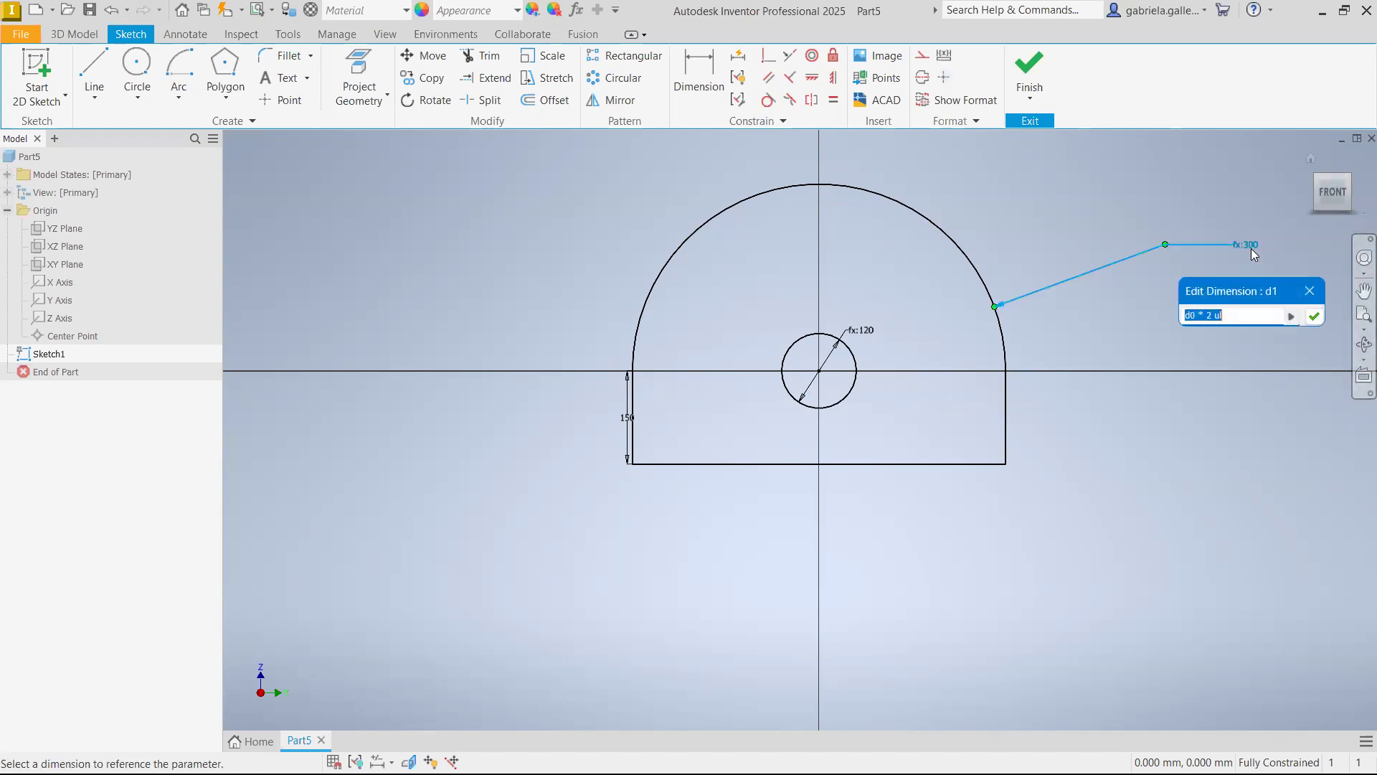
left_click(1215, 316)
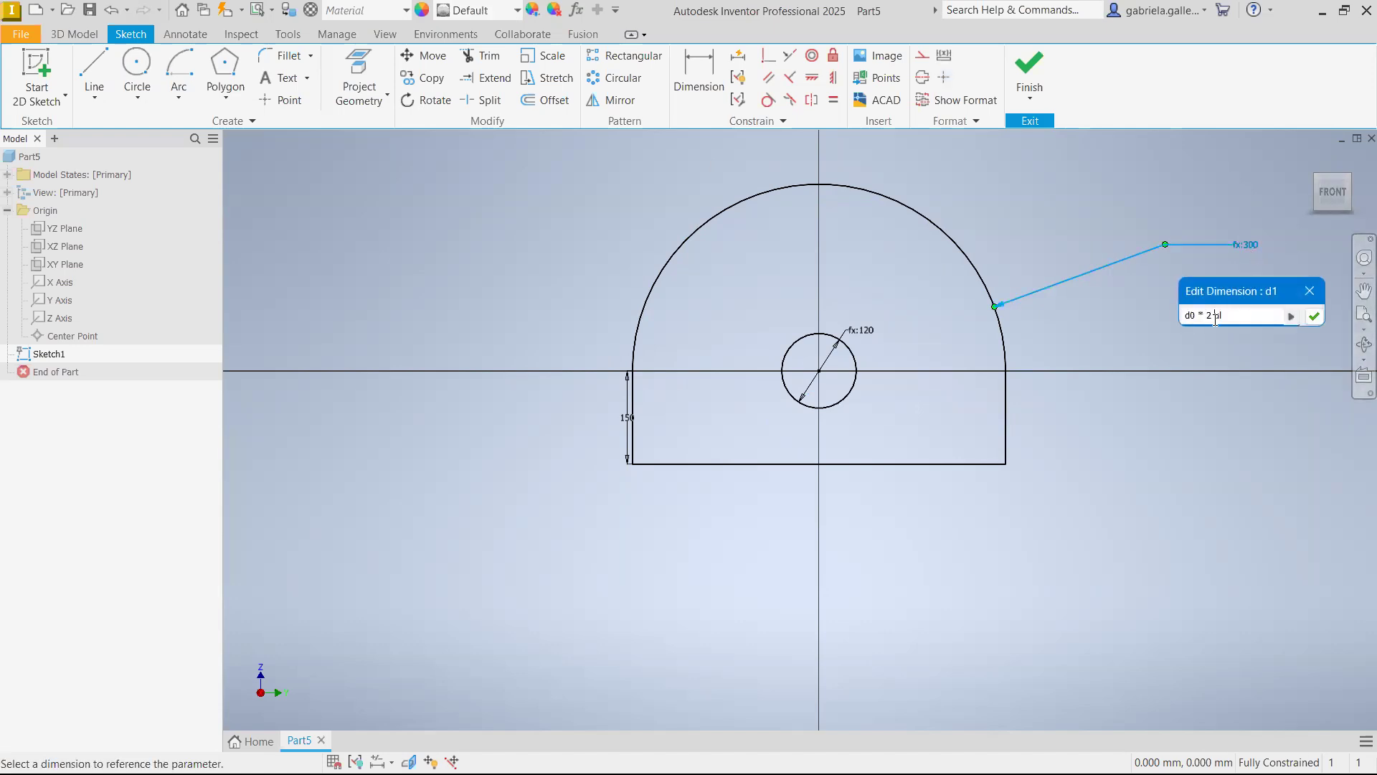
left_click_drag(1281, 318, 1208, 321)
type("6*")
key("BackSpace")
key("BackSpace")
type("5/2")
key("Return")
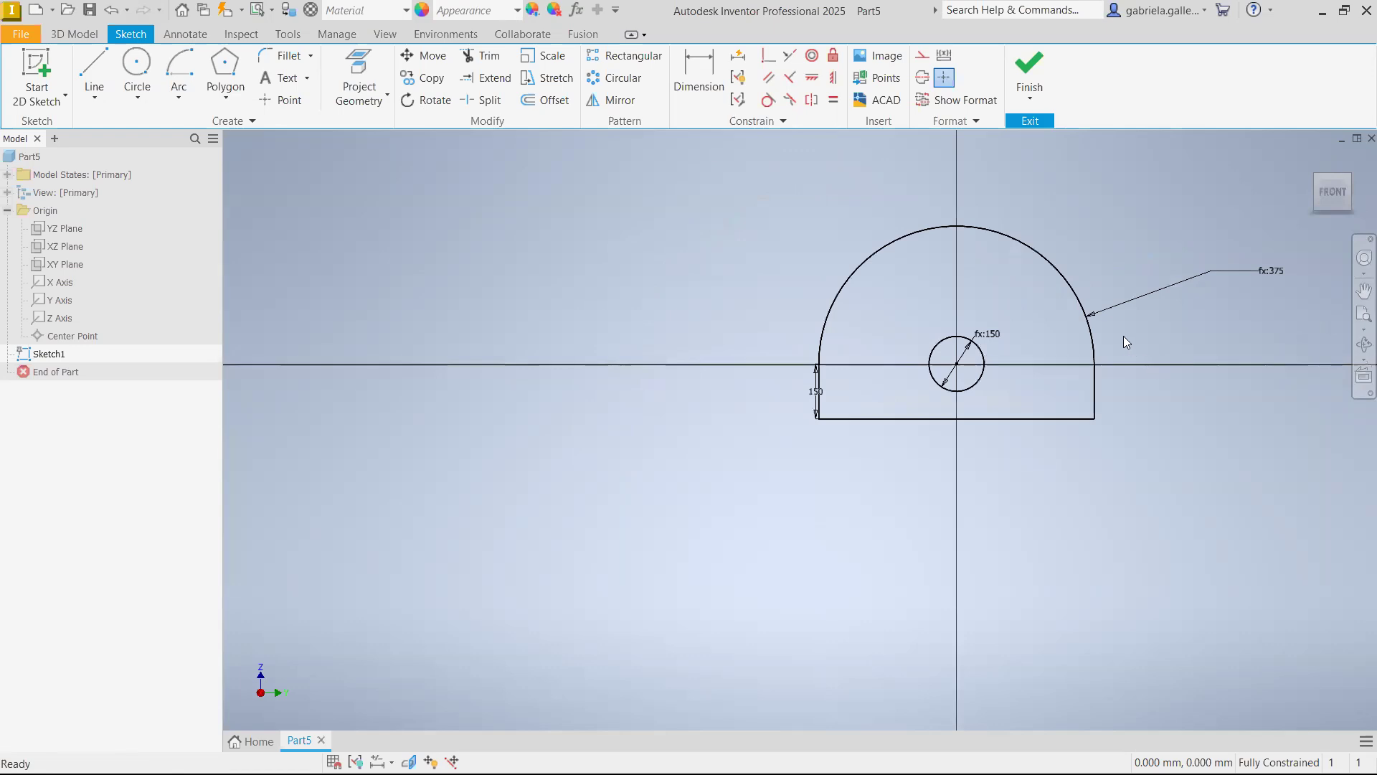
Set the left vertical line's length to 6 in
scroll(971, 353, "up", 3)
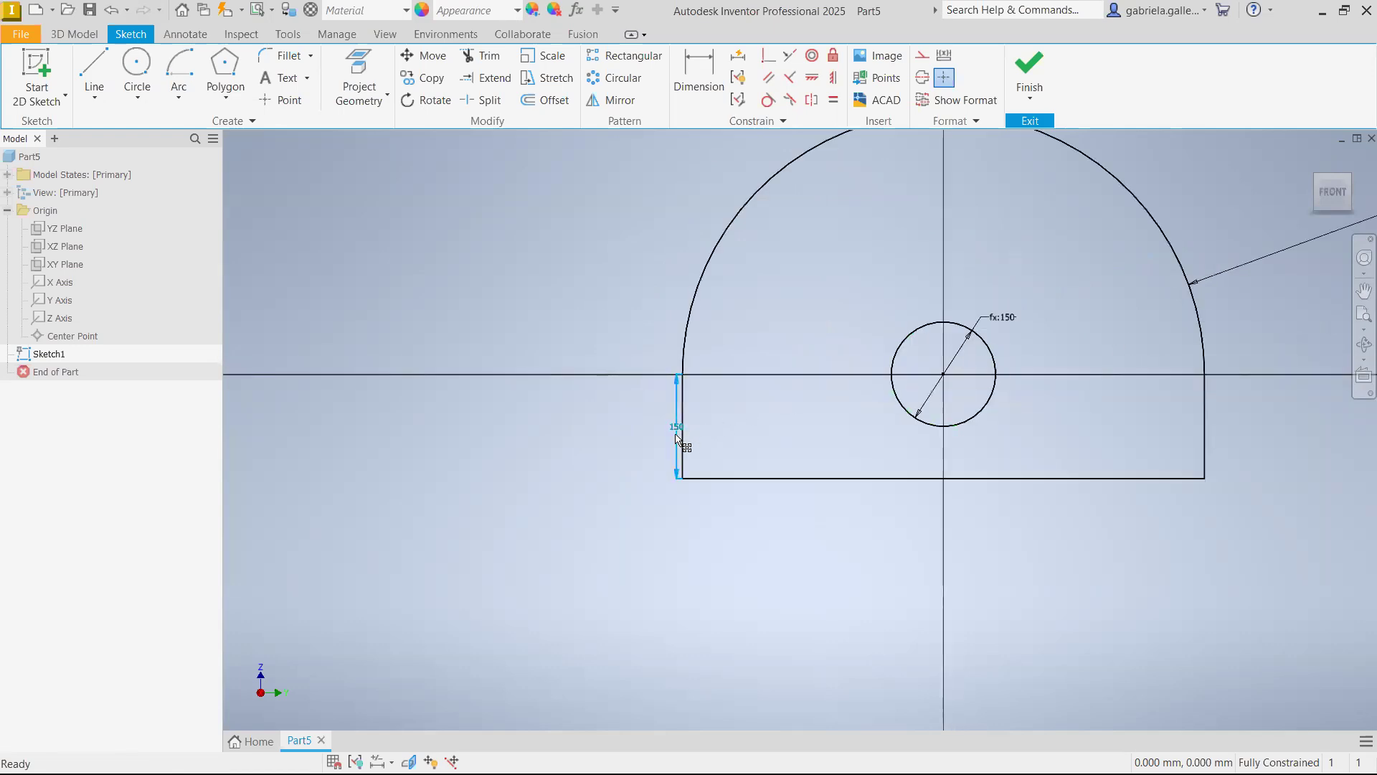
double_click(675, 433)
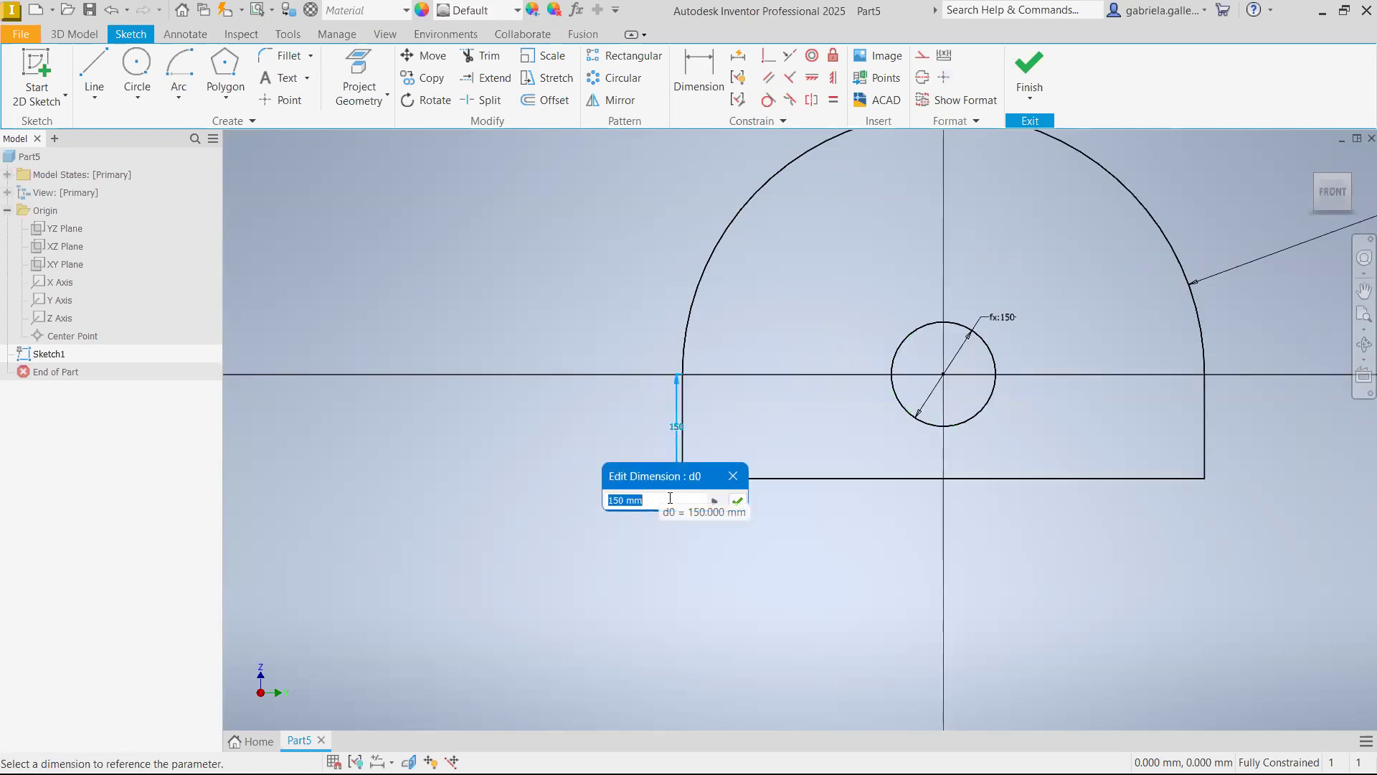
left_click(732, 475)
double_click(675, 428)
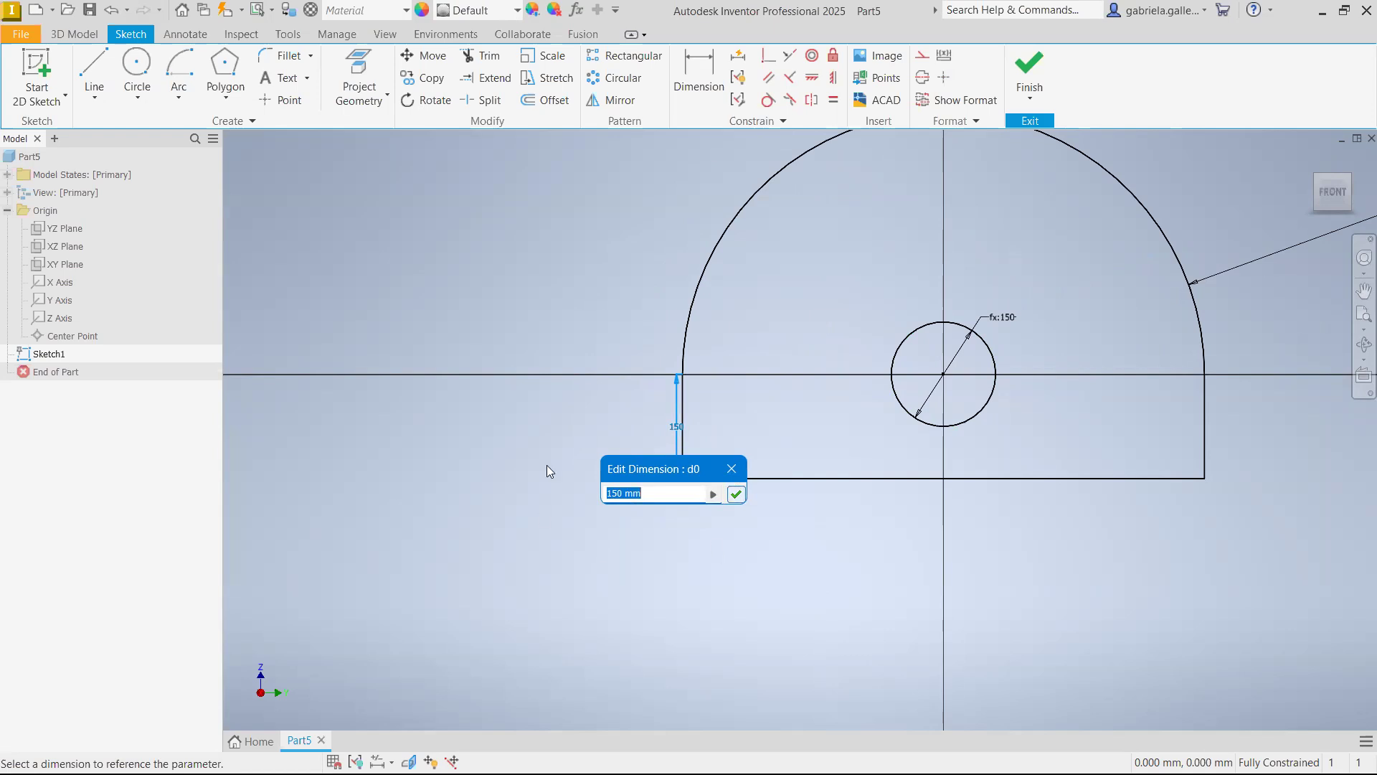
left_click(655, 493)
key("BackSpace")
key("BackSpace")
key("BackSpace")
key("BackSpace")
key("BackSpace")
key("BackSpace")
type("6/")
key("BackSpace")
type("*")
key("BackSpace")
type("in")
key("Return")
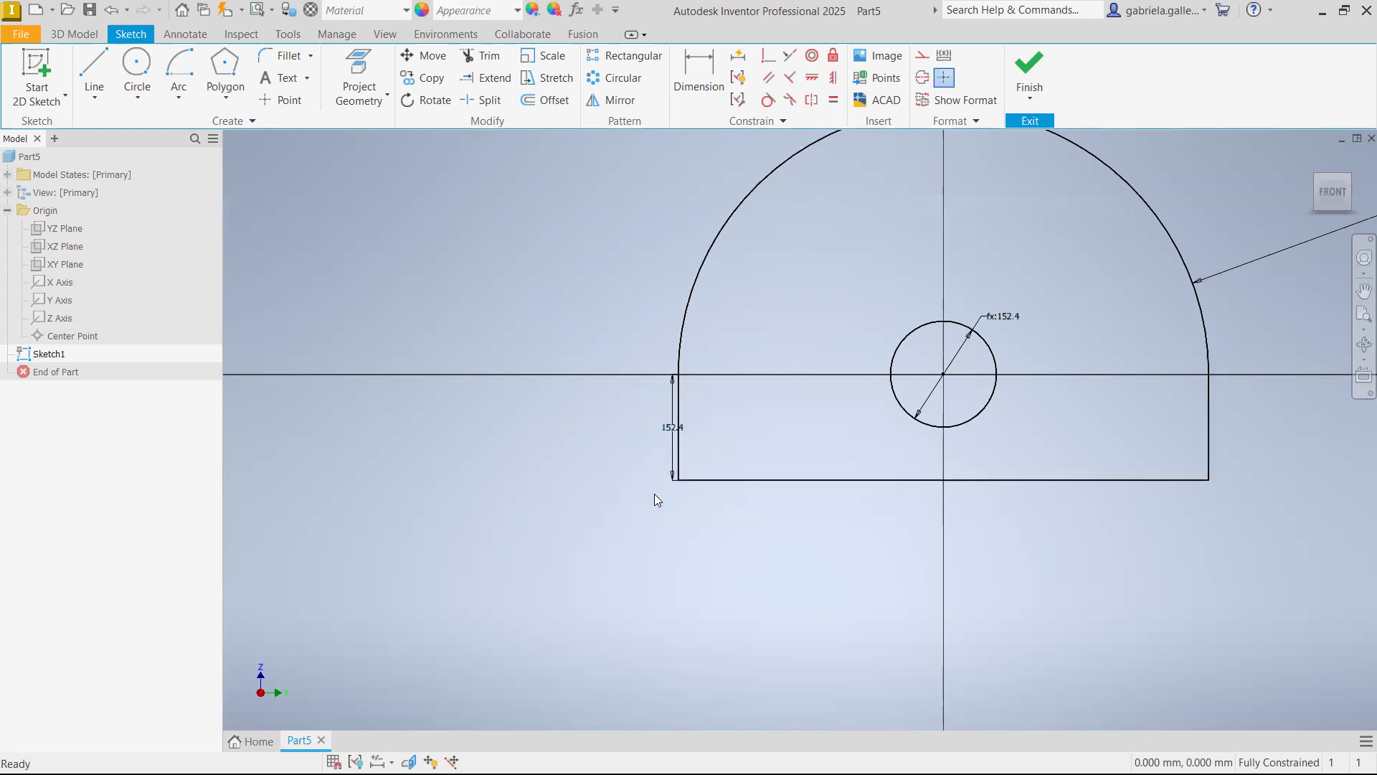
Set the left vertical line's length to the expression 6*25.4
middle_click_drag(775, 433, 752, 453)
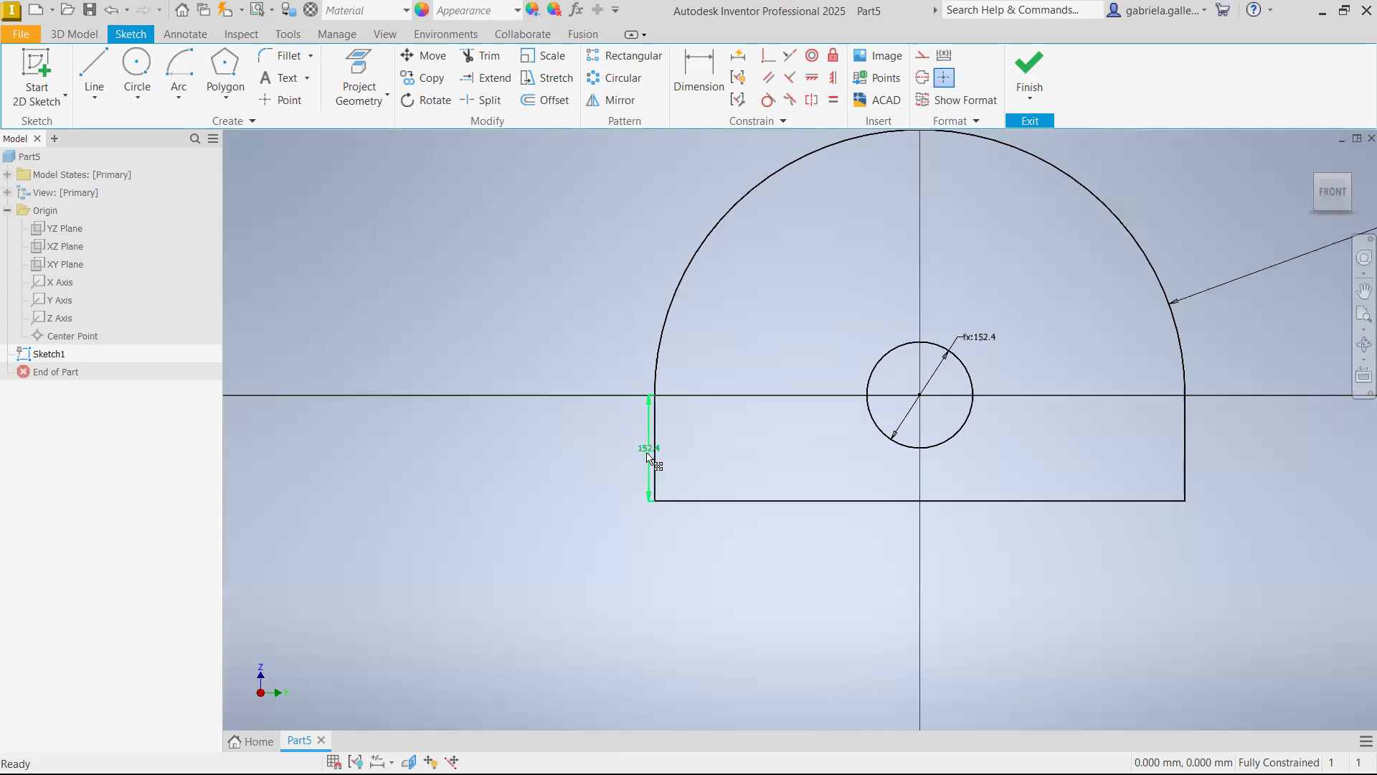
scroll(1092, 363, "up", 2)
scroll(1209, 324, "down", 8)
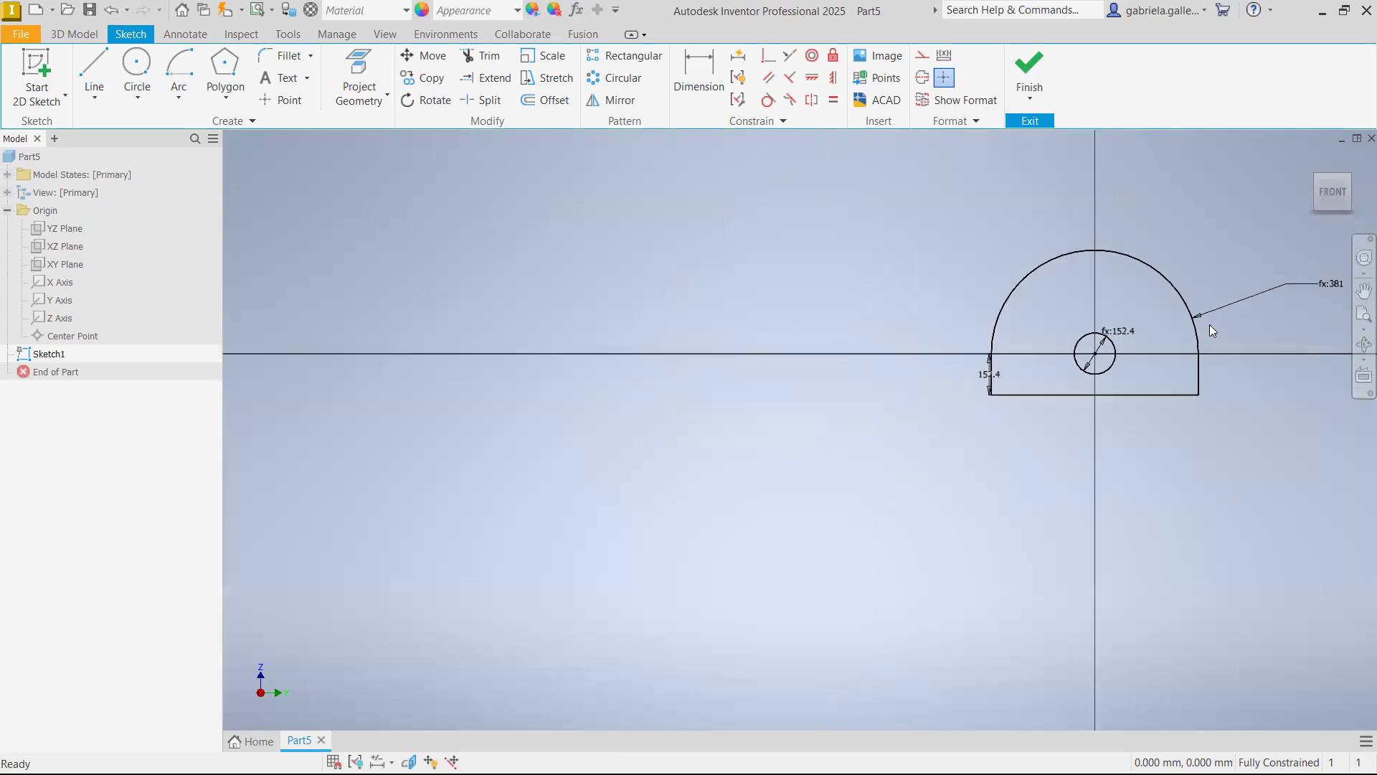
scroll(1124, 399, "up", 7)
middle_click_drag(1124, 398, 1064, 379)
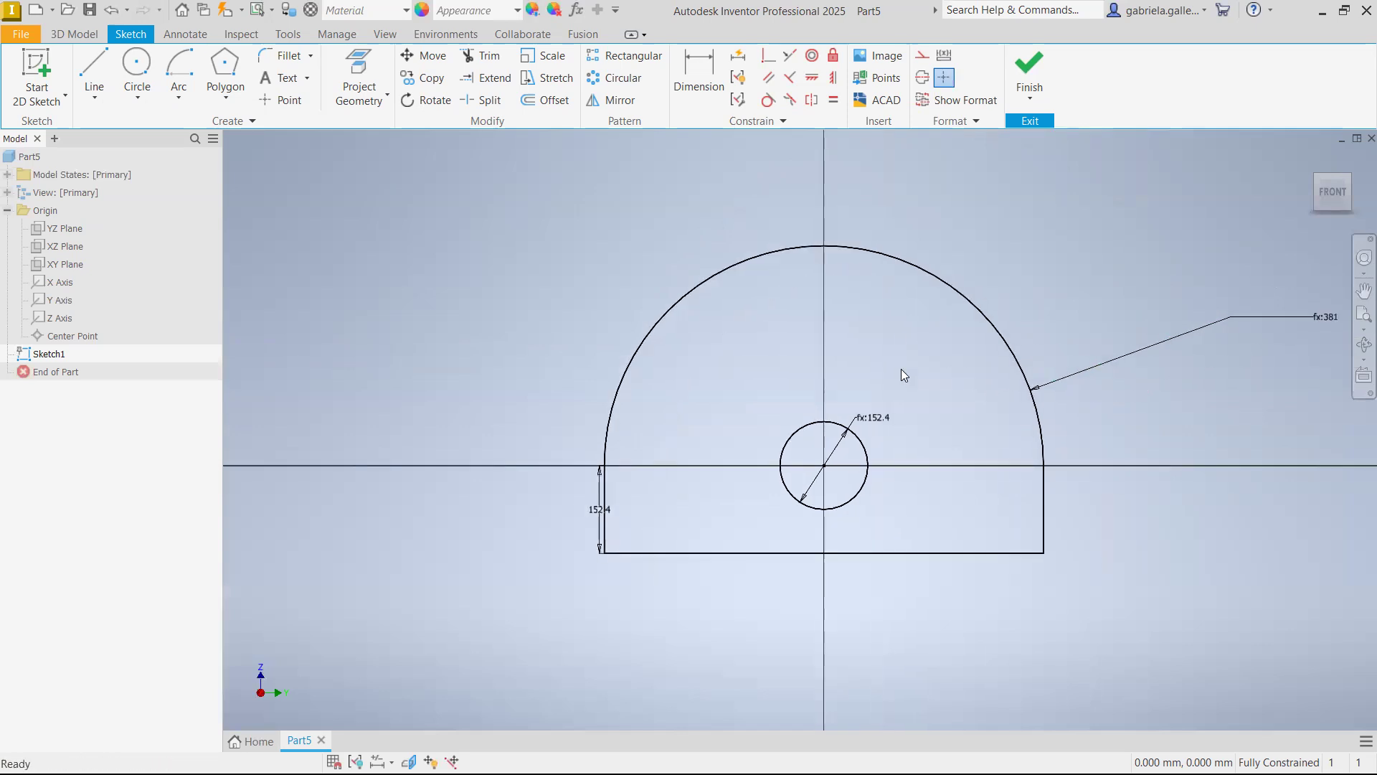
double_click(598, 517)
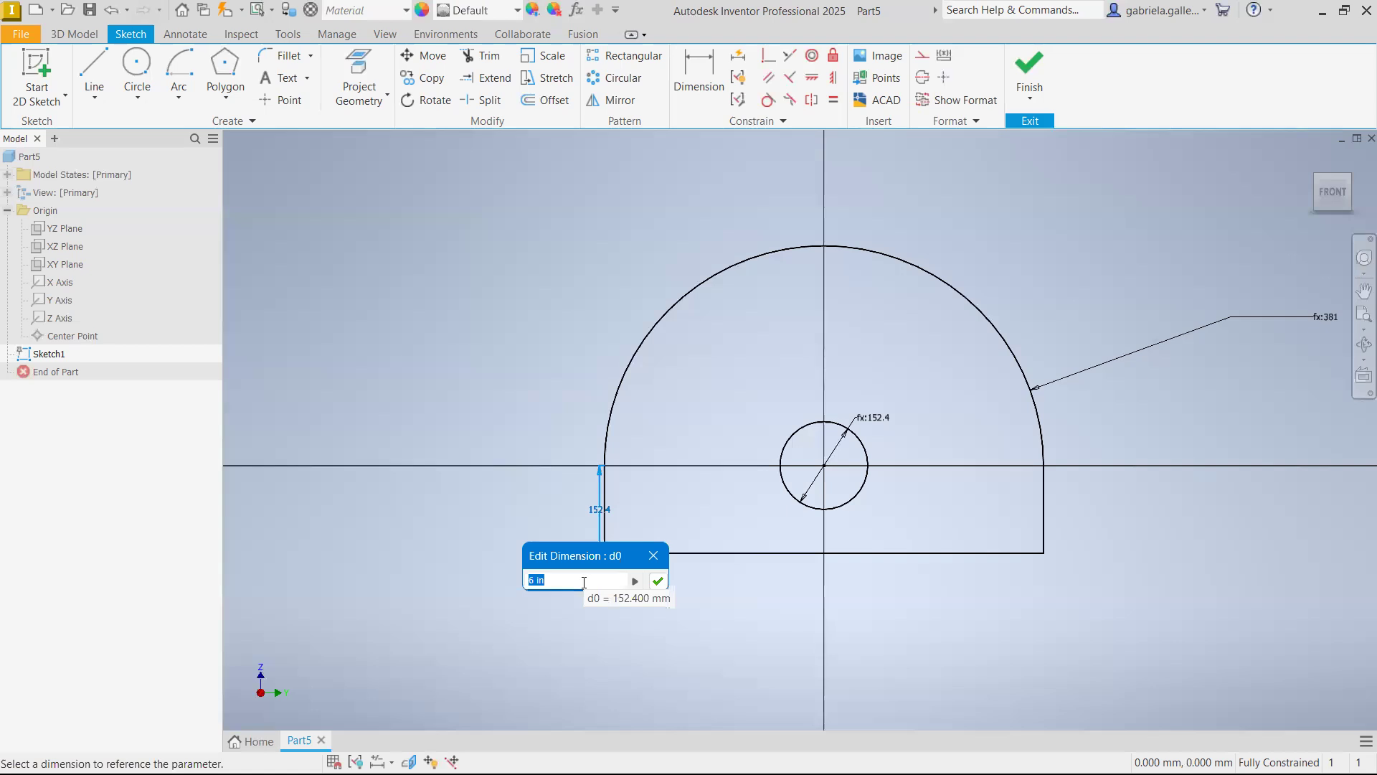
key("BackSpace")
type("6")
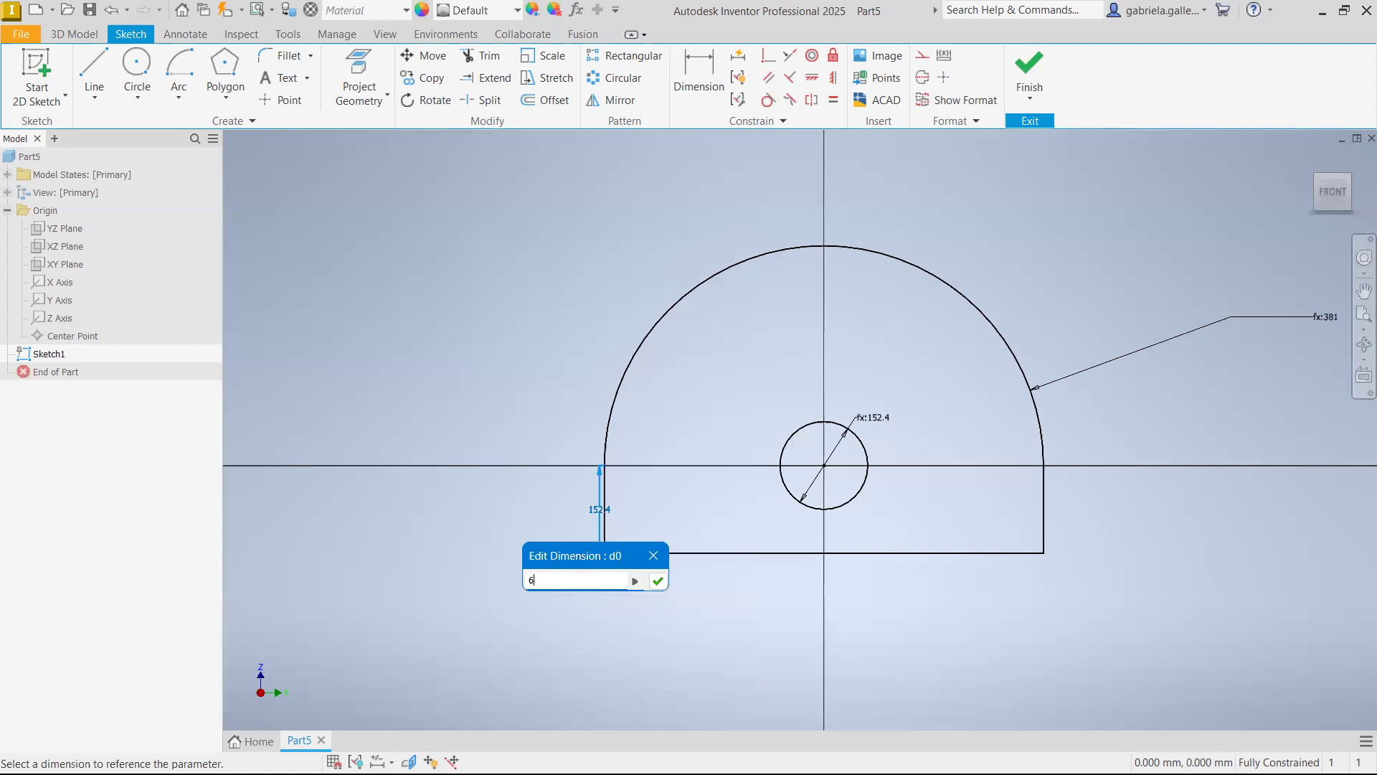
type("/")
key("BackSpace")
type("*25.4")
key("Return")
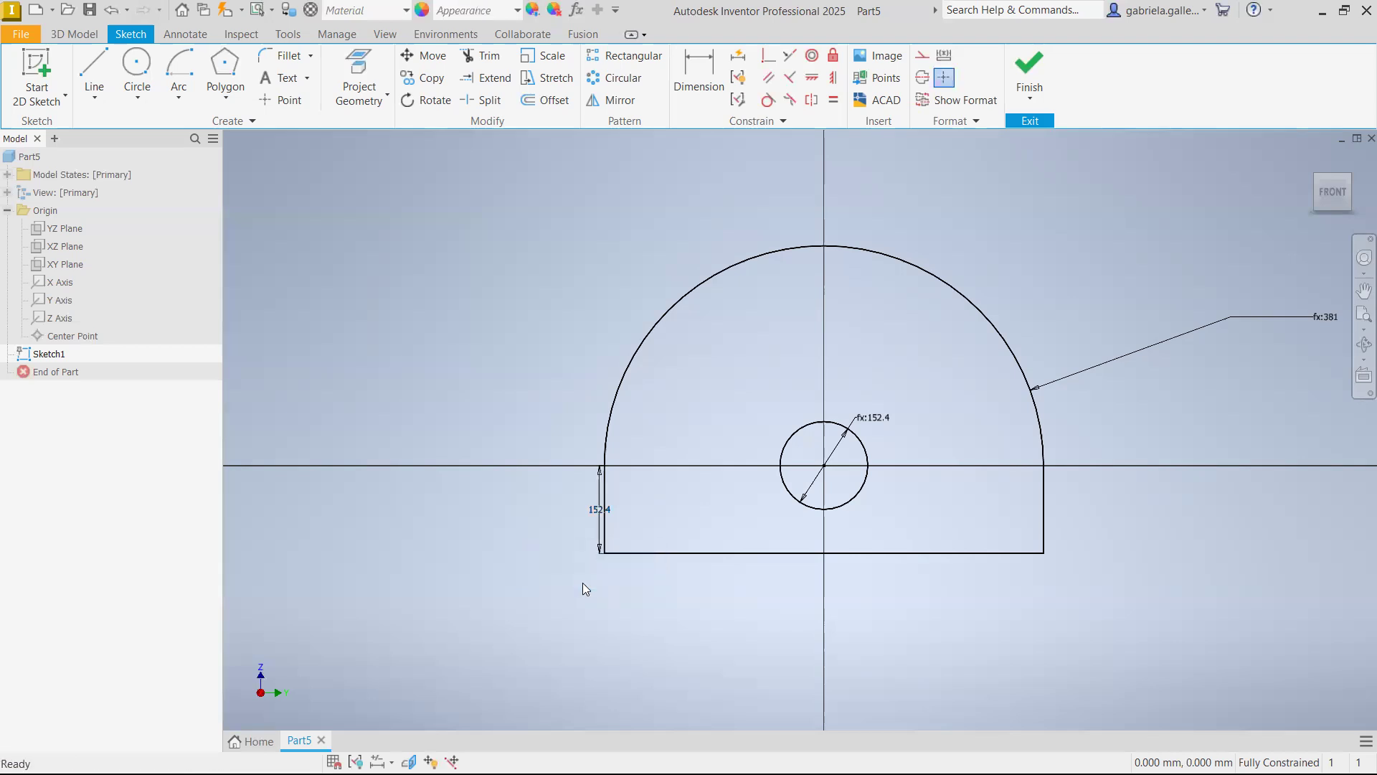
Set the left vertical line's length to 10 in
double_click(600, 522)
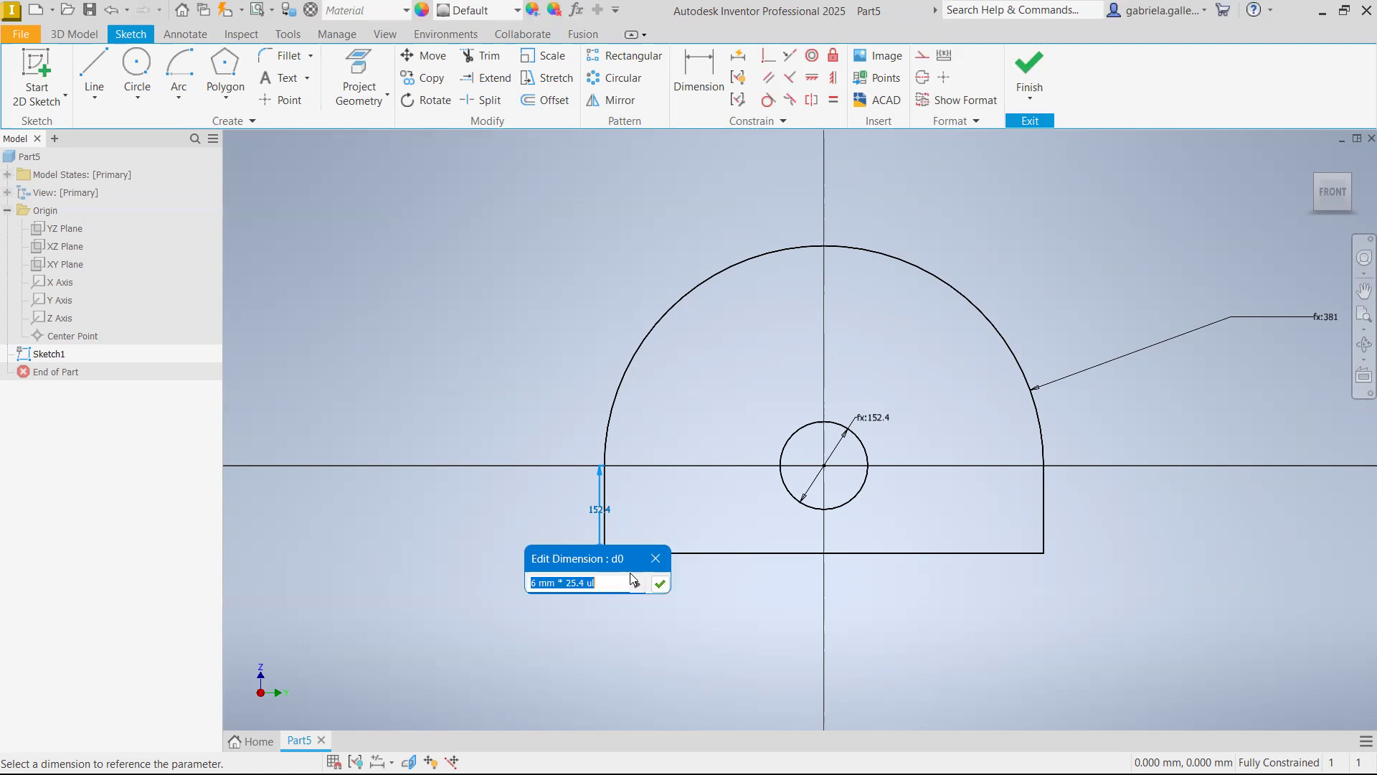
key("BackSpace")
type("10 in")
left_click(660, 583)
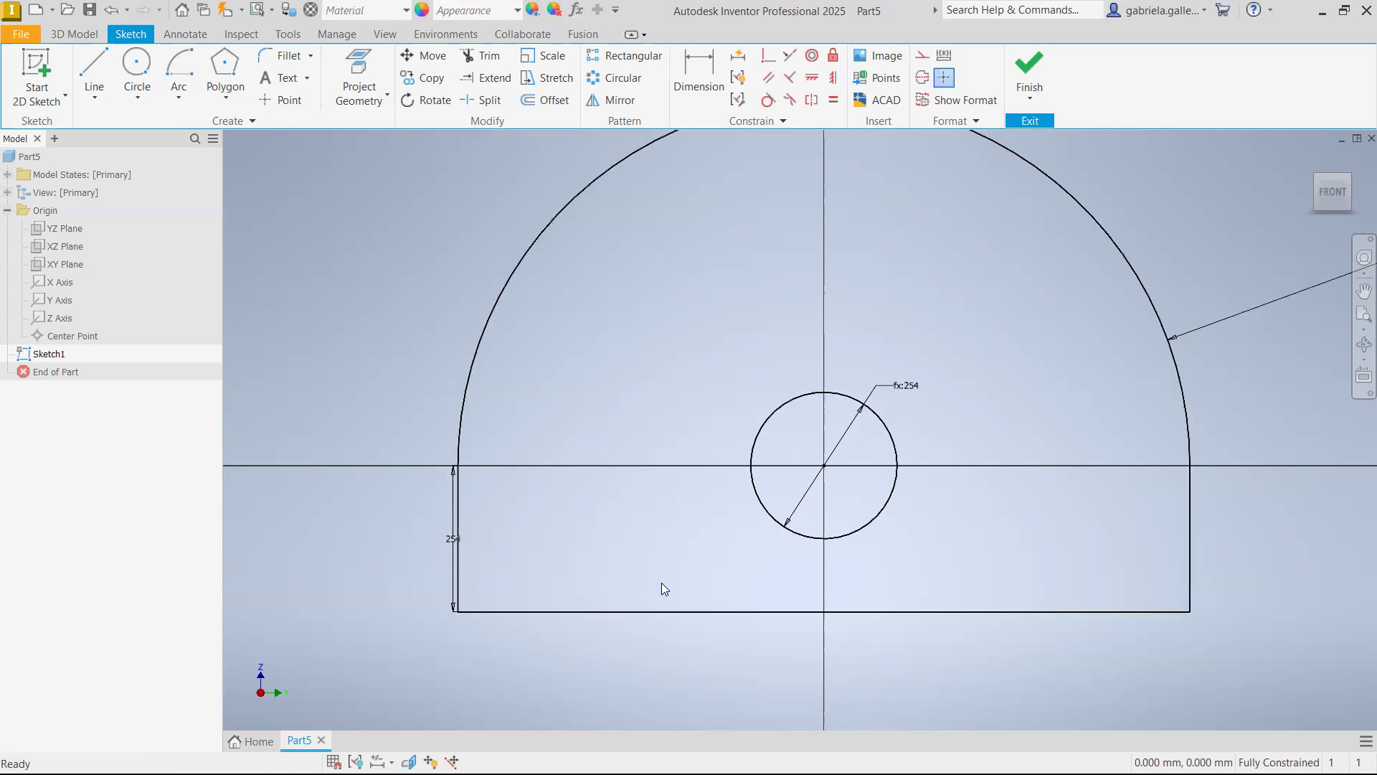
Set the left vertical line's length to 20 in
scroll(961, 420, "down", 3)
scroll(967, 414, "up", 8)
scroll(970, 413, "down", 5)
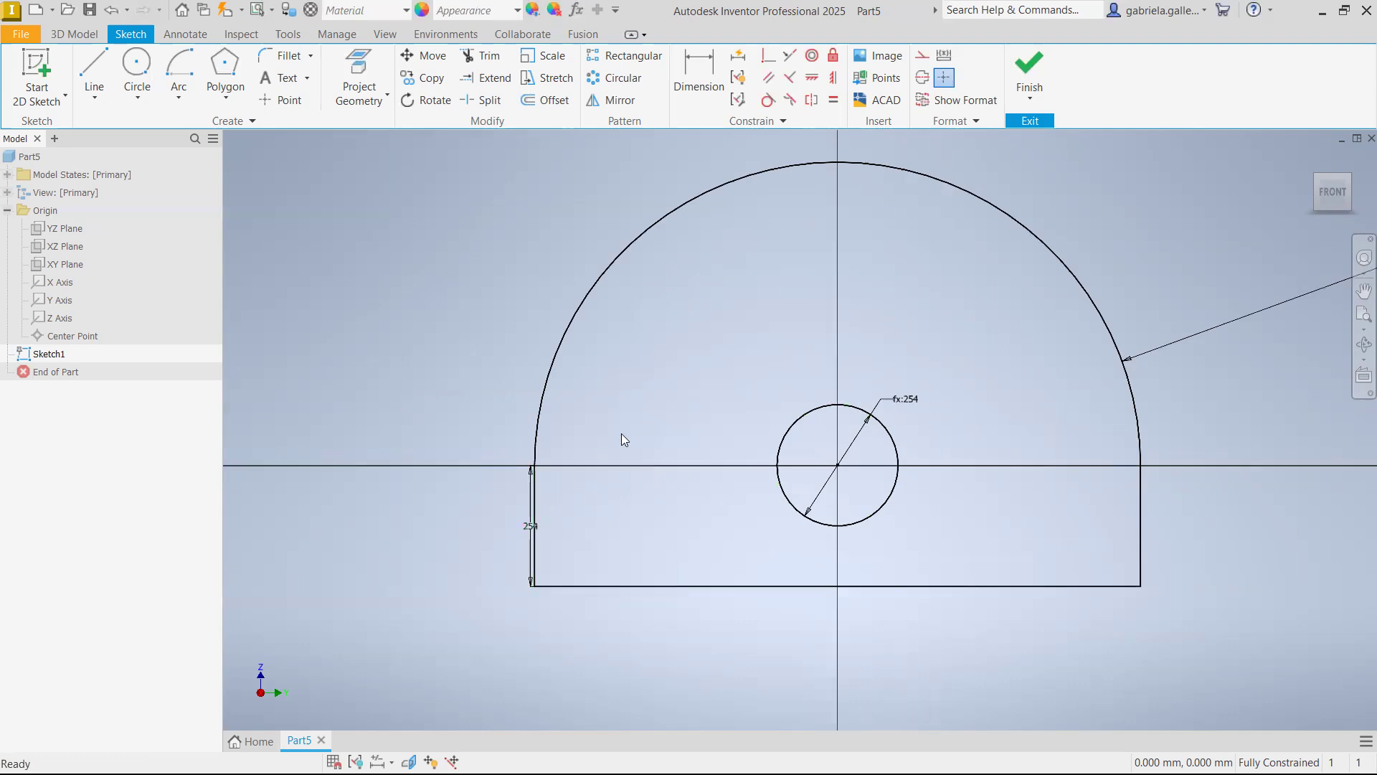
scroll(624, 436, "up", 4)
scroll(755, 411, "down", 3)
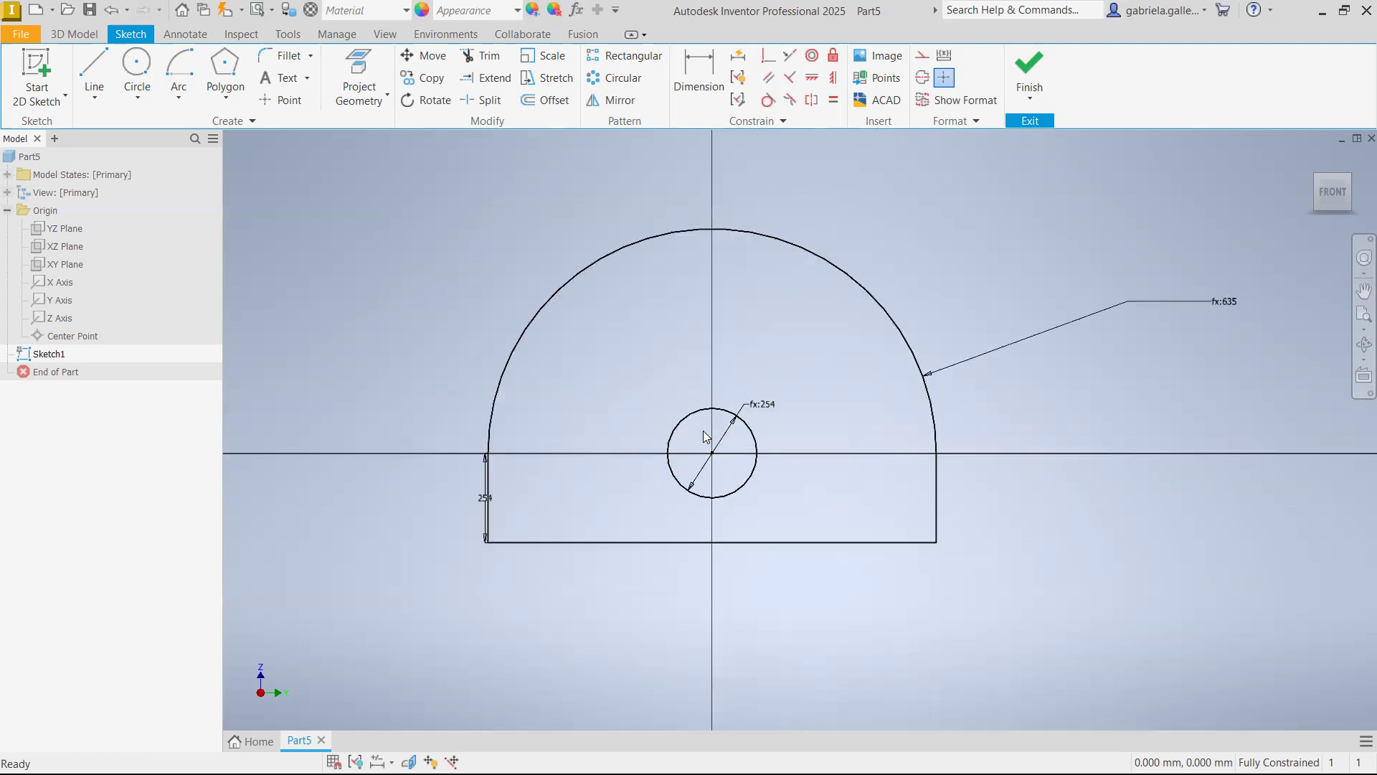
double_click(487, 500)
left_click(432, 560)
key("BackSpace")
key("BackSpace")
type("20")
key("Return")
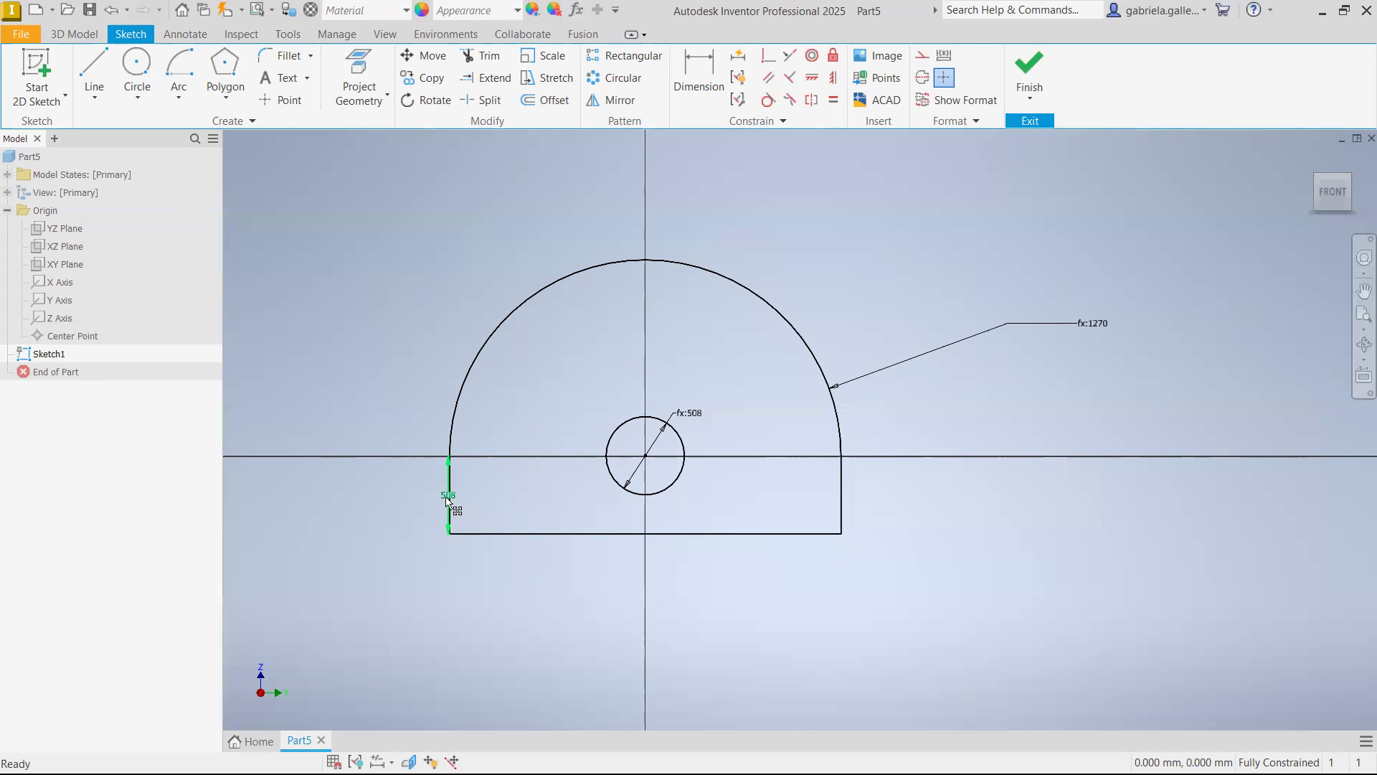
Draw two slanted lines from the profile's lower corners meeting at a point below, and trim away the horizontal base line between those corners
mouse_move(468, 522)
middle_click_drag(734, 463, 743, 391)
left_click(94, 76)
middle_click_drag(664, 541, 711, 446)
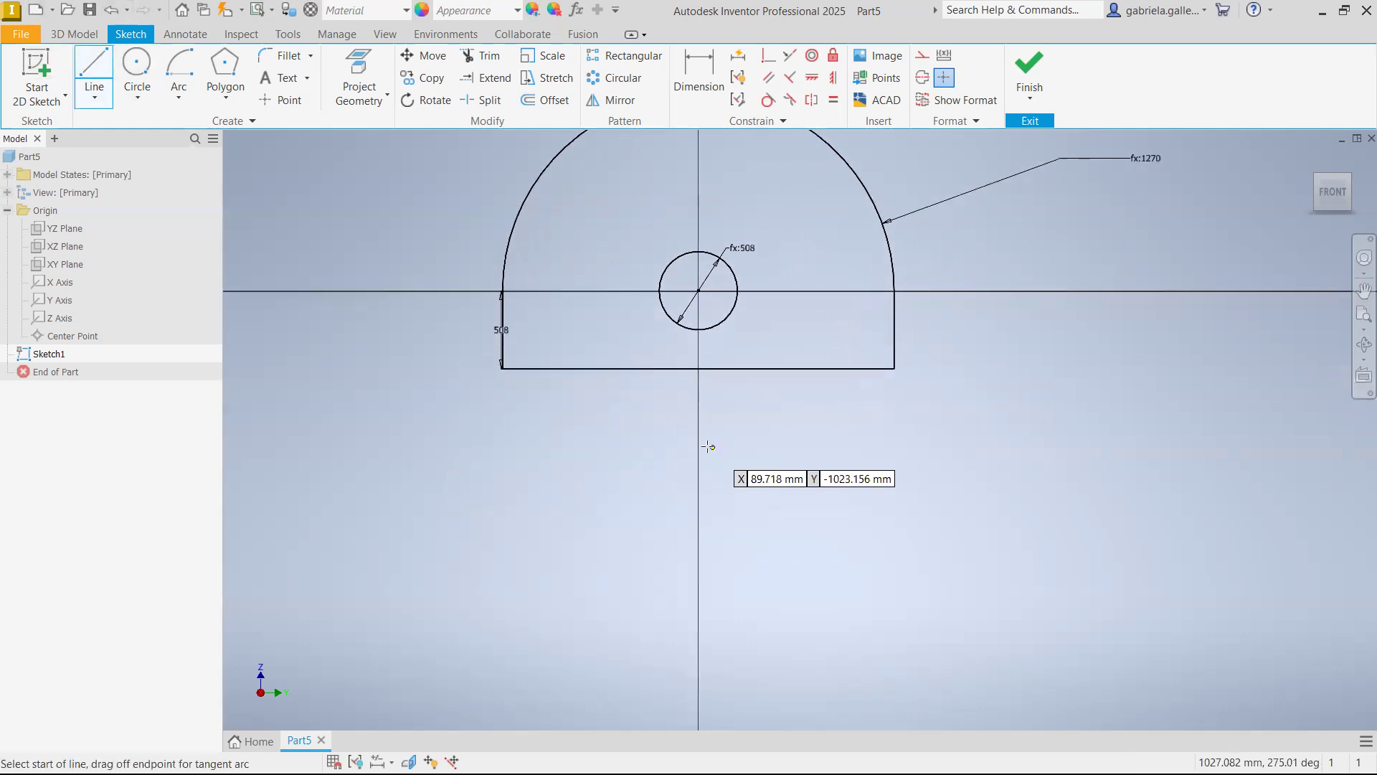
left_click(503, 369)
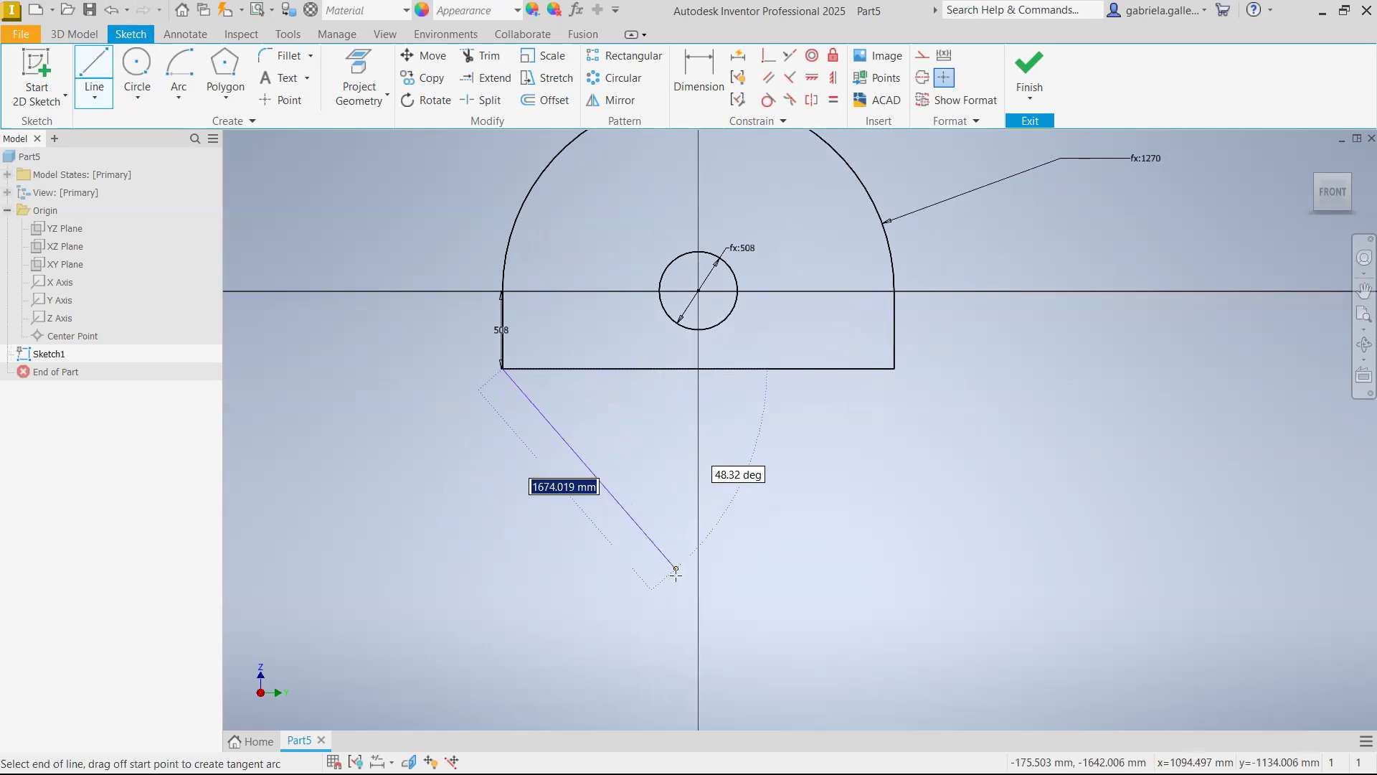
left_click(670, 591)
left_click(894, 368)
key("Escape")
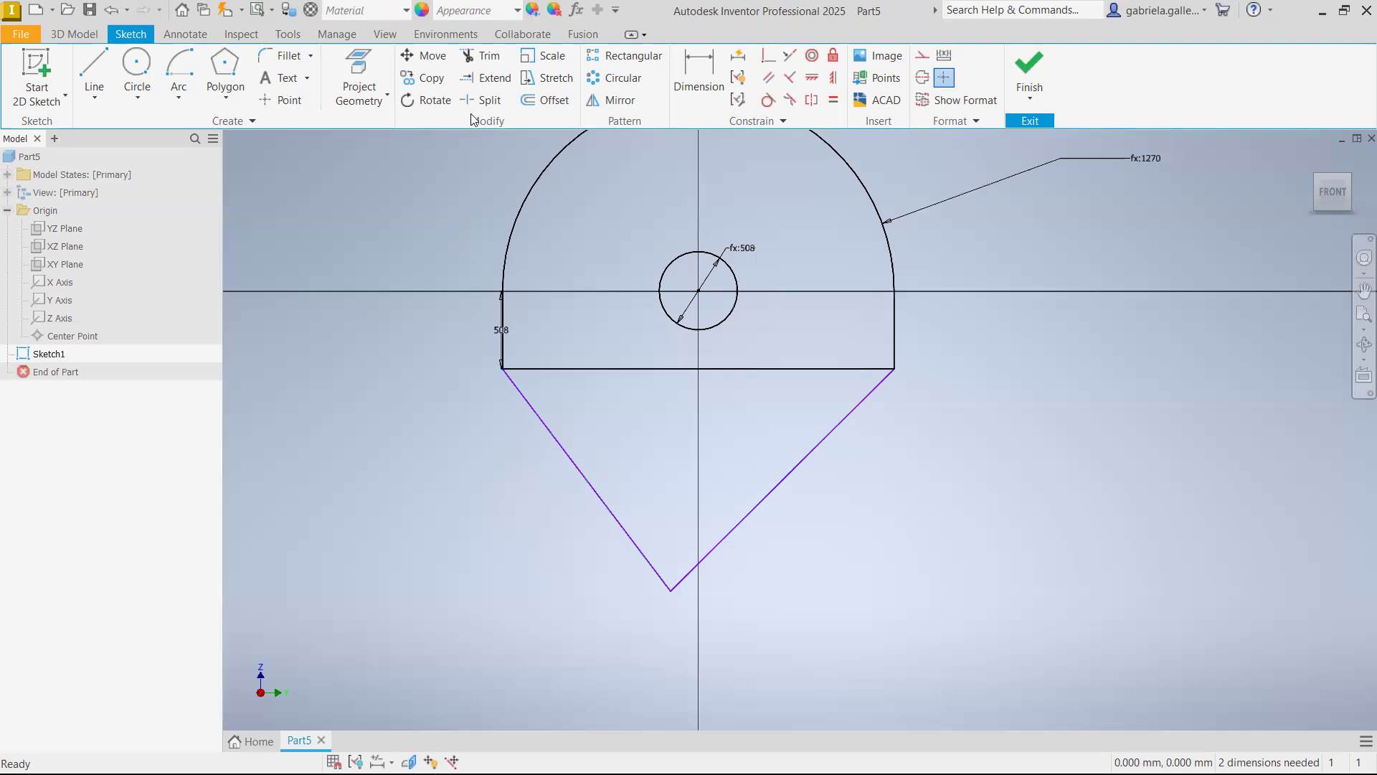
left_click(484, 58)
left_click(667, 369)
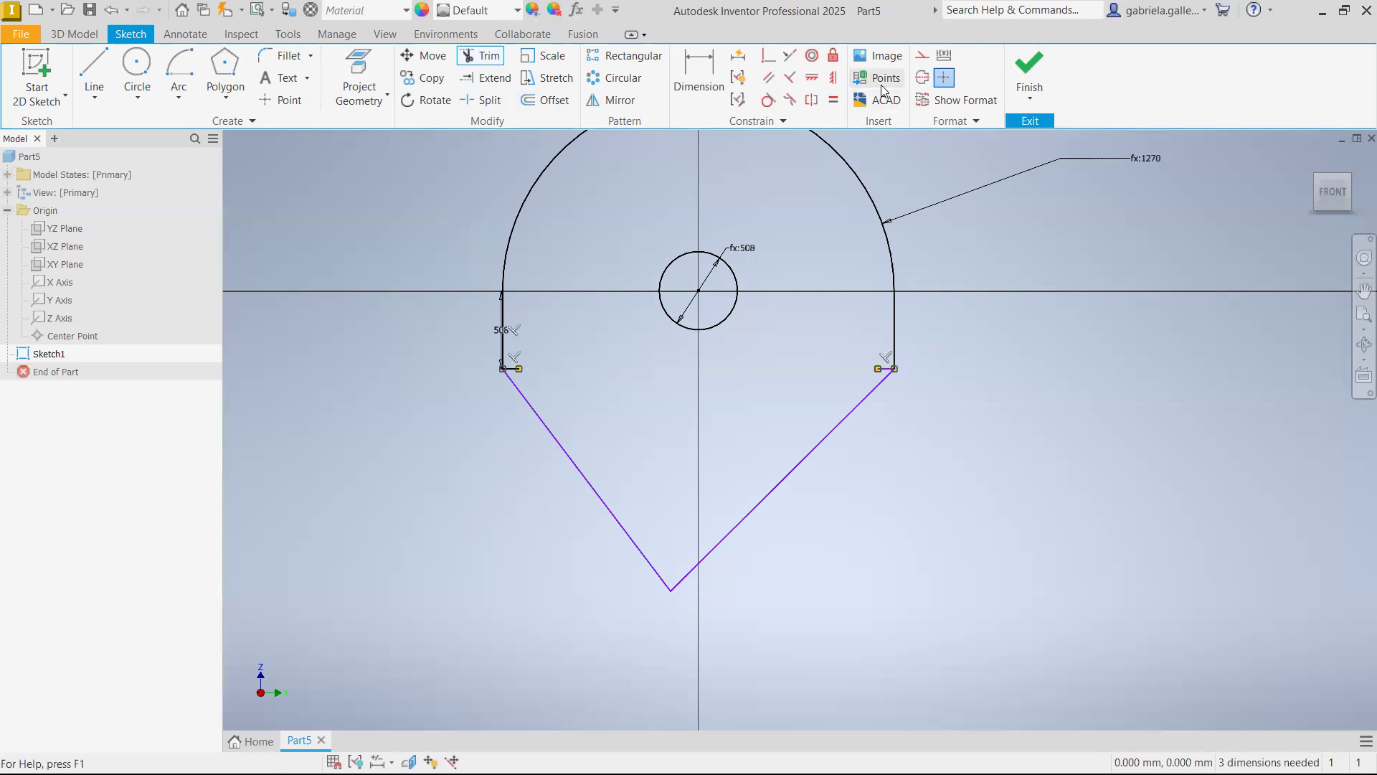
Show the constraints applied to the left vertical line, the top arc and the right vertical line
left_click(746, 78)
left_click(503, 343)
left_click(529, 206)
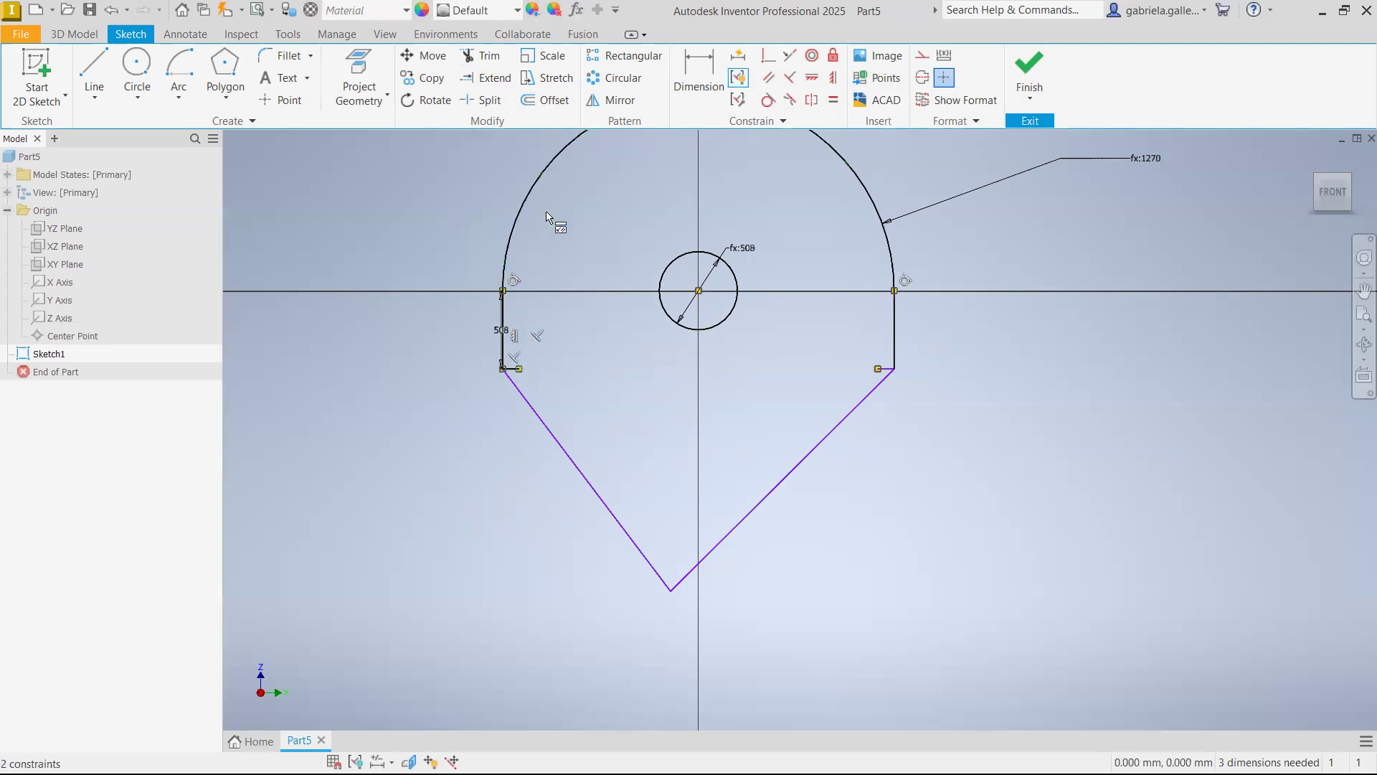
middle_click_drag(1014, 298, 1007, 385)
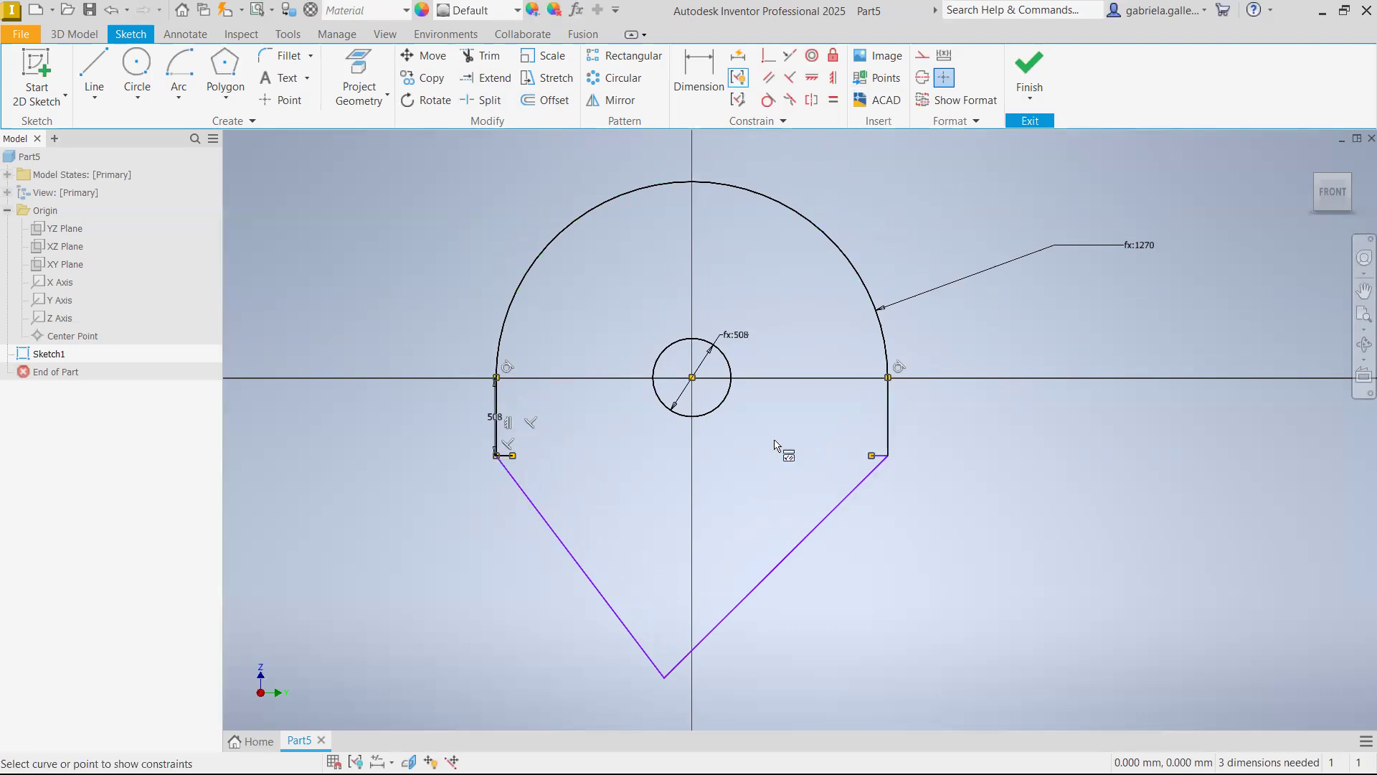
left_click(888, 428)
key("Escape")
scroll(678, 402, "up", 3)
scroll(685, 407, "down", 3)
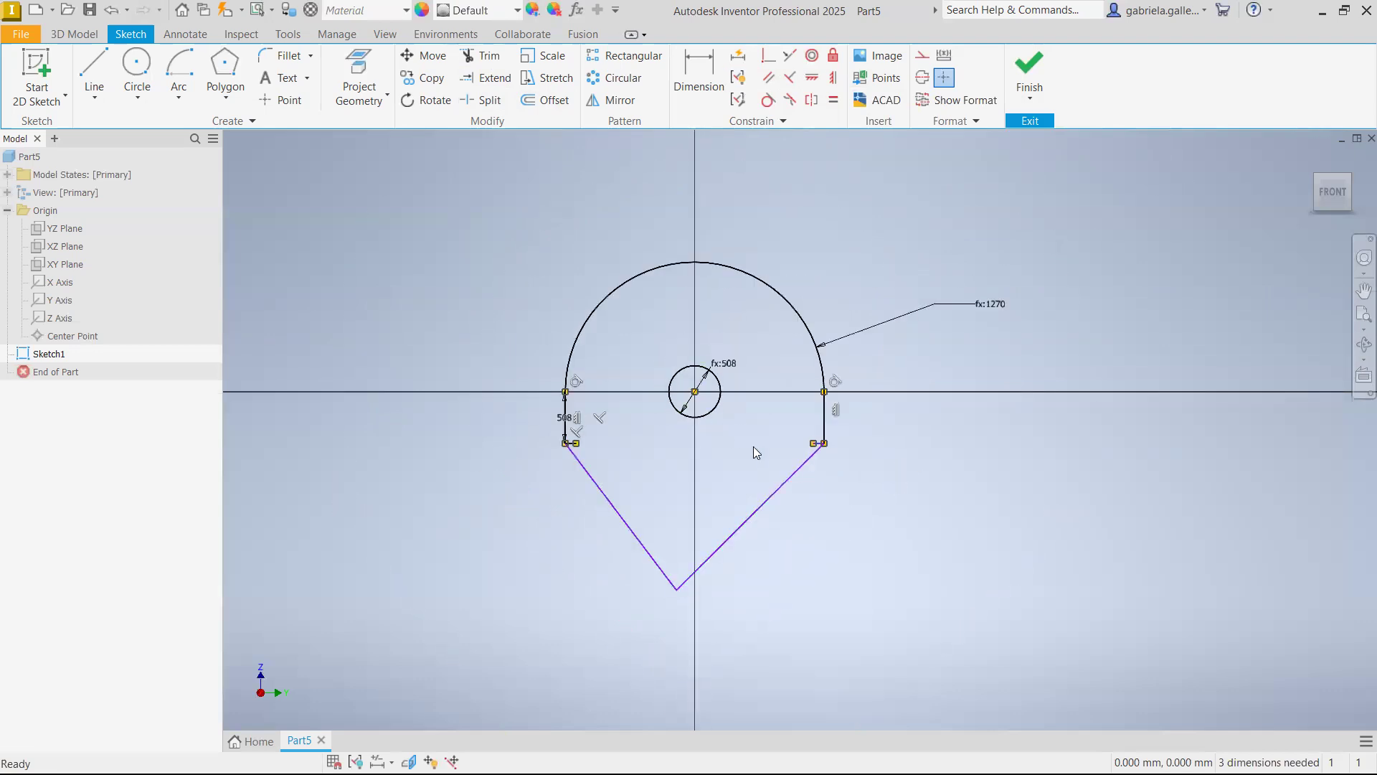
Align the lower apex of the slanted lines with the circle's centre using a Vertical constraint
left_click(768, 76)
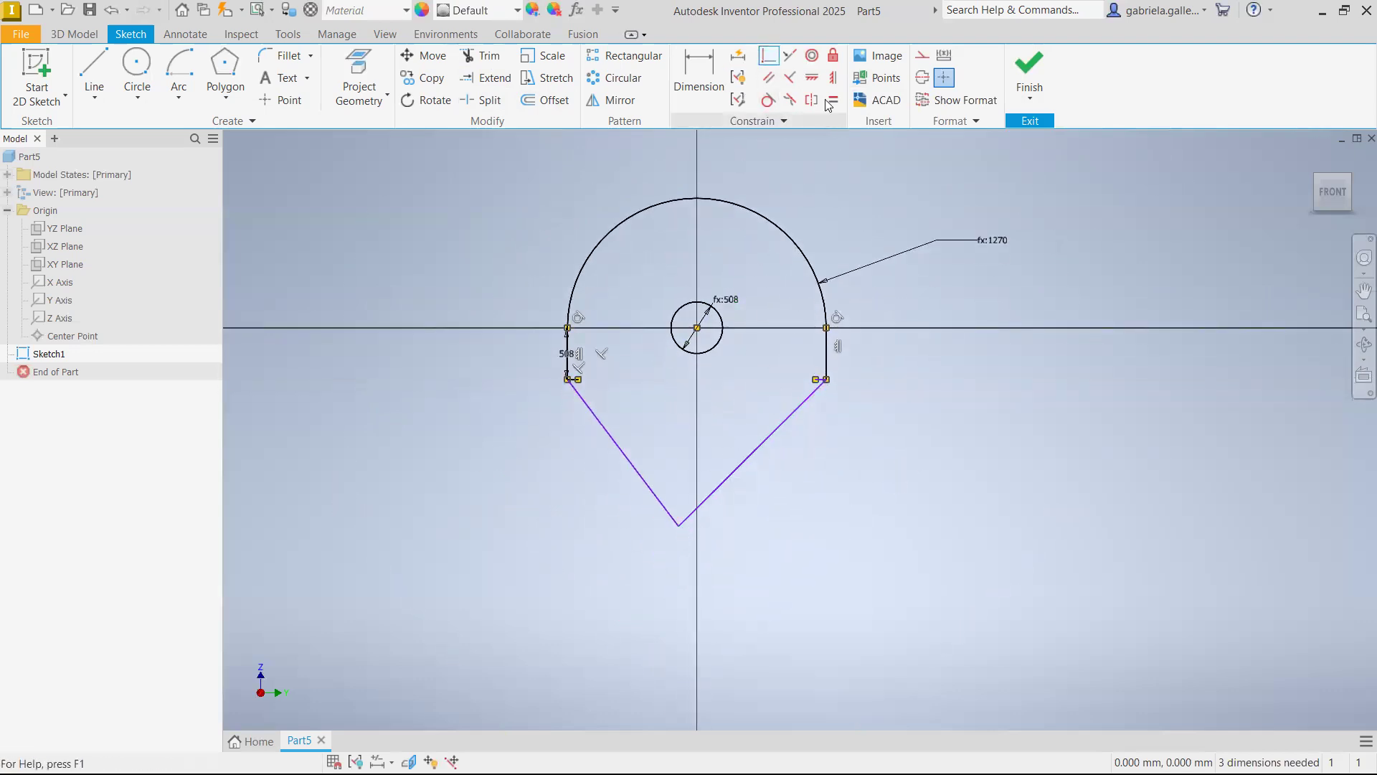
left_click(833, 78)
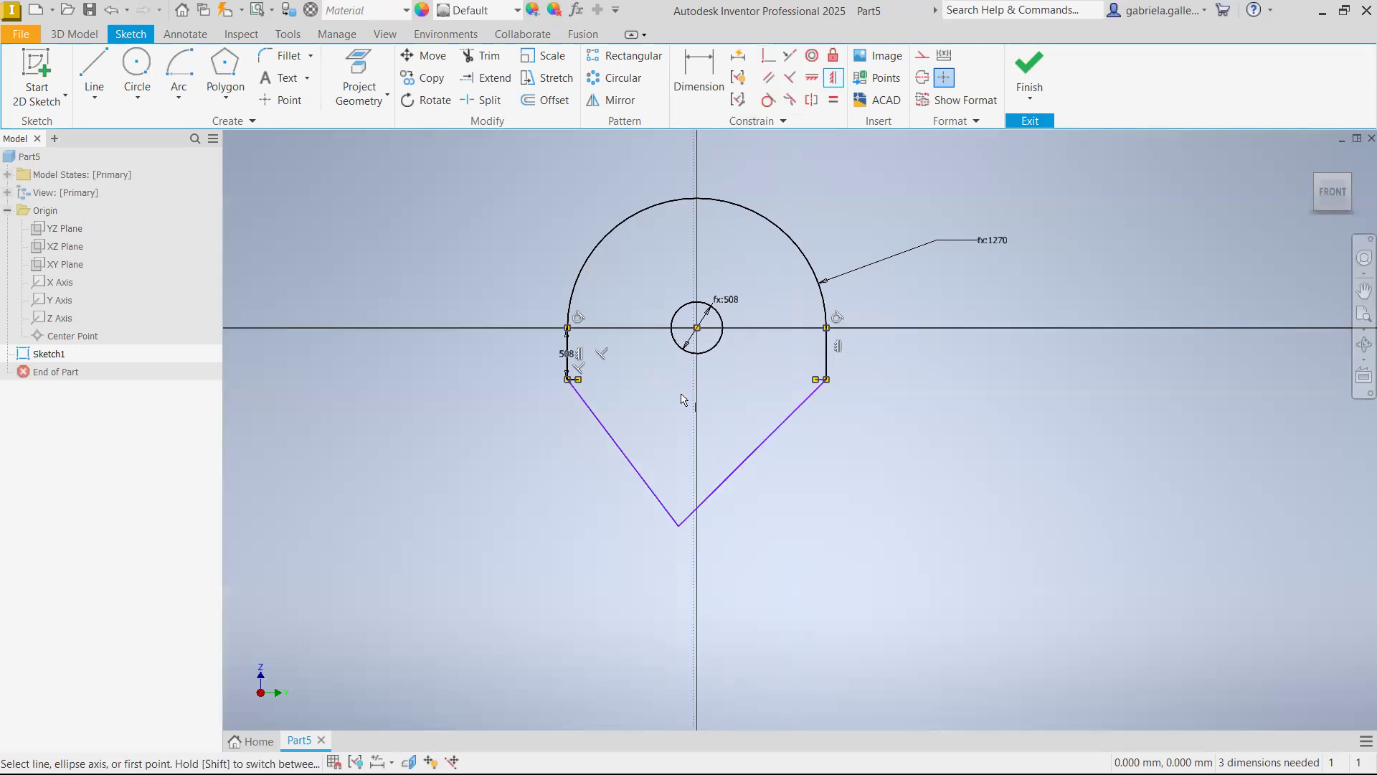
left_click(678, 525)
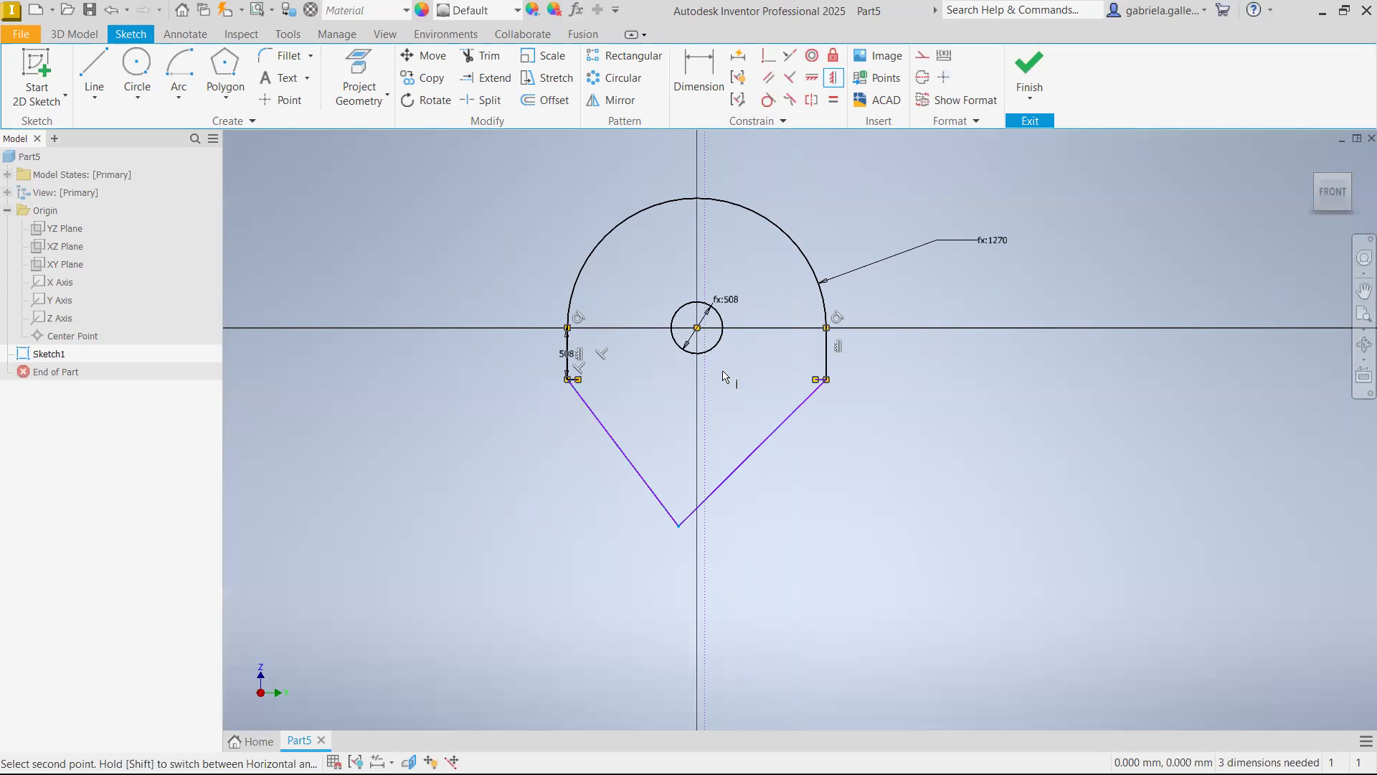
left_click(698, 329)
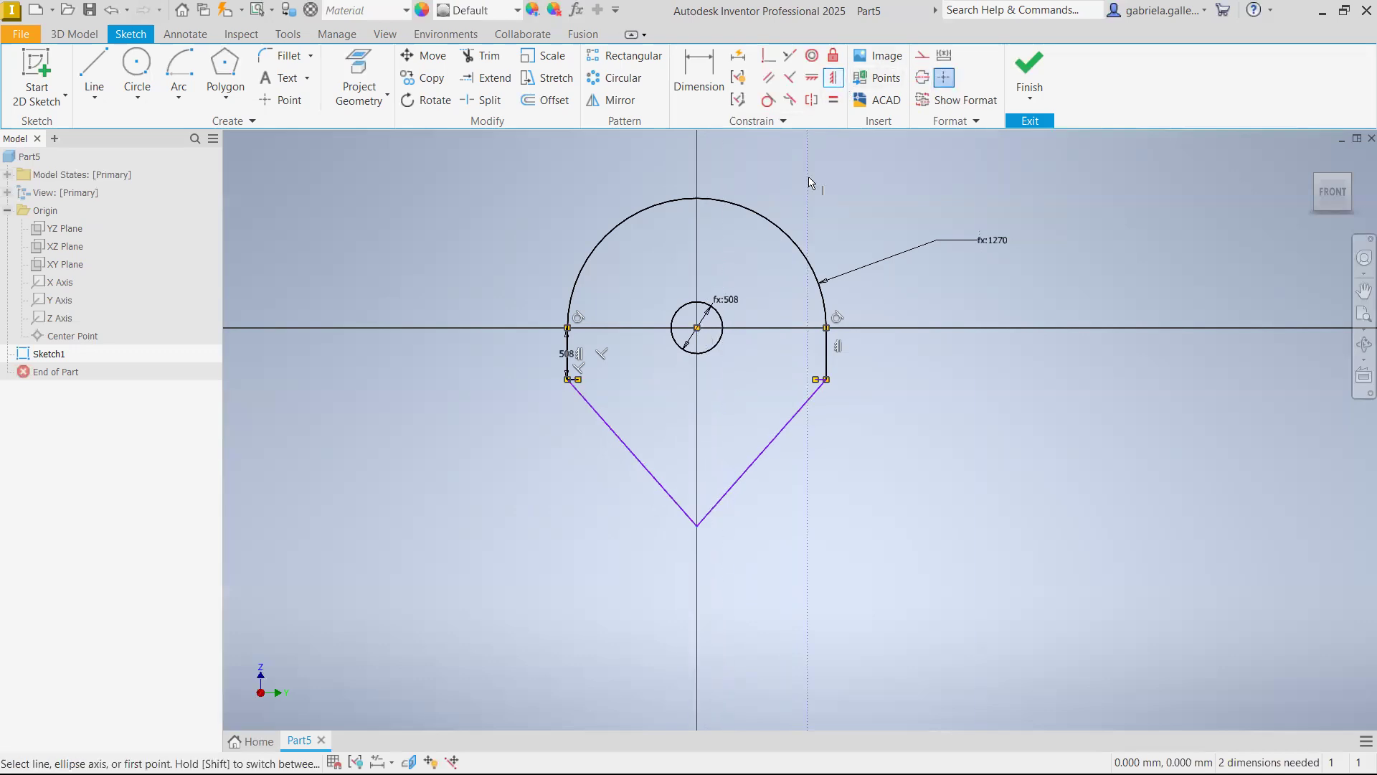
key("Escape")
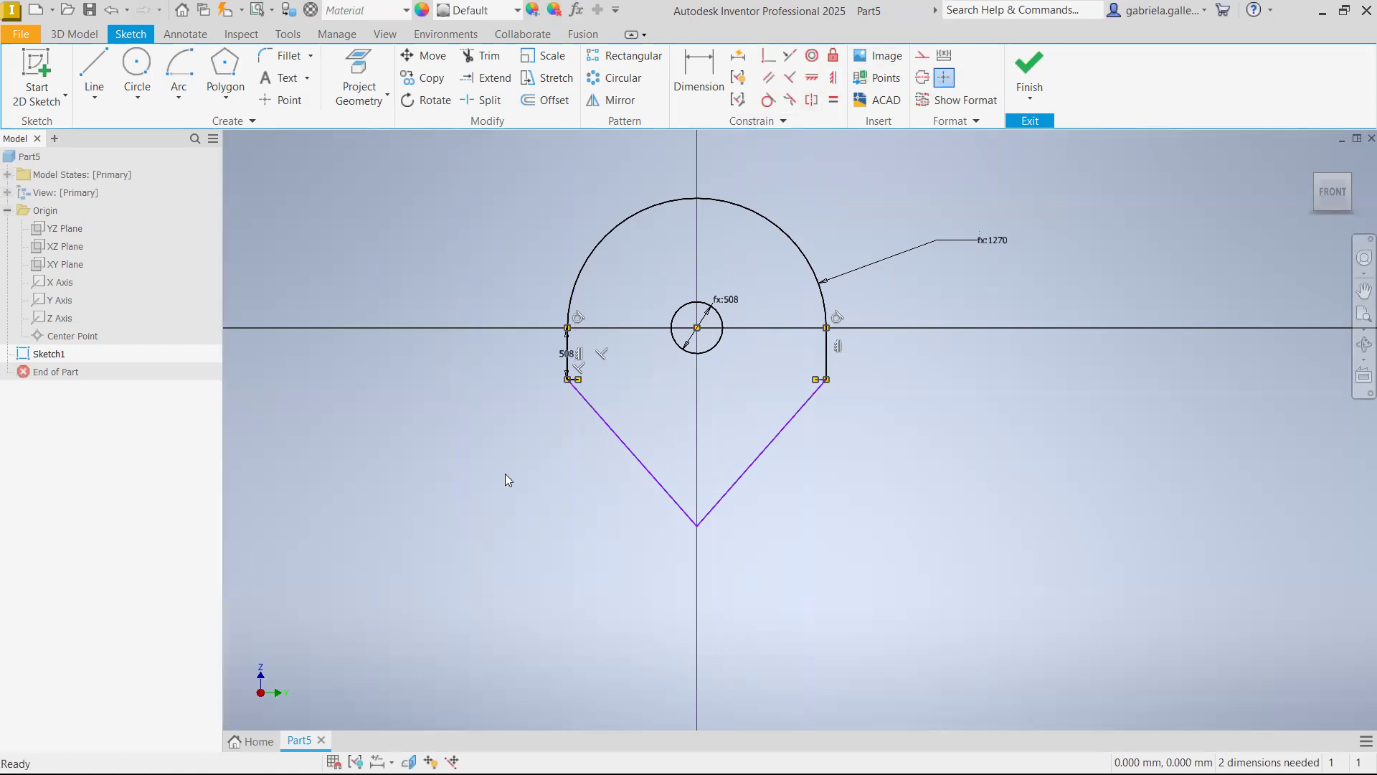
Apply an Equal constraint between the two slanted lines
left_click(832, 78)
left_click(832, 99)
left_click(665, 486)
left_click(750, 467)
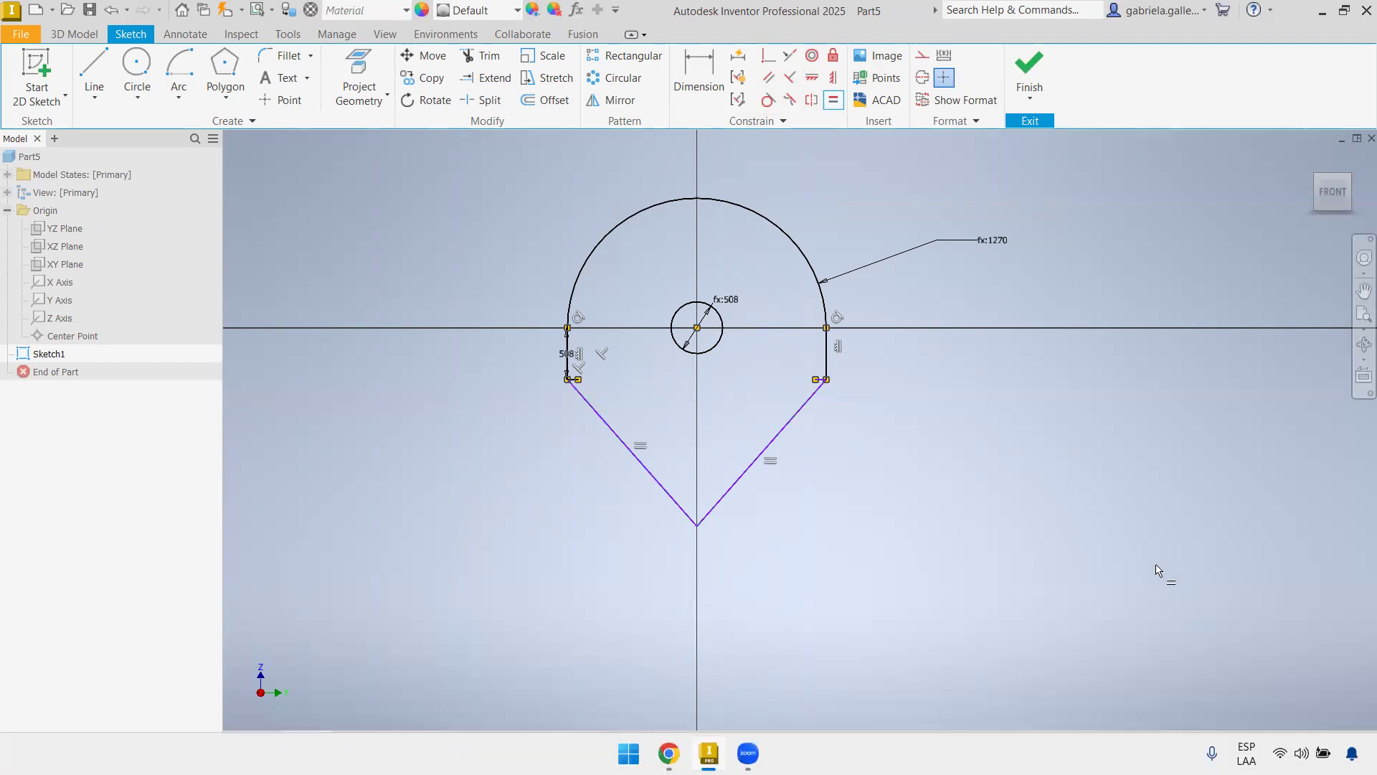
Dimension the angle between the two slanted lines and set it to 60 degrees
left_click(688, 77)
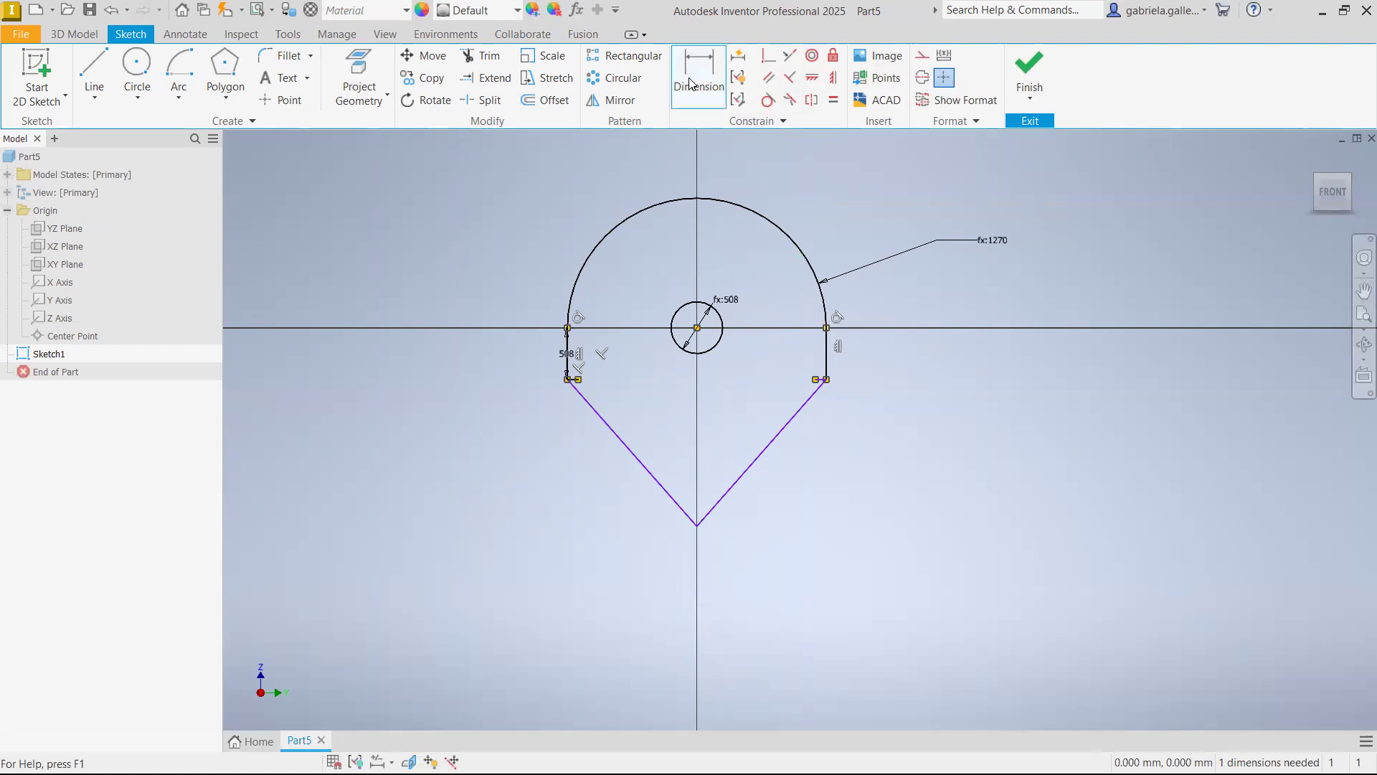
left_click(669, 491)
left_click(736, 482)
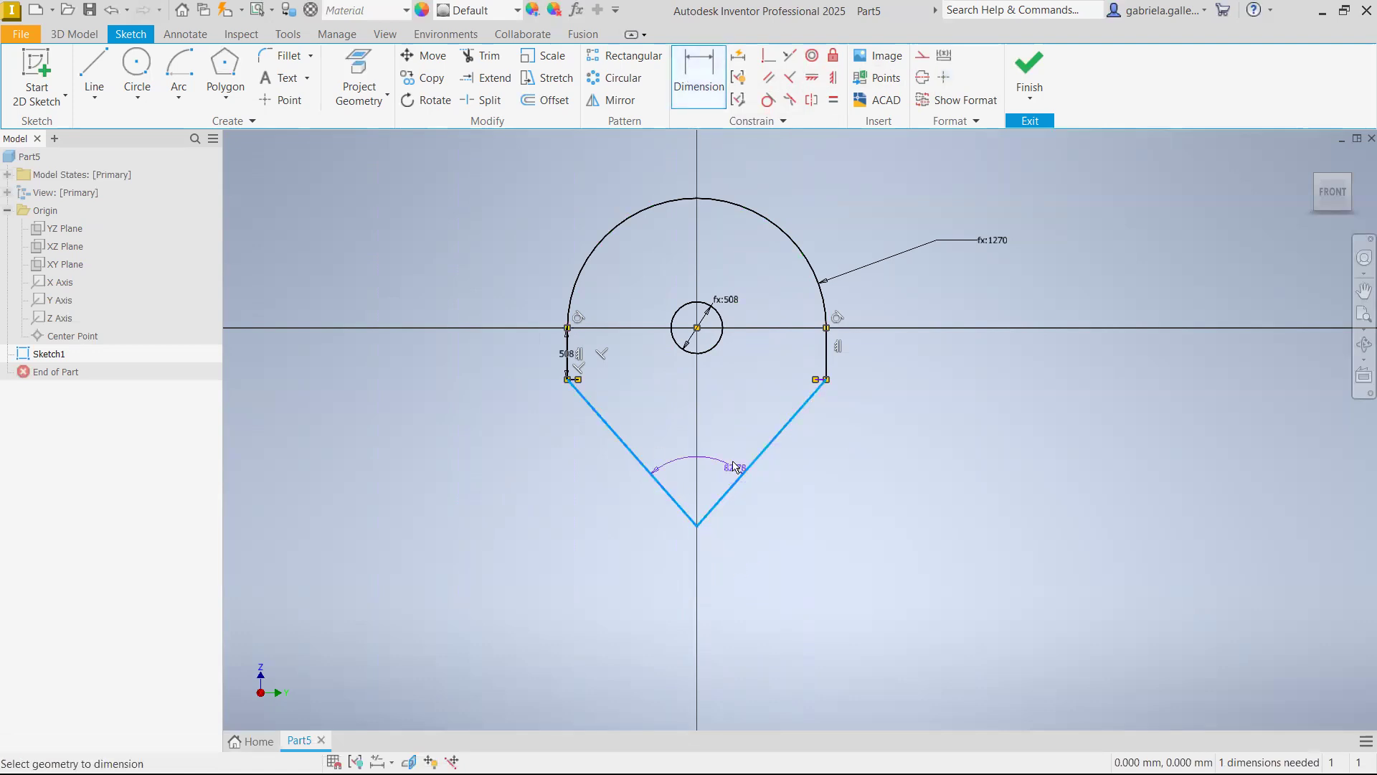
left_click(696, 416)
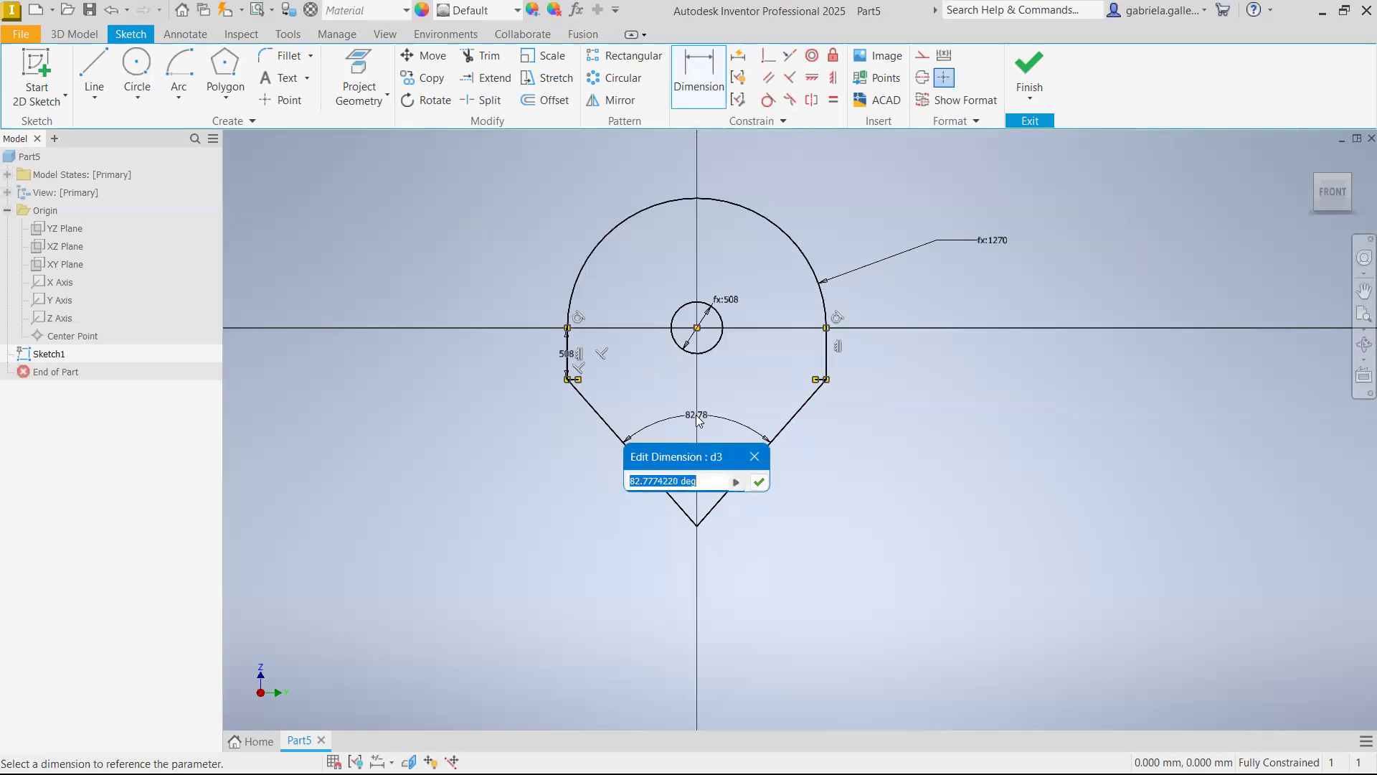
type("60")
key("Return")
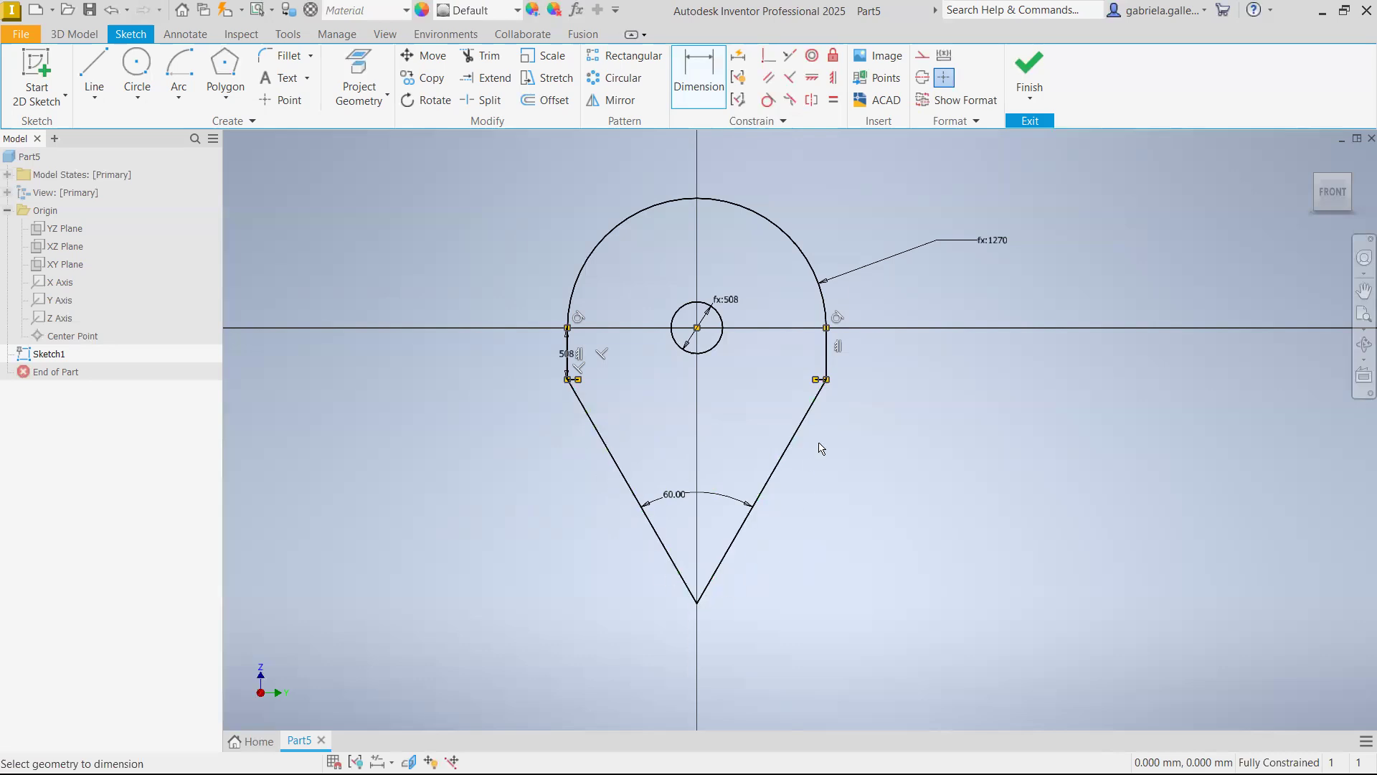
Delete the angle dimension between the two slanted lines
middle_click_drag(811, 479, 811, 391)
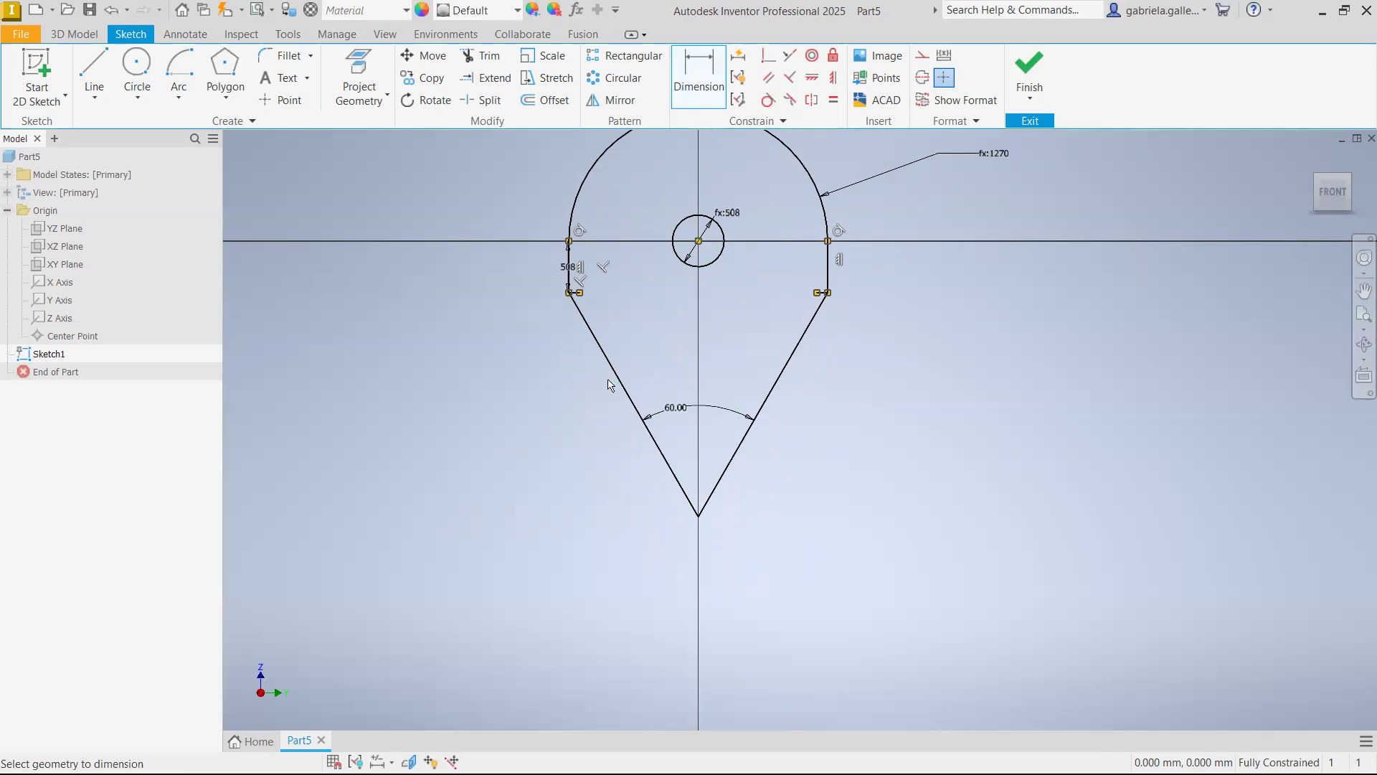
key("Escape")
left_click(671, 409)
key("Delete")
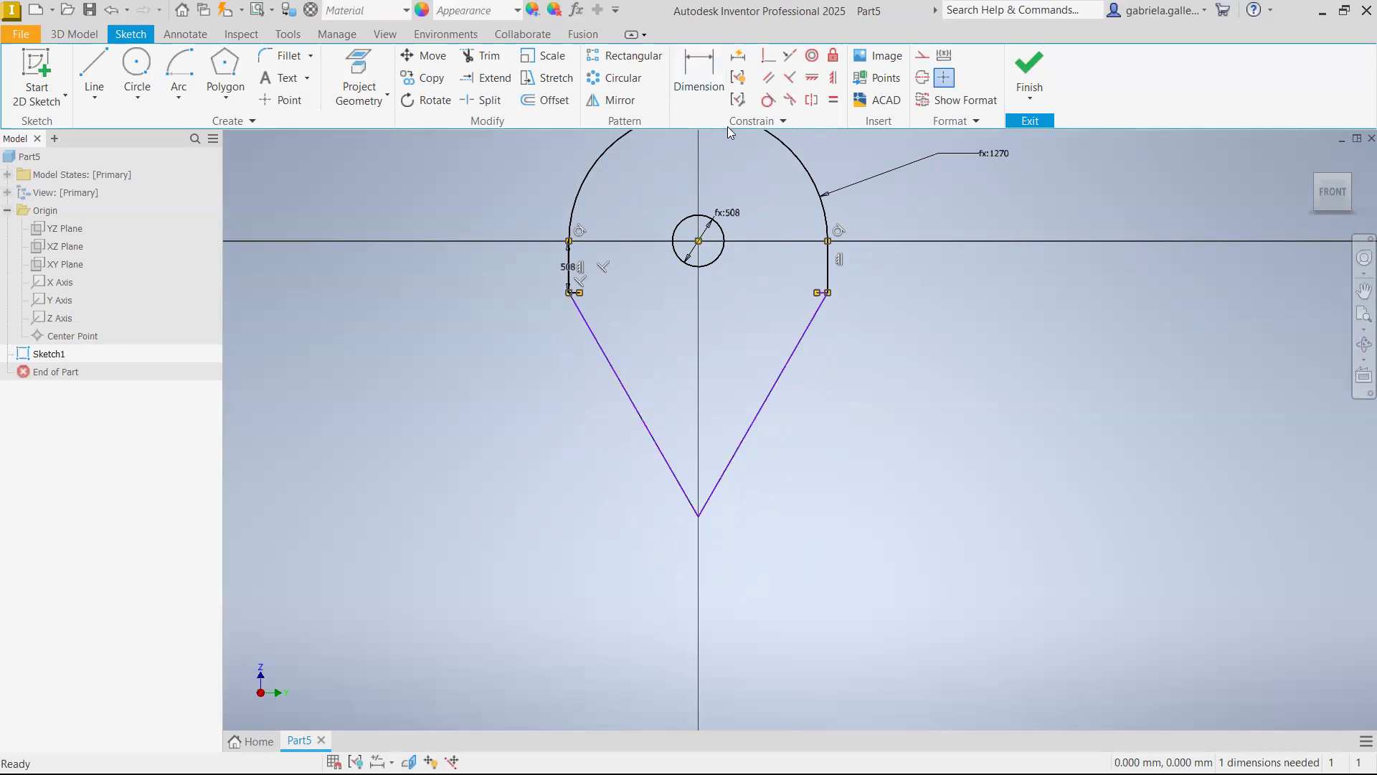
left_click(699, 75)
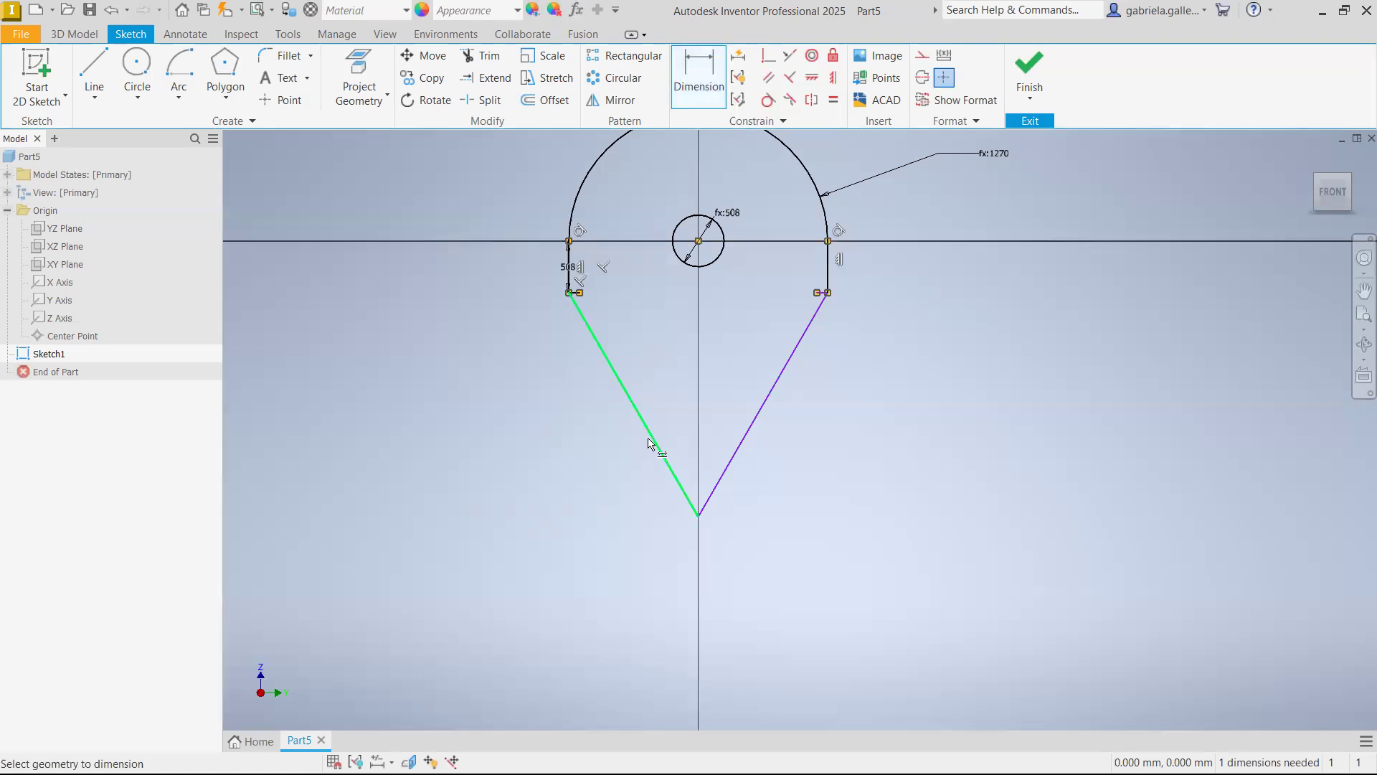
left_click(649, 440)
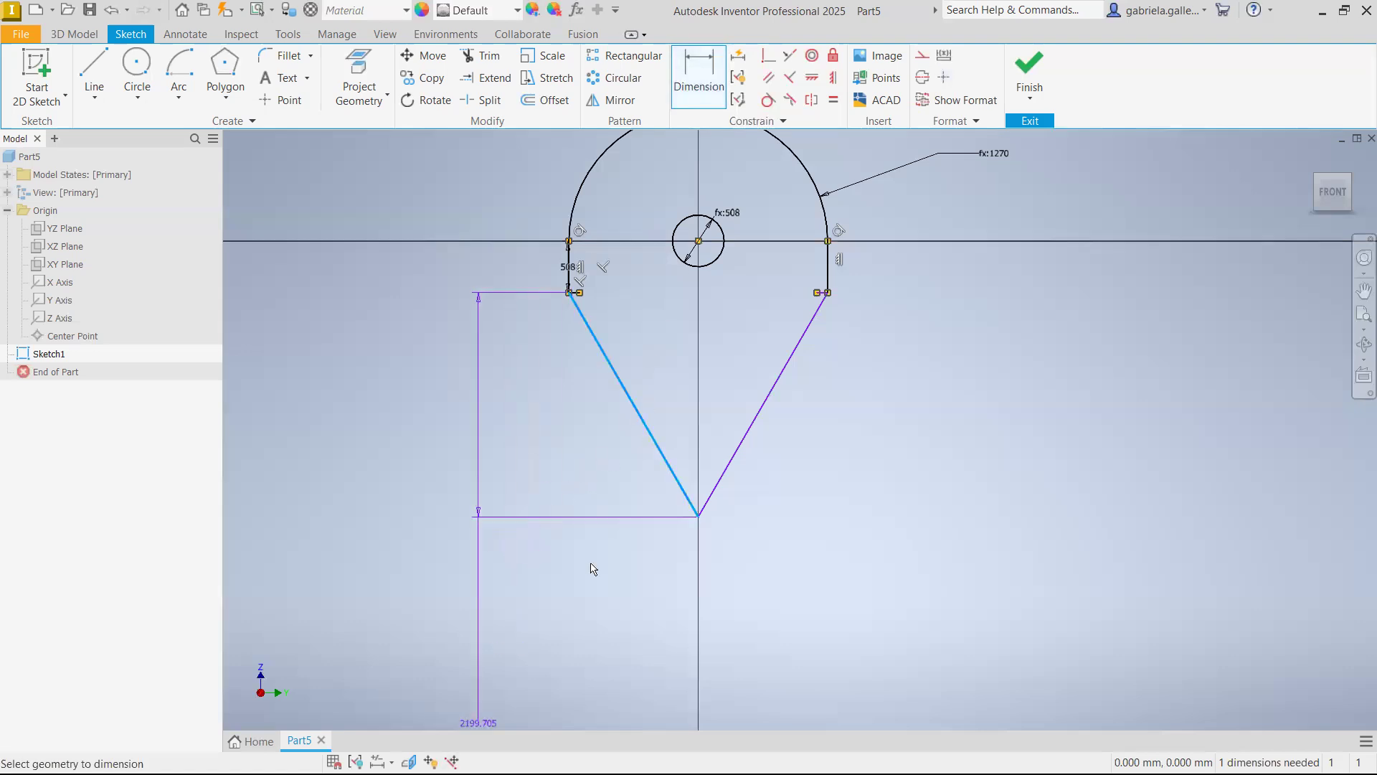
key("Escape")
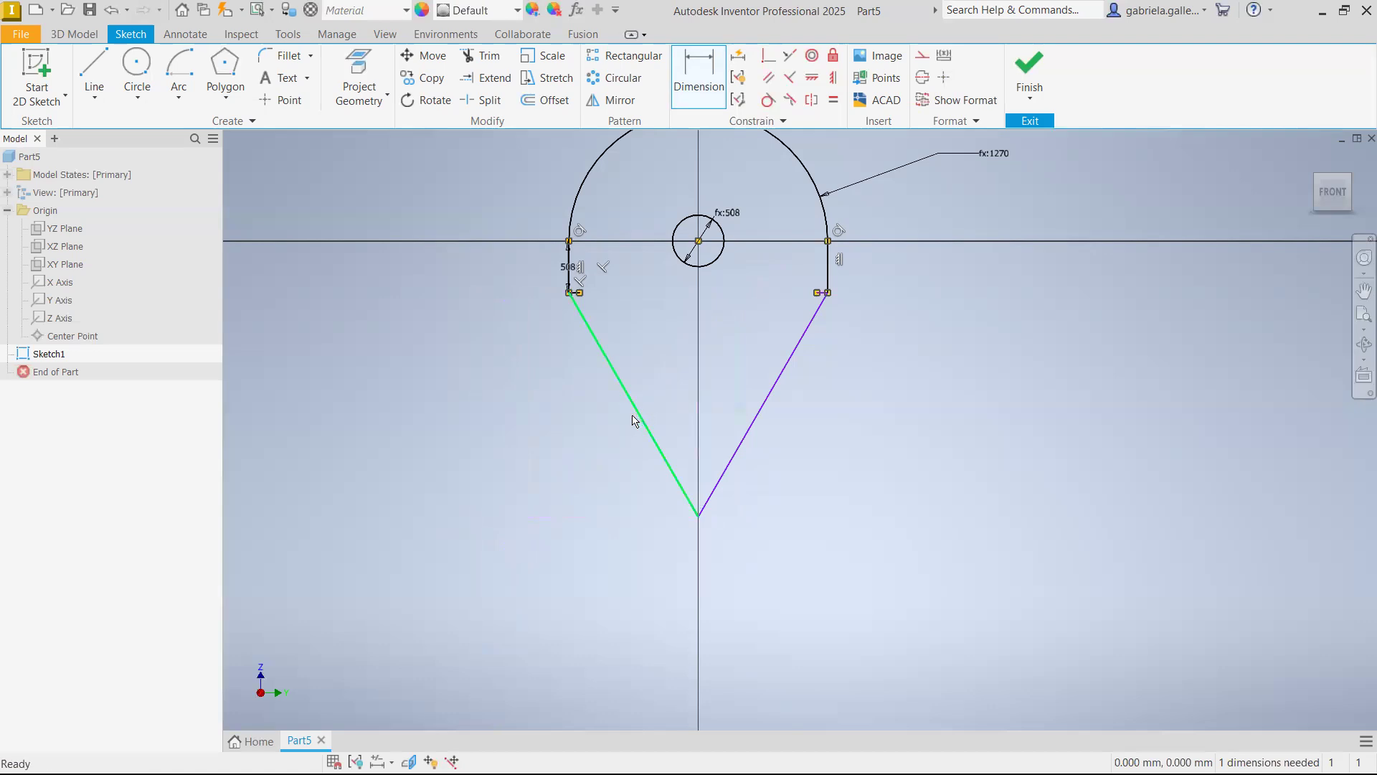
key("Escape")
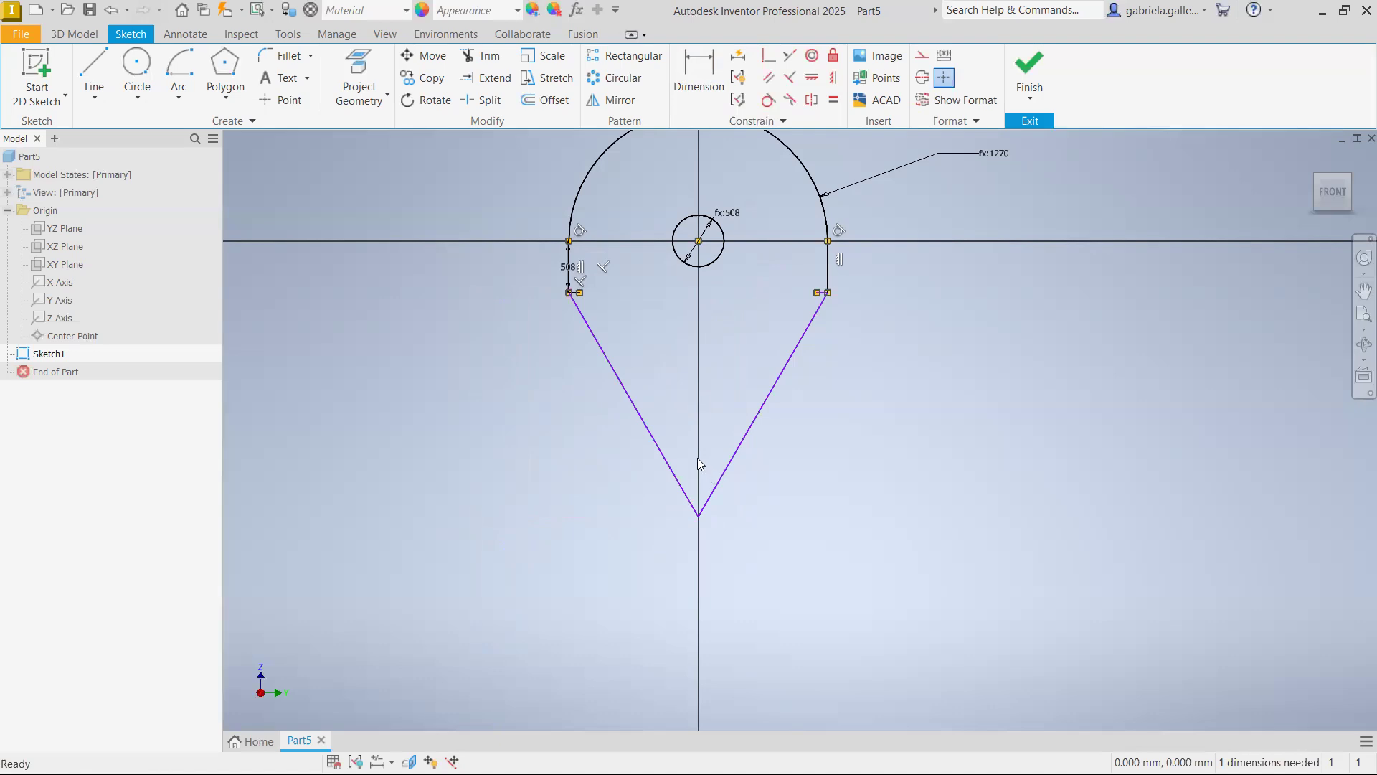
Add the 60-degree angle dimension between the slanted lines again, placing it above the apex and inside the profile
left_click(699, 68)
left_click(662, 450)
left_click(739, 440)
left_click(699, 368)
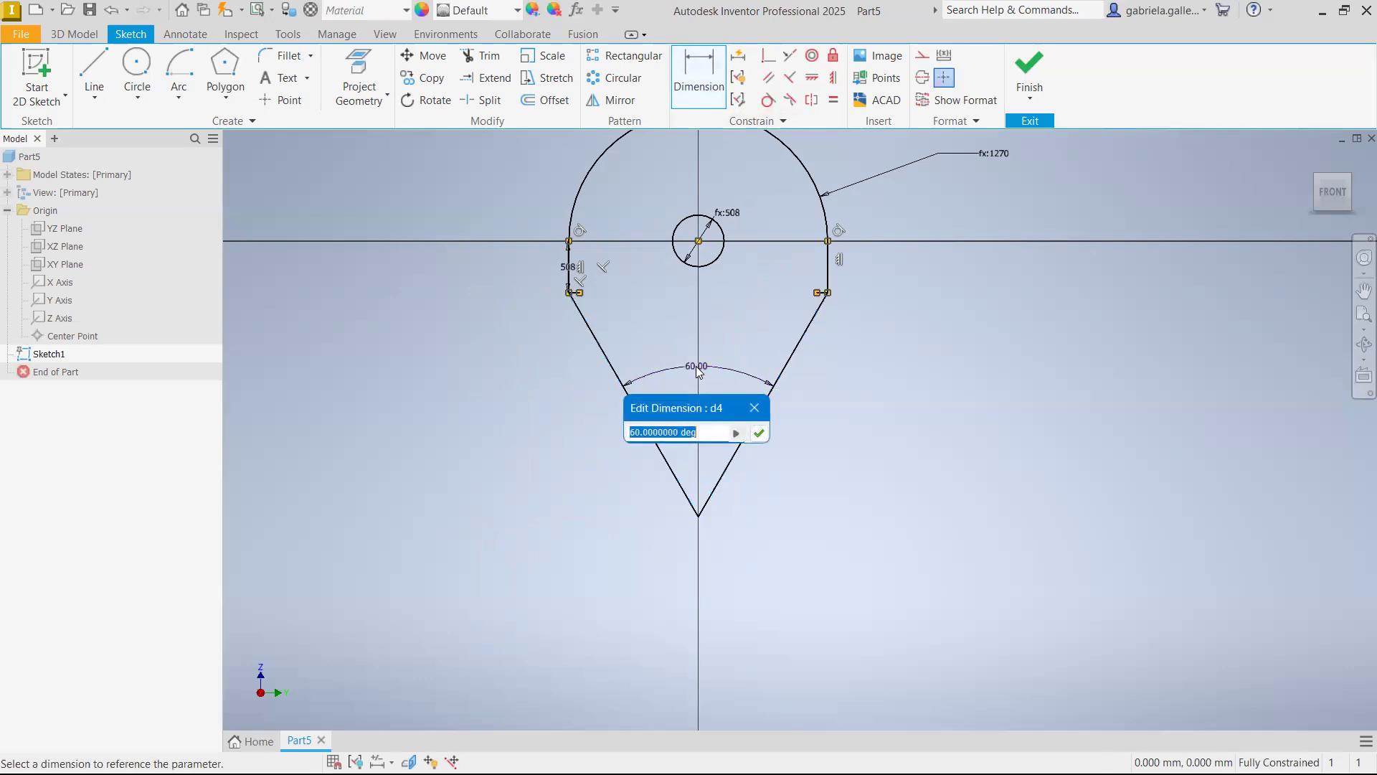
left_click(764, 433)
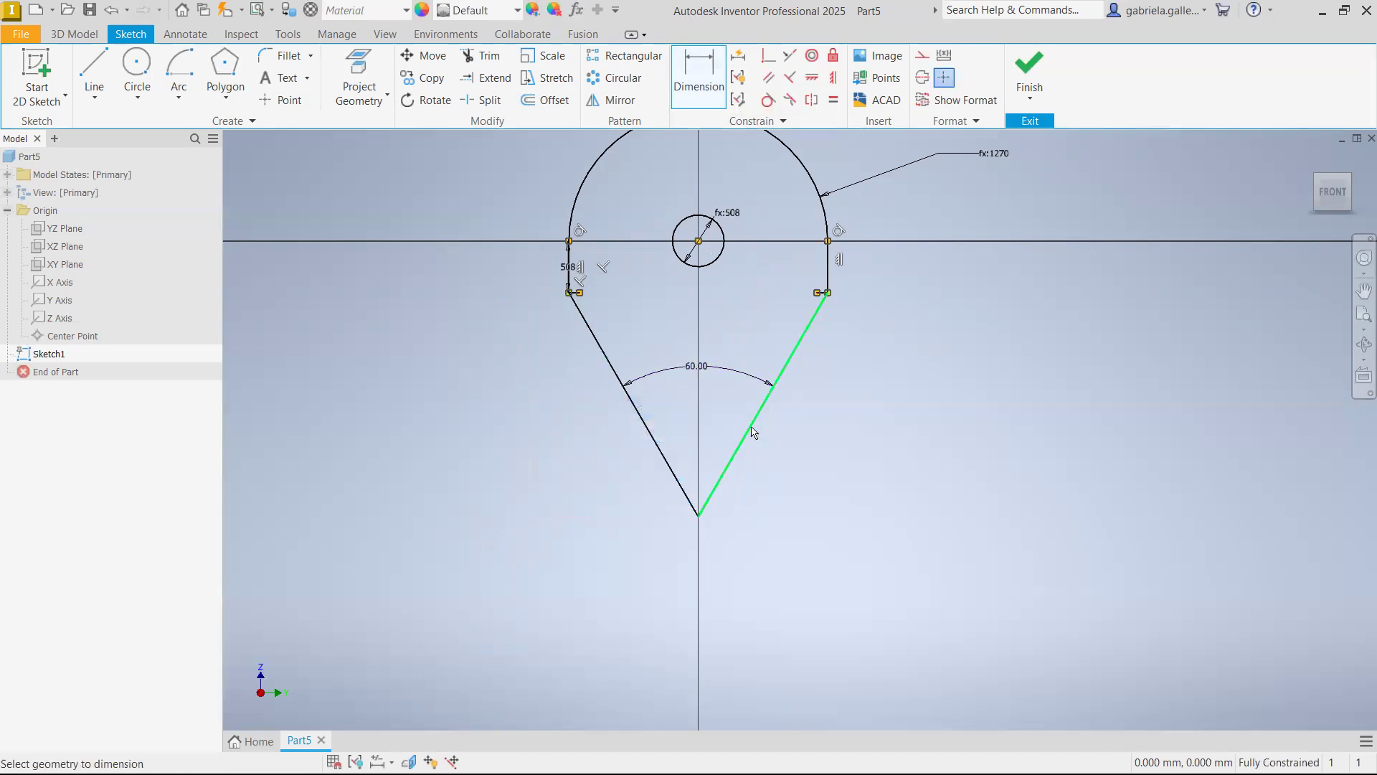
scroll(773, 360, "down", 1)
scroll(845, 341, "up", 4)
middle_click_drag(845, 342, 809, 416)
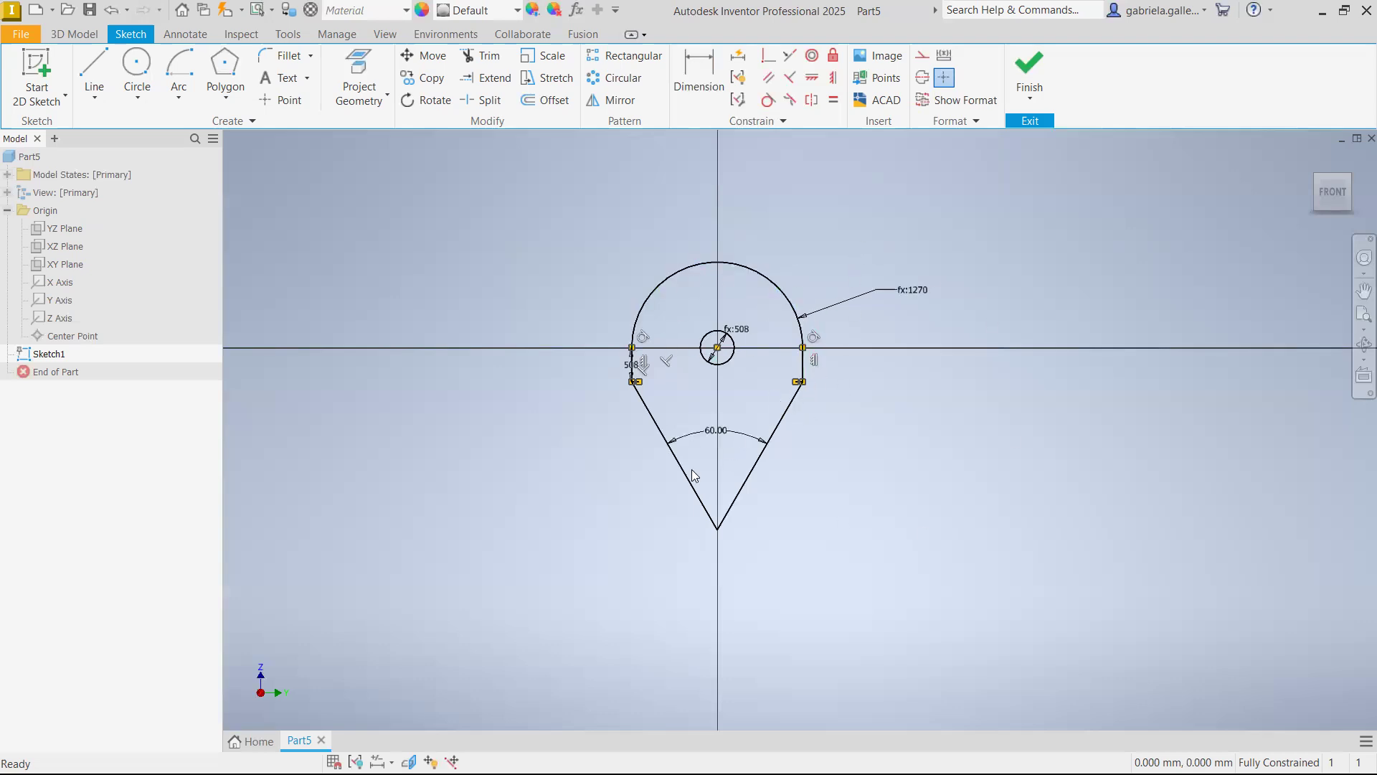
left_click_drag(739, 267, 753, 245)
left_click(781, 419)
left_click_drag(809, 364, 849, 378)
left_click(622, 476)
left_click_drag(621, 473, 622, 470)
left_click(663, 327)
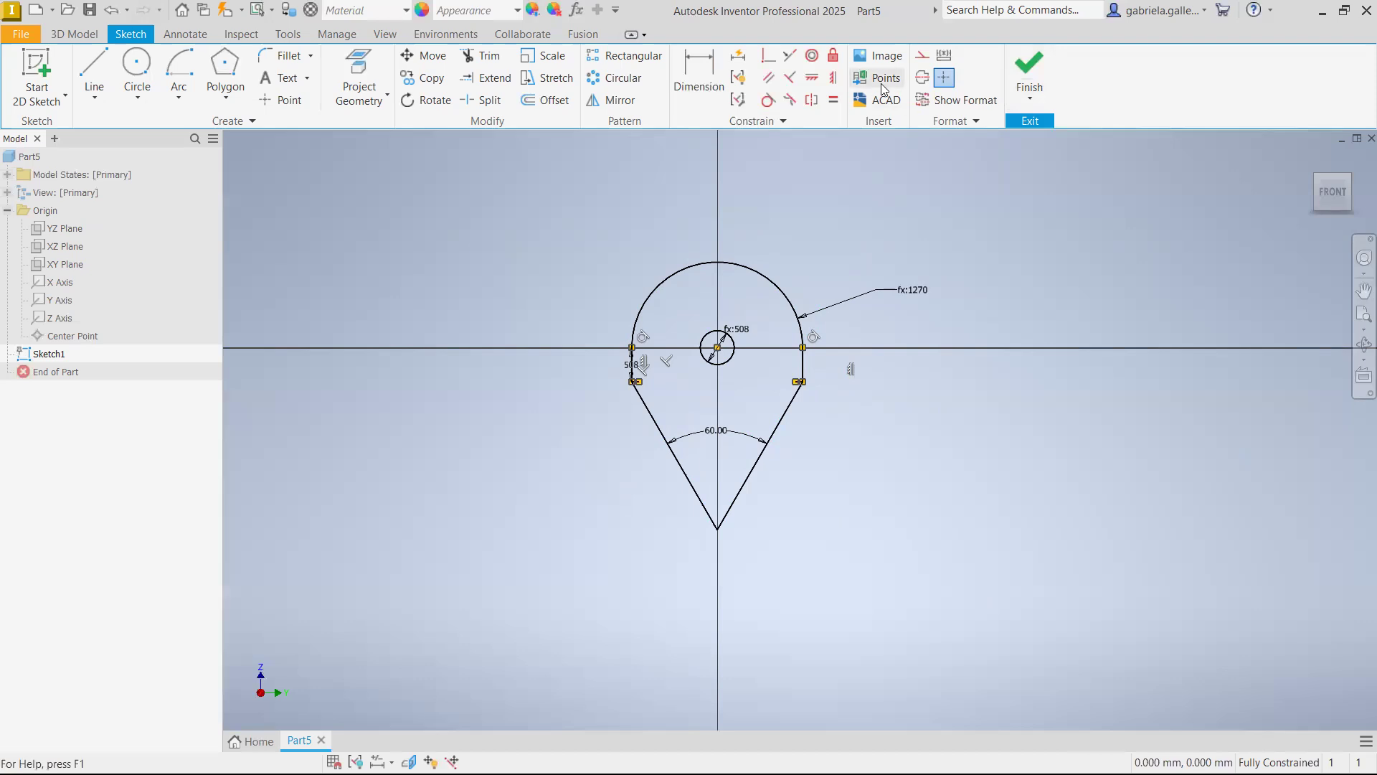
Finish the sketch and return to the 3D model environment
left_click(1040, 66)
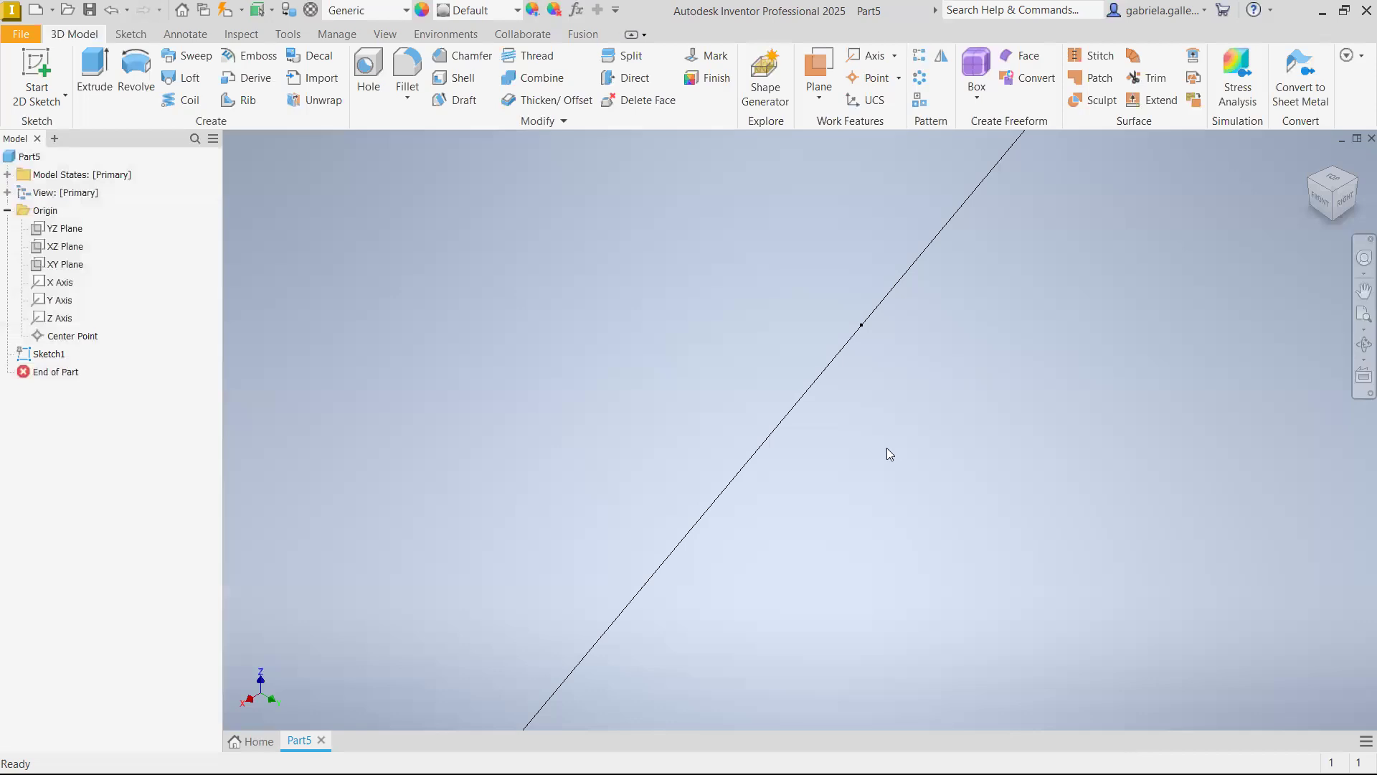
scroll(884, 447, "up", 5)
scroll(883, 448, "down", 15)
scroll(887, 459, "up", 4)
scroll(887, 479, "down", 3)
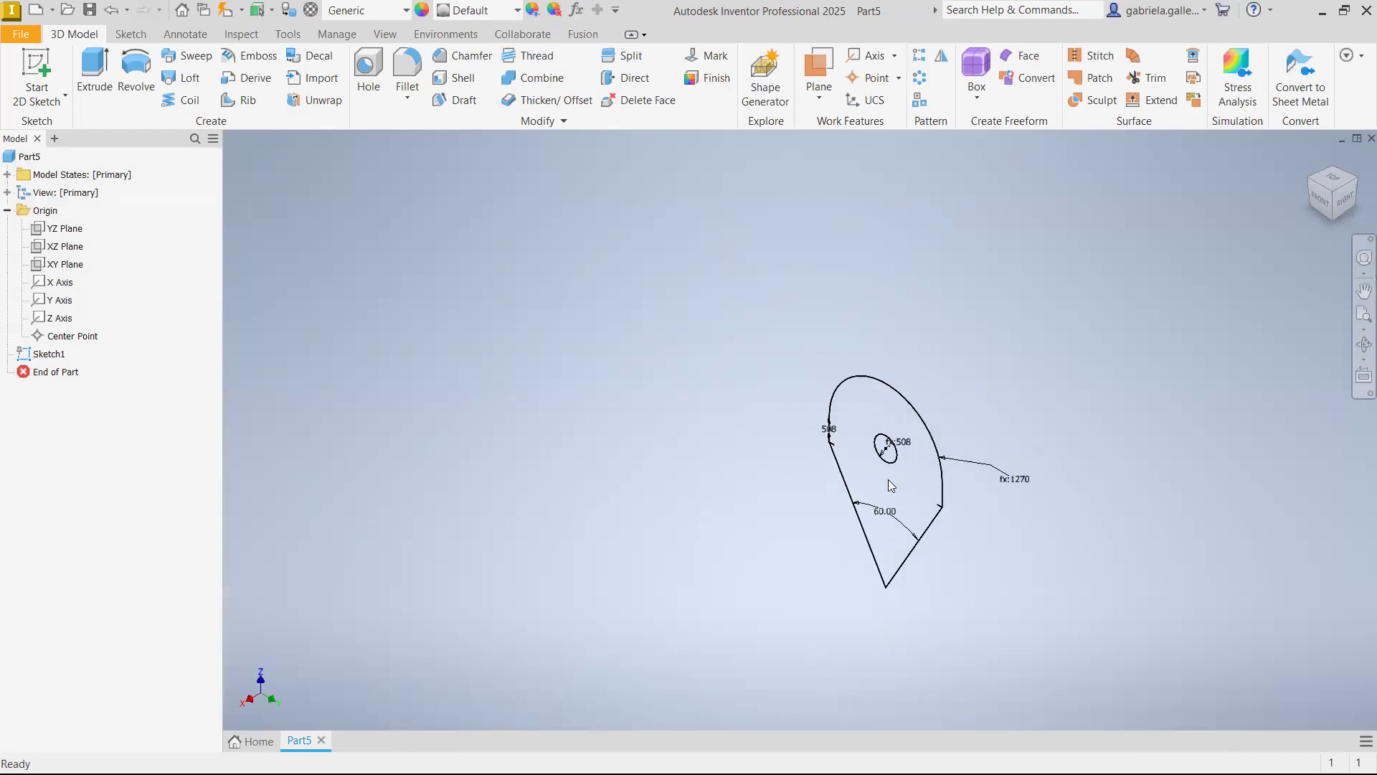
scroll(835, 417, "up", 2)
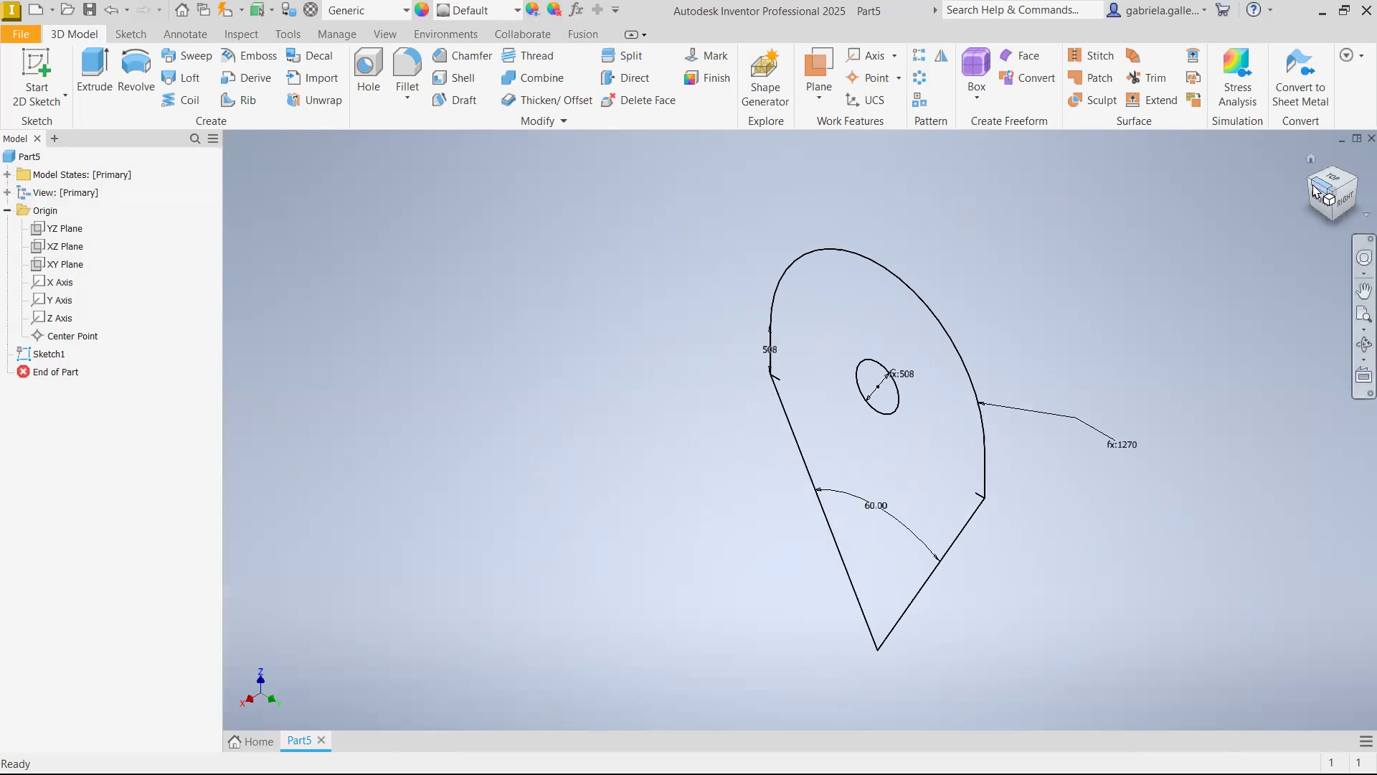
Start extruding the round-topped profile, excluding the circle, symmetrically about the sketch plane with a distance of 1000 mm
left_click(1312, 159)
left_click(1324, 203)
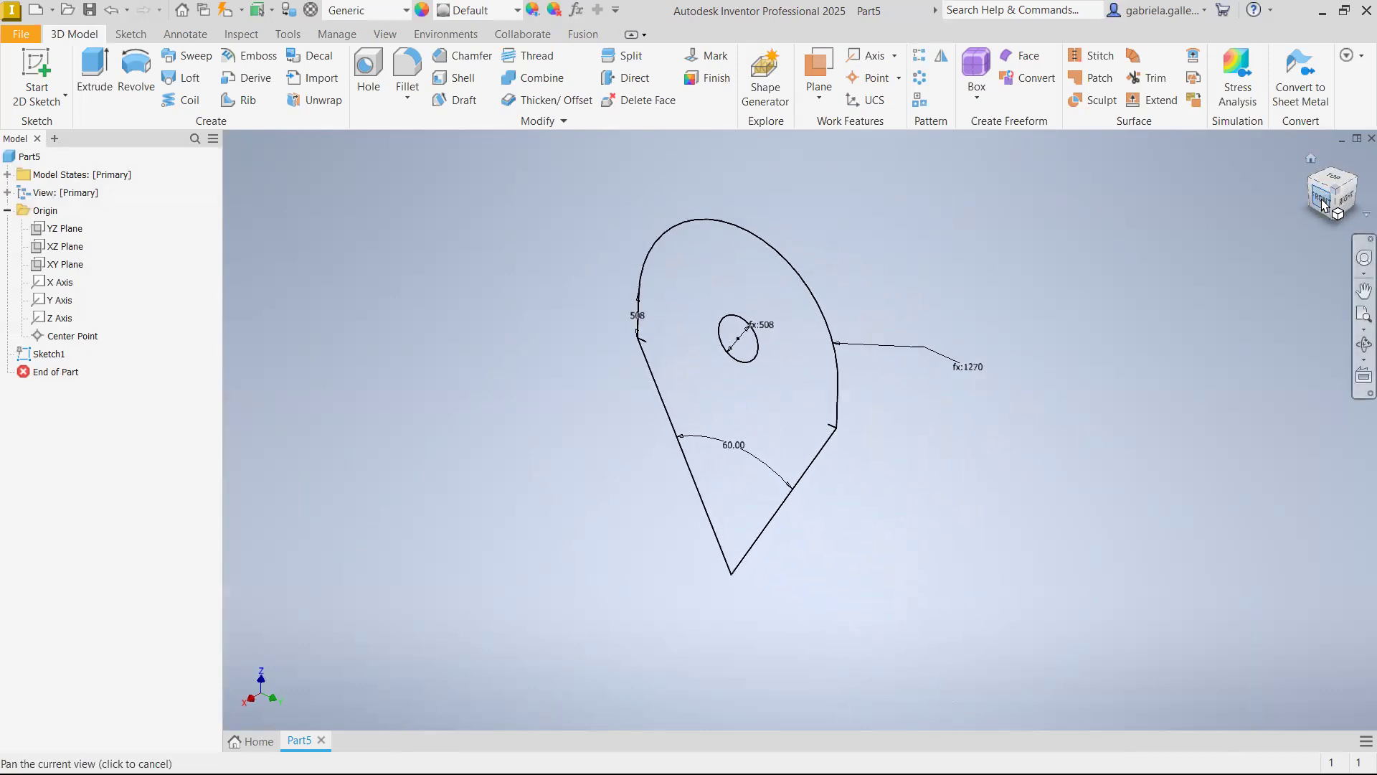
left_click(1314, 156)
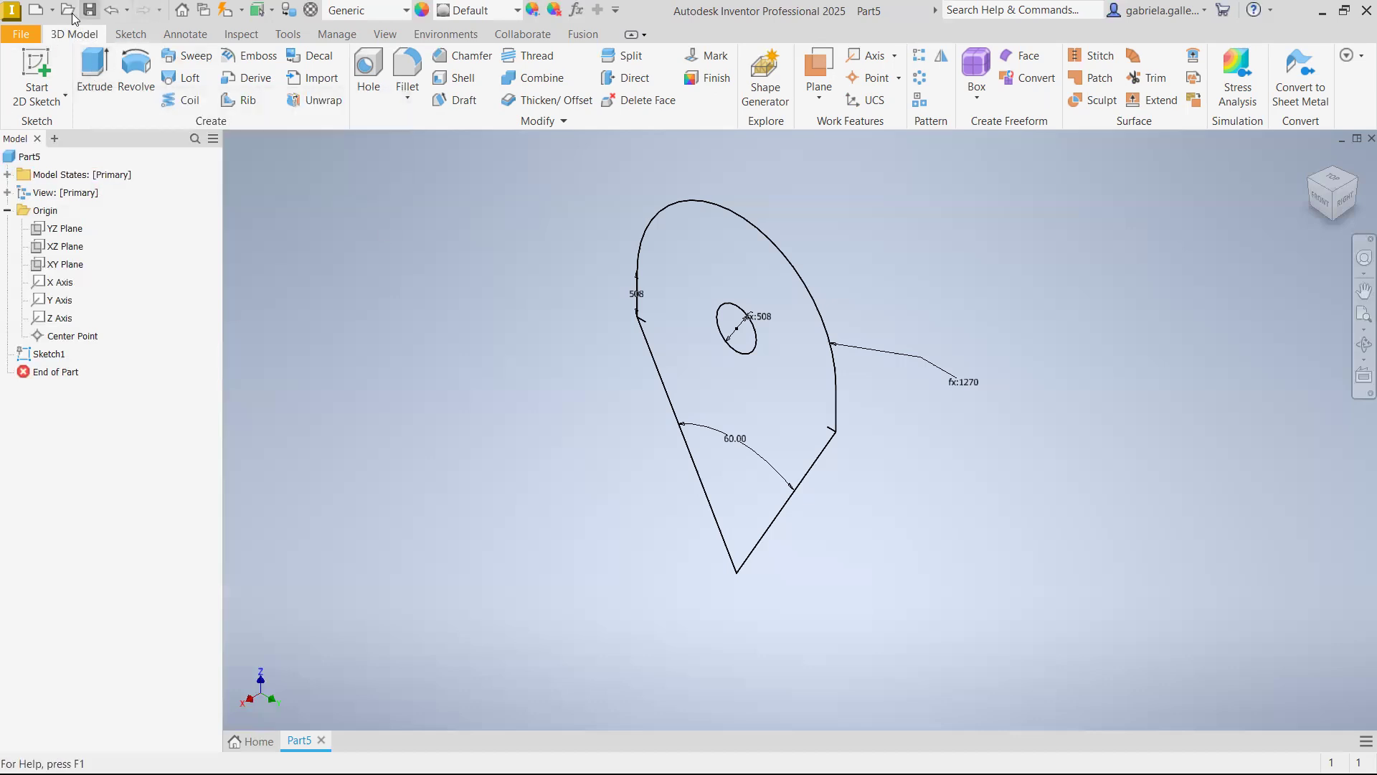
left_click(93, 62)
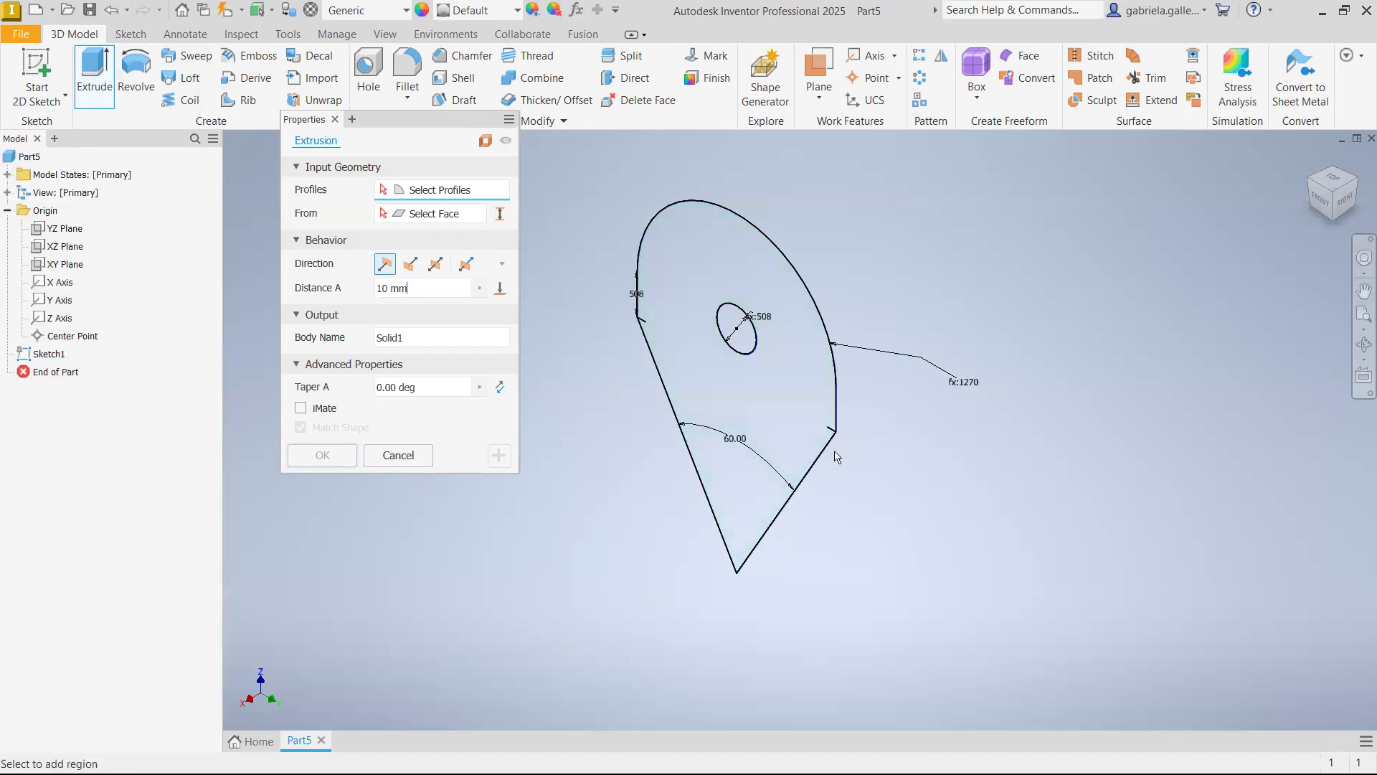
left_click(715, 366)
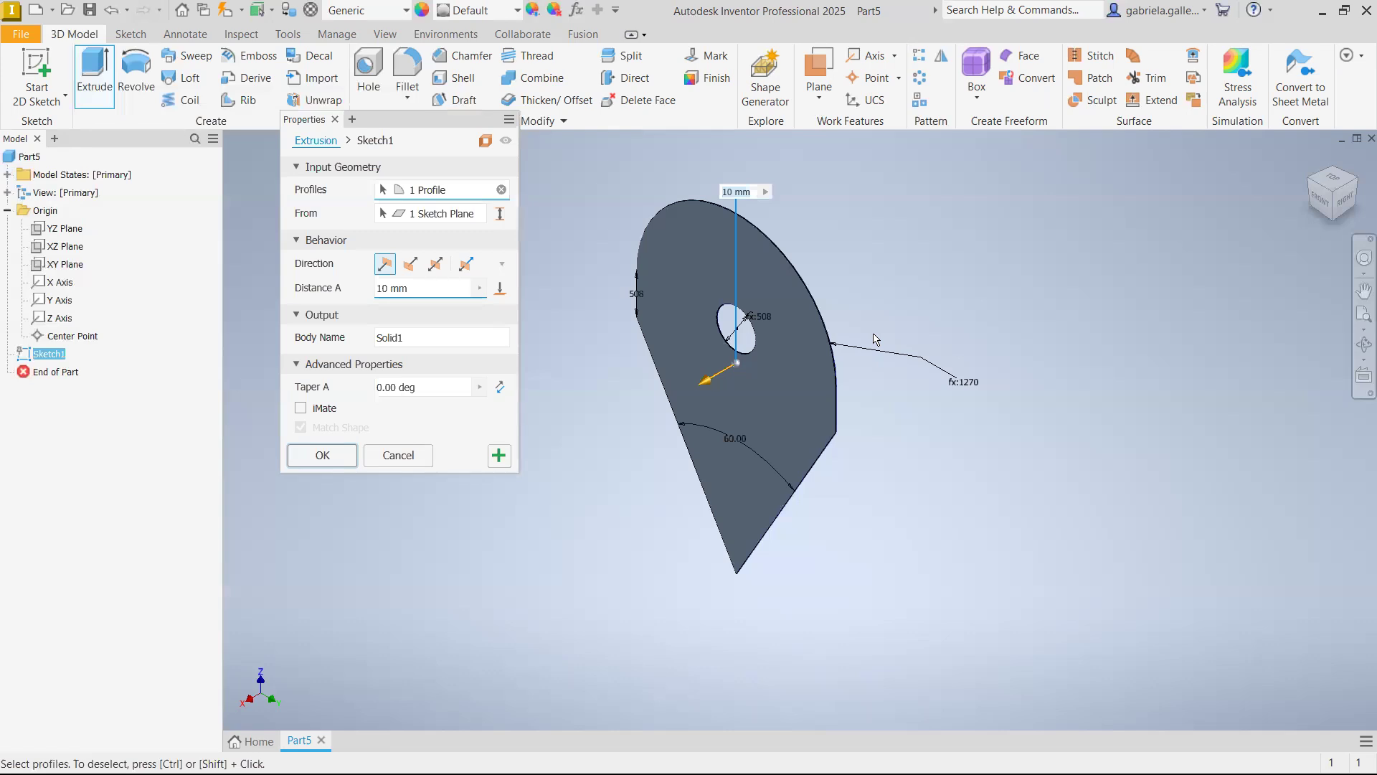
type("100")
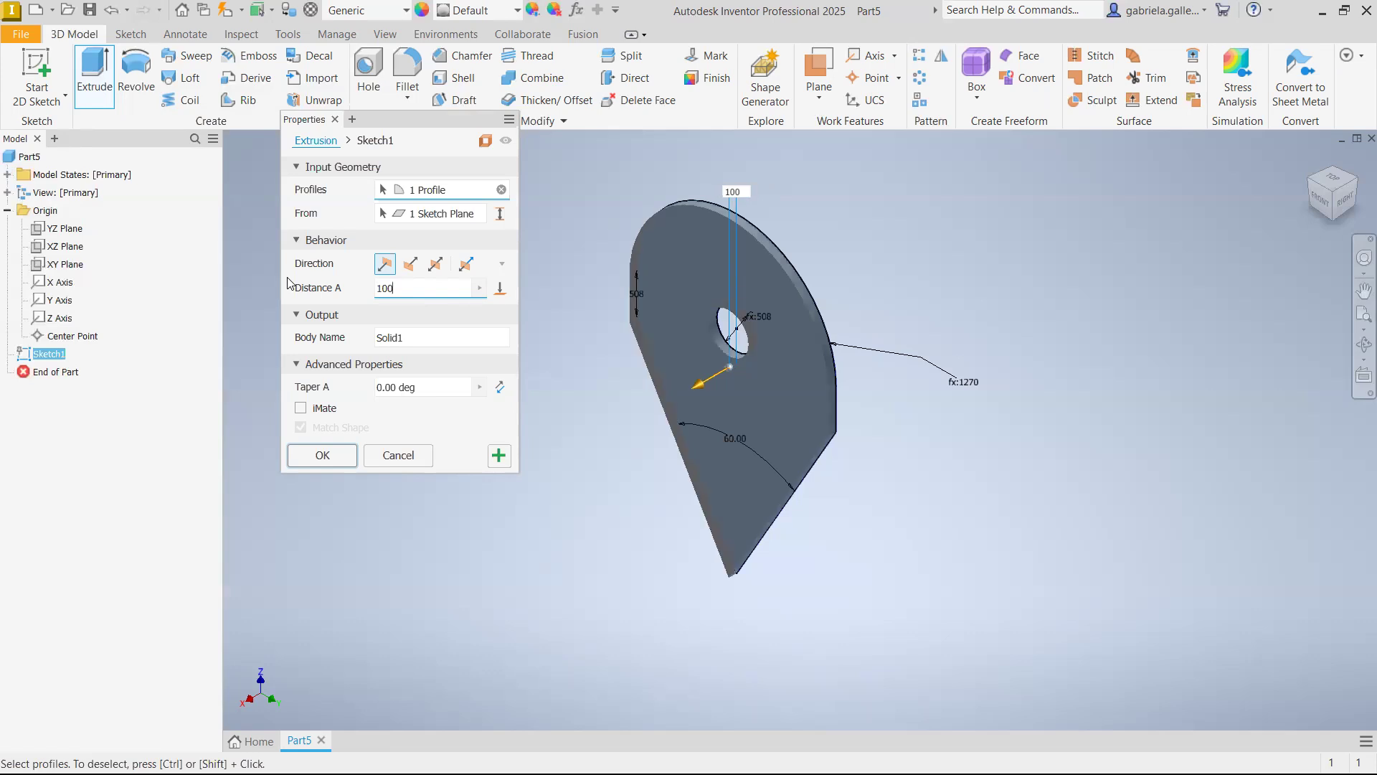
left_click(435, 264)
double_click(435, 288)
type("1000")
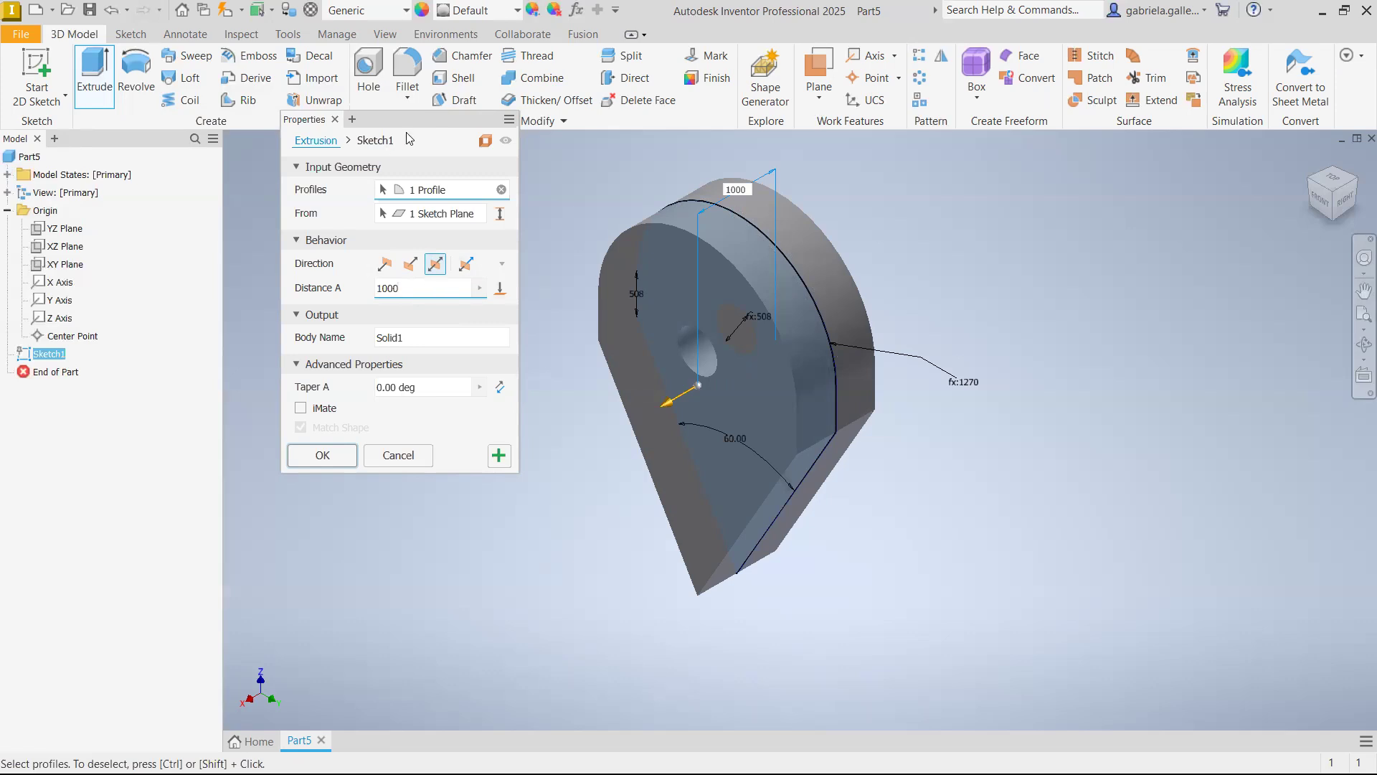
Try the extrusion in the default and flipped directions, then symmetrically with a distance of 1500 mm
left_click(385, 265)
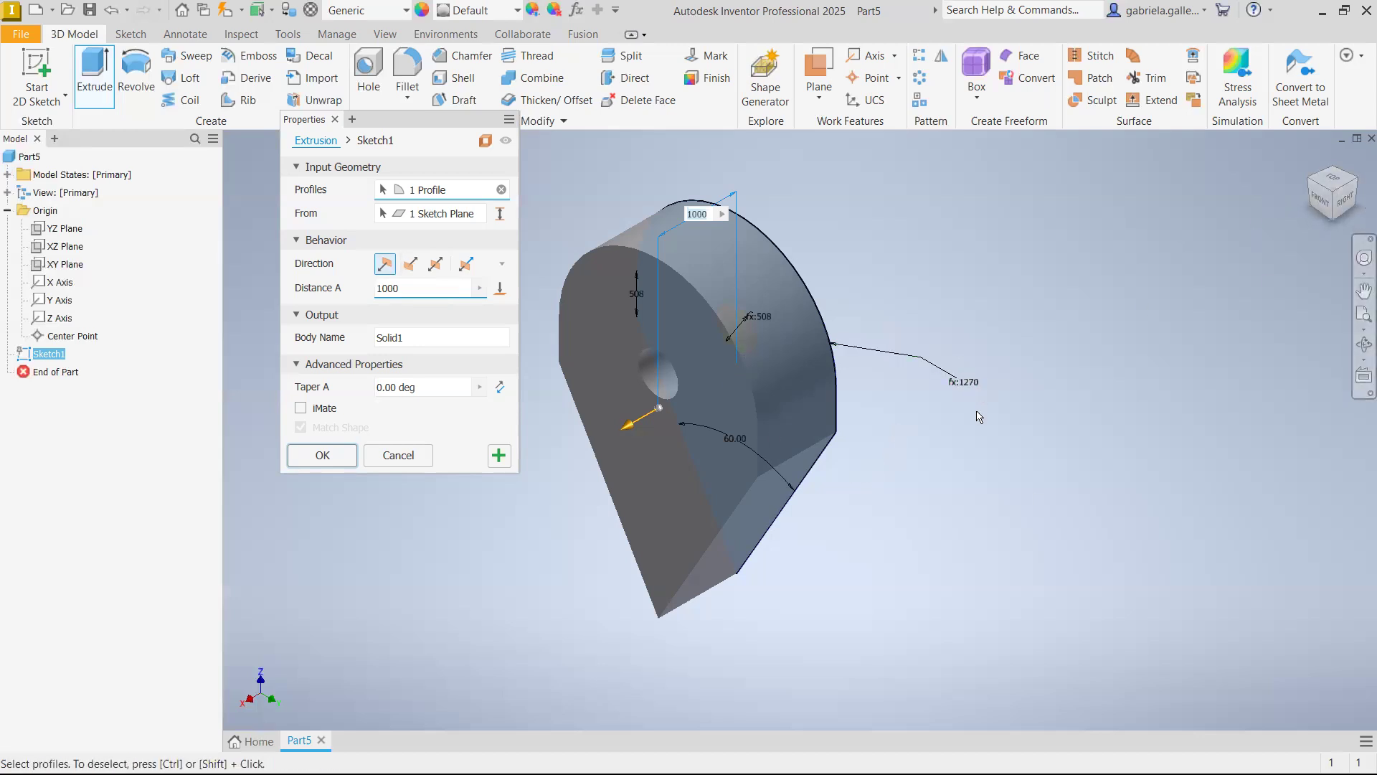
left_click(411, 265)
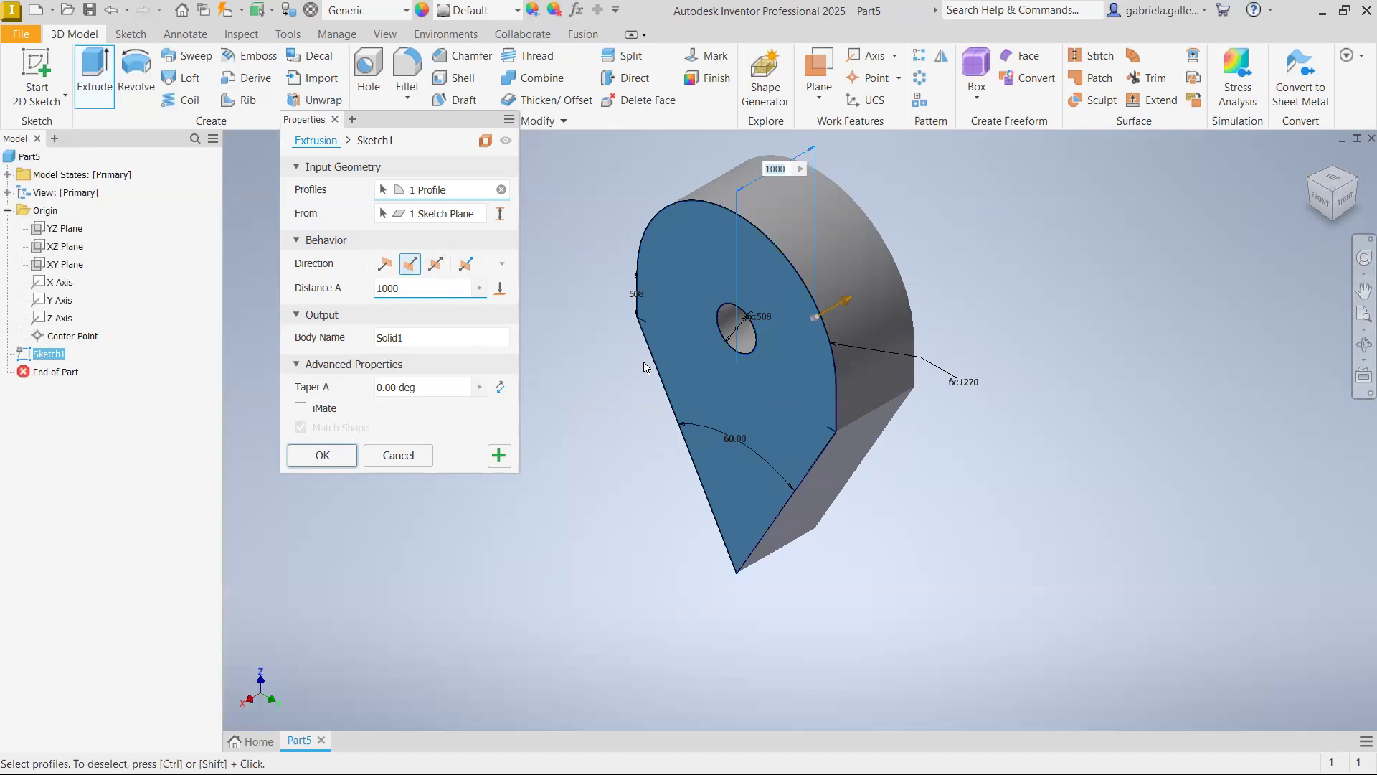
left_click(381, 267)
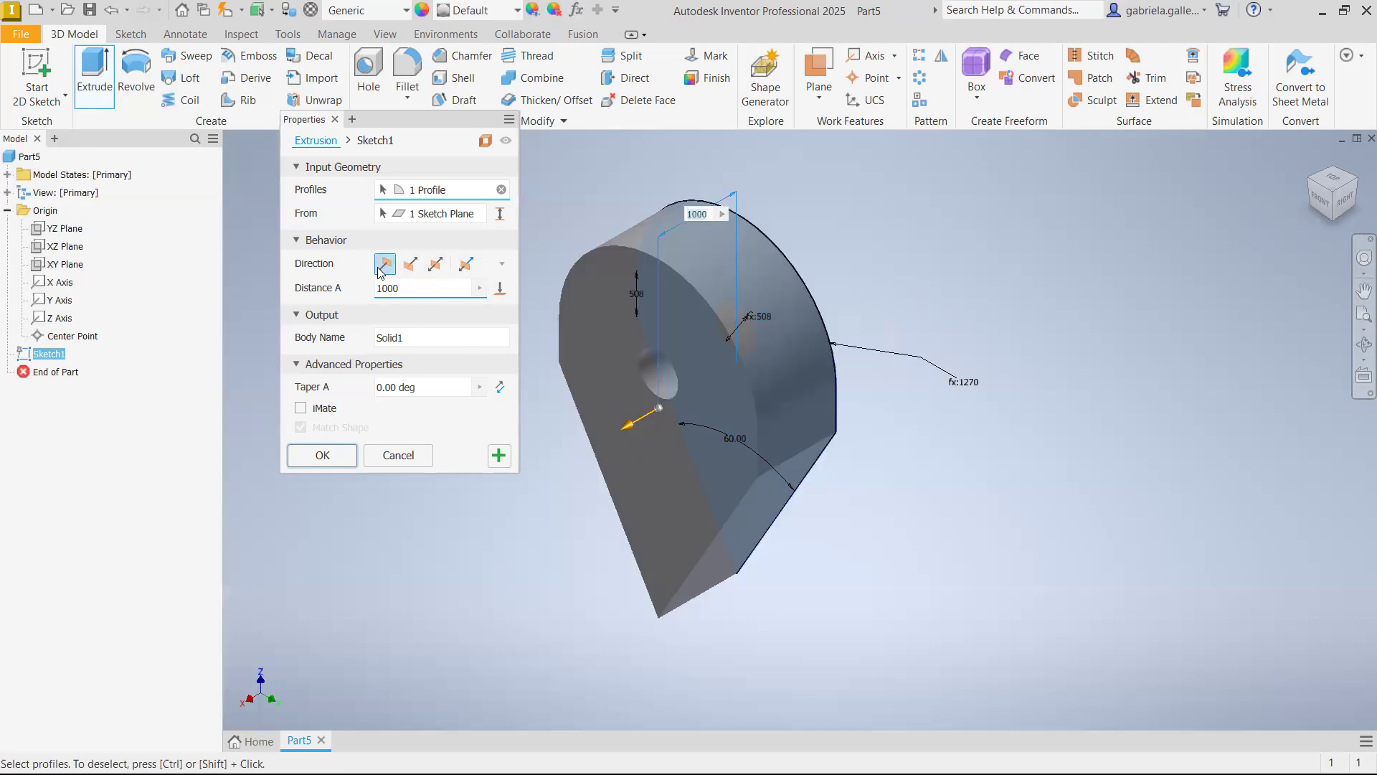
left_click(419, 267)
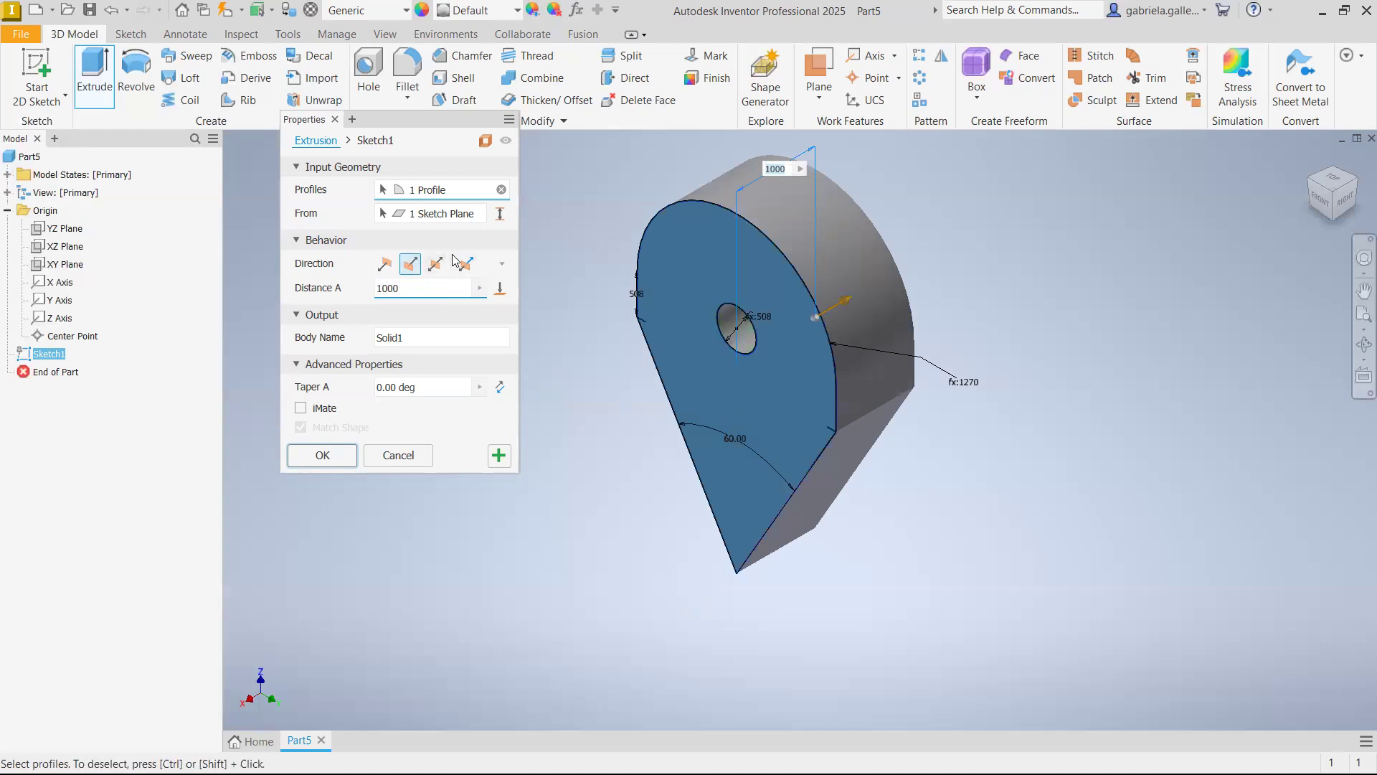
left_click(441, 271)
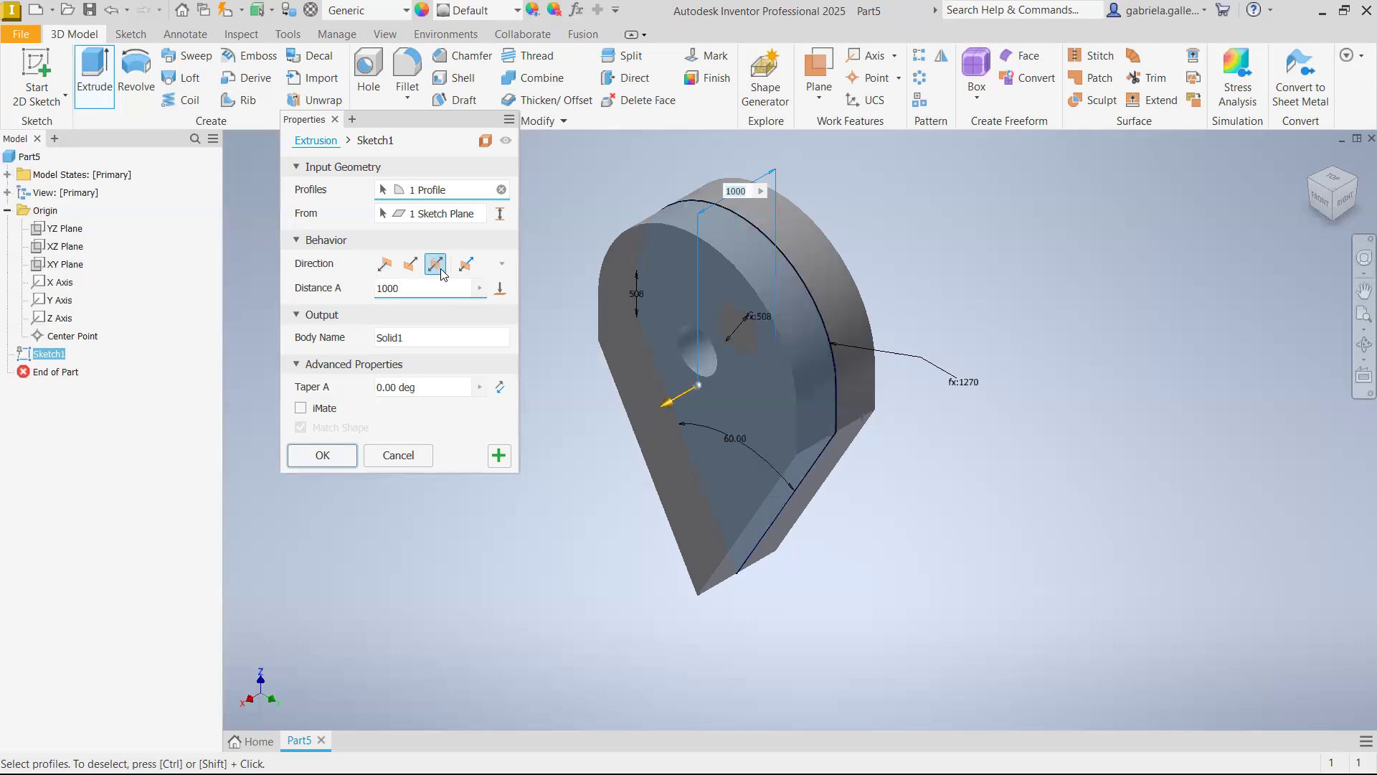
type("1500")
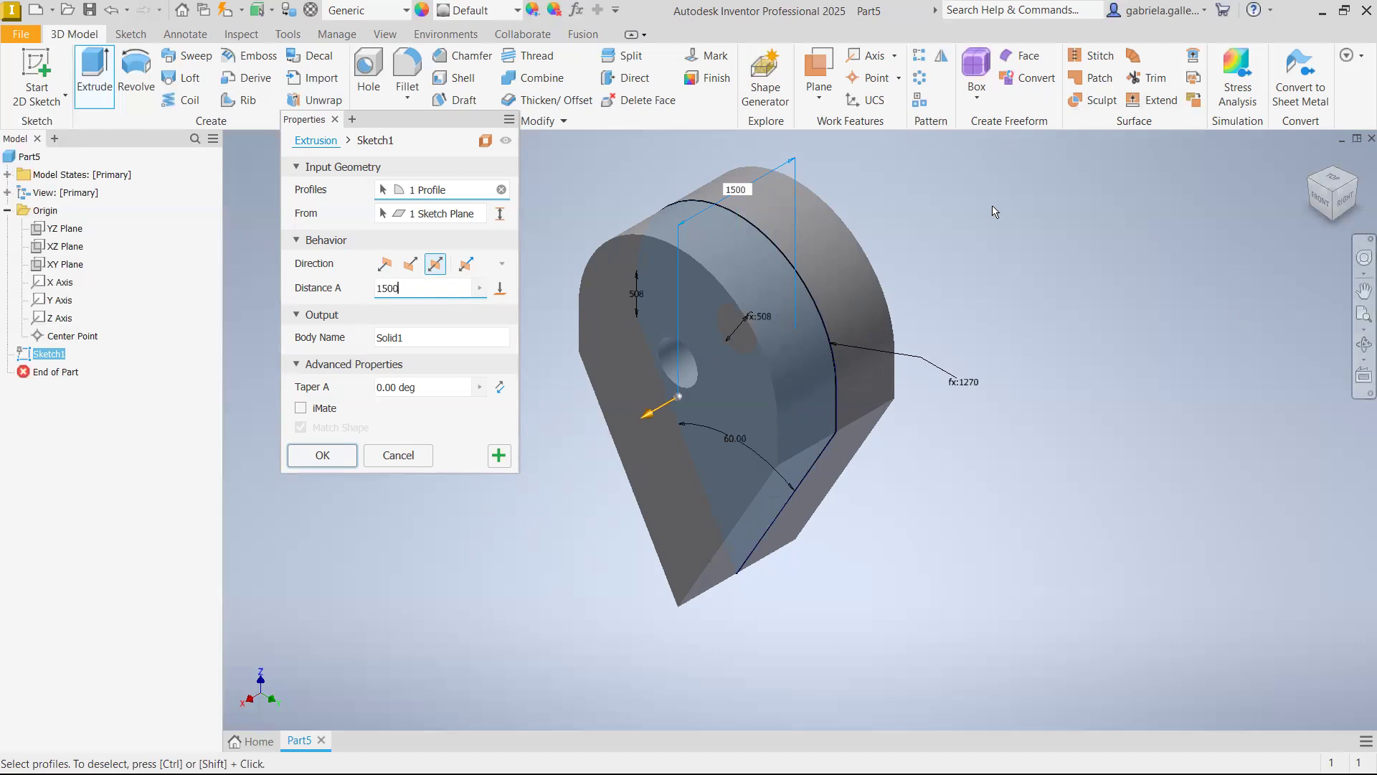
Try an asymmetric extrusion with distances of 1000 mm and 2000 mm, and swap its two sides
left_click(465, 264)
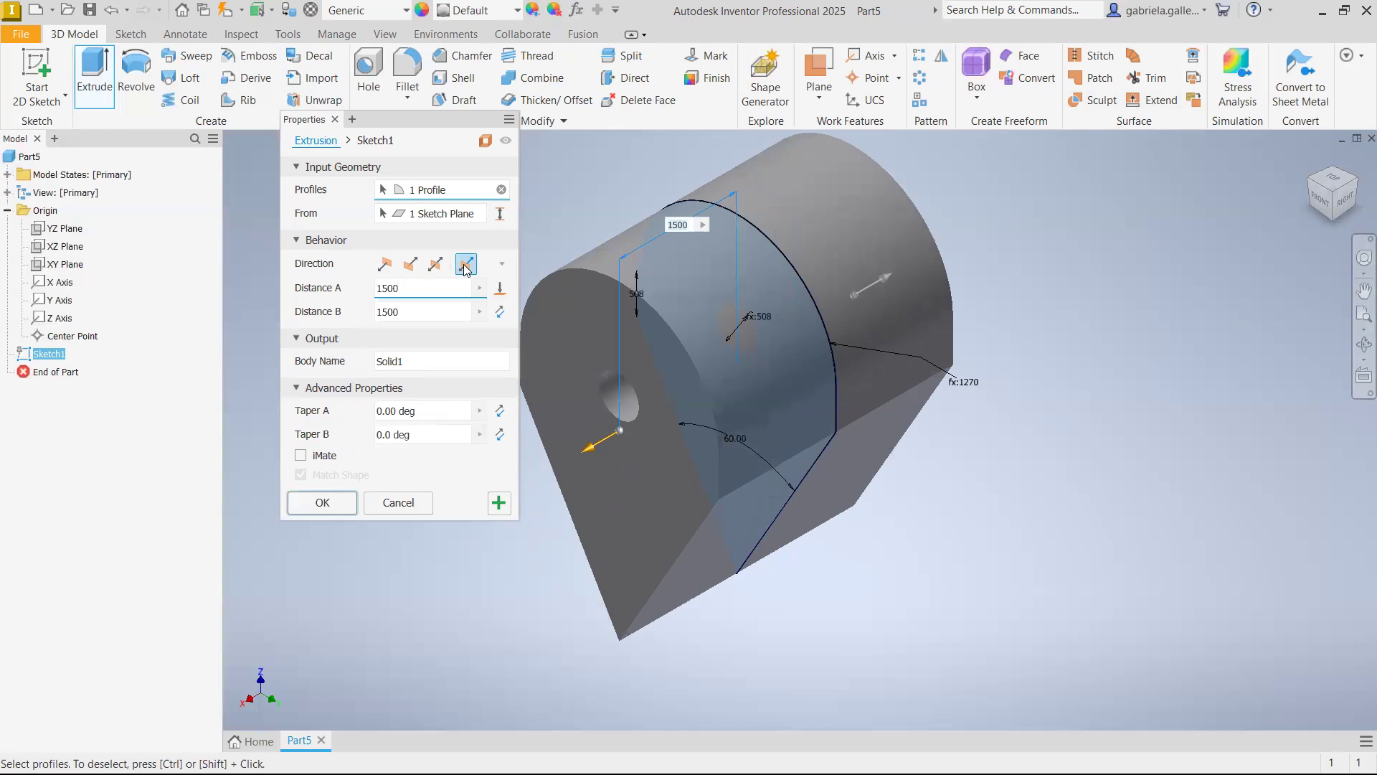
left_click(410, 290)
type("1000")
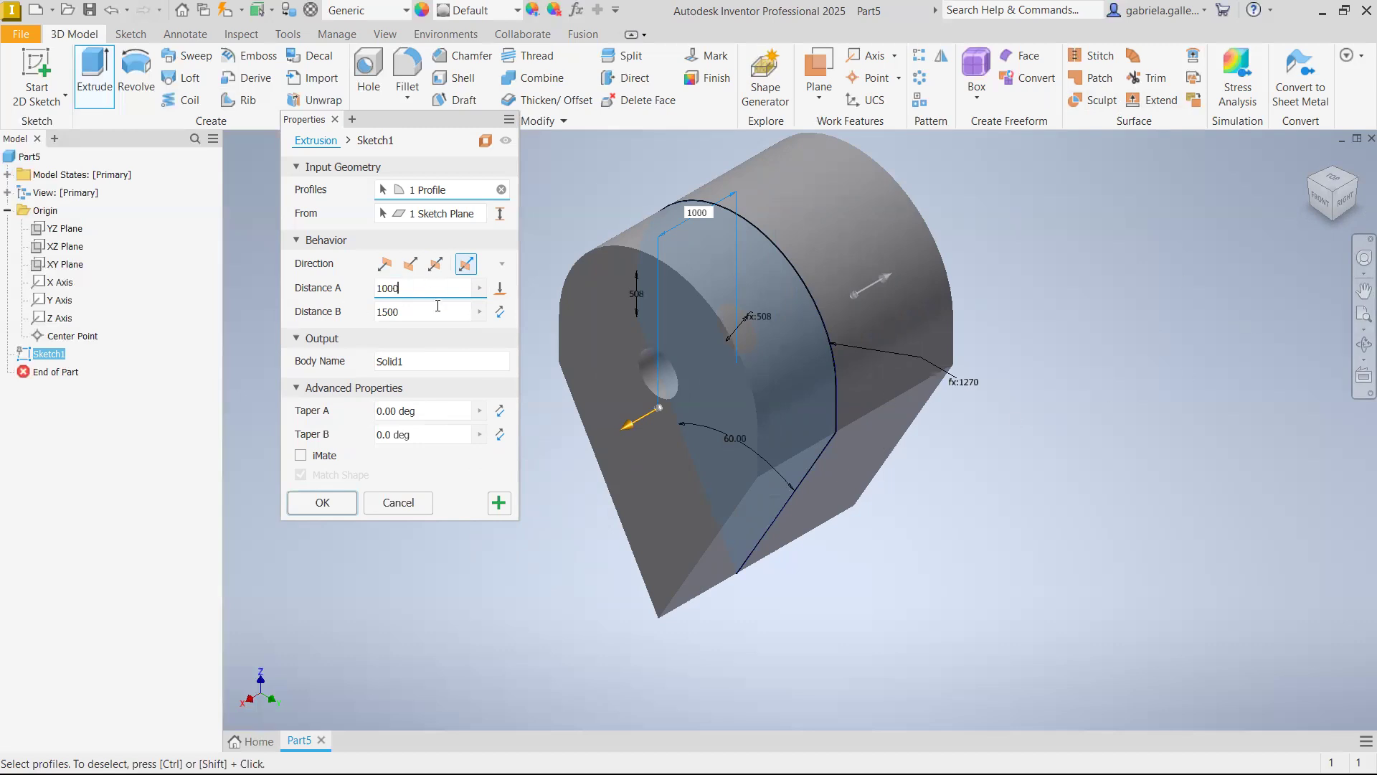
left_click_drag(438, 309, 325, 321)
type("2000")
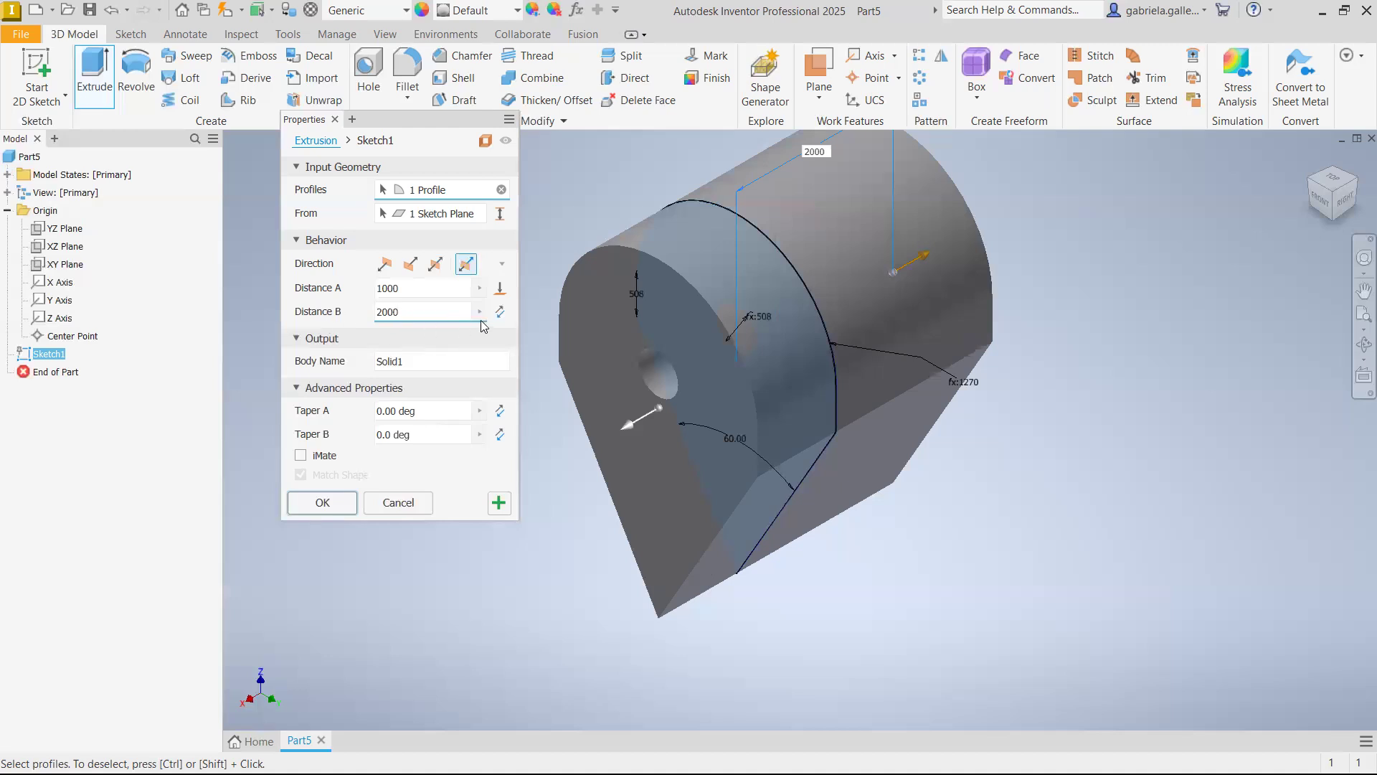
left_click(500, 311)
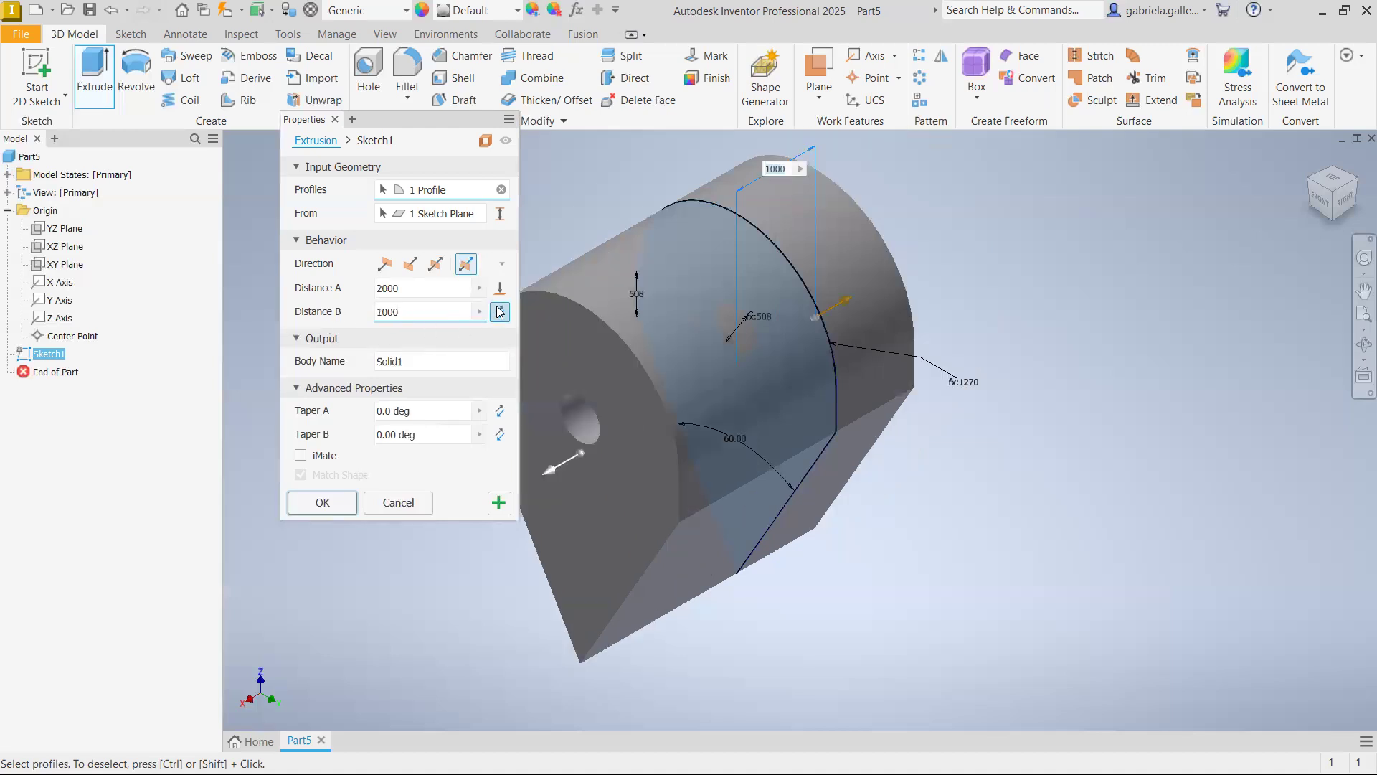
Make the extrusion symmetric about the sketch plane with a distance of 1000 mm and create the solid
left_click(436, 264)
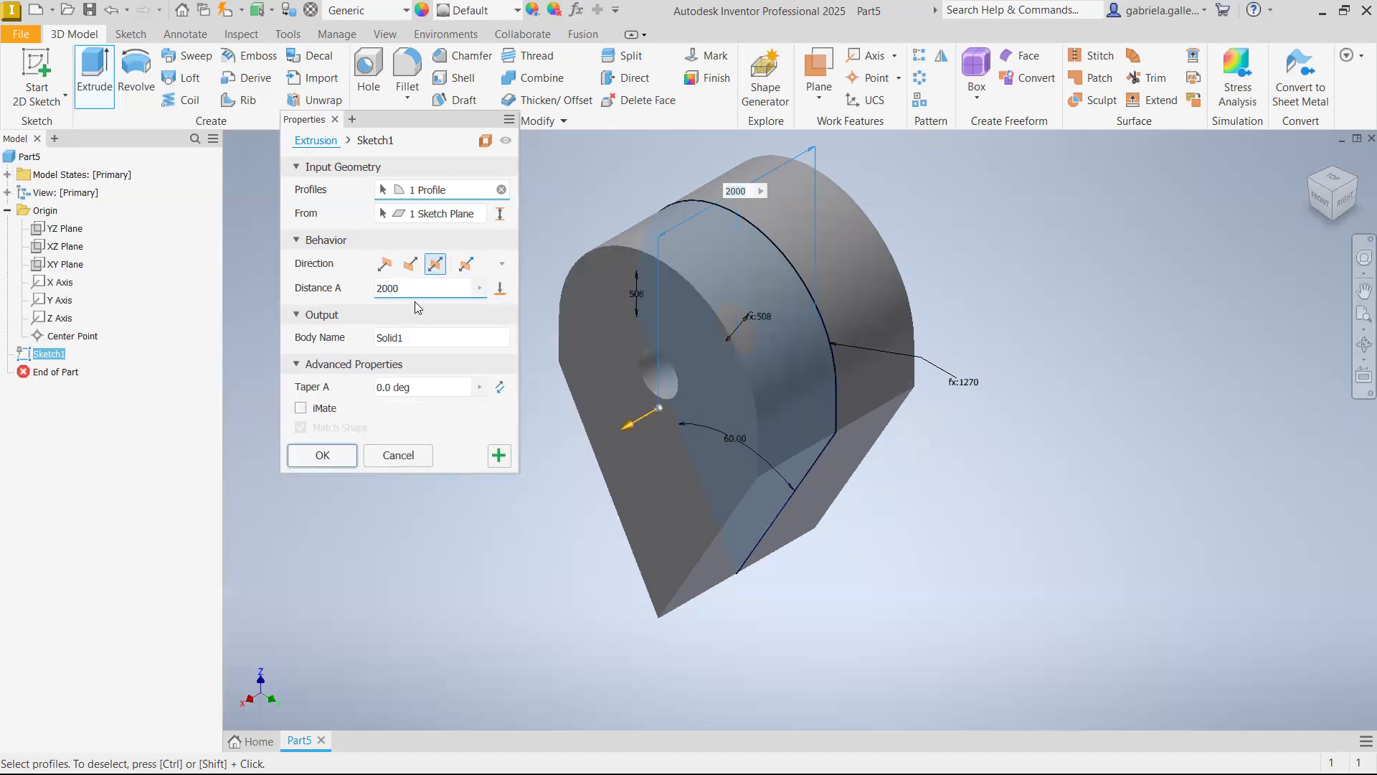
double_click(418, 289)
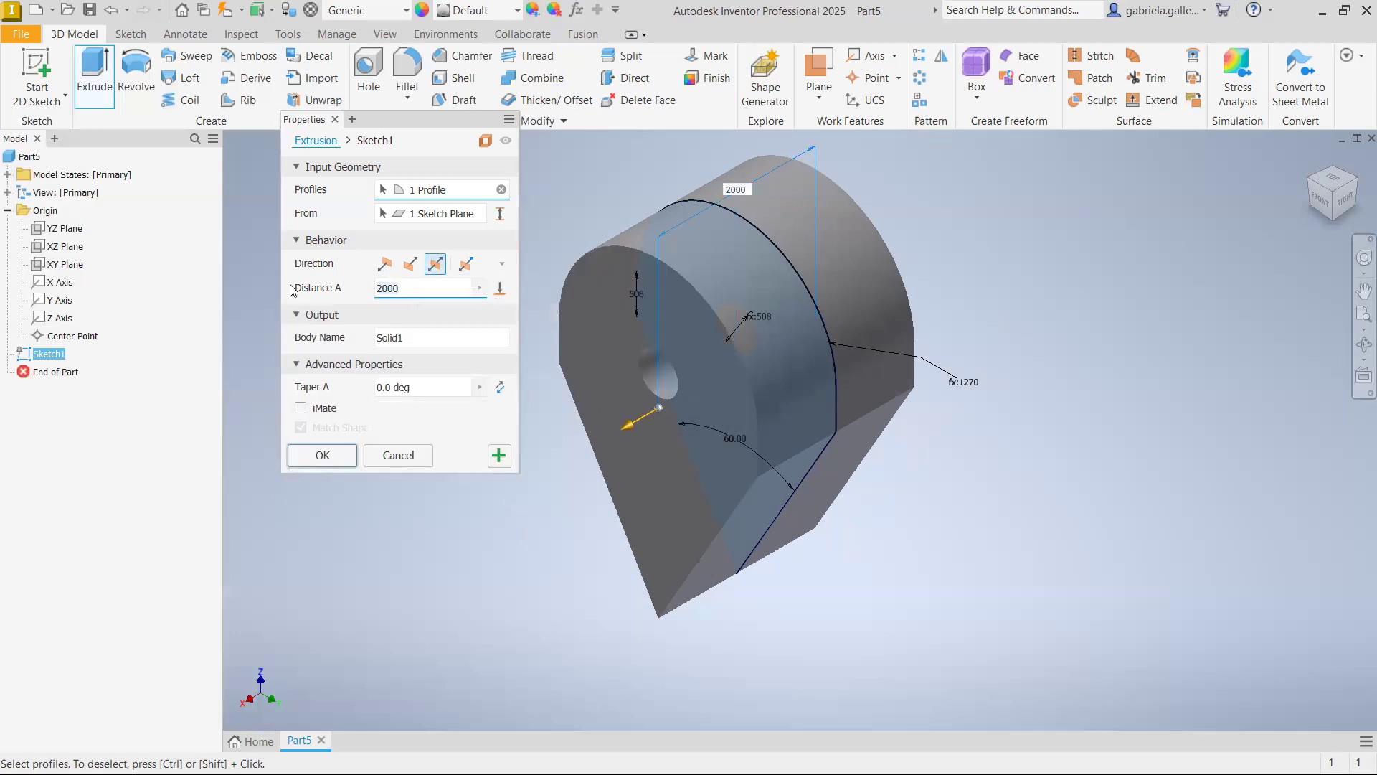
type("1000")
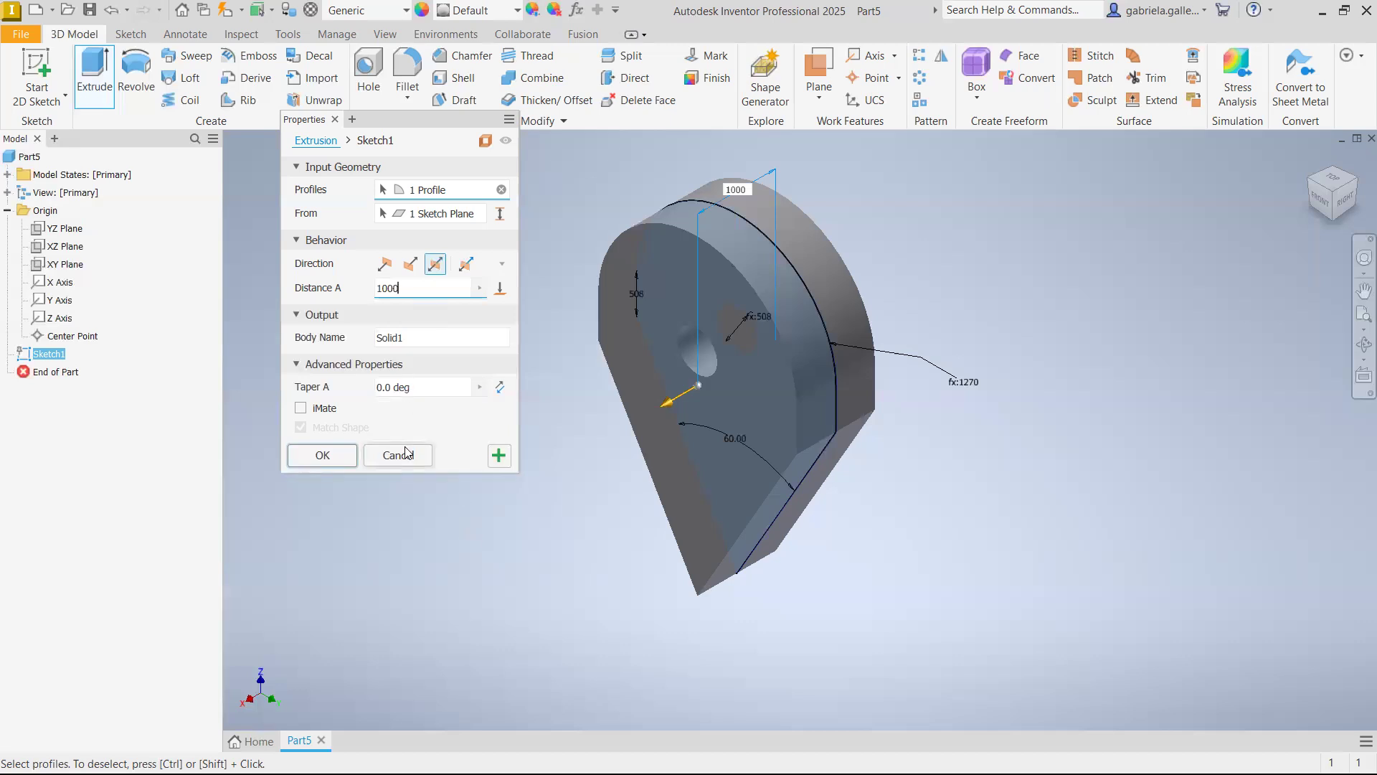
left_click(338, 456)
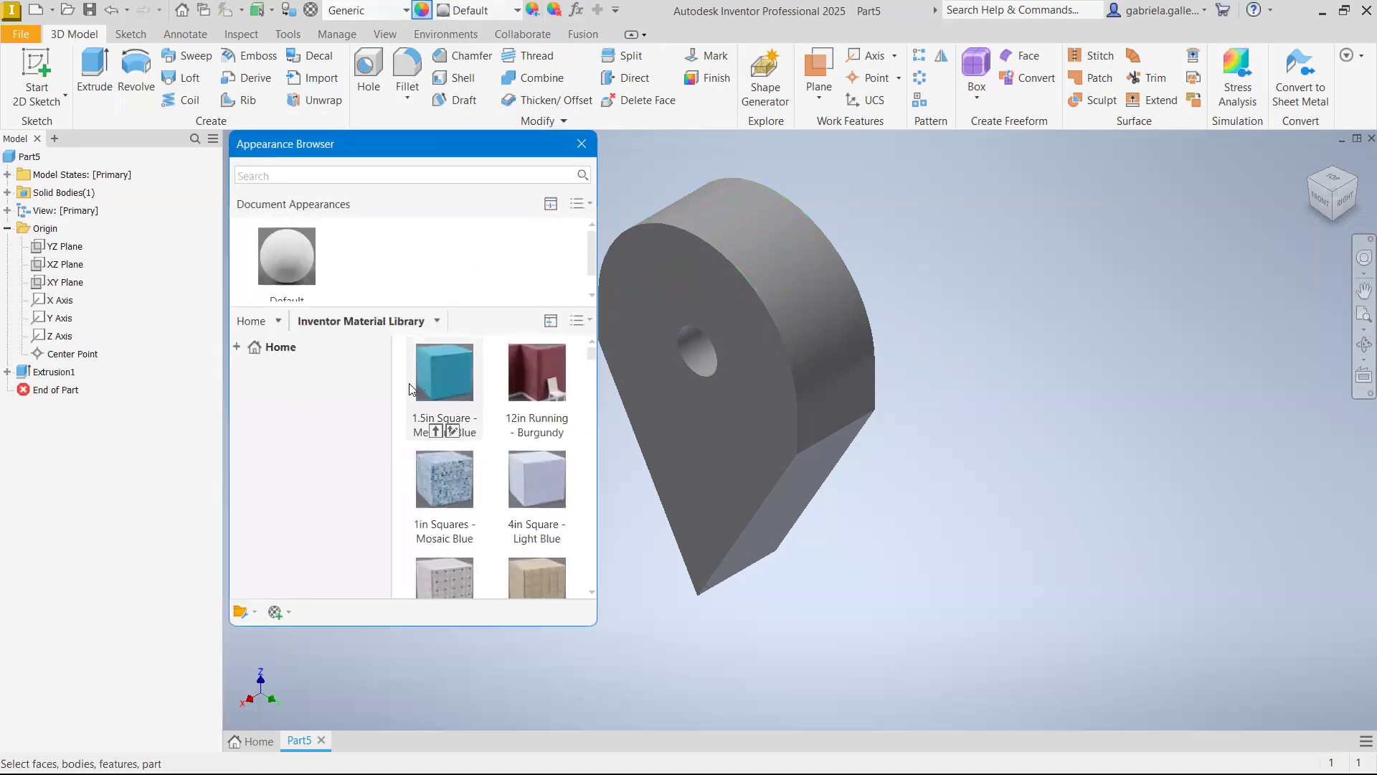
Assign the Silver material to the part and change its appearance to Smooth - Yellow
left_click(592, 140)
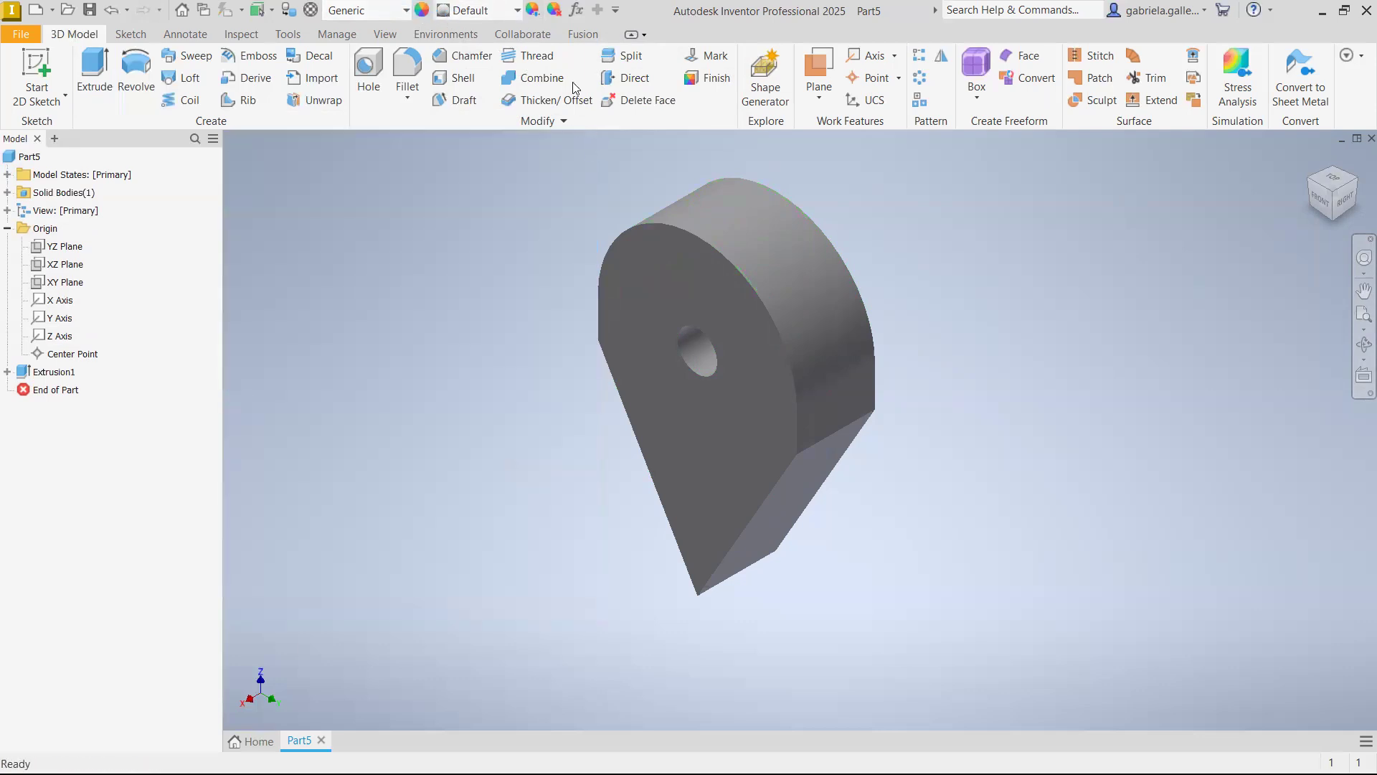
left_click(407, 10)
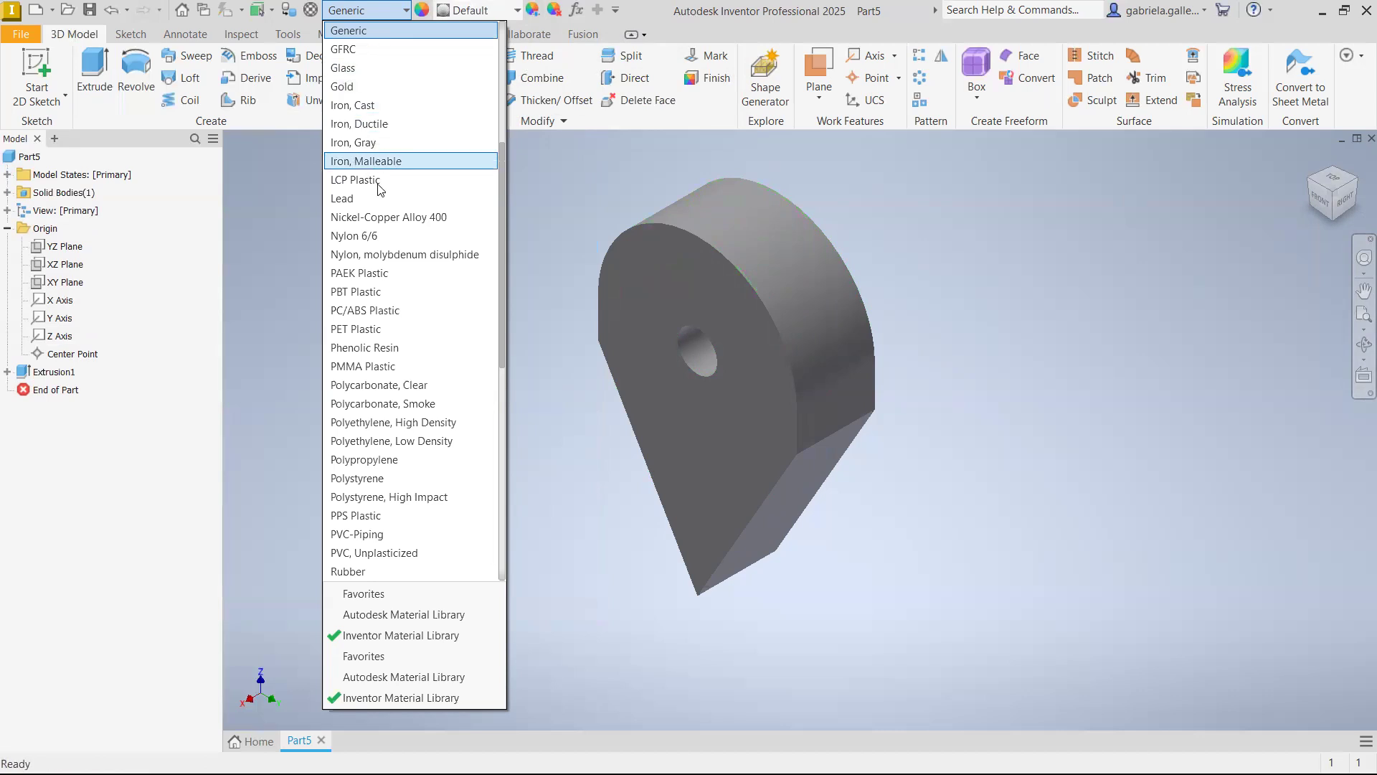
scroll(377, 535, "down", 2)
left_click(365, 533)
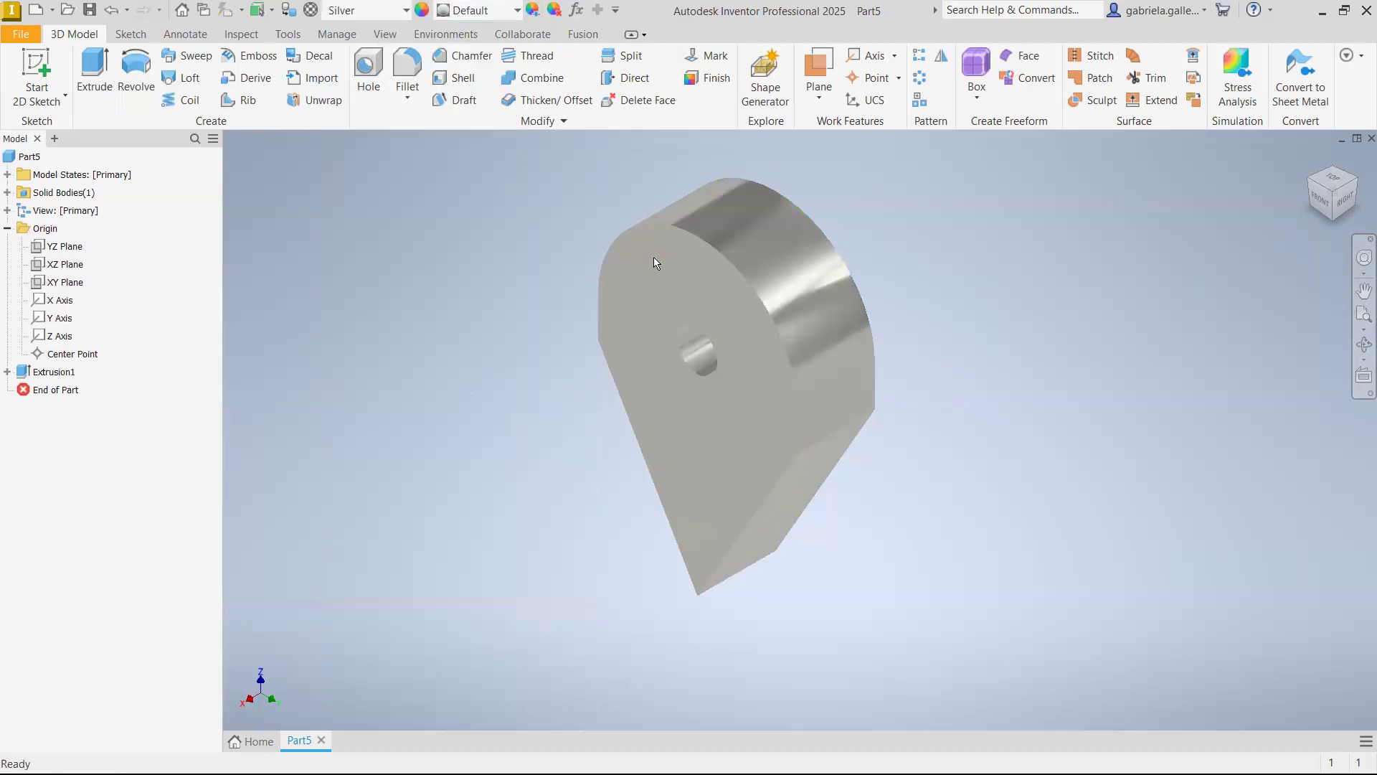
left_click(518, 10)
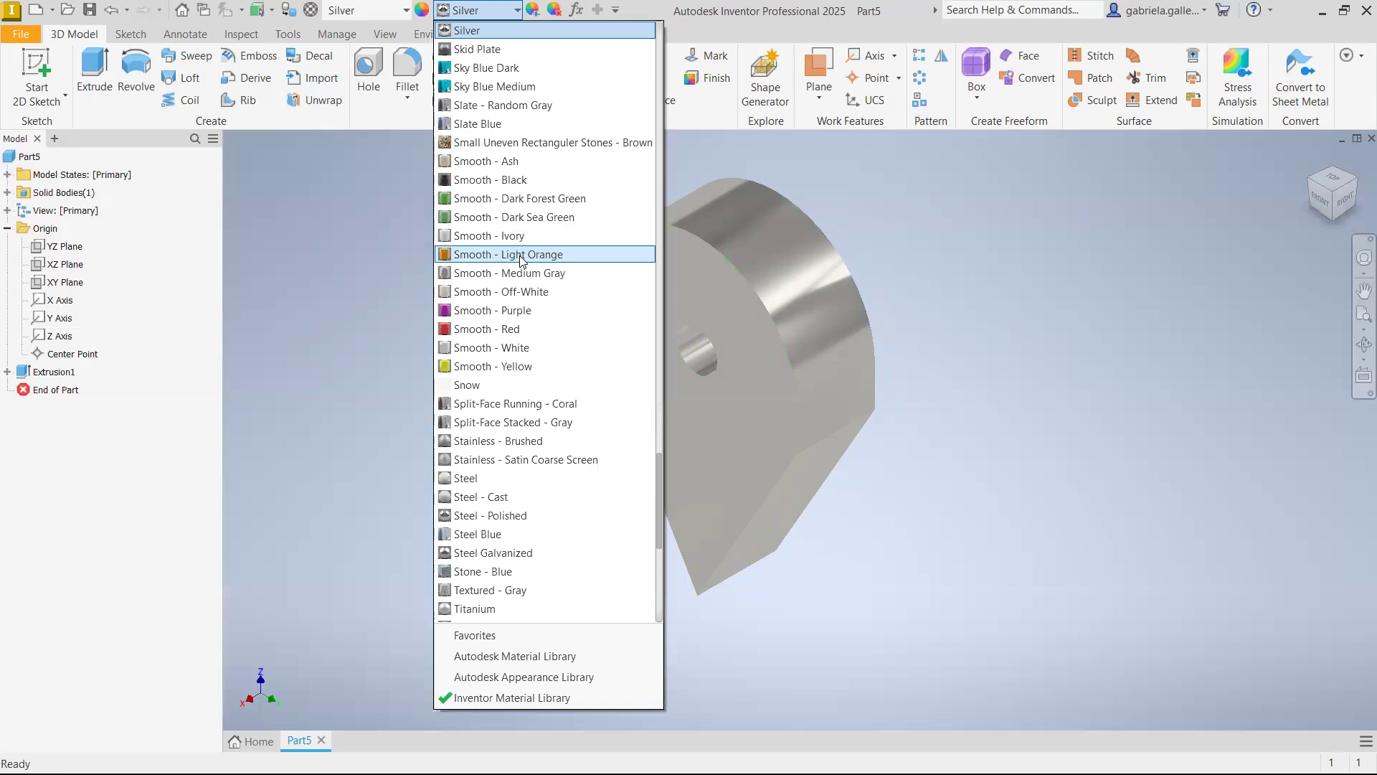
left_click(514, 367)
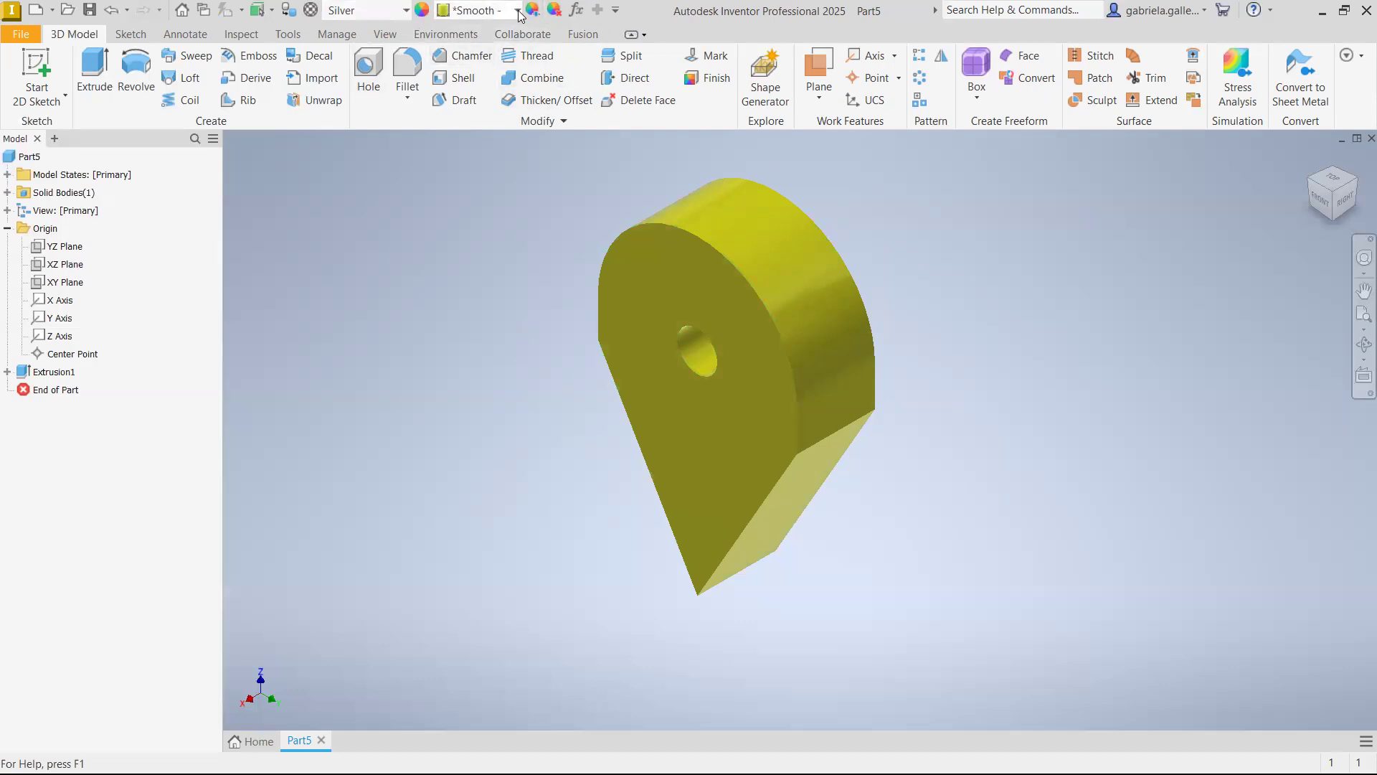
Look through the available appearances in the Inventor Material Library without choosing another one
left_click(517, 10)
scroll(538, 438, "down", 3)
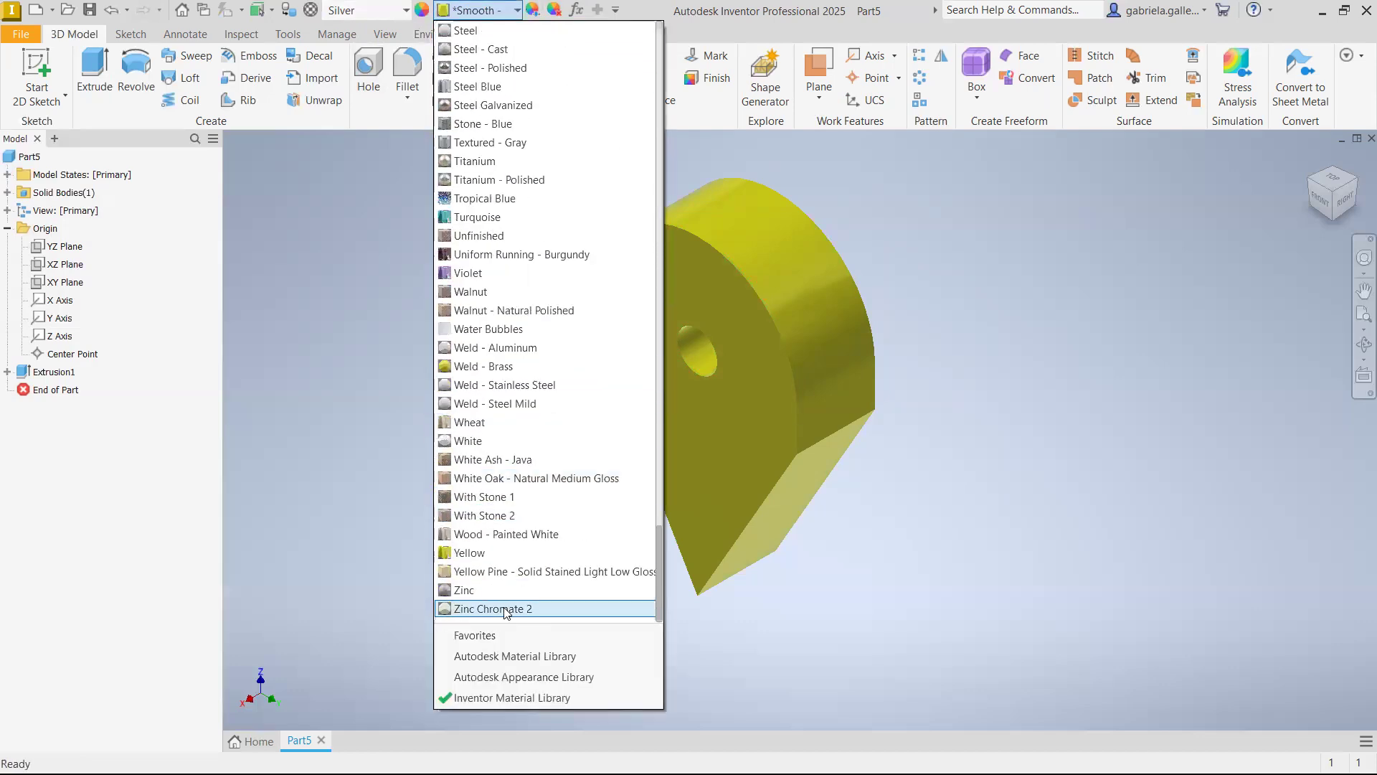
scroll(563, 380, "up", 3)
scroll(563, 380, "up", 3)
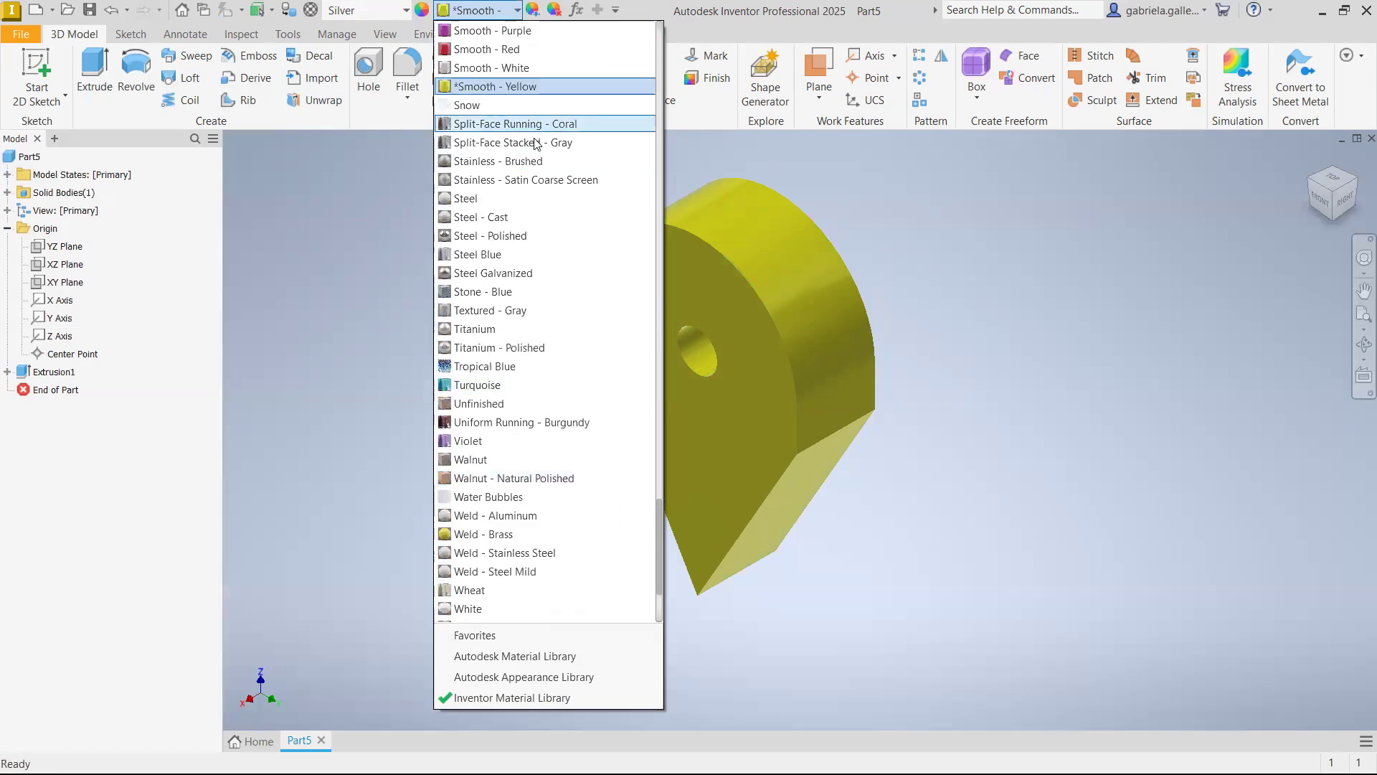
scroll(552, 309, "up", 10)
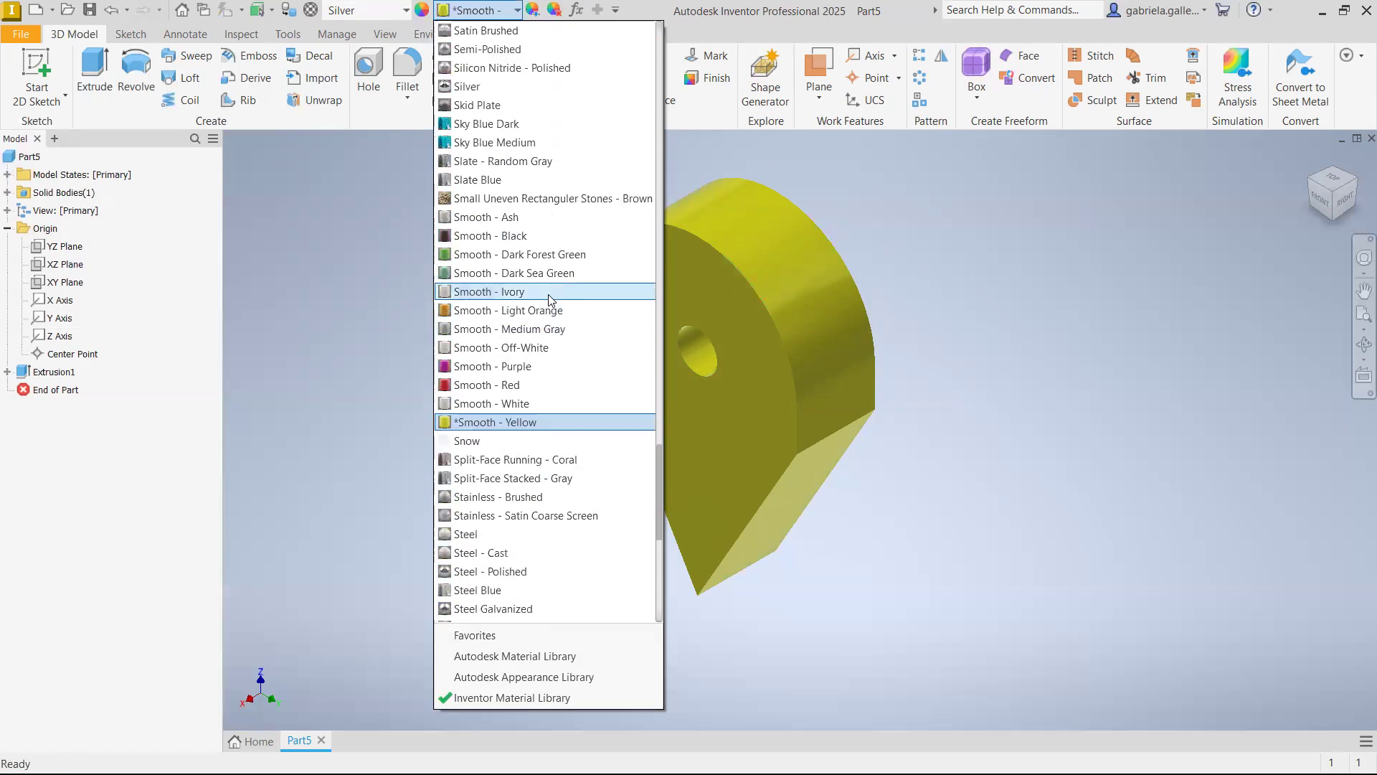
scroll(516, 172, "up", 1)
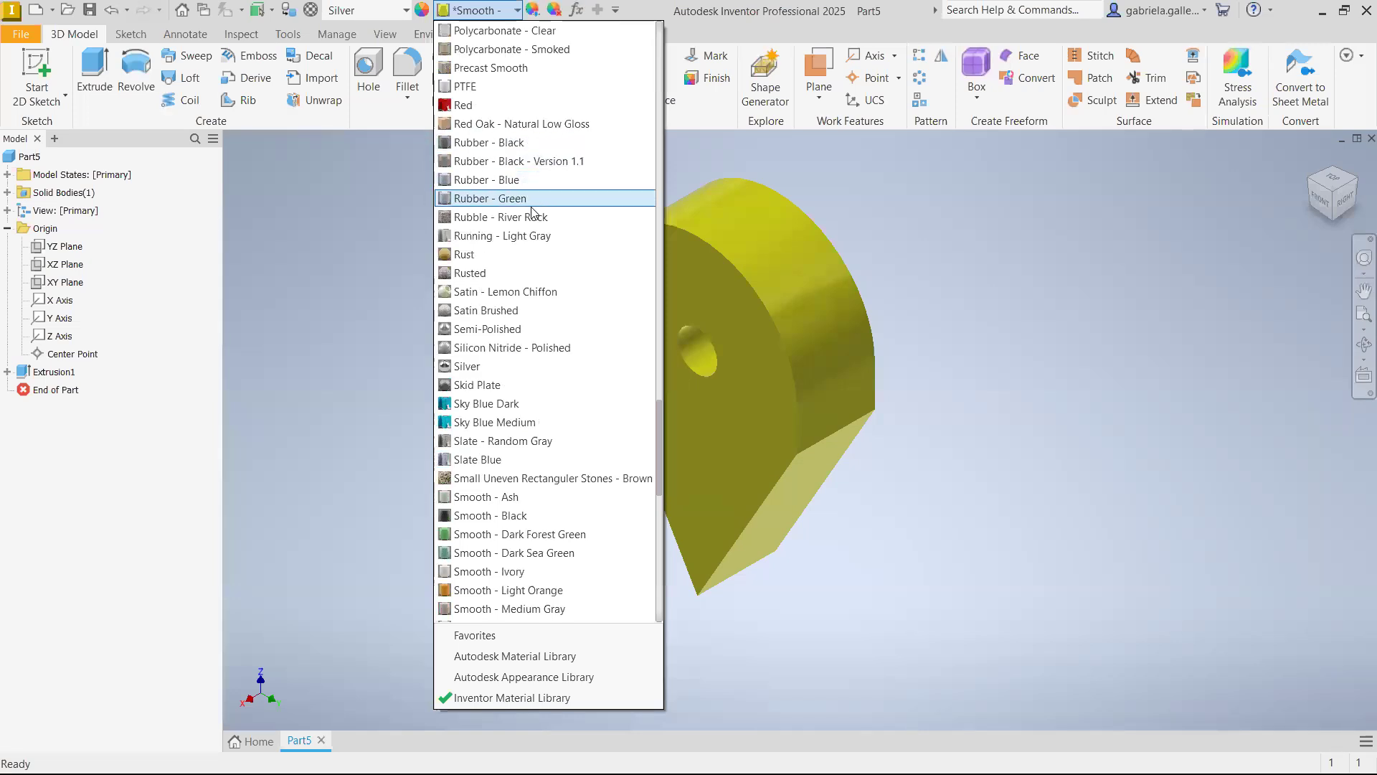
left_click(330, 280)
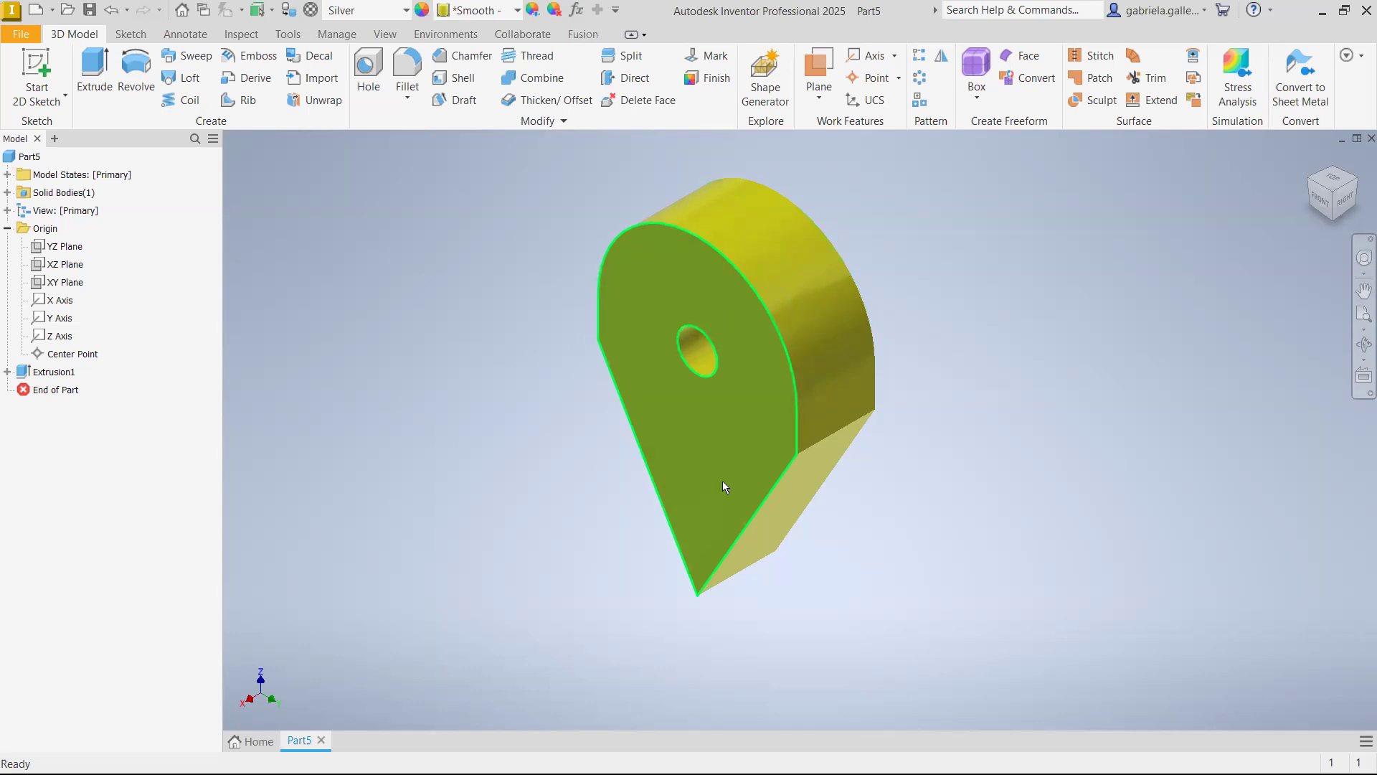
Open the sketch beneath the extrusion feature for editing
mouse_move(722, 480)
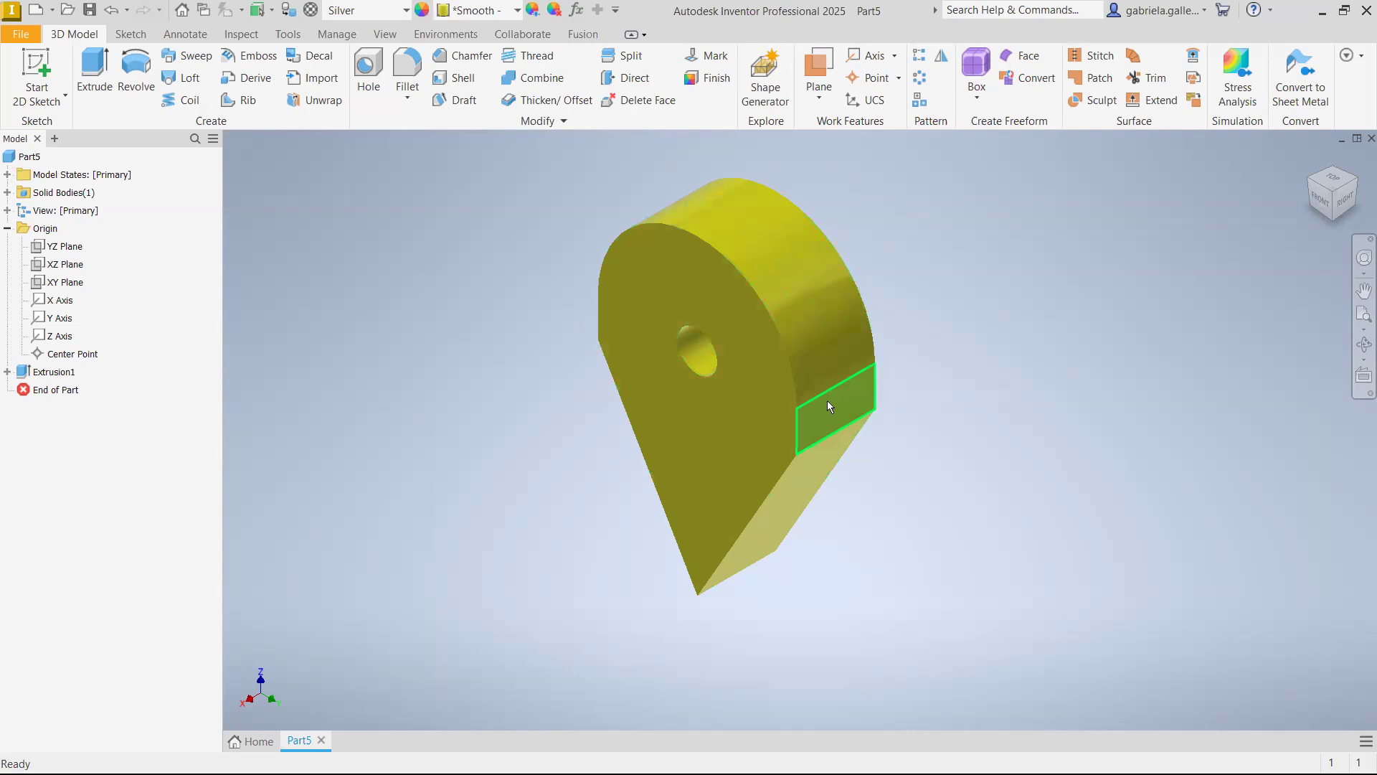
mouse_move(827, 406)
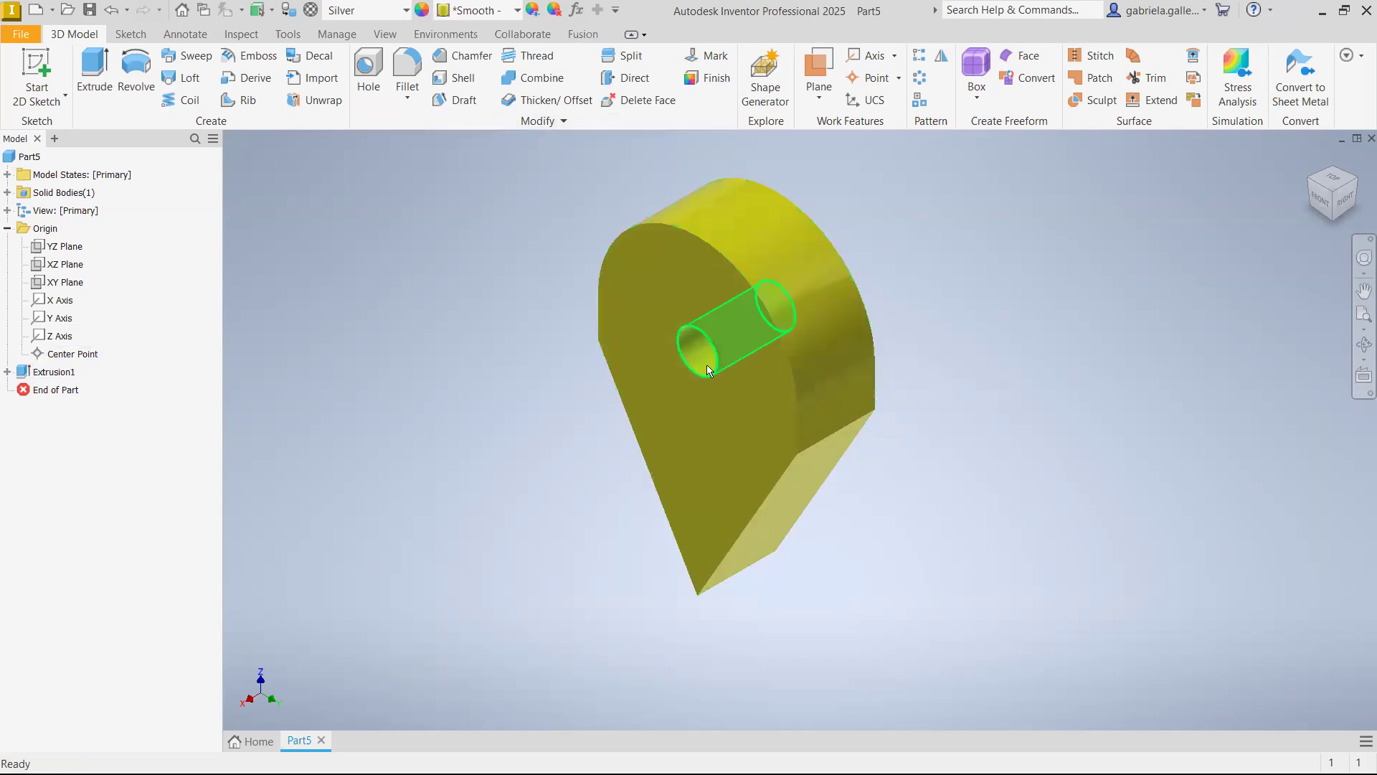
mouse_move(729, 387)
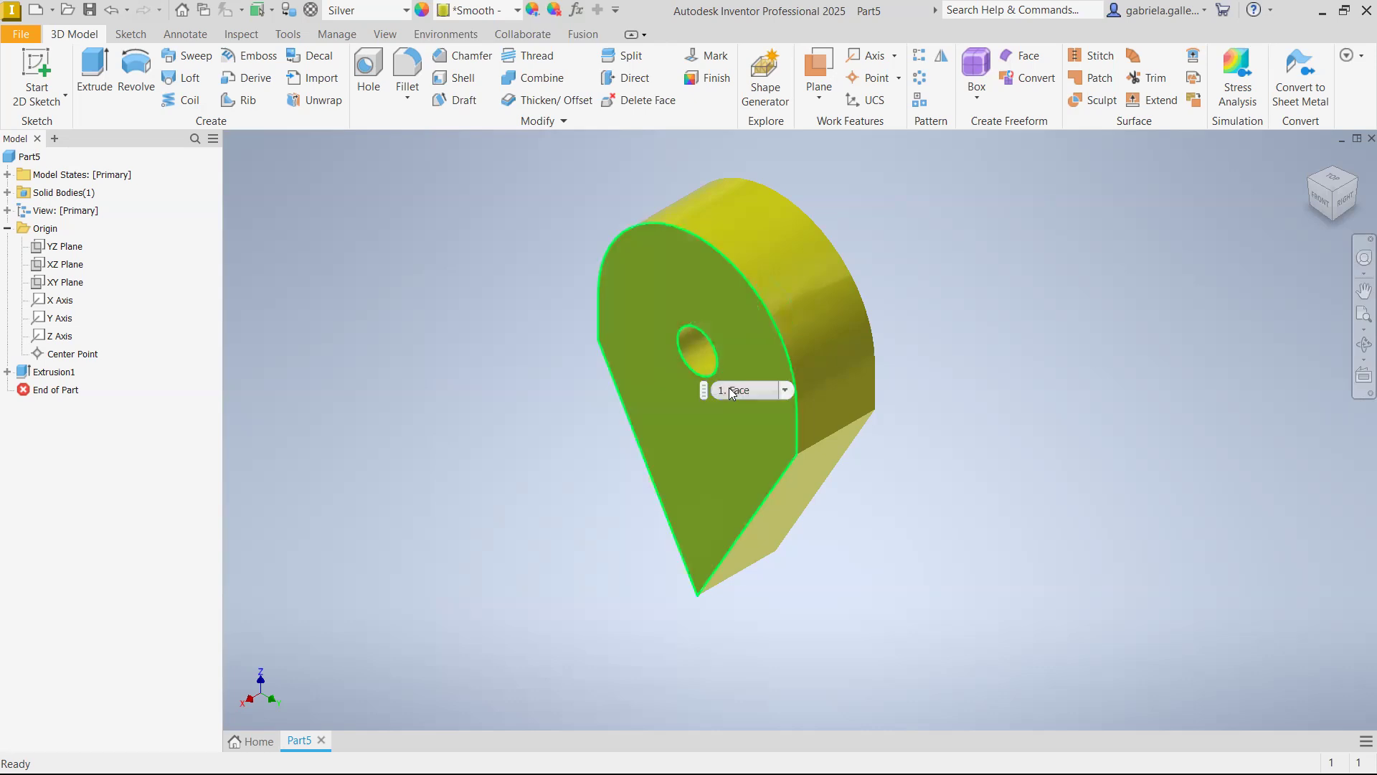
left_click(8, 374)
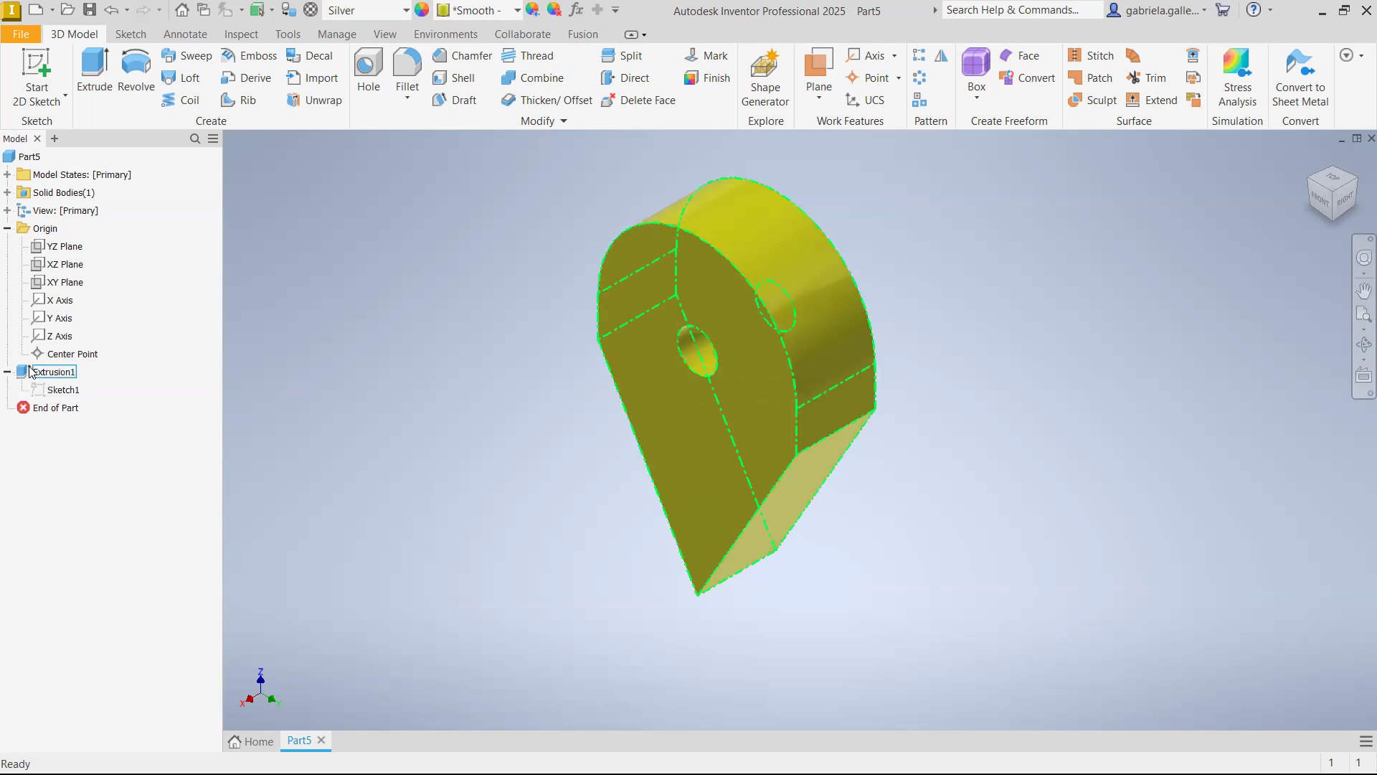
left_click(64, 391)
right_click(61, 394)
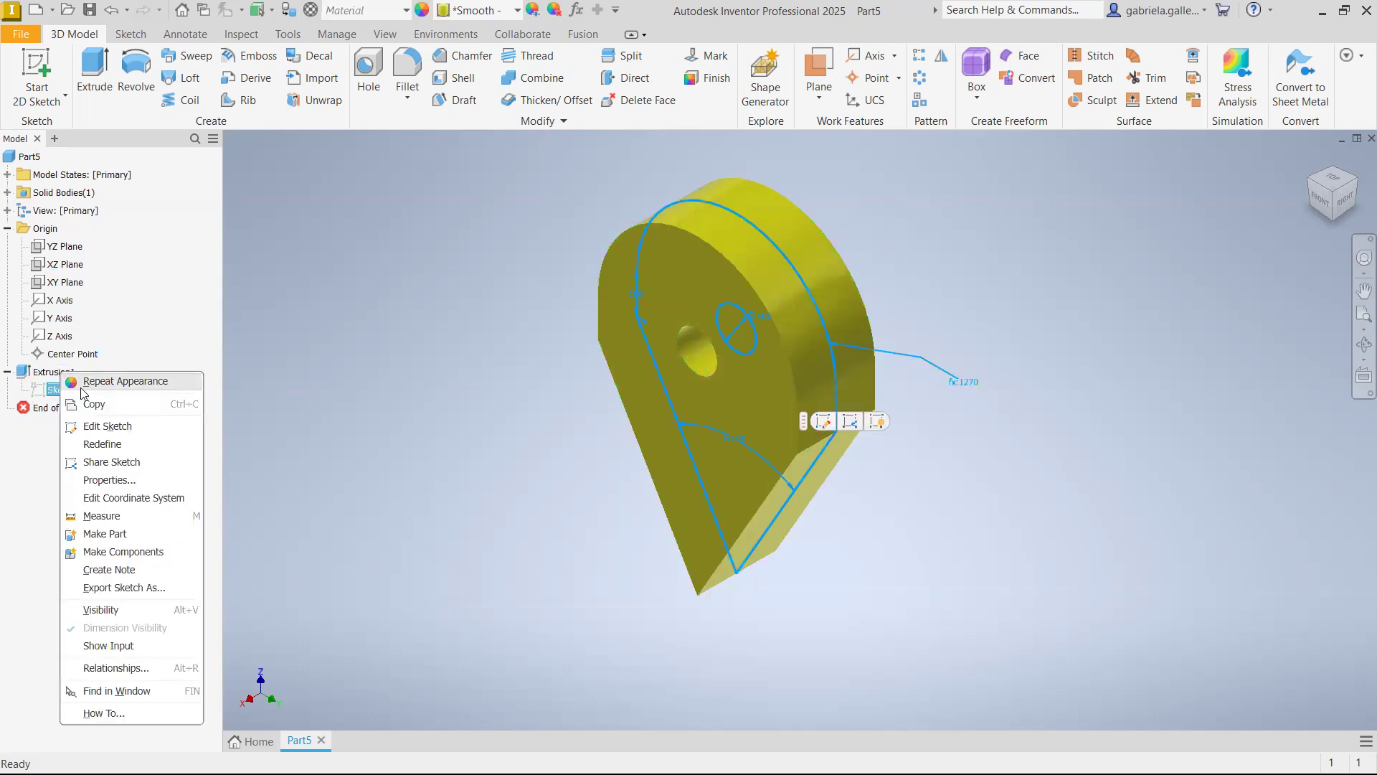
left_click(823, 424)
left_click(822, 424)
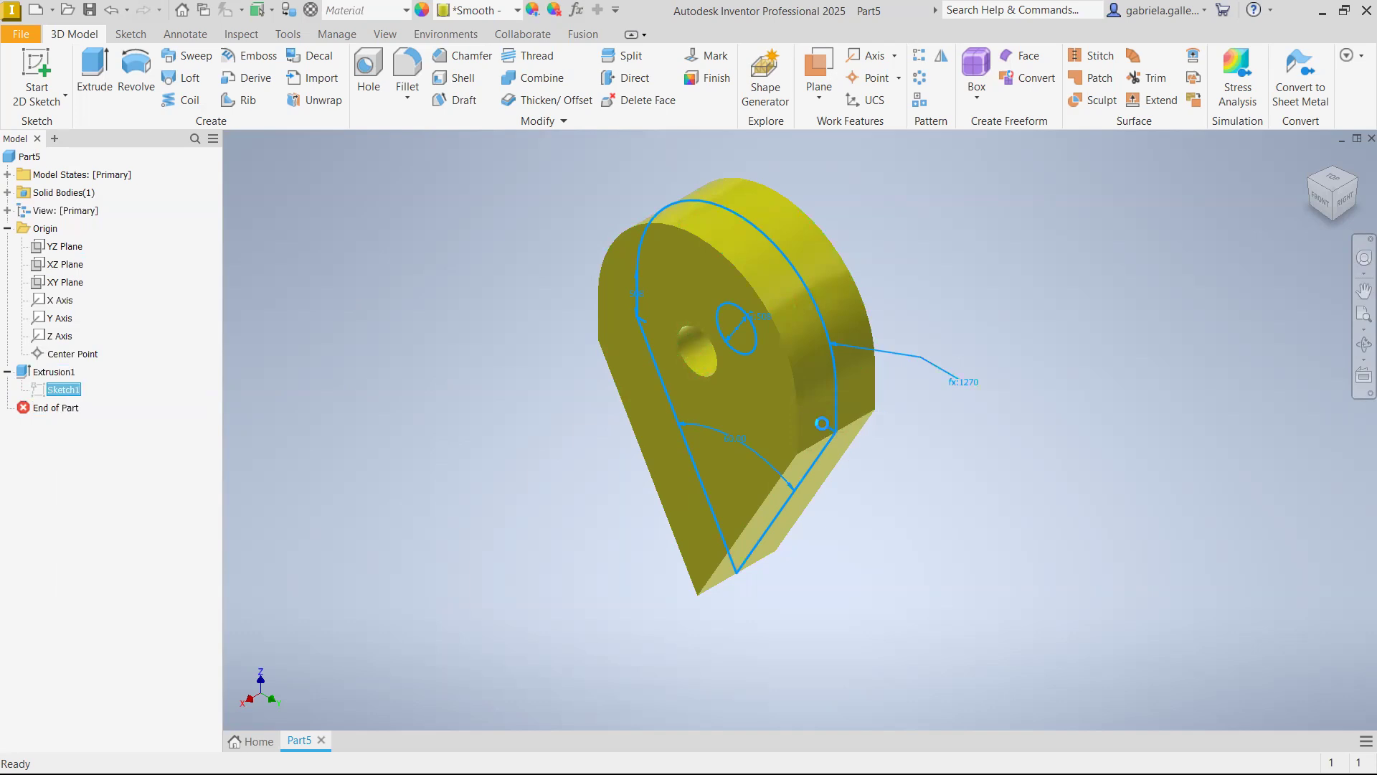
Set the length of the profile's left vertical edge to 15 in and finish the sketch
scroll(651, 408, "up", 3)
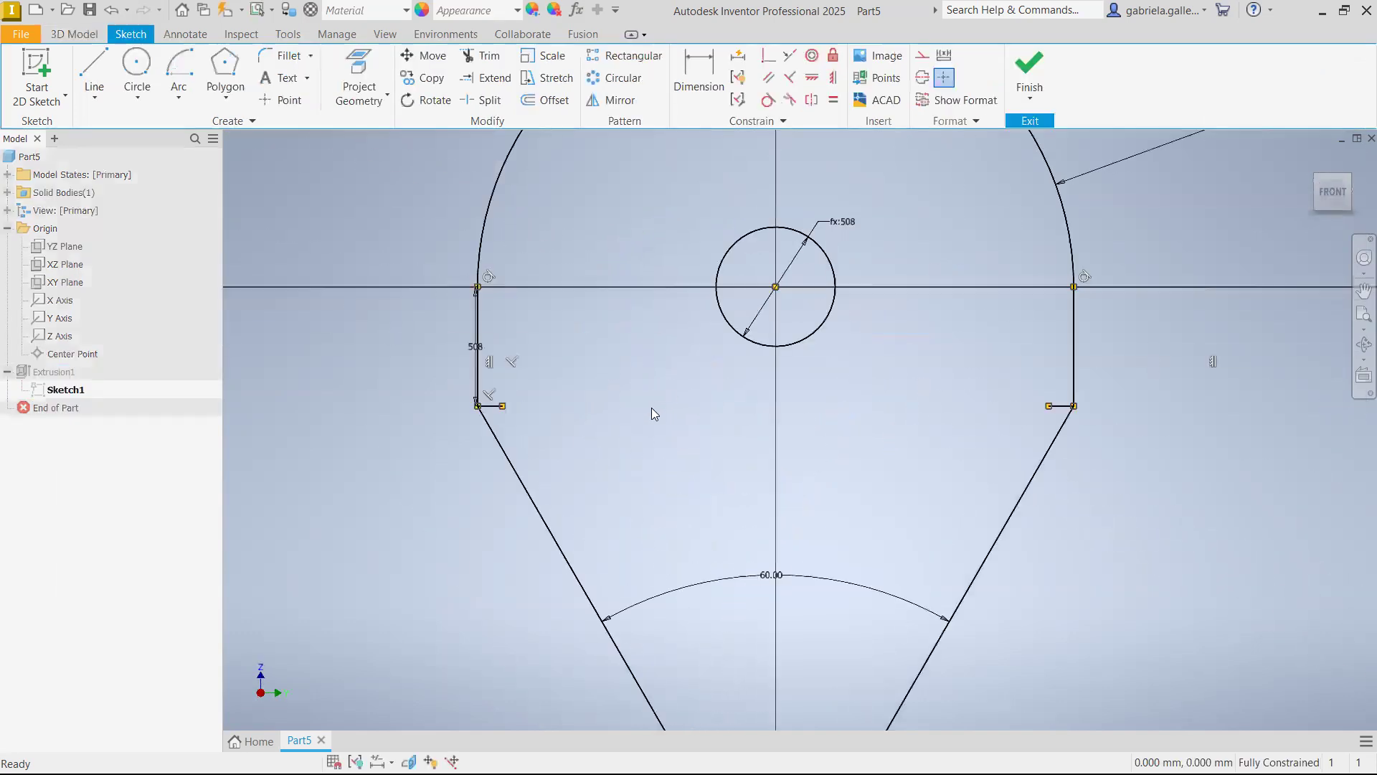
scroll(656, 388, "down", 2)
scroll(559, 384, "up", 3)
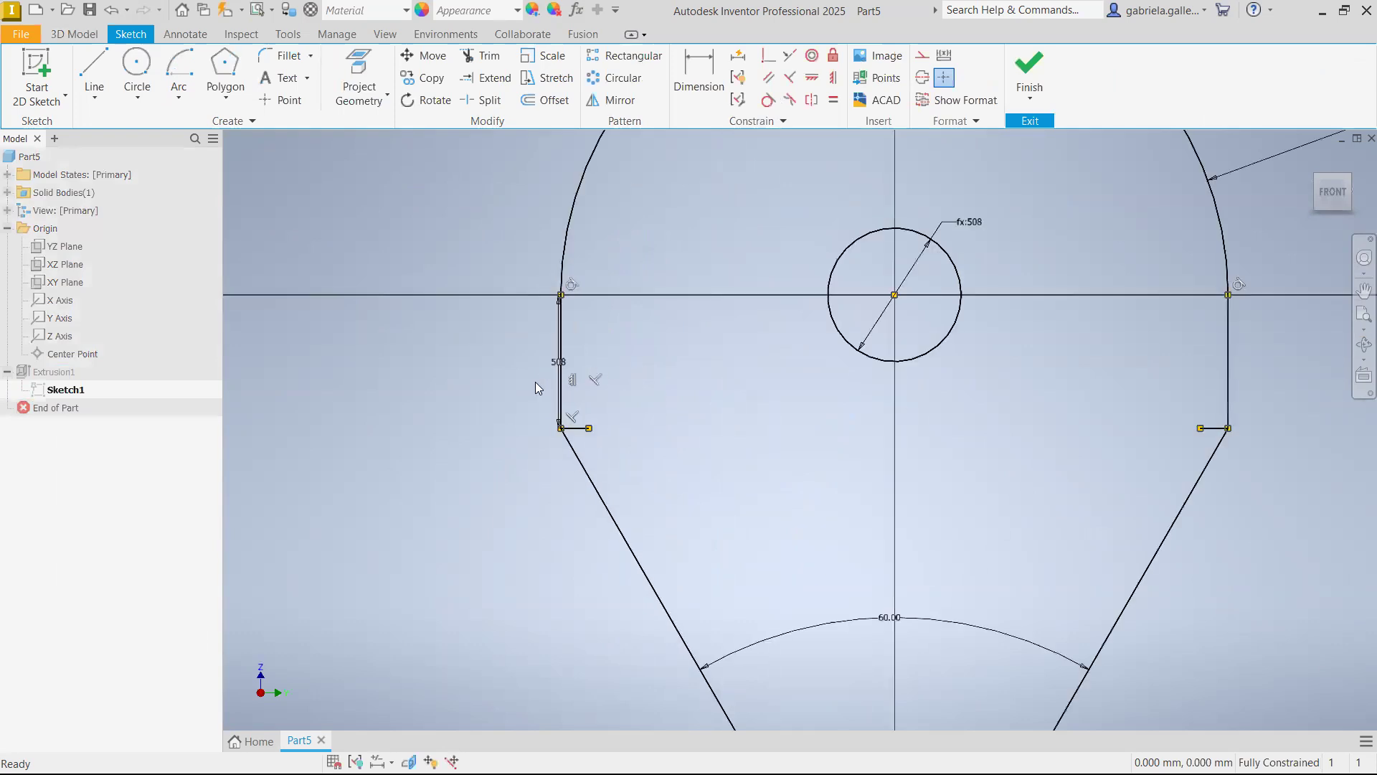
scroll(864, 330, "down", 3)
scroll(897, 350, "up", 3)
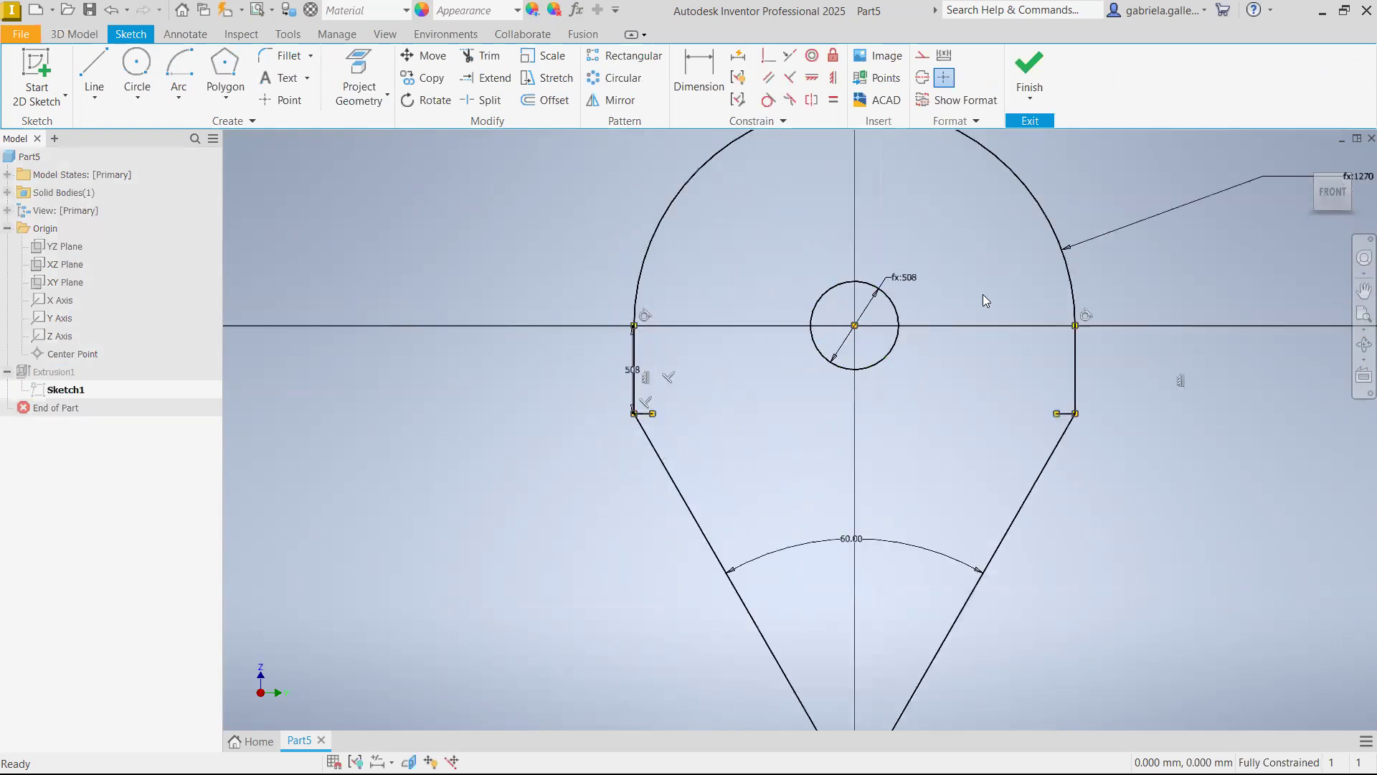
scroll(1004, 310, "down", 2)
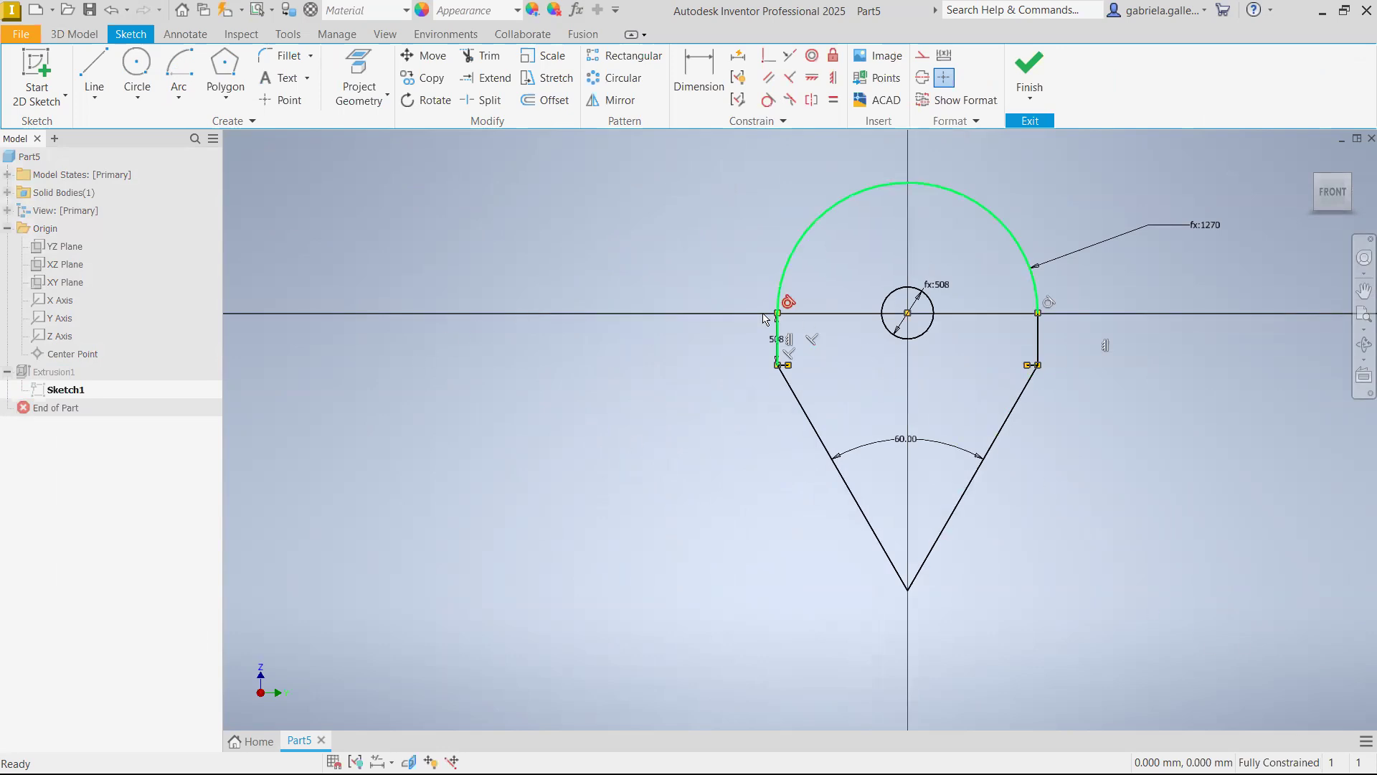
scroll(777, 339, "up", 6)
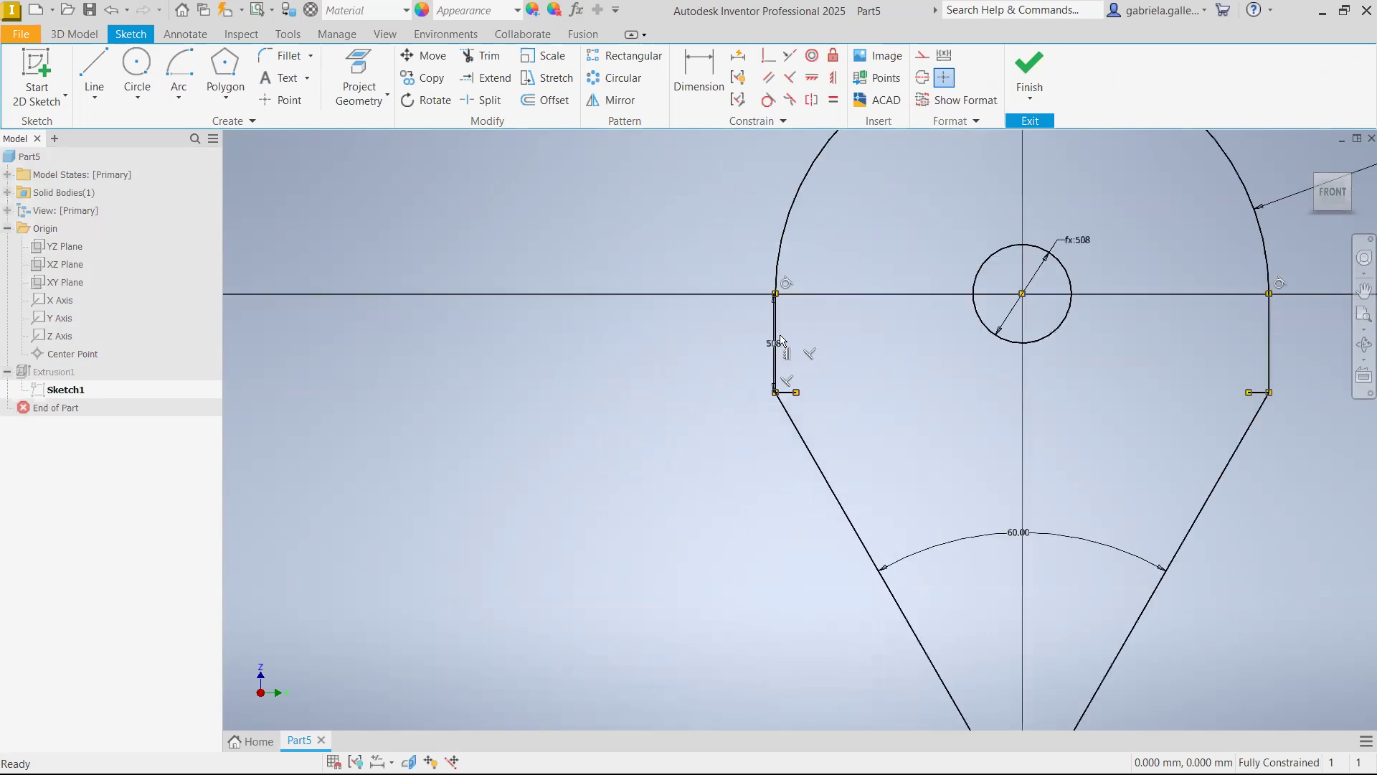
double_click(769, 354)
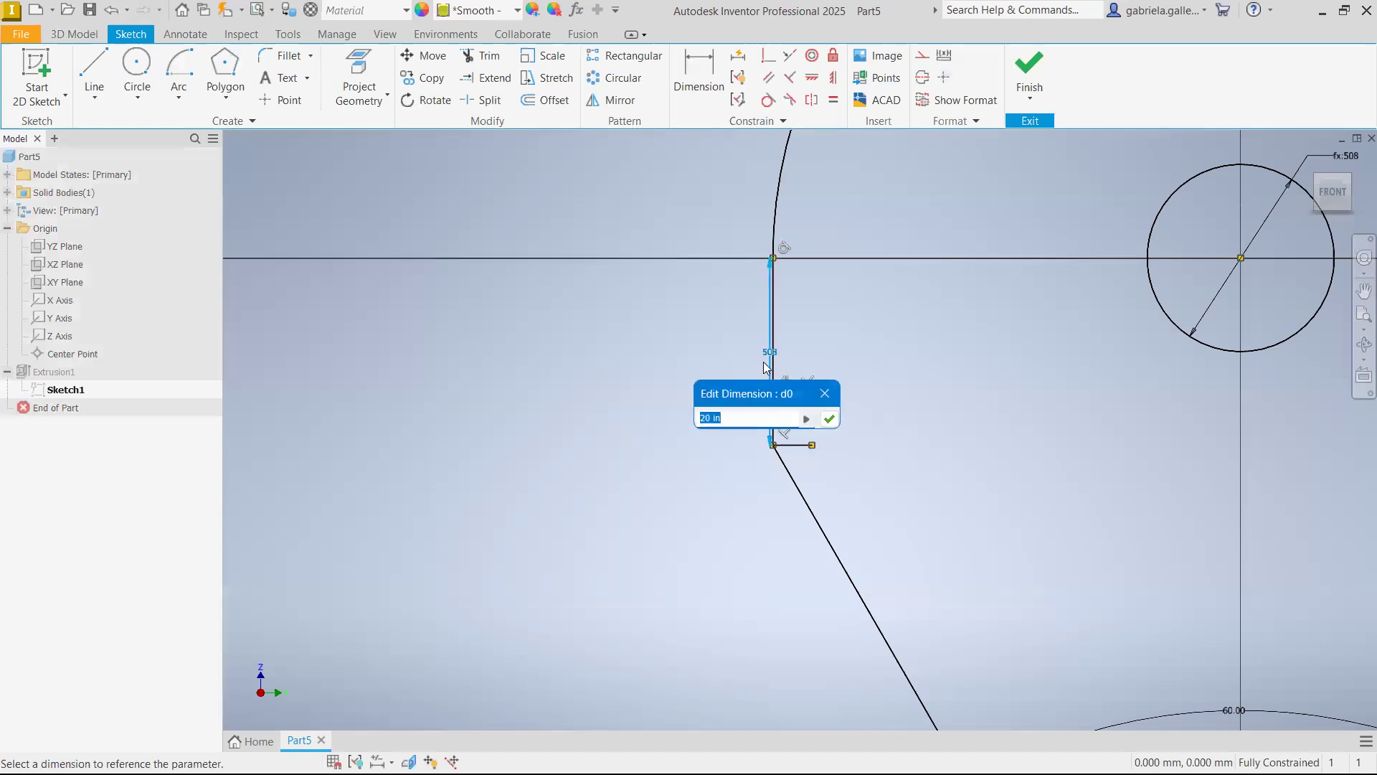
type("15")
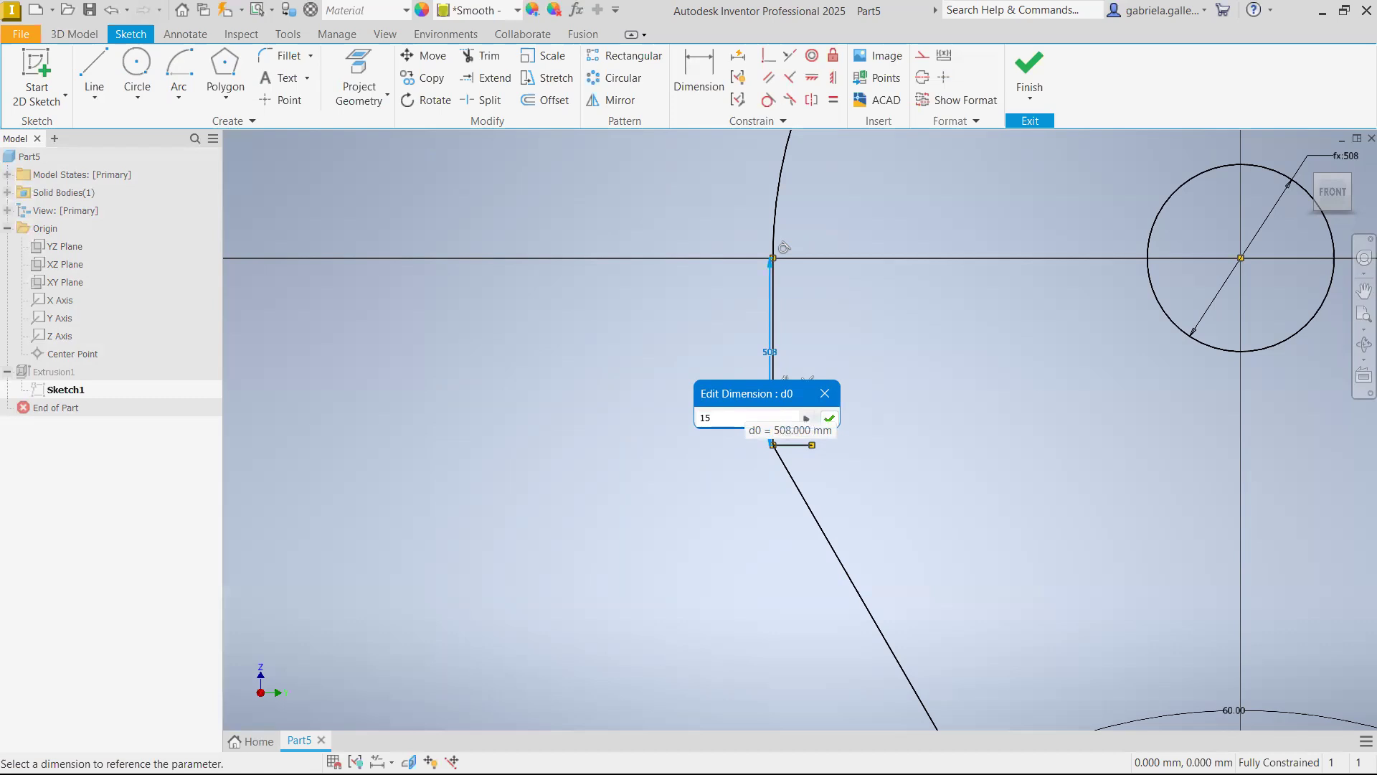
type(" in")
key("Return")
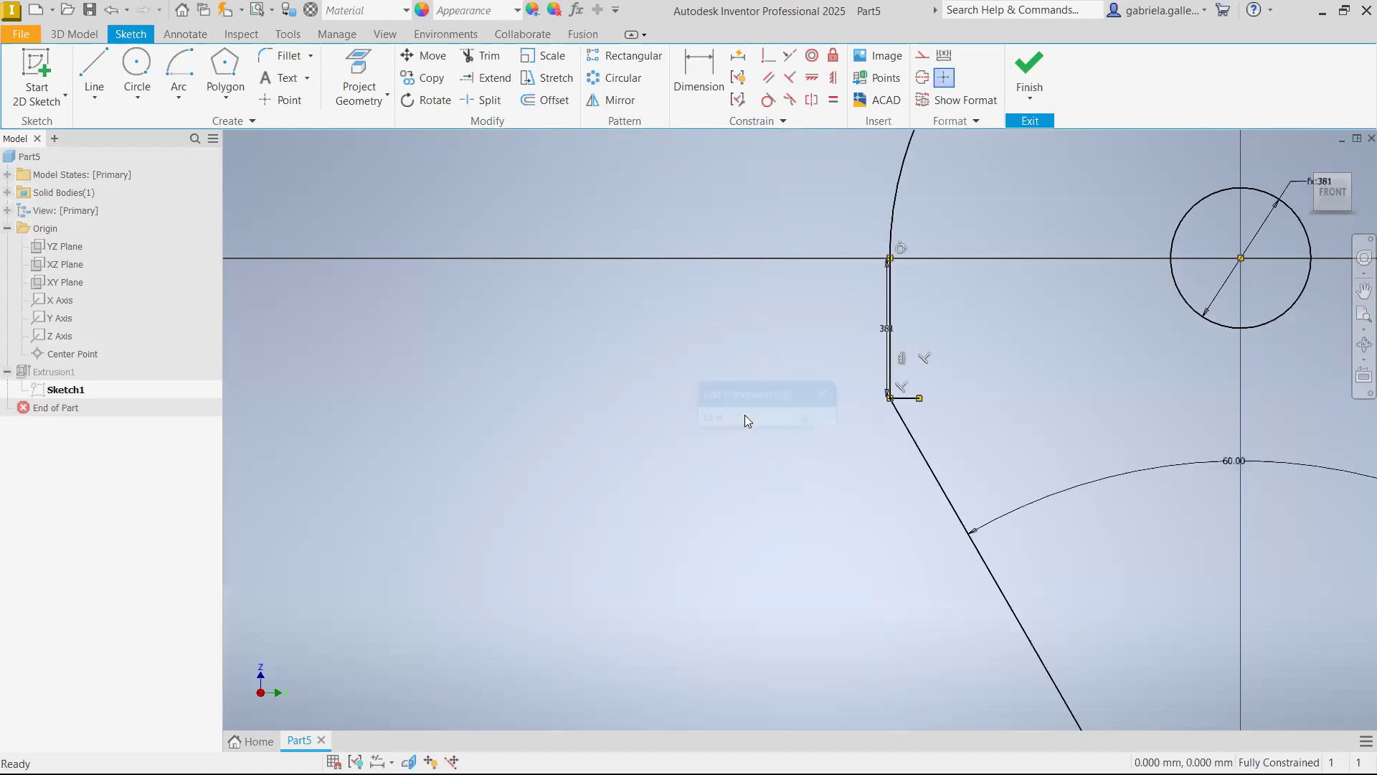
scroll(930, 425, "down", 3)
scroll(931, 424, "up", 6)
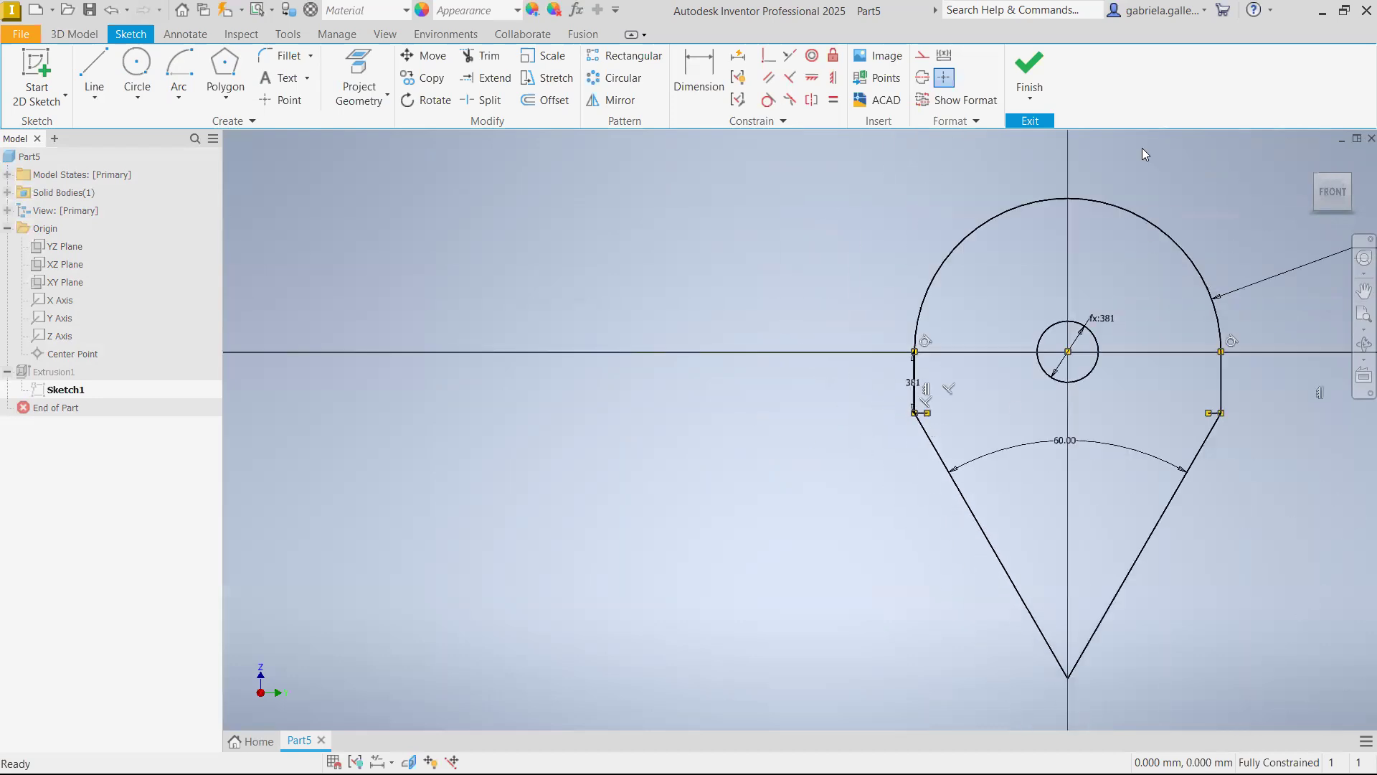
left_click(1030, 72)
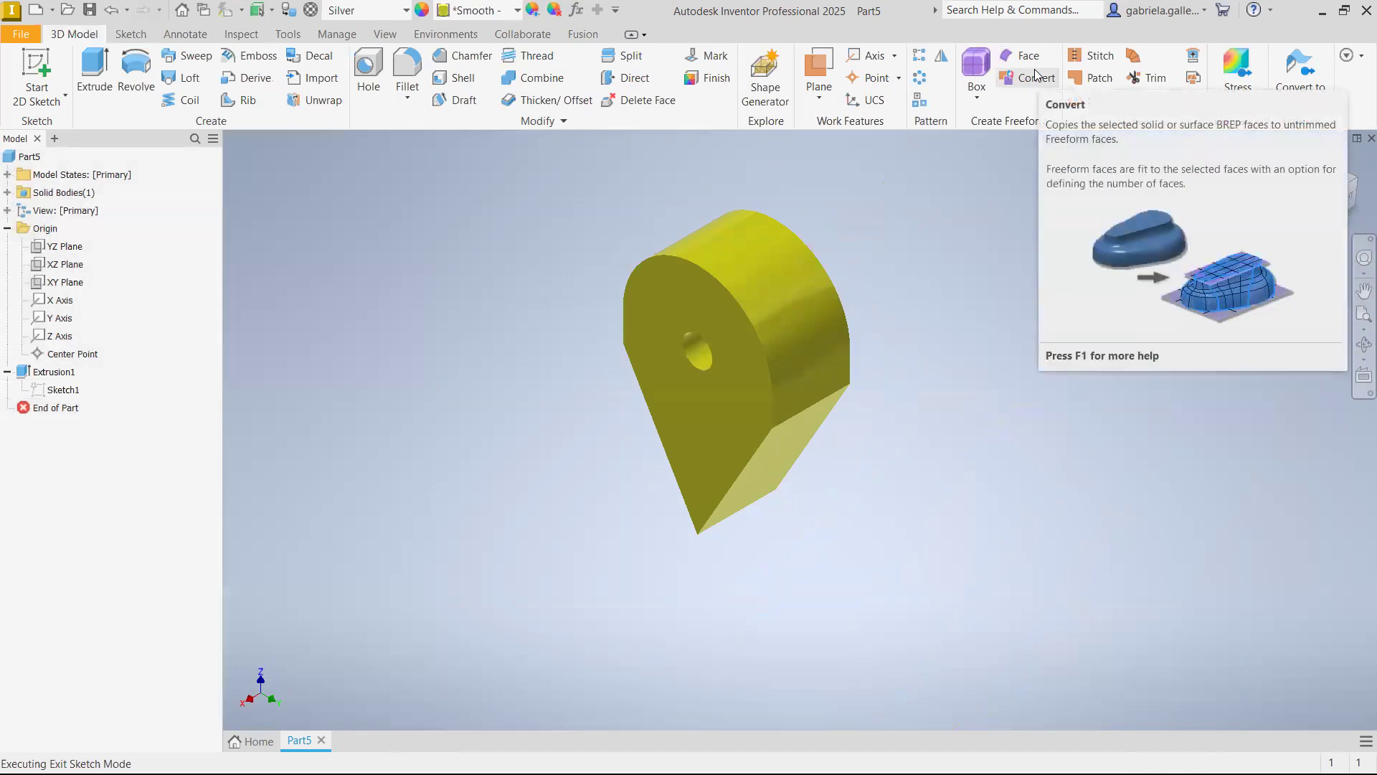
Reopen the extrusion's sketch and set the left vertical edge's length to the expression 25.4*16
left_click(71, 395)
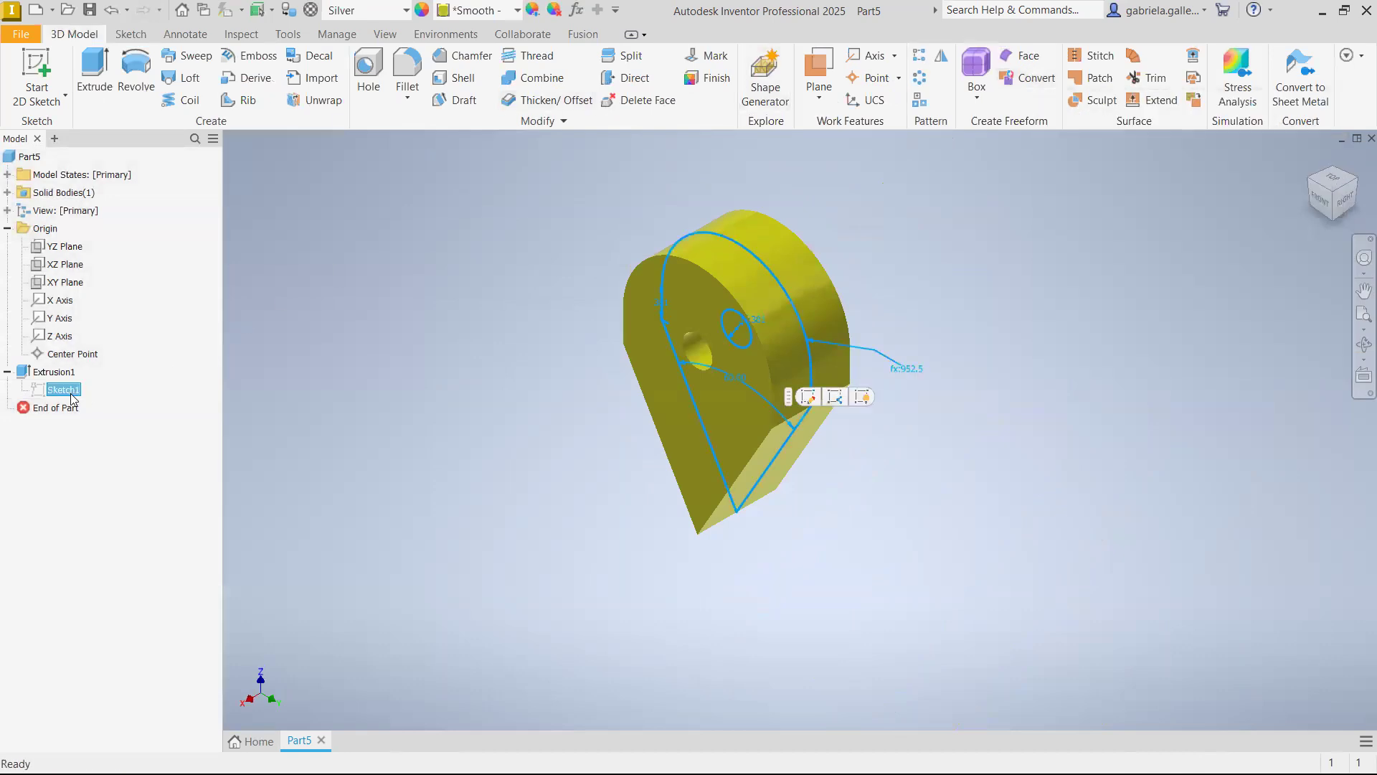
right_click(71, 396)
left_click(109, 424)
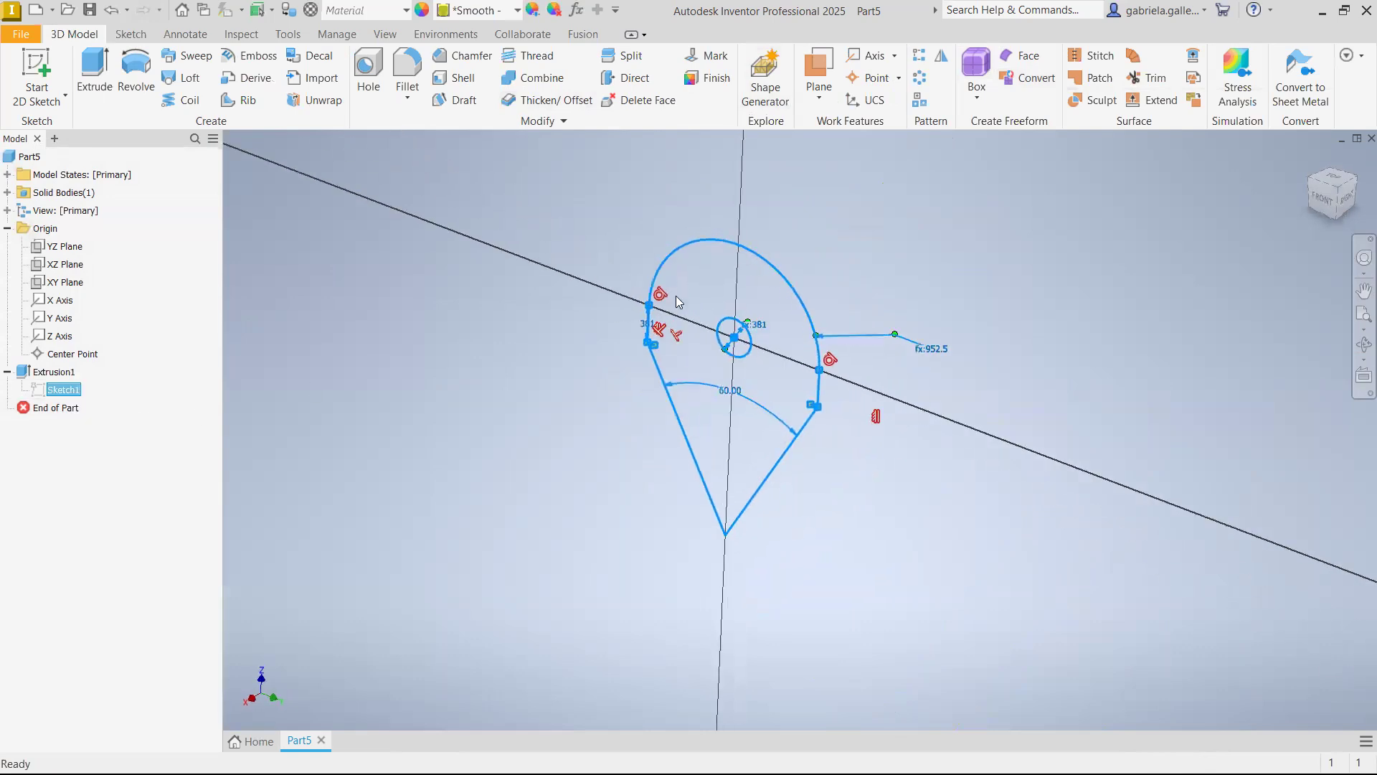
scroll(561, 299, "up", 6)
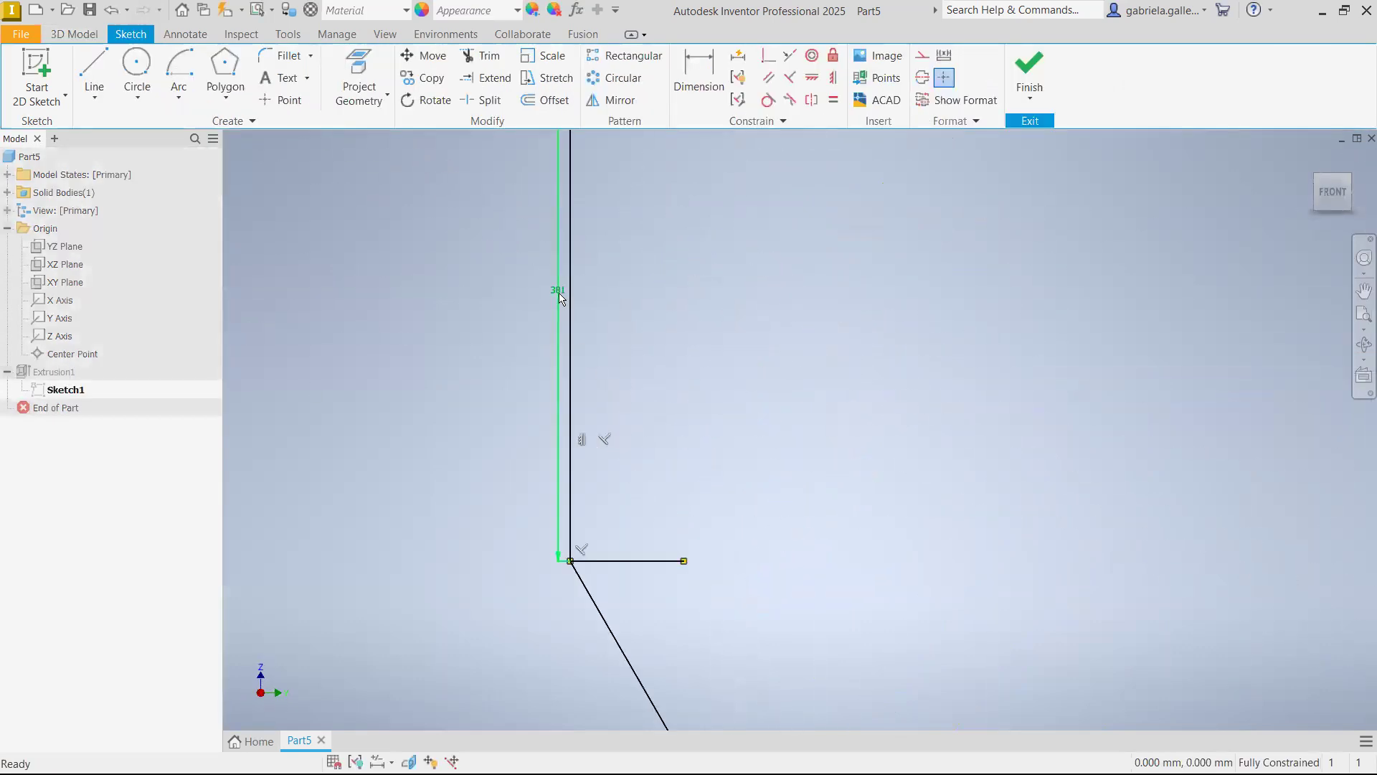
double_click(560, 294)
left_click_drag(523, 360, 495, 368)
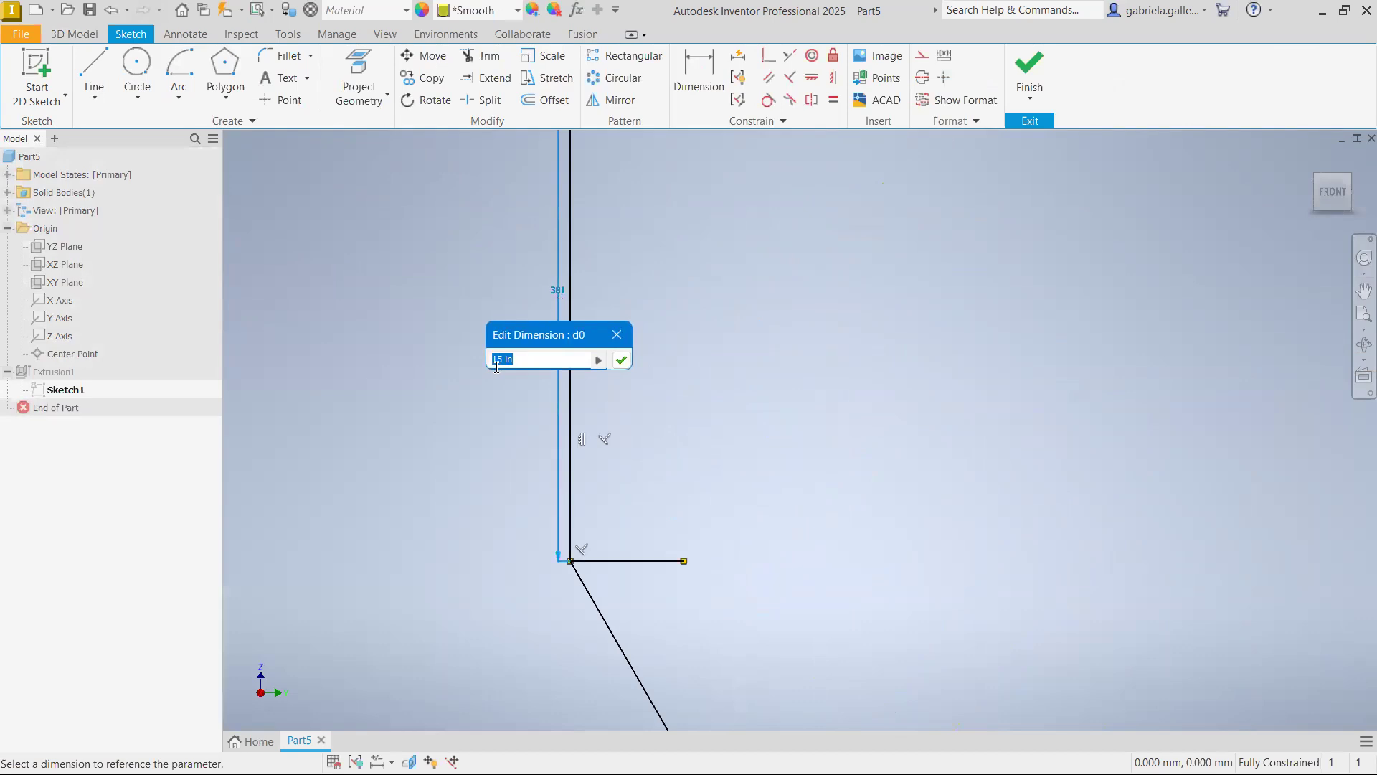
type("25.4*16")
key("Return")
Change the central circle's diameter formula to d1 / 3
scroll(534, 345, "down", 2)
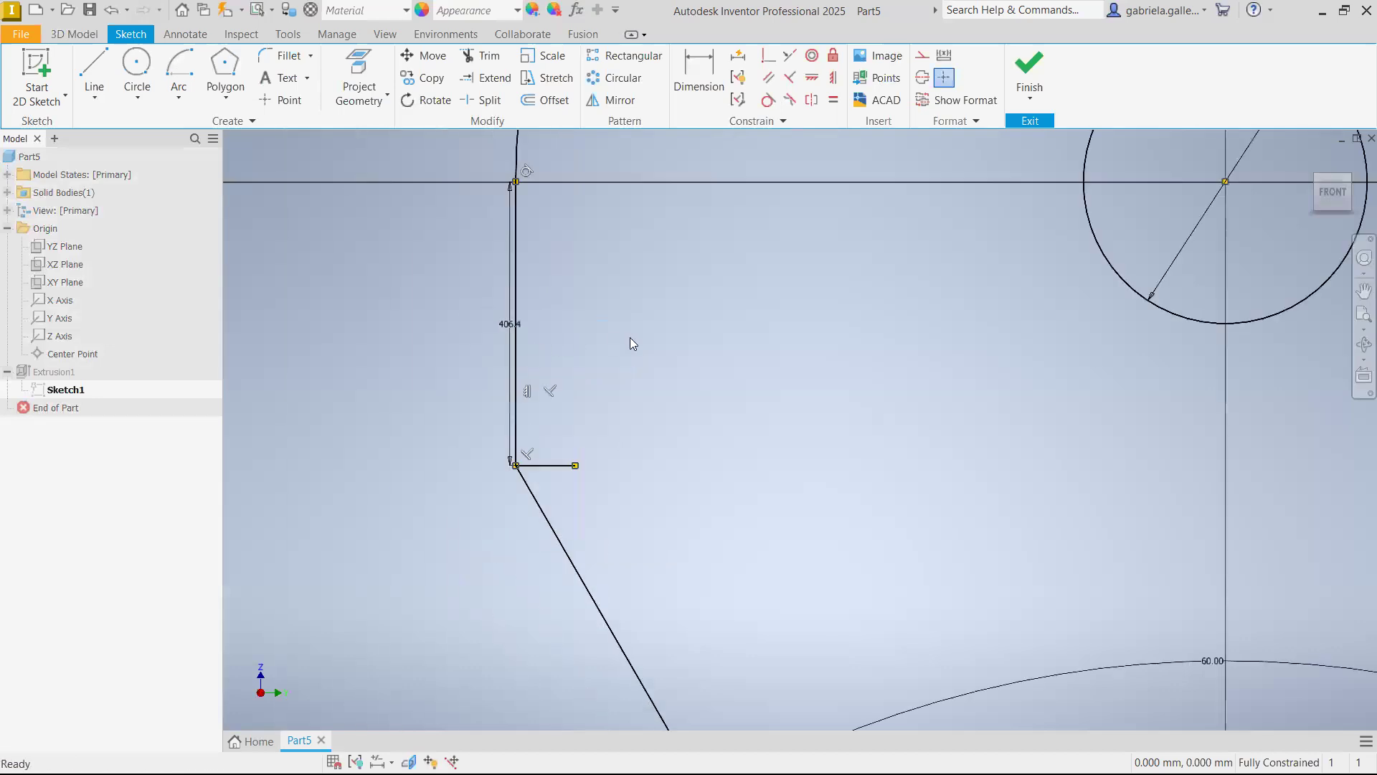
scroll(629, 337, "down", 5)
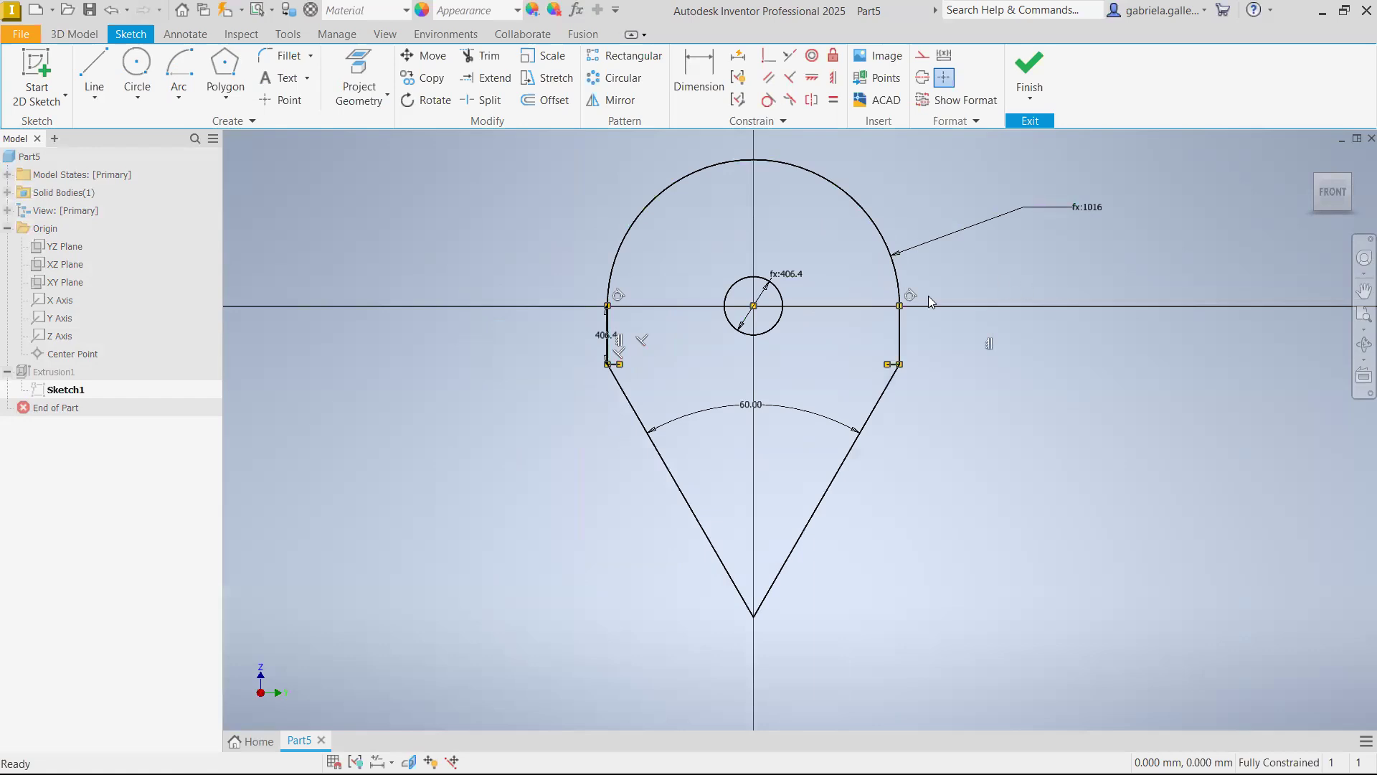
scroll(574, 326, "up", 3)
scroll(664, 363, "up", 3)
scroll(689, 359, "down", 6)
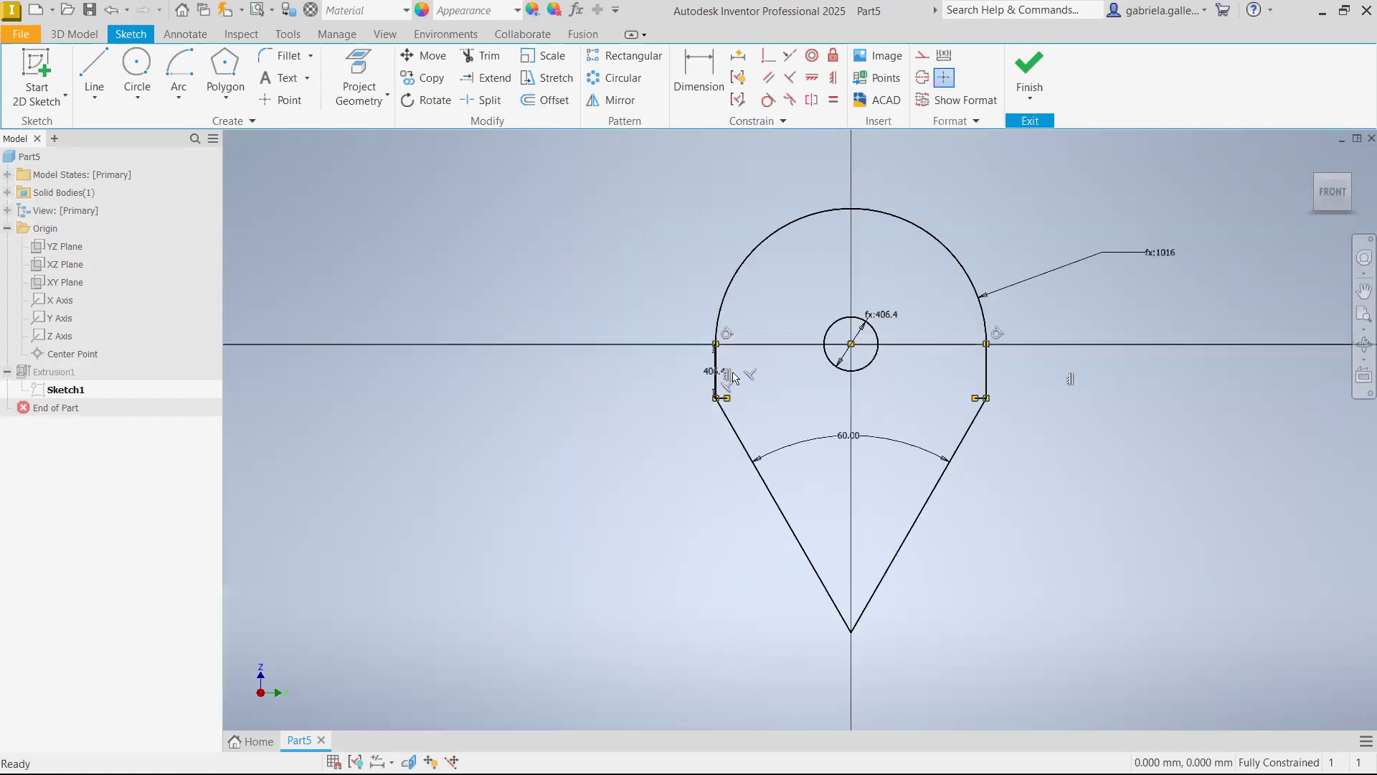
double_click(881, 319)
left_click(843, 384)
left_click_drag(845, 384, 830, 385)
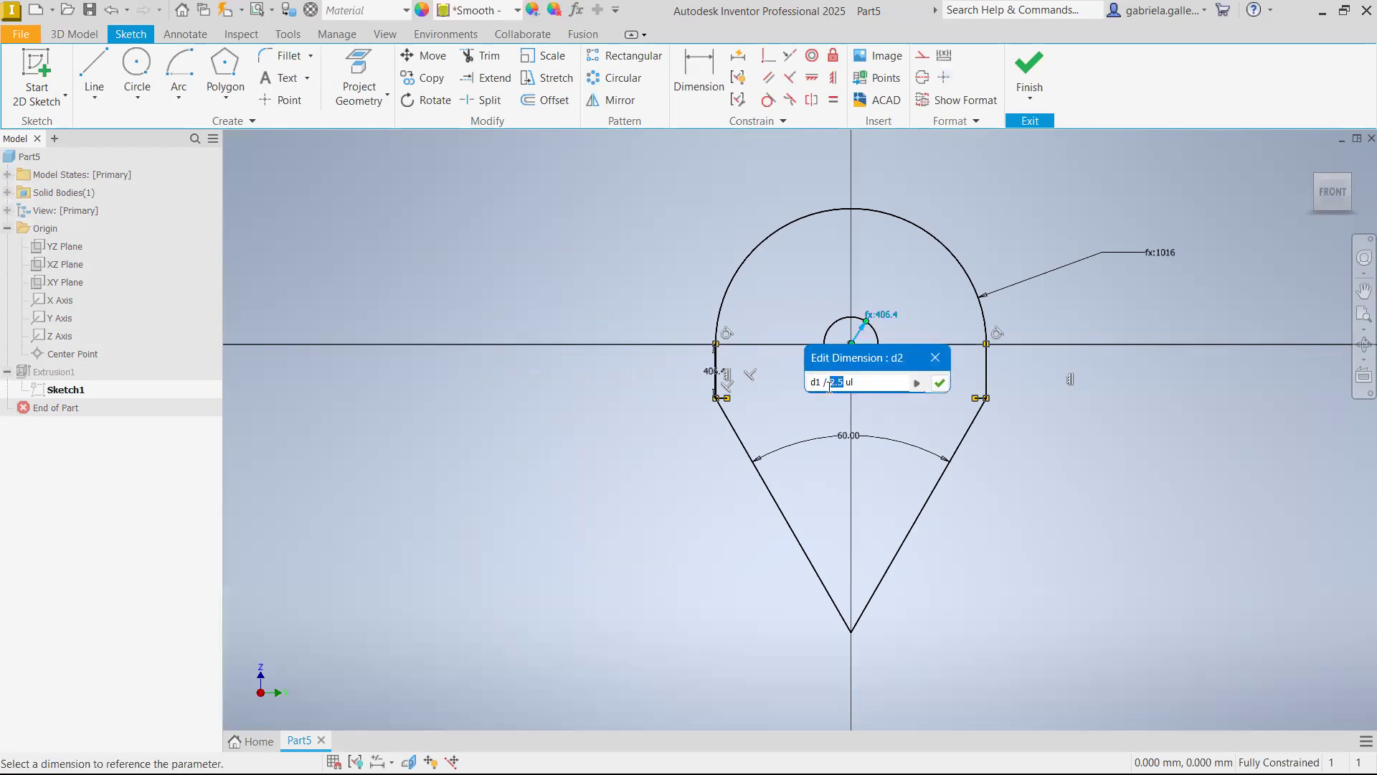
type("3")
key("Return")
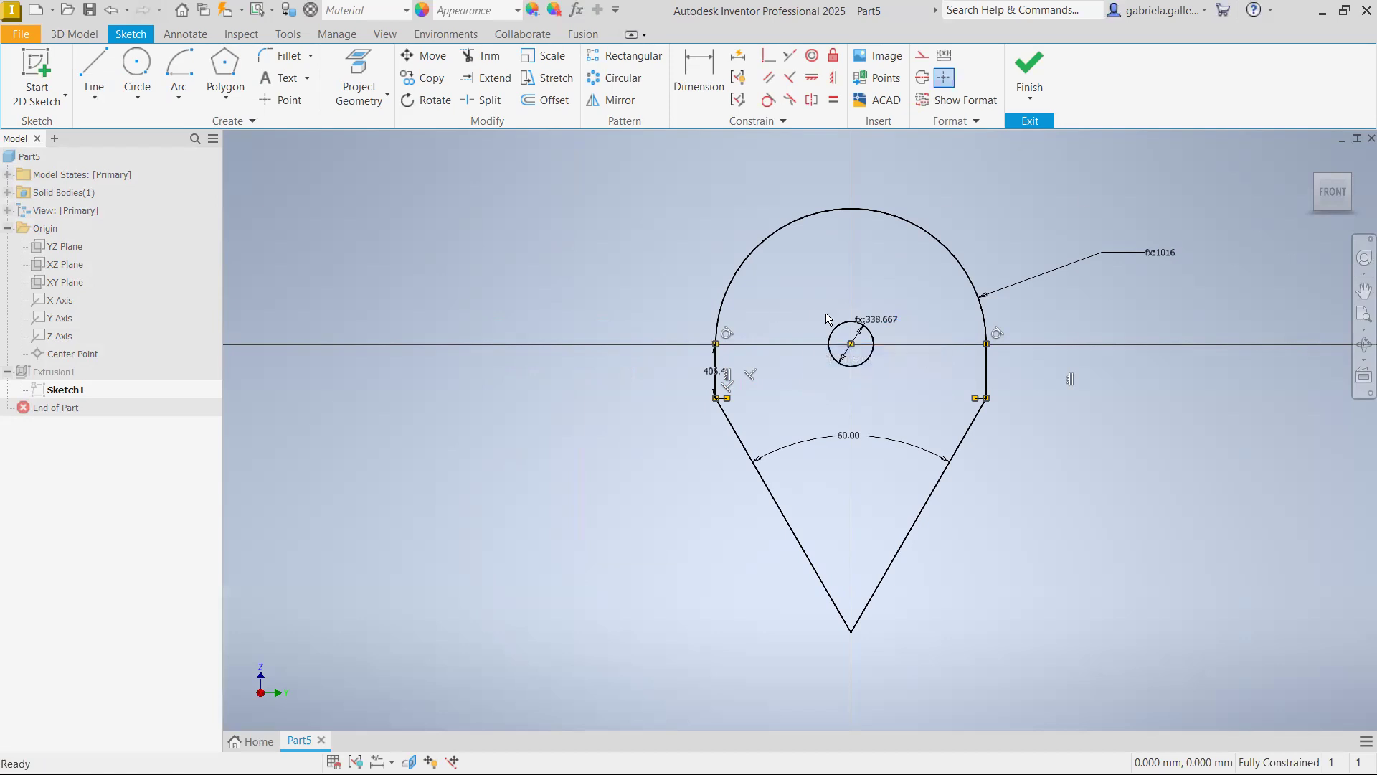
Set the central circle's diameter formula to d1 / 1.5
double_click(869, 323)
left_click(845, 389)
left_click_drag(845, 389, 827, 391)
type("1.5")
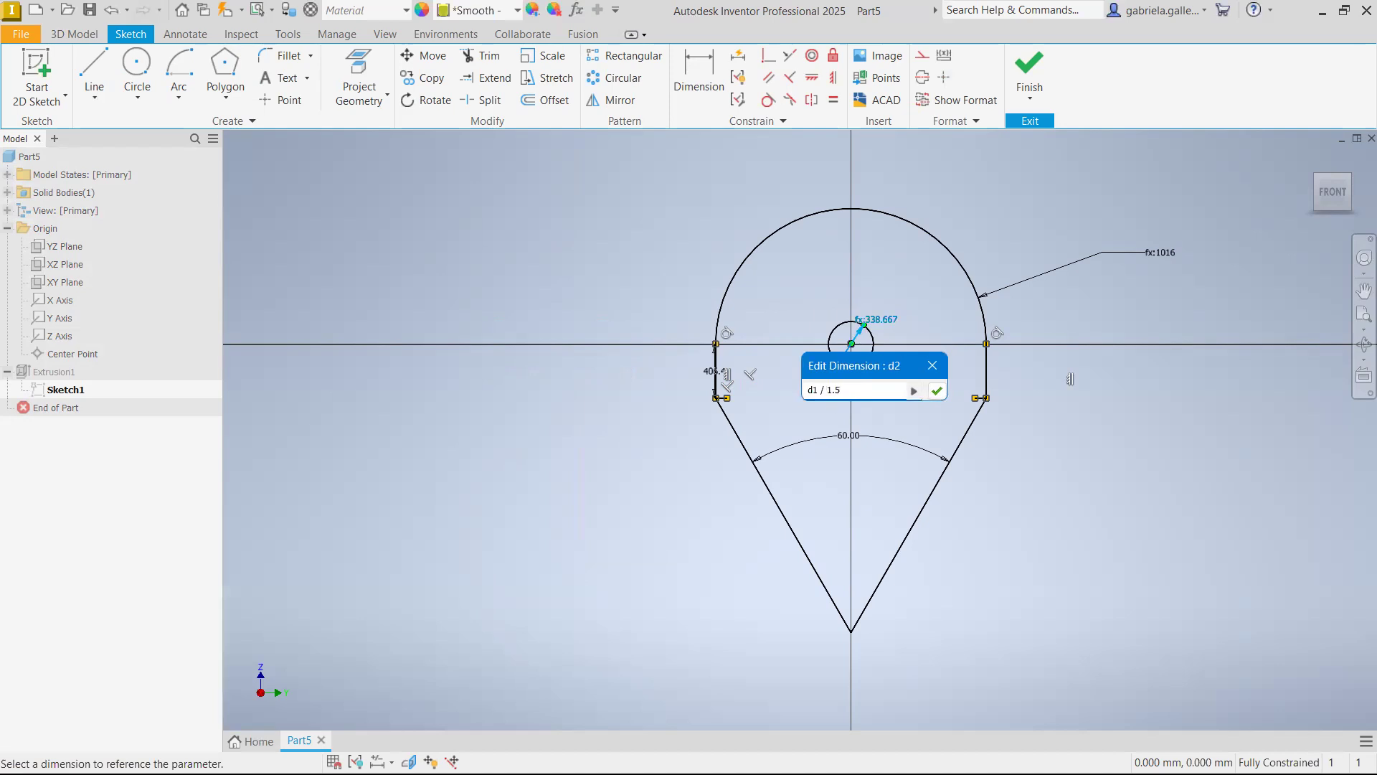
key("Return")
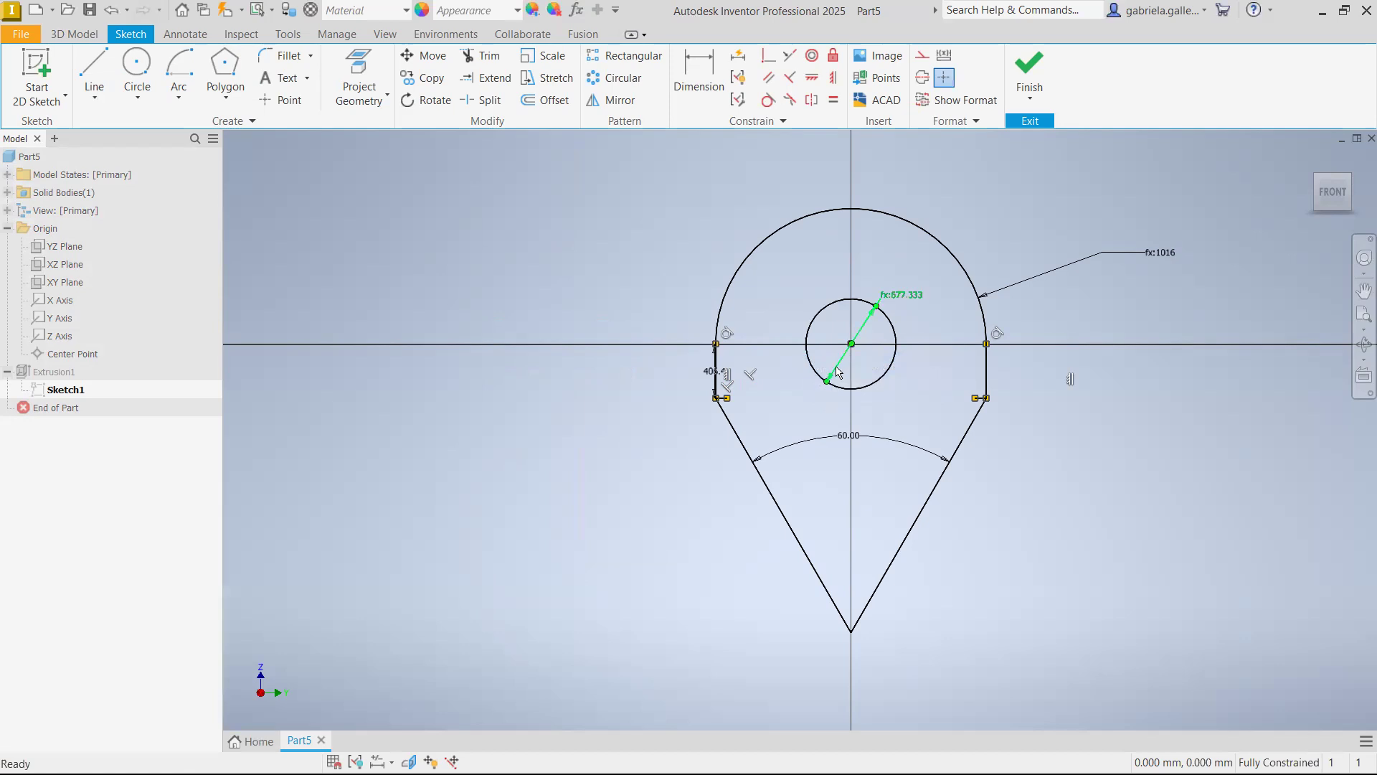
Replace the left vertical edge's length expression with 15 in and finish the sketch to update the solid
left_click(711, 376)
left_click(707, 372)
double_click(708, 372)
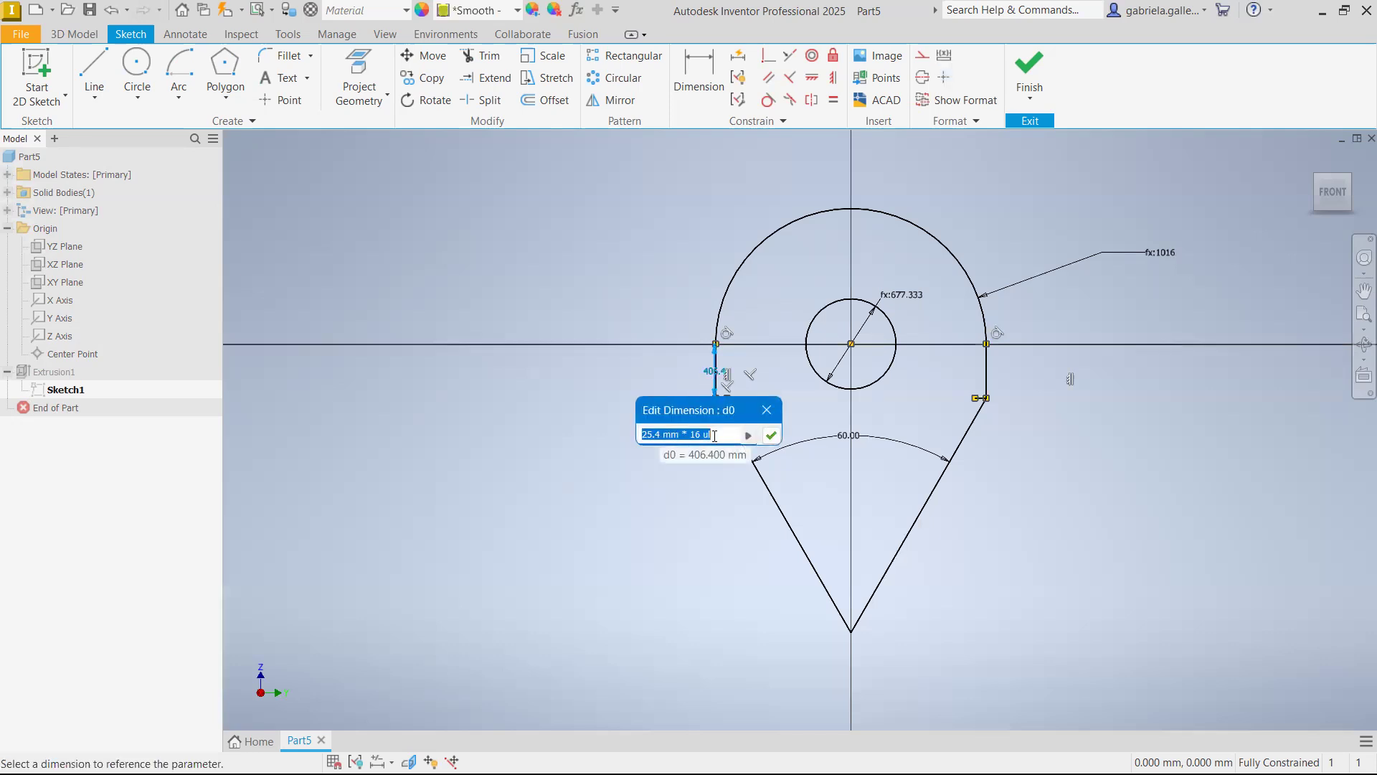
type("15 in")
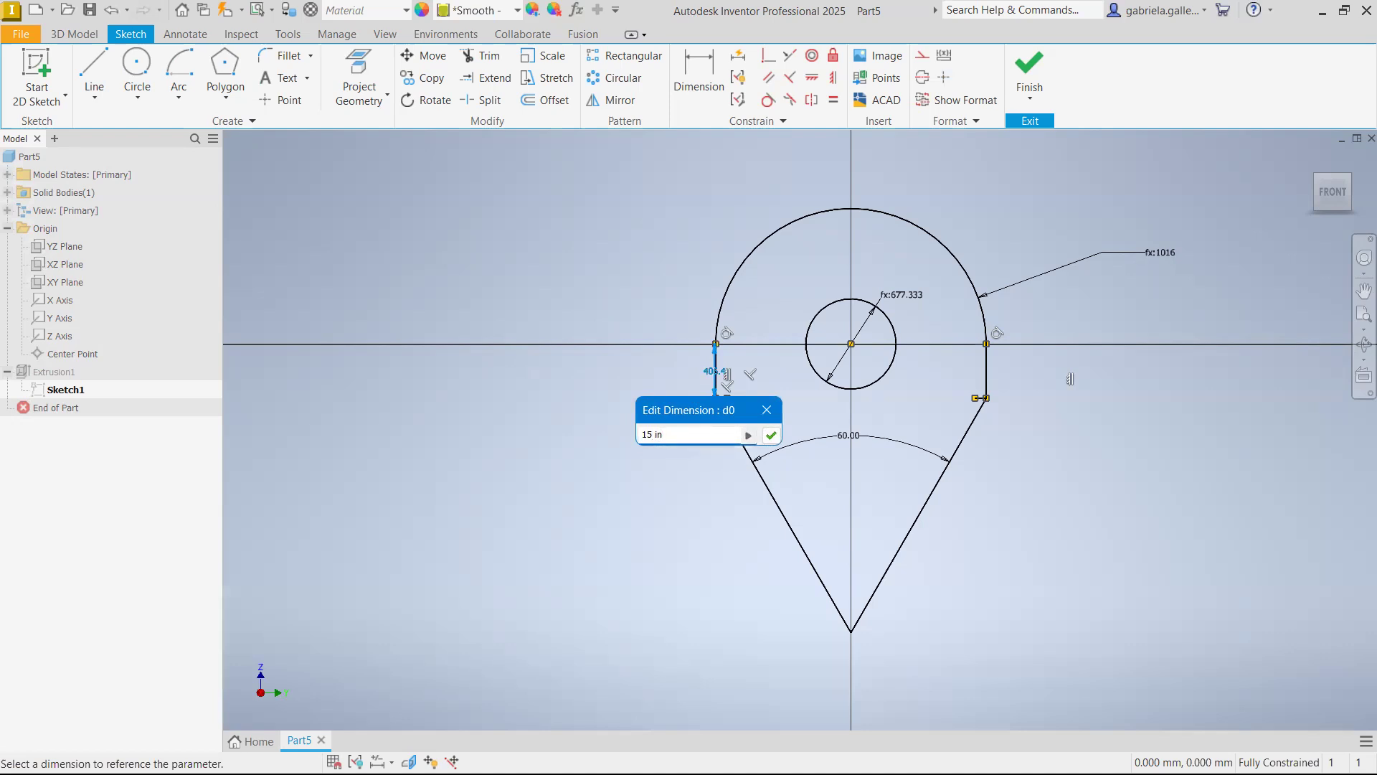
left_click(779, 440)
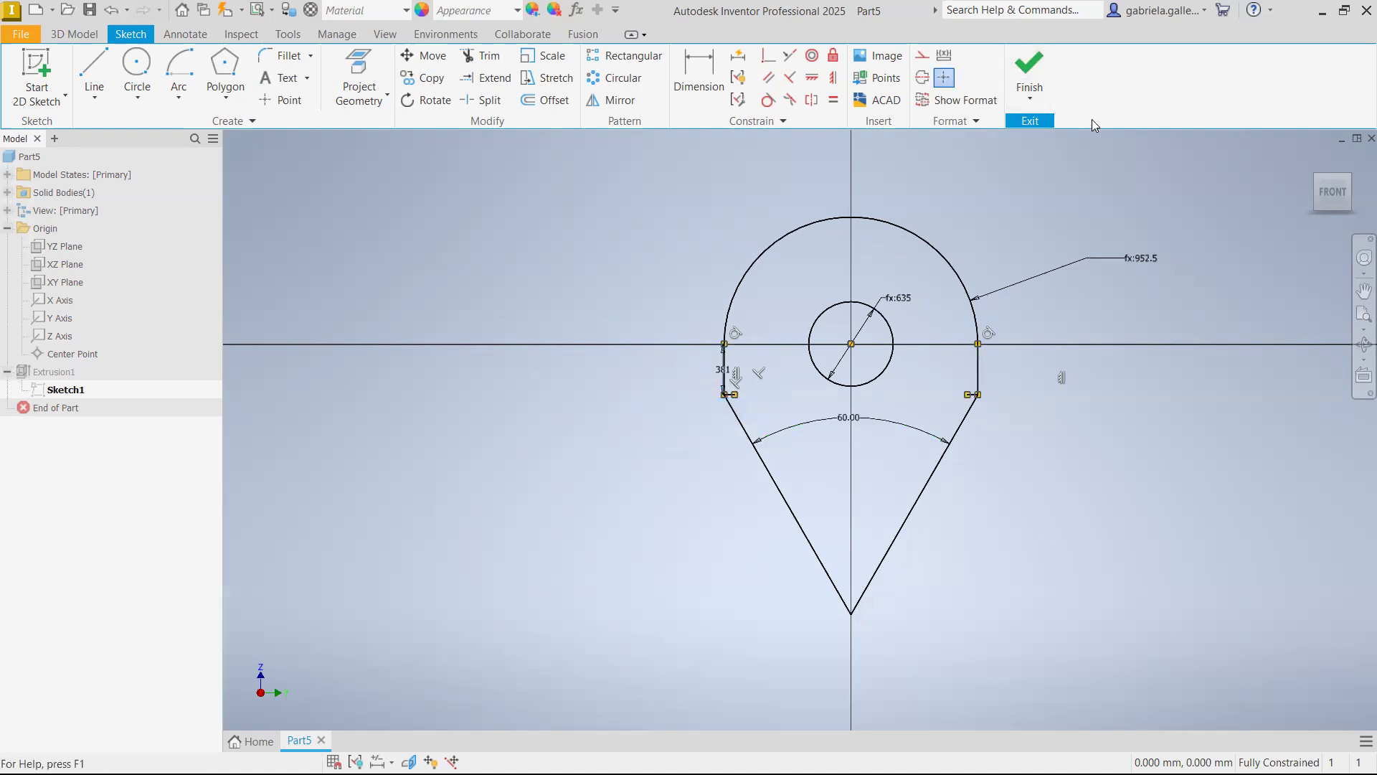
left_click(1039, 76)
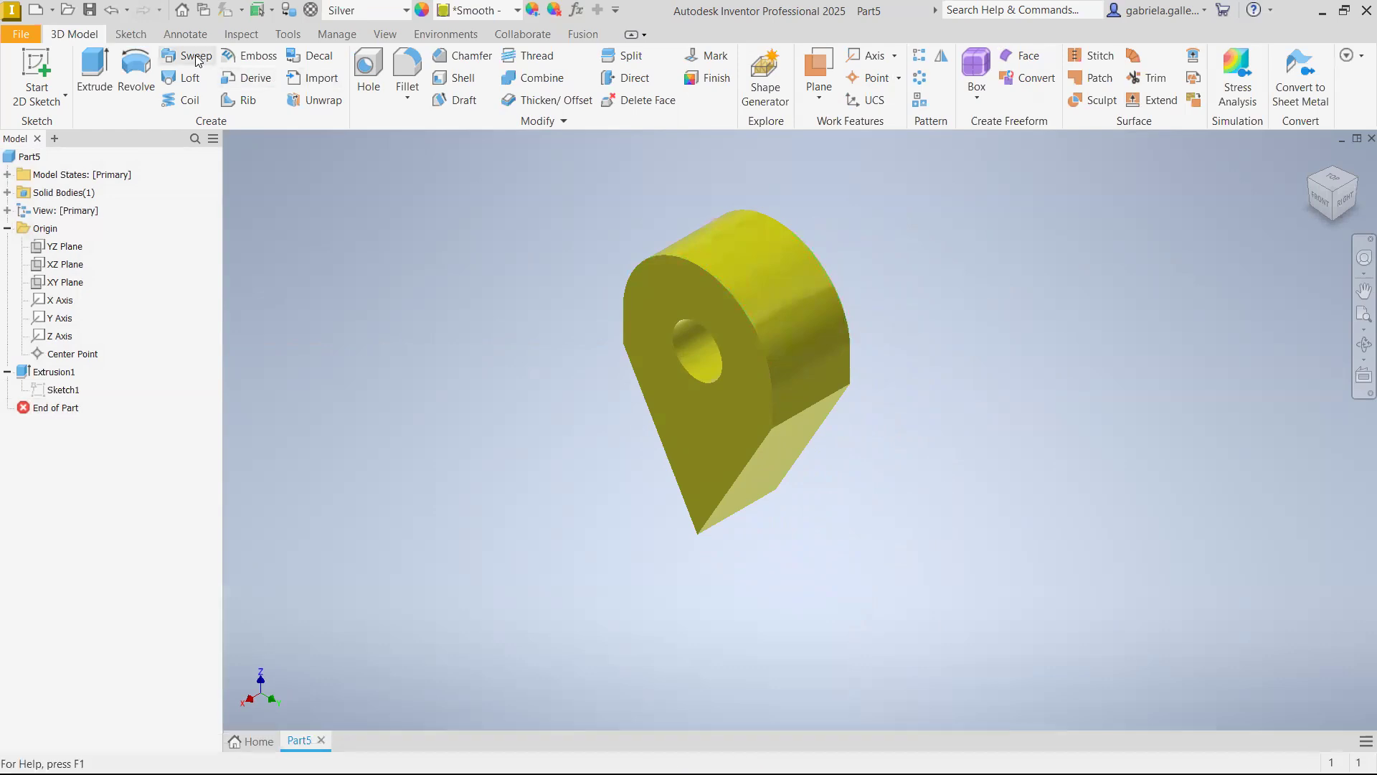
Save the part as PRUEBA 1 in the RGM-PRUEBA folder
left_click(90, 11)
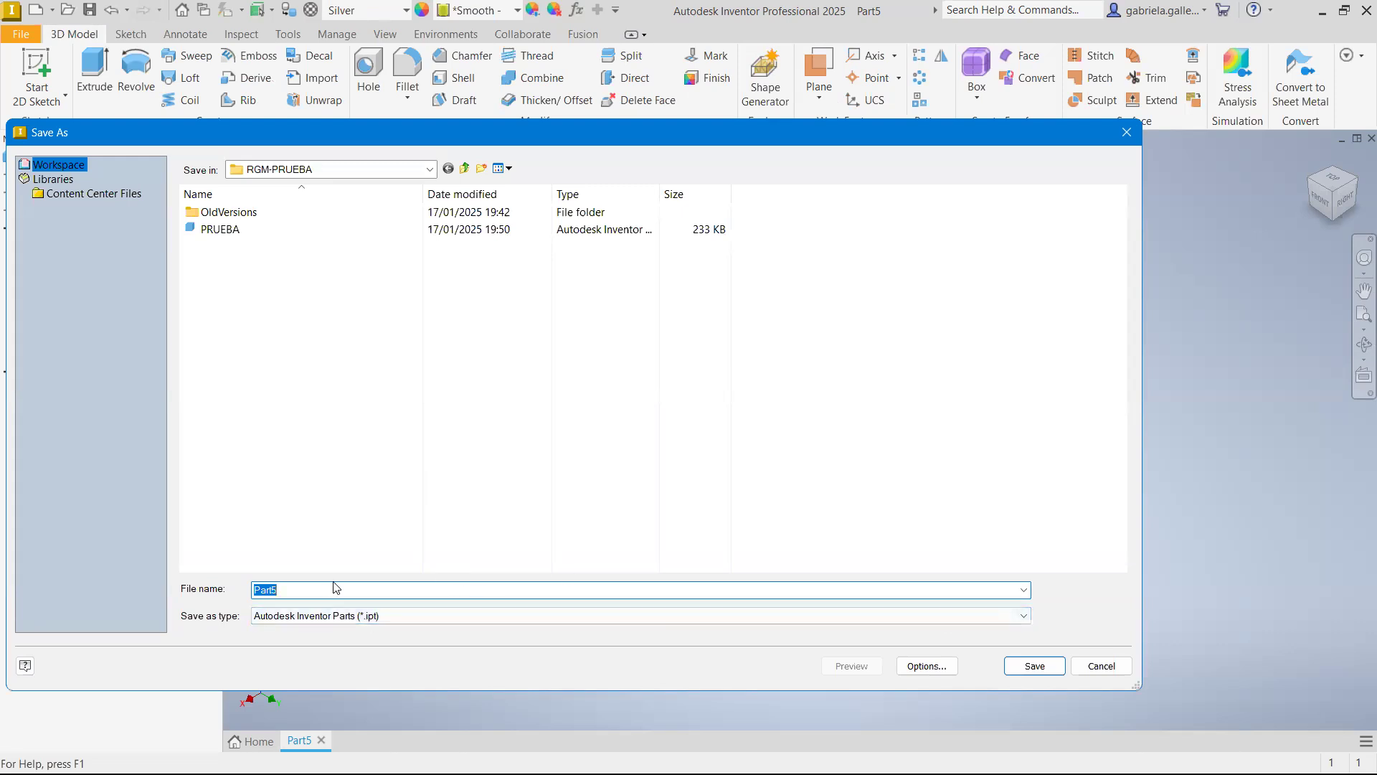
key("Caps_Lock")
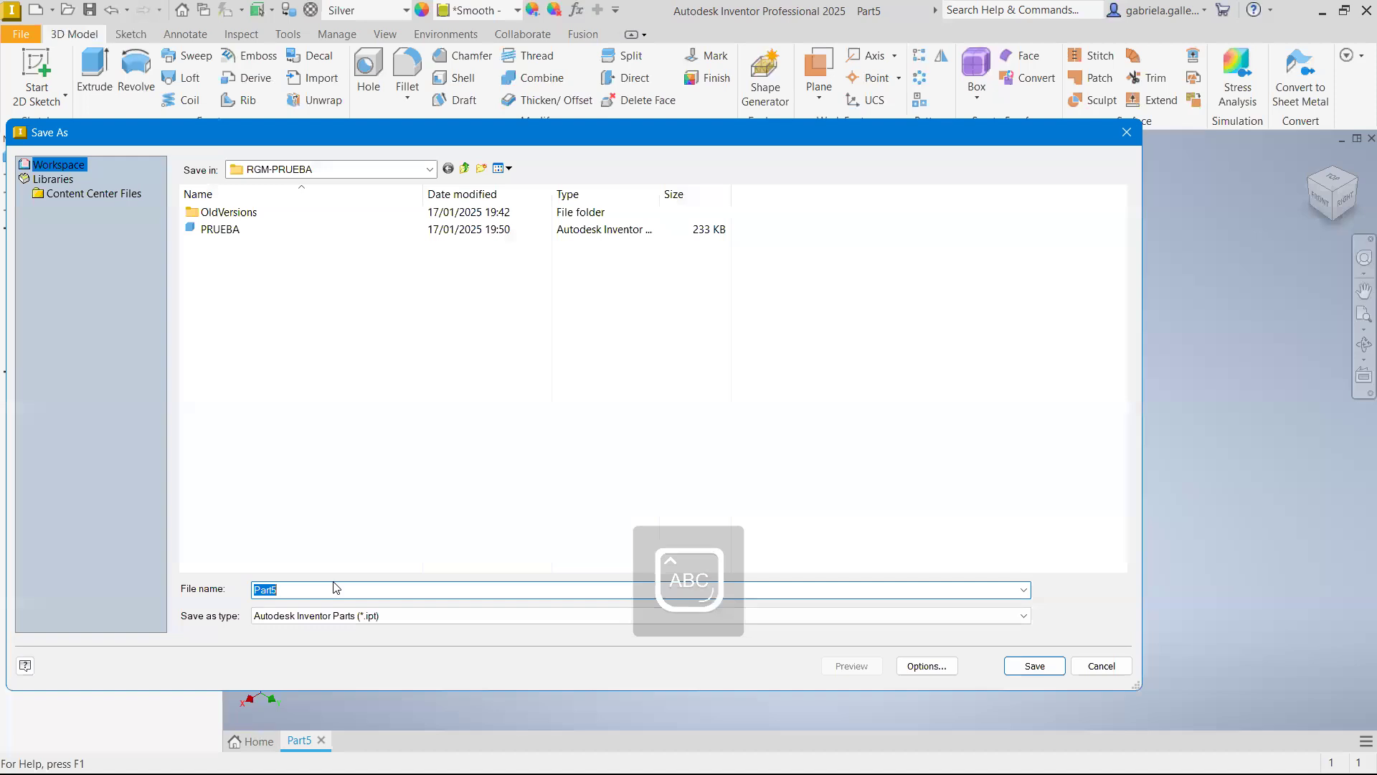
type("PRUEBA 1")
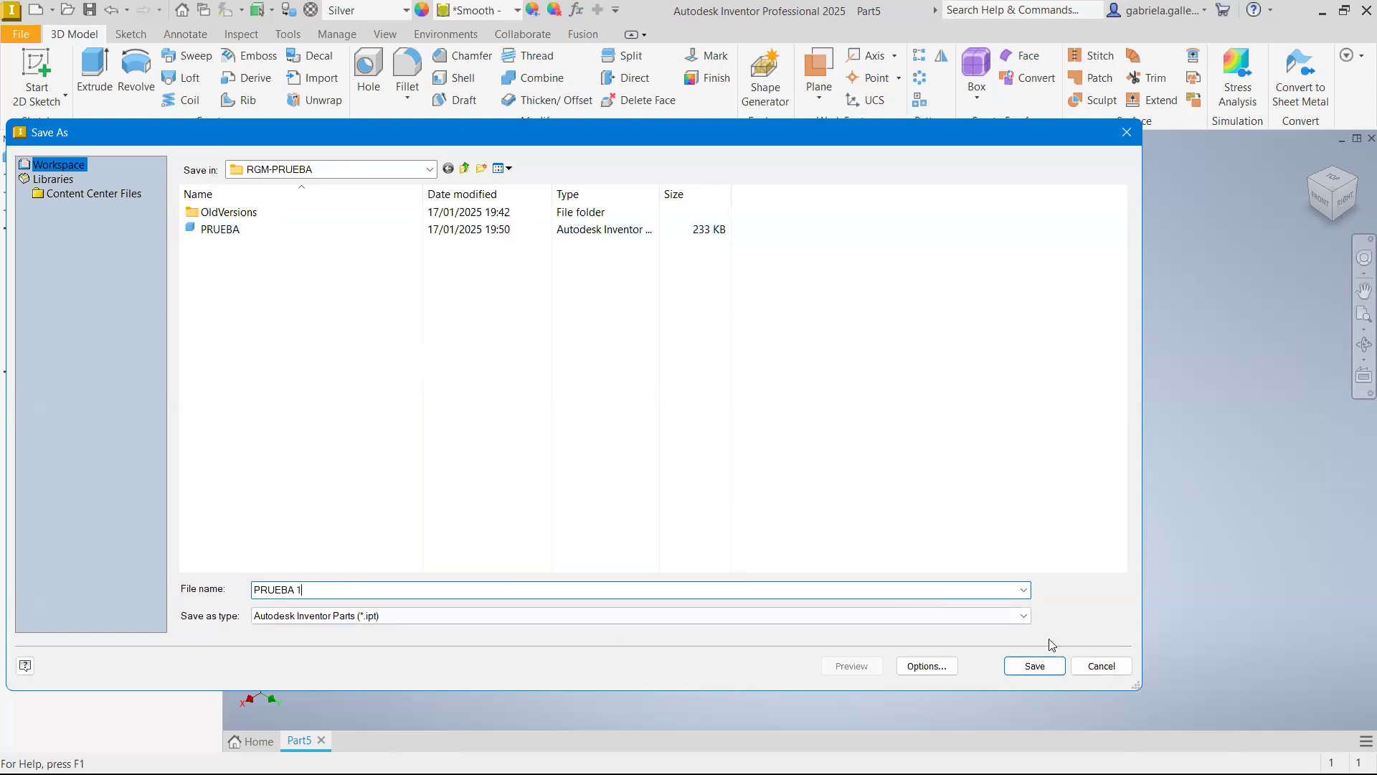
left_click(1056, 667)
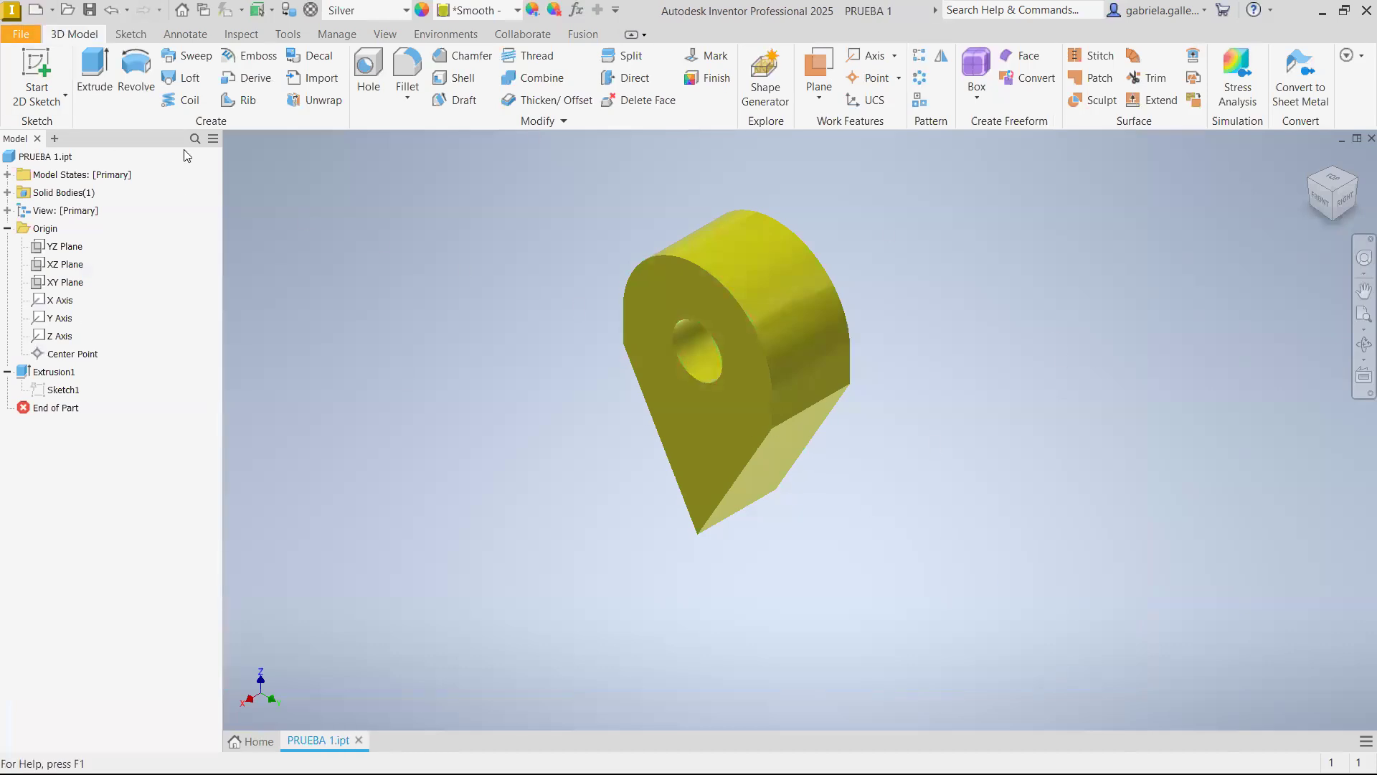
Reopen the extrusion's sketch and change the top arc's radius formula to d0 * 7 mm / 3 mm
right_click(65, 389)
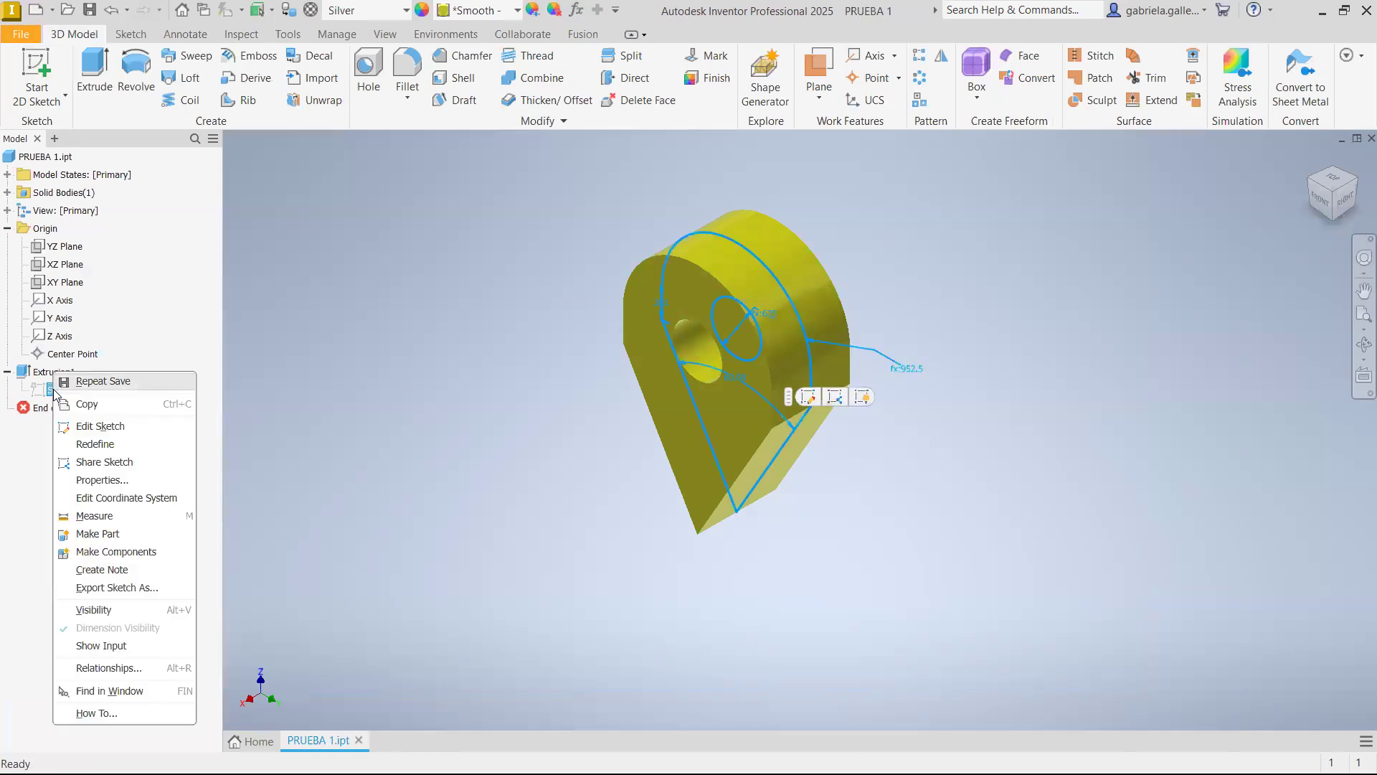
left_click(115, 427)
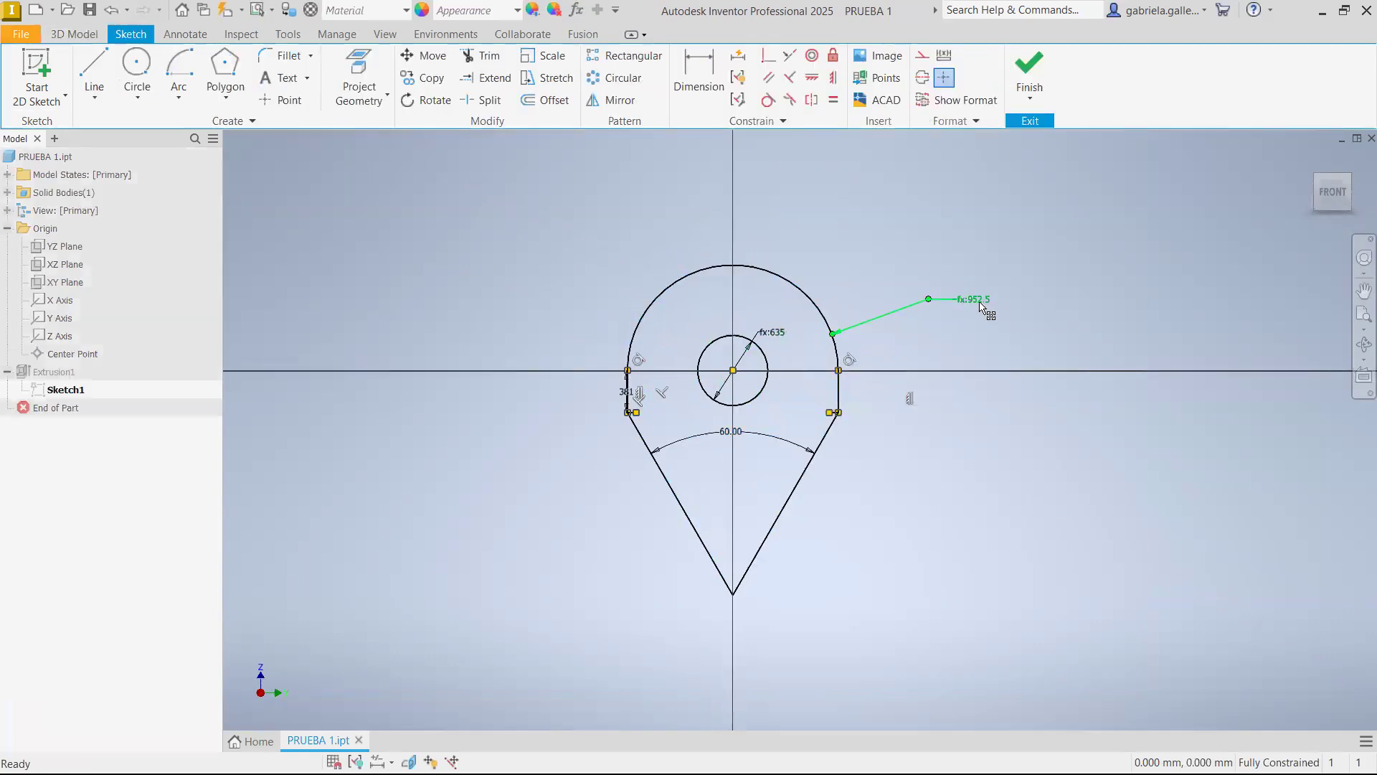
double_click(981, 299)
left_click(972, 372)
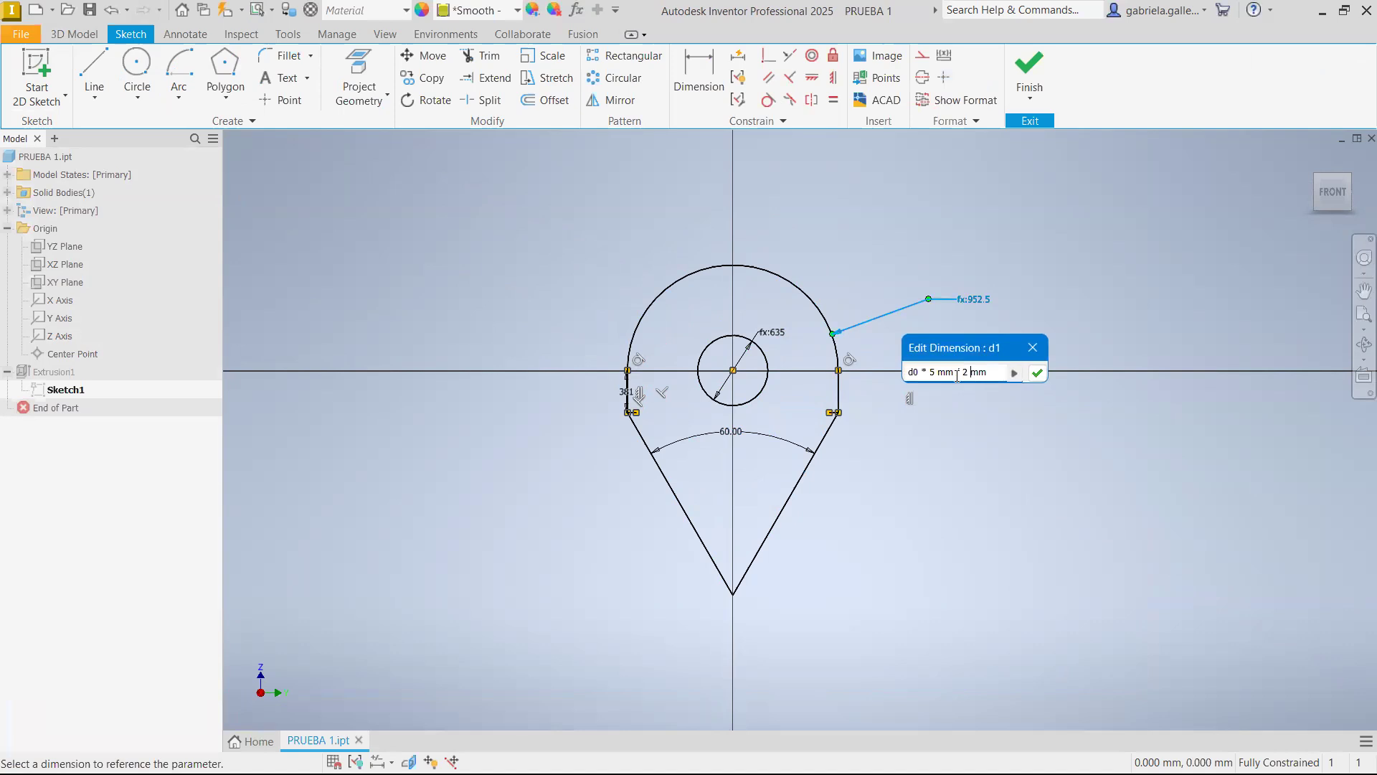
double_click(965, 372)
type("3")
double_click(933, 373)
type("6")
double_click(932, 373)
type("7")
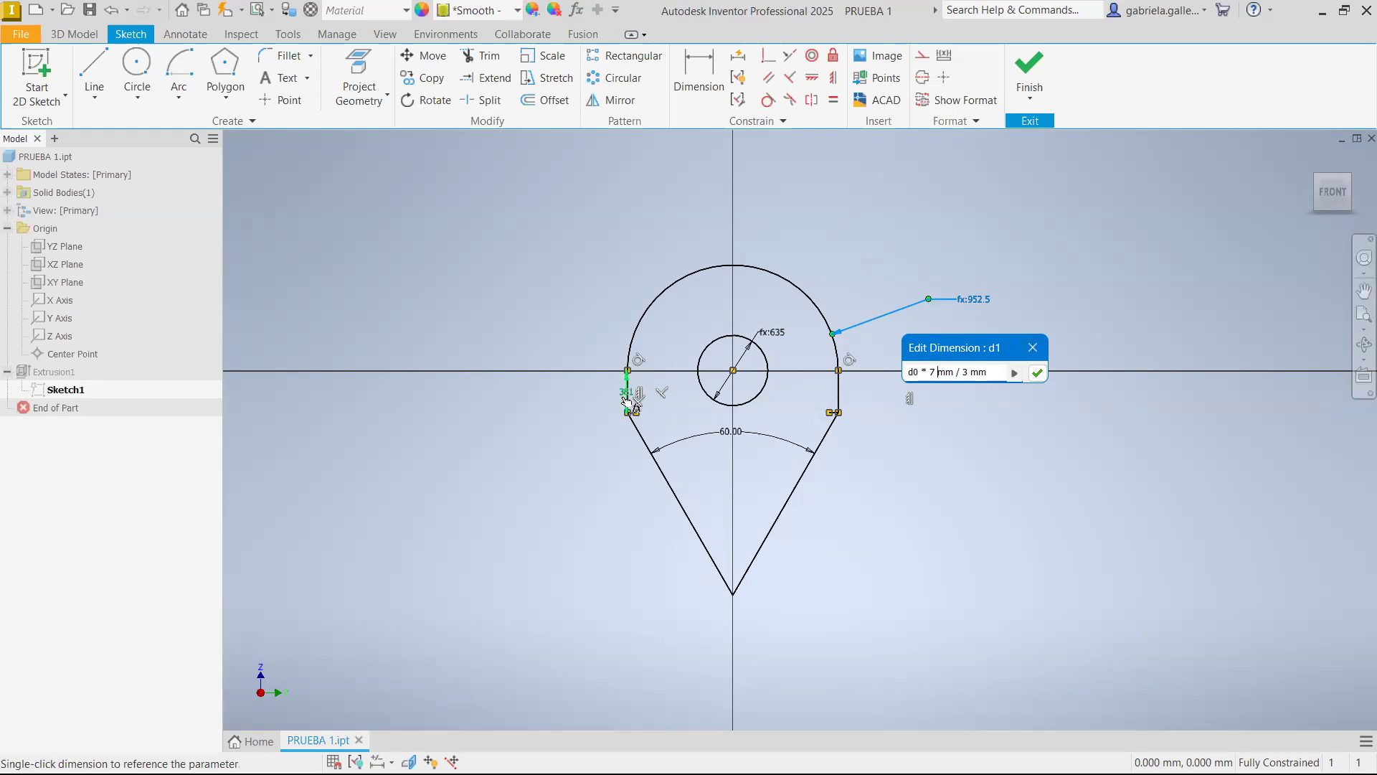
Re-reference the left vertical edge's length dimension in the arc's radius formula, apply it and finish the sketch
double_click(911, 372)
key("BackSpace")
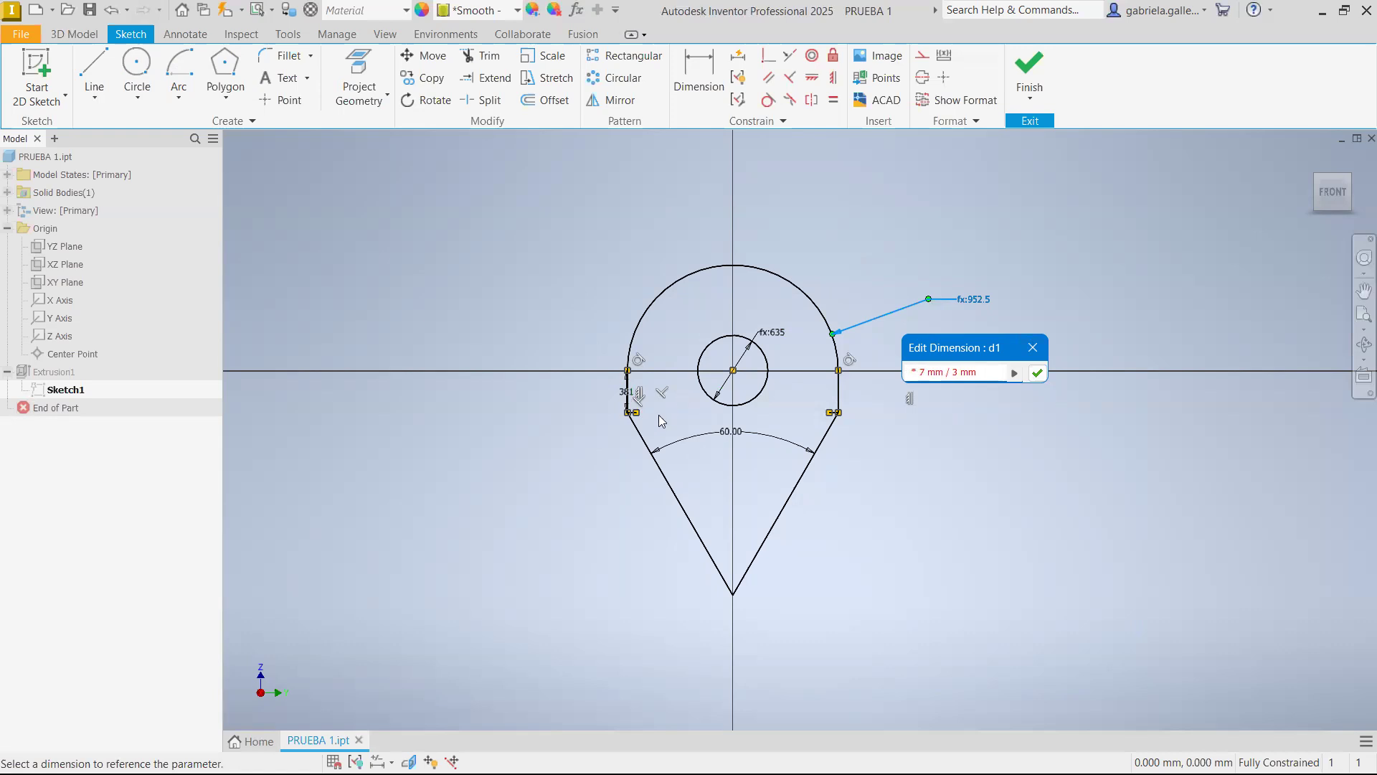
left_click(634, 399)
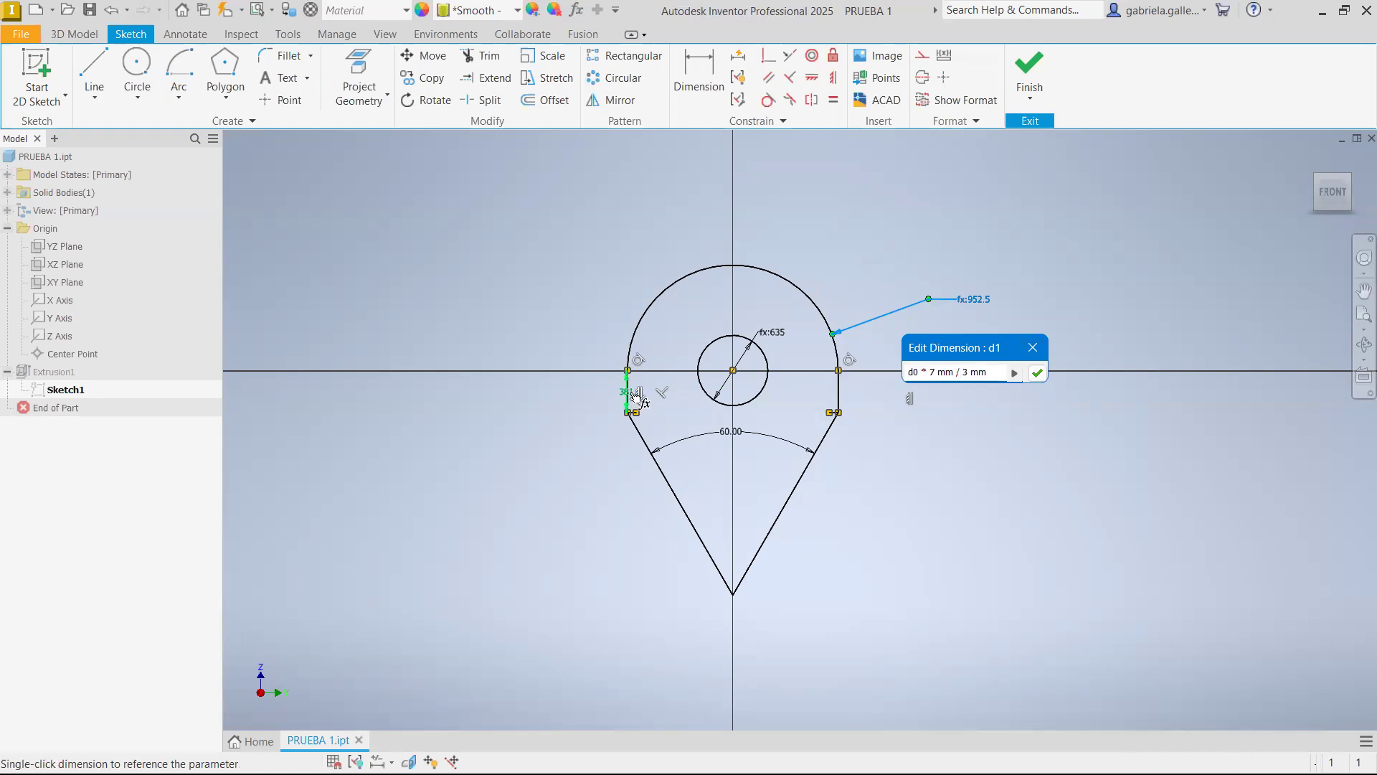
left_click(1037, 372)
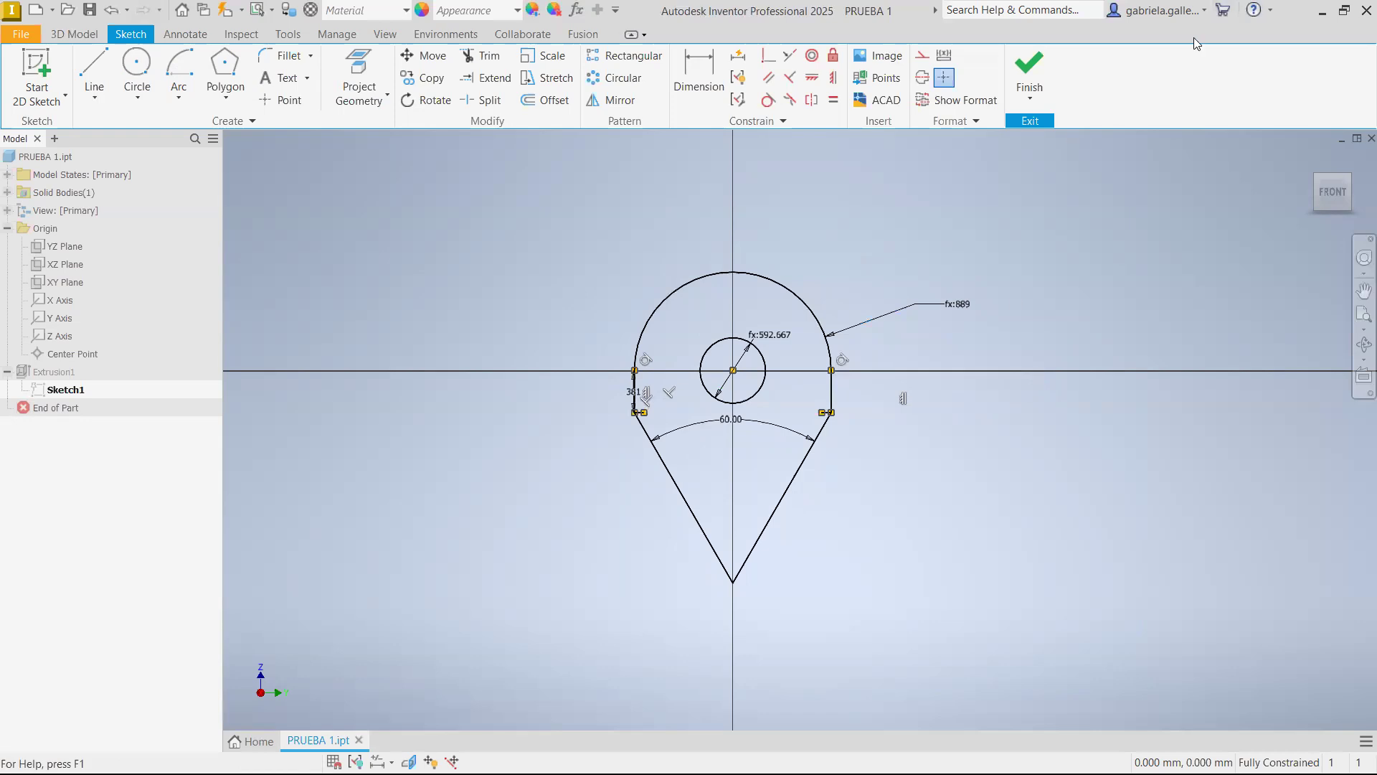
left_click(1030, 69)
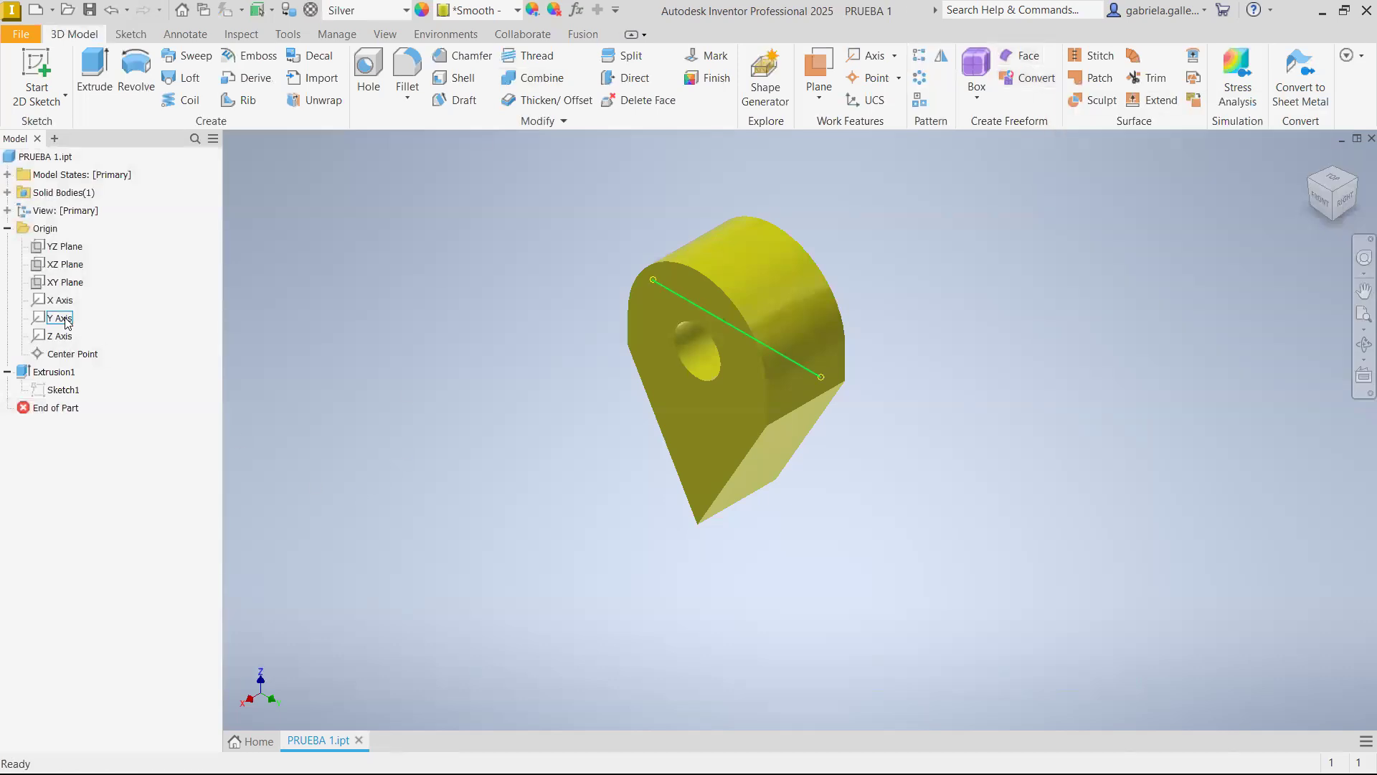
Create a new part from the PUCP (mm).ipt template and orient it to the isometric home view
left_click(37, 10)
left_click(366, 228)
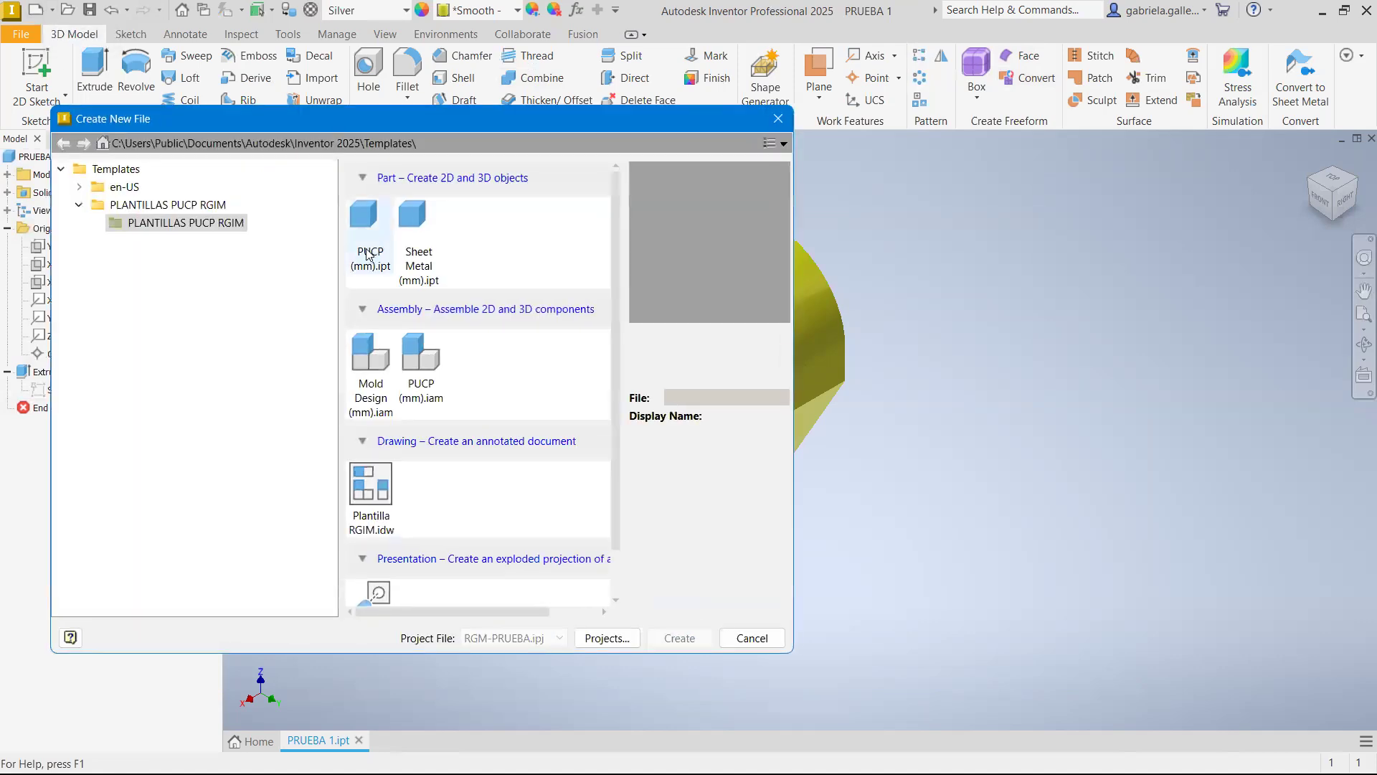
left_click(679, 637)
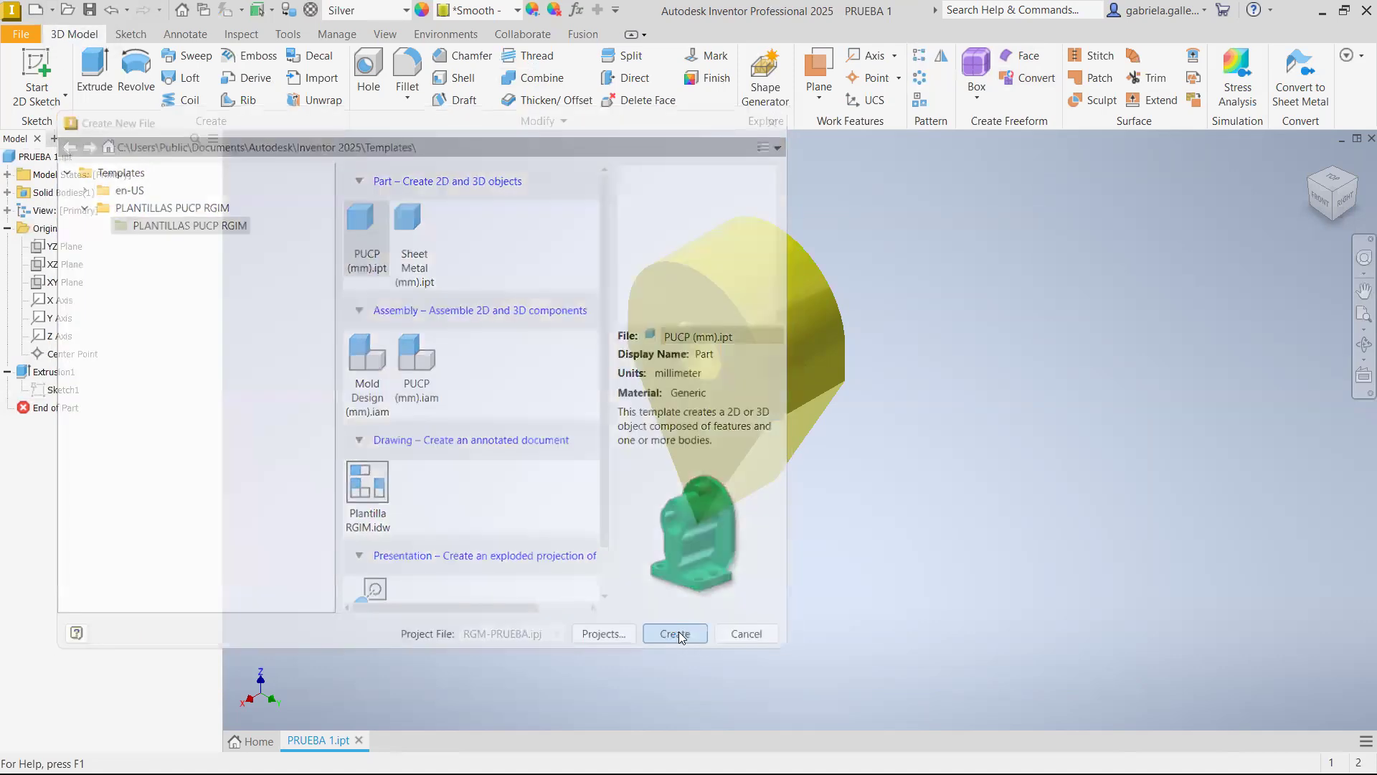
left_click(641, 471)
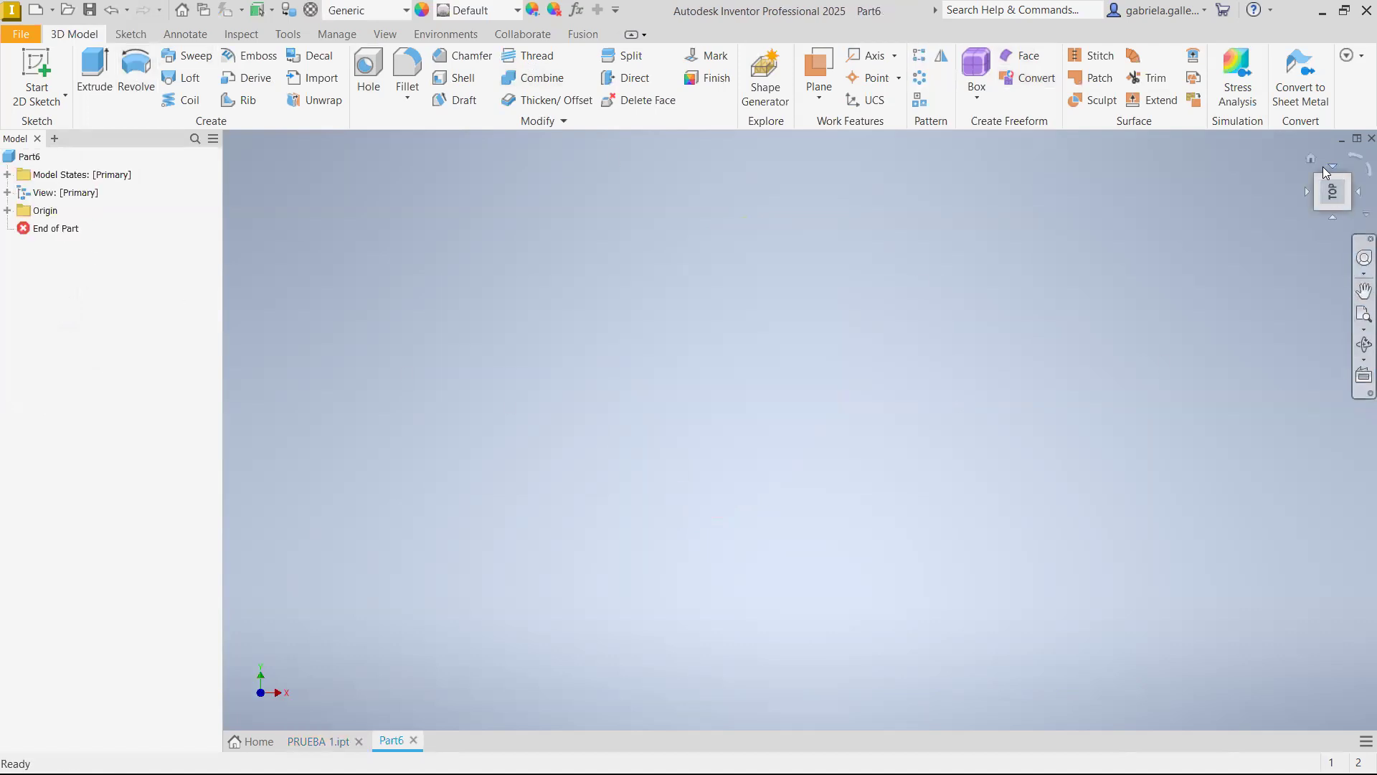
left_click(1314, 161)
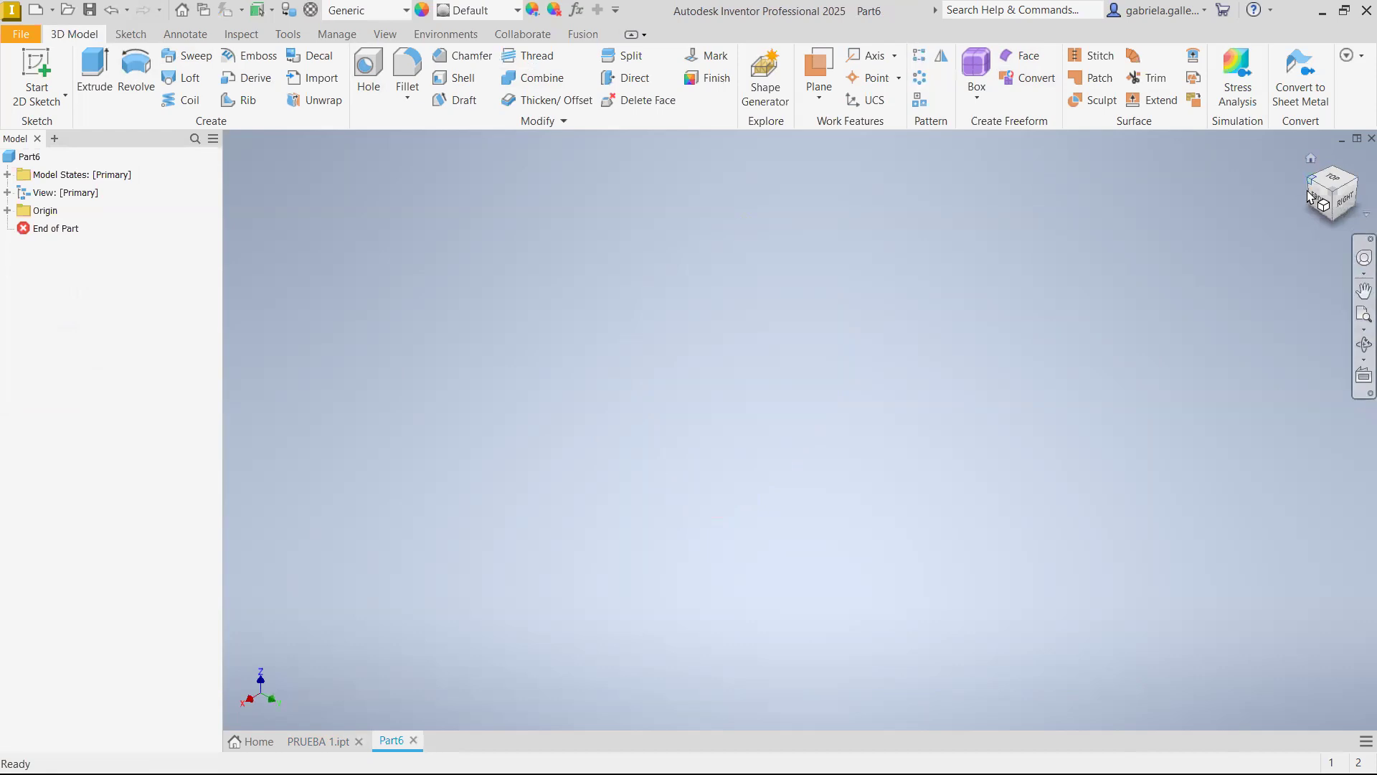
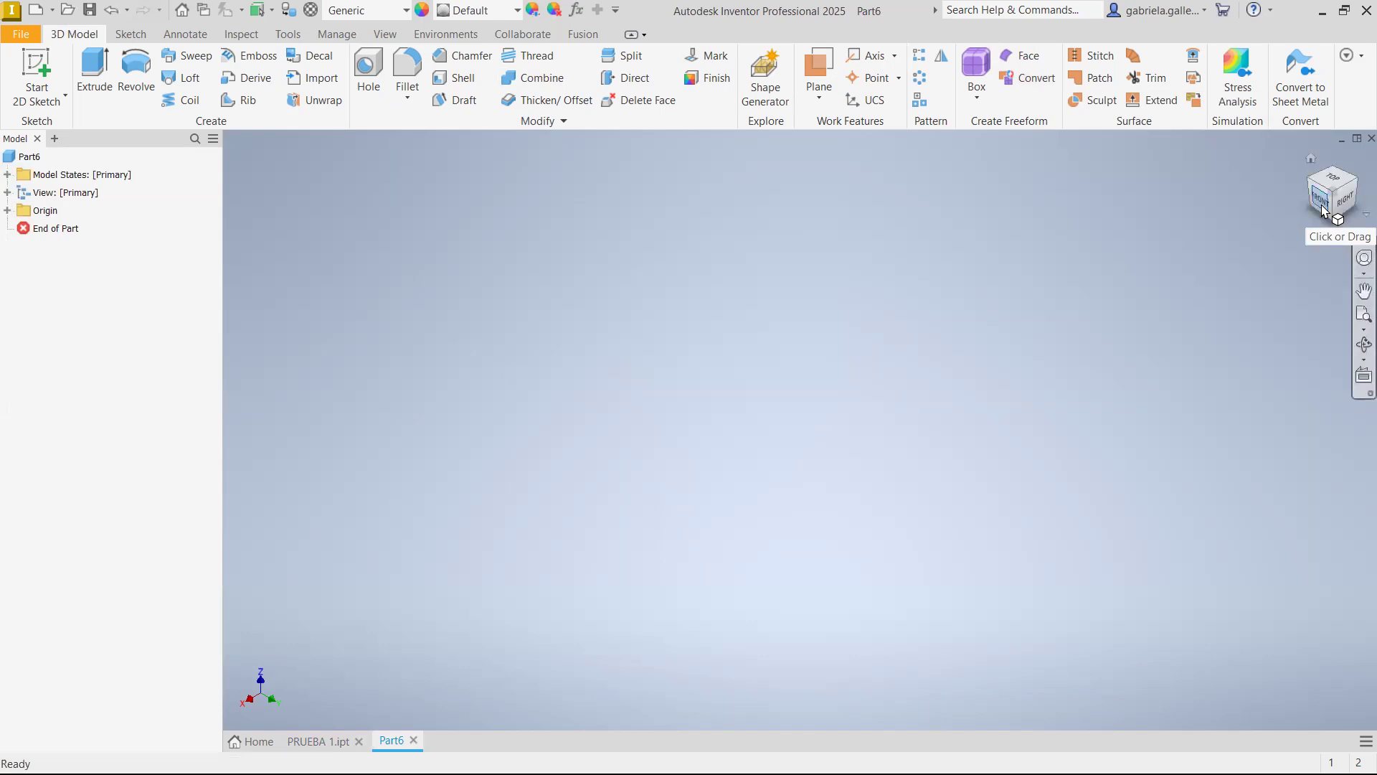
left_click(1341, 202)
left_click(1311, 158)
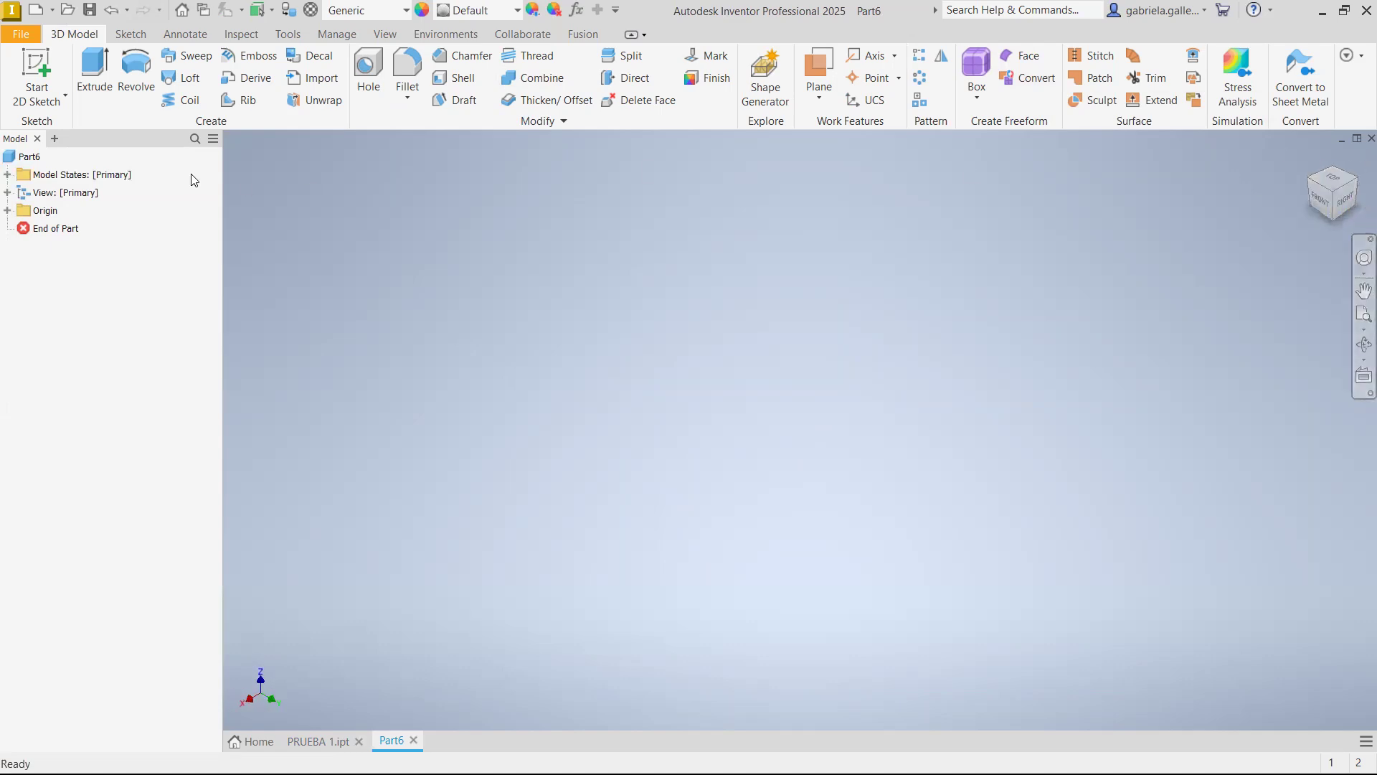
left_click(8, 211)
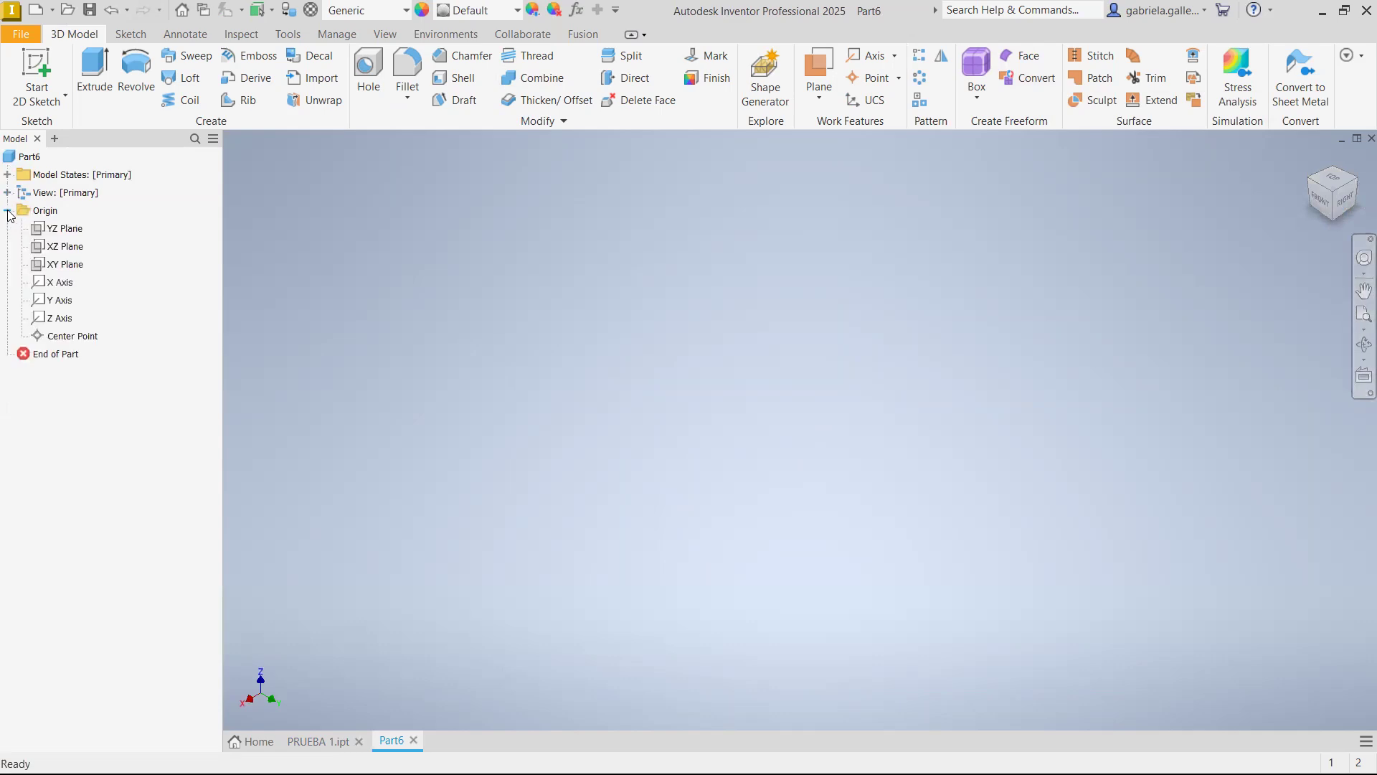
left_click(65, 247)
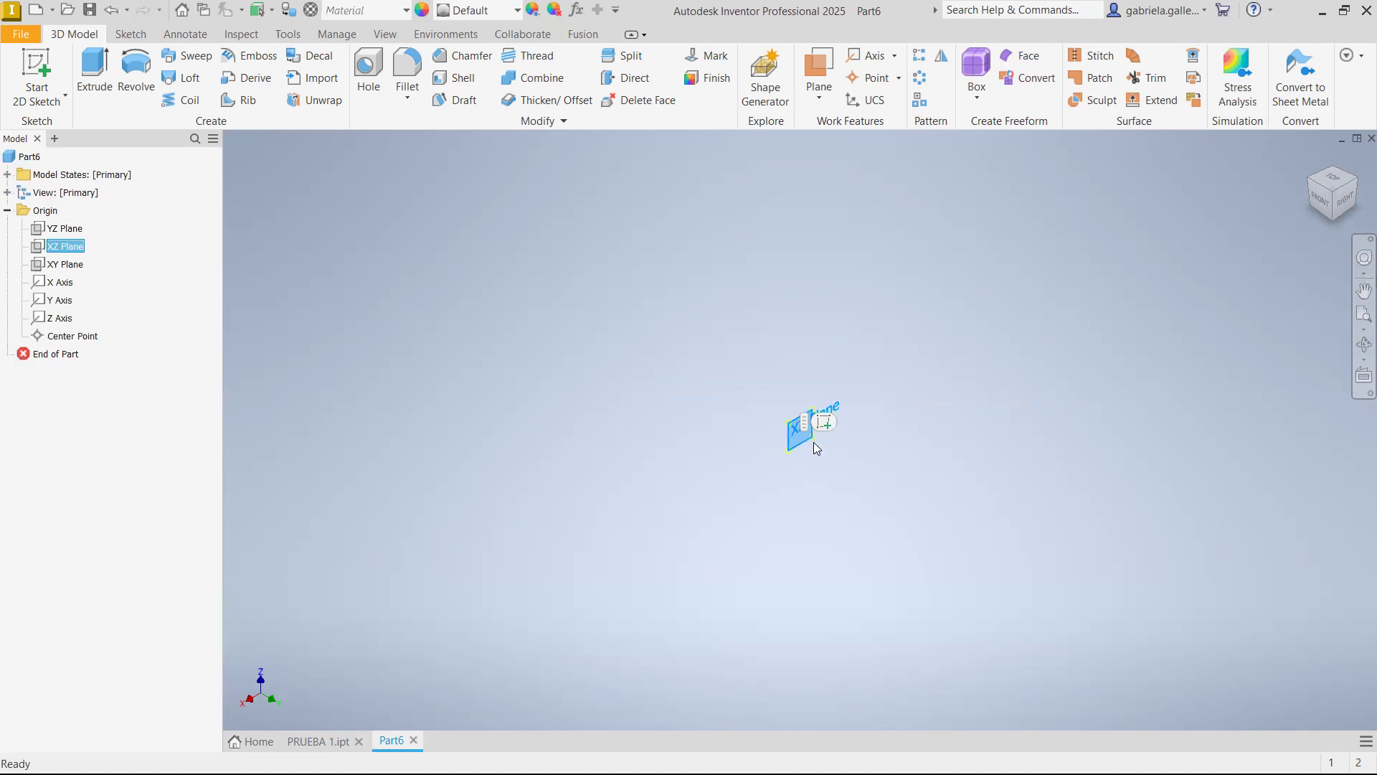
left_click(826, 426)
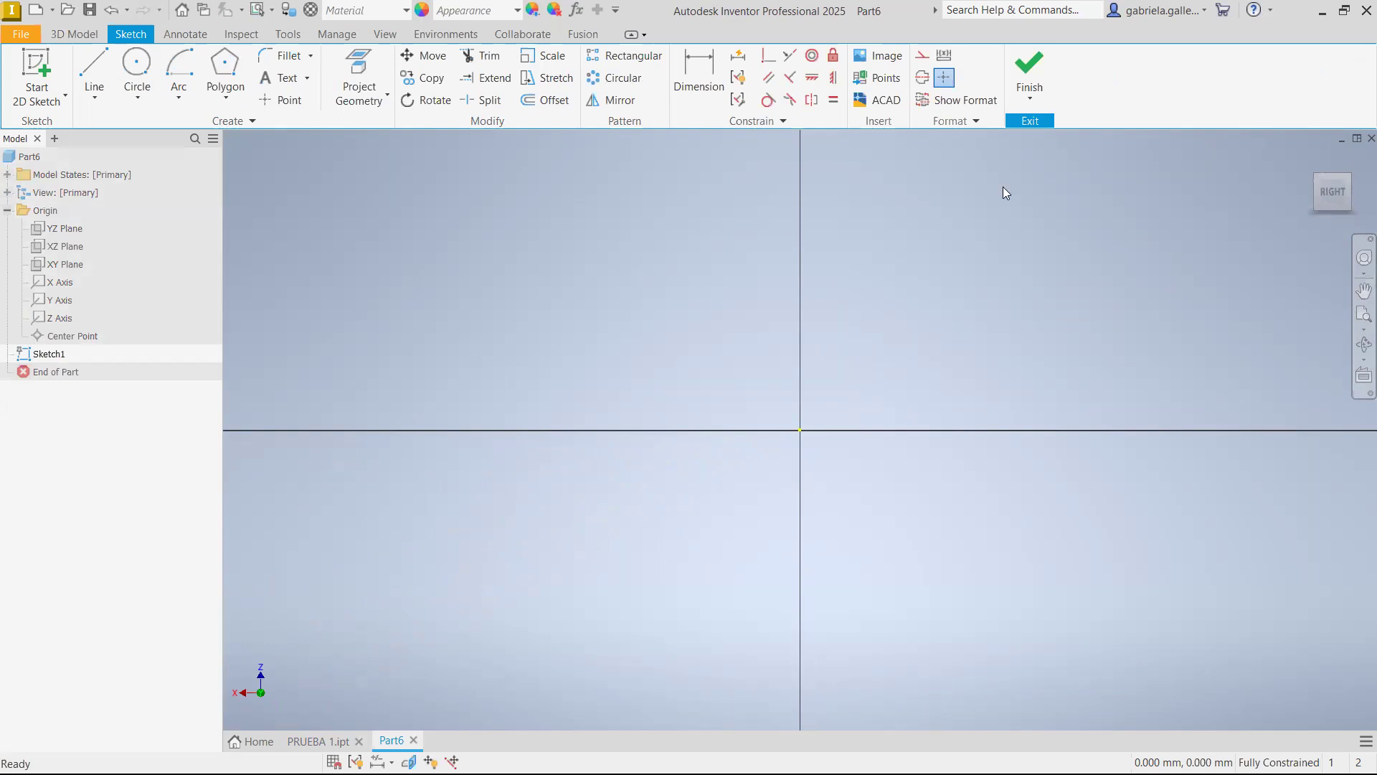
left_click(1040, 87)
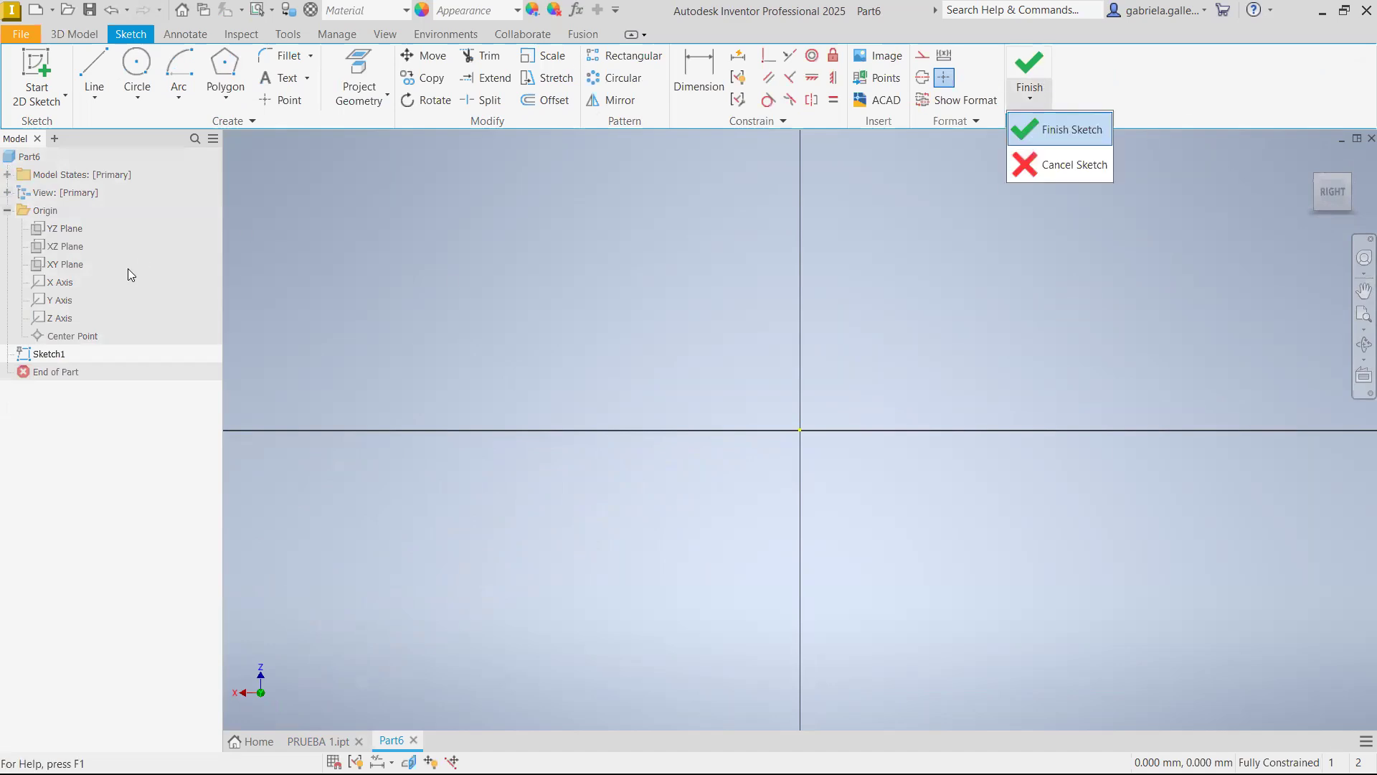
left_click(1063, 126)
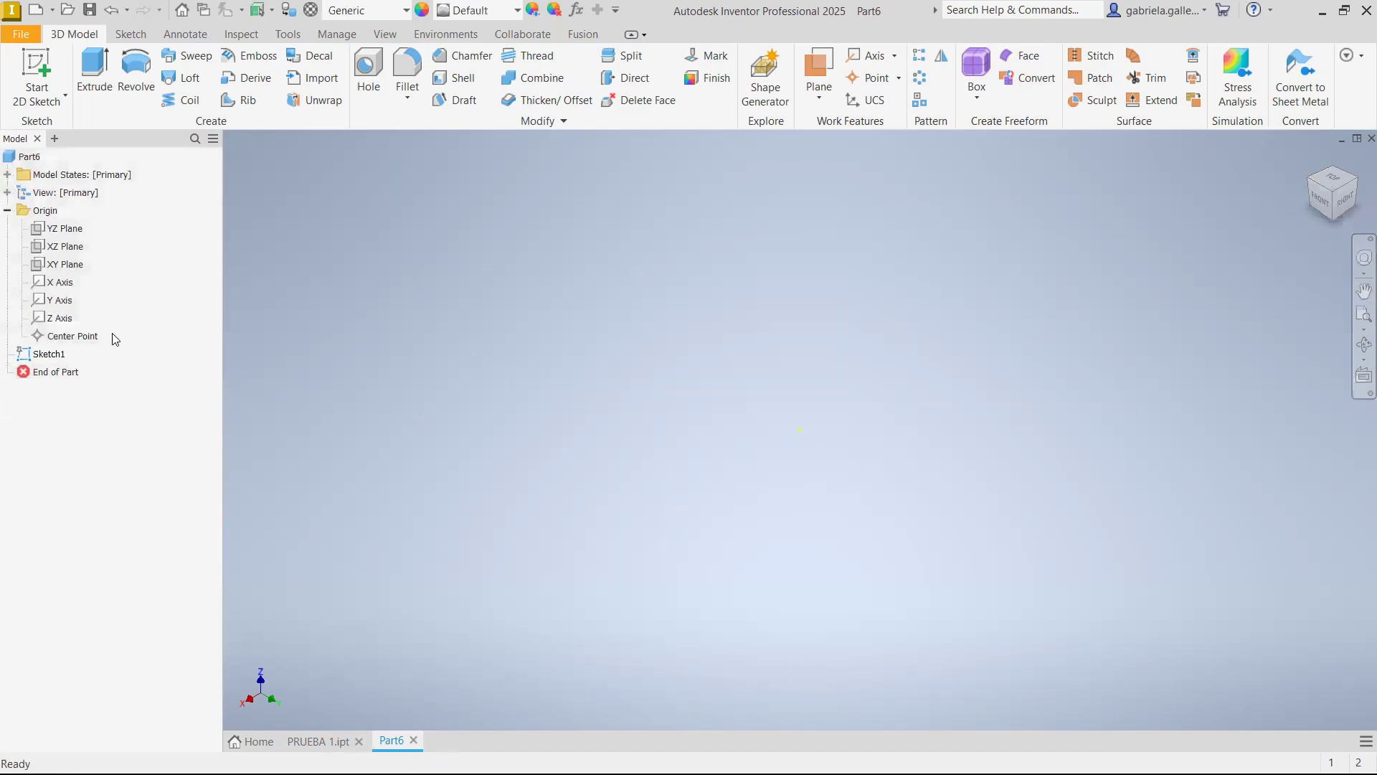
right_click(43, 351)
left_click(113, 404)
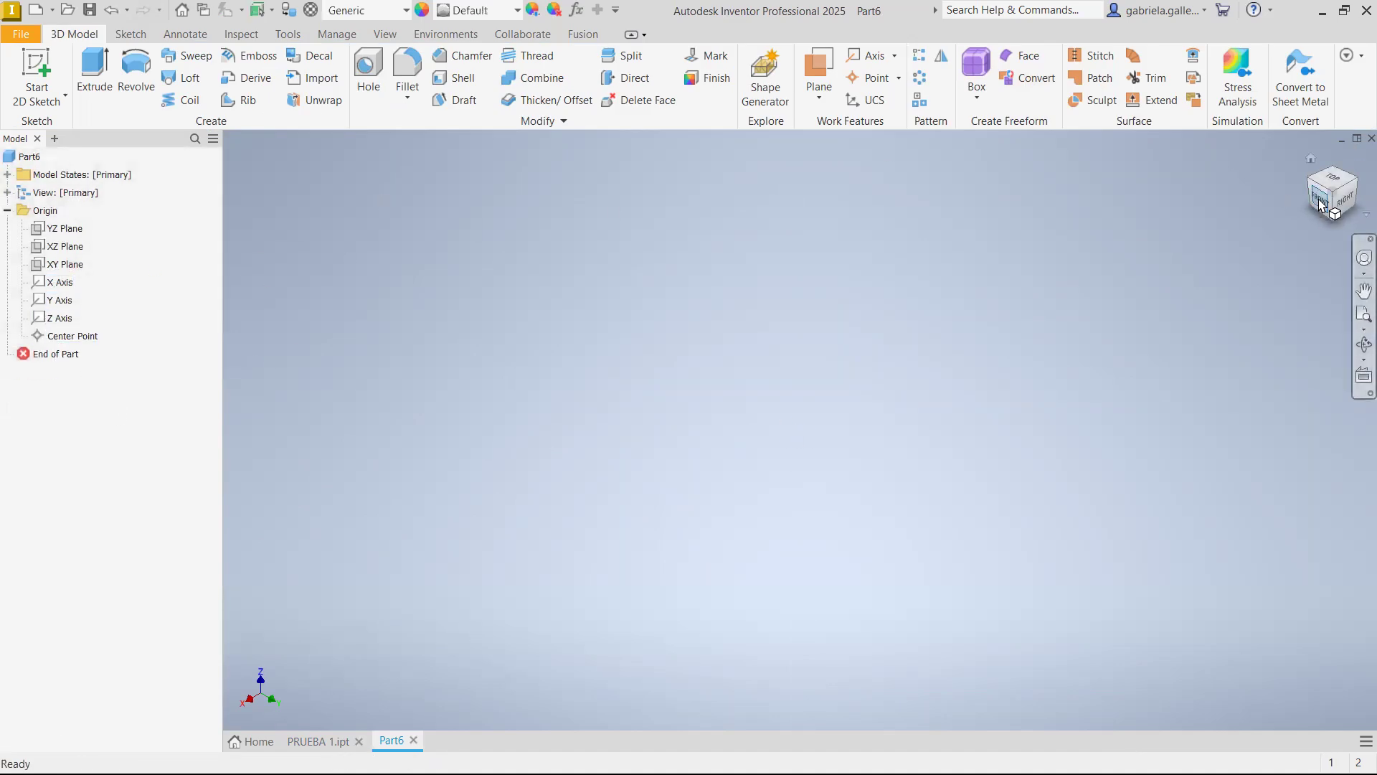
Start a sketch on the YZ plane and draw two separate sloped lines, one above the origin and one about 296 mm long below it
left_click(66, 231)
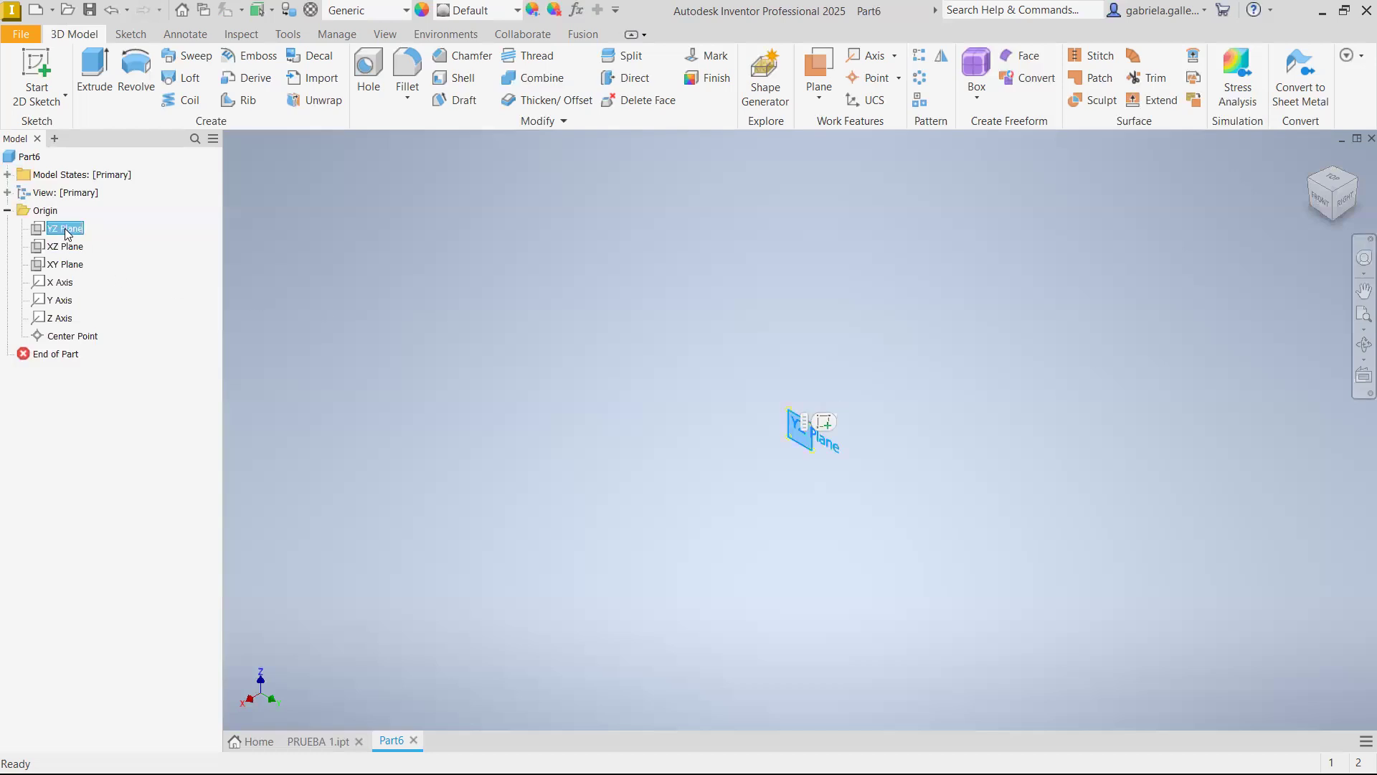
left_click(822, 424)
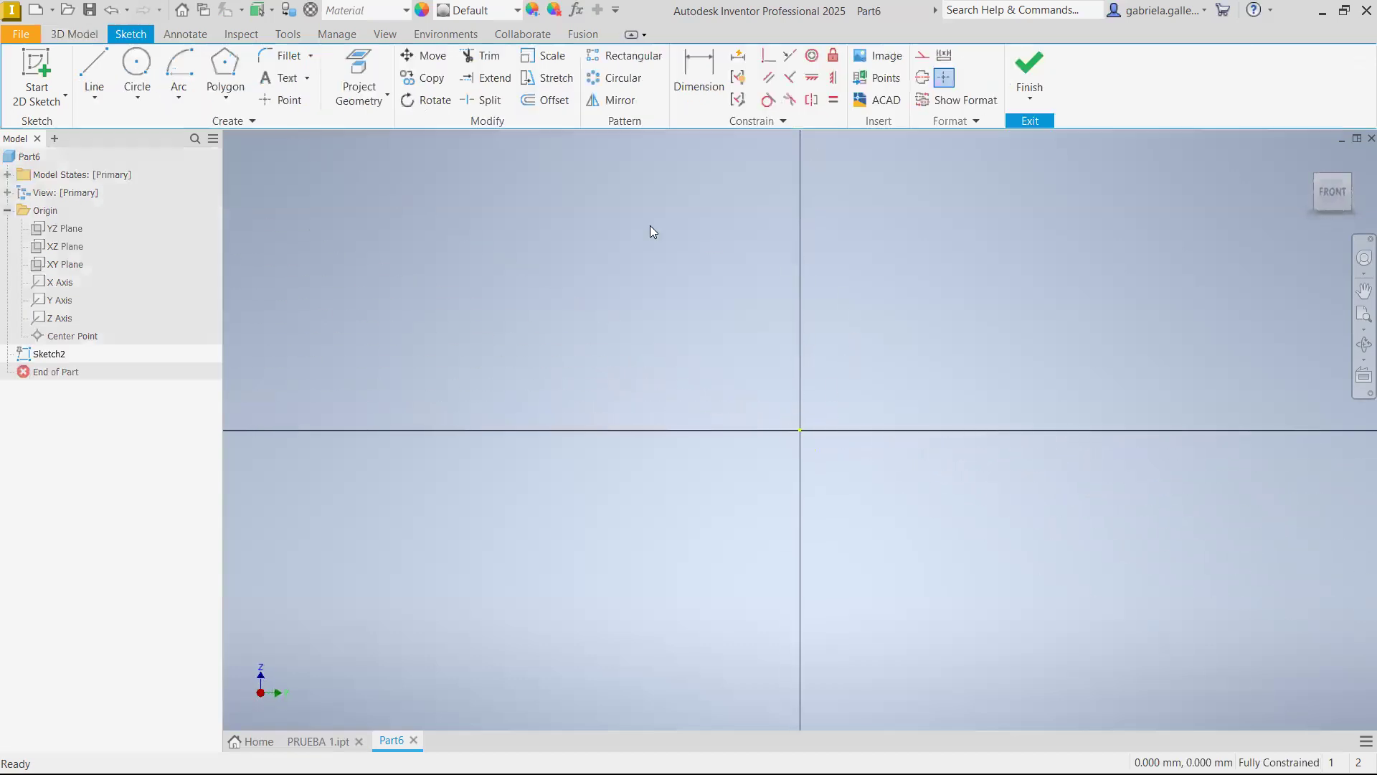
left_click(94, 72)
left_click(539, 256)
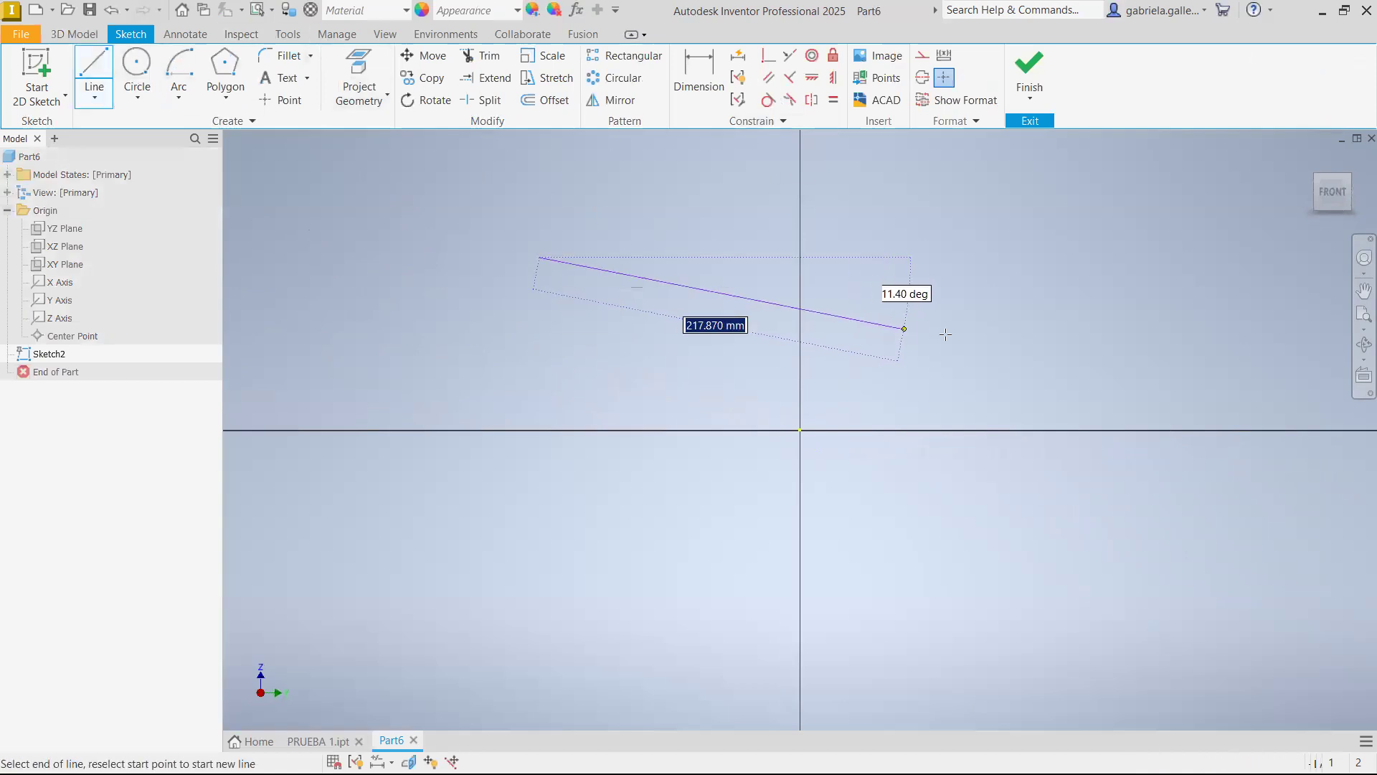
left_click(1011, 329)
key("Escape")
left_click(94, 72)
left_click(547, 515)
left_click(1044, 499)
key("Escape")
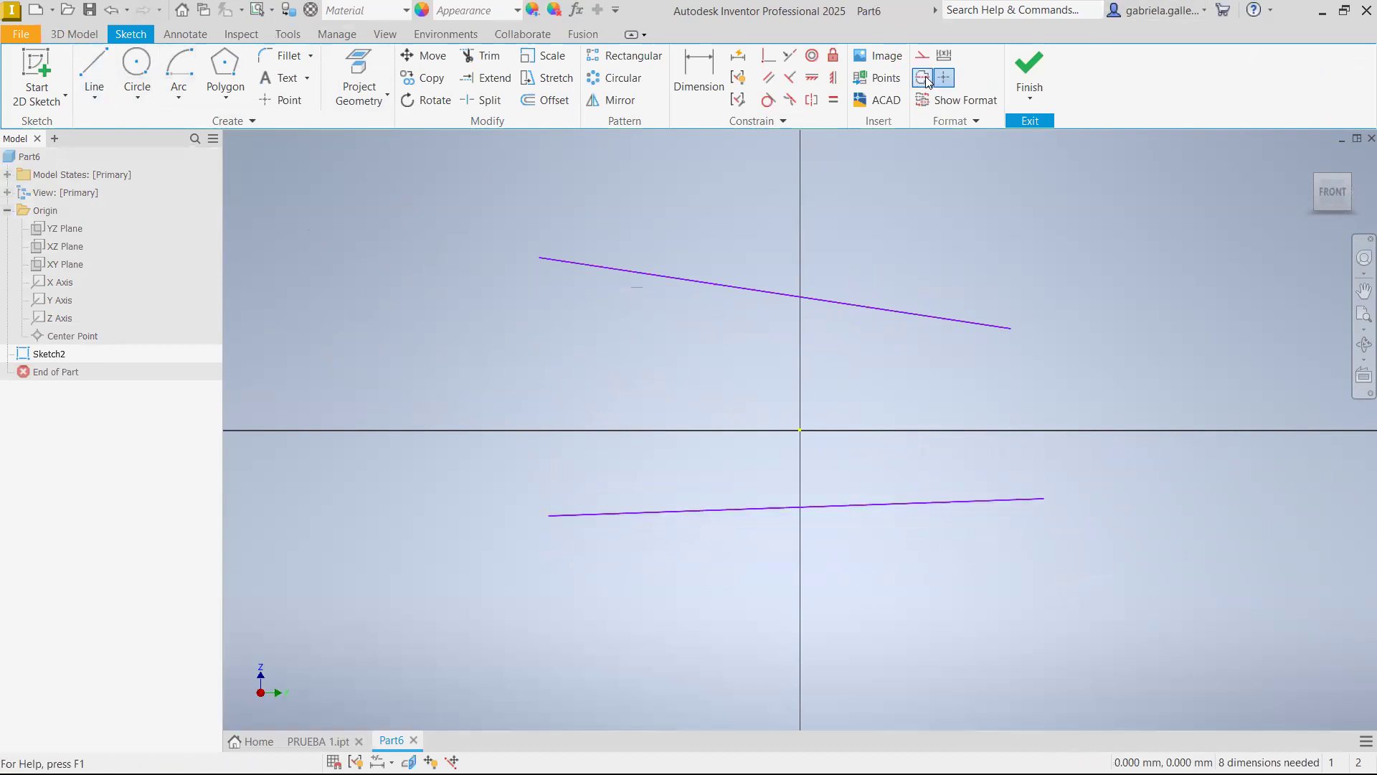
Convert the lower line to a centerline and constrain both lines to be horizontal
left_click(858, 506)
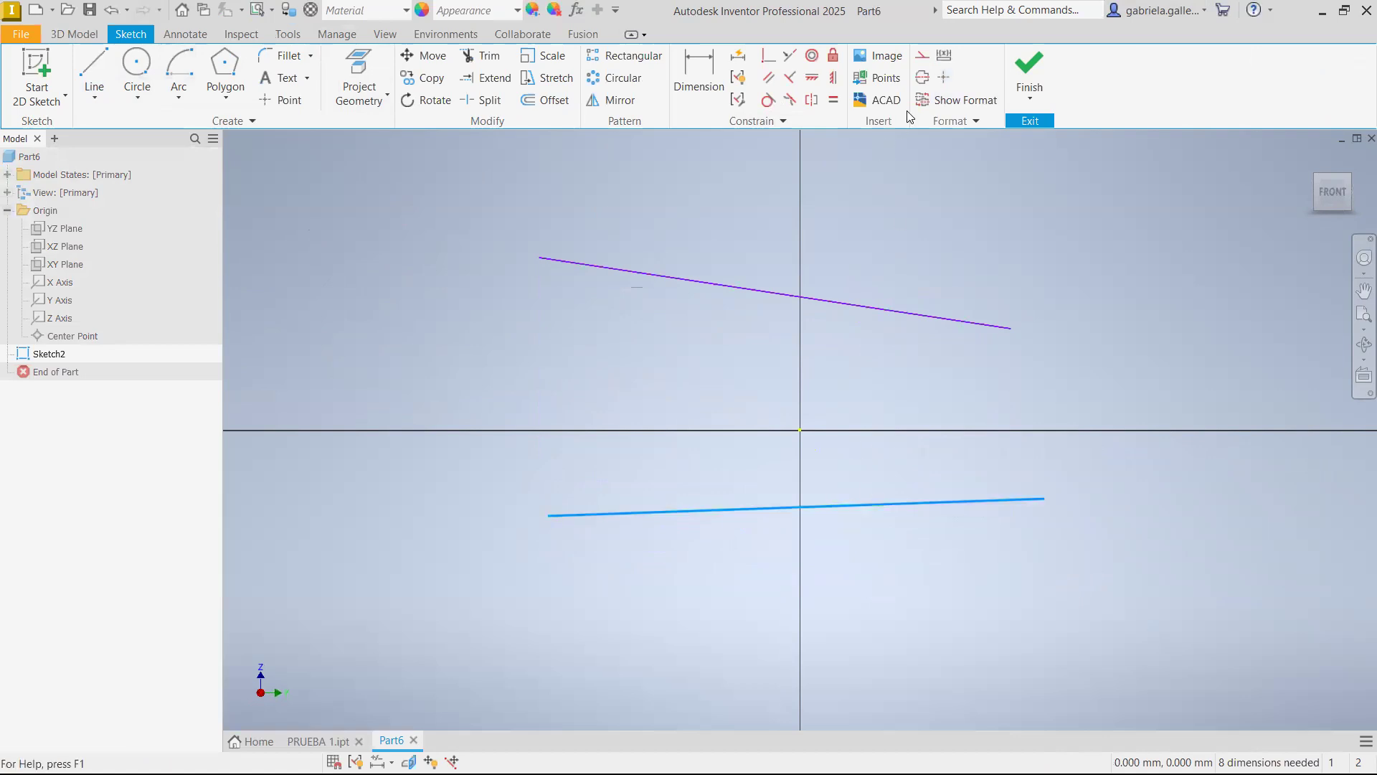
left_click(923, 78)
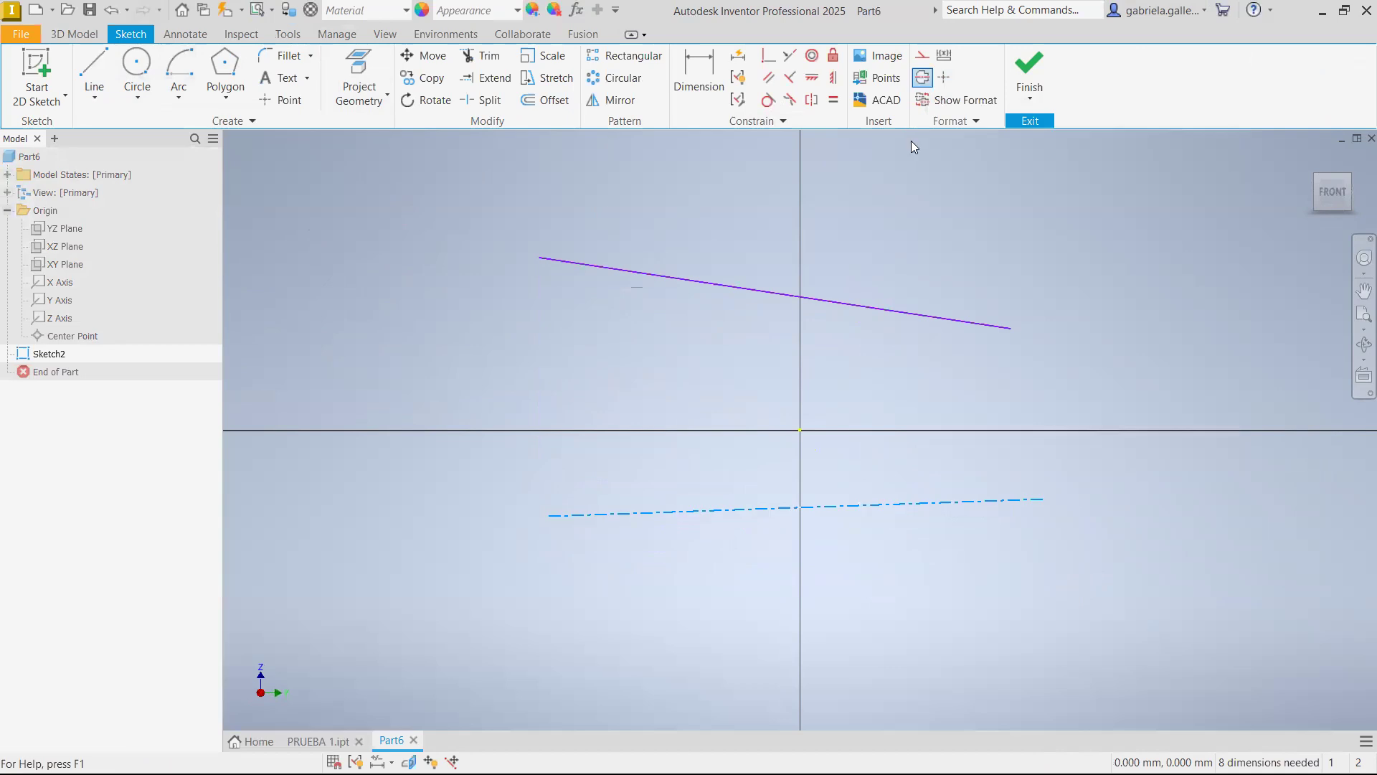
left_click(981, 582)
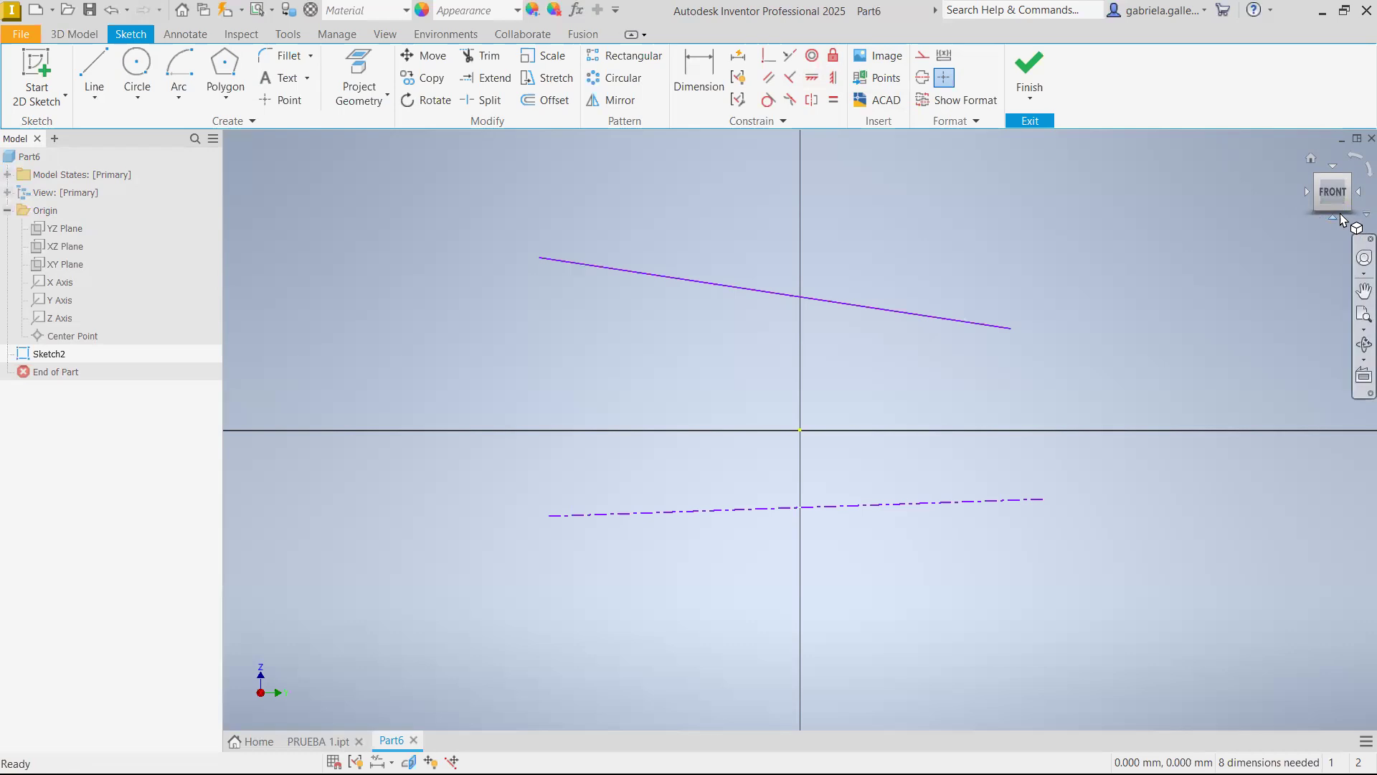
left_click(814, 81)
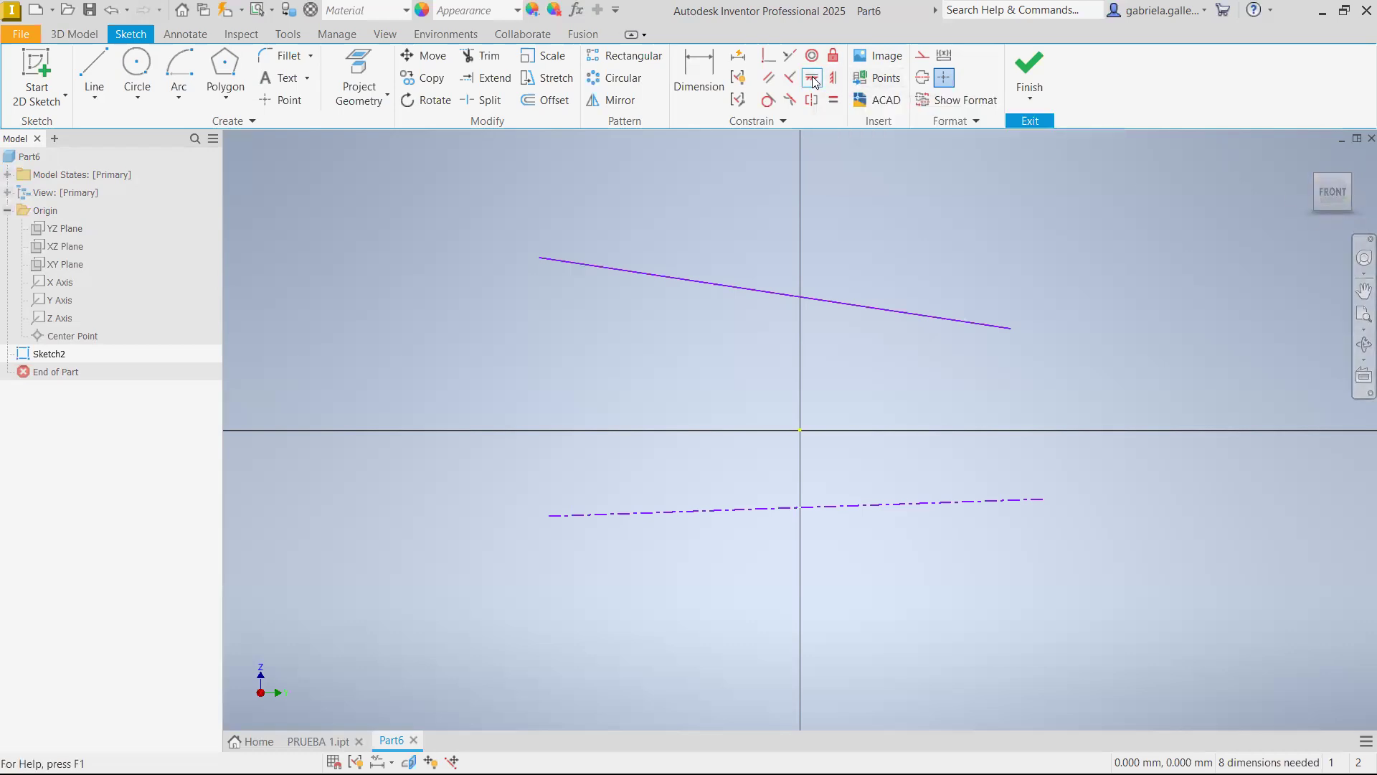
left_click(847, 512)
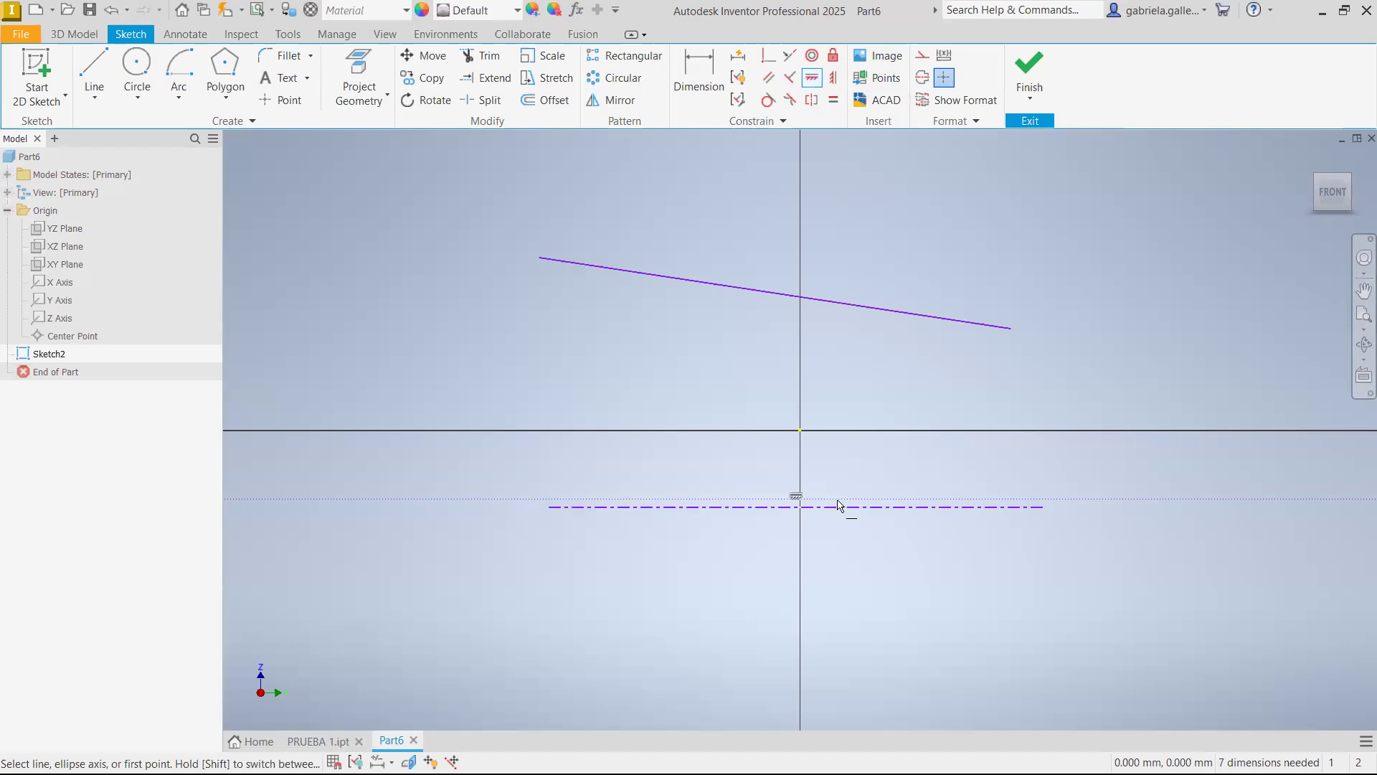
left_click(941, 317)
key("Escape")
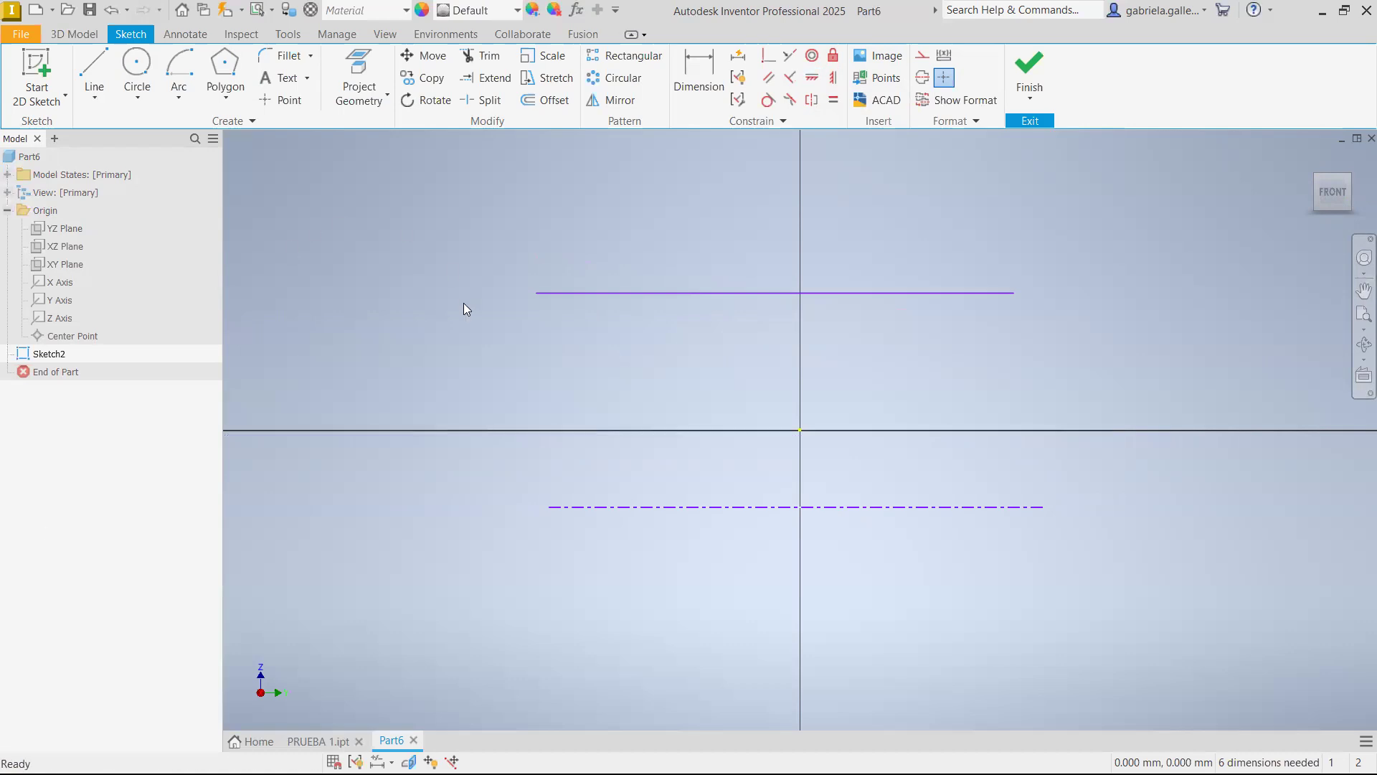
Make the centerline's midpoint coincident with the sketch origin
left_click(768, 55)
mouse_move(801, 511)
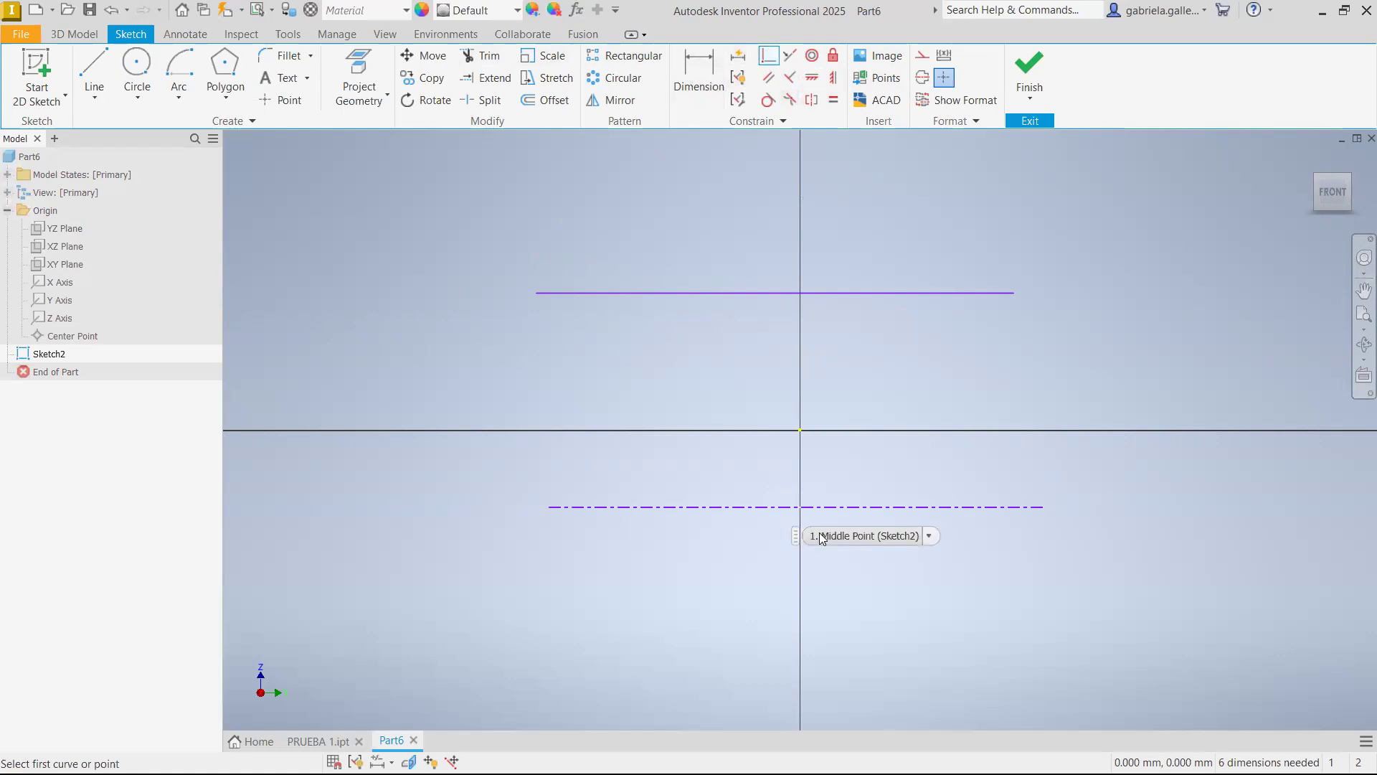
left_click(797, 507)
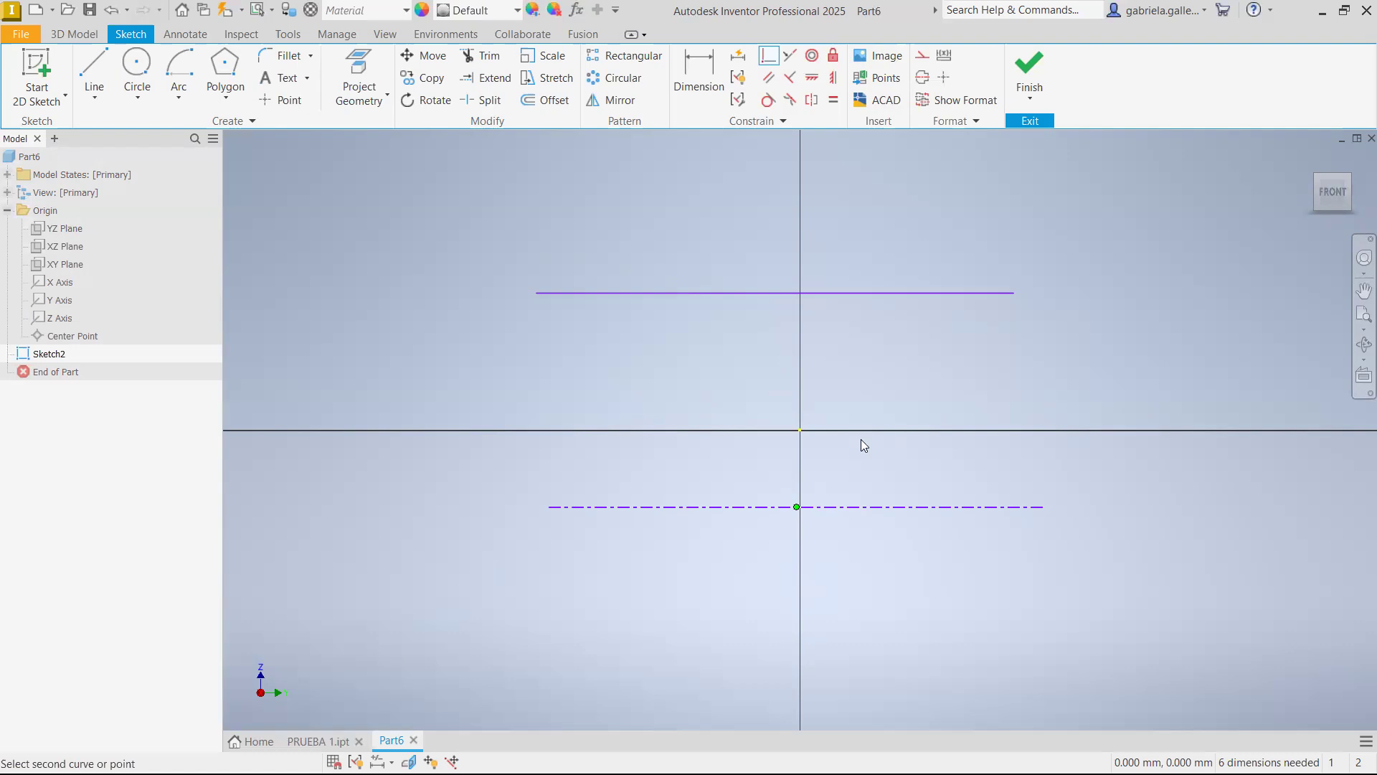
left_click(801, 431)
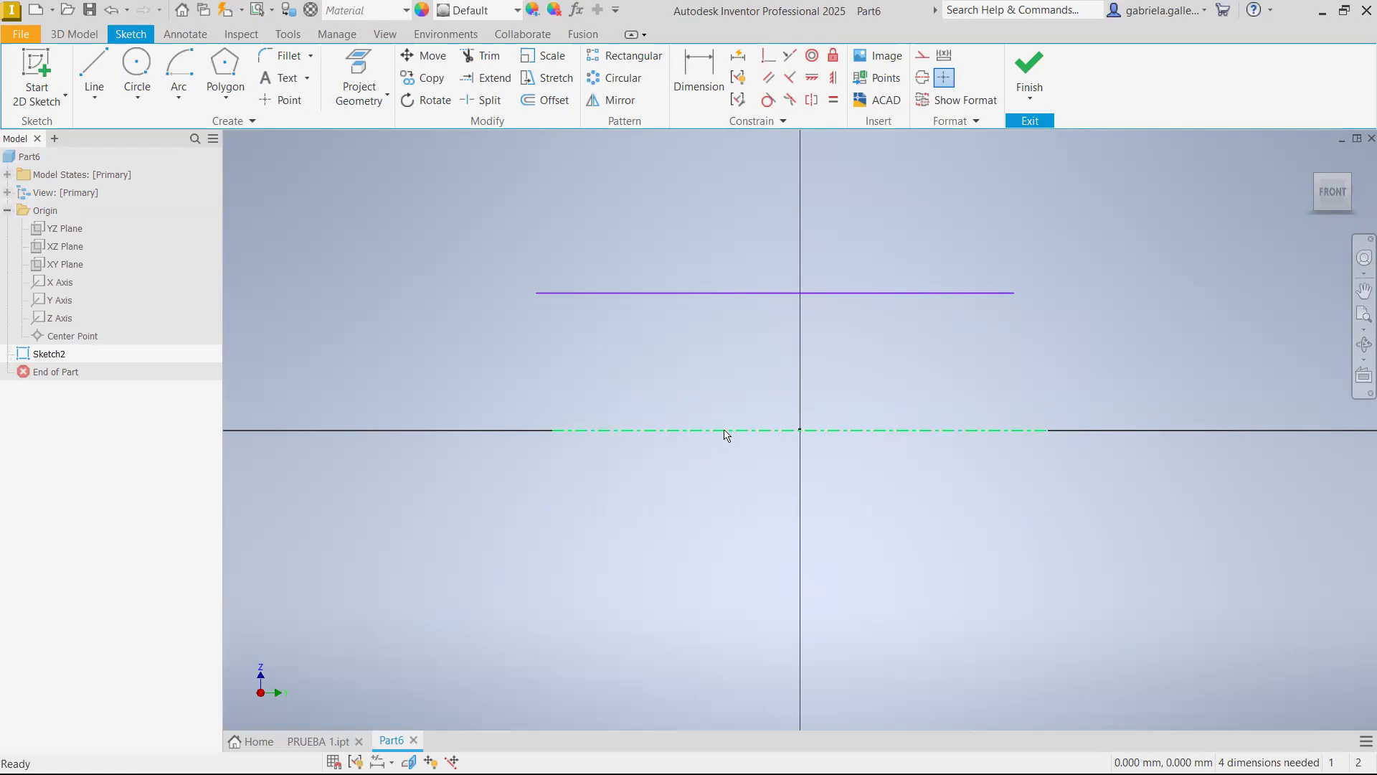
left_click_drag(727, 431, 729, 500)
left_click(737, 349)
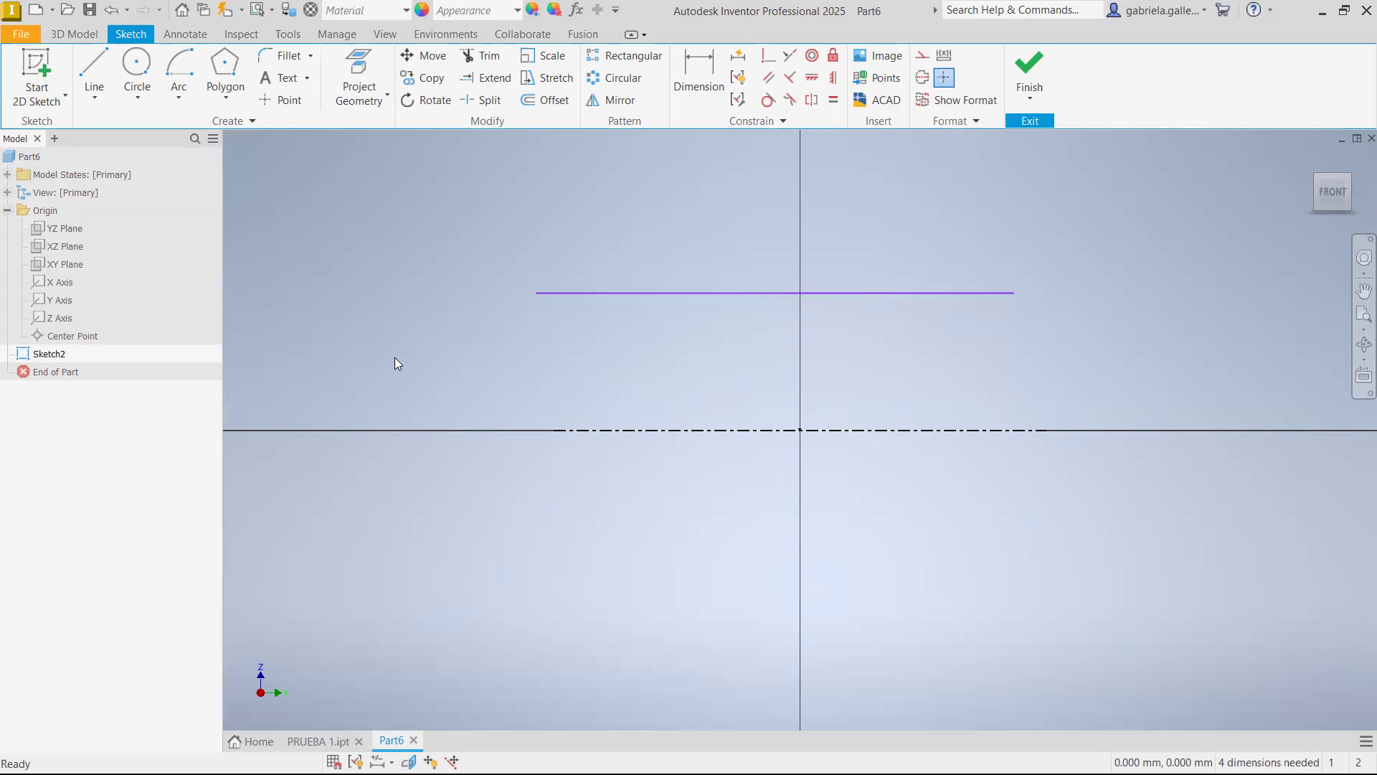
Dimension the centerline's length below it and set it to 300 mm
left_click(700, 71)
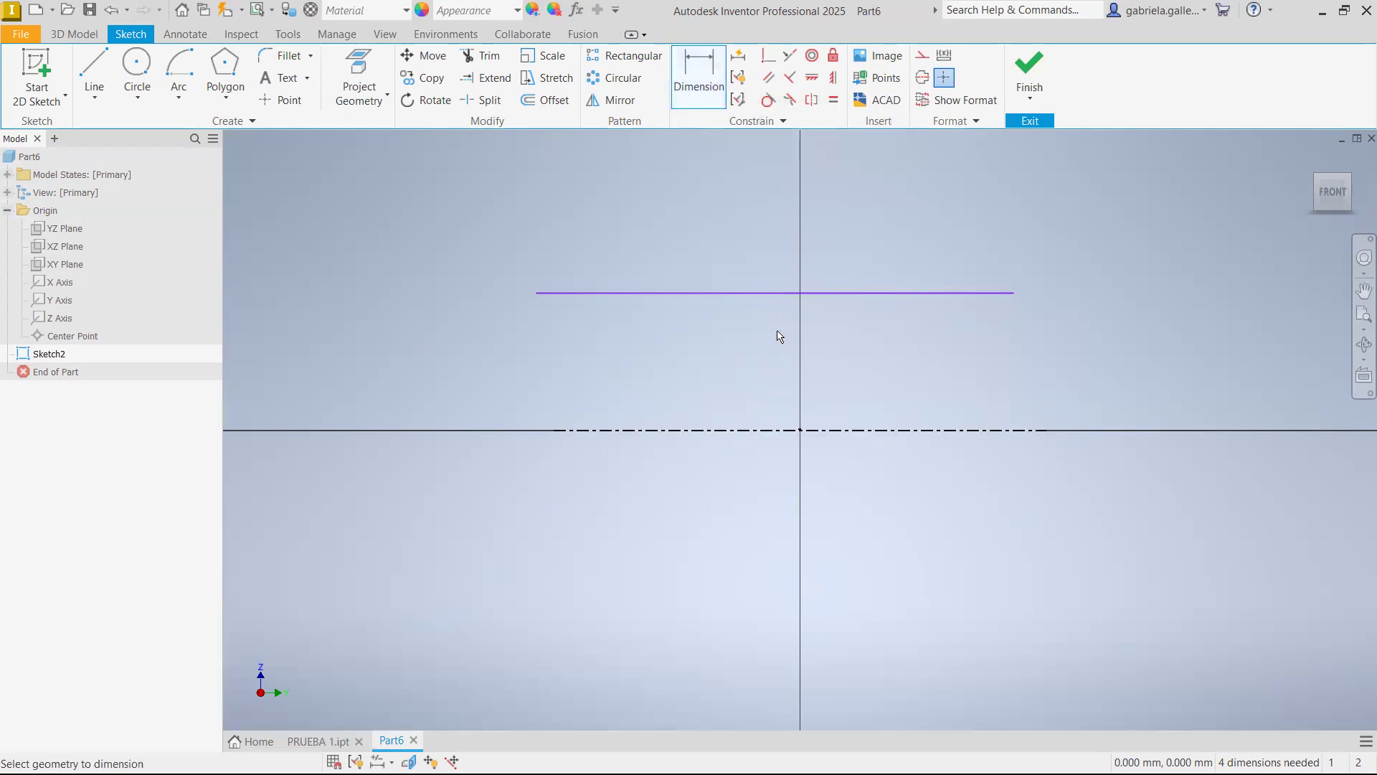
left_click(757, 430)
left_click(779, 530)
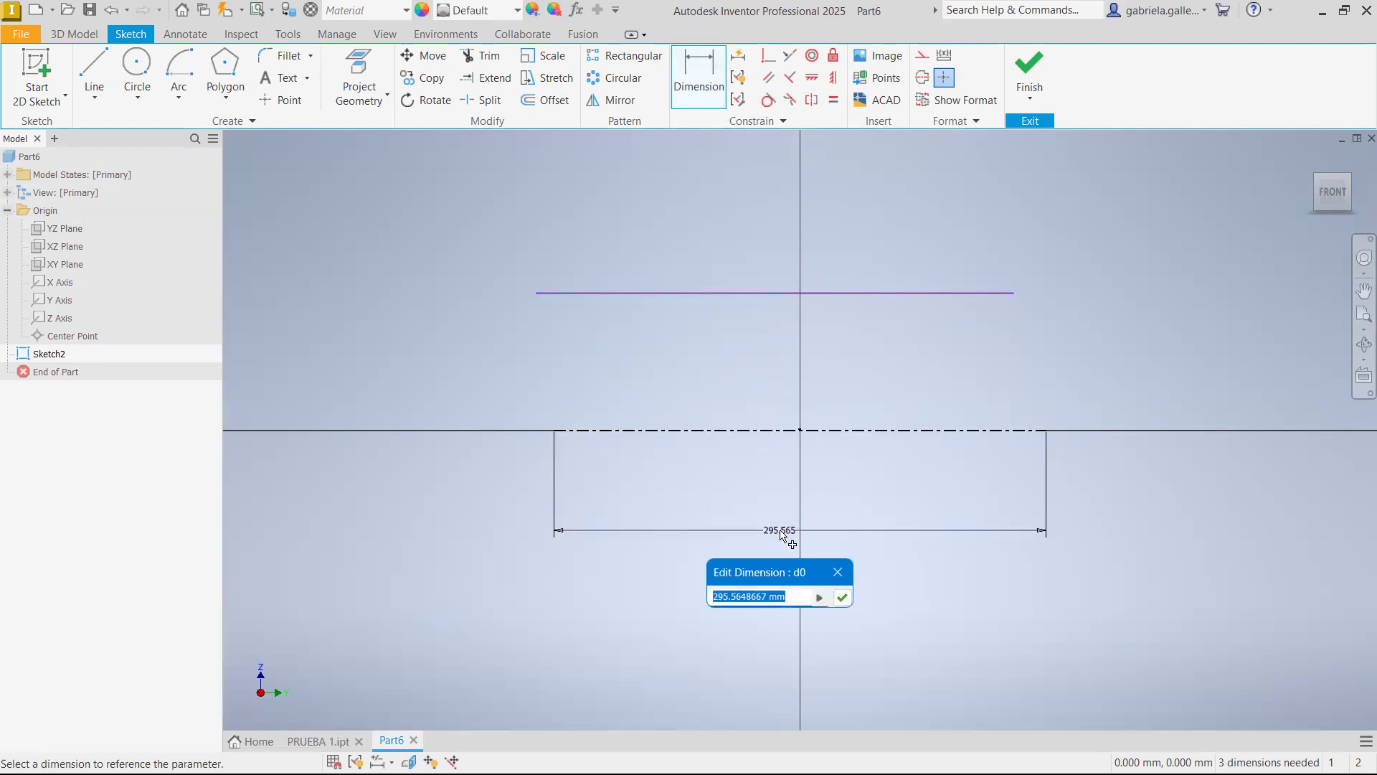
type("300")
key("Return")
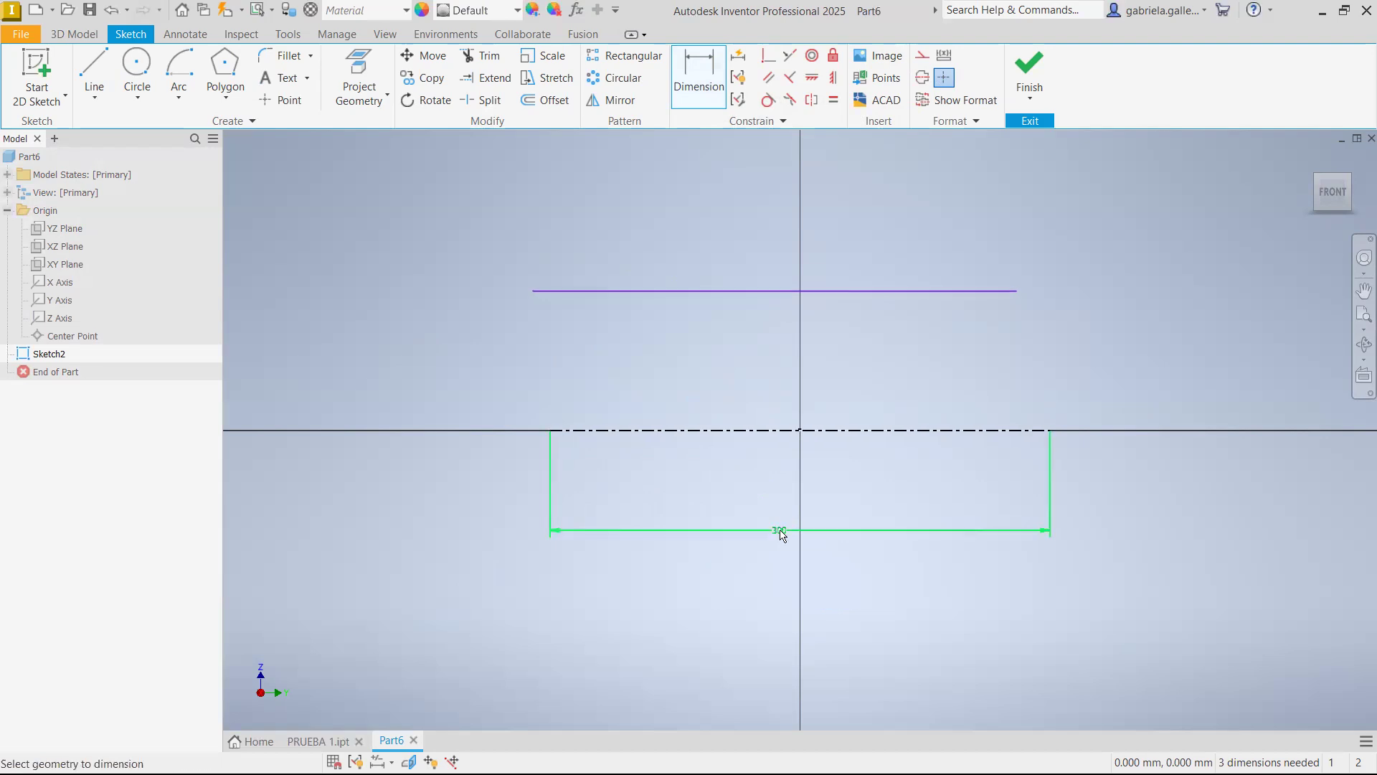
double_click(780, 531)
left_click(773, 602)
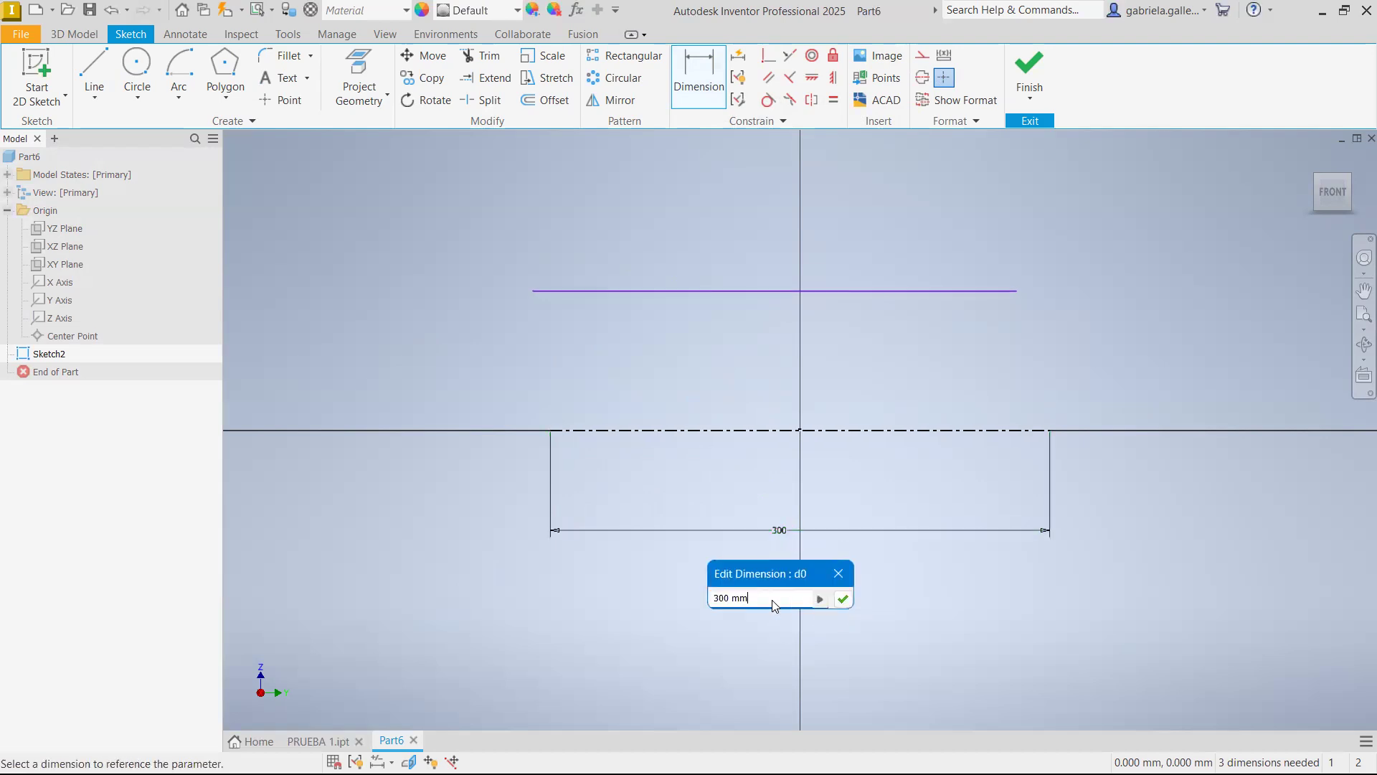
left_click(842, 599)
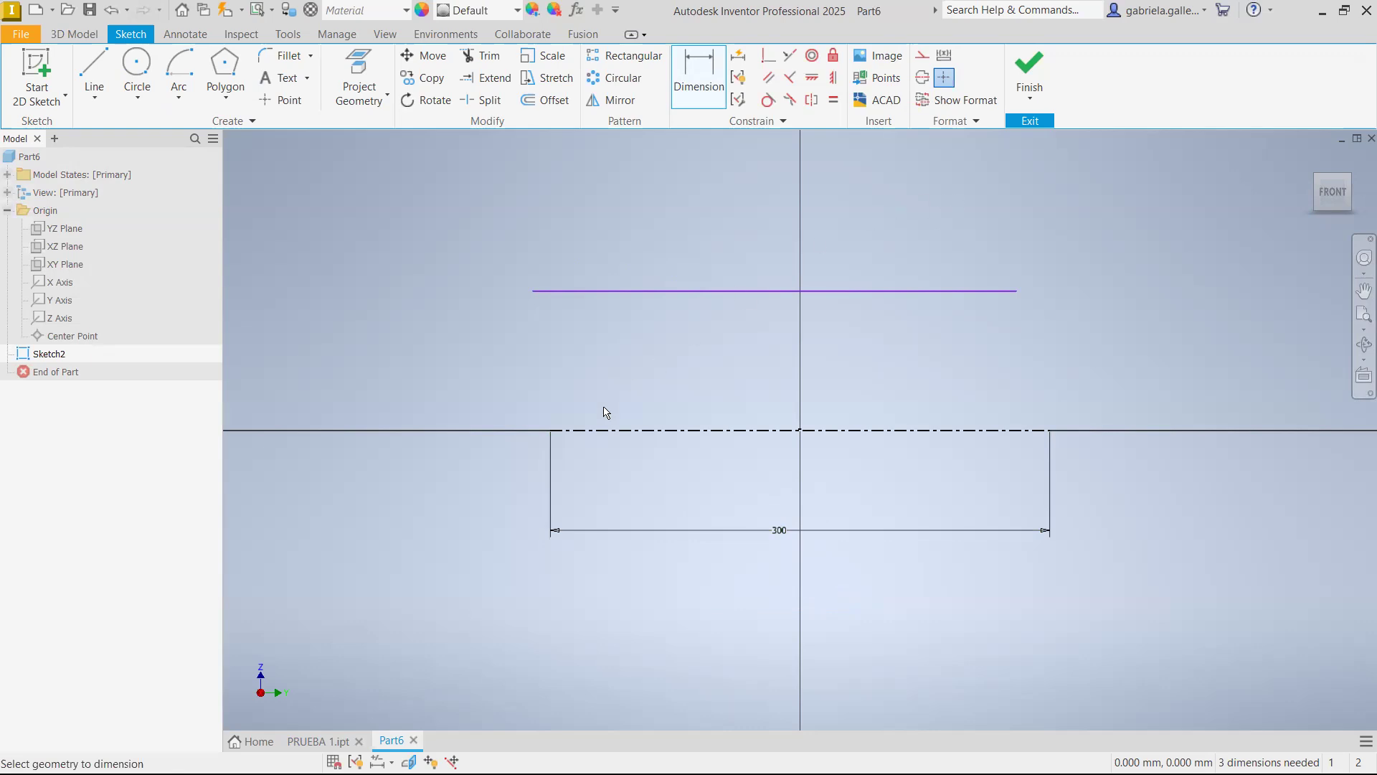
key("Escape")
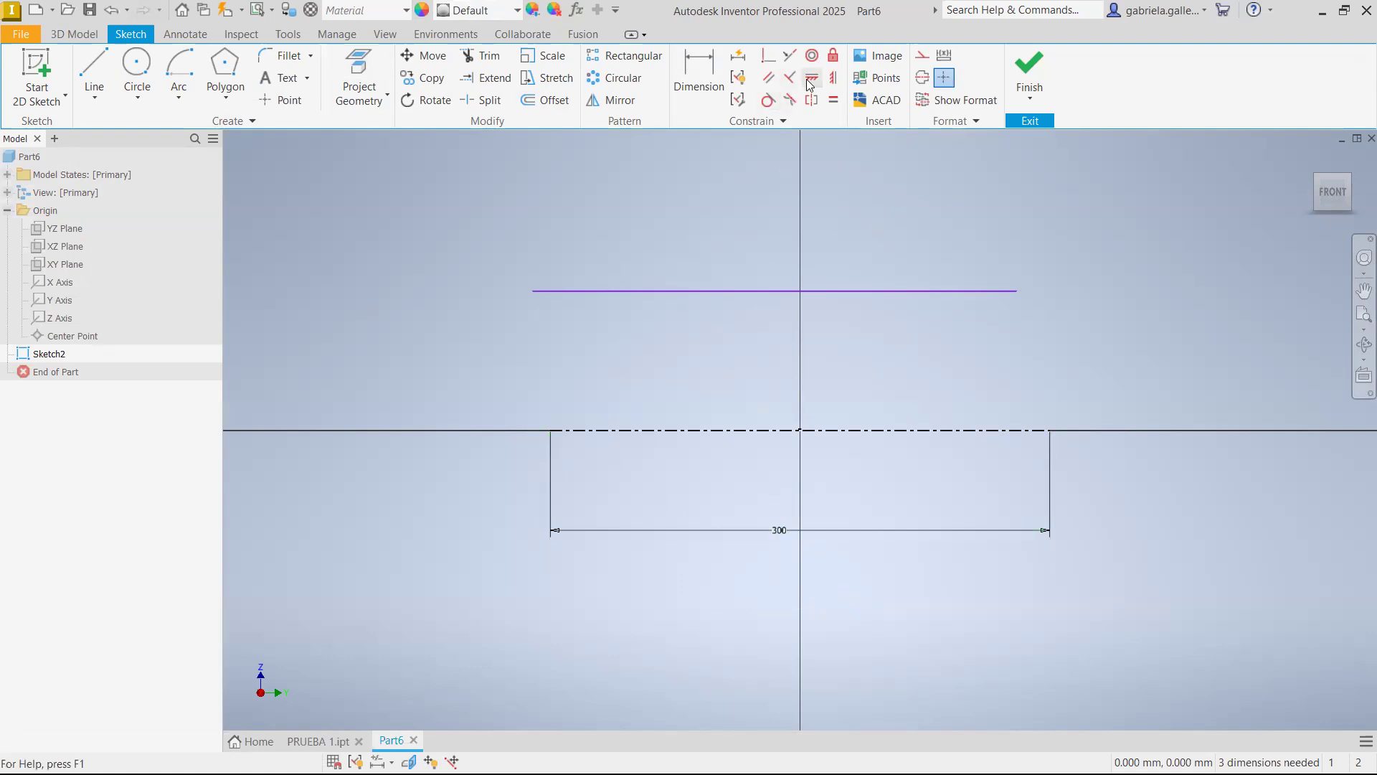
Align the upper line's midpoint vertically with the origin and make the line equal in length to the centerline
left_click(834, 78)
left_click(775, 291)
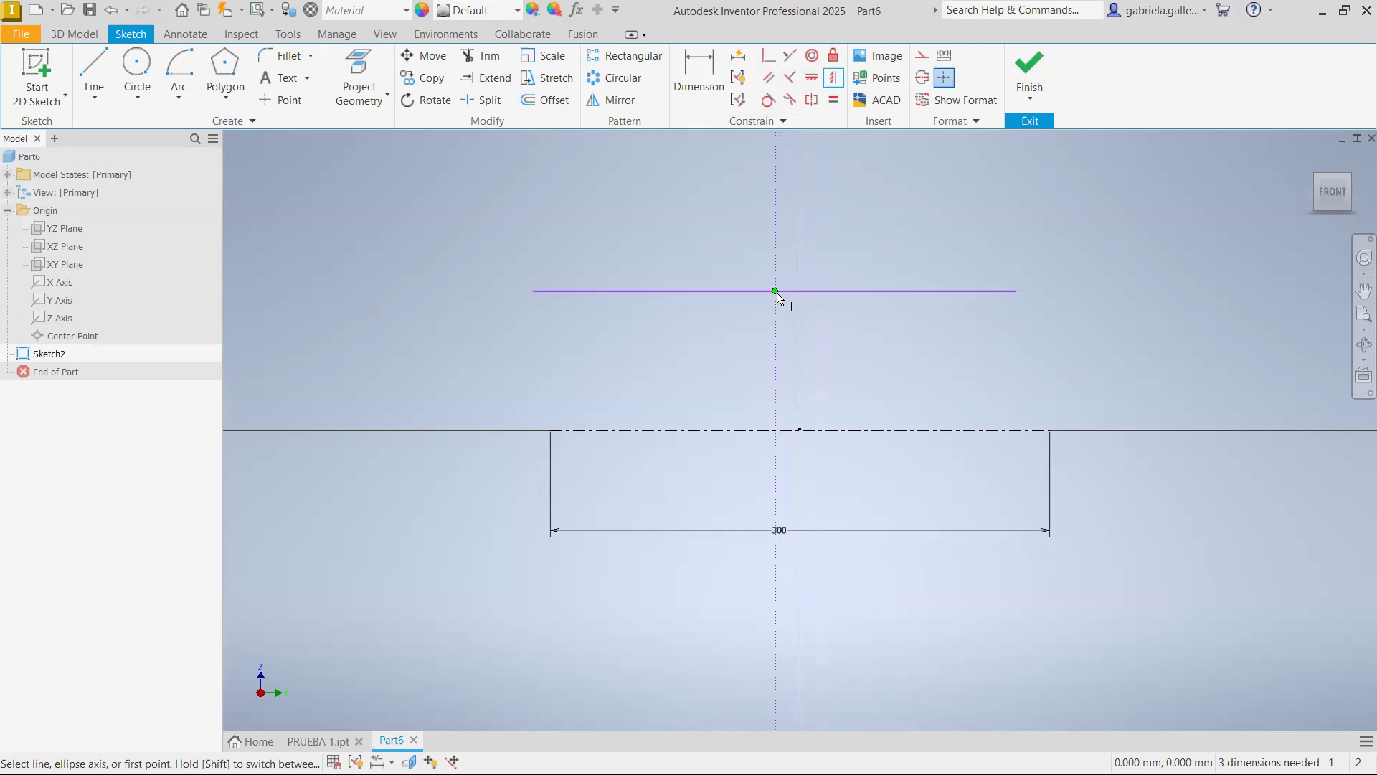
left_click(800, 431)
key("Escape")
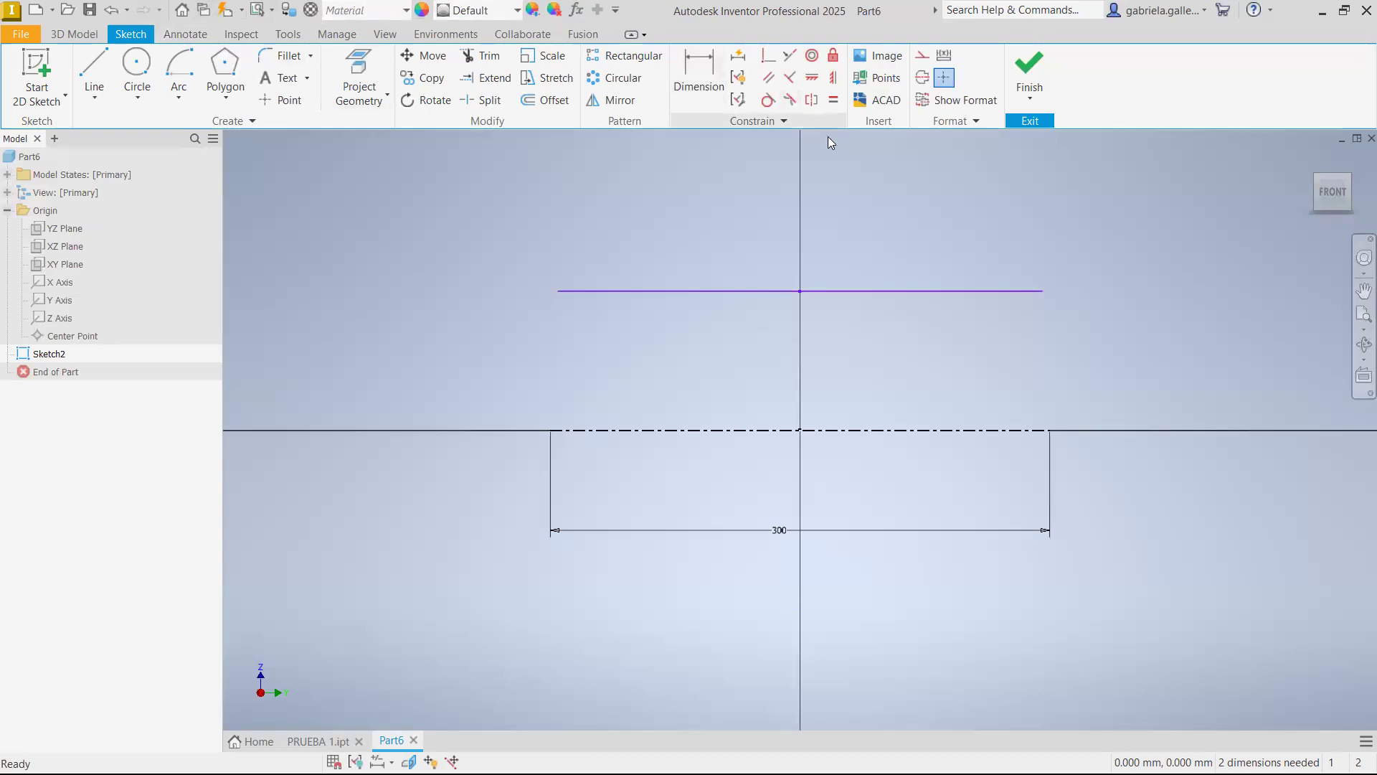
left_click(834, 100)
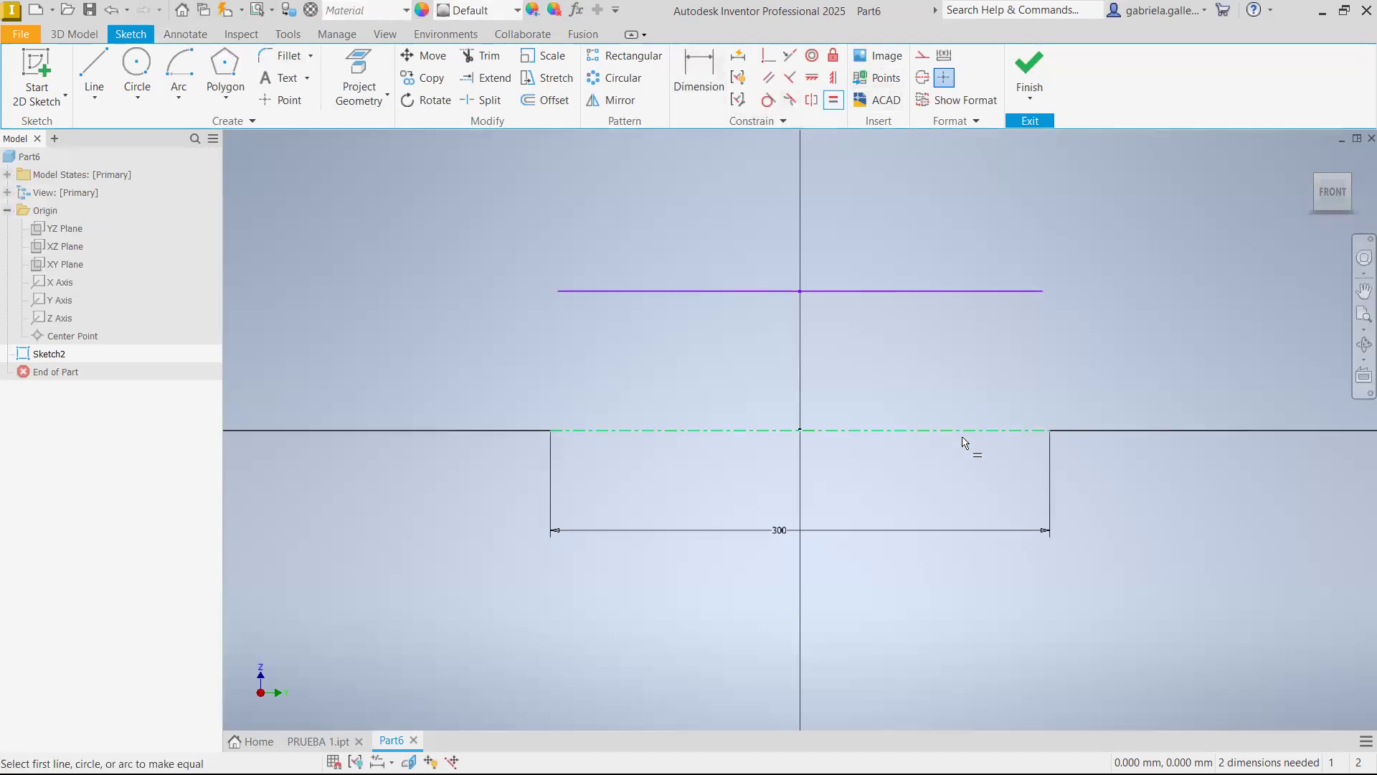
left_click(963, 437)
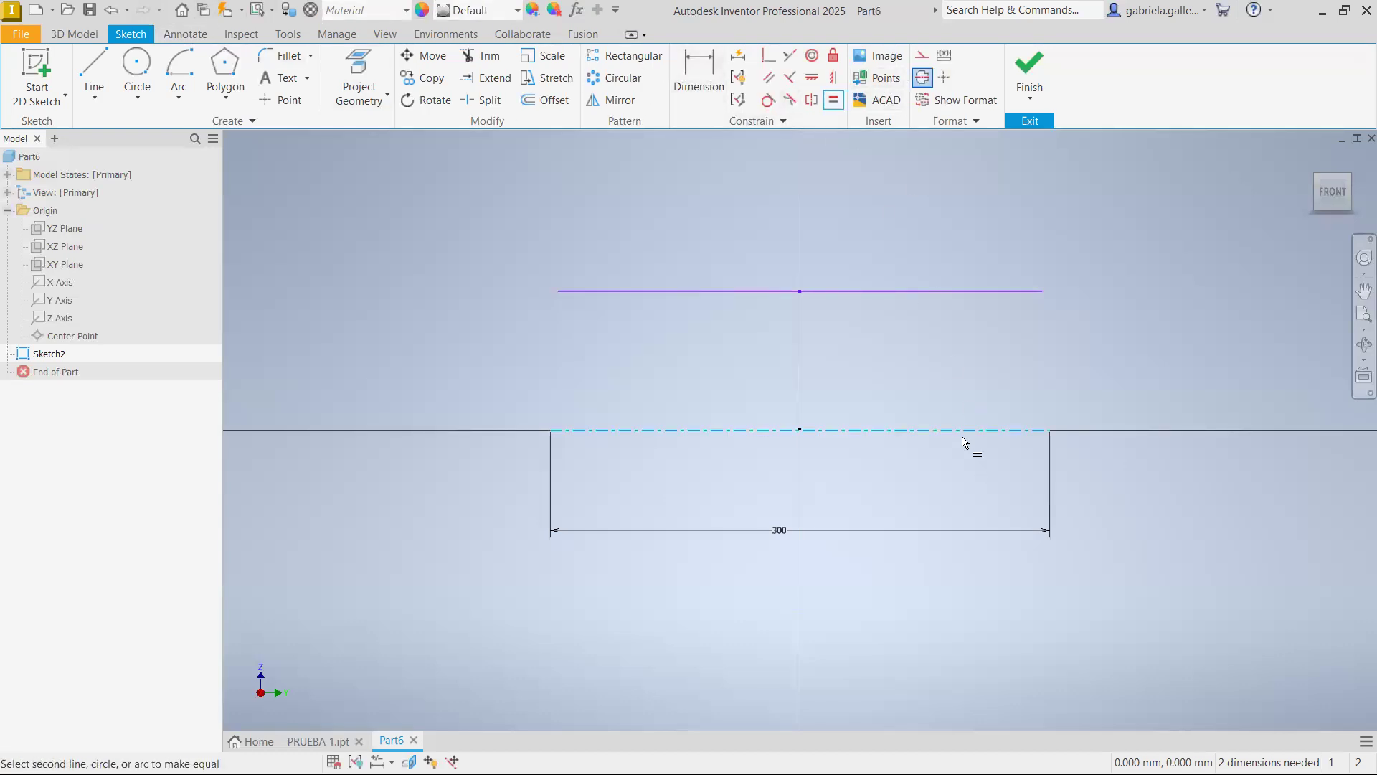
left_click(984, 295)
key("Escape")
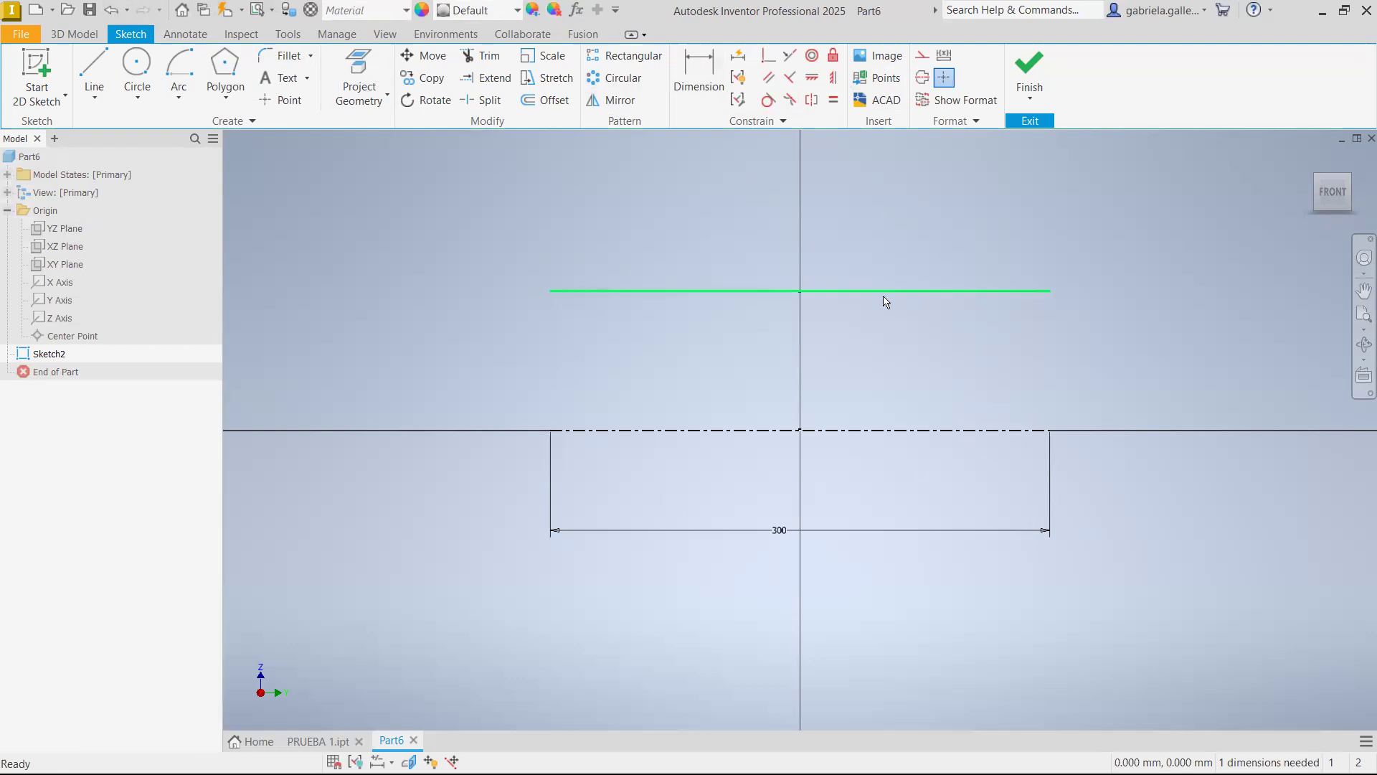
Draw two separate slanted lines, one beyond each end of the upper line, running down toward the horizontal axis
left_click(94, 71)
left_click(444, 283)
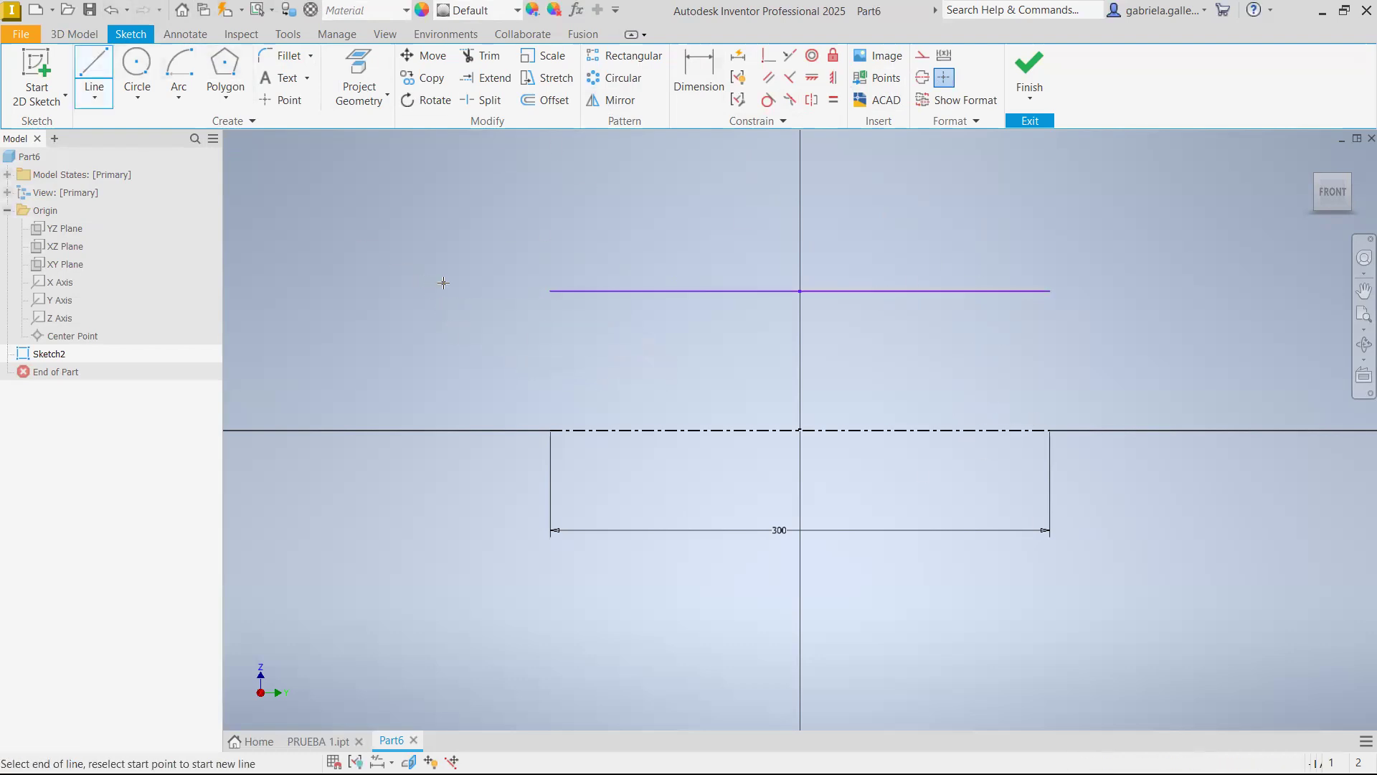
left_click(402, 414)
key("Escape")
left_click(94, 71)
left_click(1081, 283)
left_click(1234, 420)
key("Escape")
Constrain both slanted side lines to be vertical
left_click(833, 78)
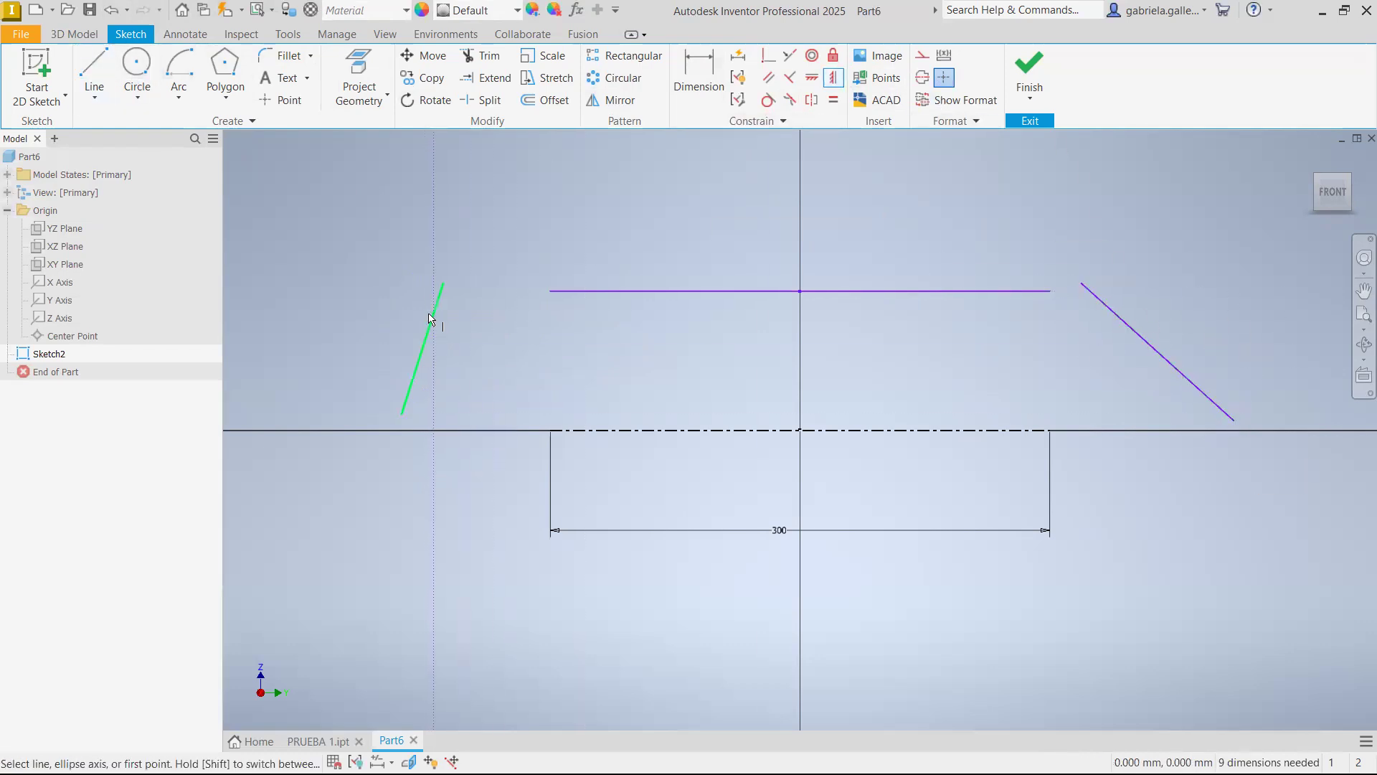
left_click(434, 313)
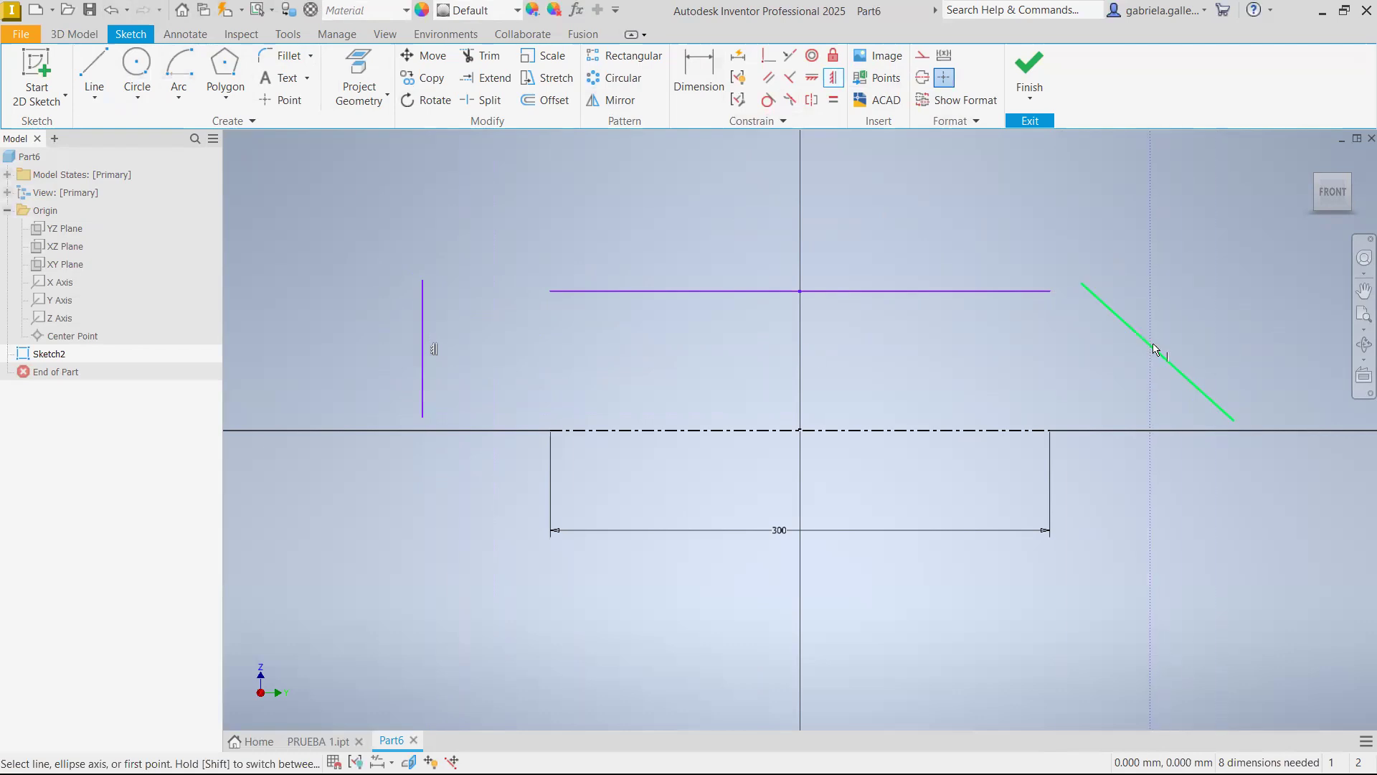
left_click(1162, 359)
key("Escape")
Make the upper endpoints of the two vertical side lines coincident with the corresponding ends of the upper line
left_click(773, 57)
left_click(1158, 253)
left_click(1051, 293)
left_click(424, 284)
left_click(550, 292)
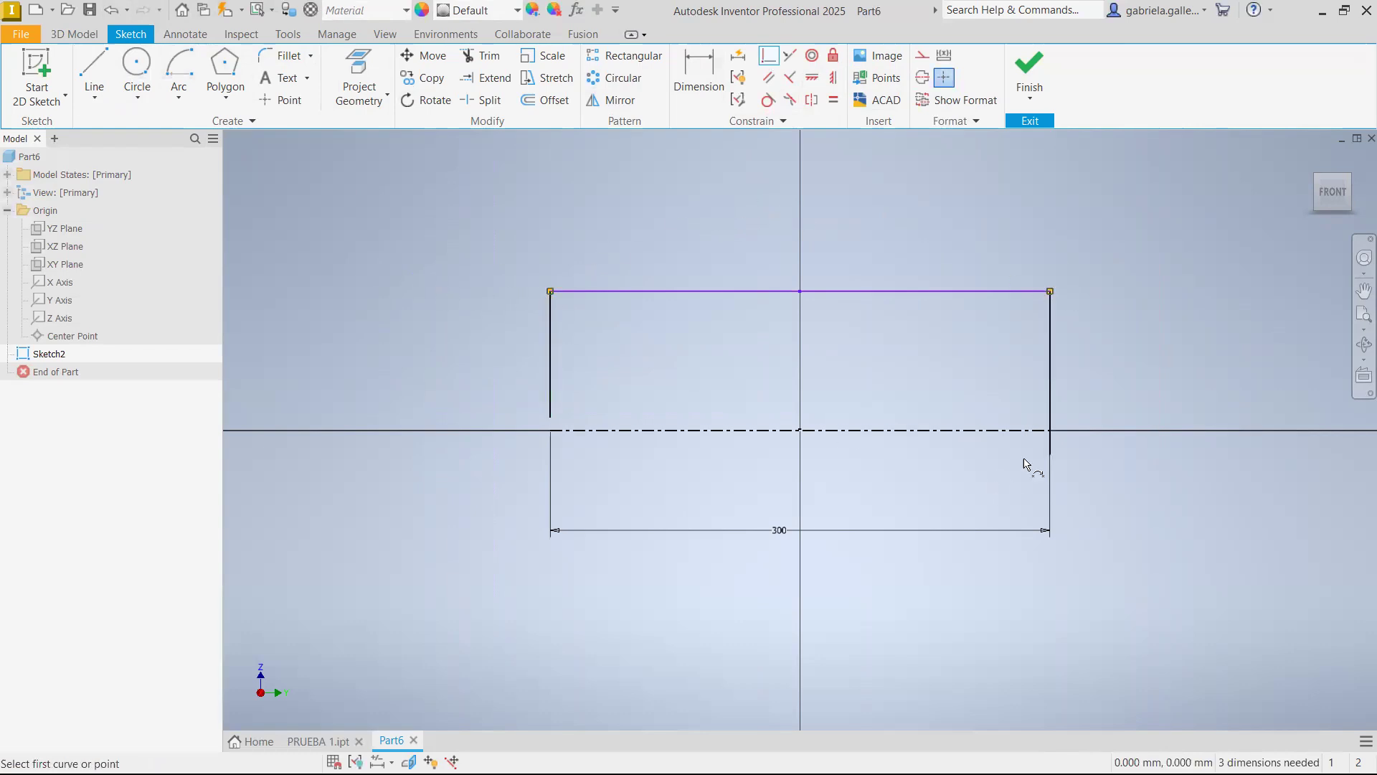
Trim the right side line's excess below the centerline and extend the left side line down to the centerline
left_click(482, 56)
left_click(1052, 449)
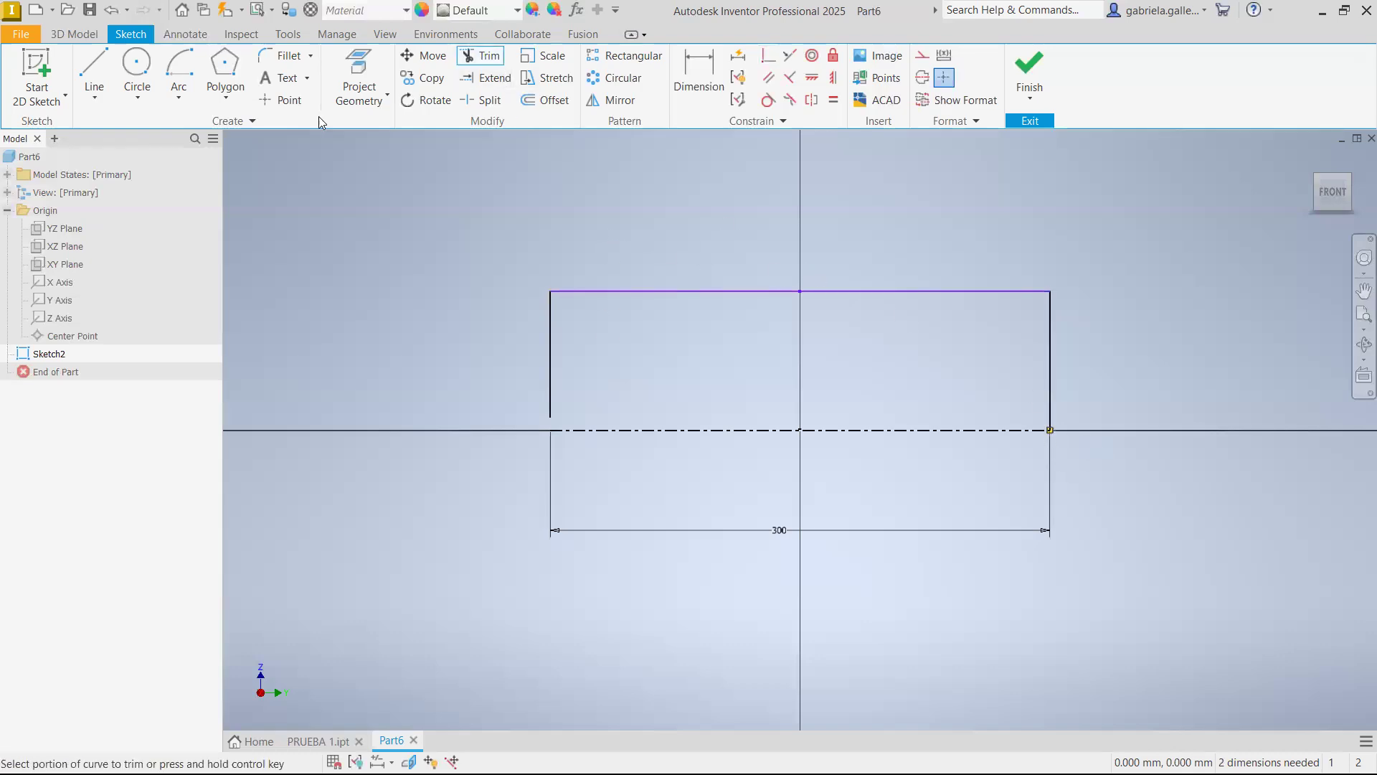
left_click(485, 77)
left_click(551, 401)
key("Escape")
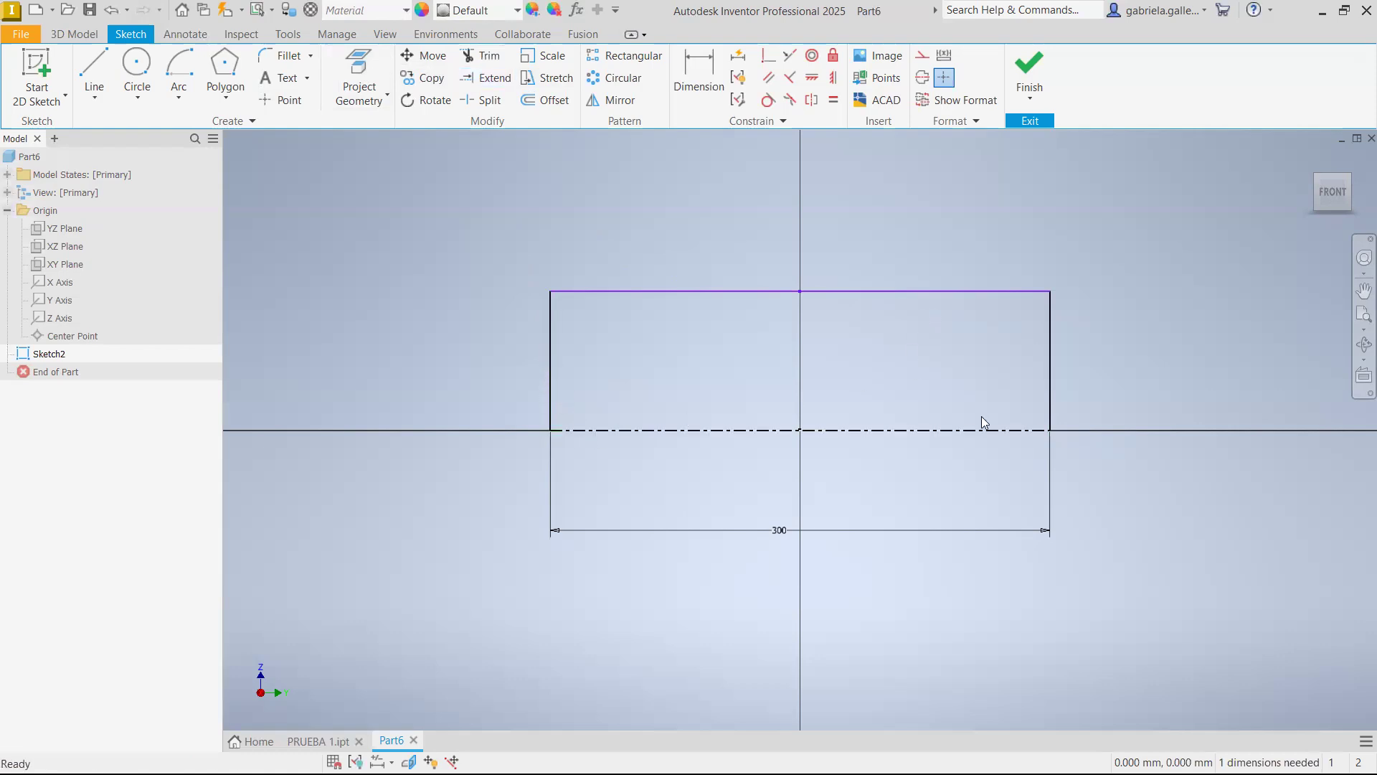
Raise the upper line and dimension it from the centerline as a 450 mm diameter
left_click_drag(975, 292, 919, 222)
left_click(869, 266)
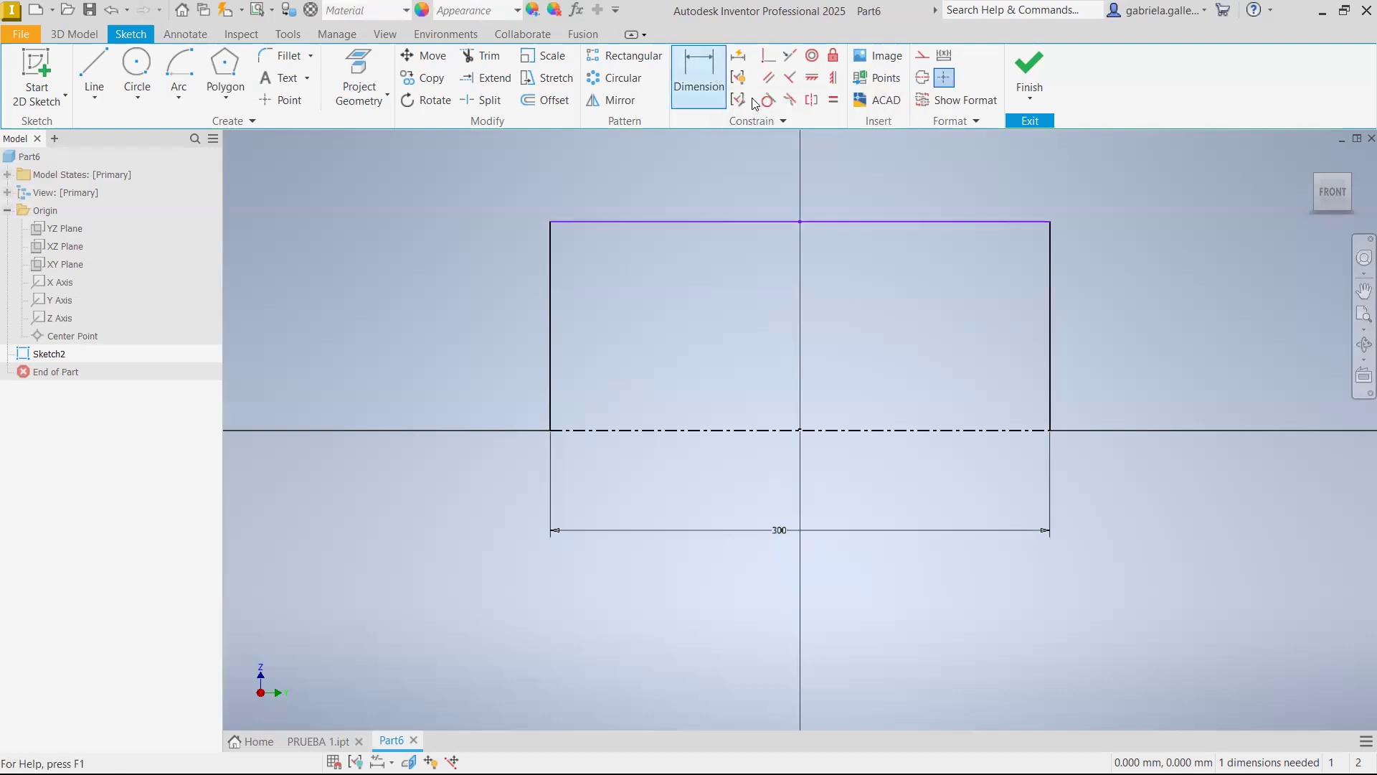
left_click(714, 74)
left_click(1034, 222)
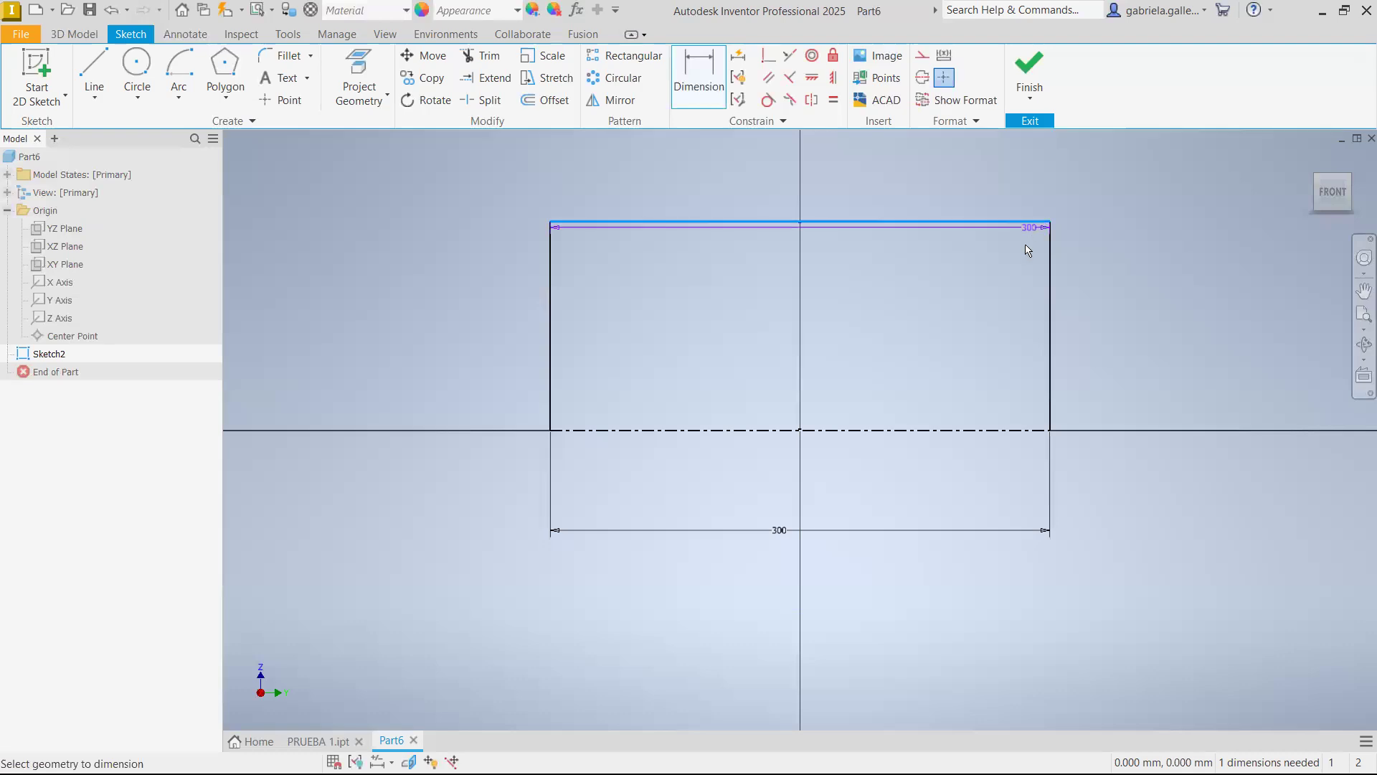
left_click(1030, 433)
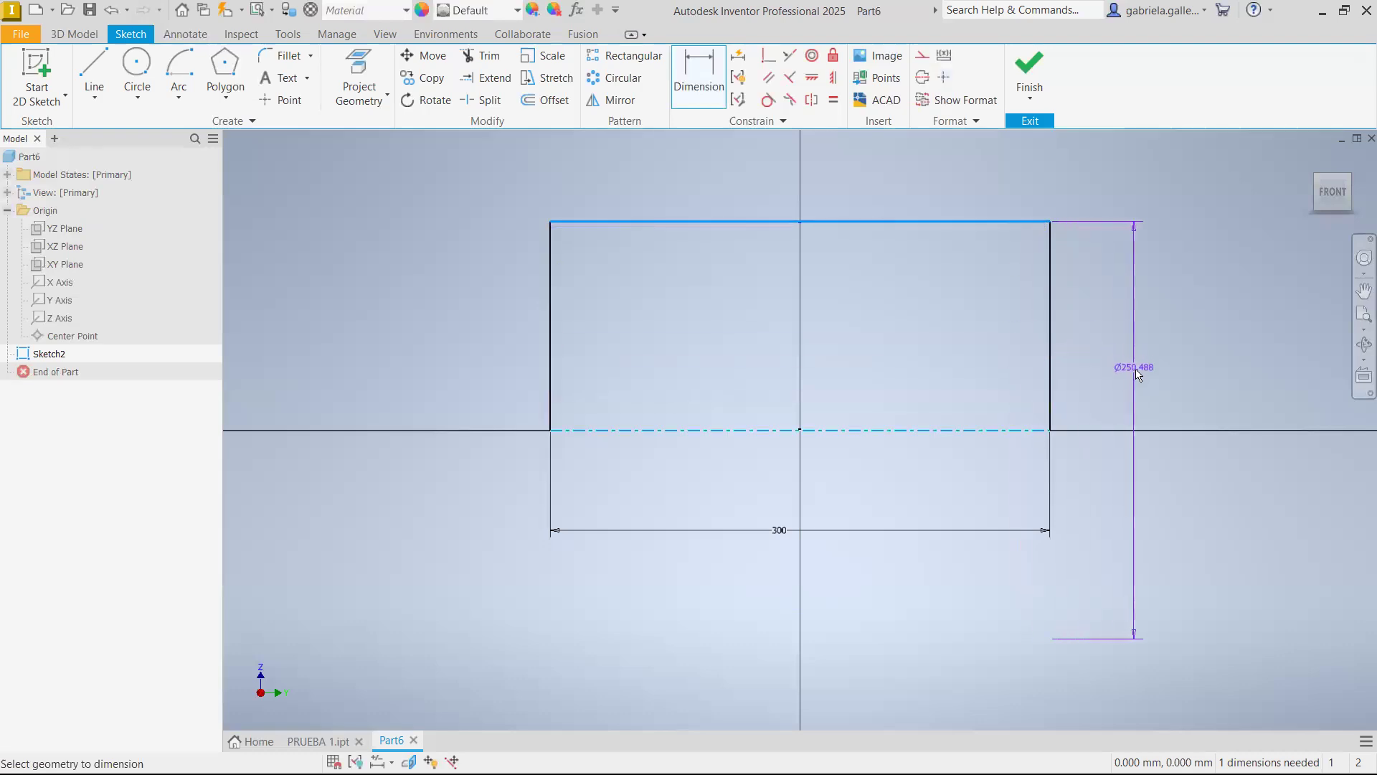
left_click(1138, 387)
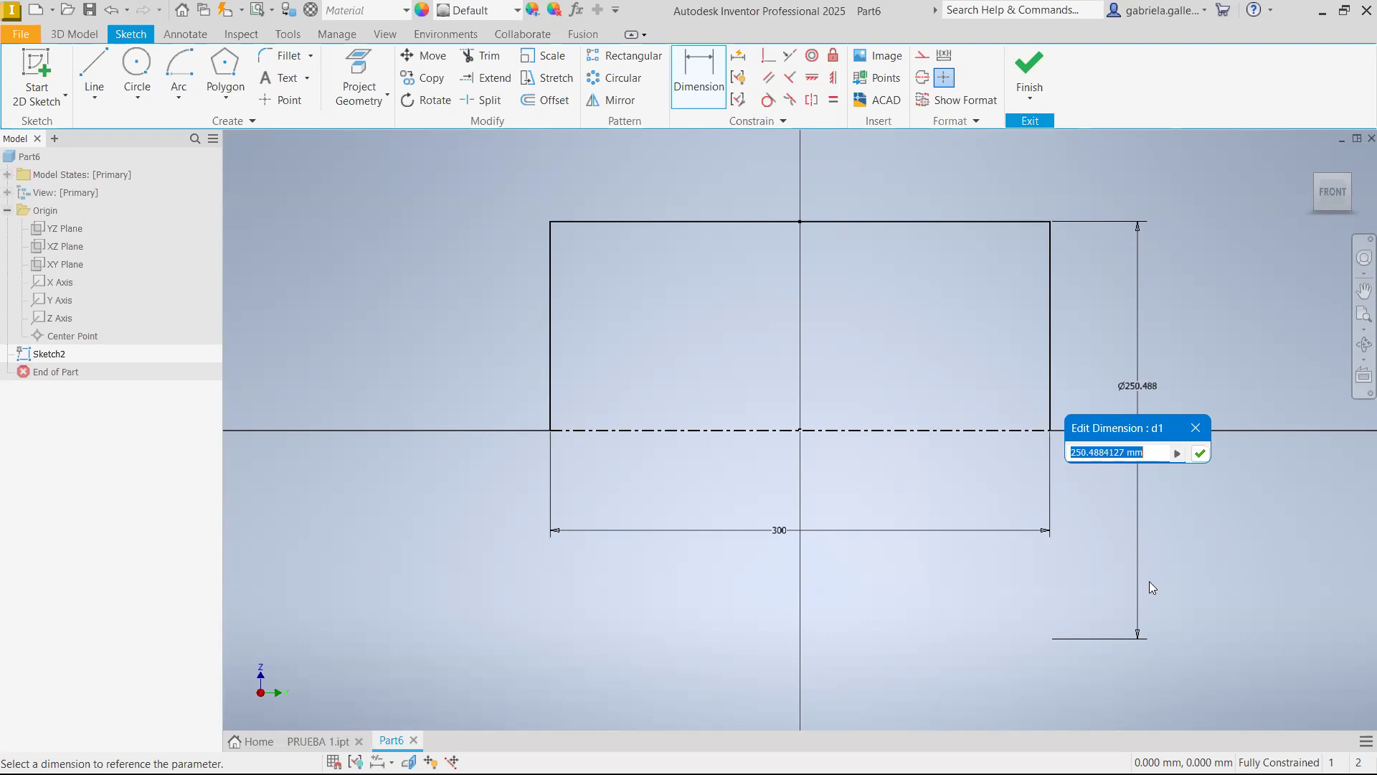
type("450")
key("Return")
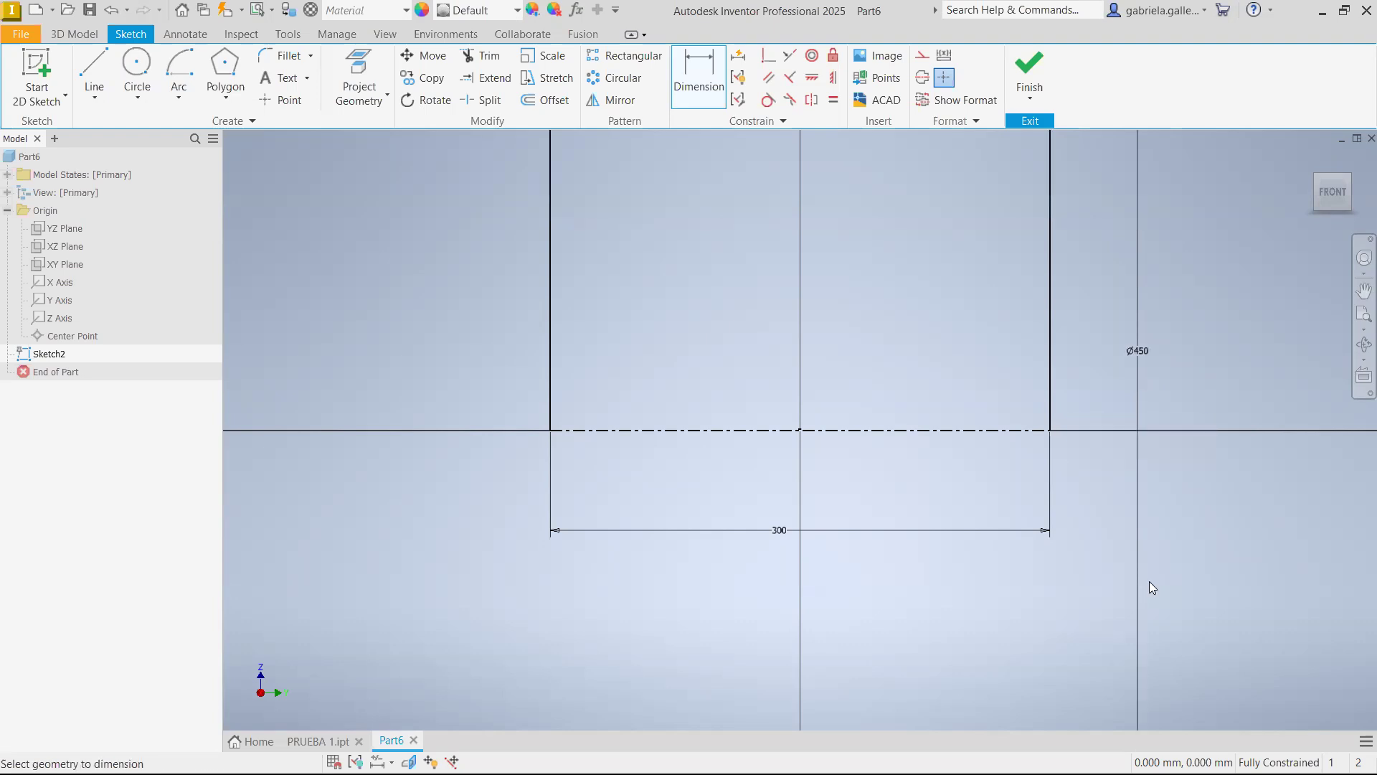
Revolve the closed rectangular profile a full 360 degrees about the centerline to make a solid cylinder
scroll(1144, 351, "up", 2)
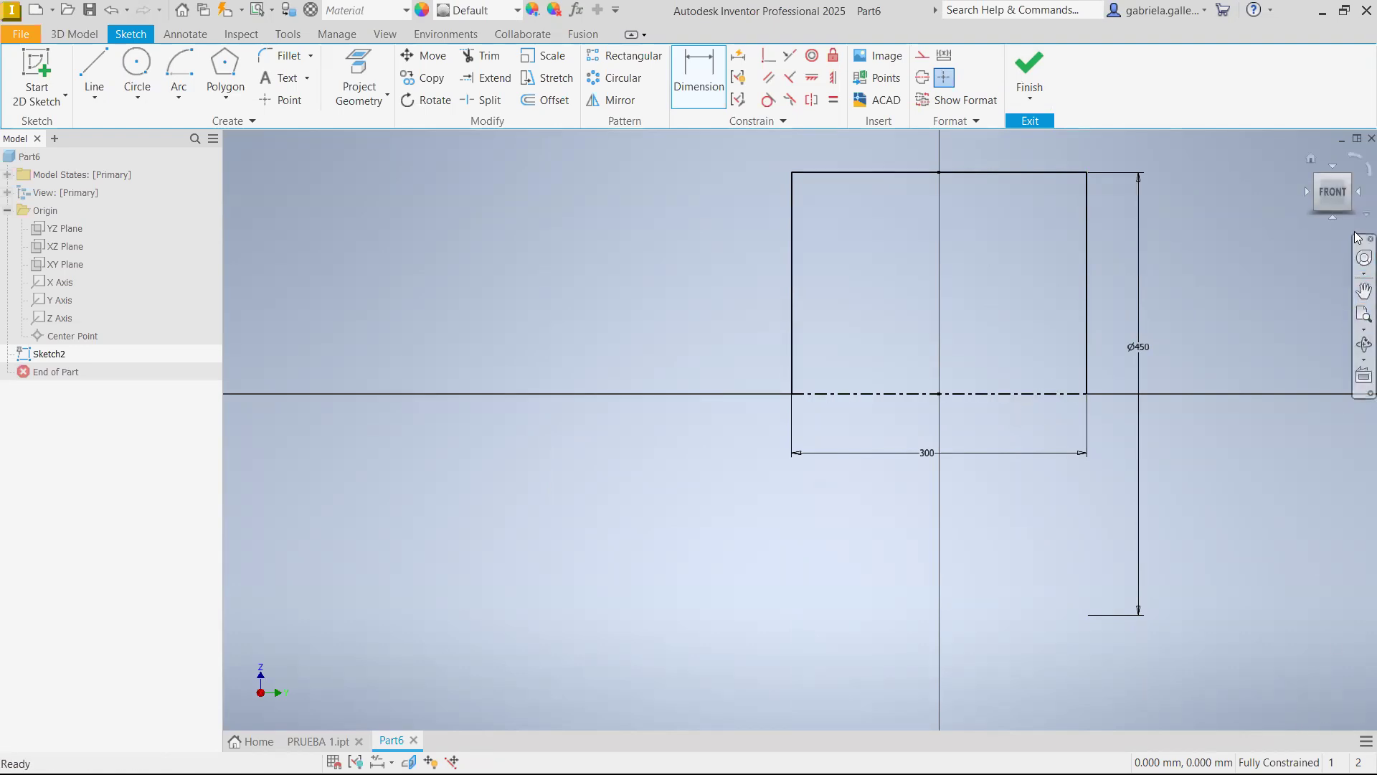
left_click(1313, 159)
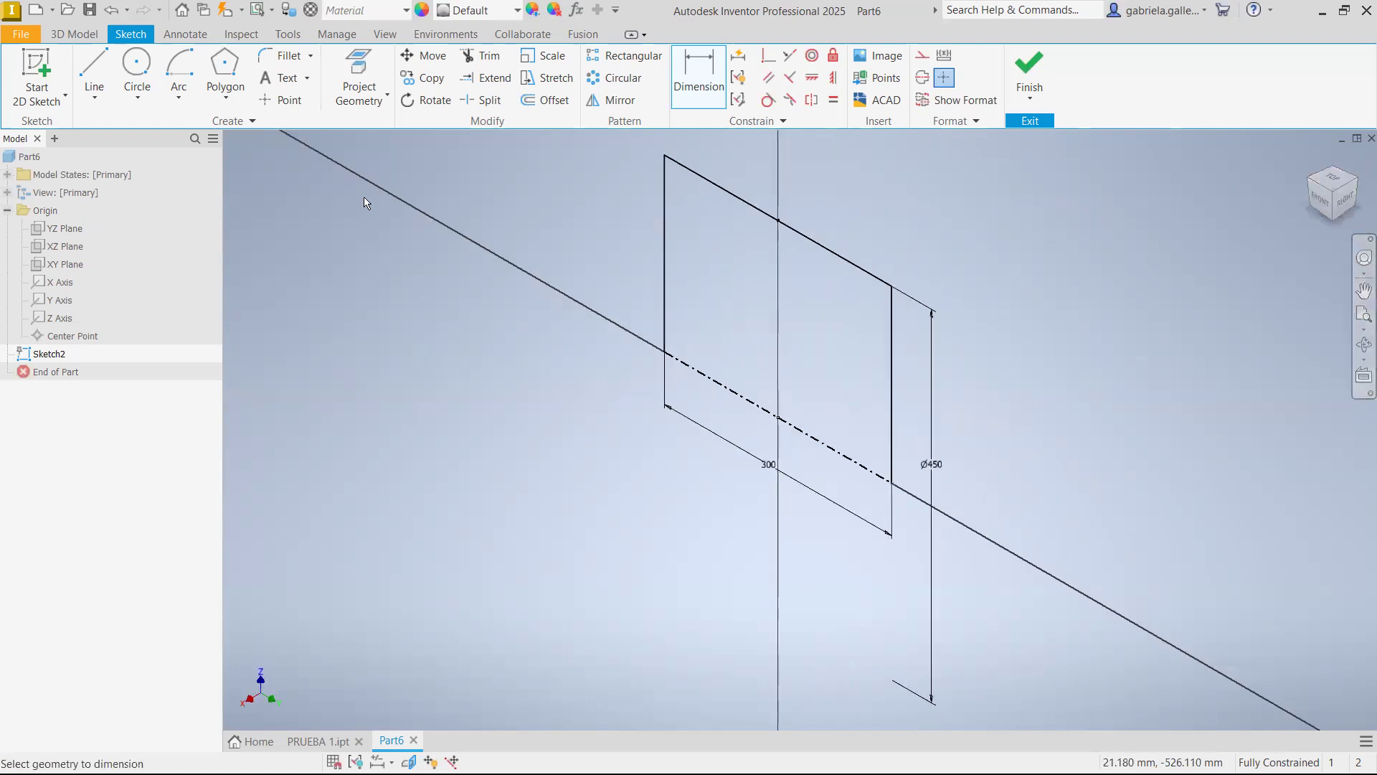
left_click(78, 33)
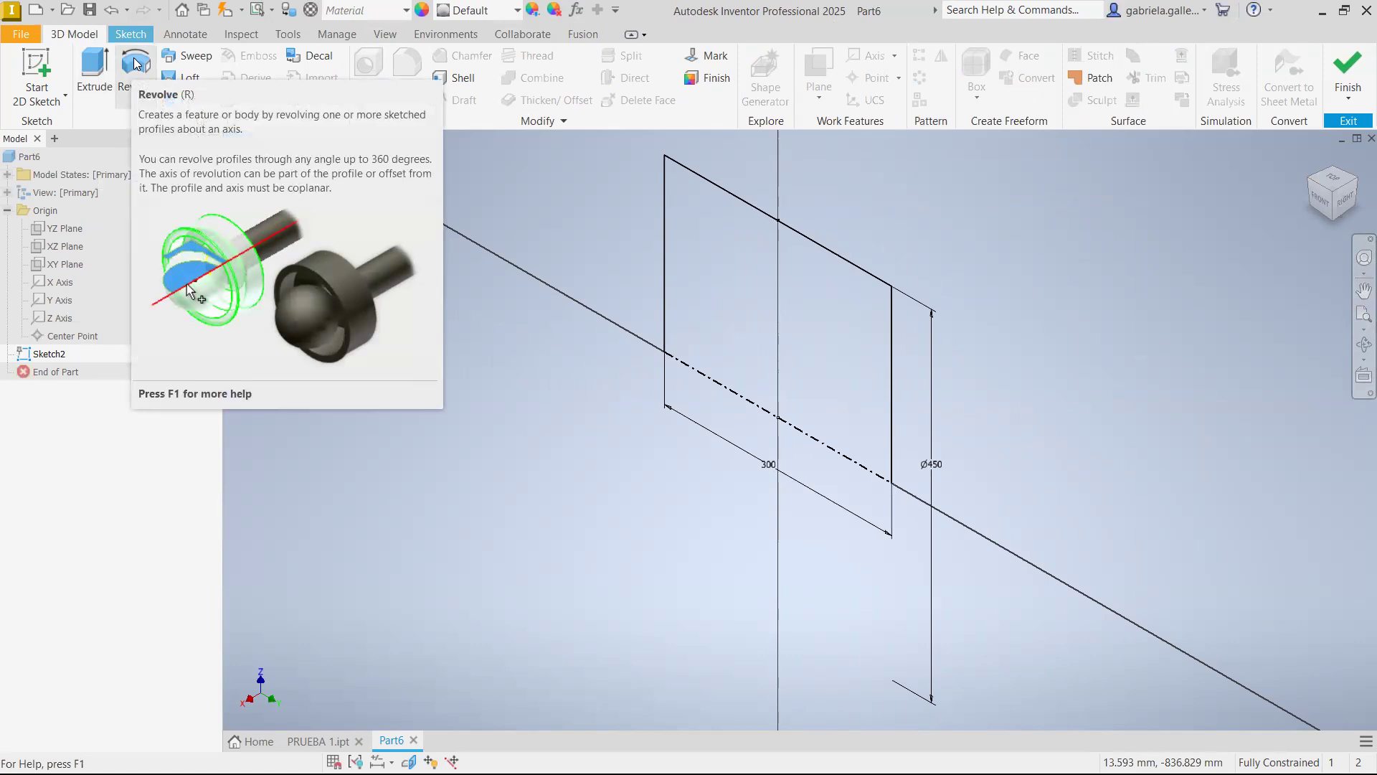
left_click(138, 65)
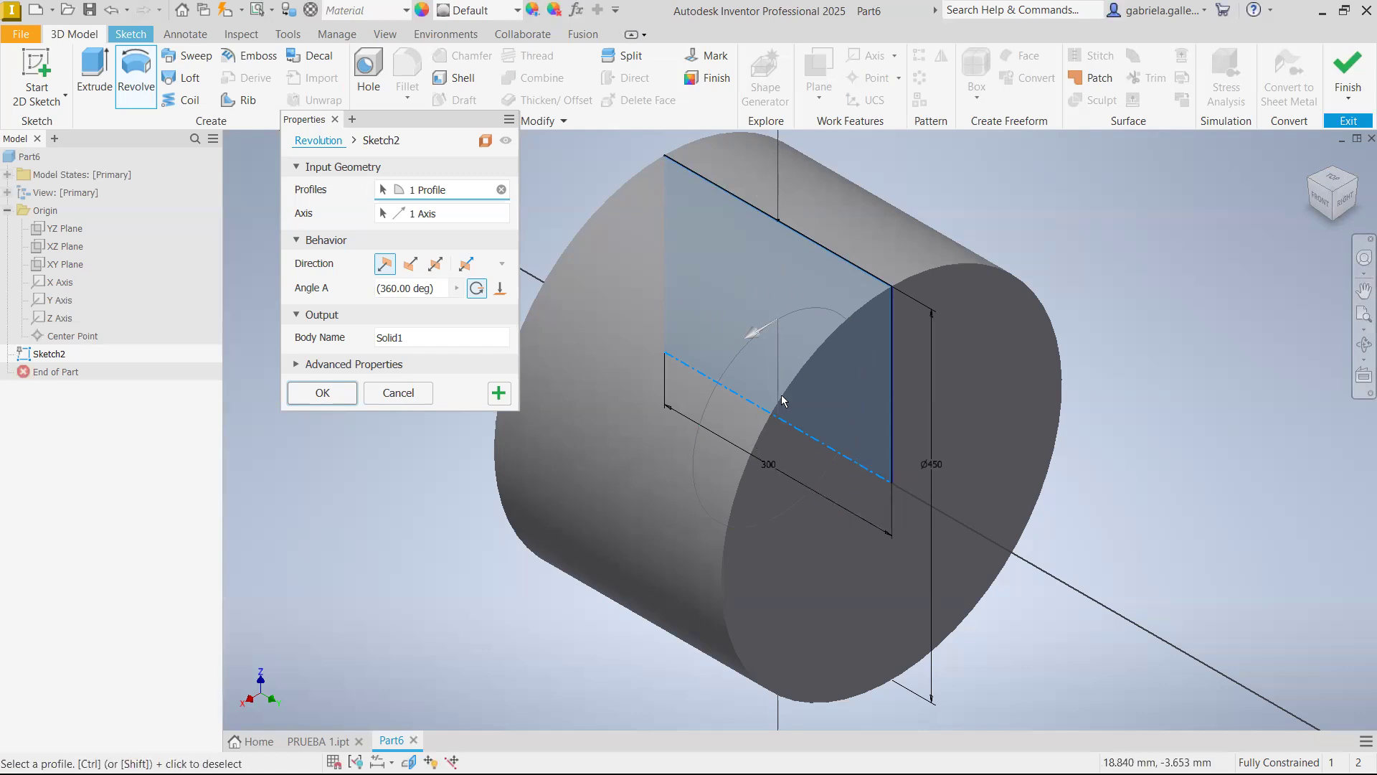
left_click(350, 393)
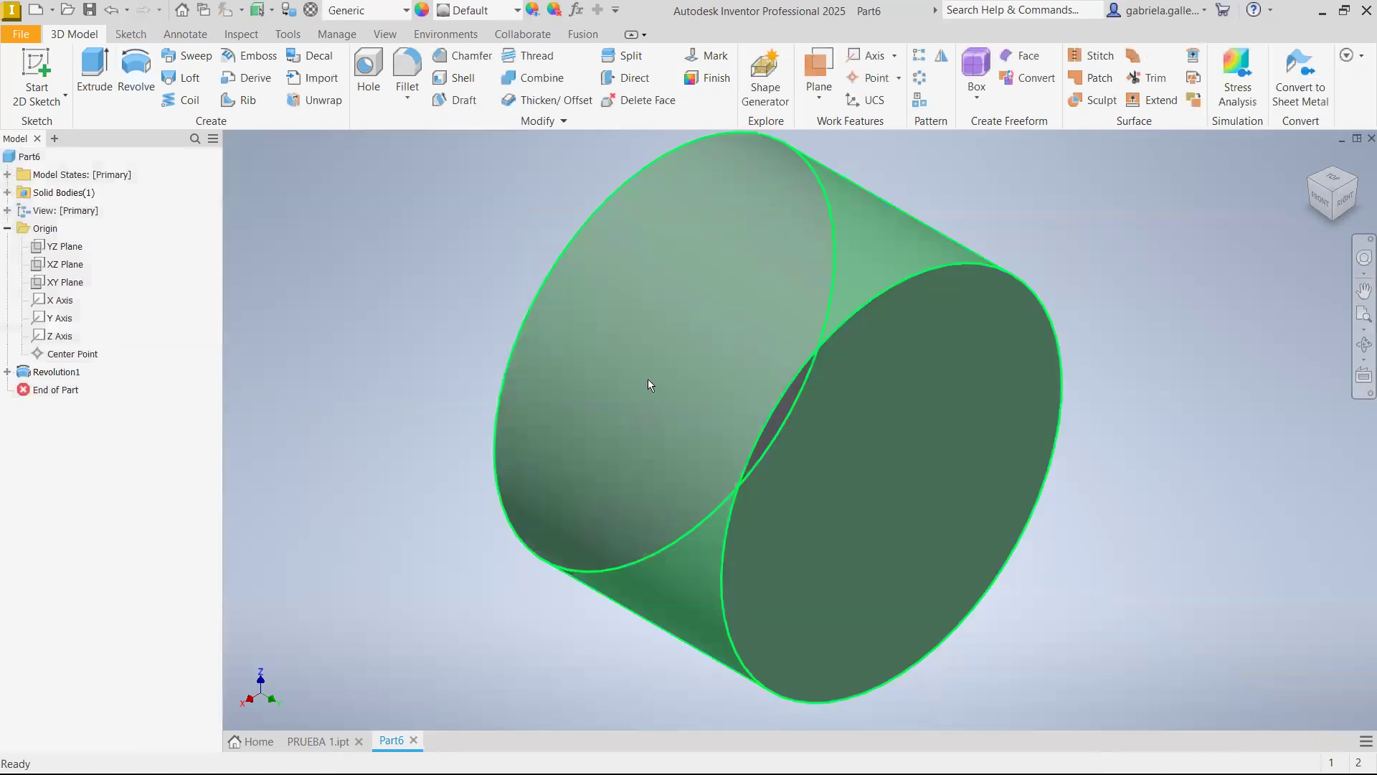
Edit the revolution's sketch so its diameter is the 300 mm length dimension times 1.5 (d0*1.5), and finish the sketch
left_click(7, 371)
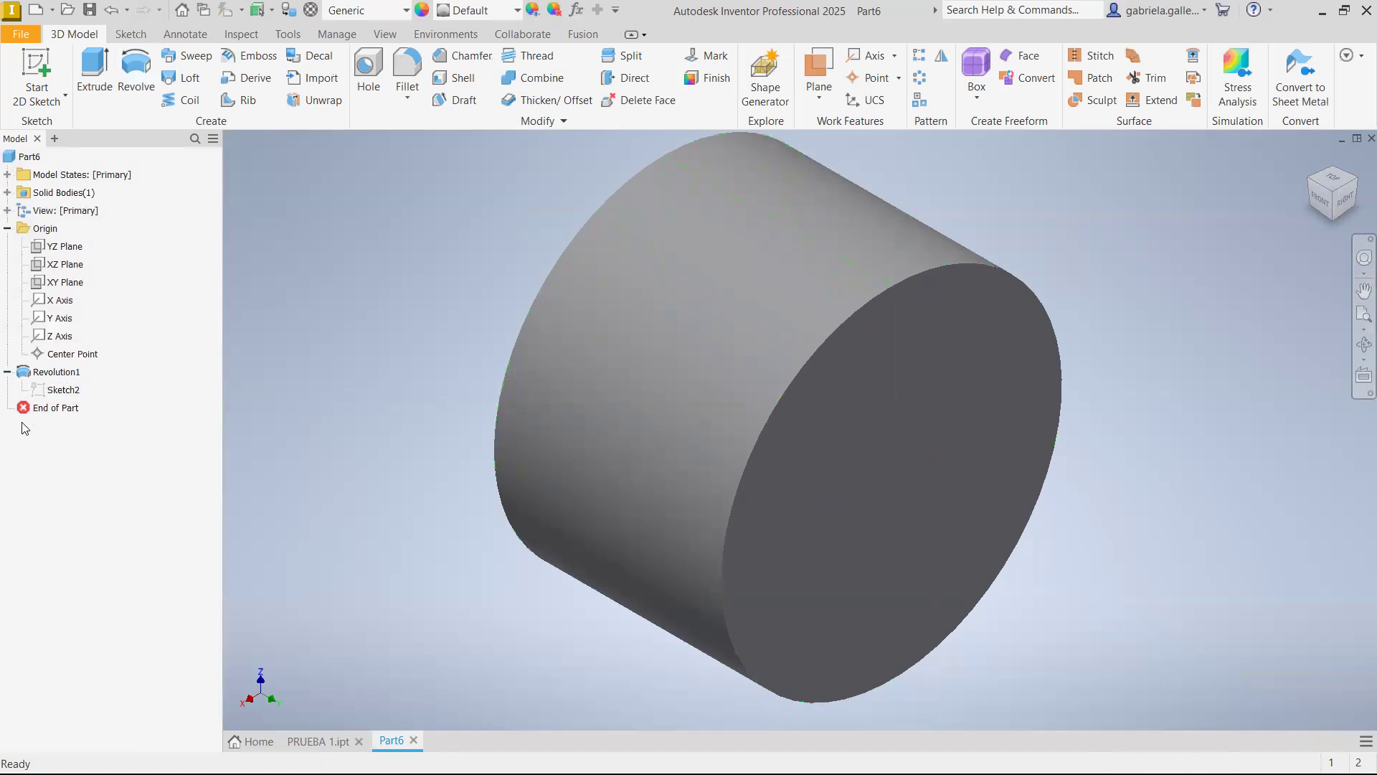
left_click(70, 391)
right_click(69, 391)
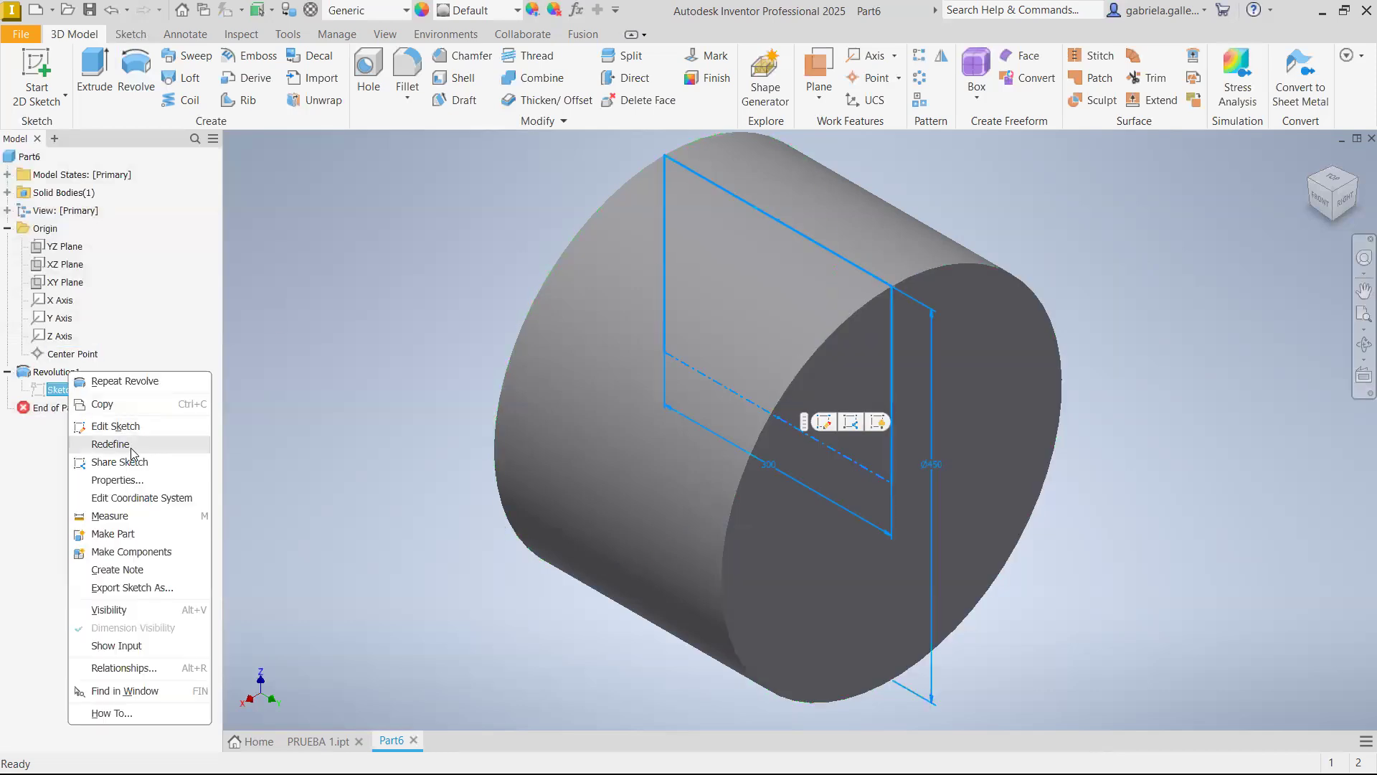
left_click(143, 428)
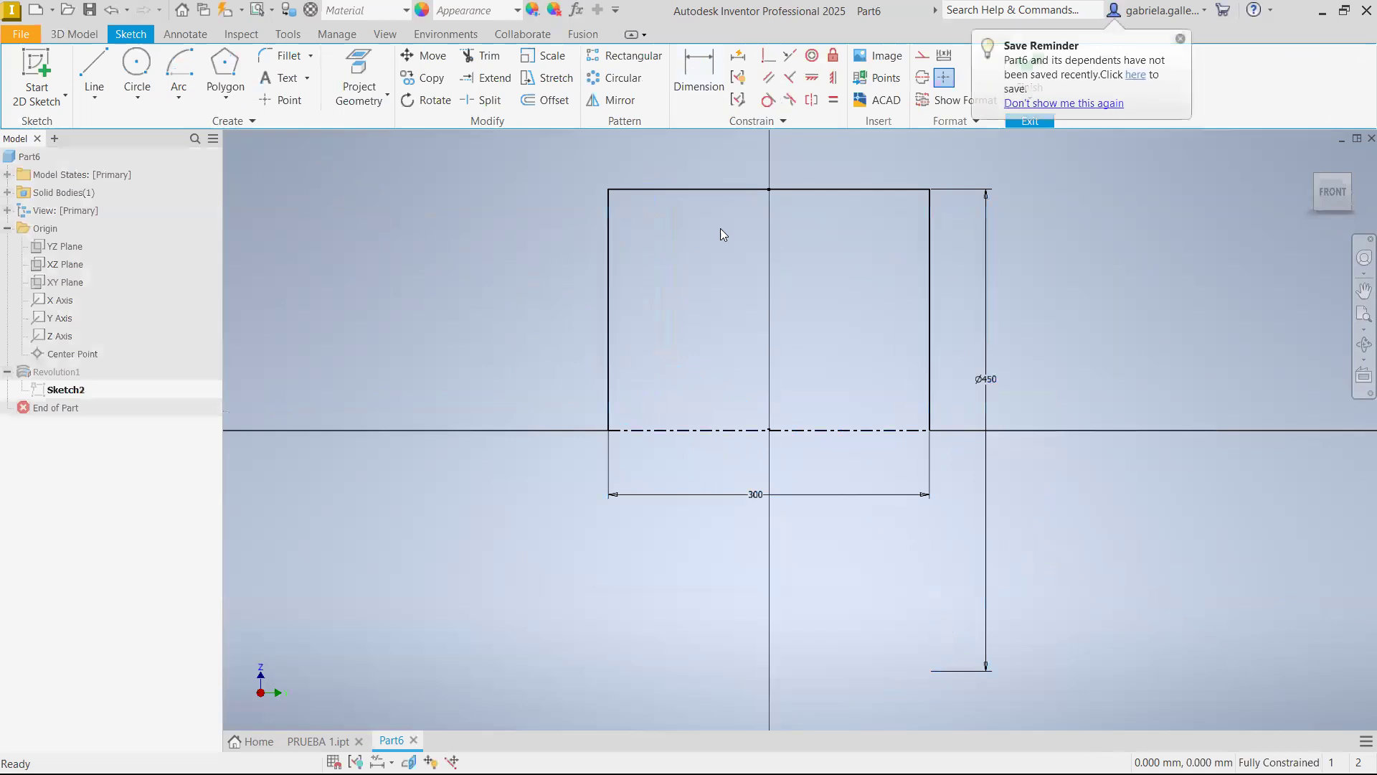
double_click(987, 379)
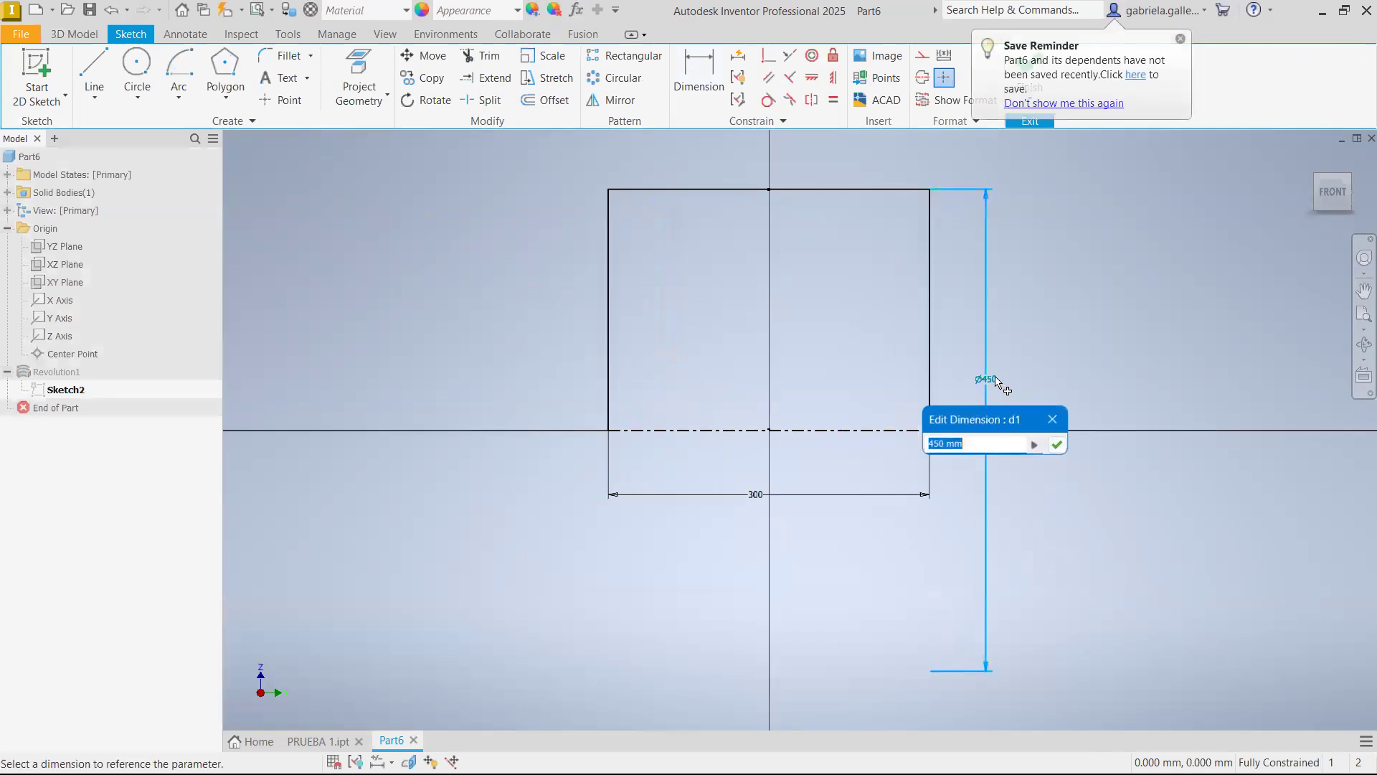
key("BackSpace")
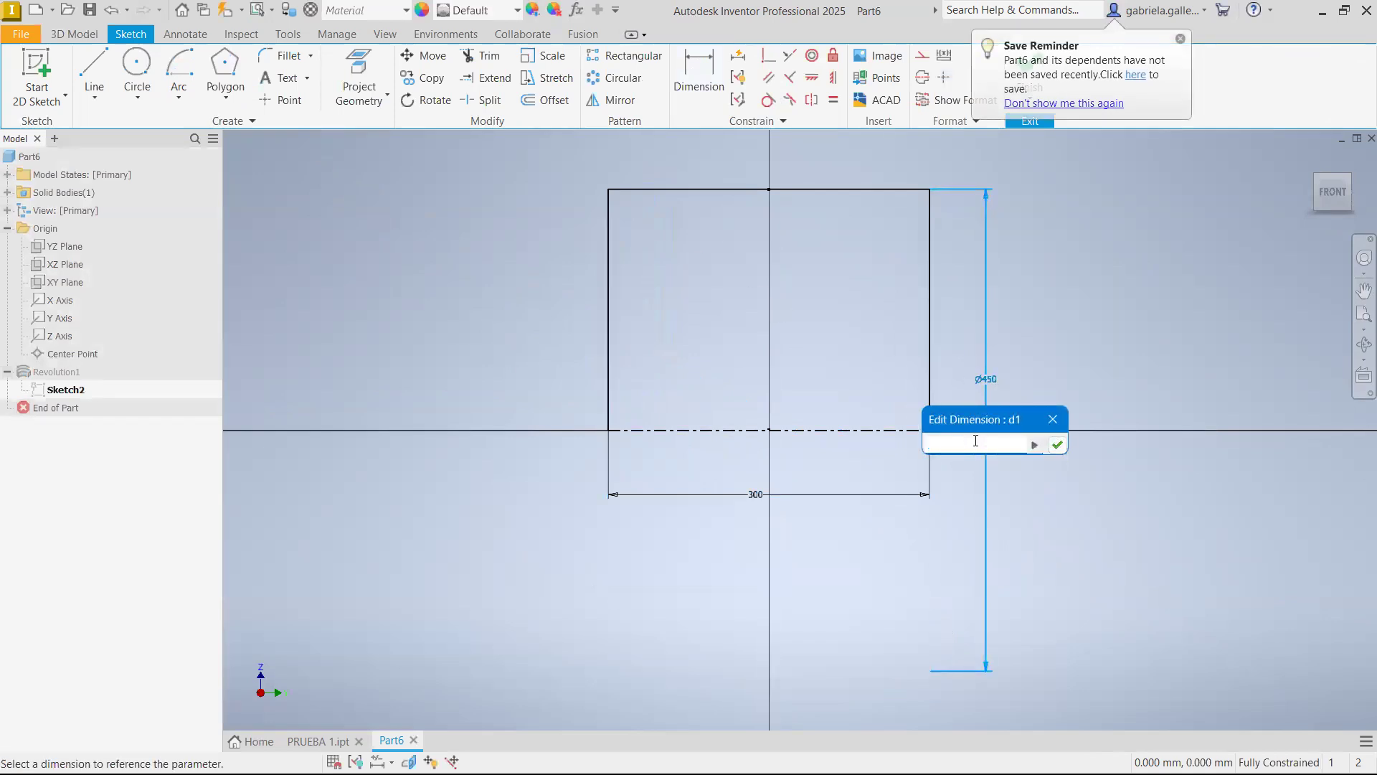
left_click(760, 504)
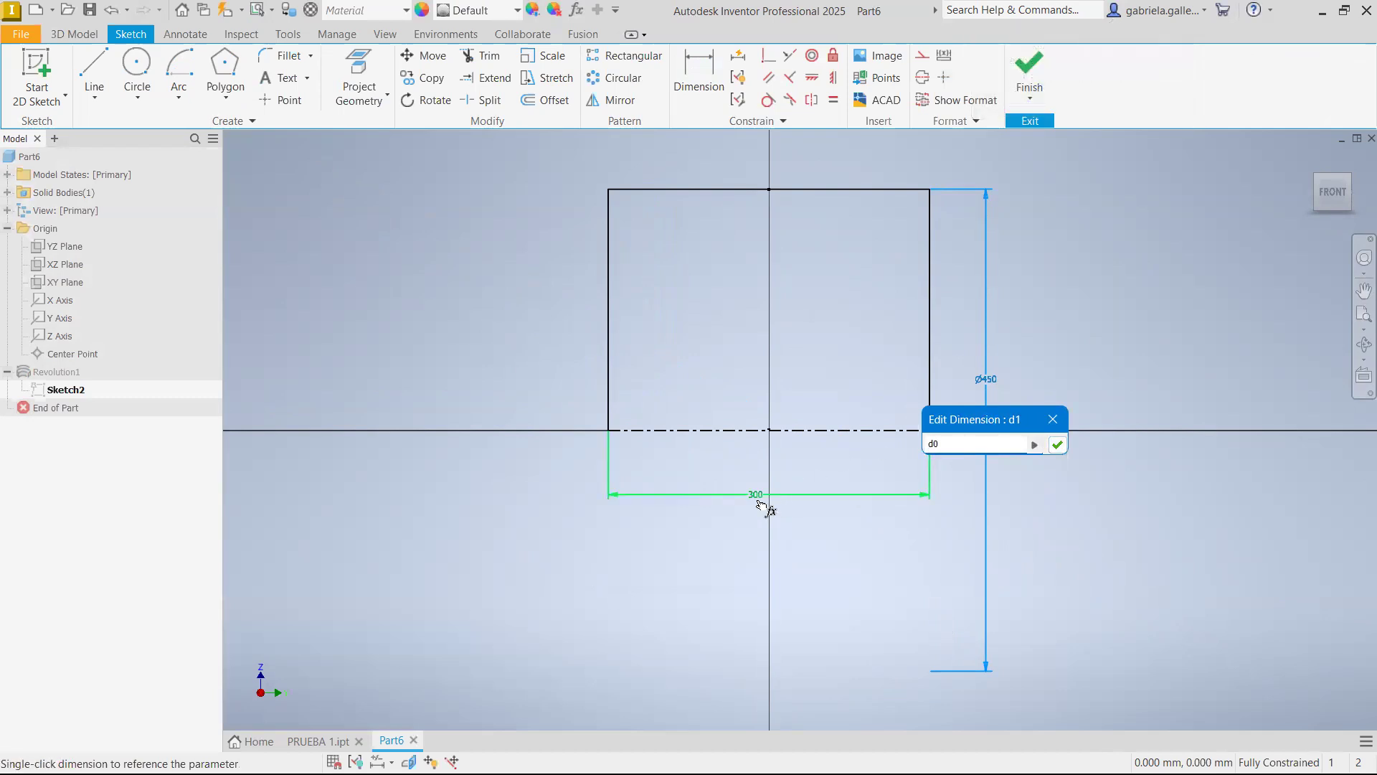
type("*1.5")
key("Return")
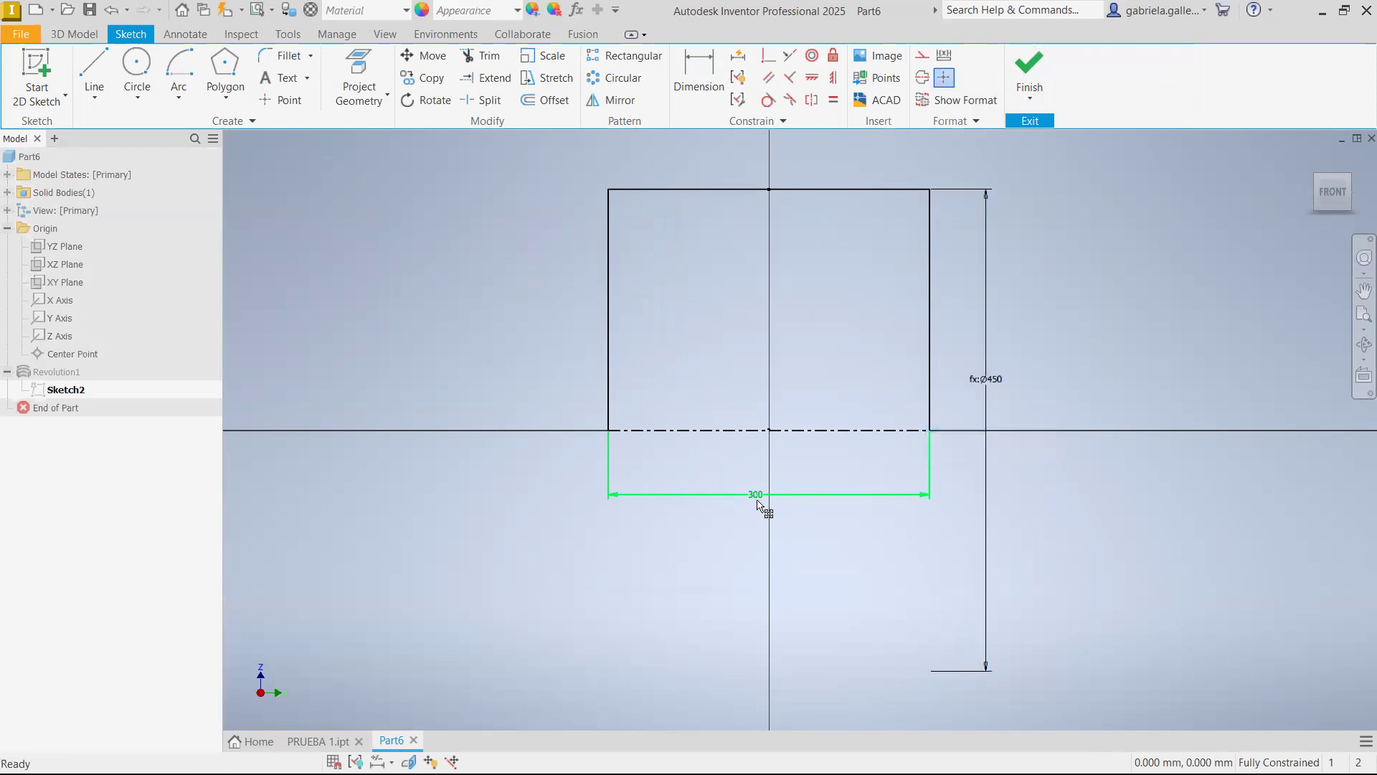
left_click(1011, 68)
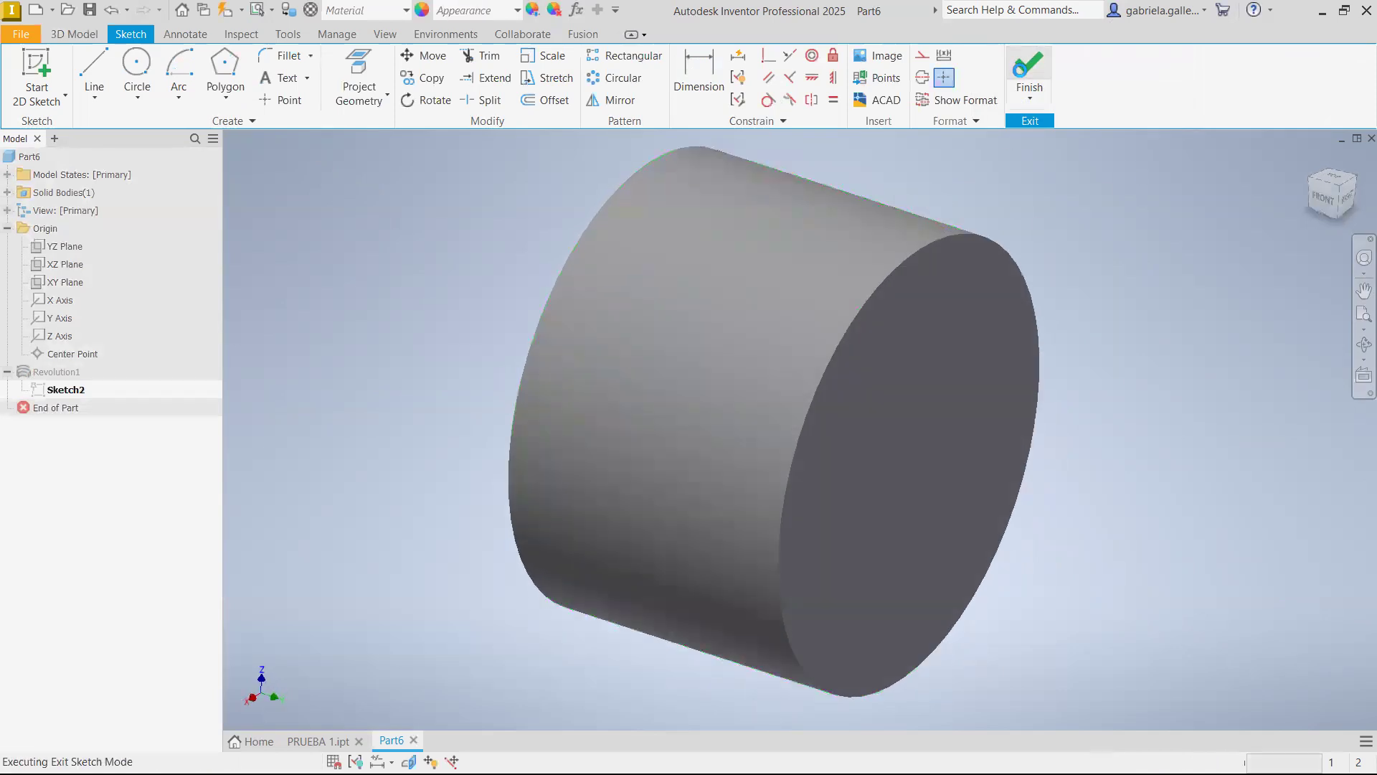
Reopen the revolution's sketch and draw a slanted line across the profile's upper right corner, overshooting both edges
right_click(61, 390)
left_click(114, 426)
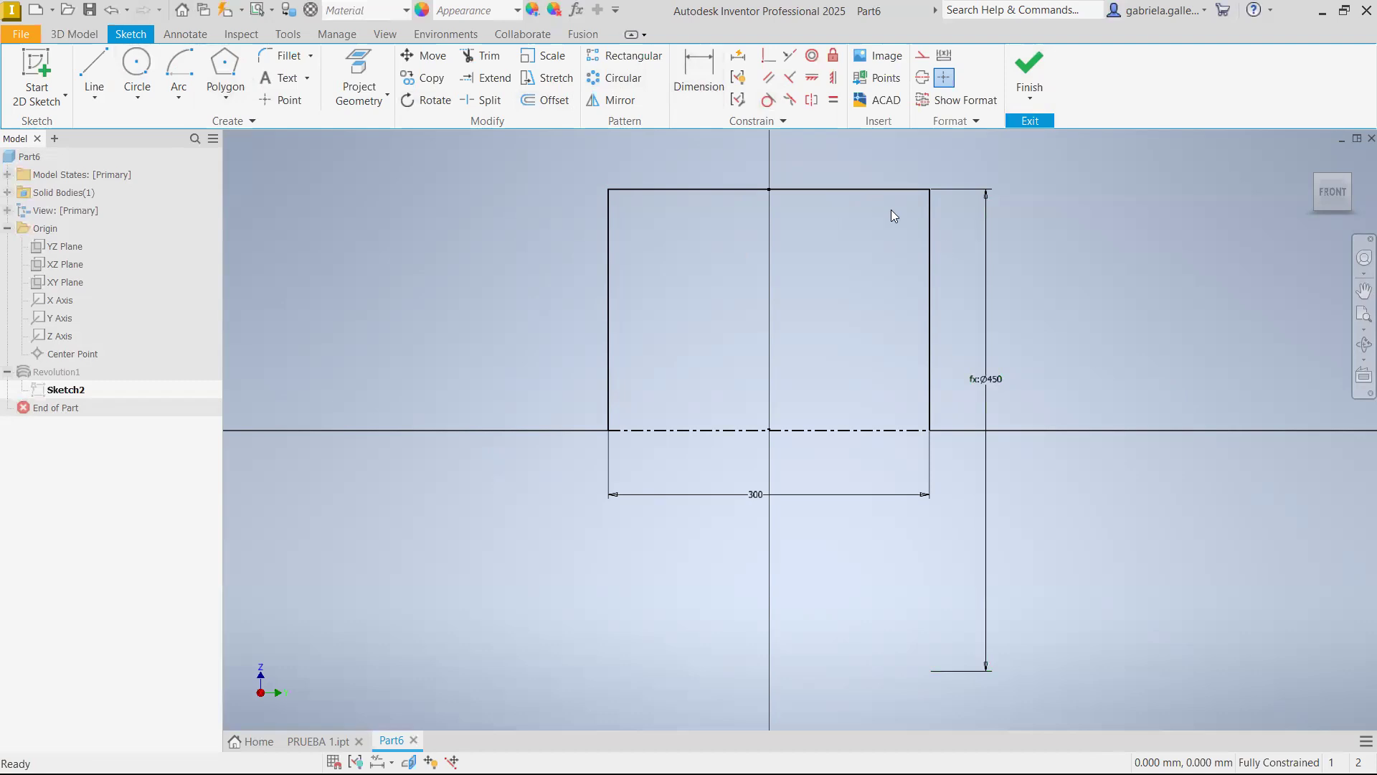
left_click(94, 75)
left_click(904, 299)
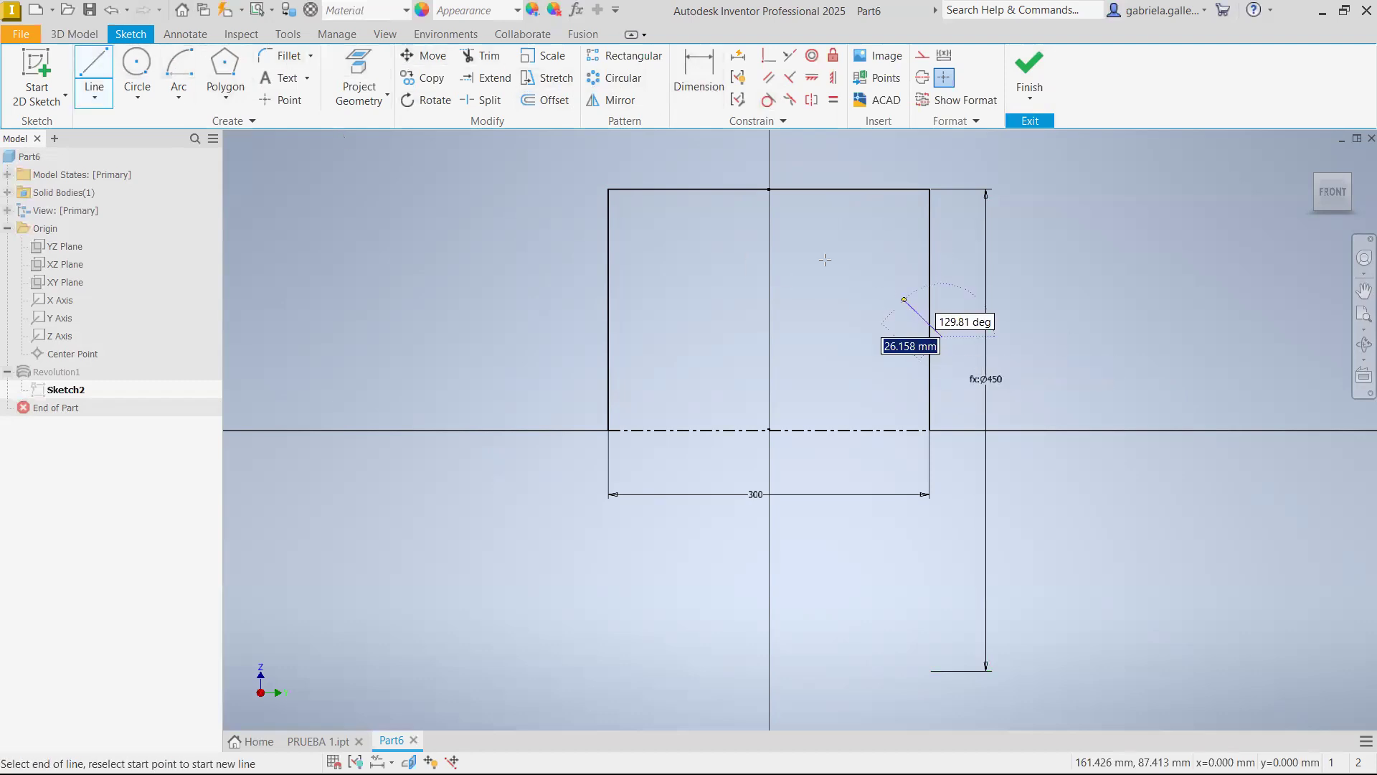
left_click(685, 146)
key("Escape")
Trim both overshooting ends of the slanted line and the corner segments beyond it to leave a bevelled profile
left_click(494, 65)
left_click(708, 163)
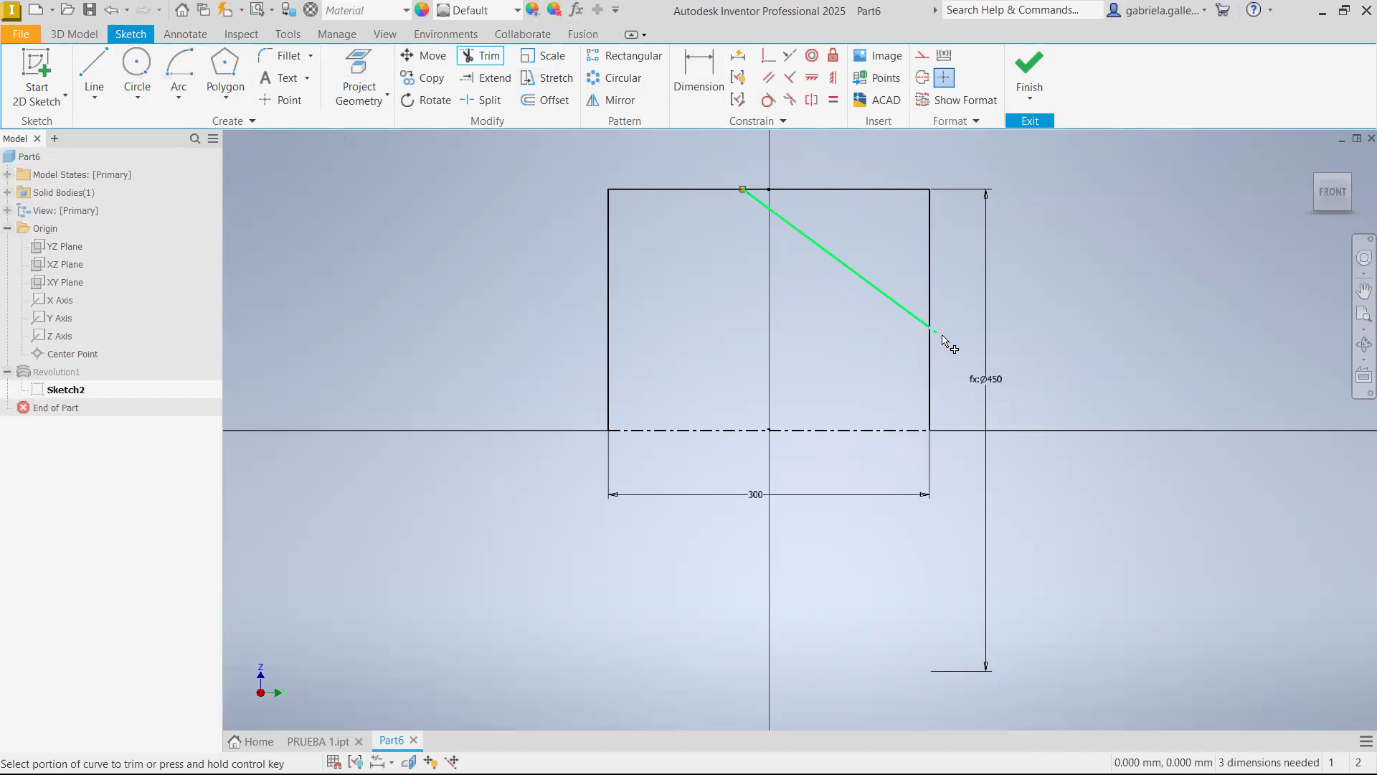
left_click(932, 287)
left_click(862, 192)
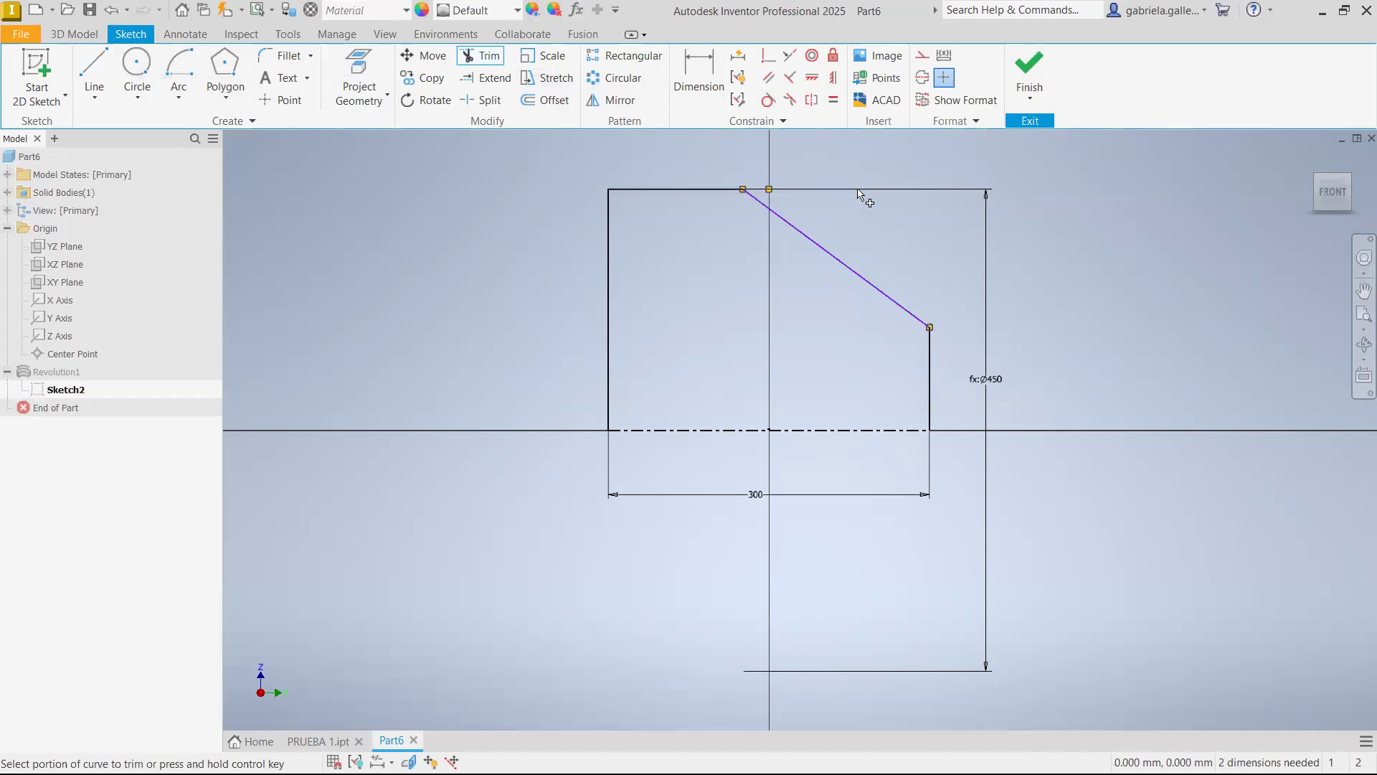
key("Escape")
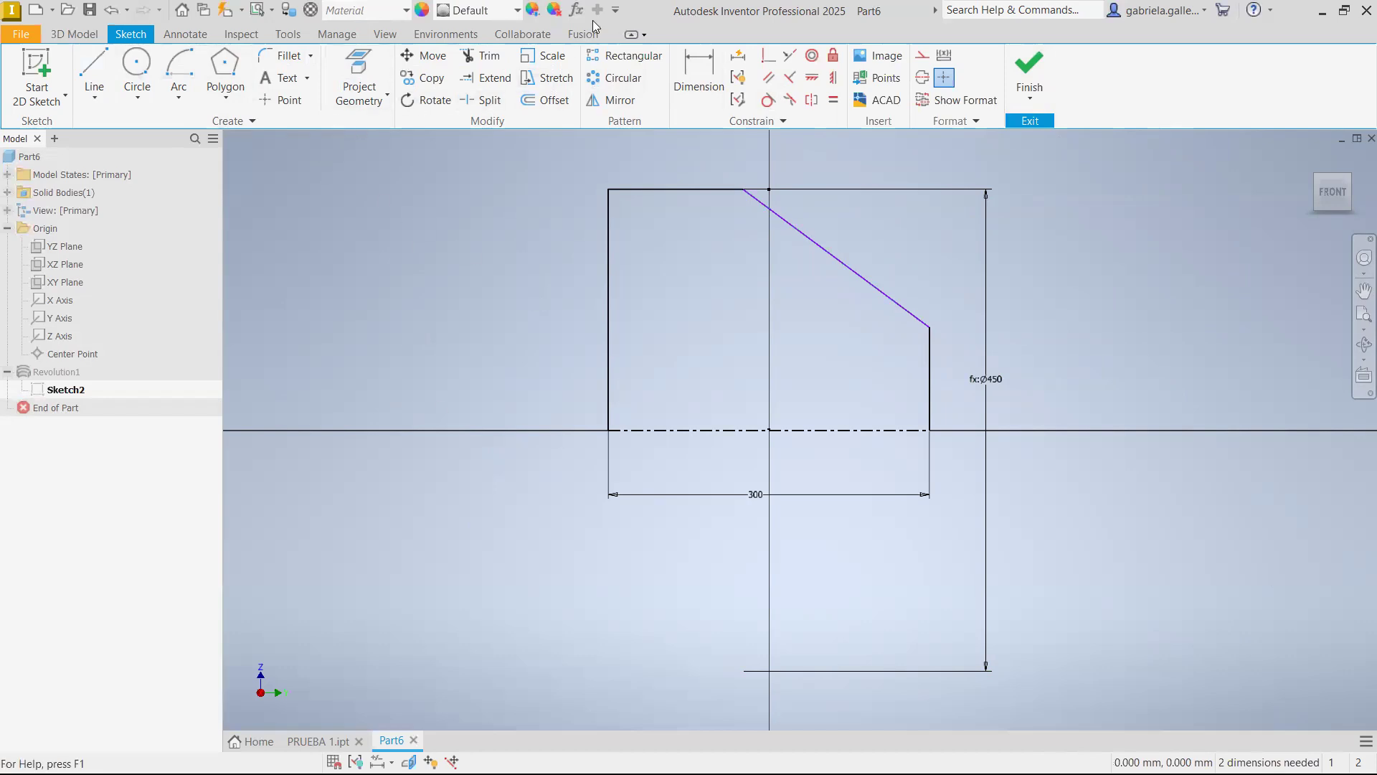
left_click(682, 67)
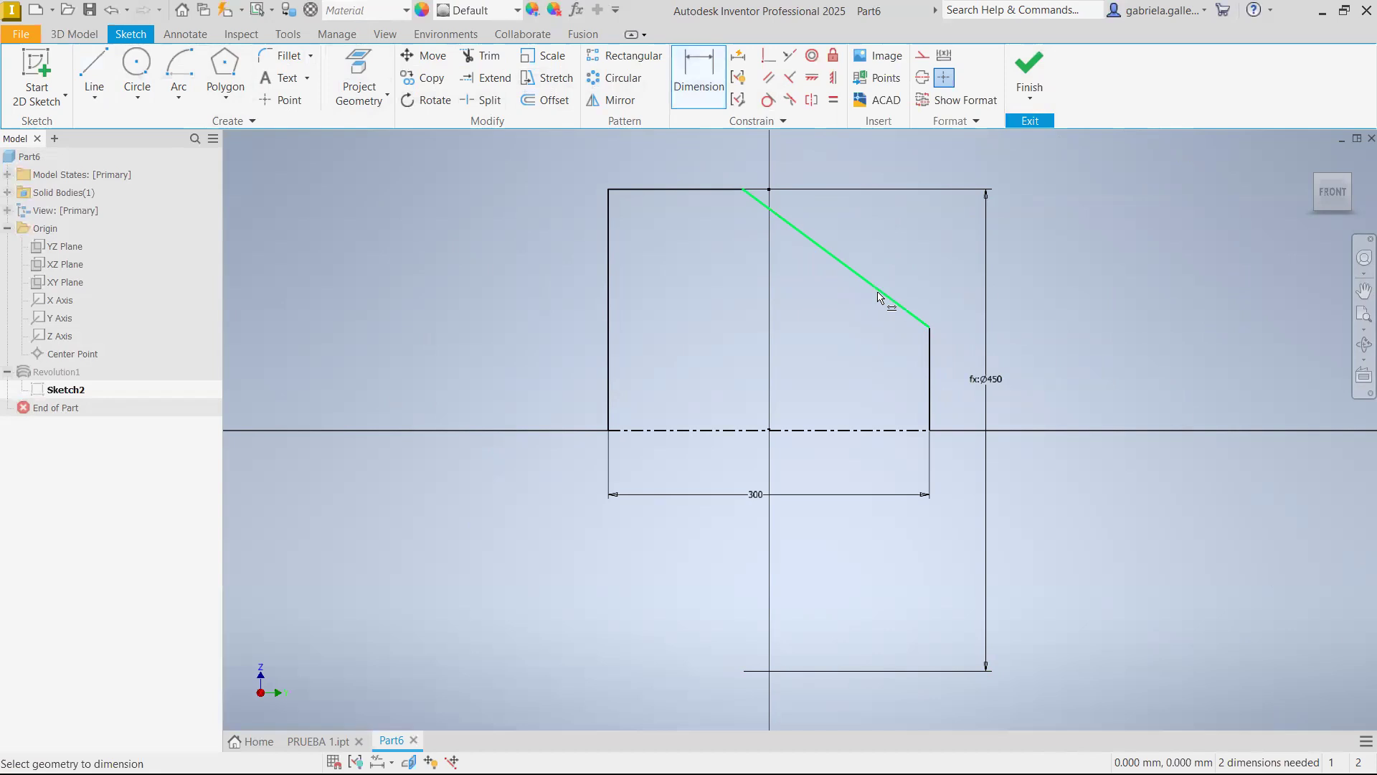
left_click(931, 352)
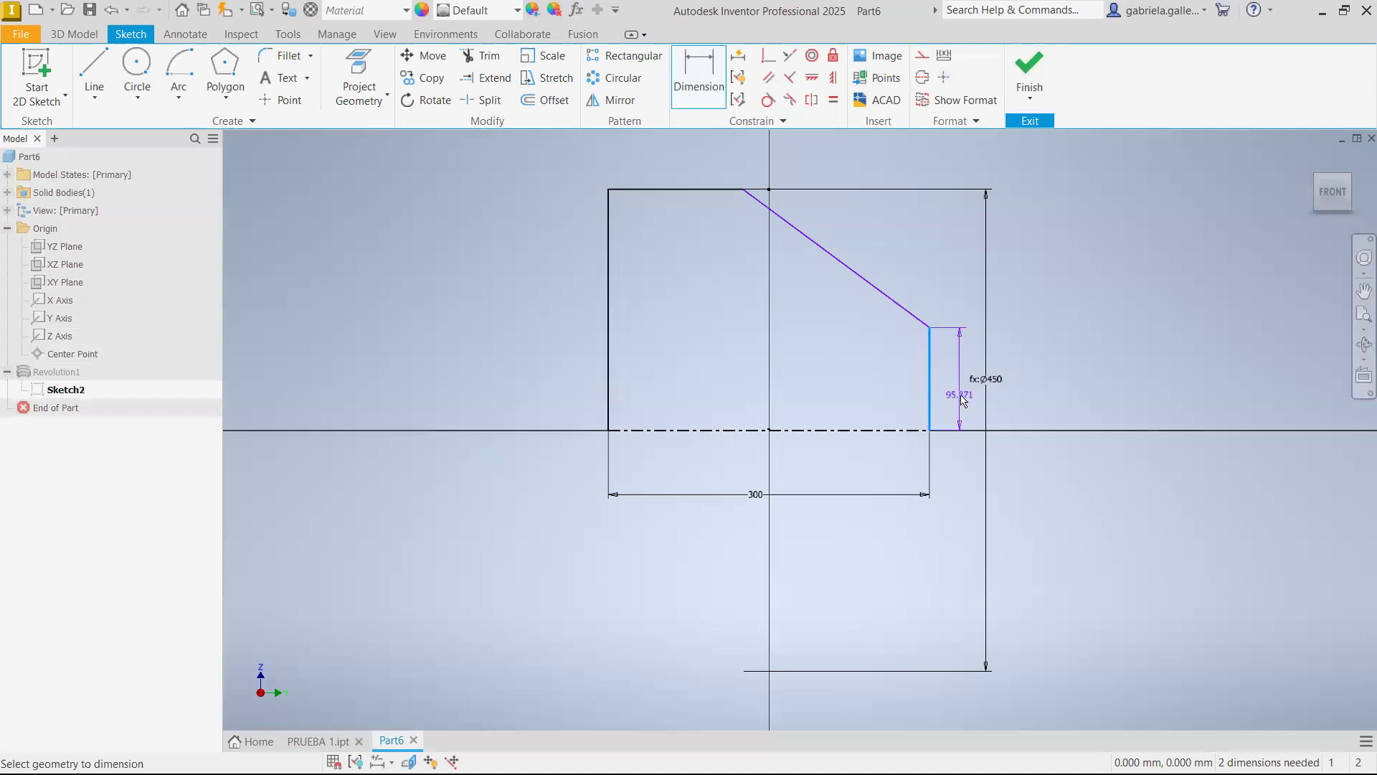
key("Escape")
Dimension the slanted line's lower endpoint from the centerline as a diameter one third of the large diameter (d1/3)
left_click(697, 77)
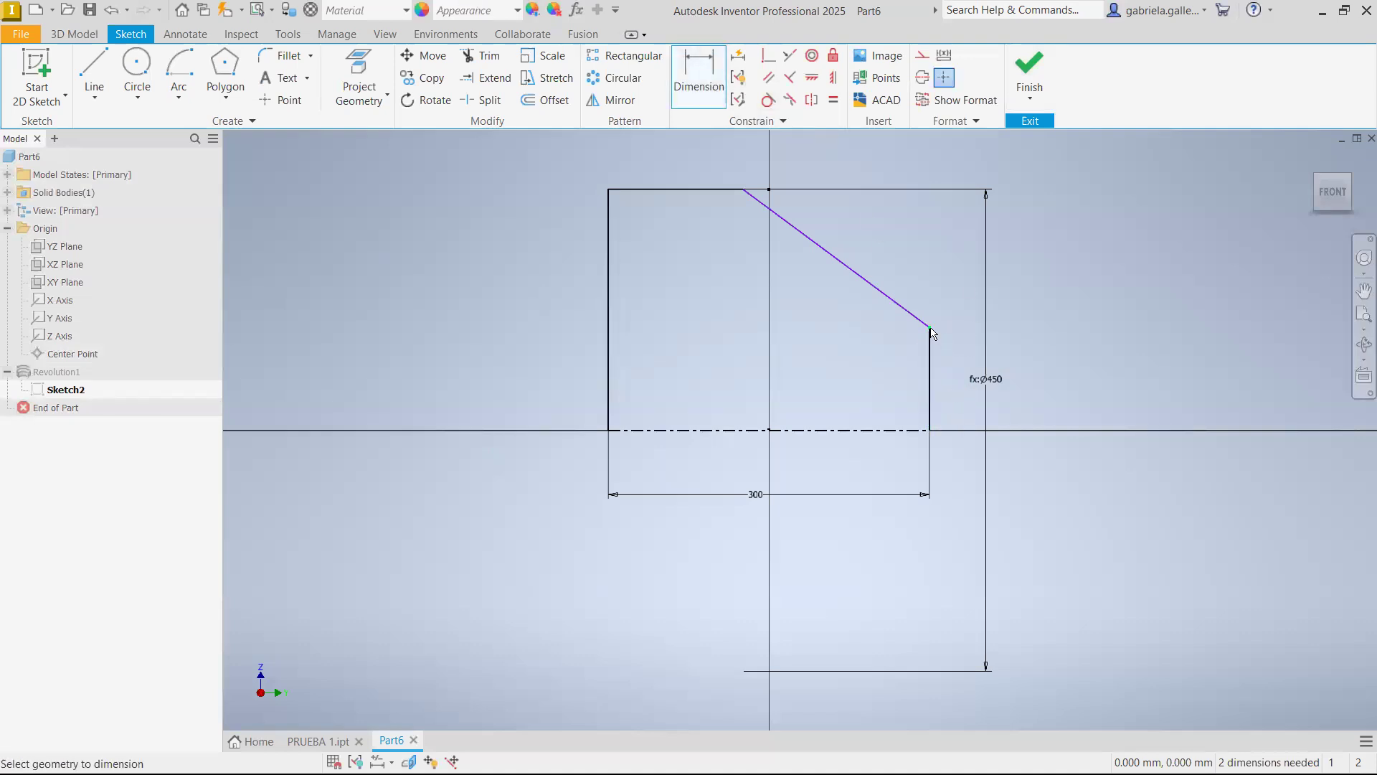
left_click(893, 430)
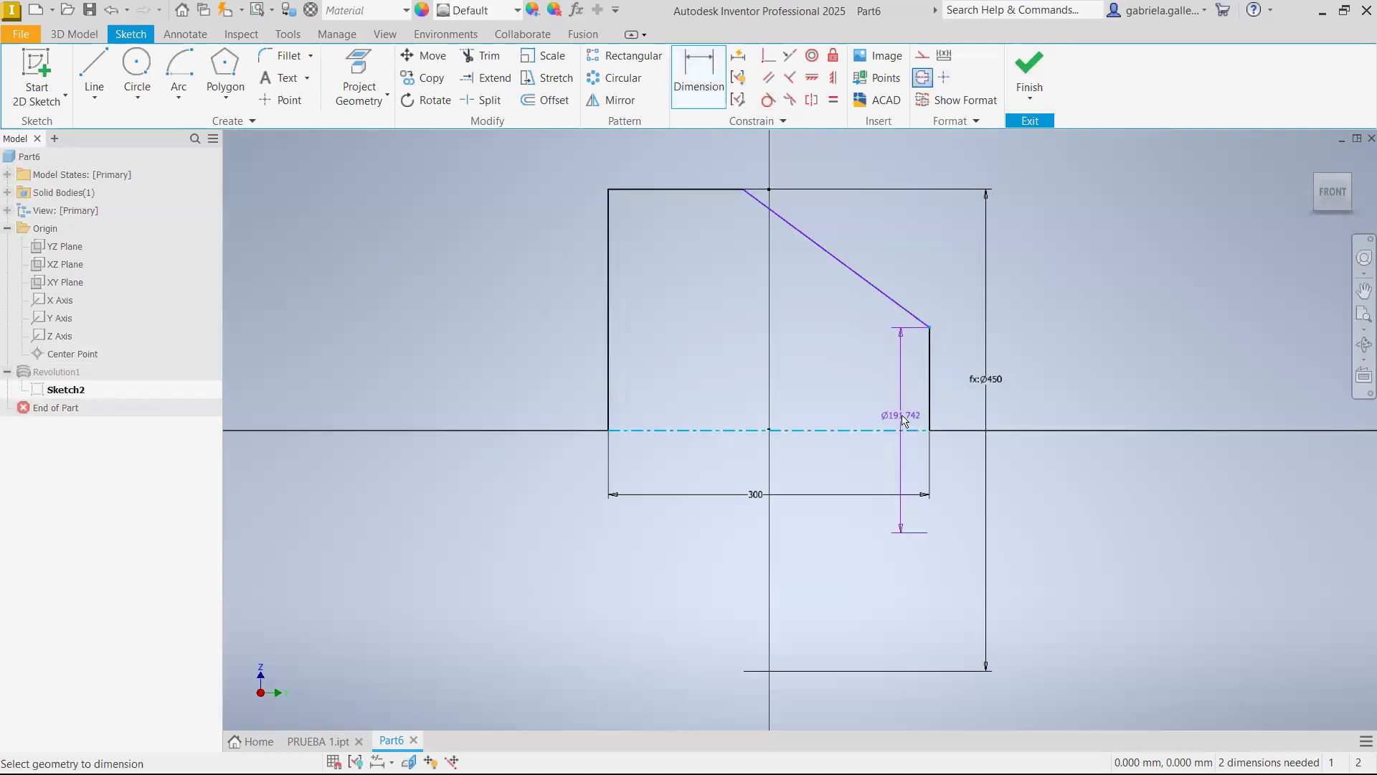
left_click(903, 421)
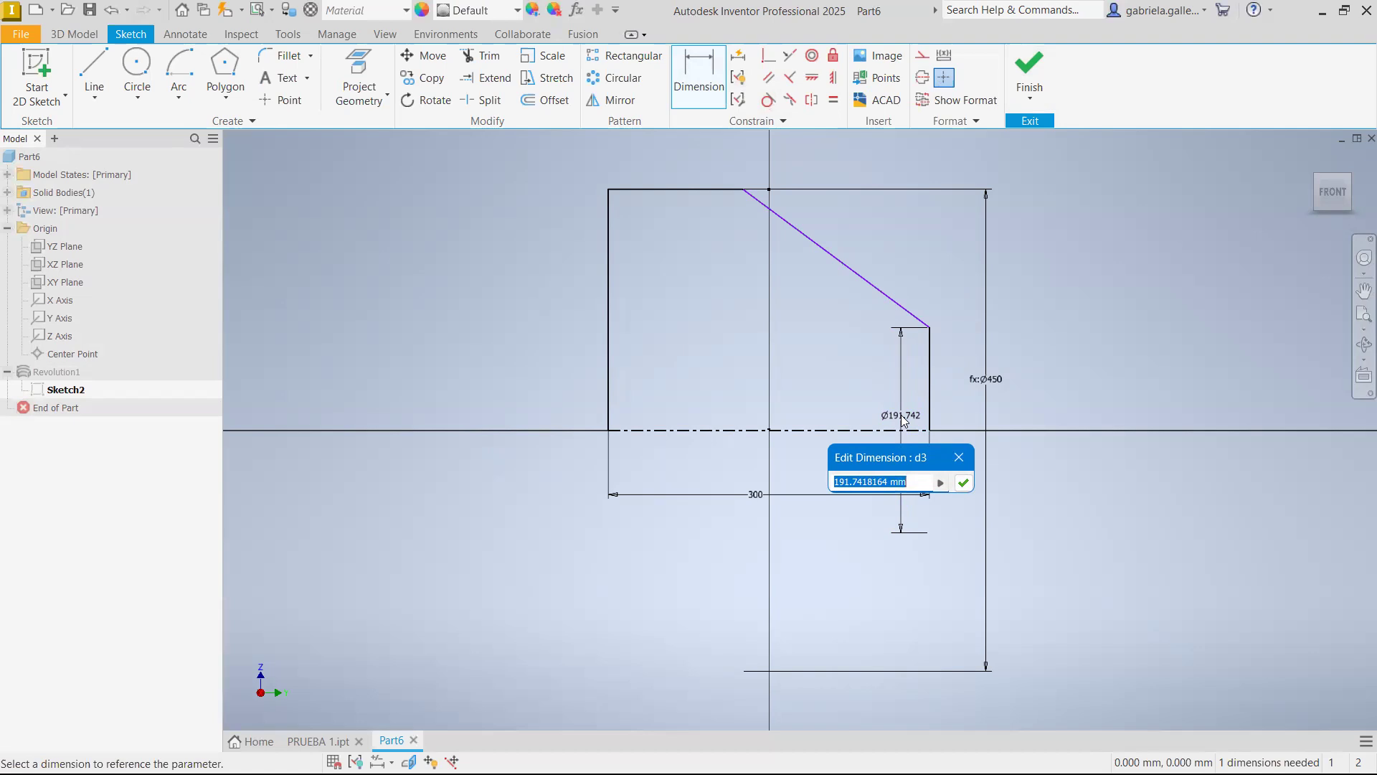
left_click(997, 393)
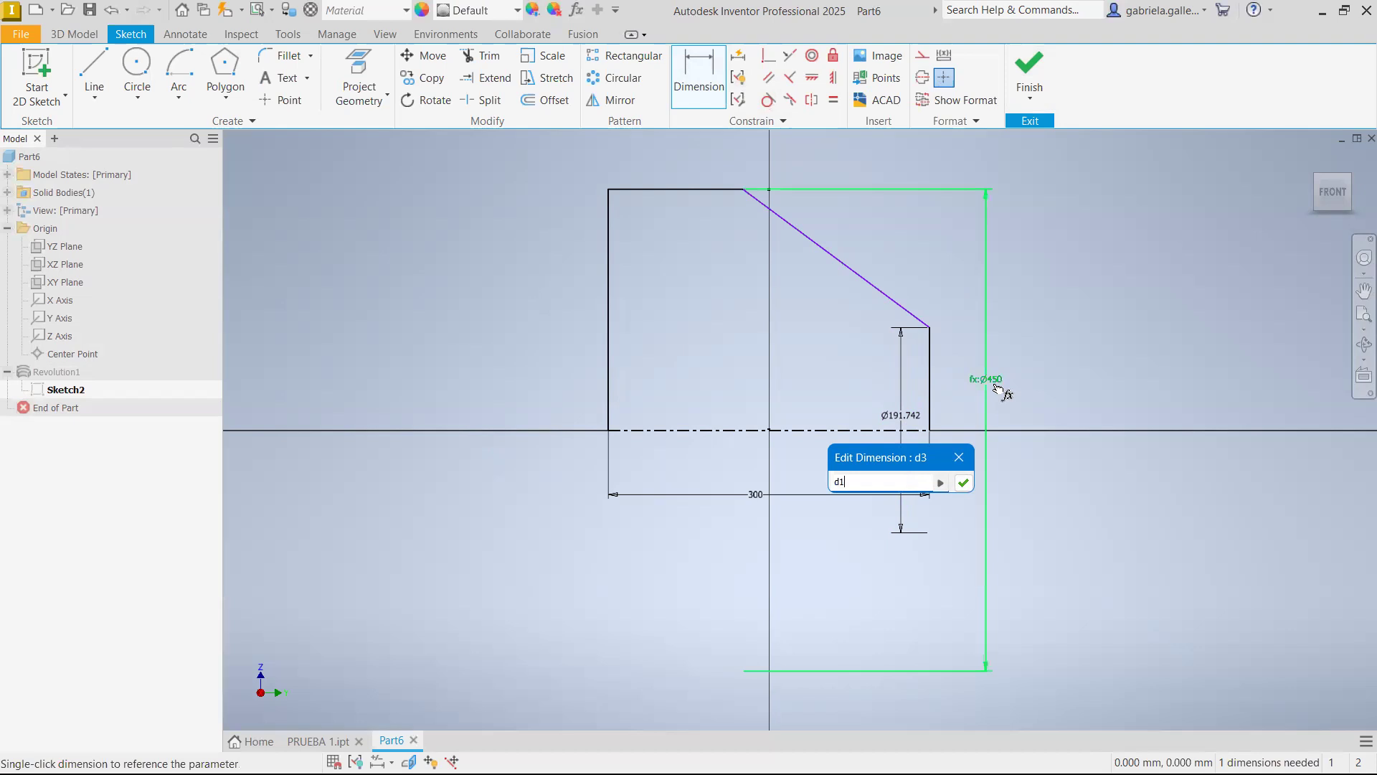
type("/3")
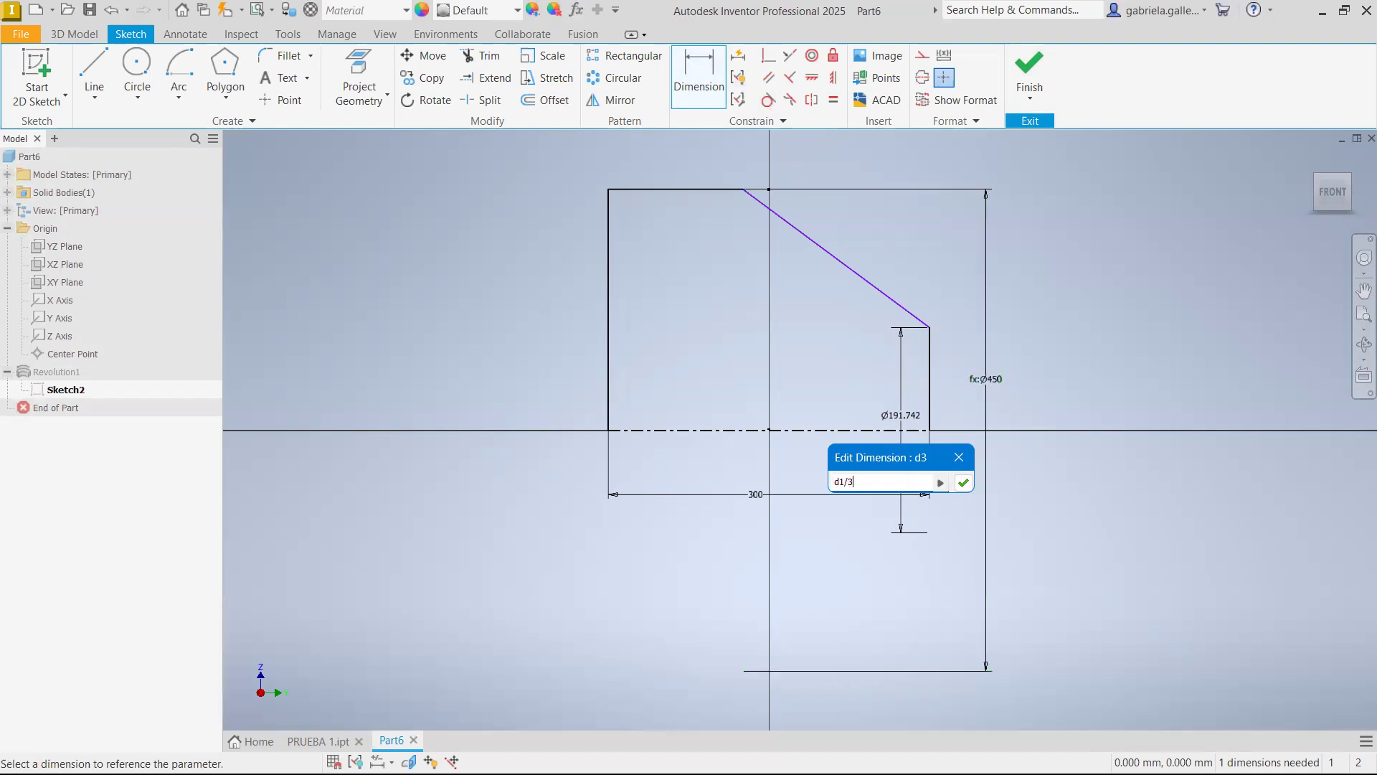
key("Return")
key("Escape")
Try moving the slanted line in several directions to check its remaining freedom
left_click(880, 308)
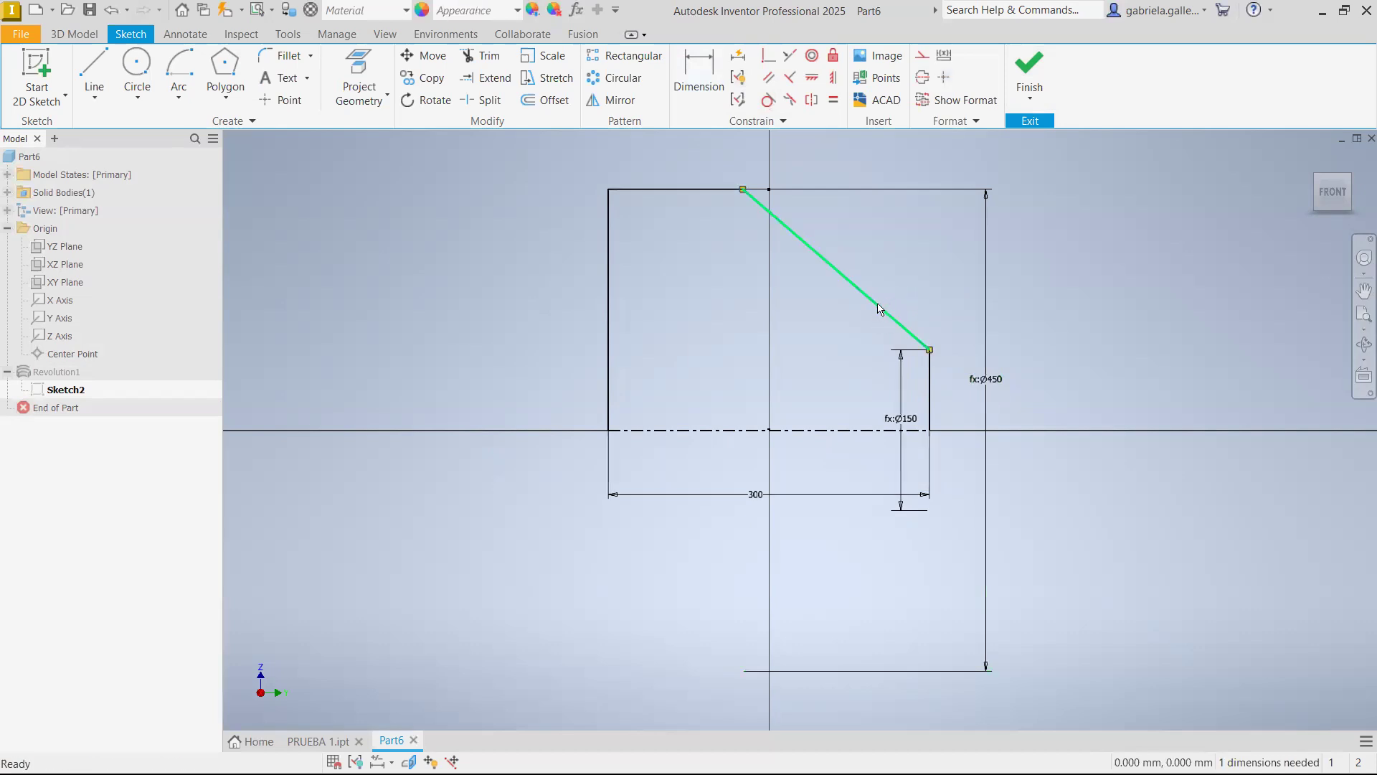
left_click_drag(888, 316, 875, 341)
key("d")
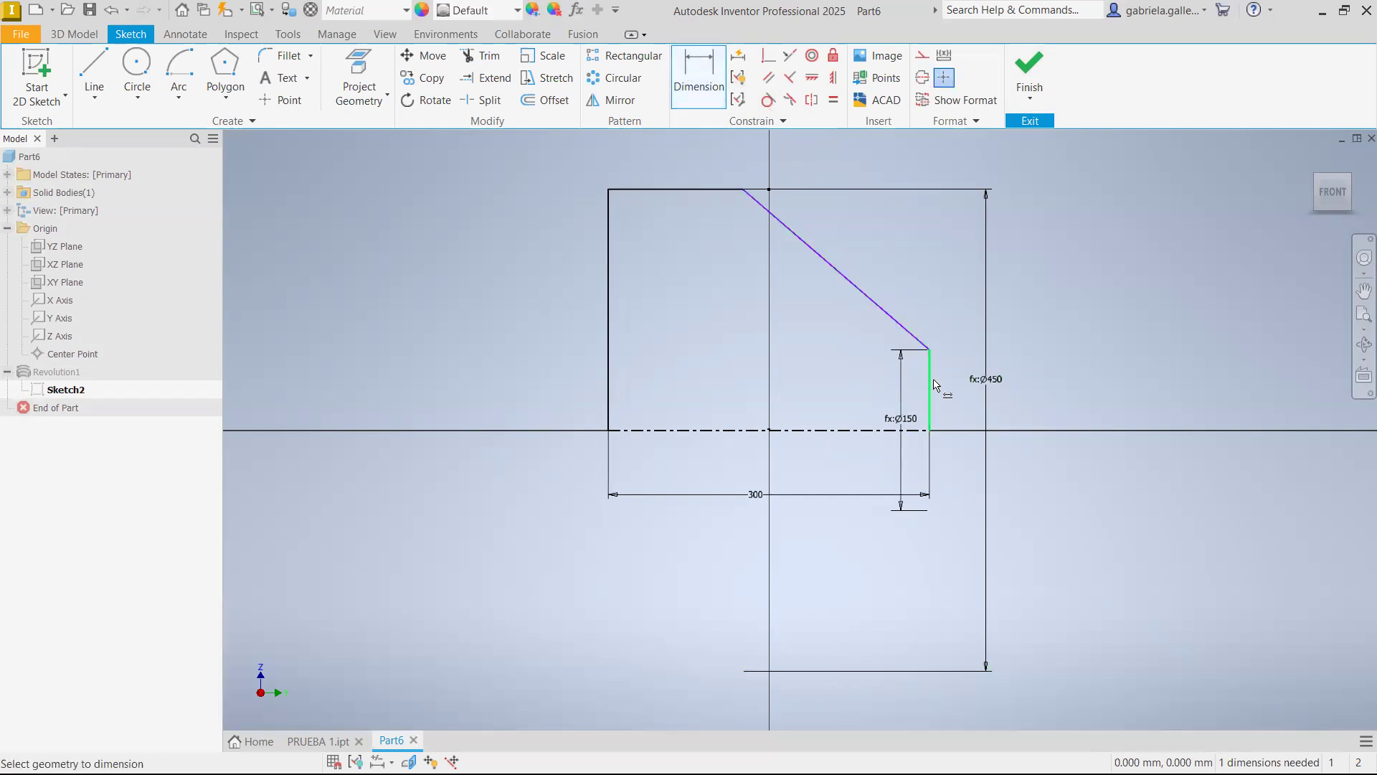
key("Escape")
left_click(890, 315)
left_click_drag(890, 314, 849, 337)
left_click_drag(830, 267, 1012, 380)
left_click_drag(881, 310, 938, 258)
left_click_drag(834, 268, 695, 317)
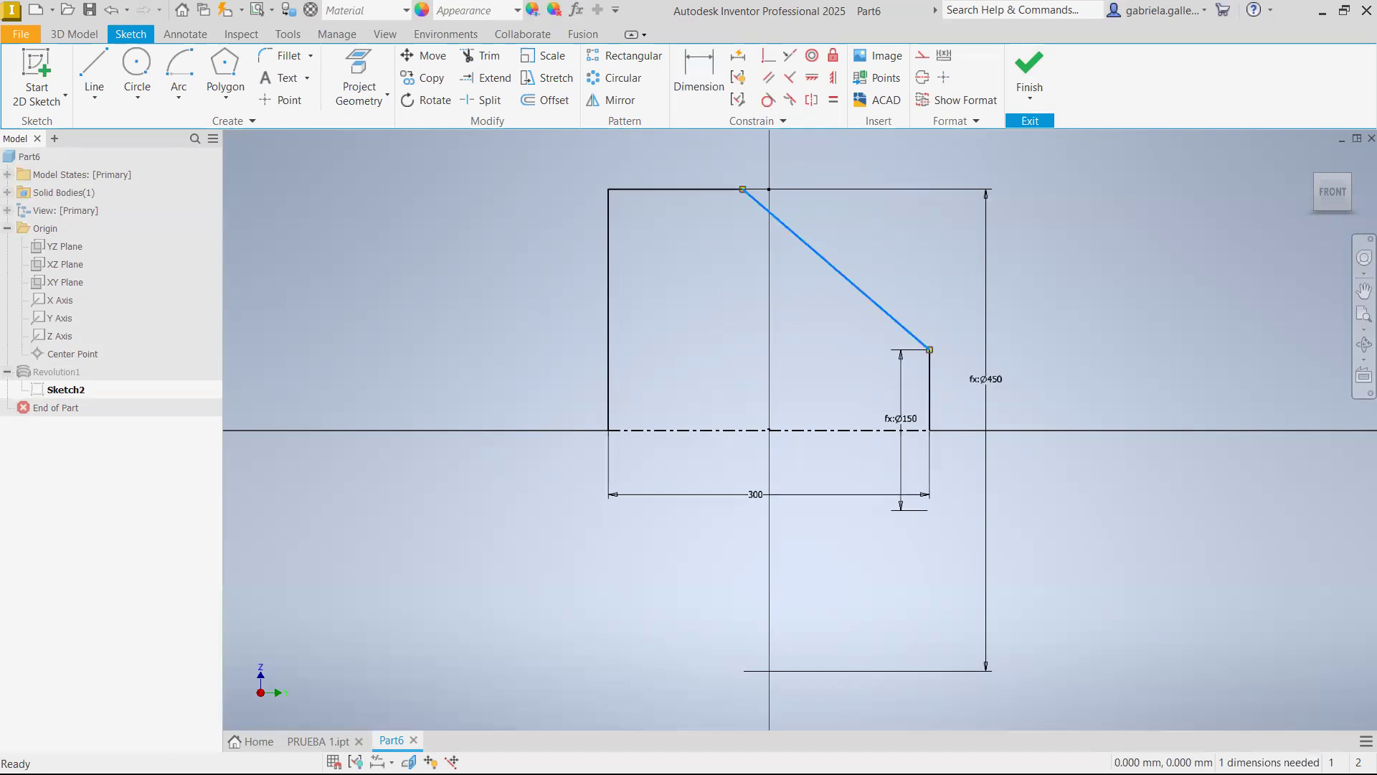
Dimension the angle between the slanted line and the profile's short vertical edge as 120°, and finish the sketch
key("Escape")
key("d")
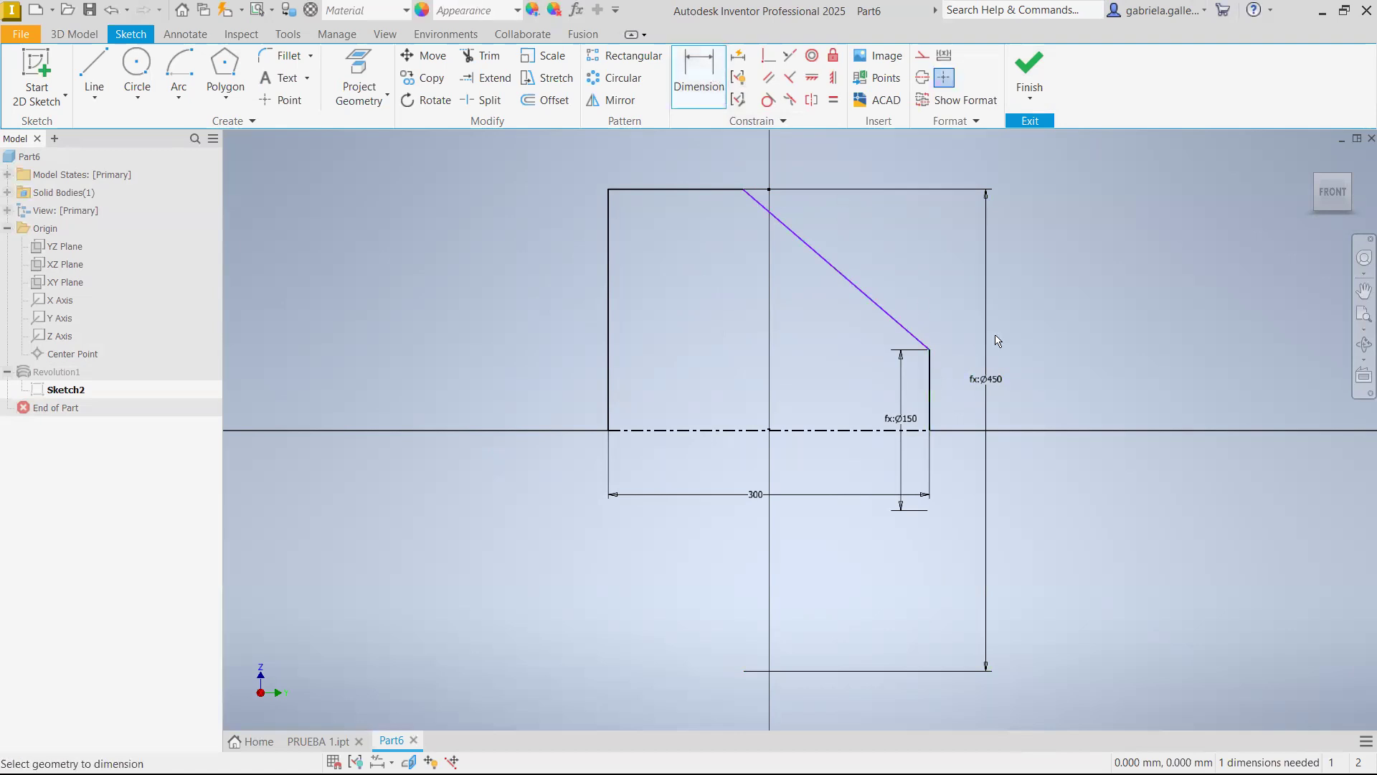
left_click(931, 374)
left_click(899, 323)
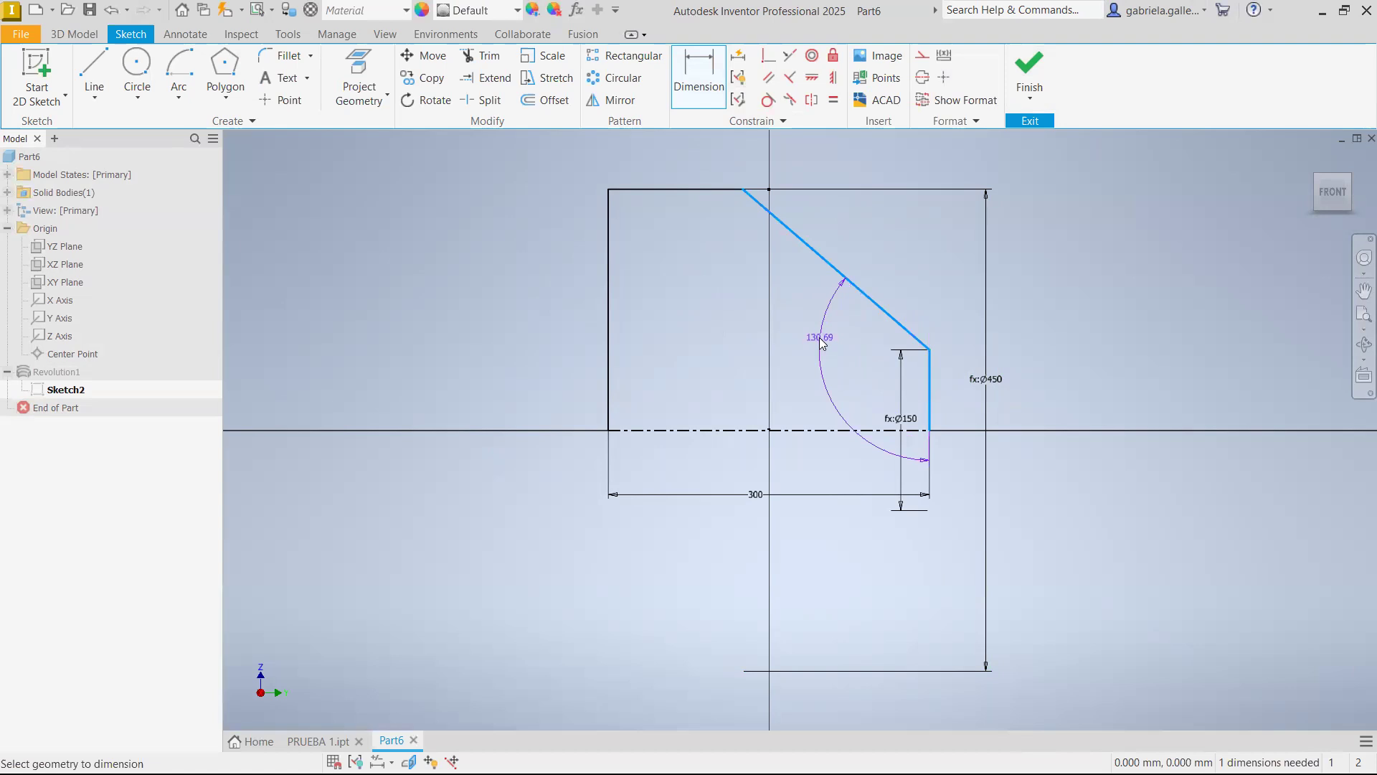
left_click(821, 341)
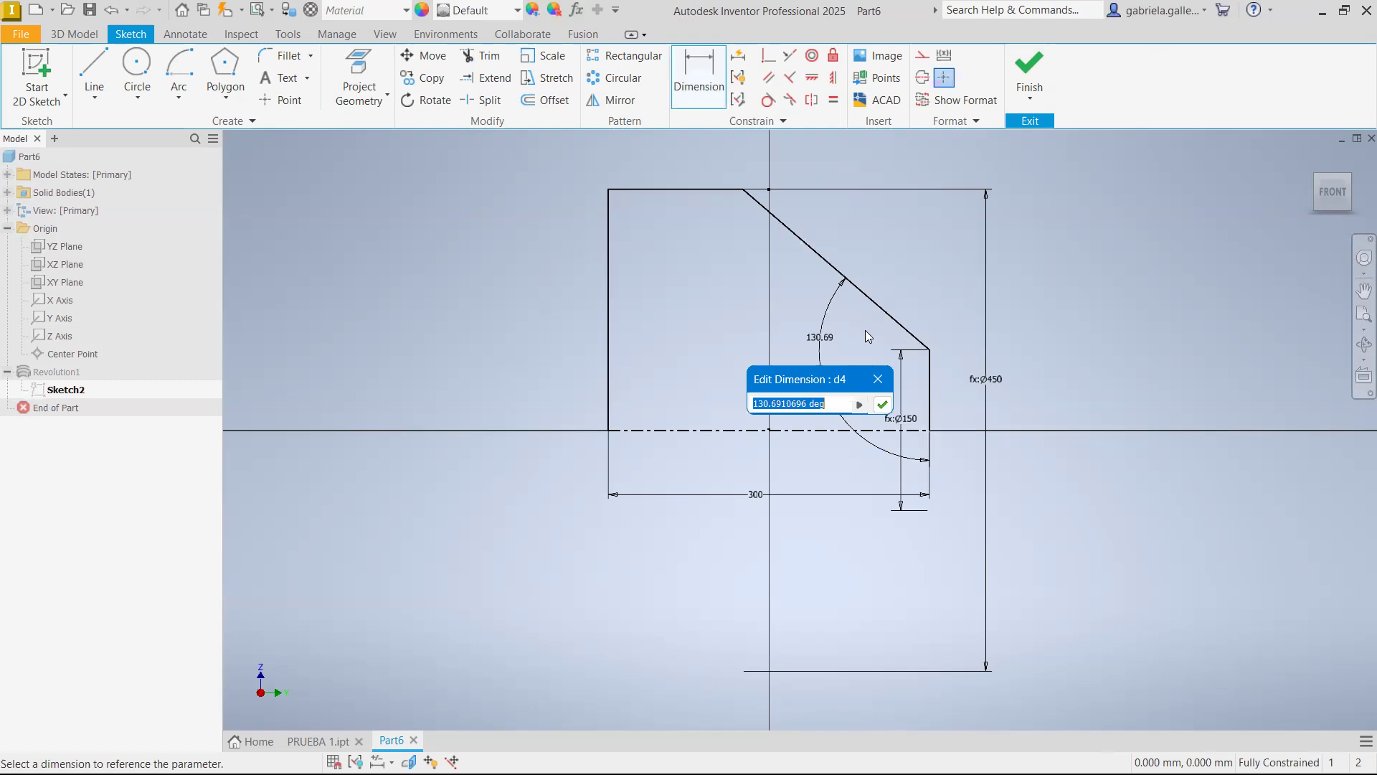
type("120")
key("Return")
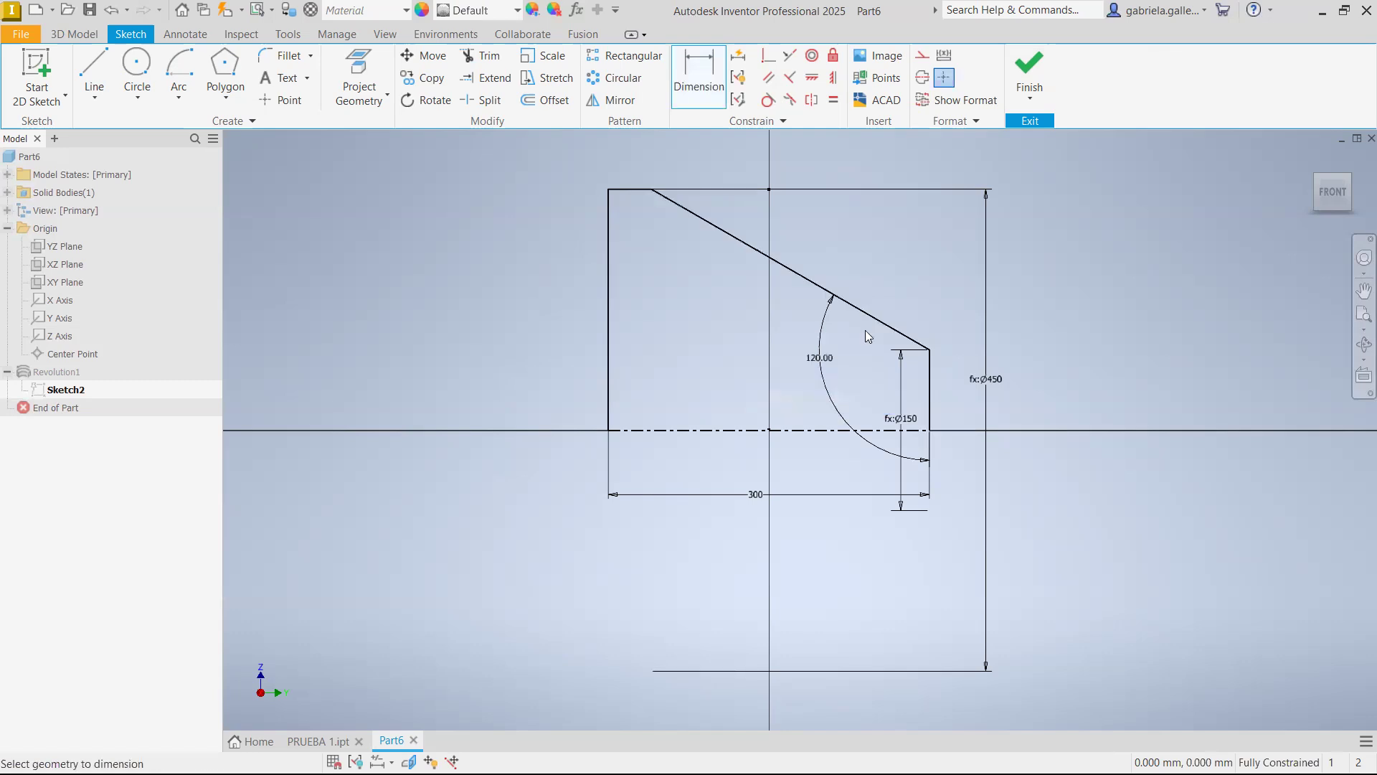
left_click(1027, 74)
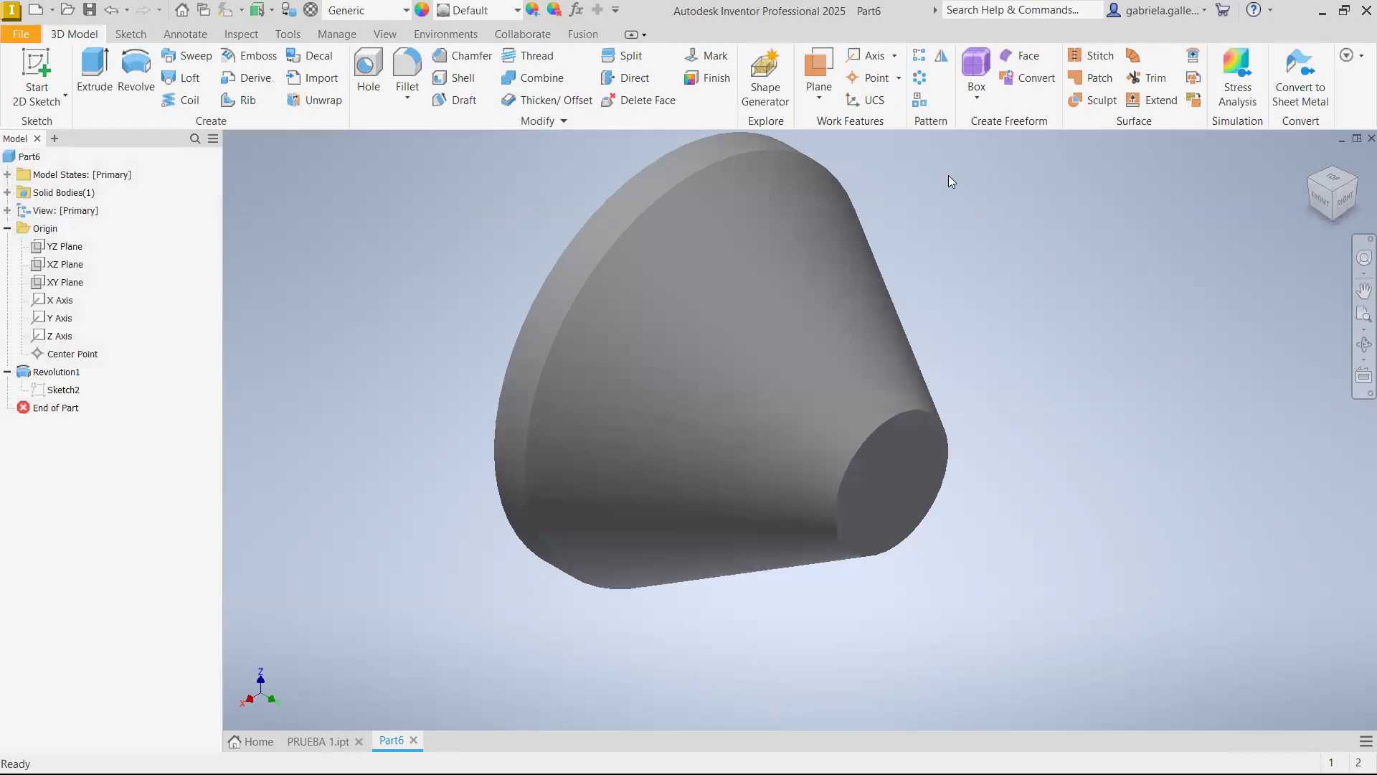
Save the part in the RGM-PRUEBA folder as PRUEBA 2
left_click(91, 10)
left_click(287, 229)
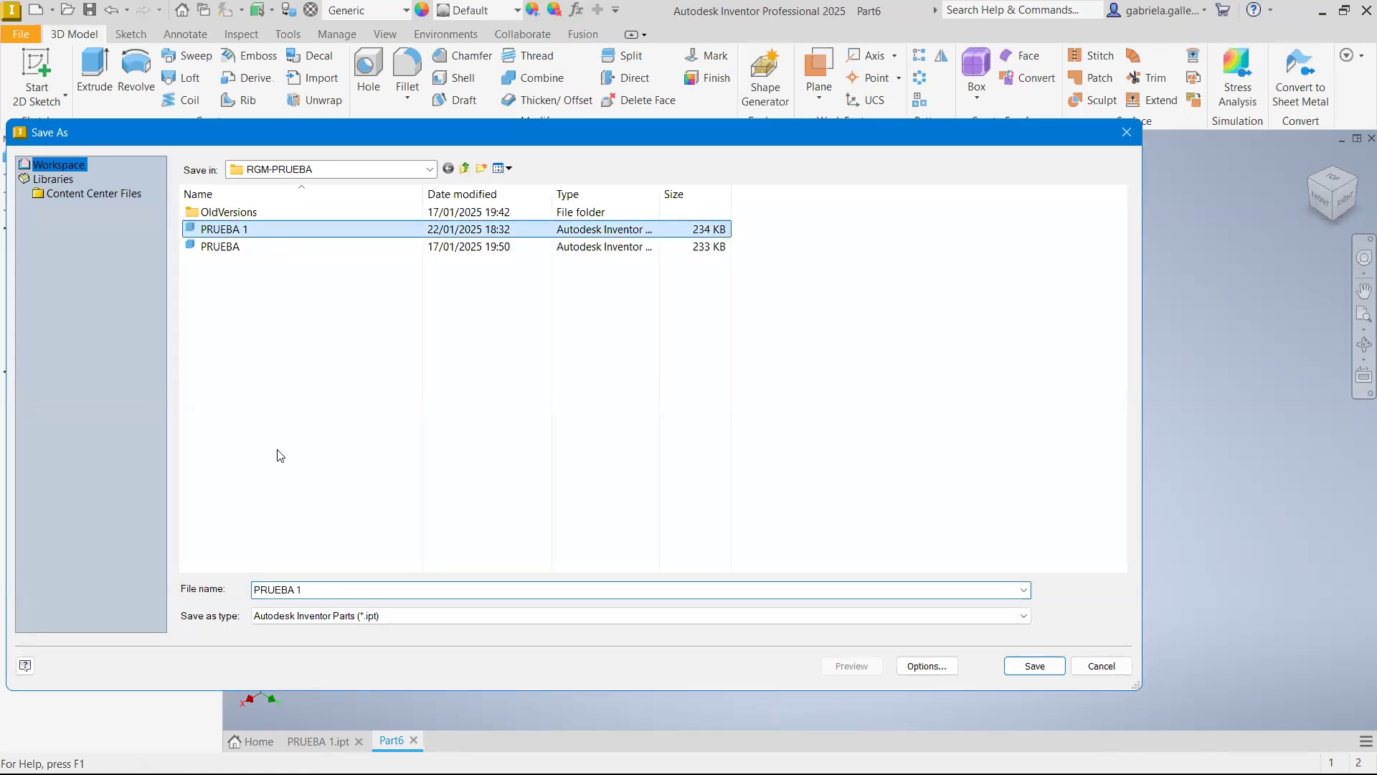
left_click(327, 588)
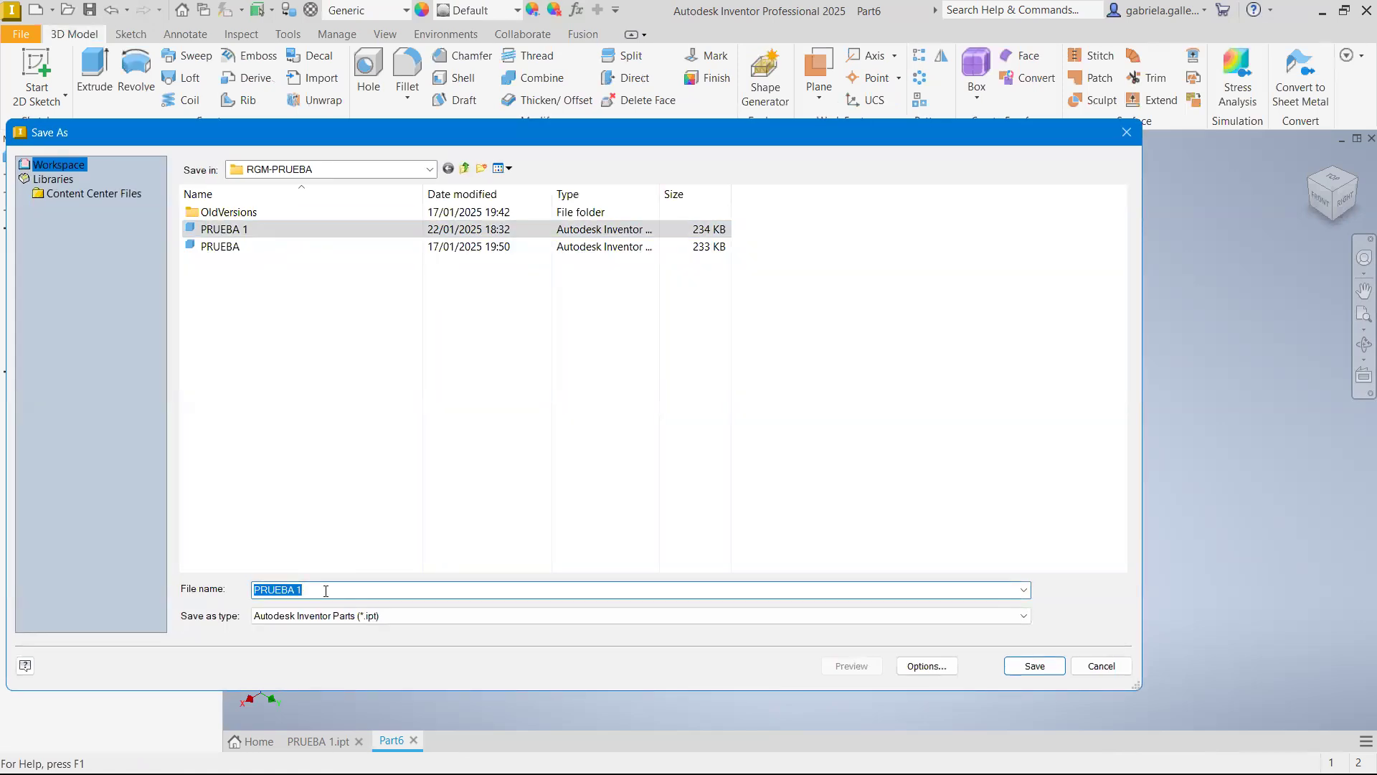
left_click(327, 590)
key("BackSpace")
type("2")
left_click(1059, 673)
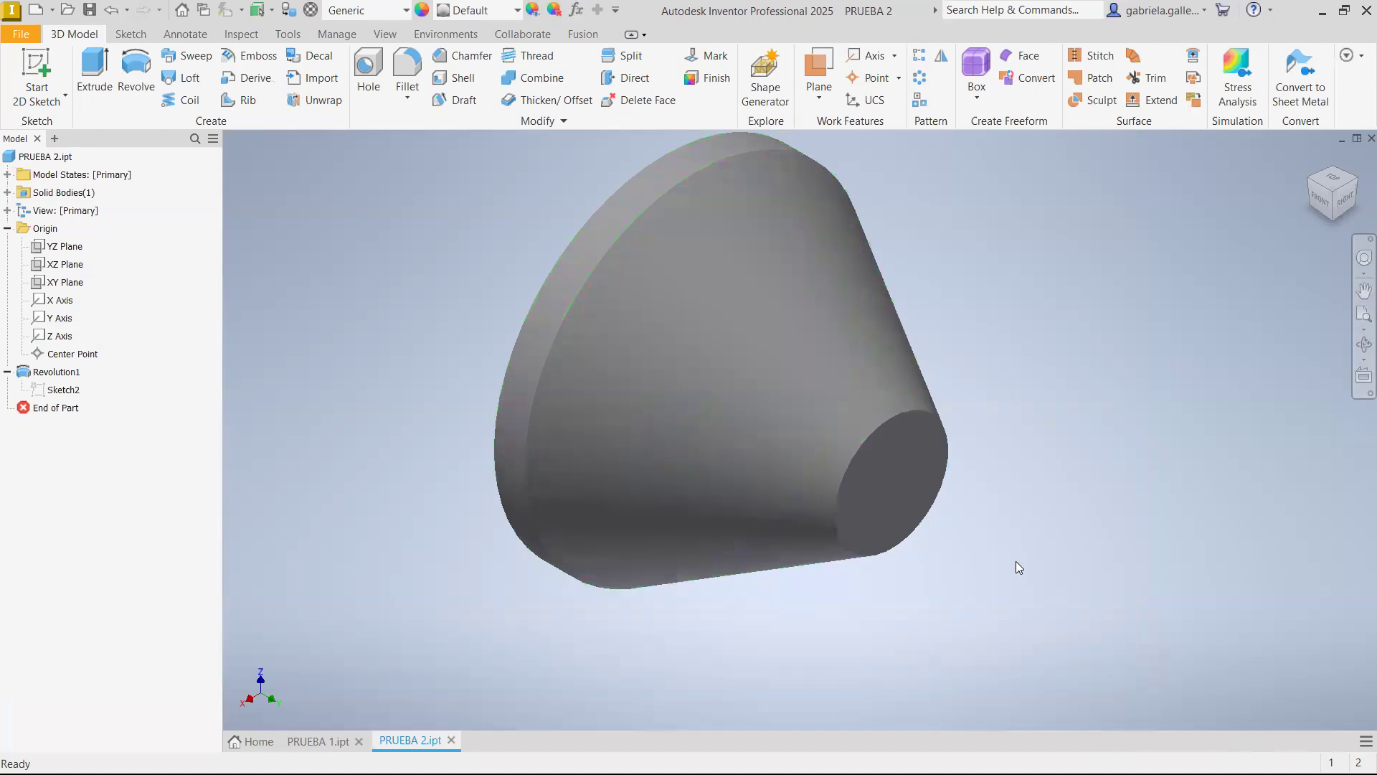
Create a new part from the PUCP (mm).ipt template
left_click(36, 12)
left_click(367, 226)
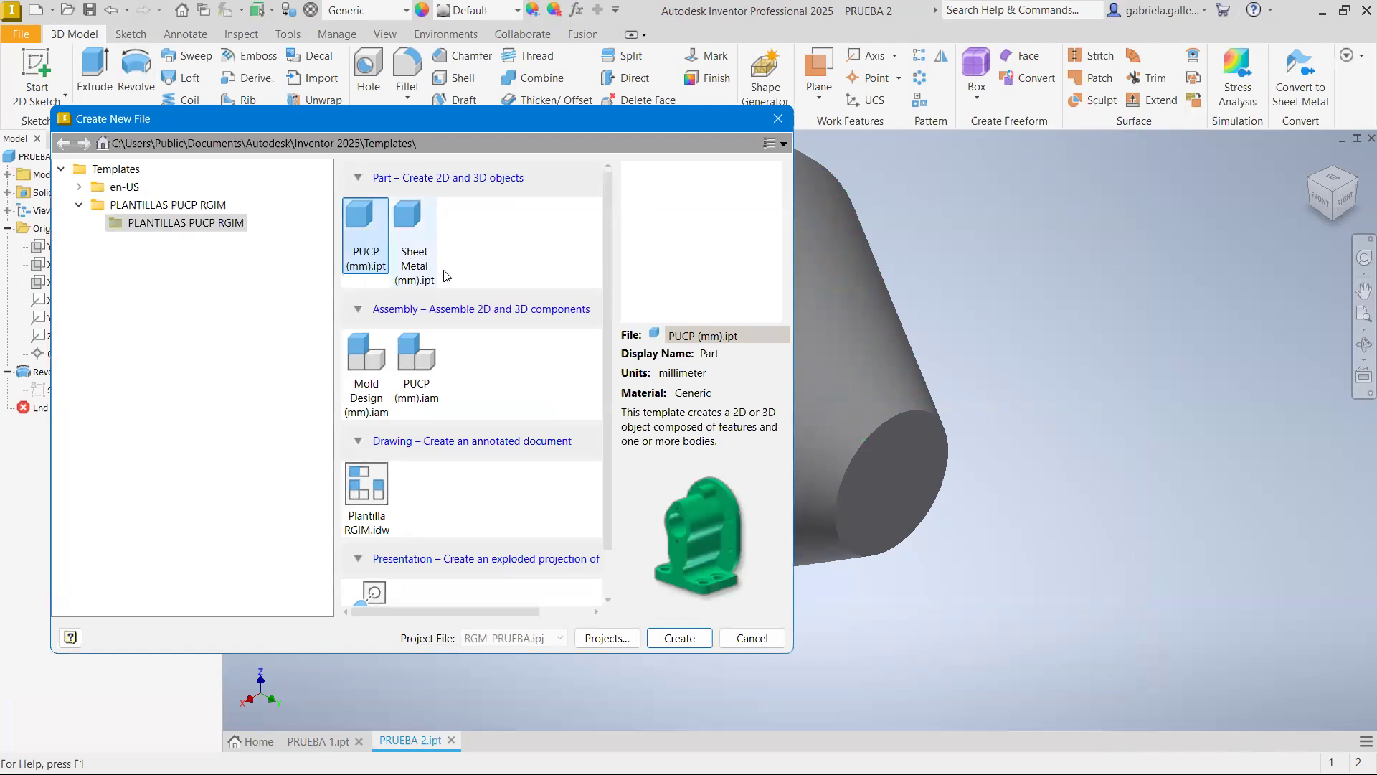
left_click(679, 637)
key("Return")
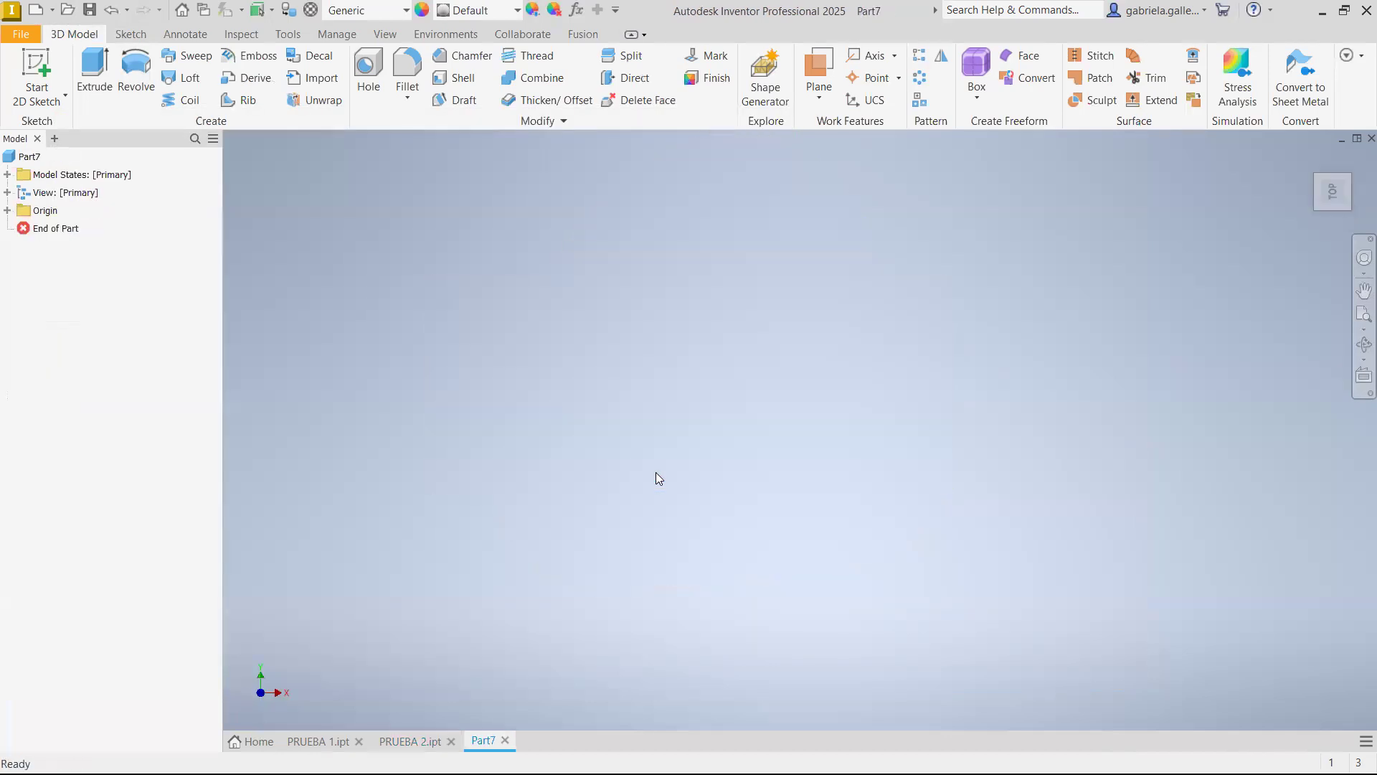
Show the origin planes in an isometric view and start a sketch on the XZ plane
left_click(1311, 159)
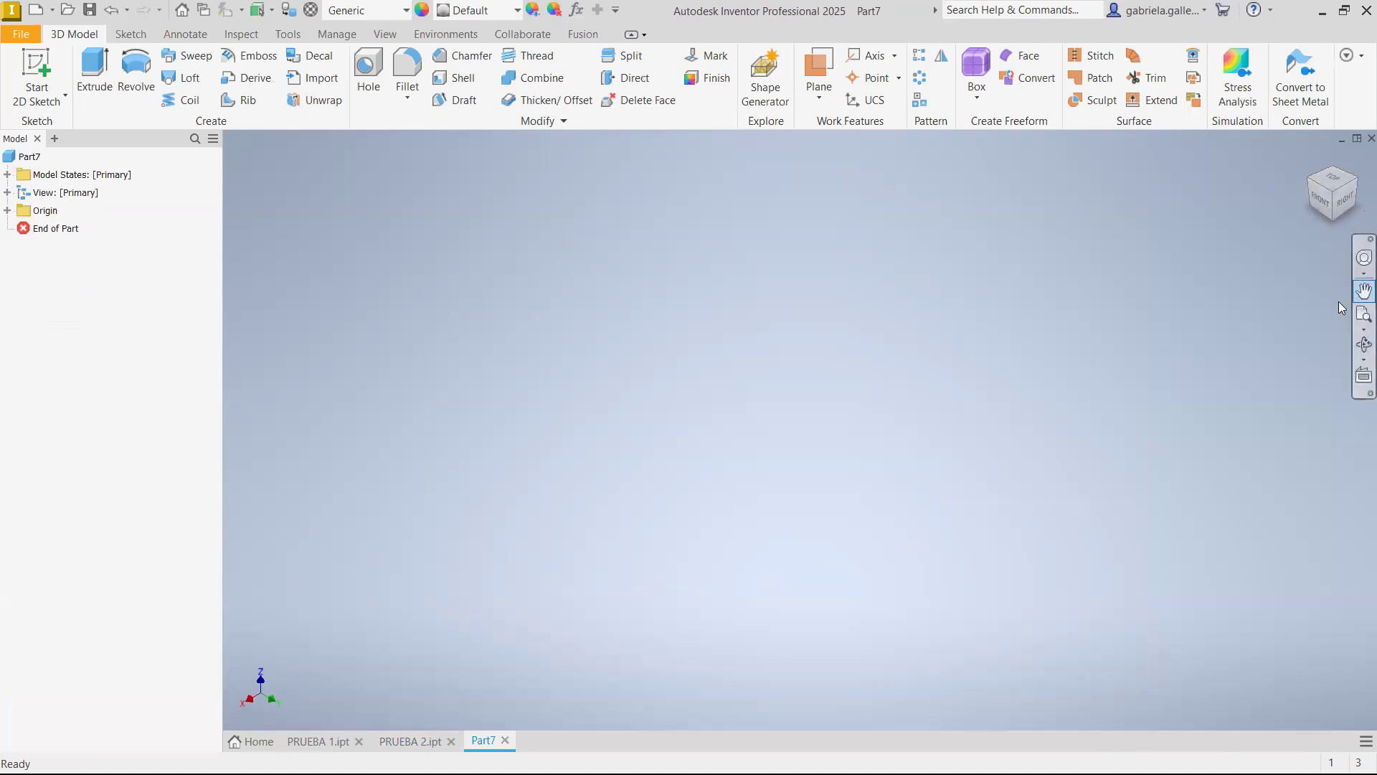
left_click(8, 211)
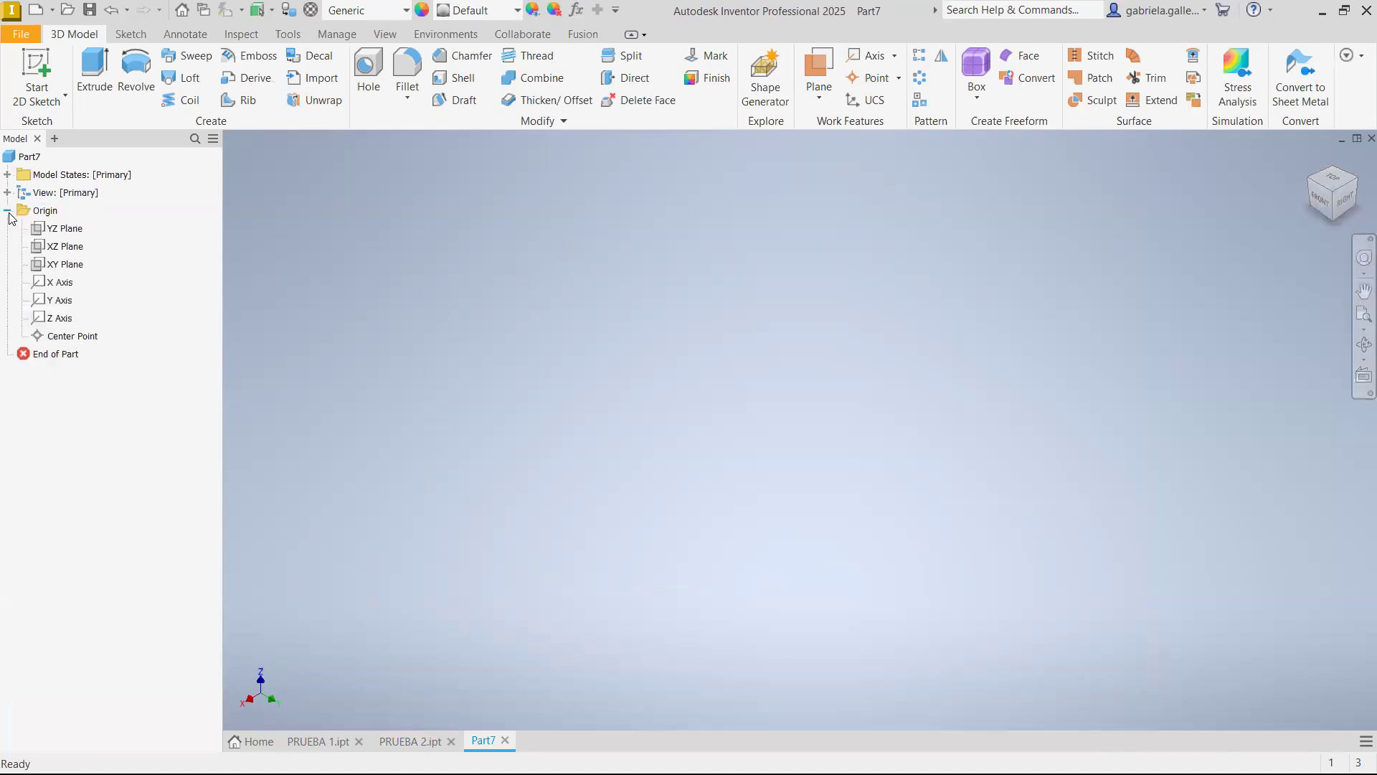
left_click(62, 247)
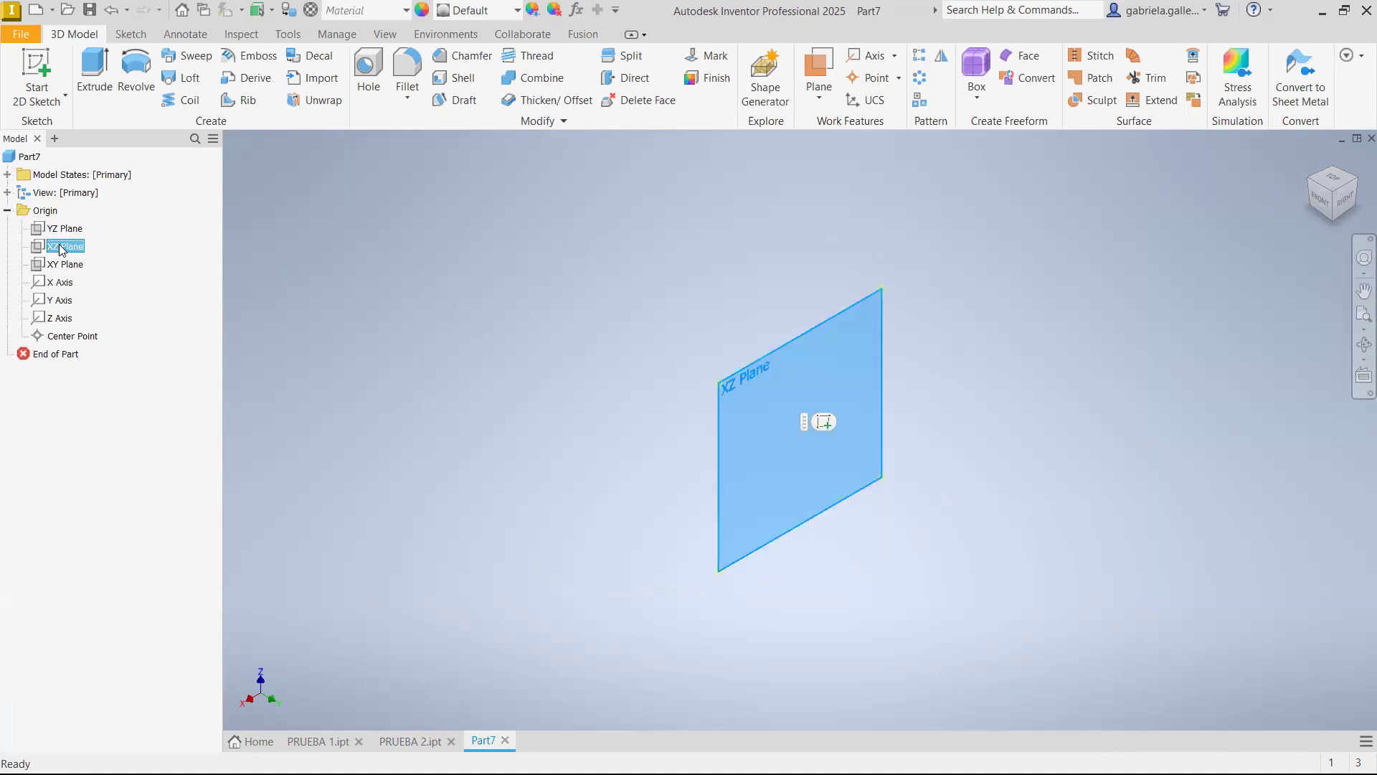
left_click(824, 422)
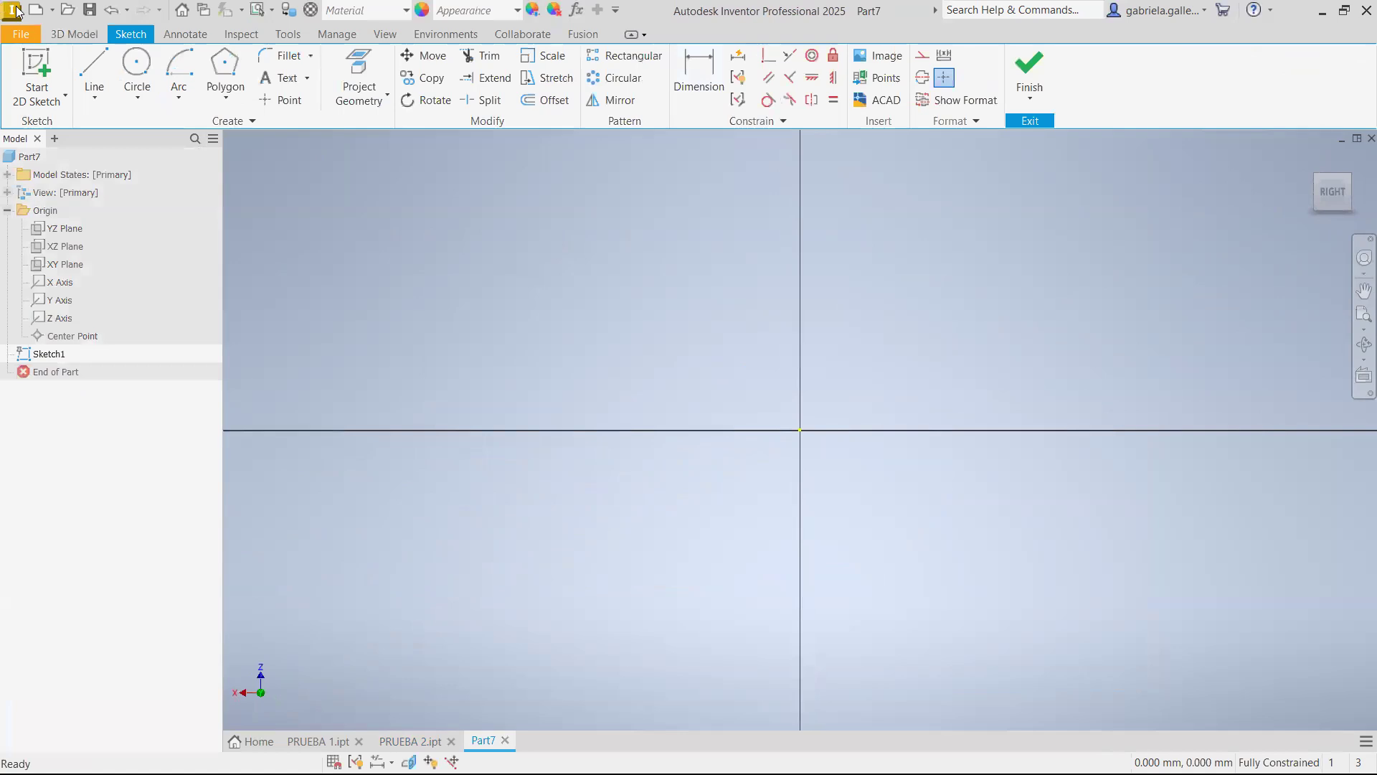
left_click(72, 33)
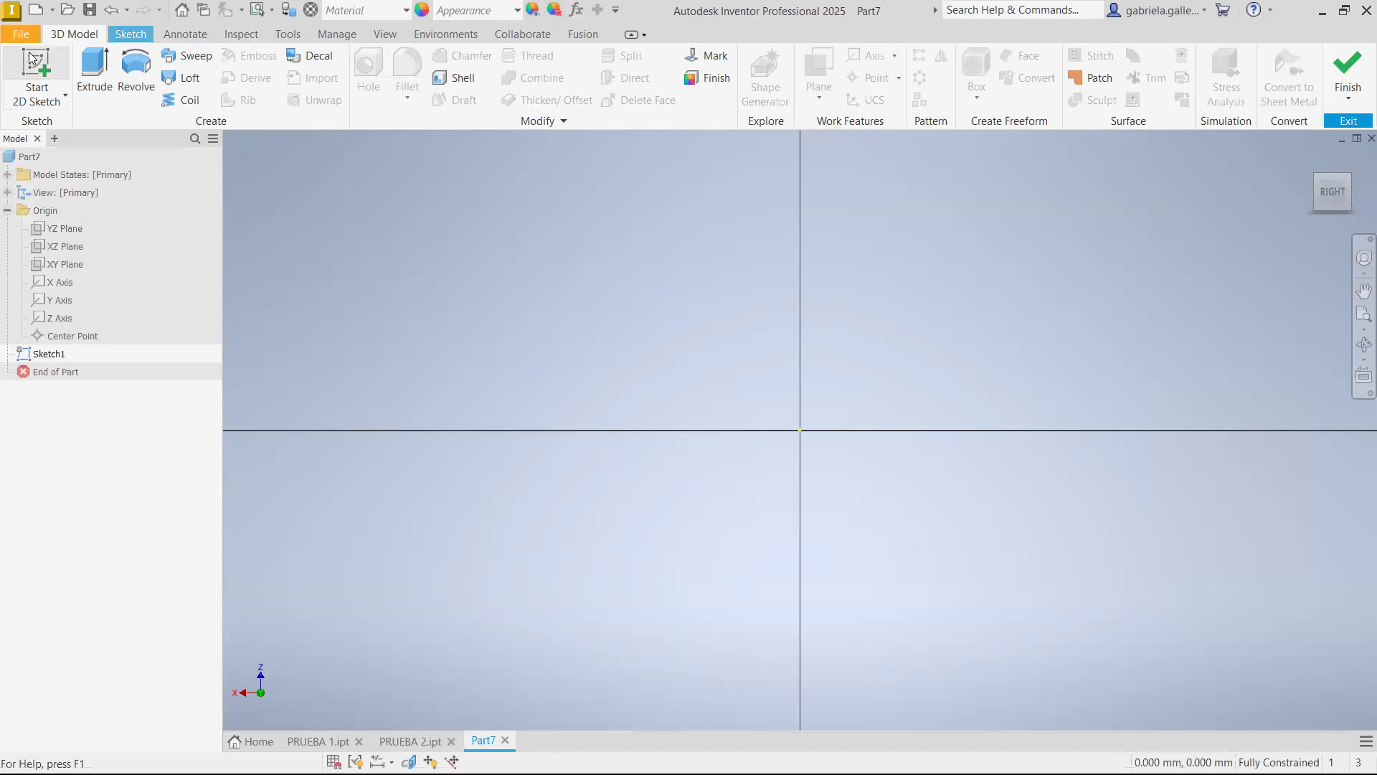
left_click(131, 34)
Draw a circle about 18.5 mm in diameter away from the origin and make its center coincident with the origin
left_click(136, 68)
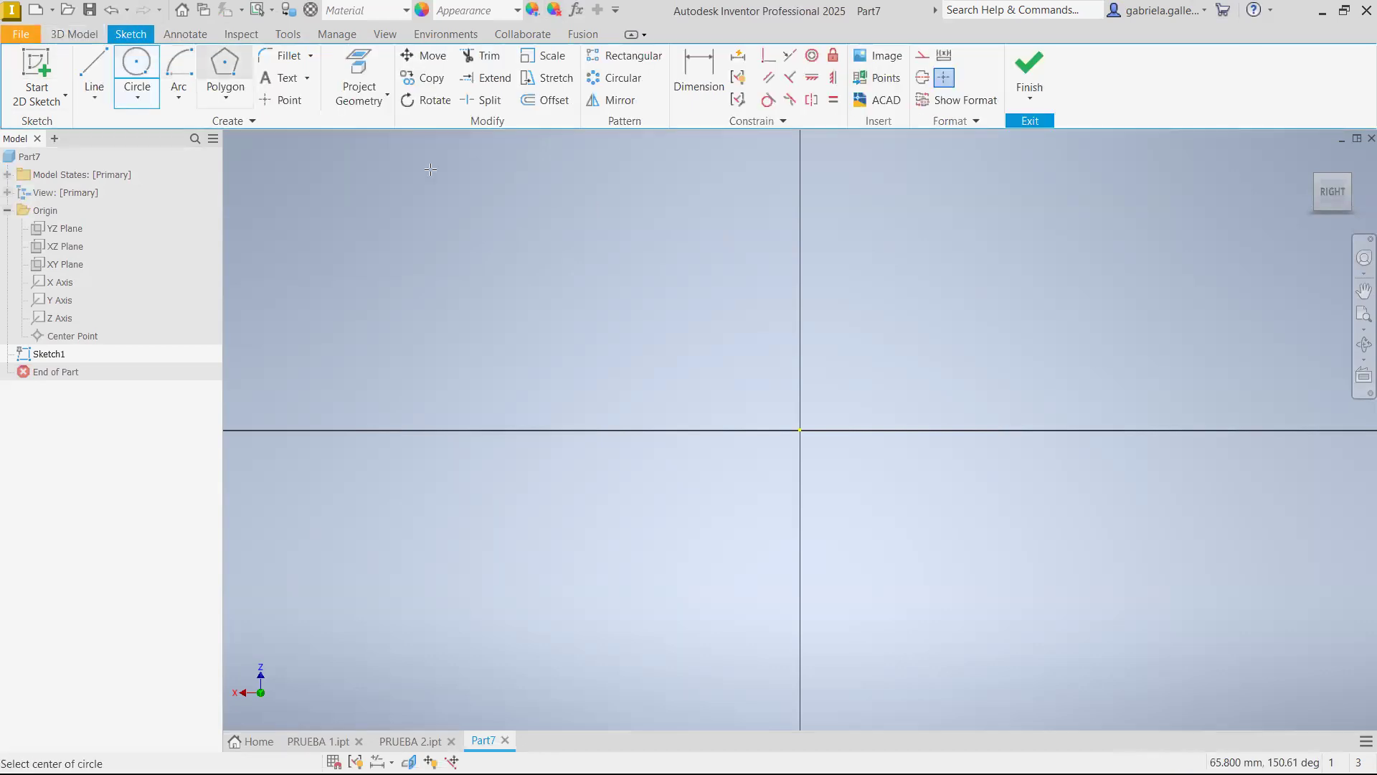
left_click(953, 497)
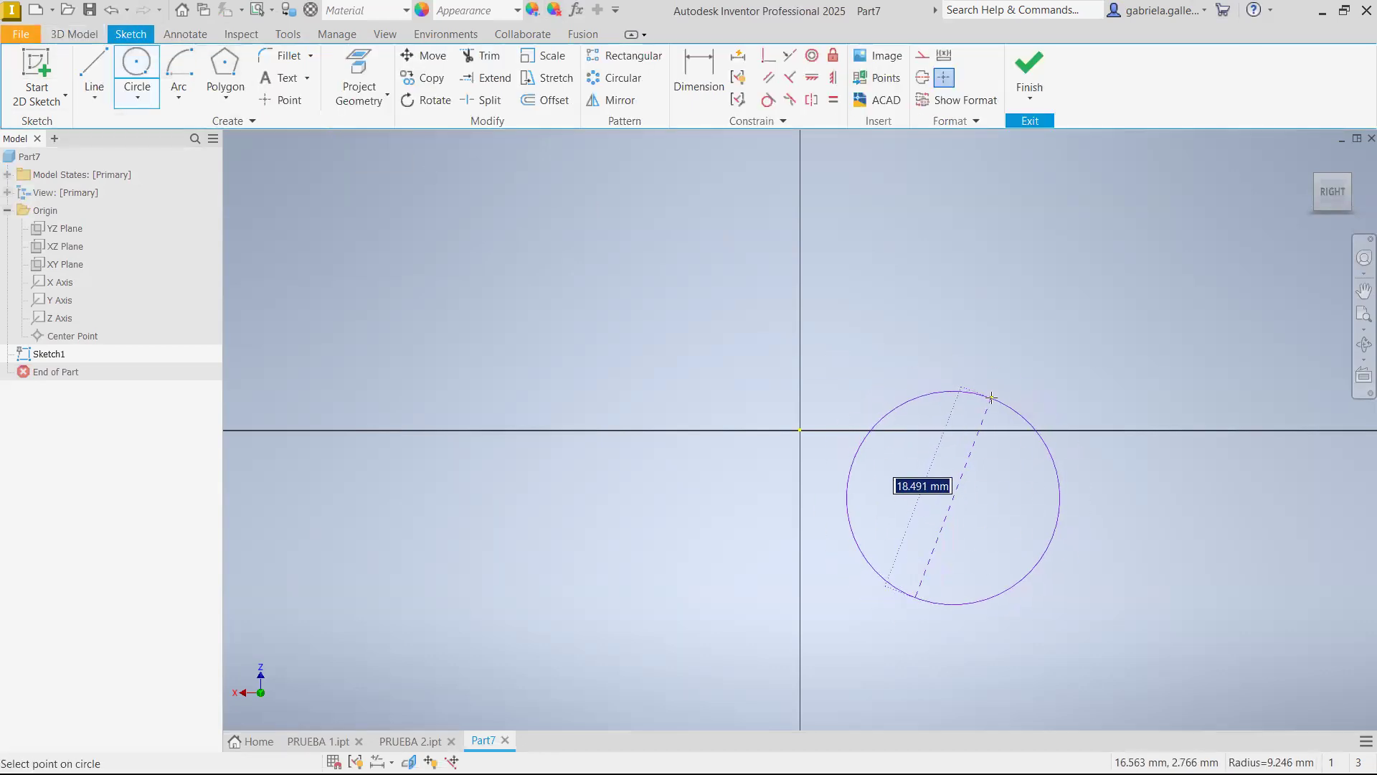
left_click(991, 397)
key("Escape")
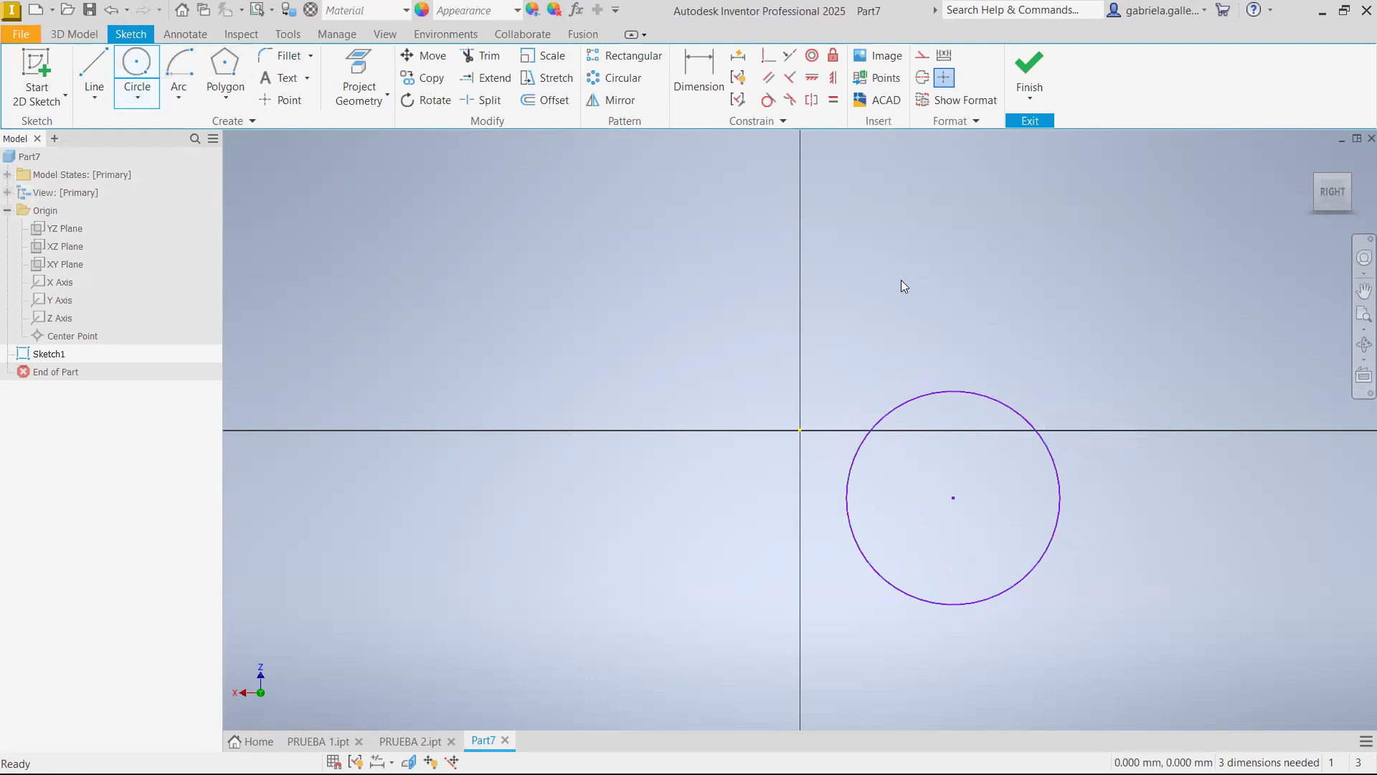
left_click(768, 55)
left_click(953, 497)
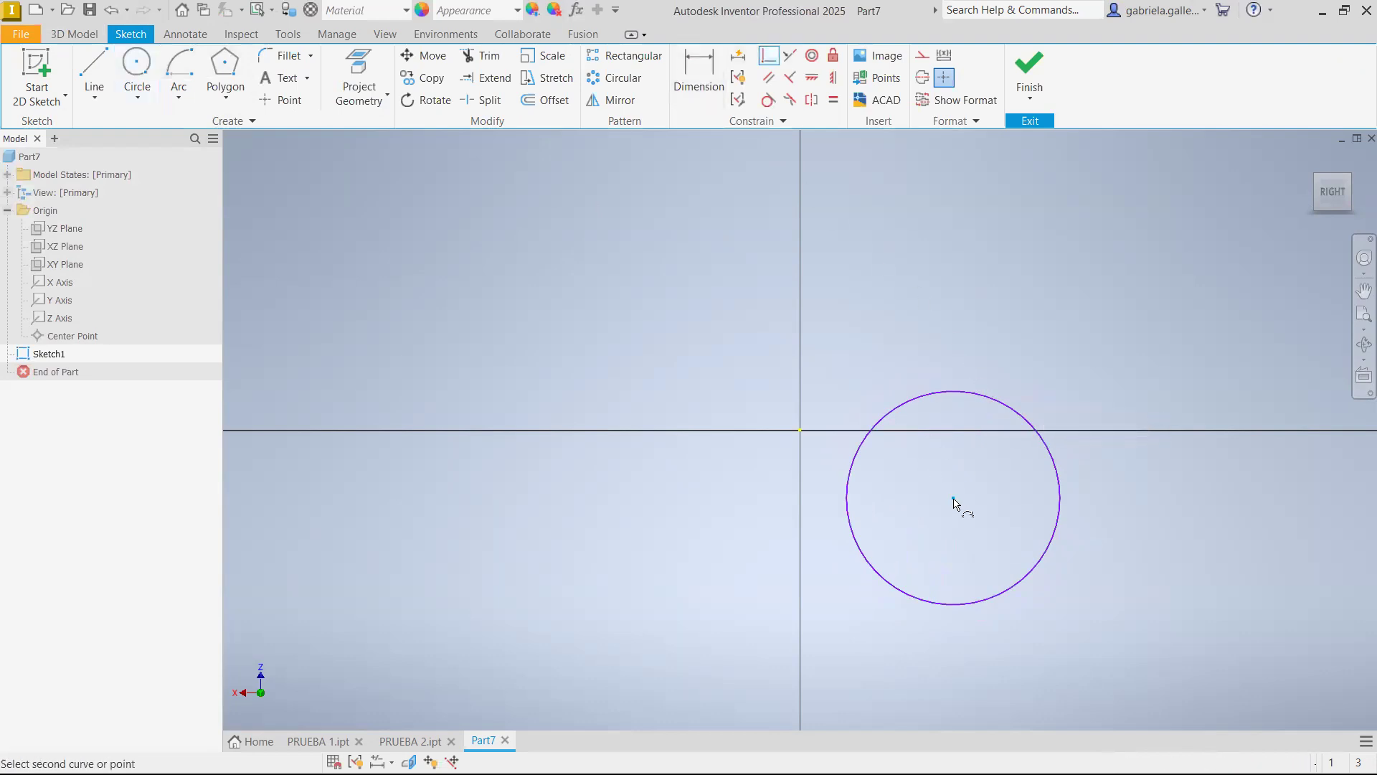
left_click(801, 429)
key("Escape")
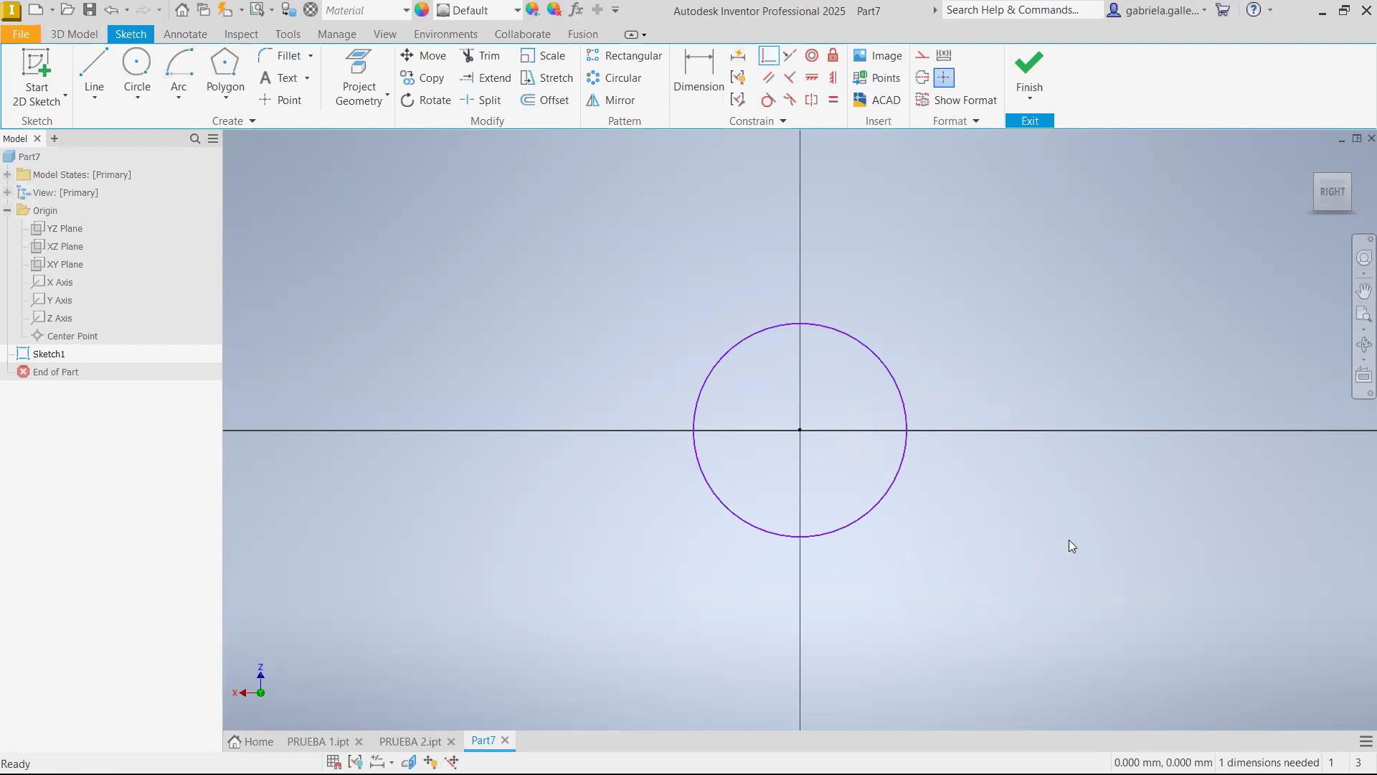
Dimension the circle's diameter as 2 in and finish the sketch
key("d")
left_click(908, 388)
left_click(1003, 327)
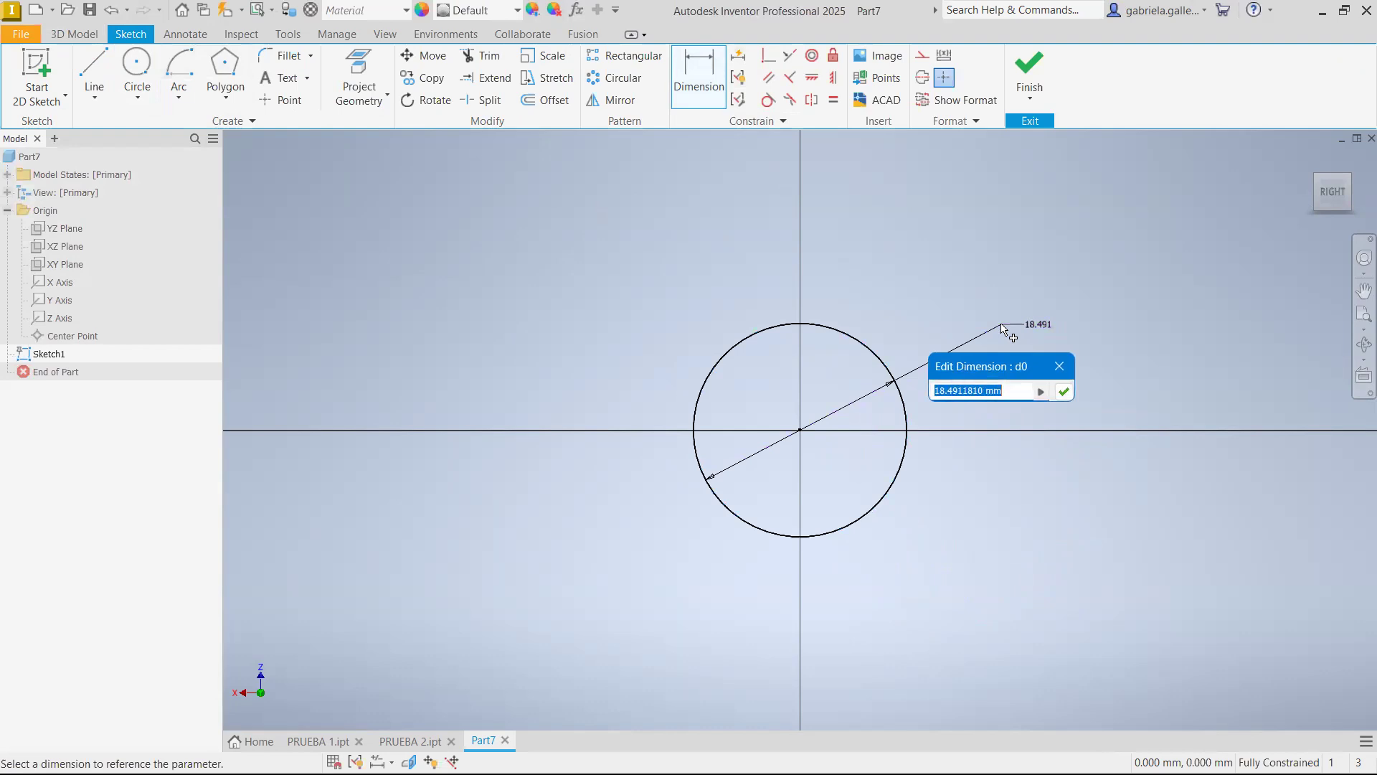
type("2")
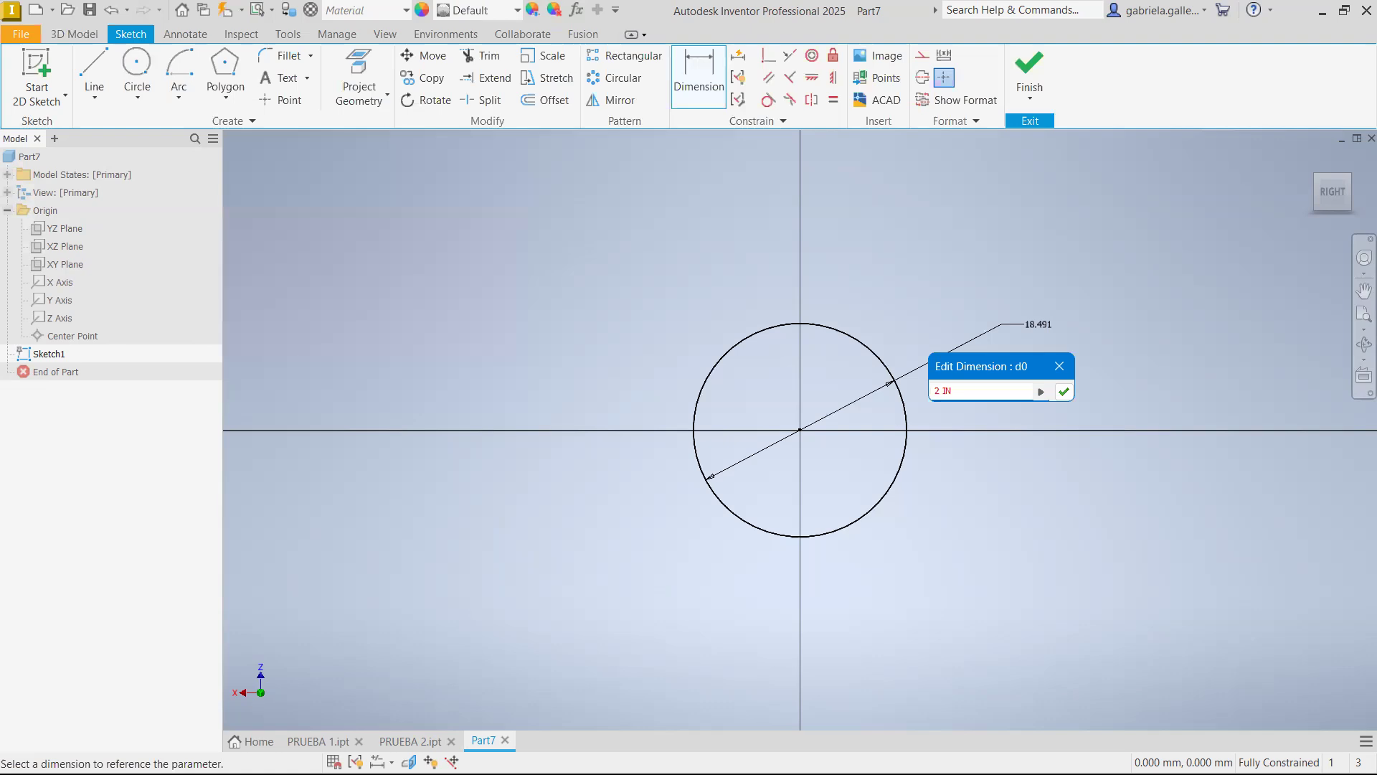
key("Caps_Lock")
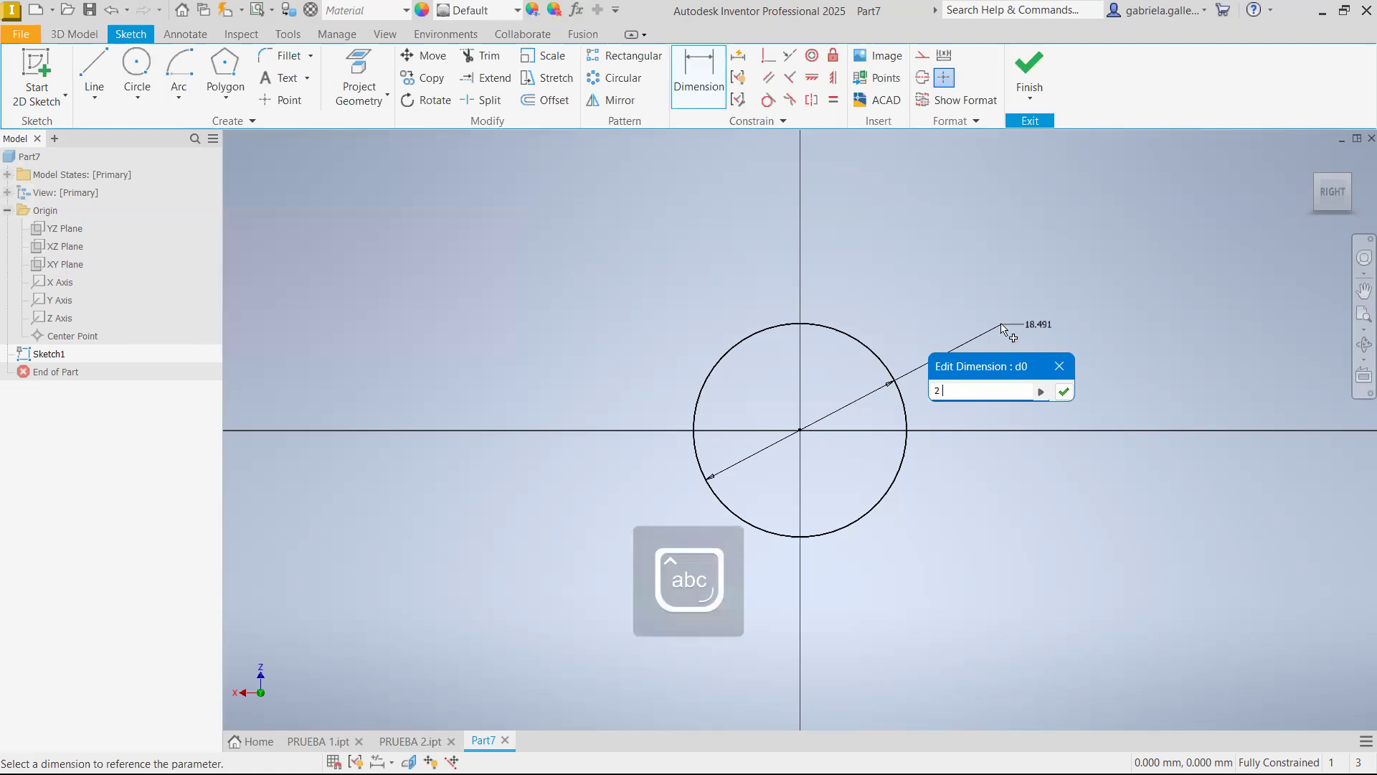
key("Return")
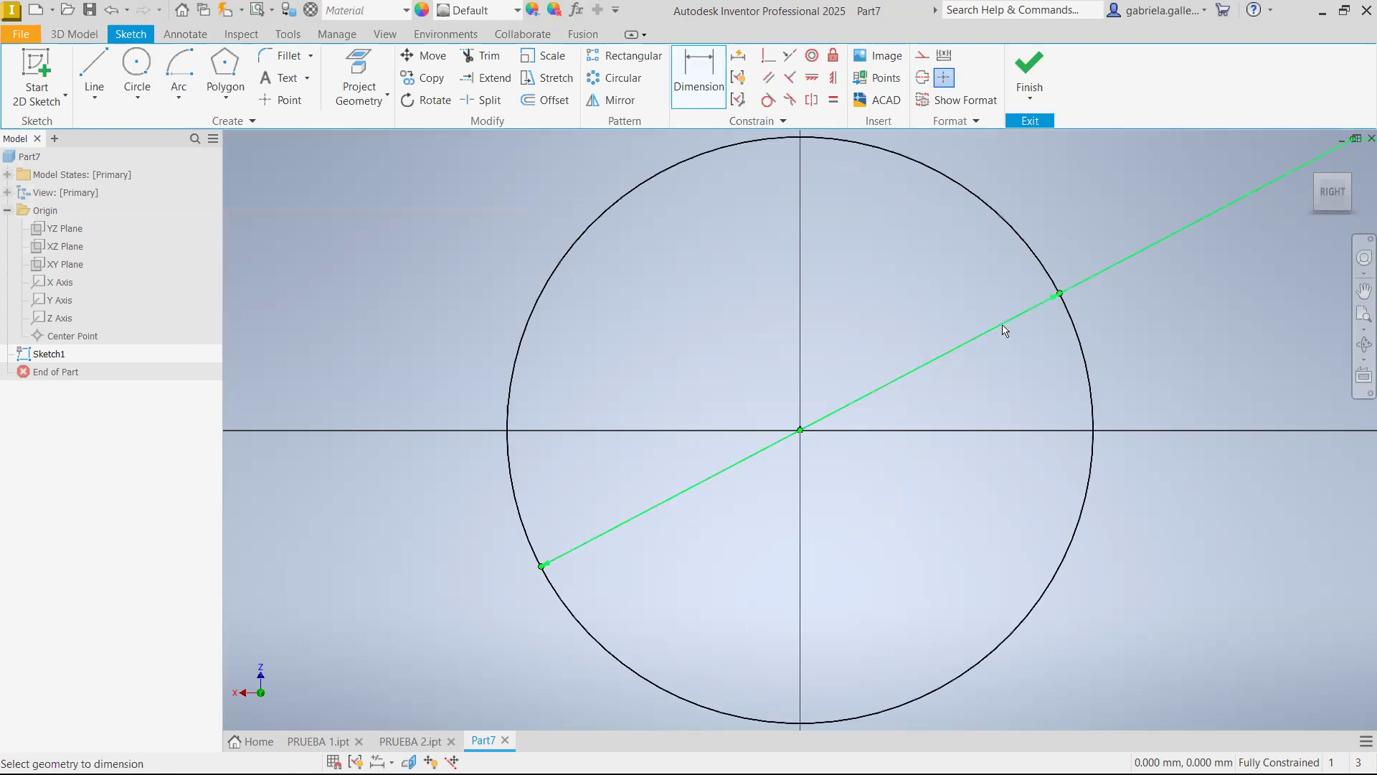
scroll(1194, 581, "down", 5)
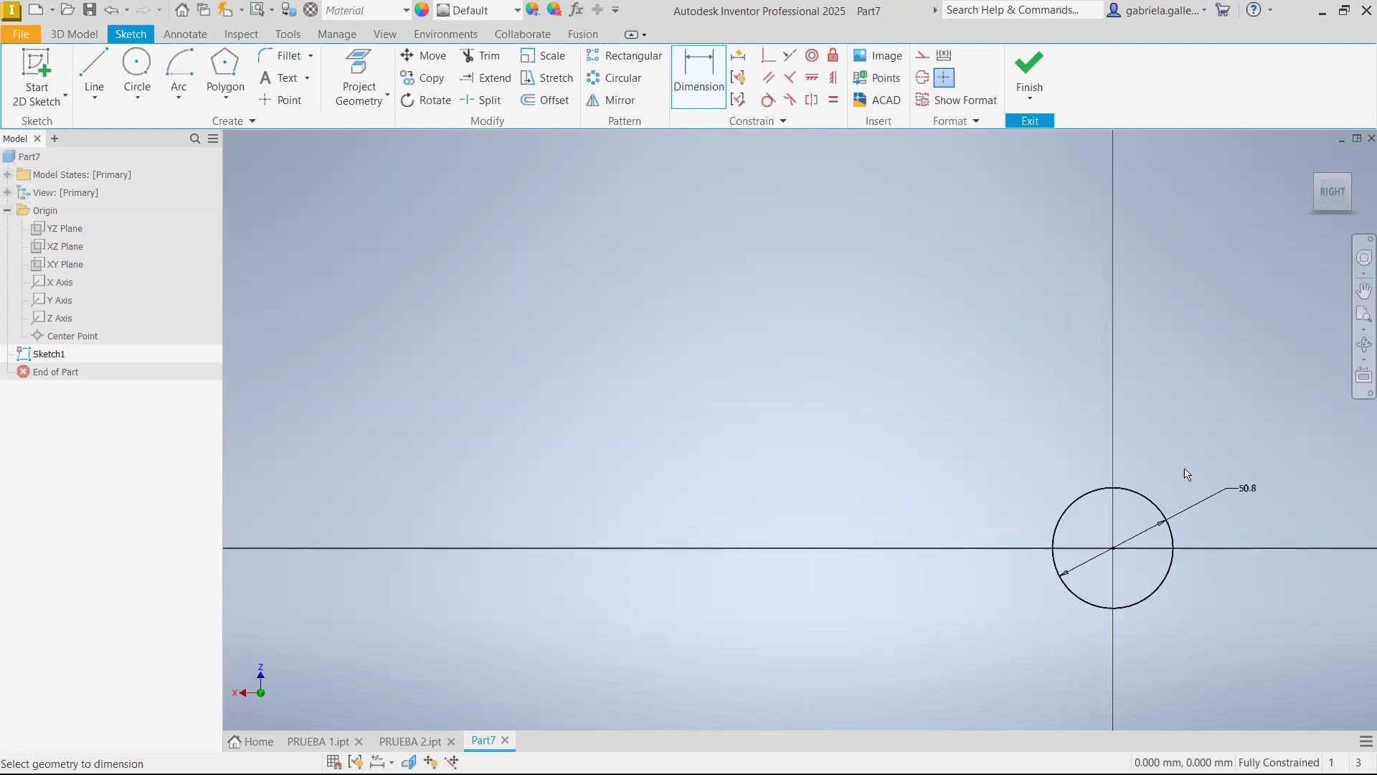
left_click(1030, 72)
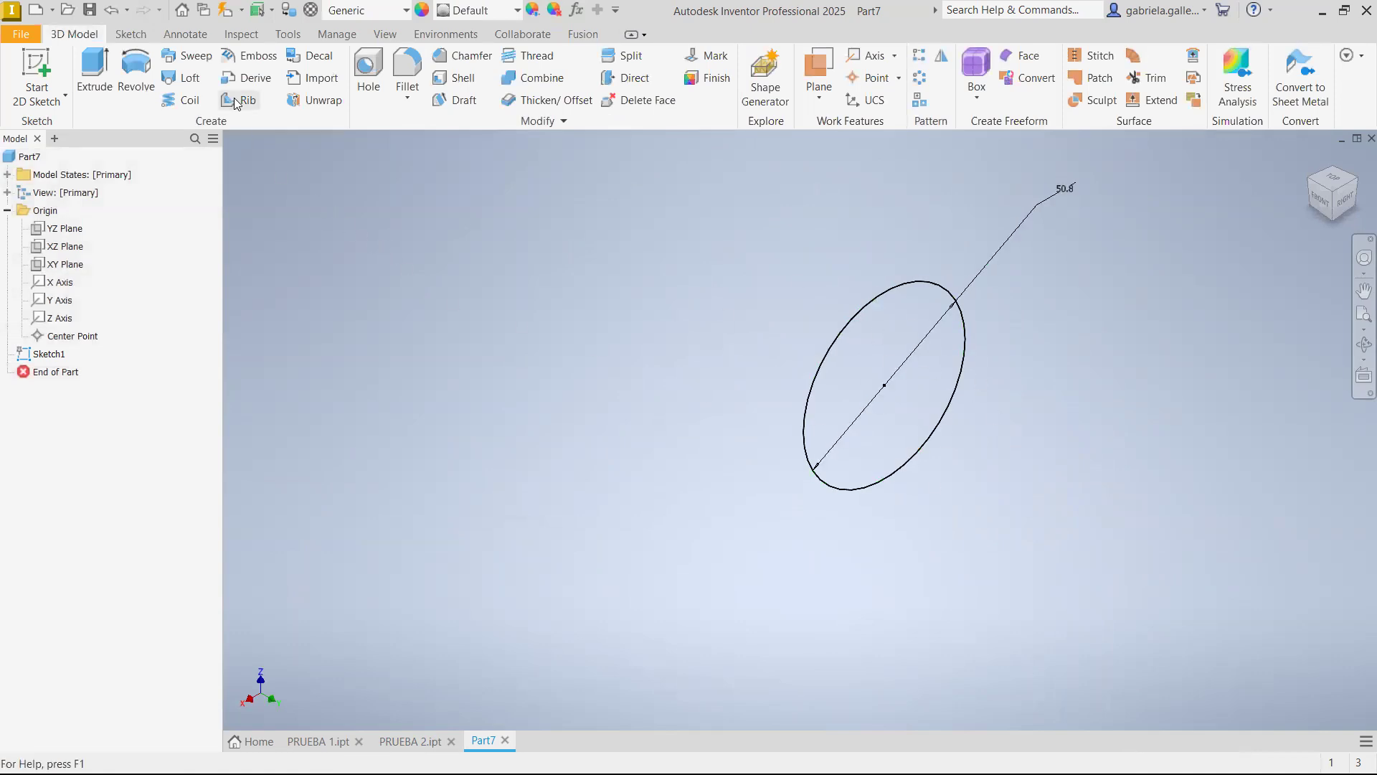
Start a second sketch on the YZ plane
left_click(72, 229)
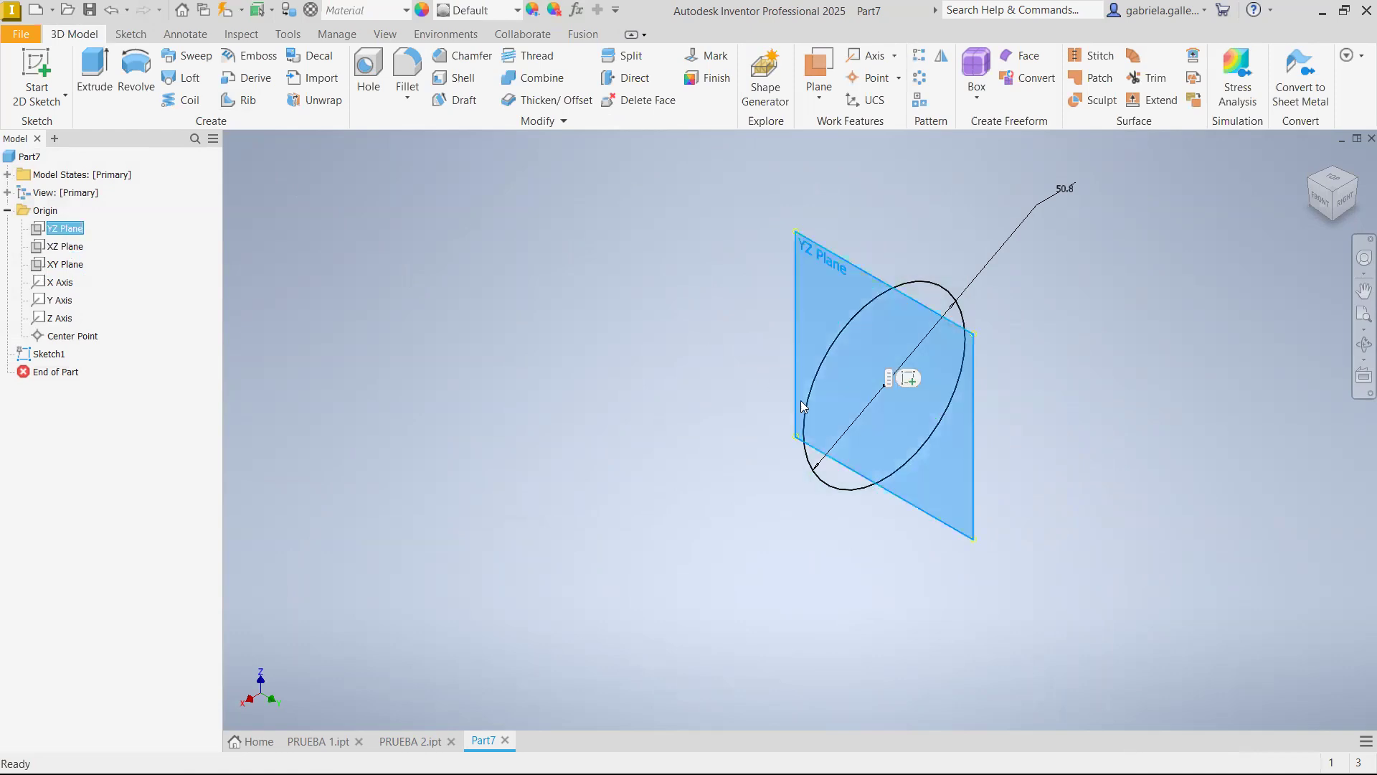
left_click(909, 378)
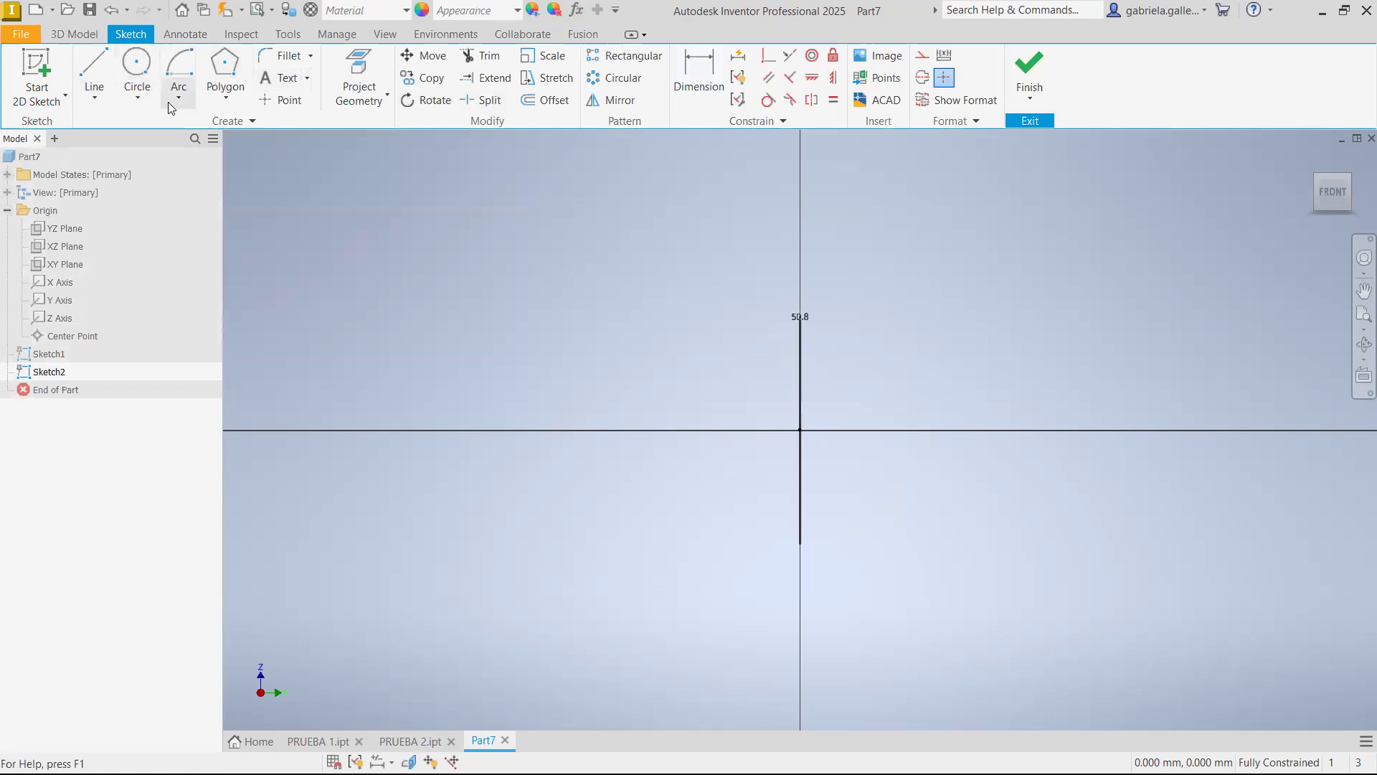
Draw a trial control vertex spline with four points beside the vertical axis and delete it
left_click(179, 126)
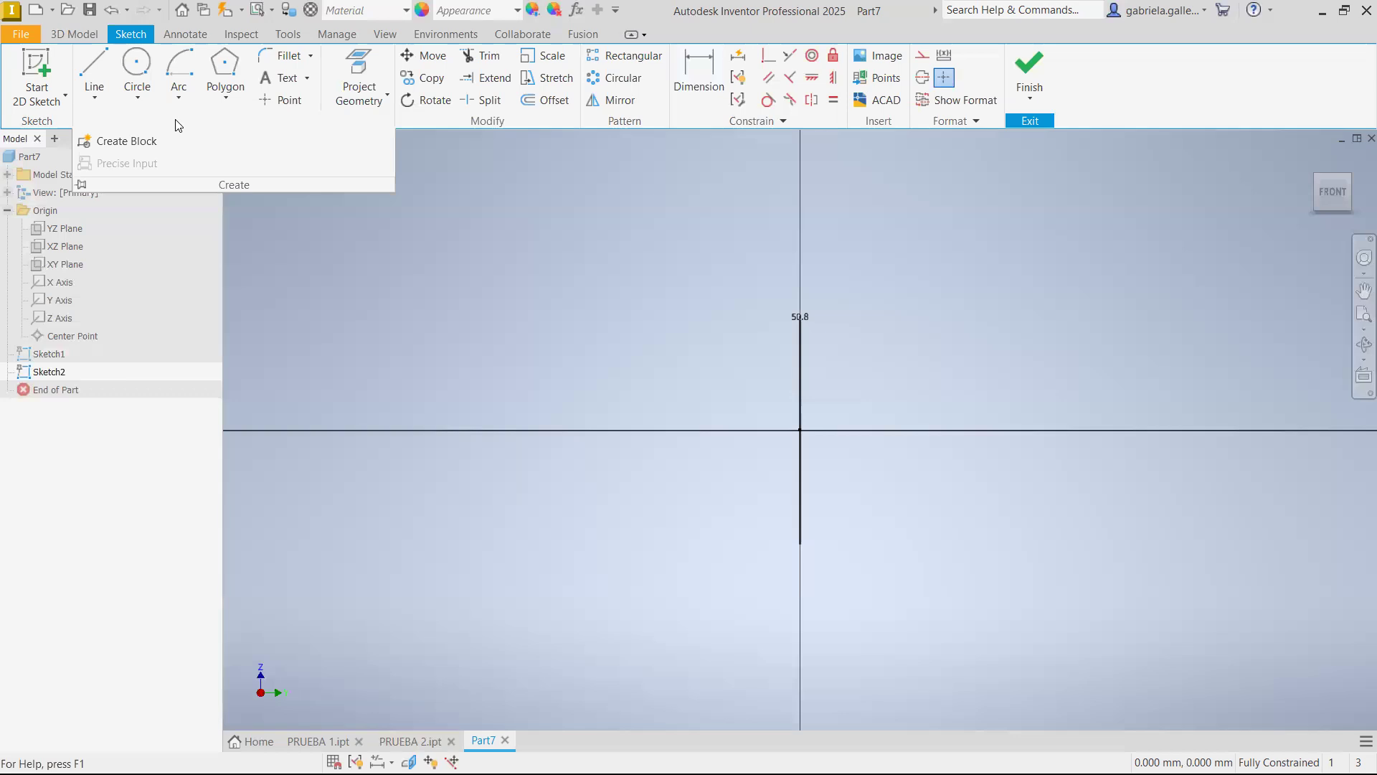
left_click(94, 98)
left_click(122, 128)
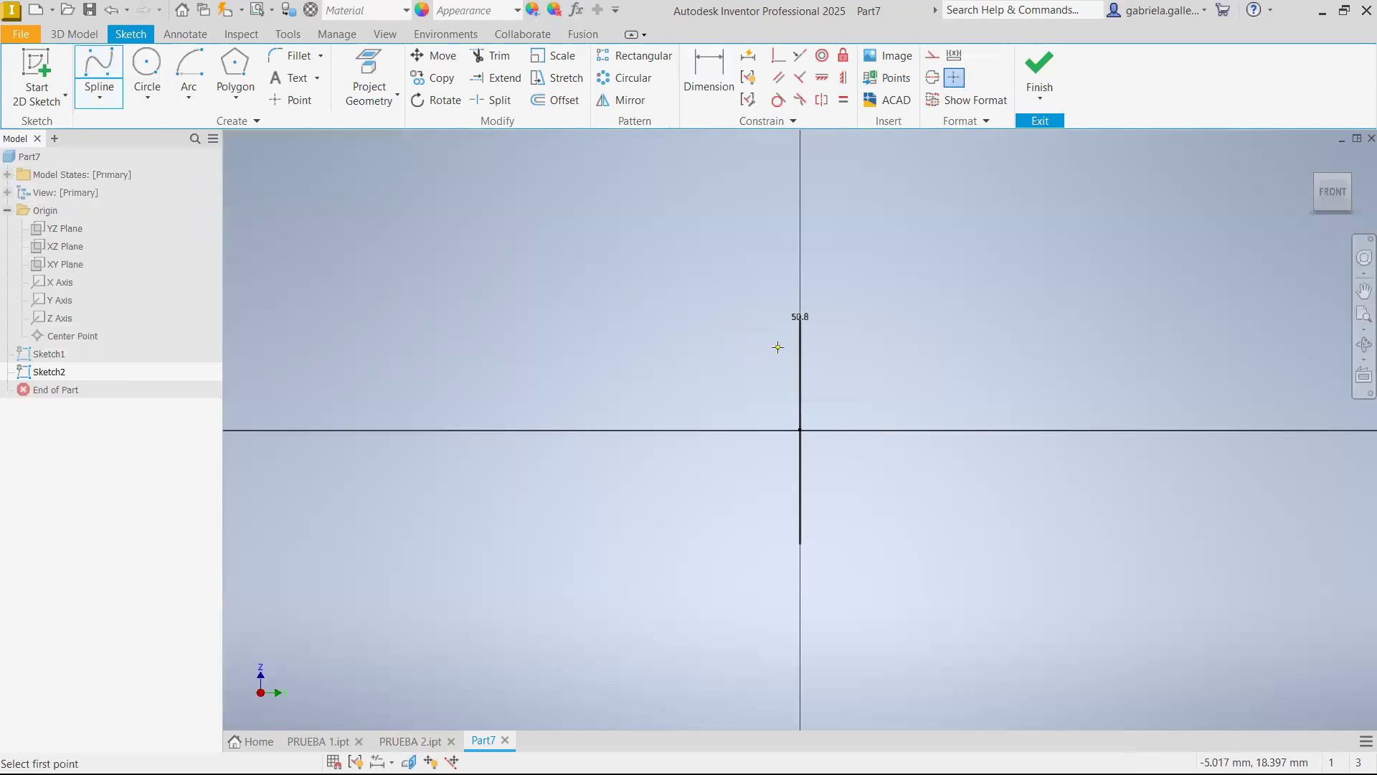
left_click(772, 373)
left_click(632, 291)
left_click(566, 296)
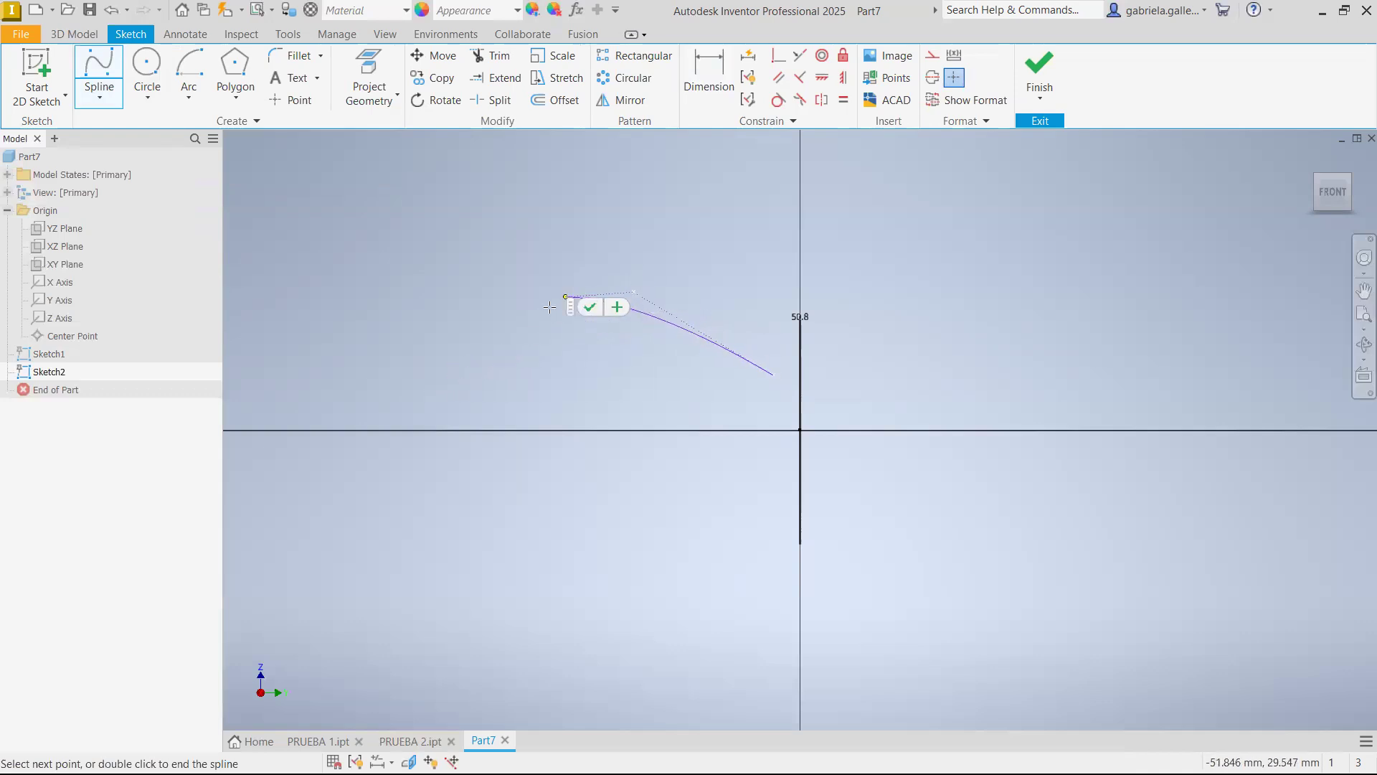
left_click(418, 360)
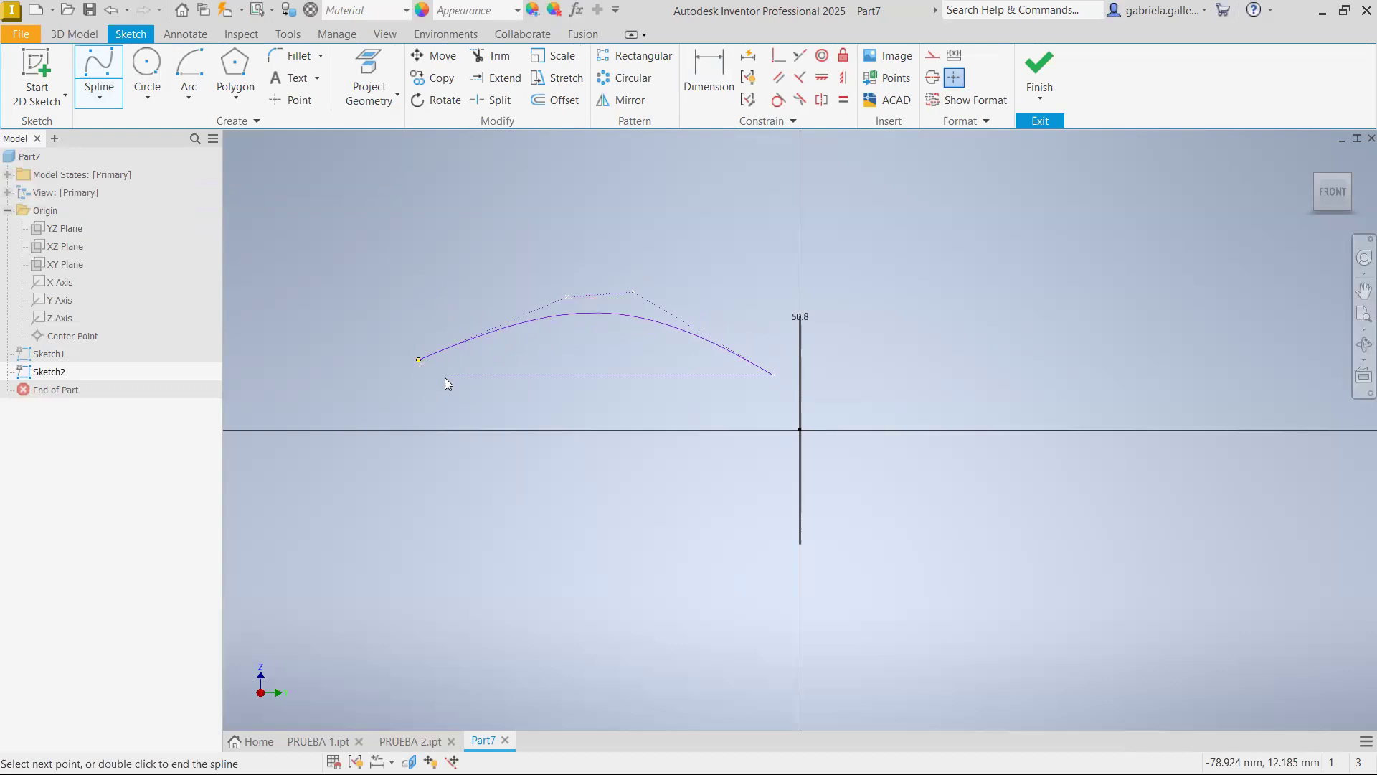
key("Escape")
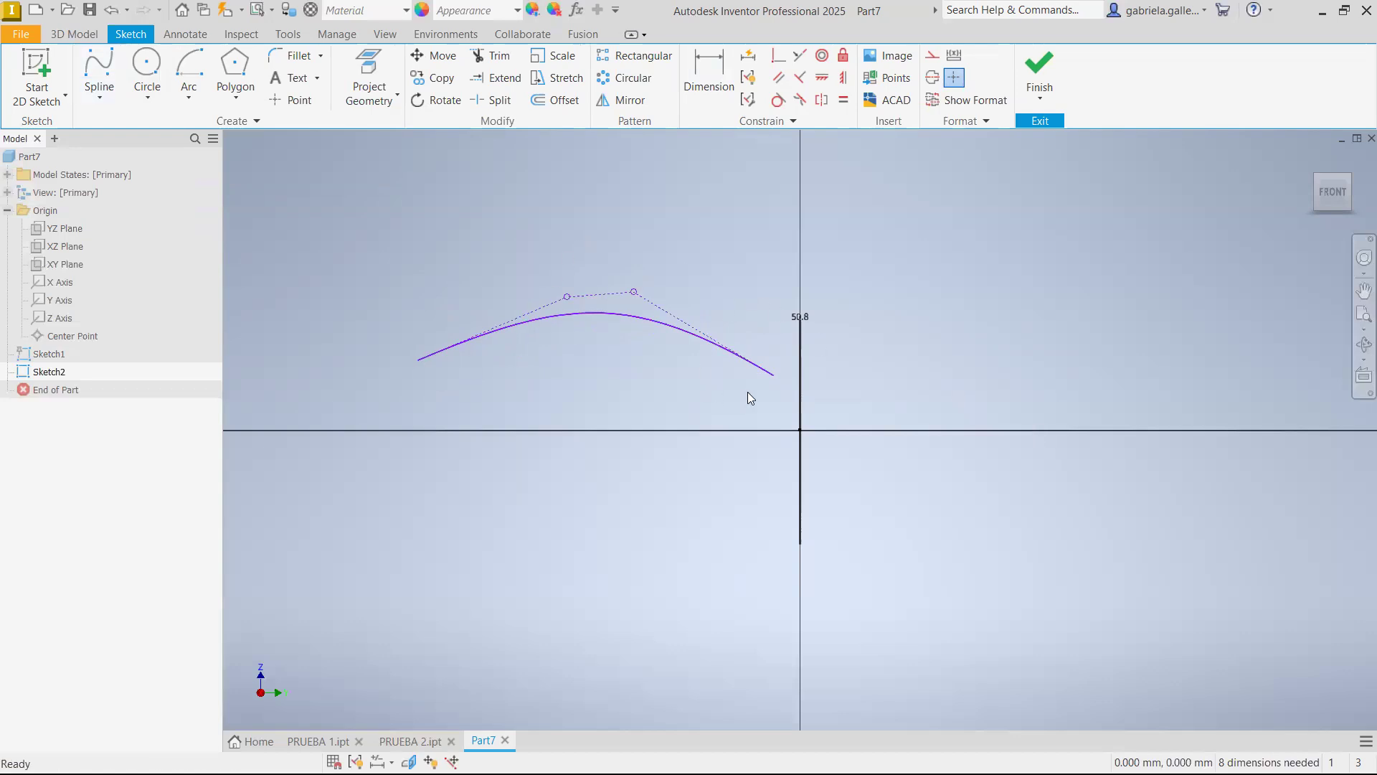
left_click_drag(773, 404, 412, 219)
key("Delete")
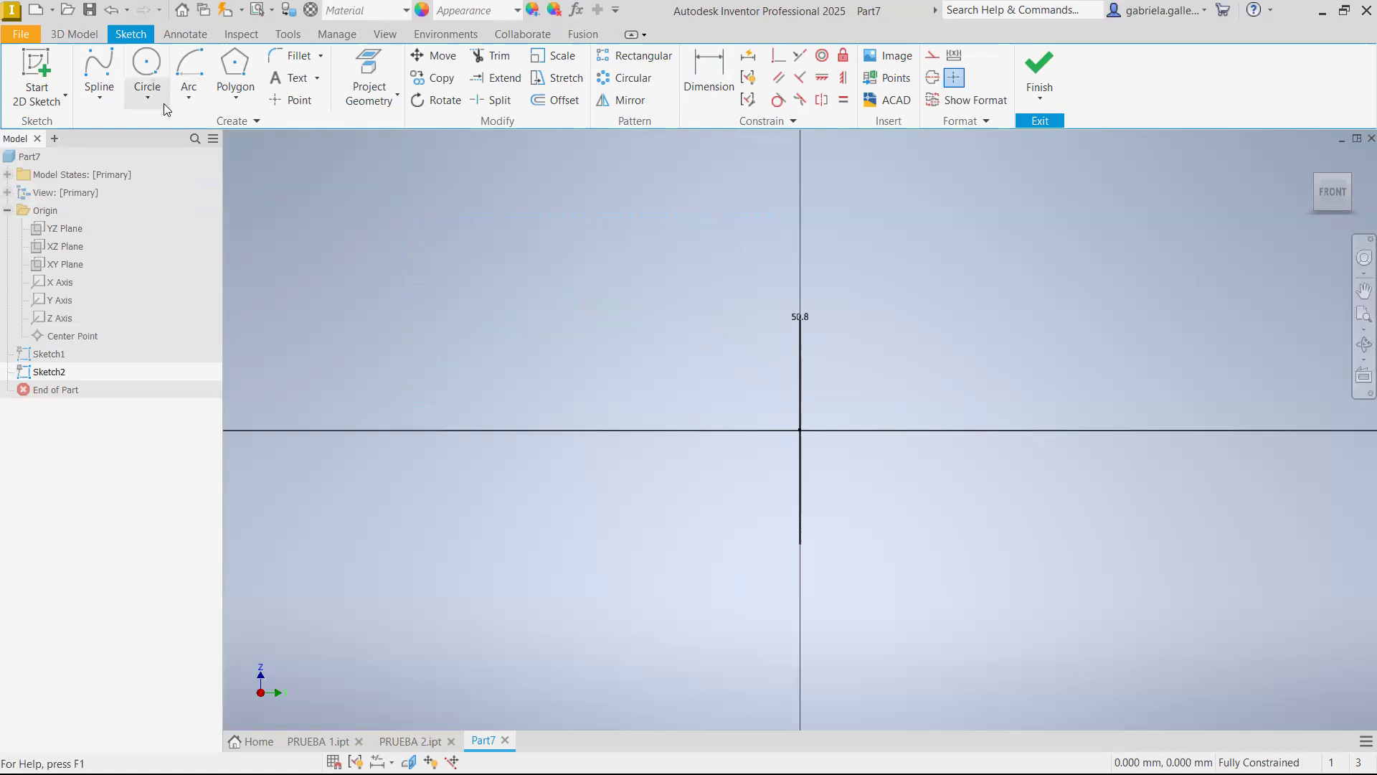
left_click(186, 98)
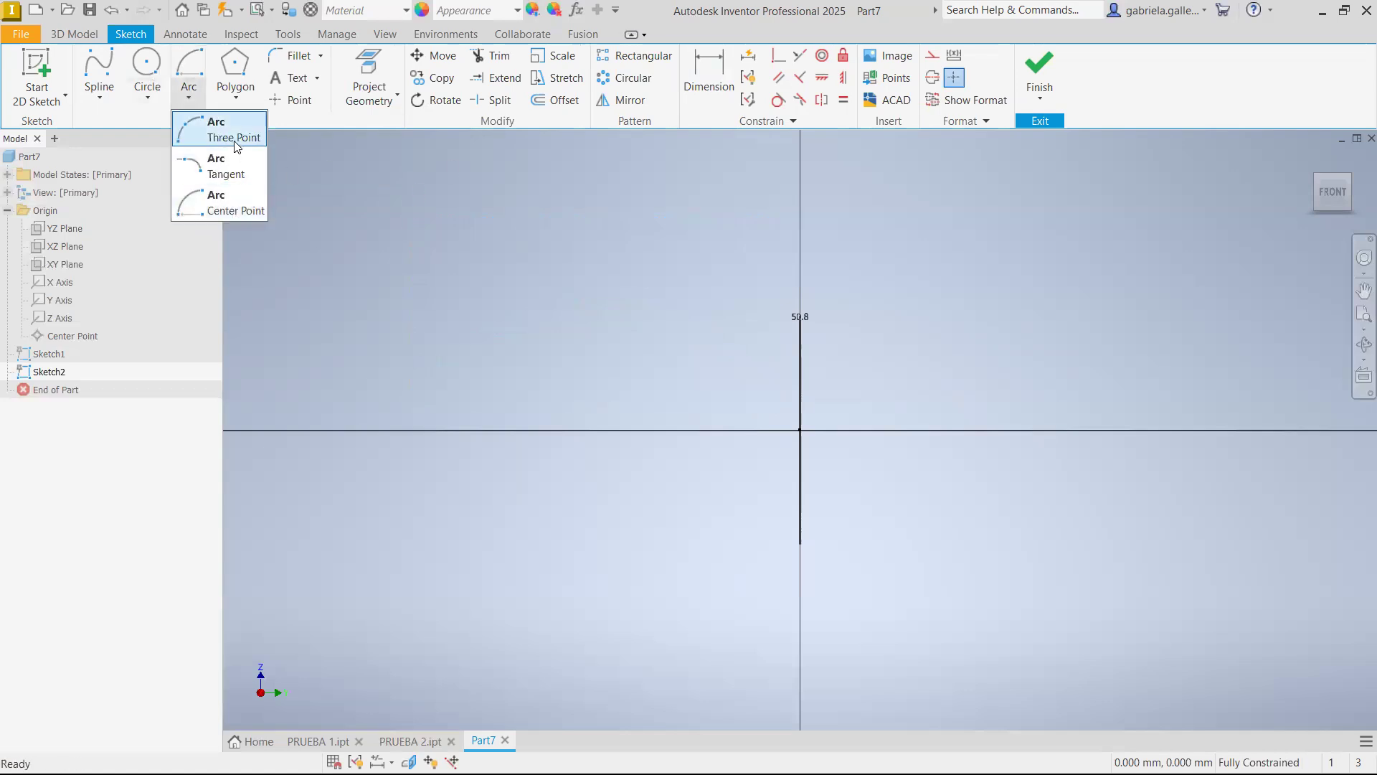
left_click(195, 135)
left_click(188, 99)
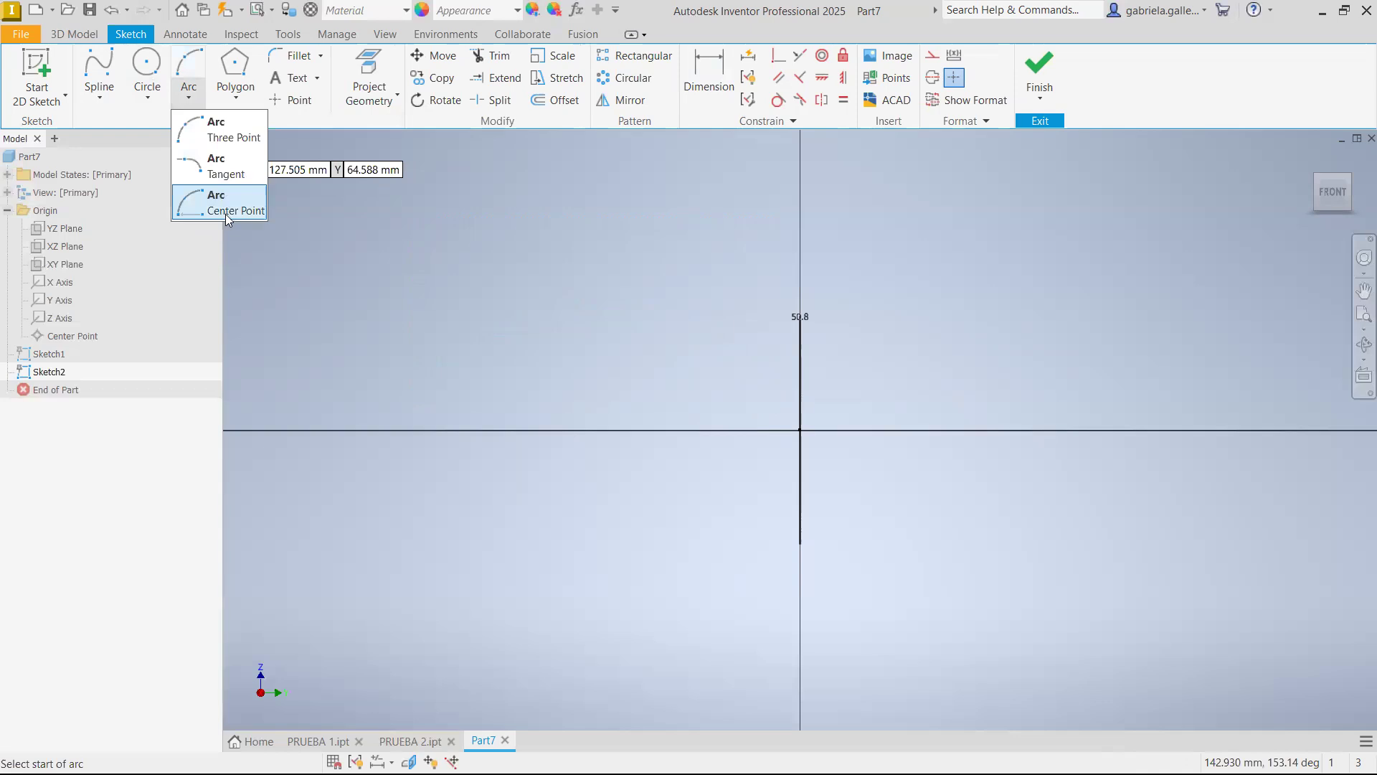
left_click(225, 213)
left_click(727, 307)
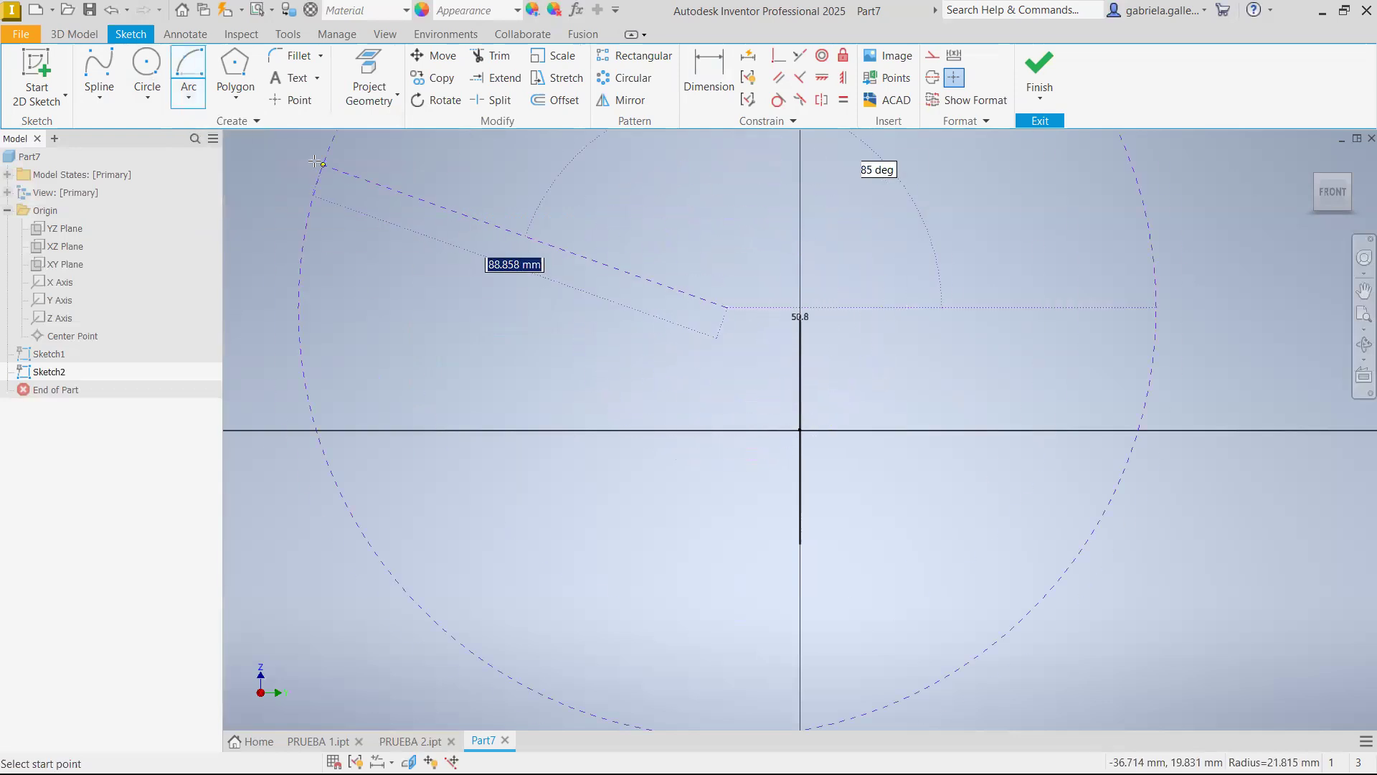
Draw a center point arc with a radius of about 24 mm, crossing over the upper side of its center beside the vertical axis
left_click(192, 104)
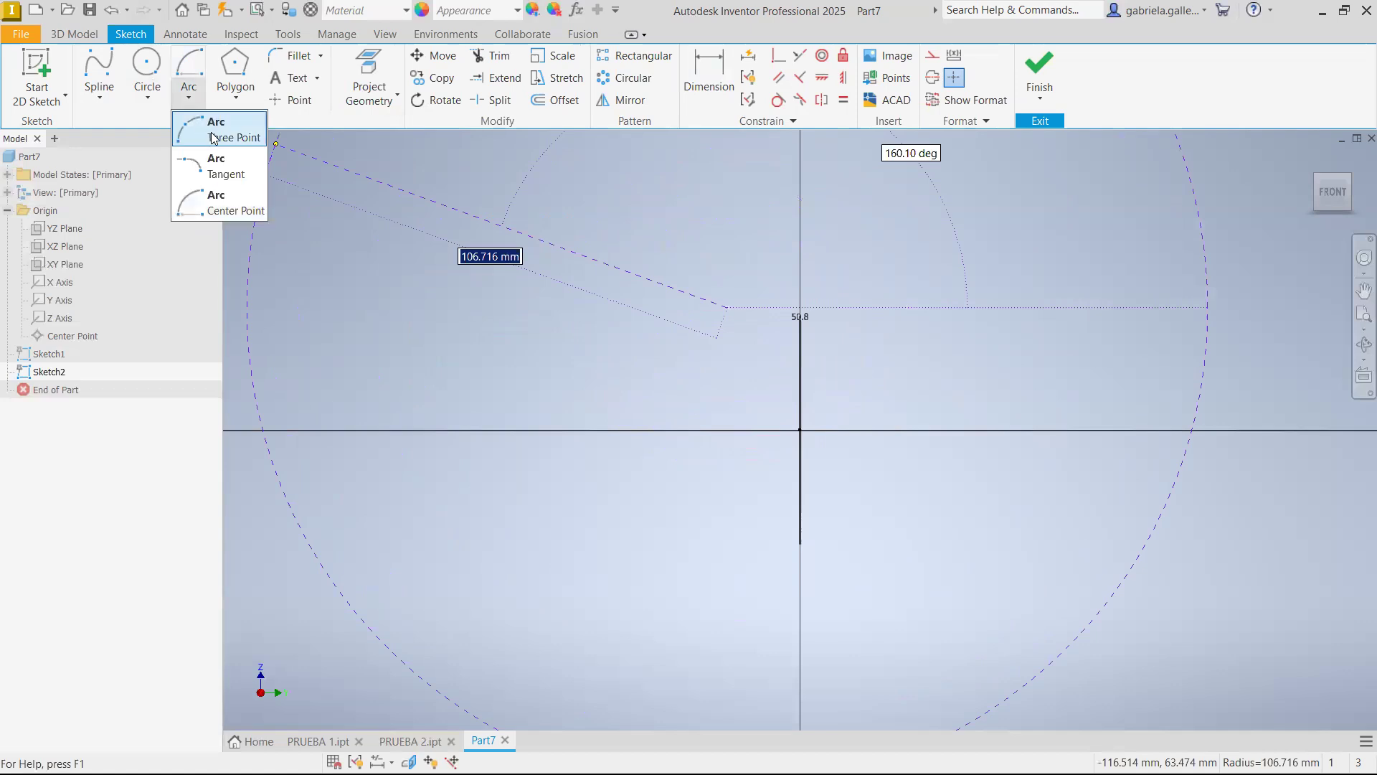
left_click(208, 206)
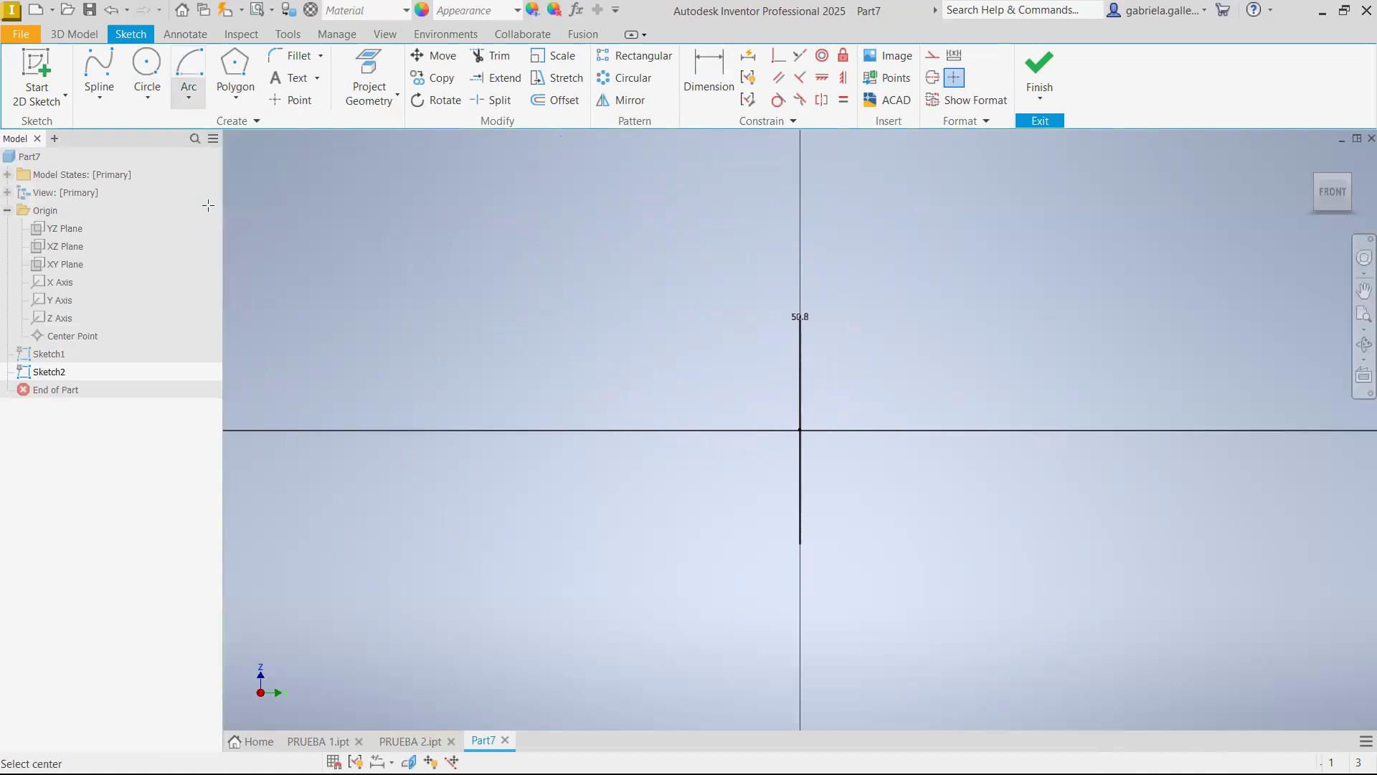
left_click(697, 399)
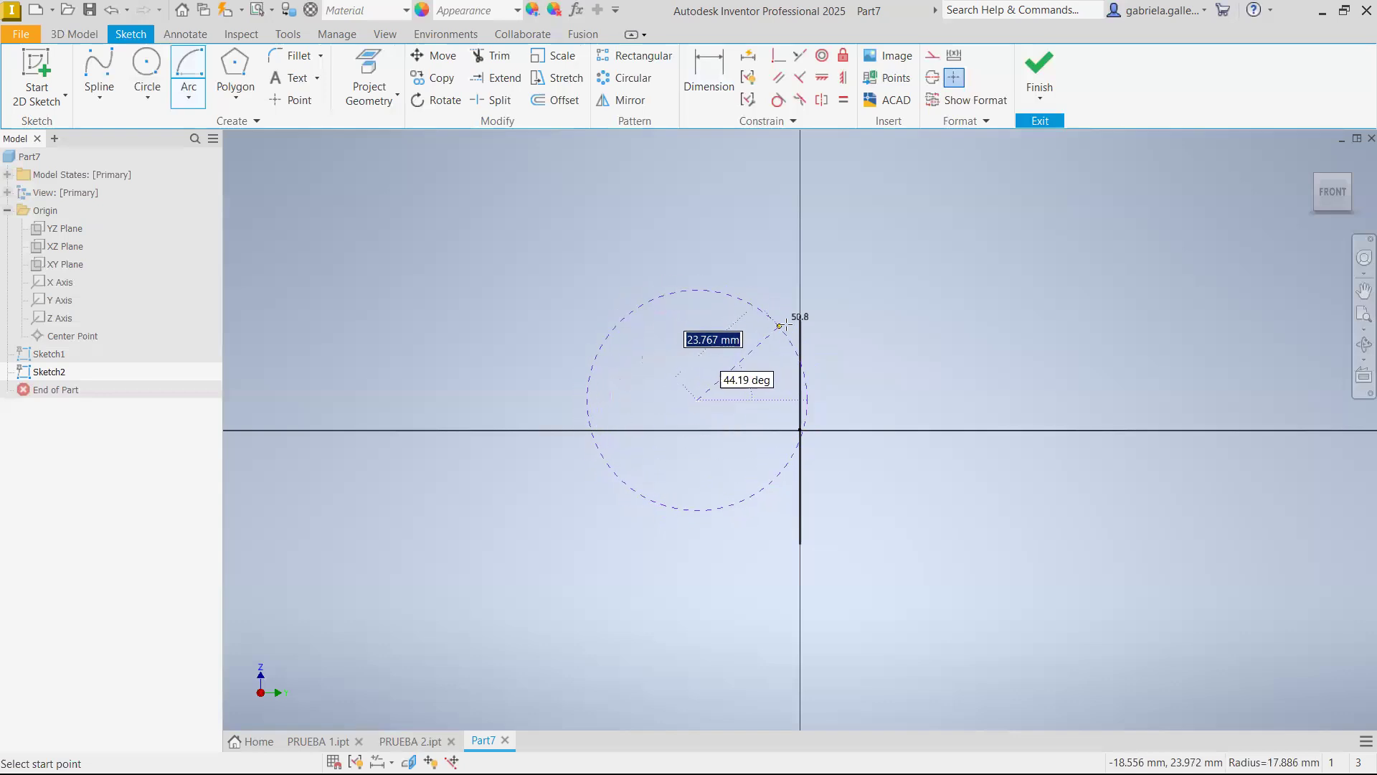
left_click(765, 316)
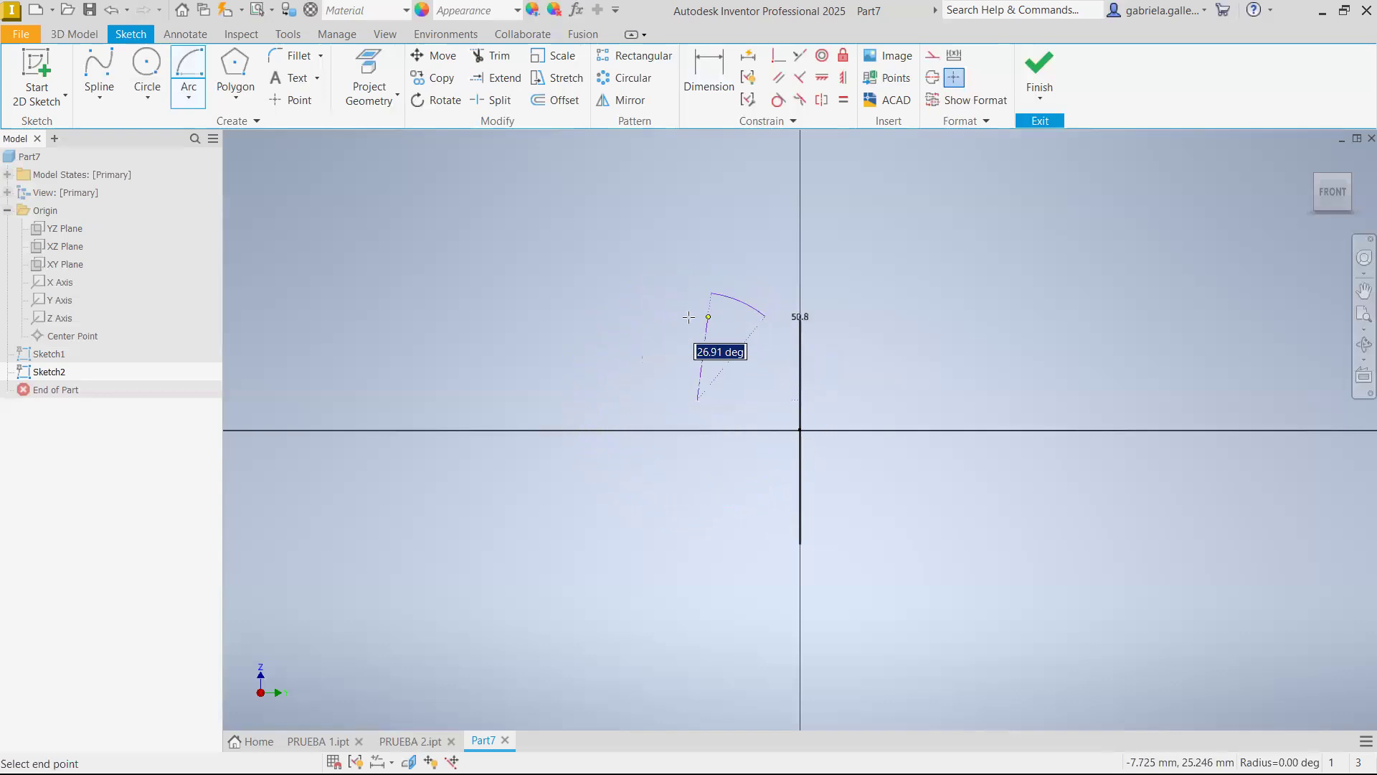
left_click(506, 448)
key("Escape")
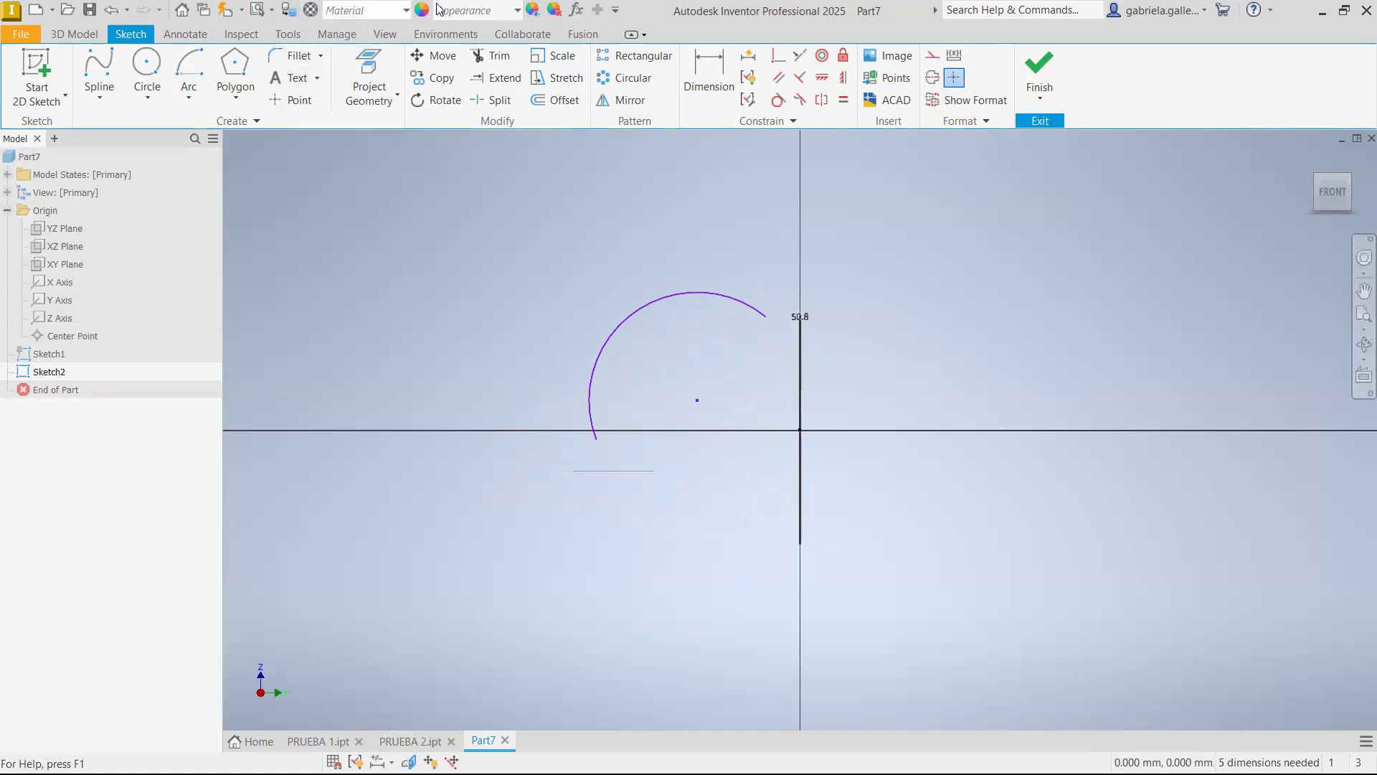
Make the arc's center point coincident with the origin
left_click(708, 76)
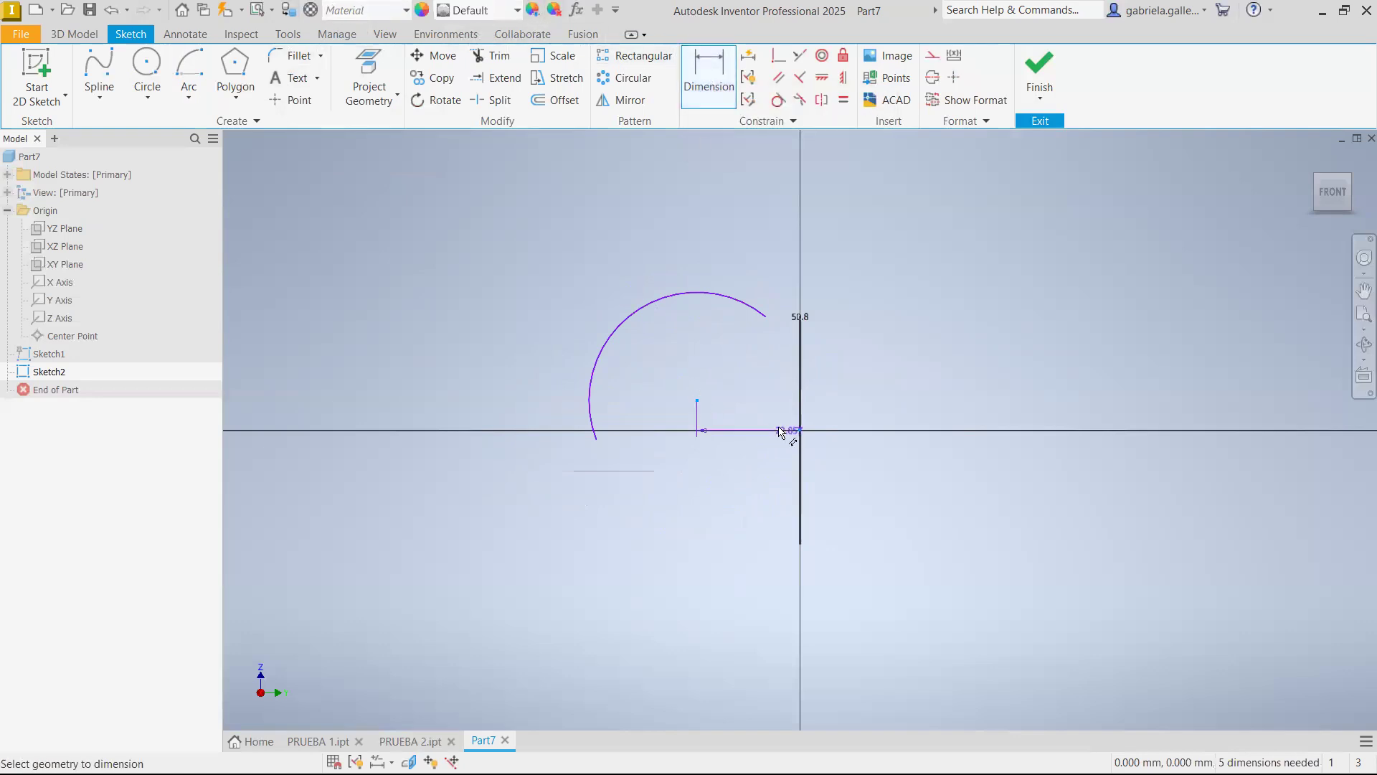
key("Escape")
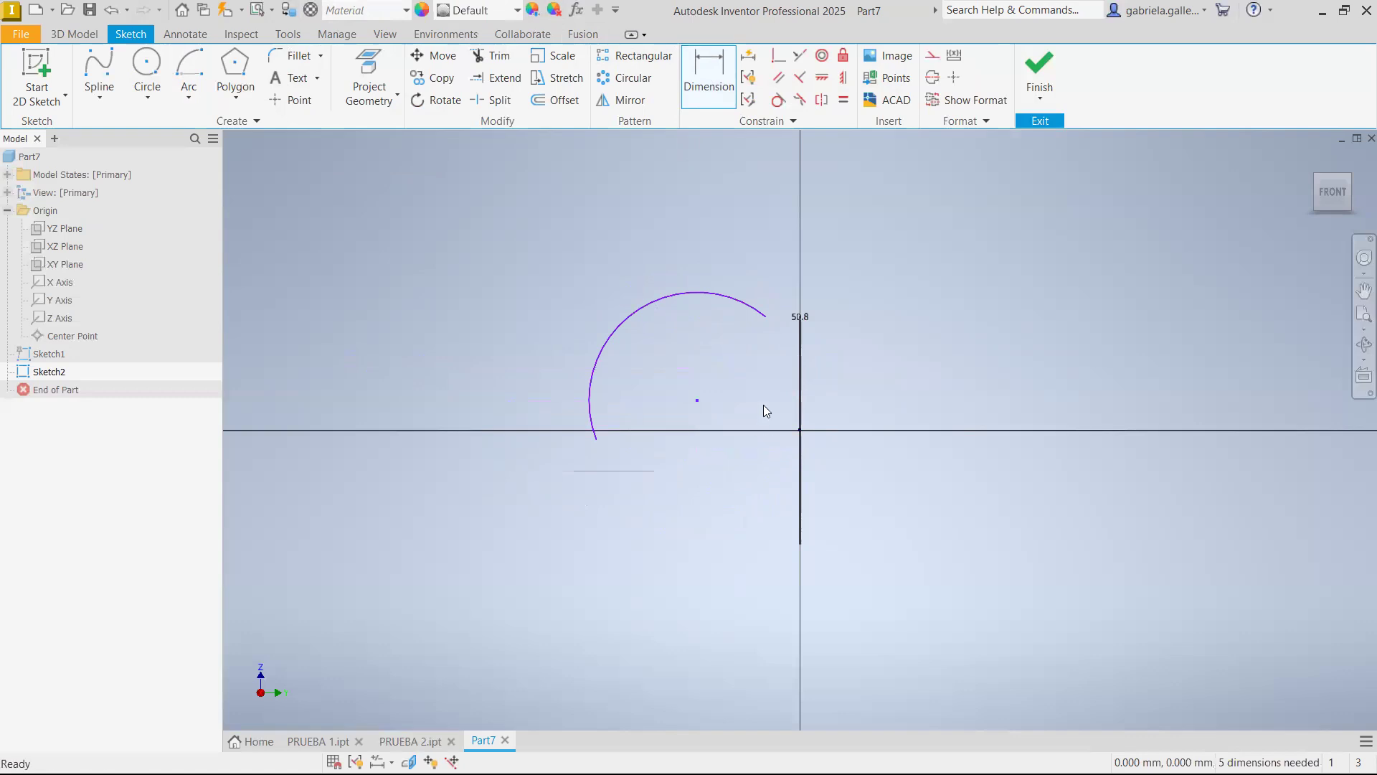
left_click(778, 55)
left_click(800, 431)
key("Escape")
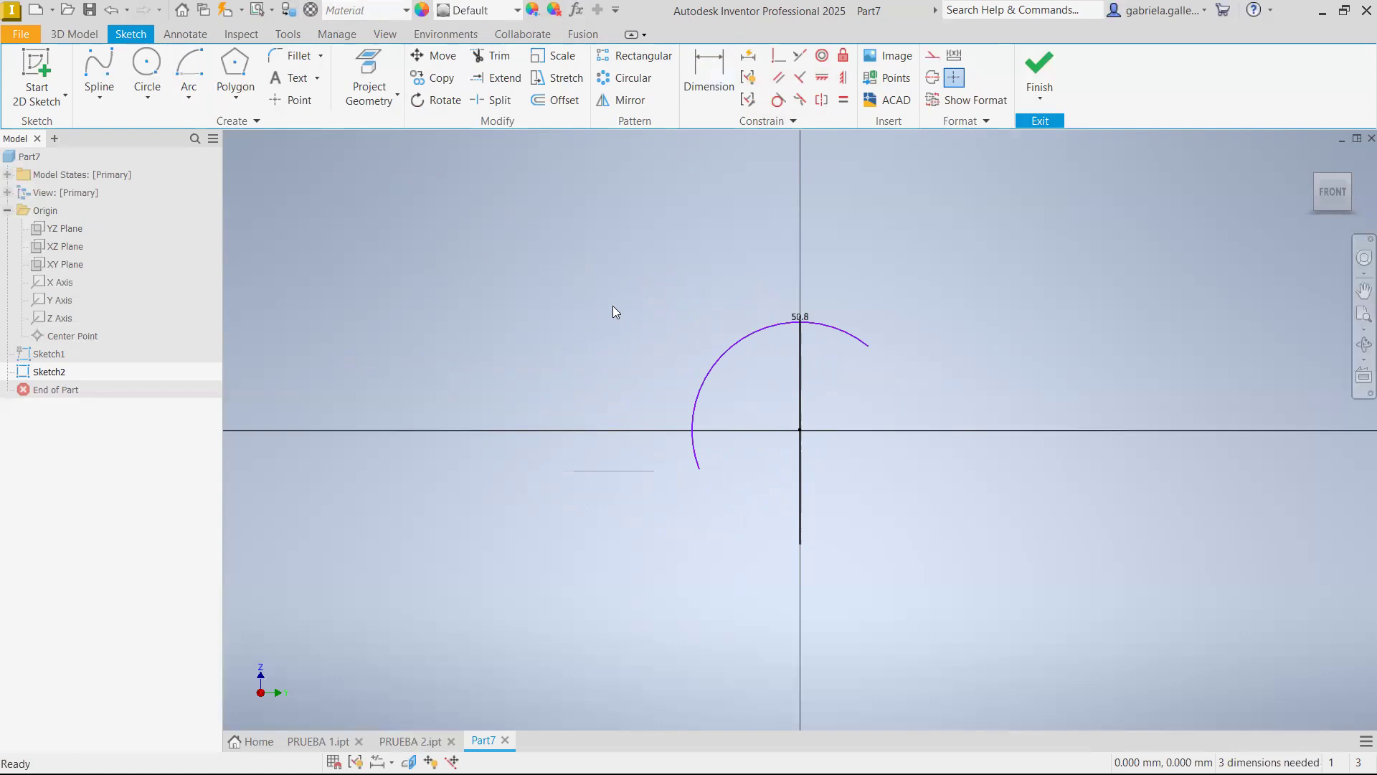
Dimension the arc's radius as 25 mm
middle_click_drag(834, 355, 739, 281)
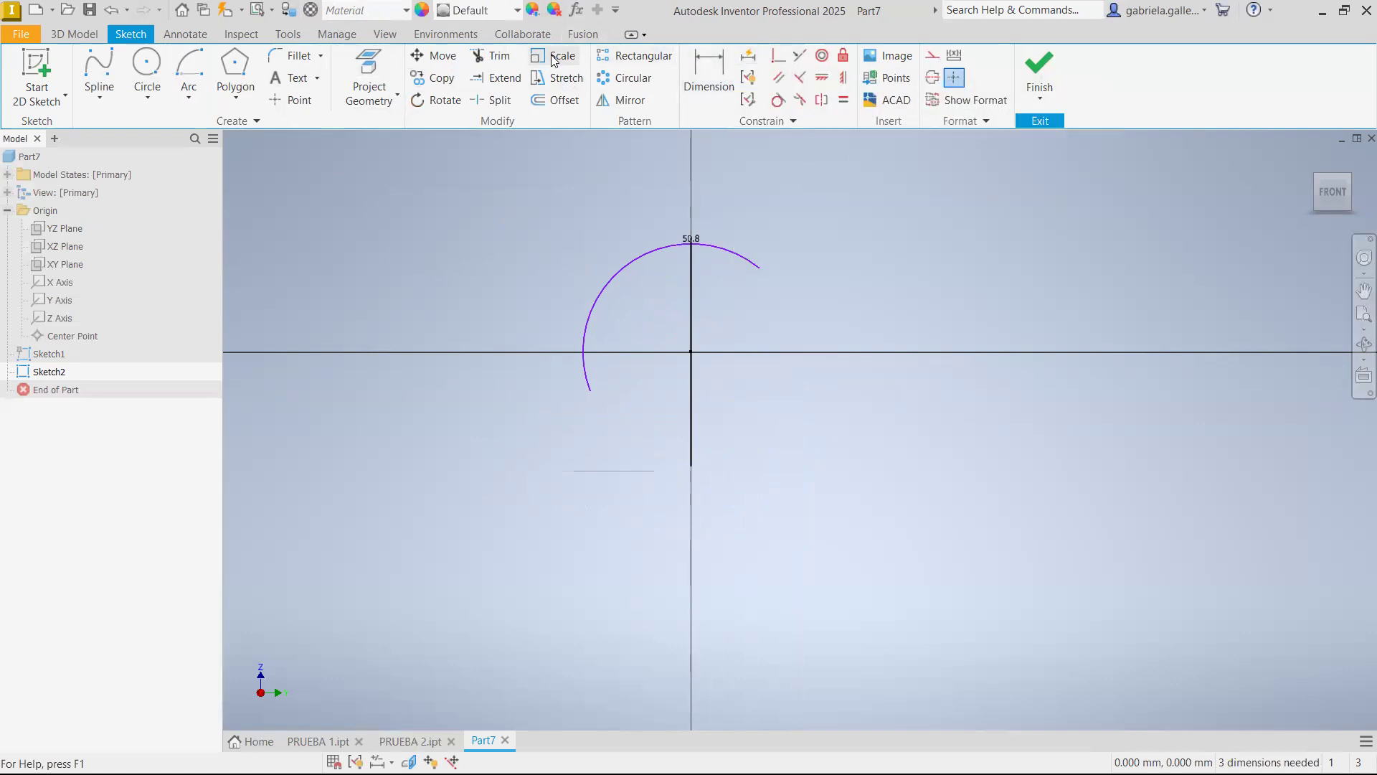
left_click(726, 83)
left_click(624, 289)
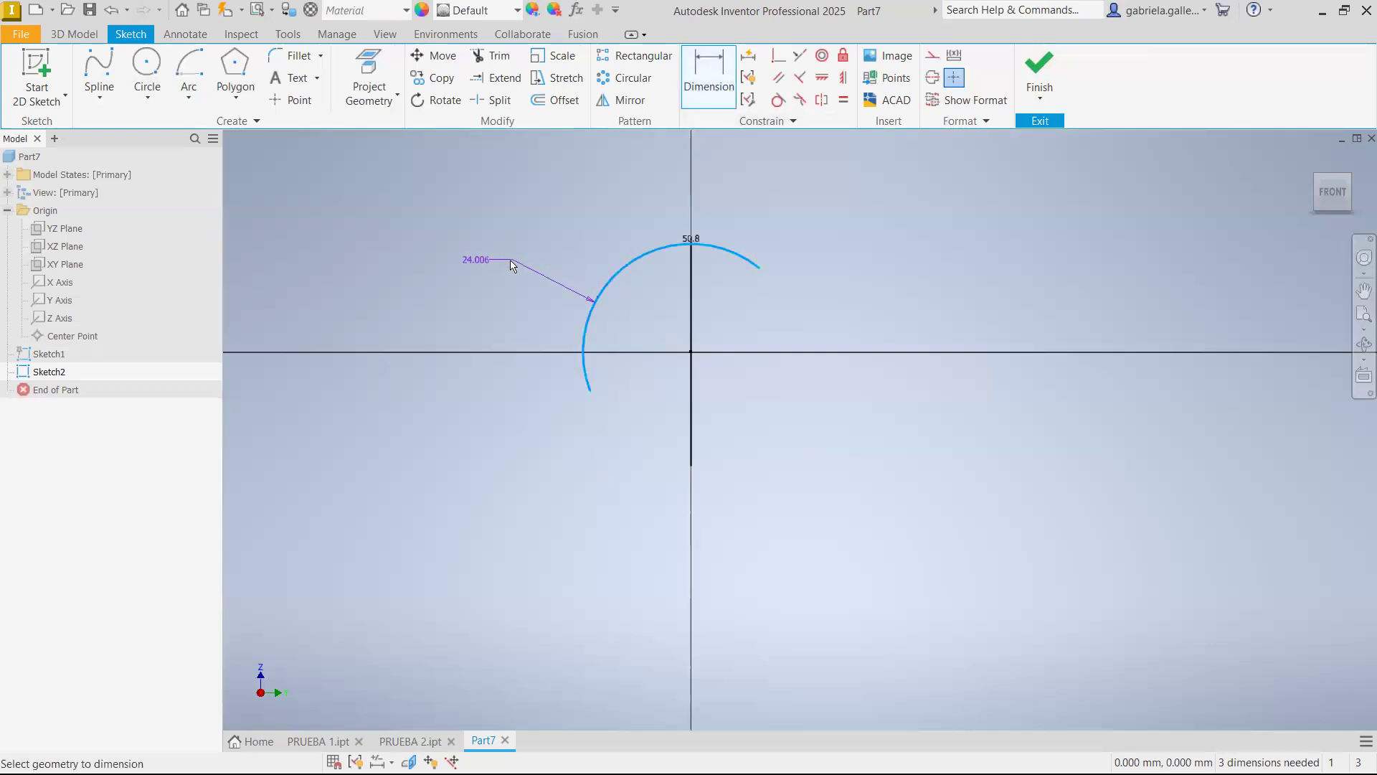
left_click(464, 252)
type("25")
key("Return")
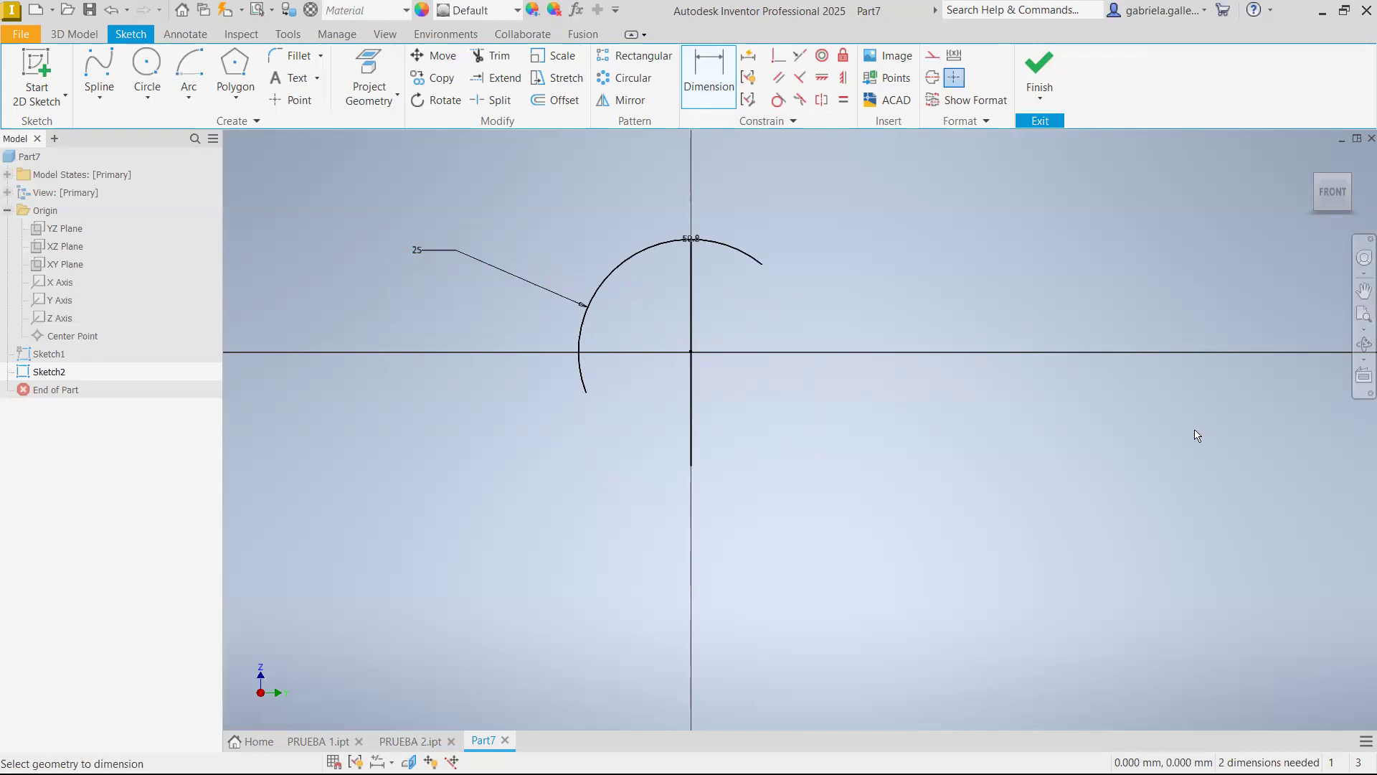
key("Escape")
left_click_drag(739, 258, 805, 182)
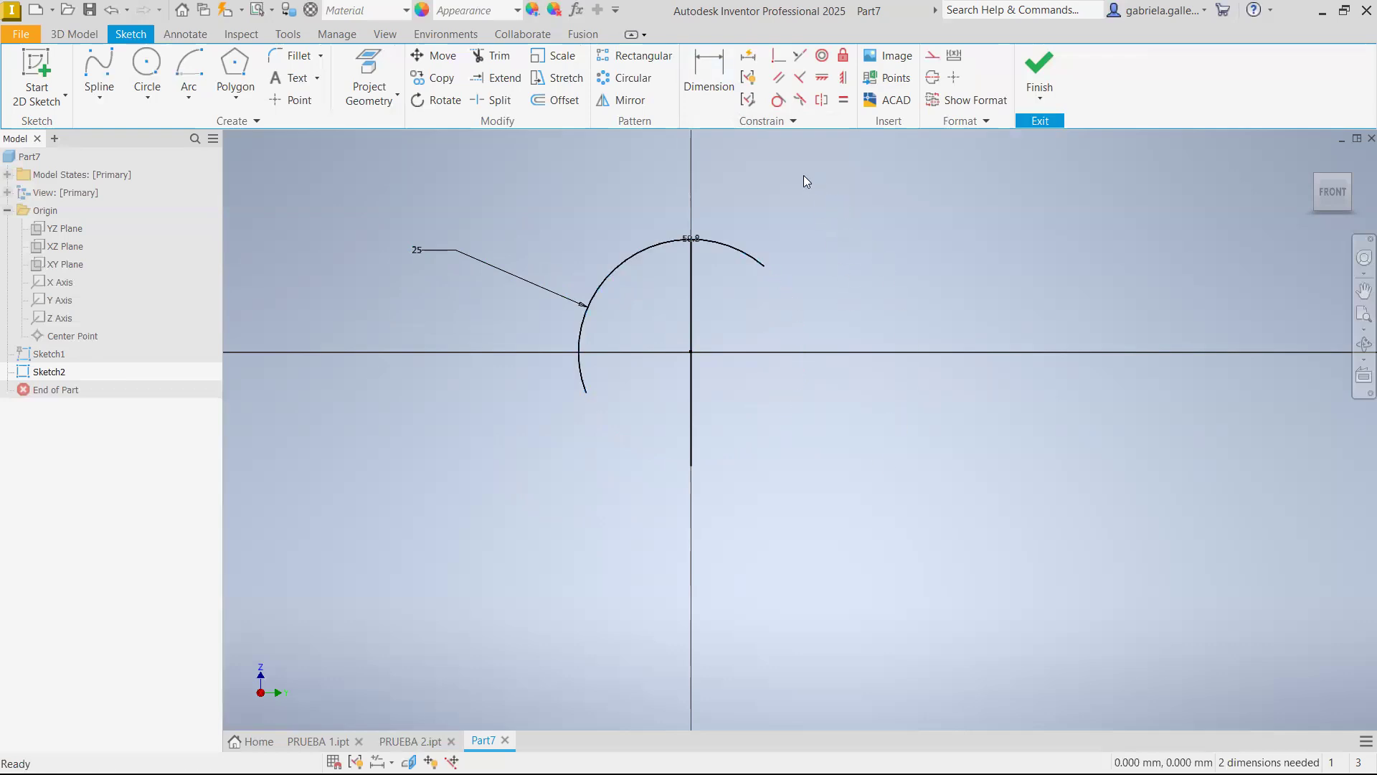
left_click(714, 75)
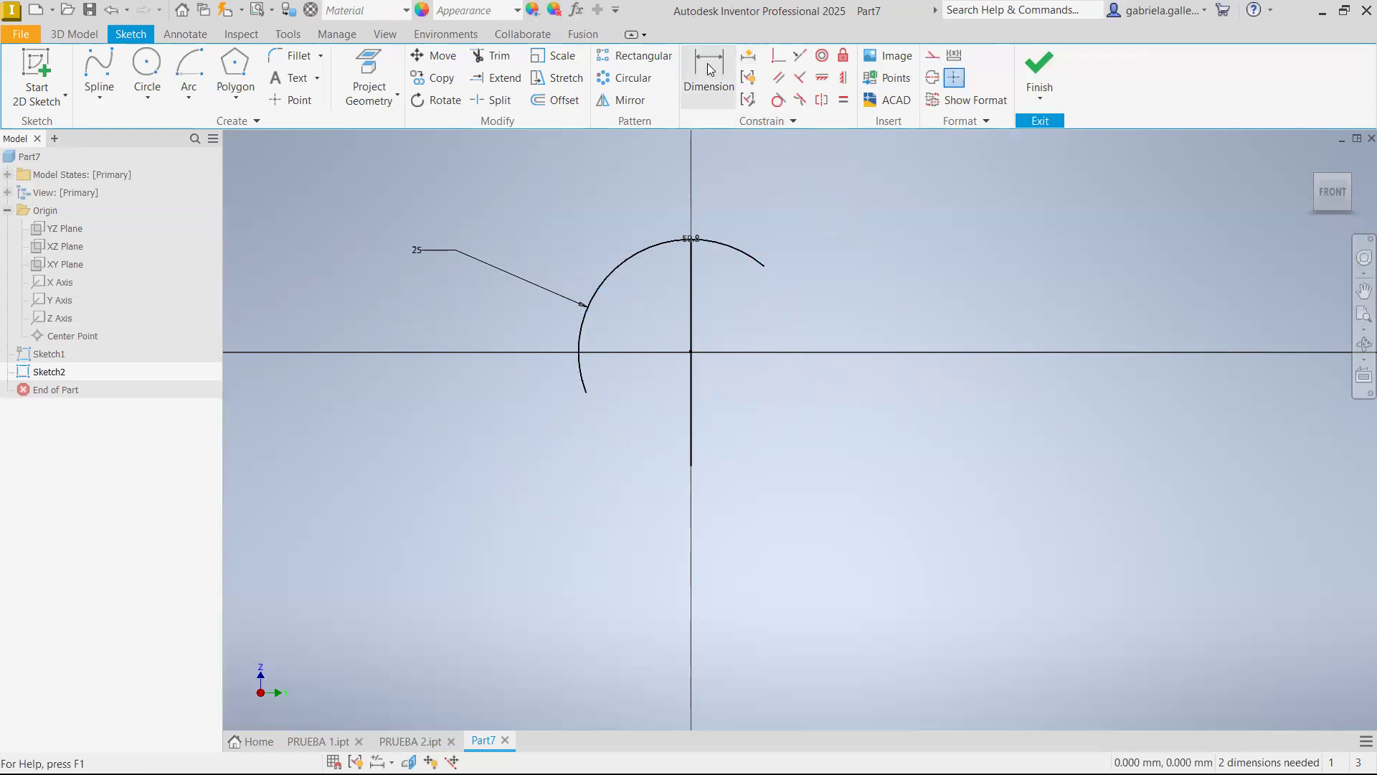
left_click(763, 271)
key("Escape")
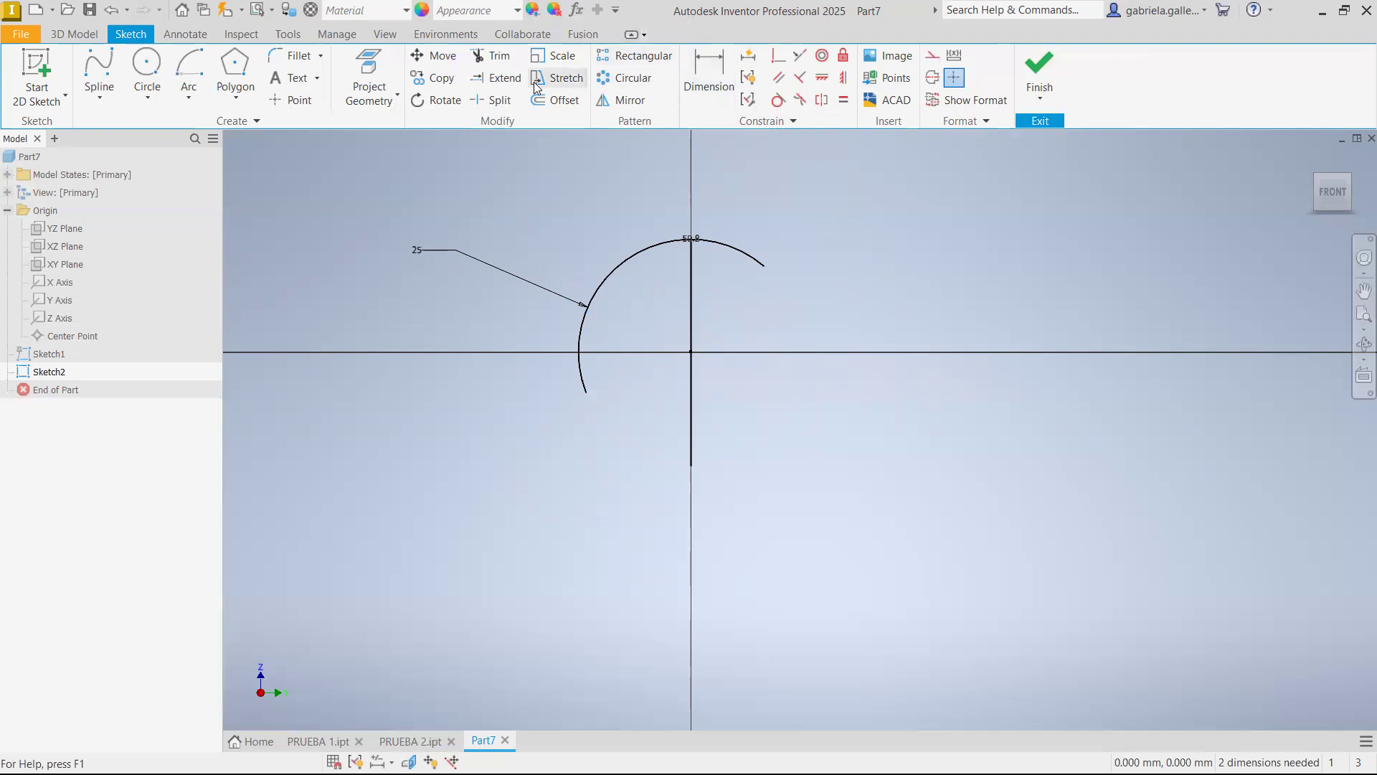
Project the first sketch's circle into the sketch and trim off the part of the arc beyond the vertical axis
left_click(492, 55)
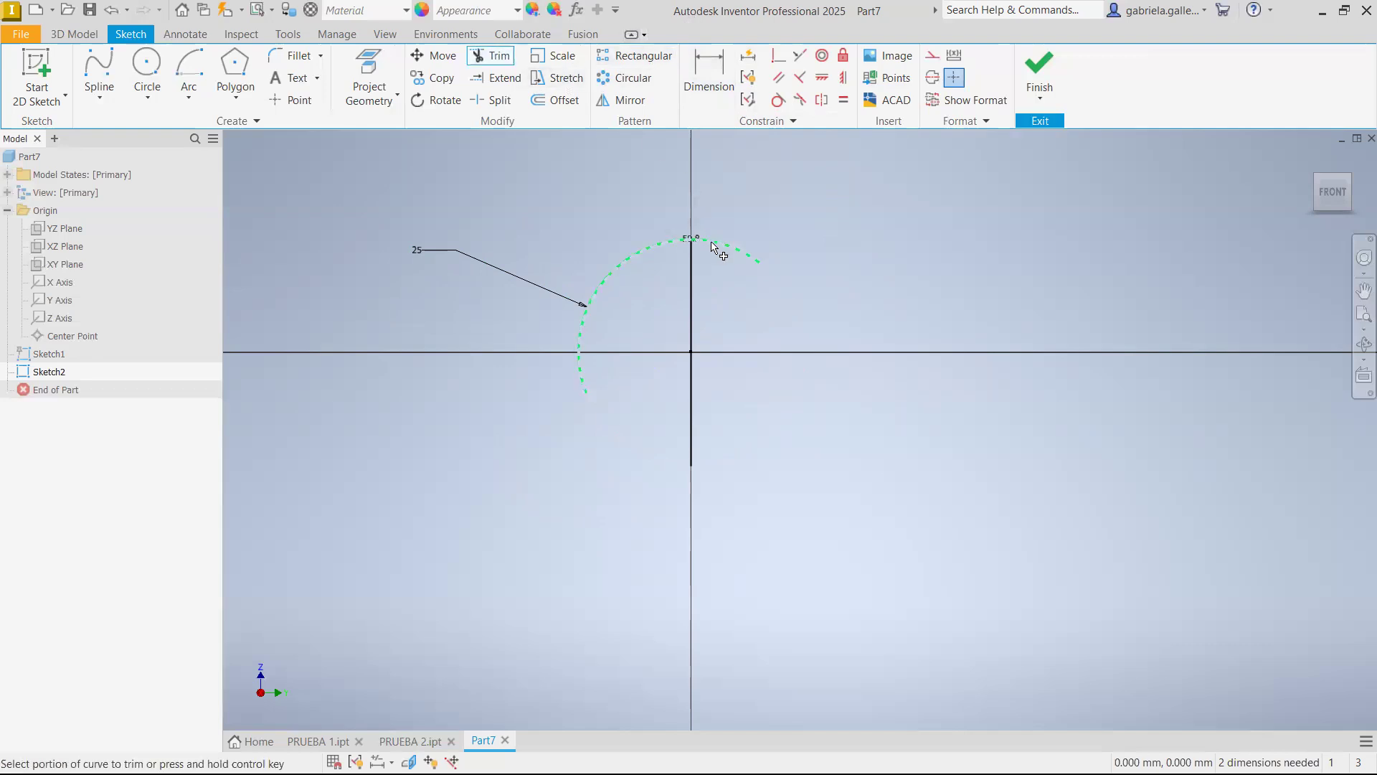
left_click(369, 77)
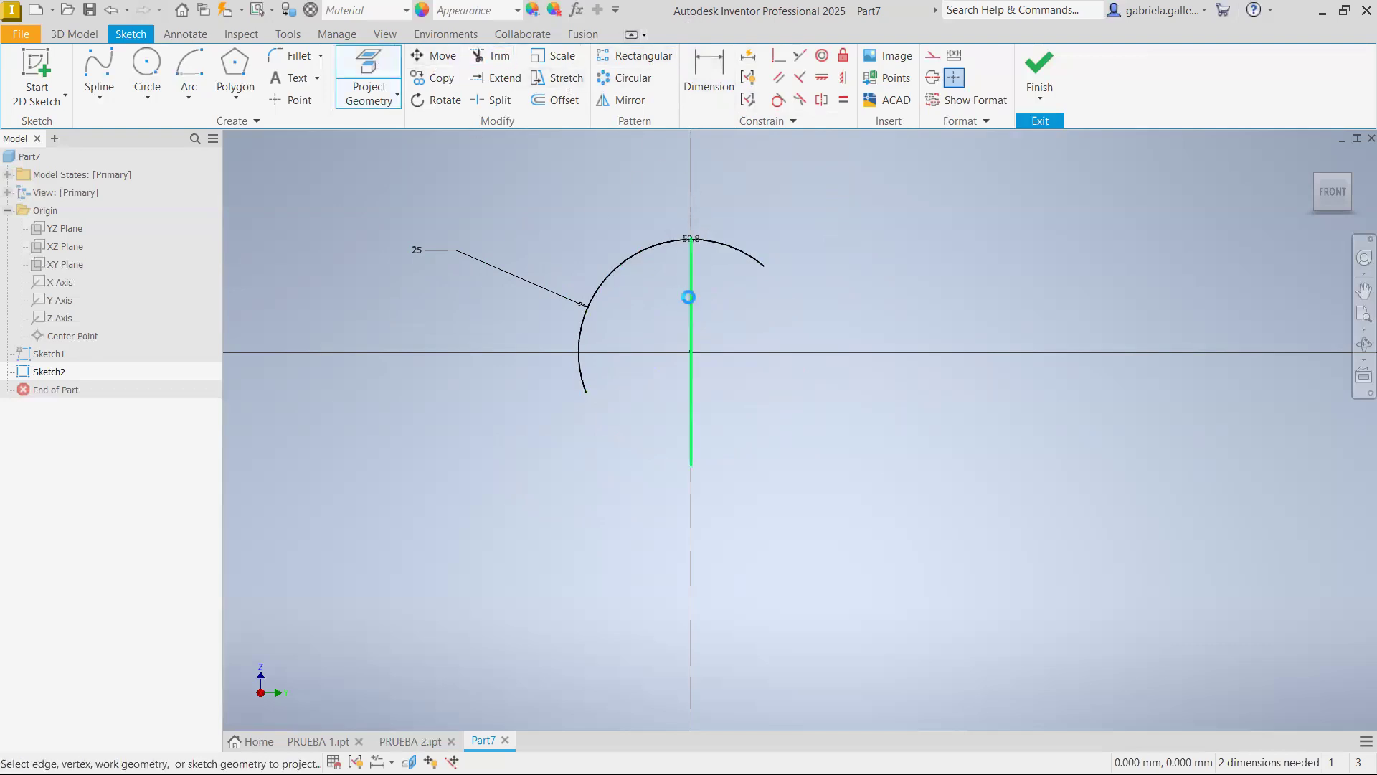
left_click(492, 56)
left_click(741, 259)
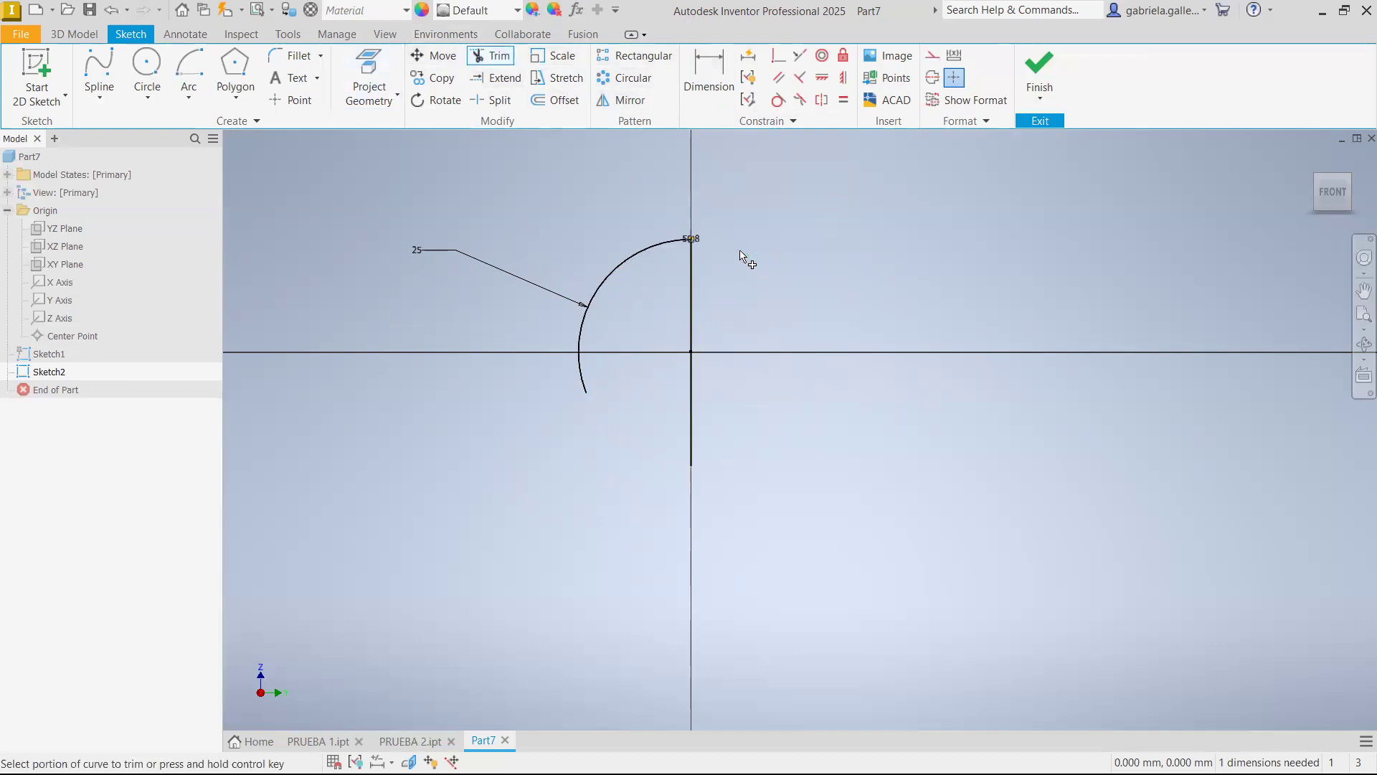
key("Escape")
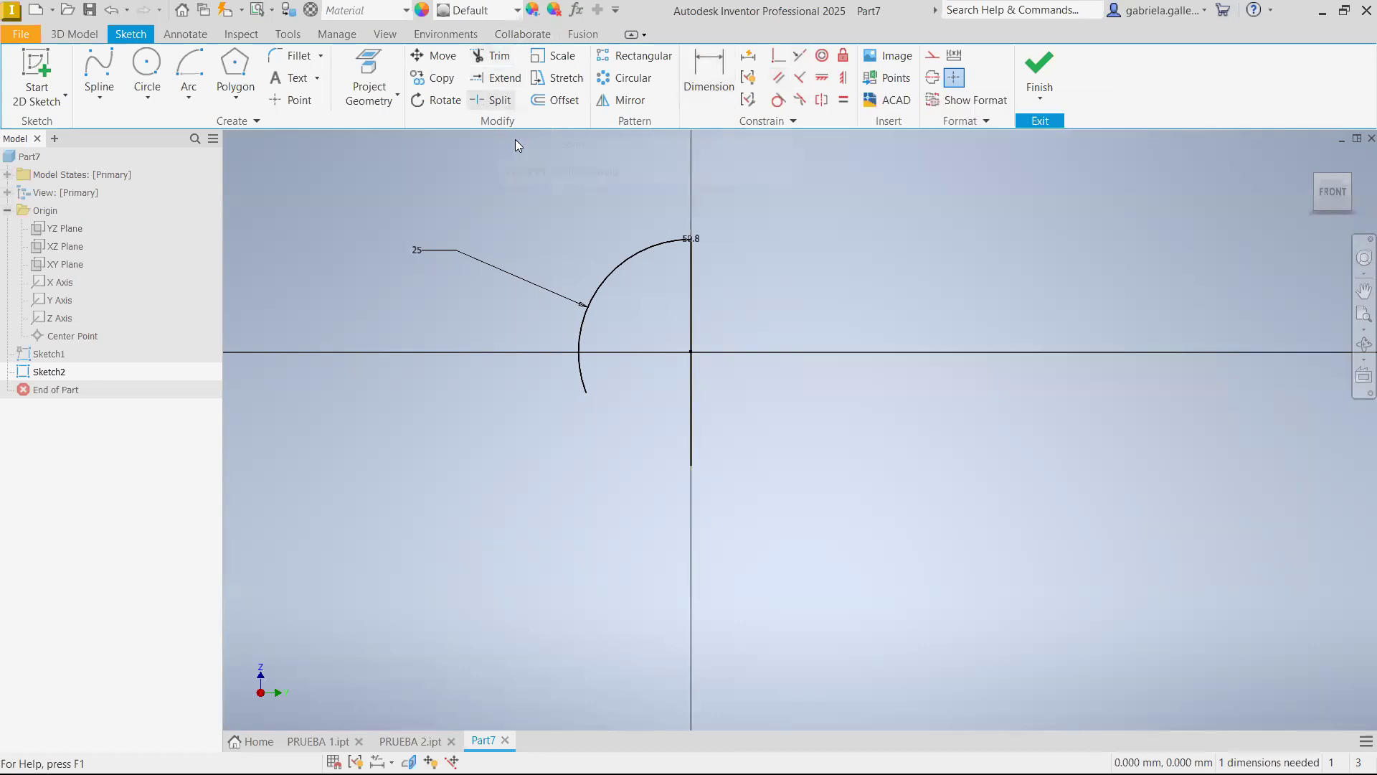
Draw a slanted line from the vertical projected line just above the origin, outward across the arc
left_click(99, 97)
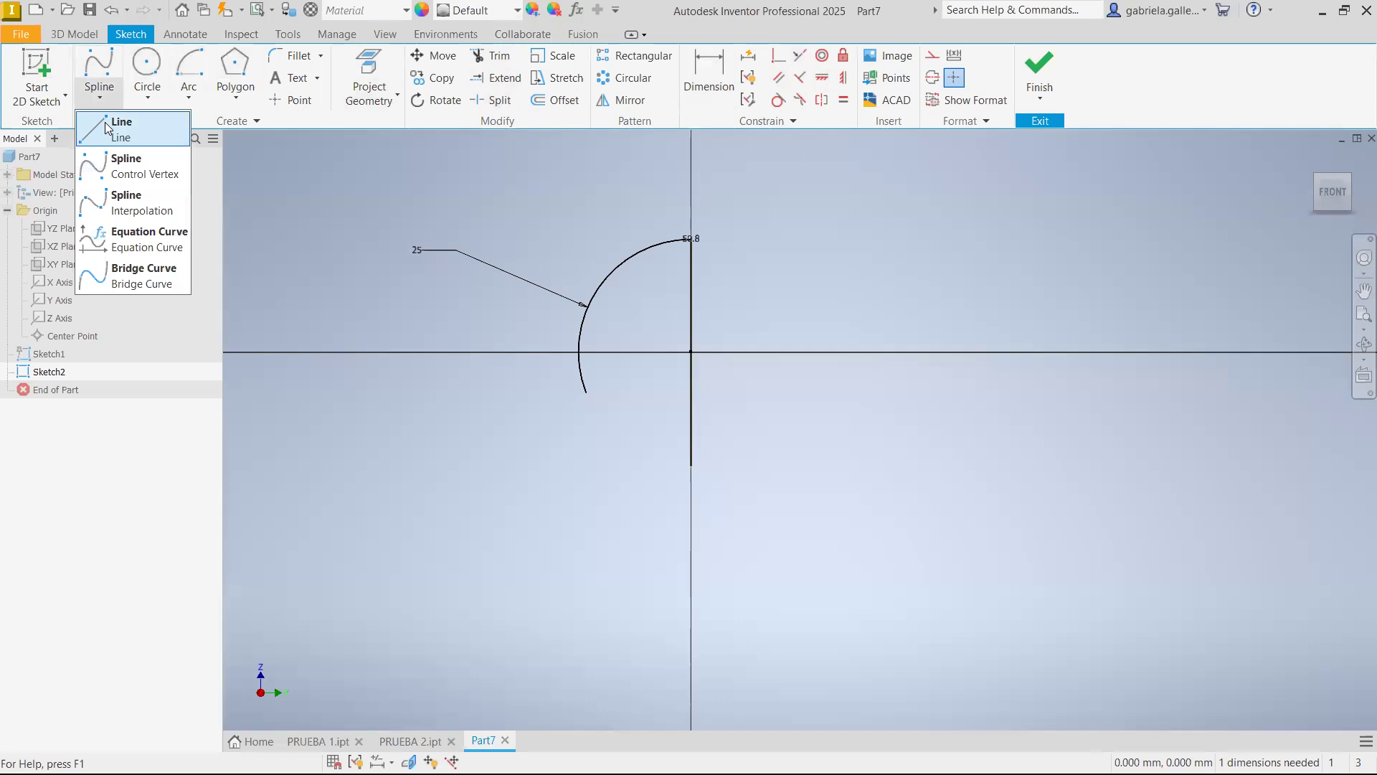
left_click(121, 123)
left_click(691, 349)
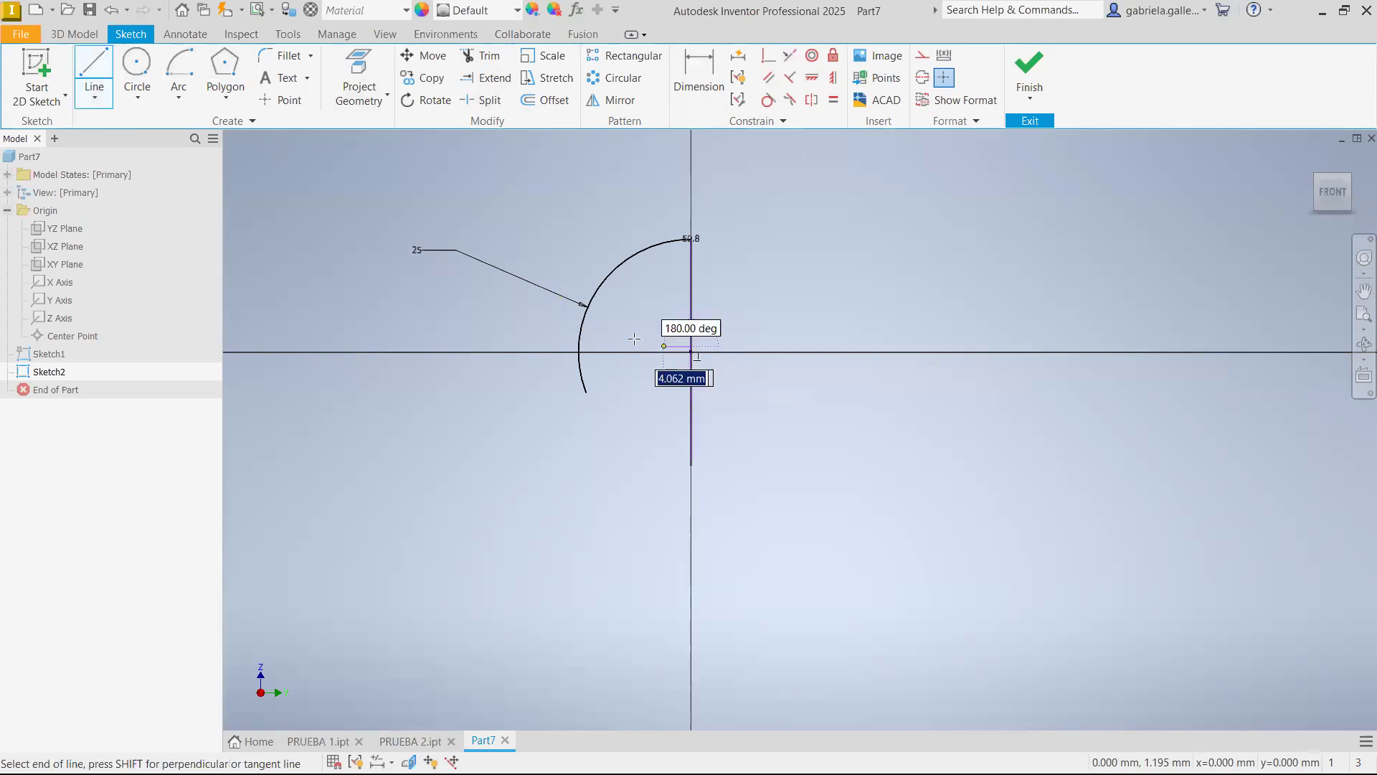
left_click(366, 286)
key("Escape")
Dimension the angle between the slanted line and the vertical projected line as 60 degrees
key("d")
left_click(691, 307)
left_click(652, 339)
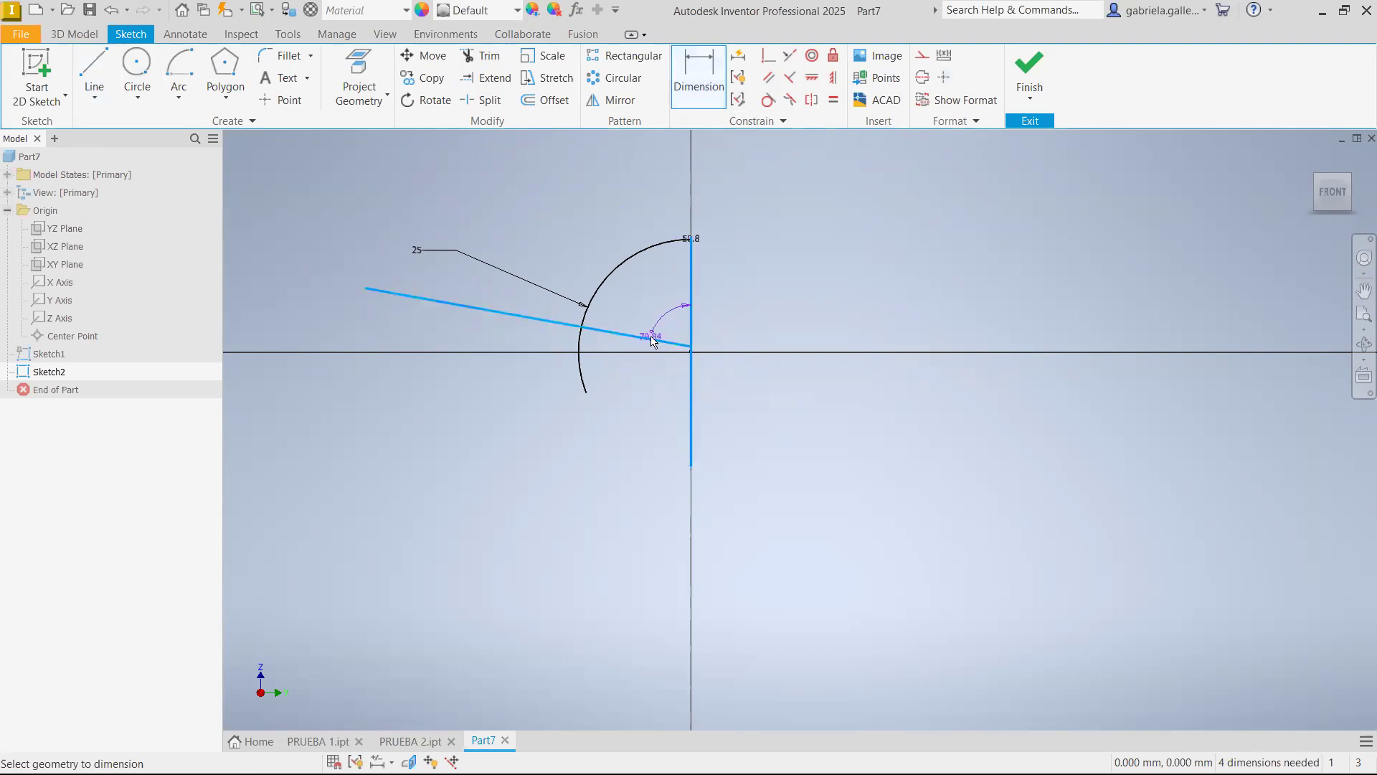
left_click(666, 322)
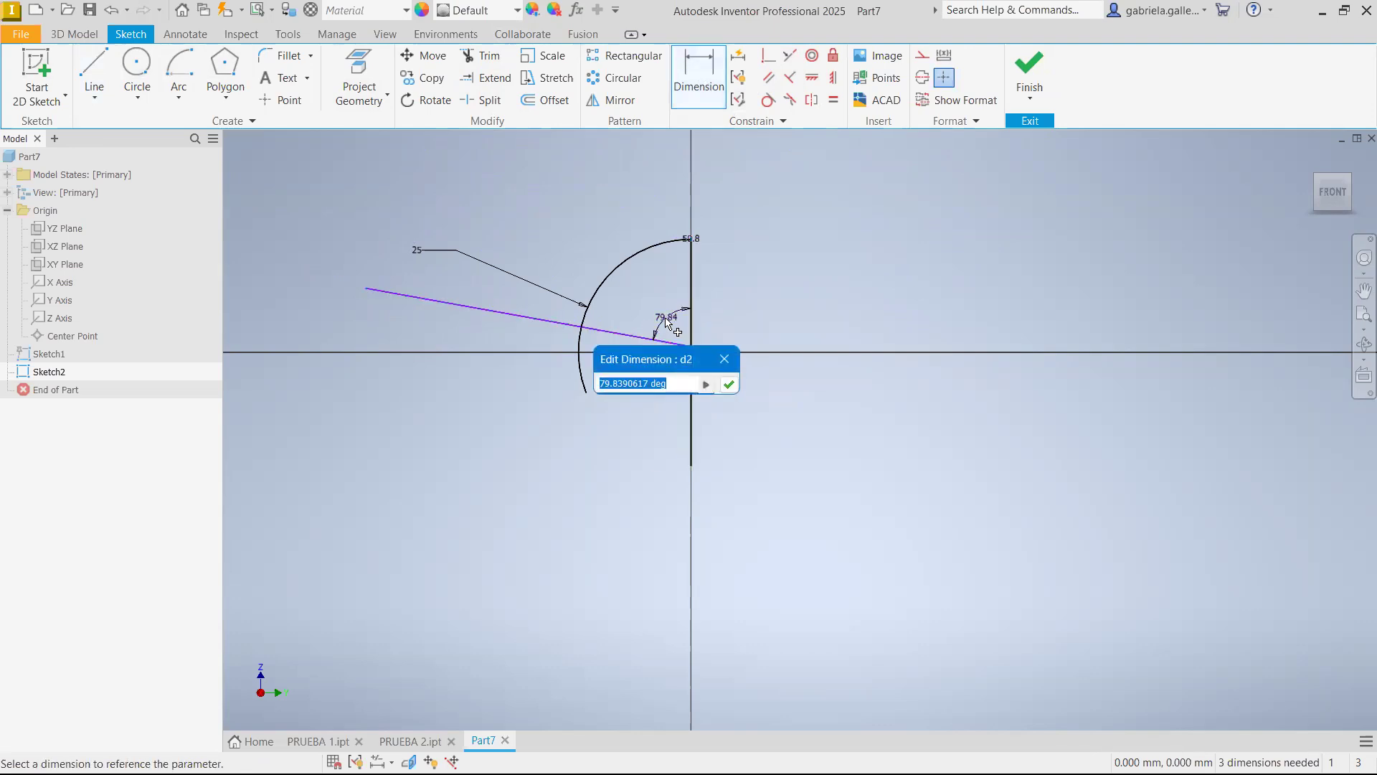
type("60")
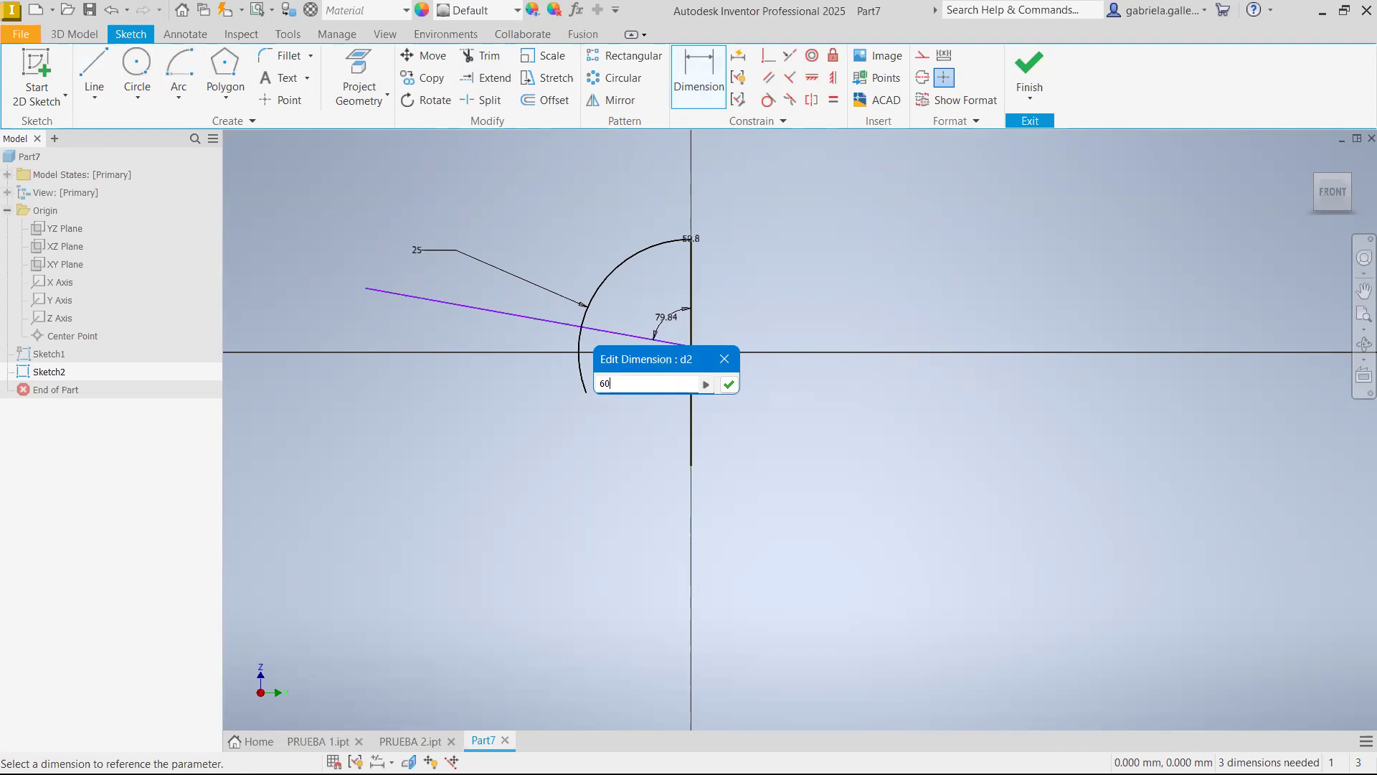
key("Return")
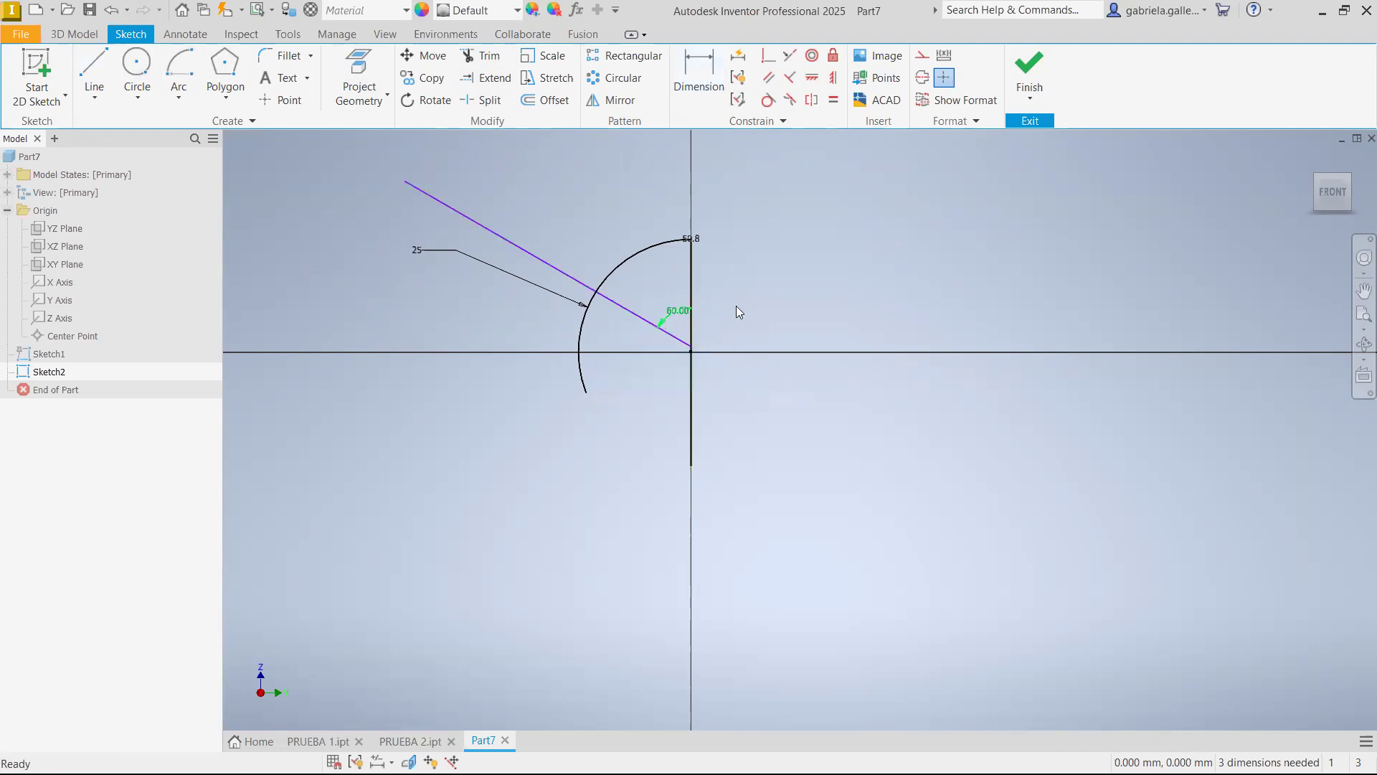
Trim the slanted line outside the arc and the part of the arc below the line
left_click(482, 55)
left_click(581, 284)
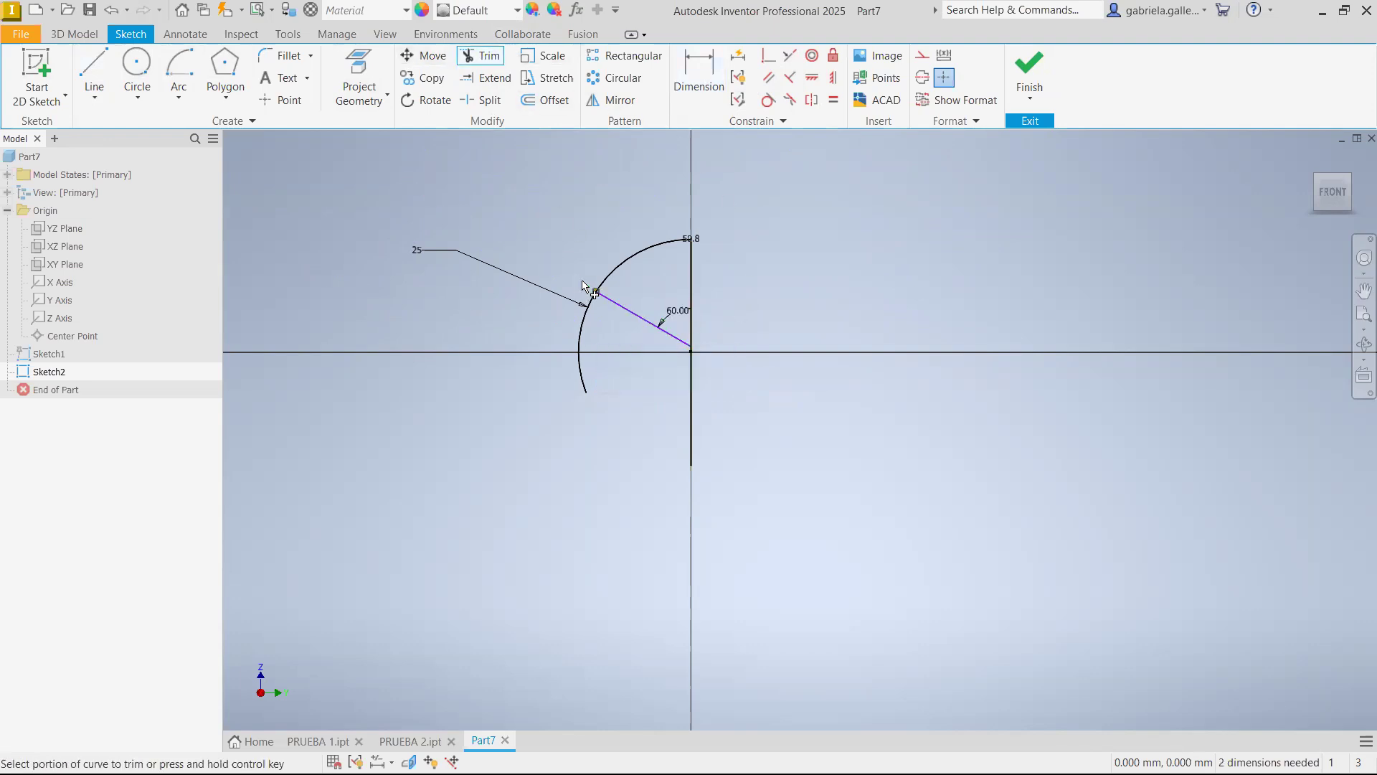
left_click(578, 343)
key("Escape")
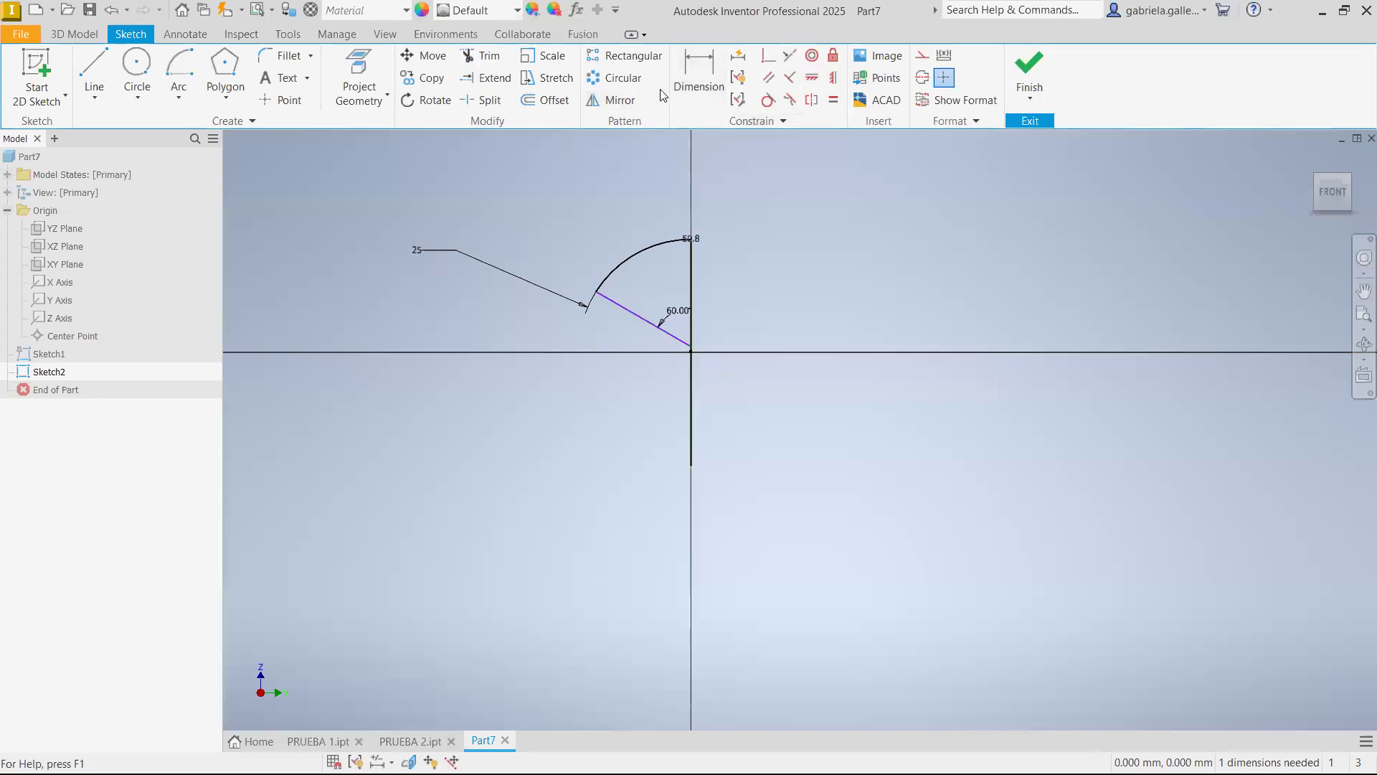
left_click(679, 101)
left_click(642, 319)
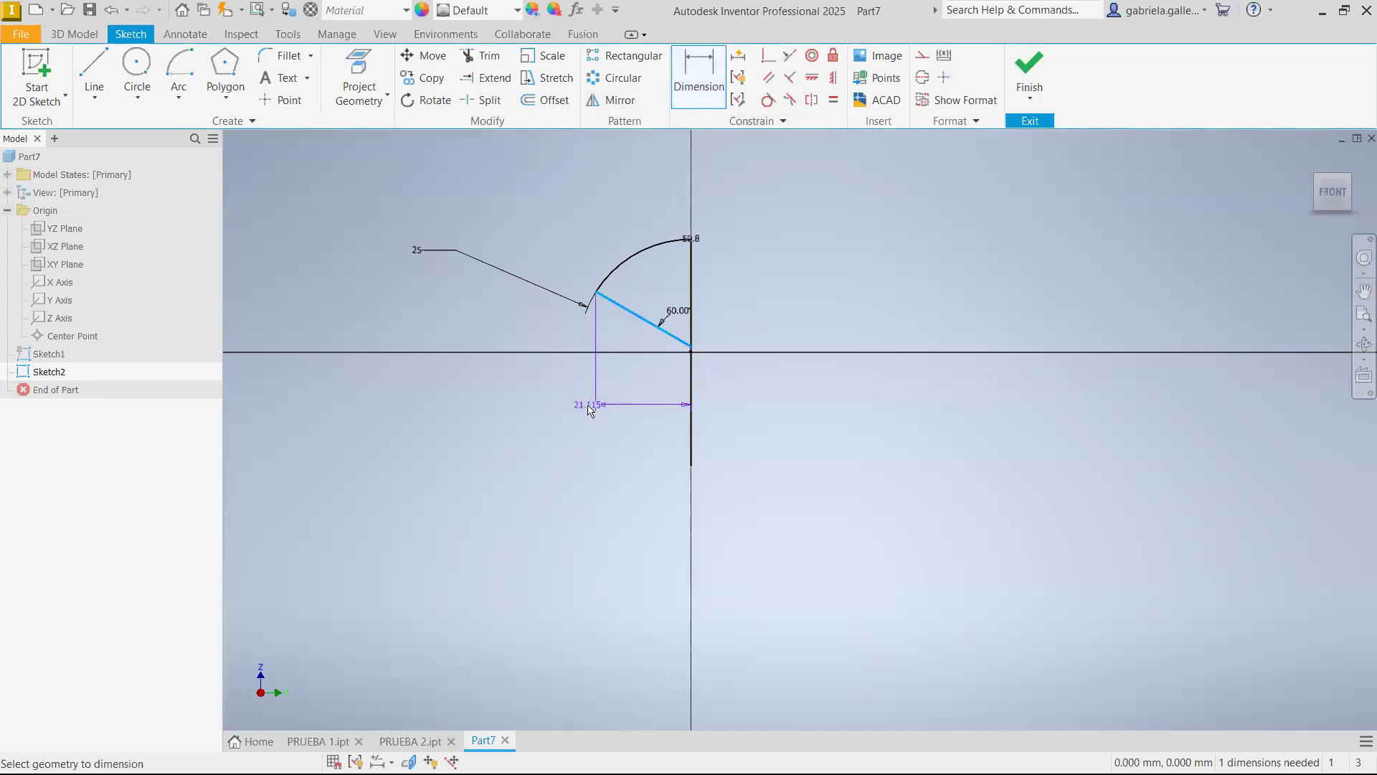
key("Escape")
left_click(700, 86)
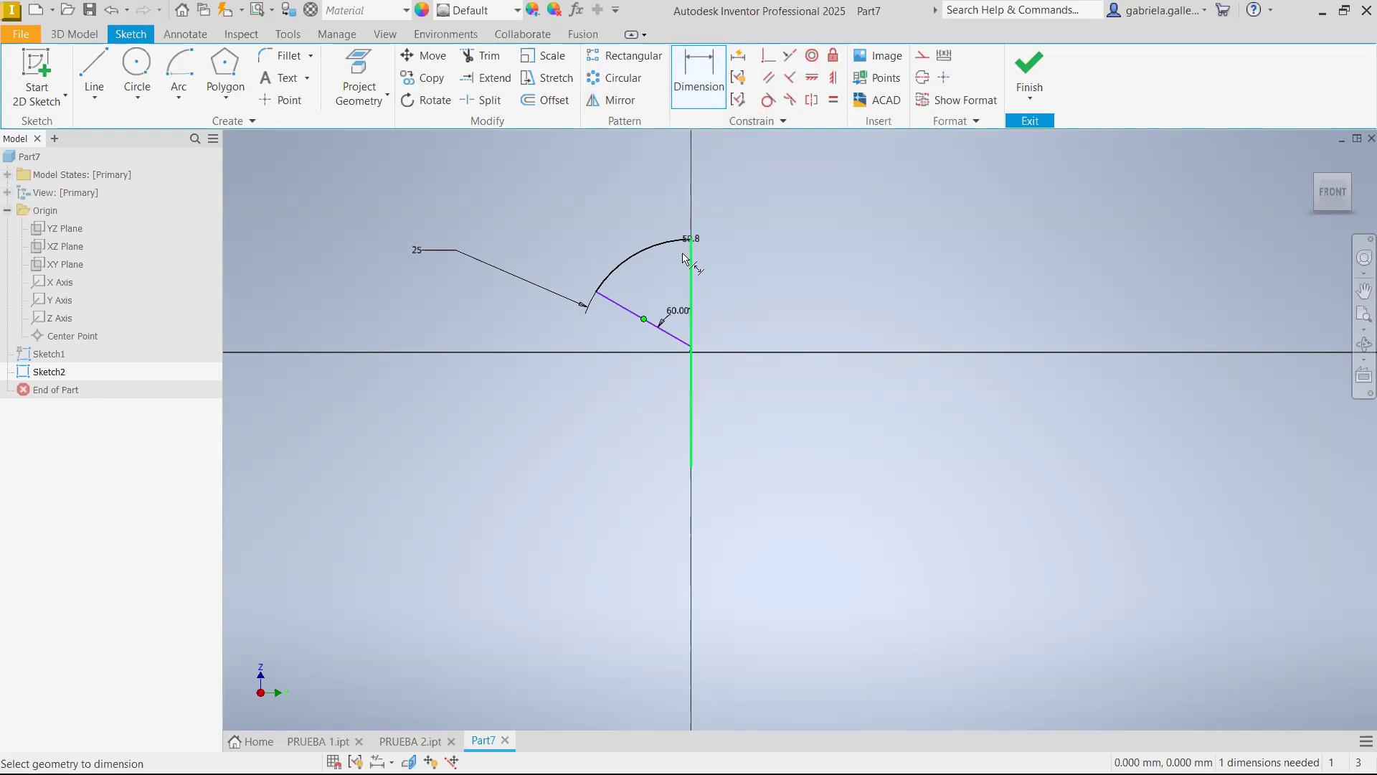
left_click(709, 108)
left_click(633, 313)
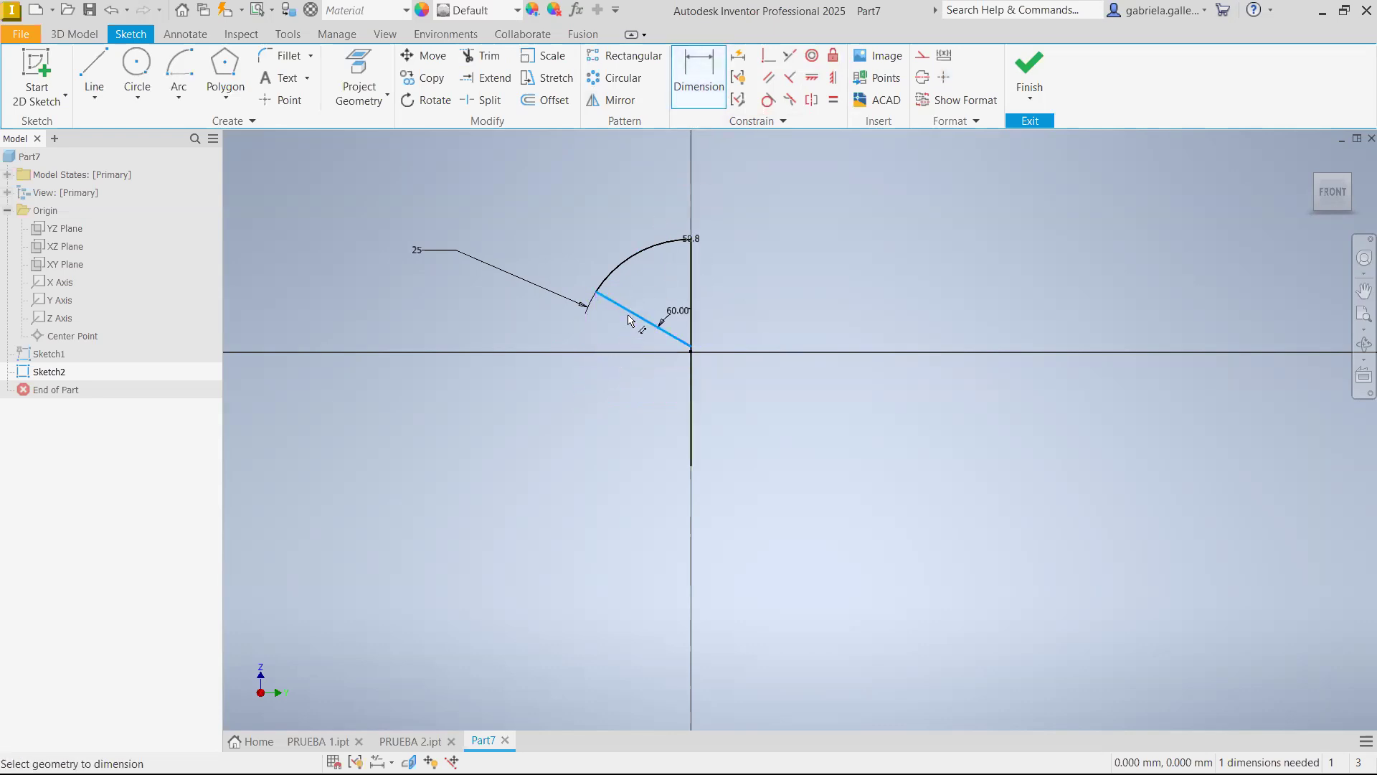
right_click(630, 318)
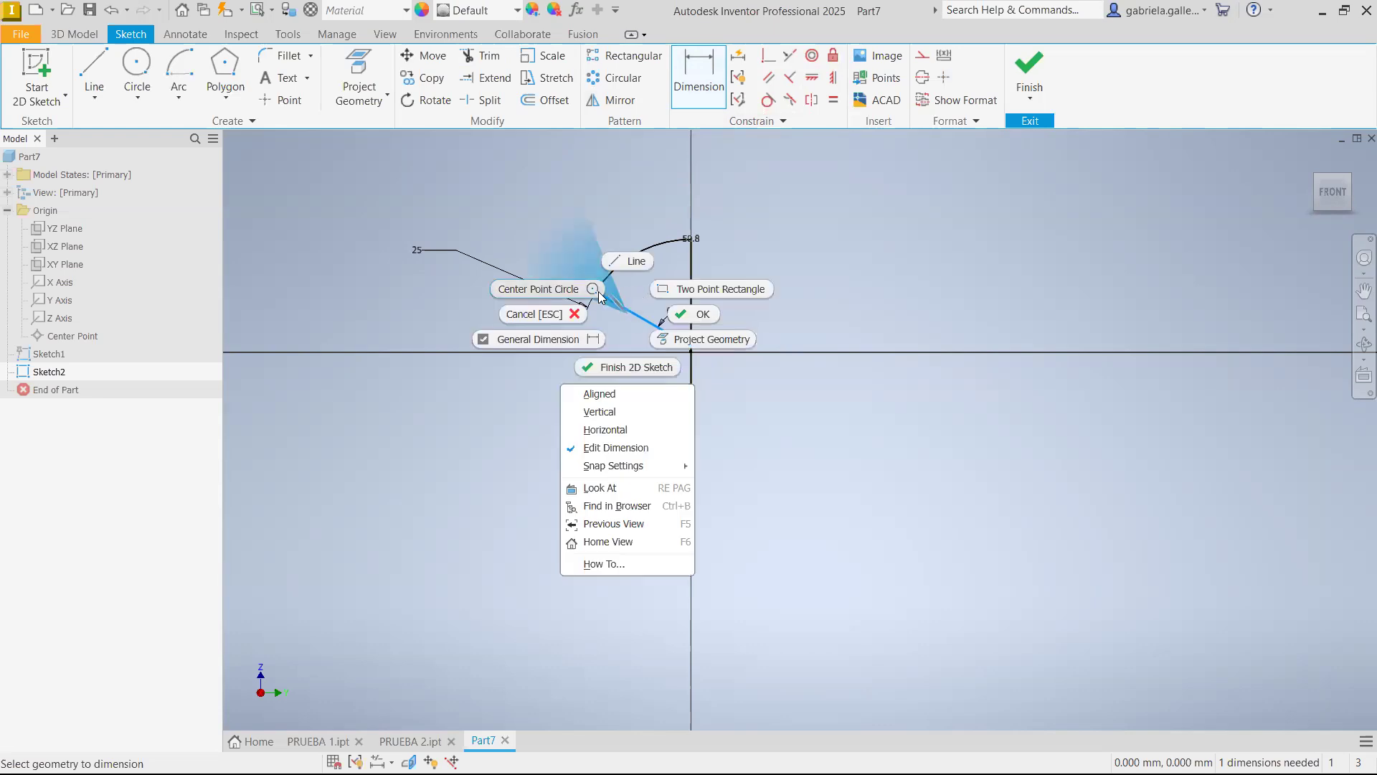
left_click(627, 305)
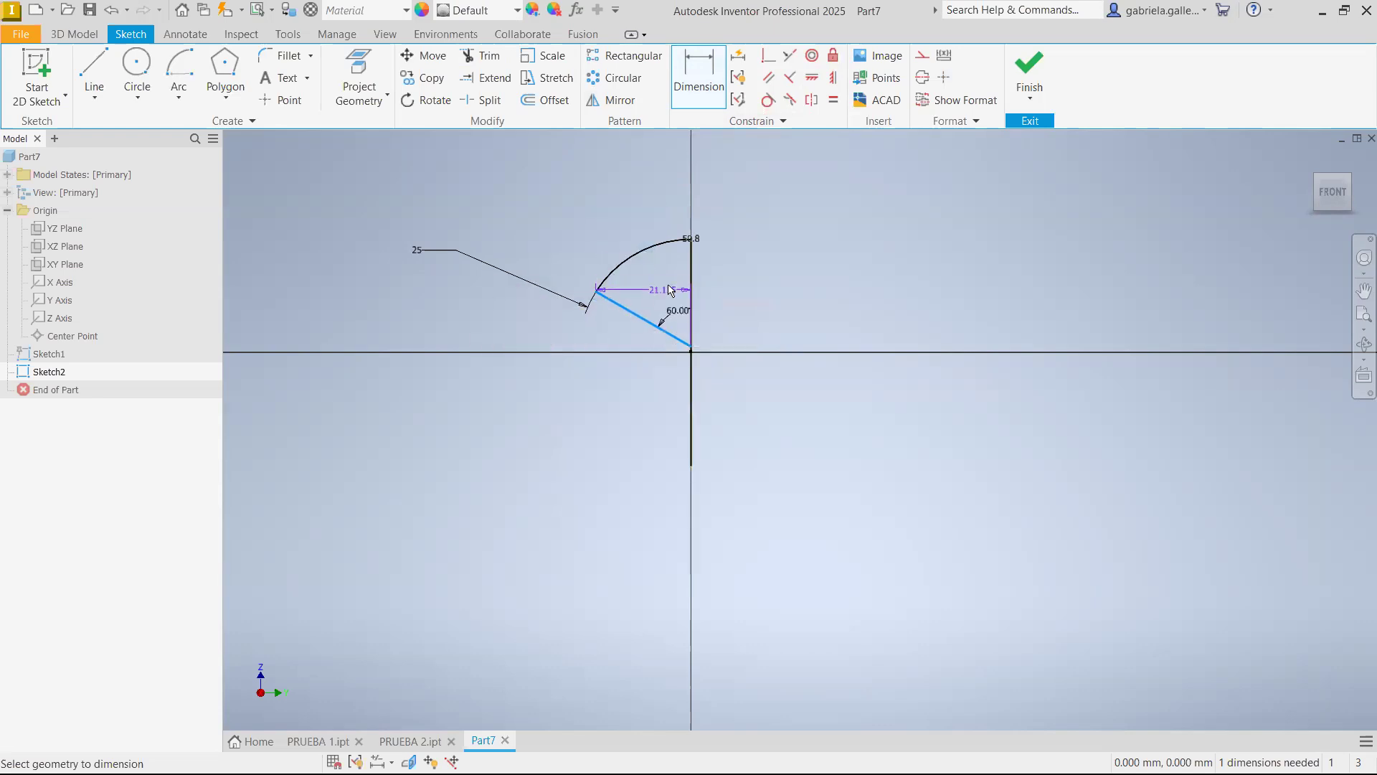
key("Escape")
Shift the slanted line down so its lower end sits at the origin, keeping the 60-degree angle
mouse_move(646, 322)
left_mouse_down()
mouse_move(599, 354)
mouse_move(604, 339)
mouse_move(556, 480)
mouse_move(656, 328)
mouse_move(690, 234)
mouse_move(607, 330)
left_mouse_up()
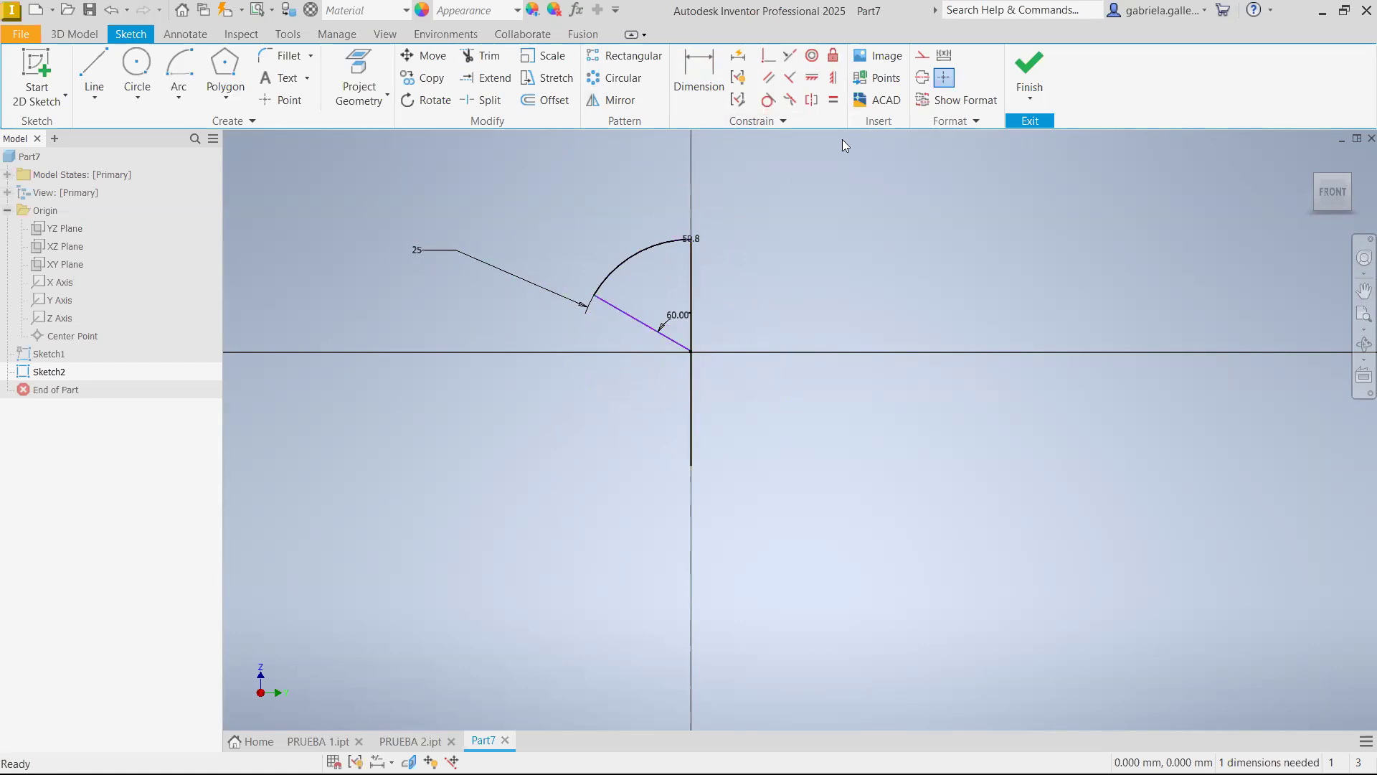
Convert the slanted line between the arc's lower end and the origin to construction geometry
left_click(649, 327)
left_click(922, 55)
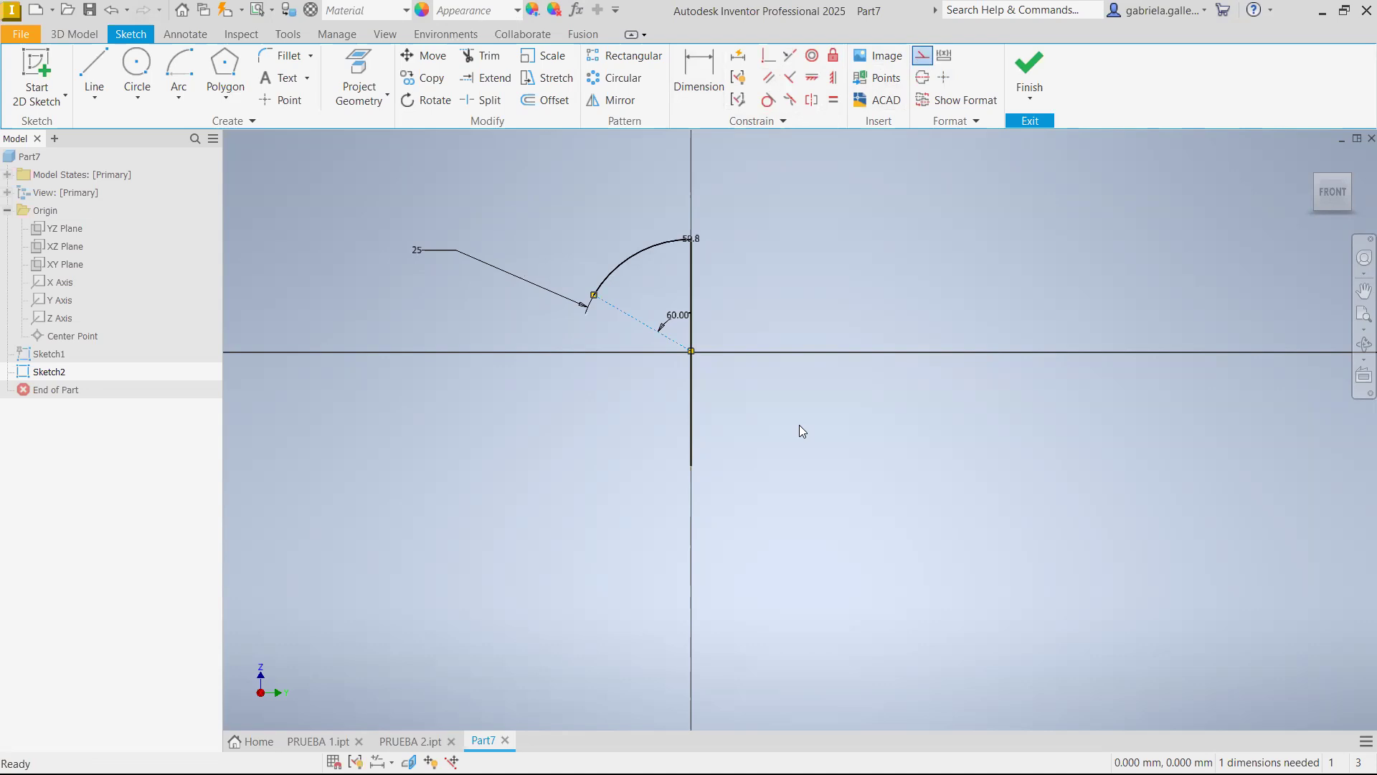
key("Escape")
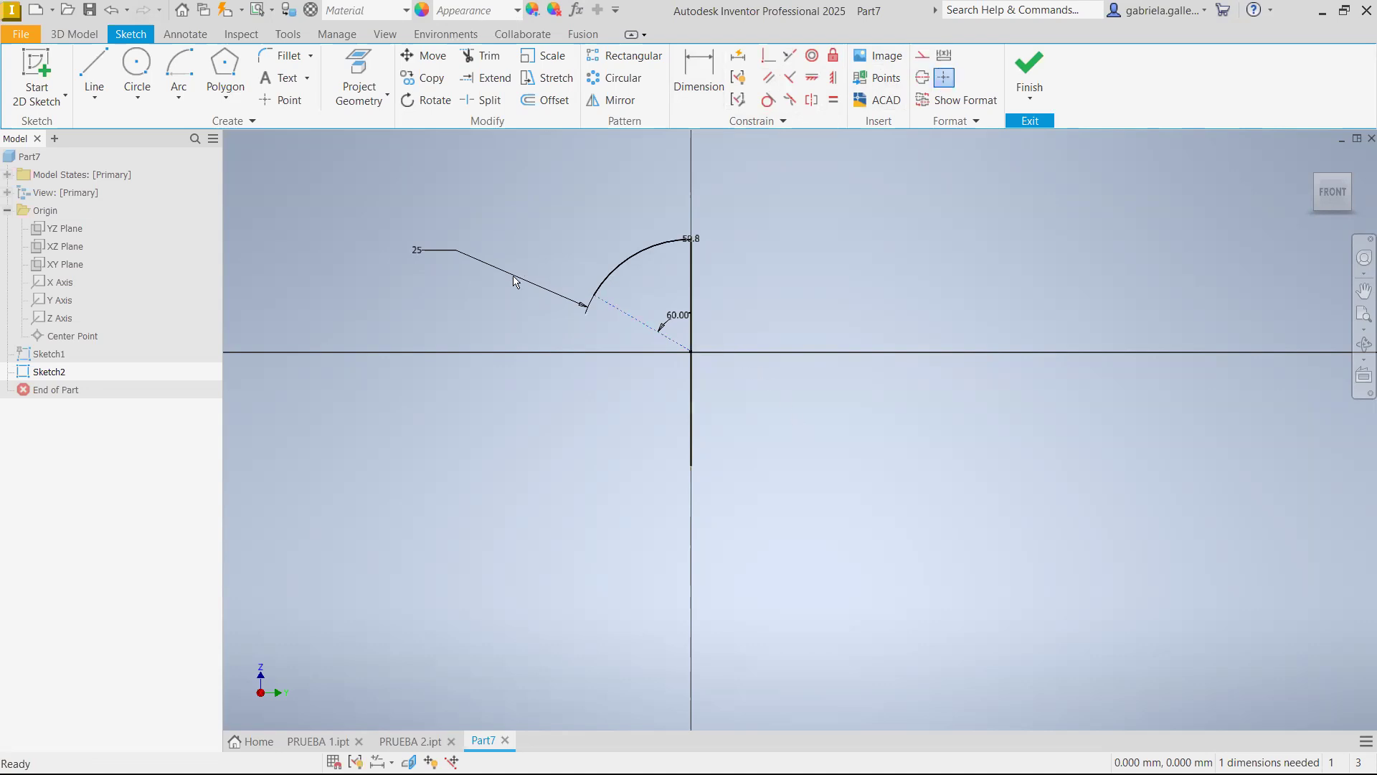
left_click(698, 75)
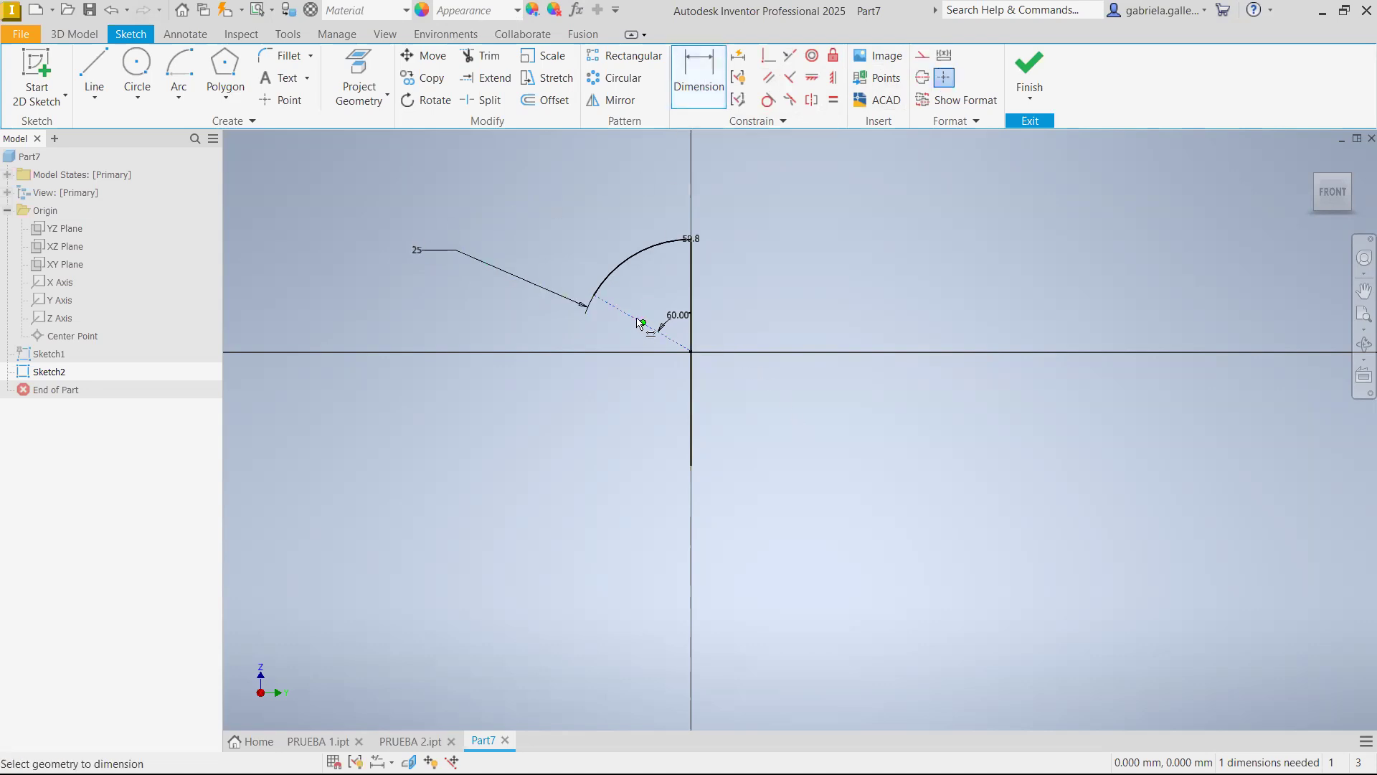
left_click(639, 322)
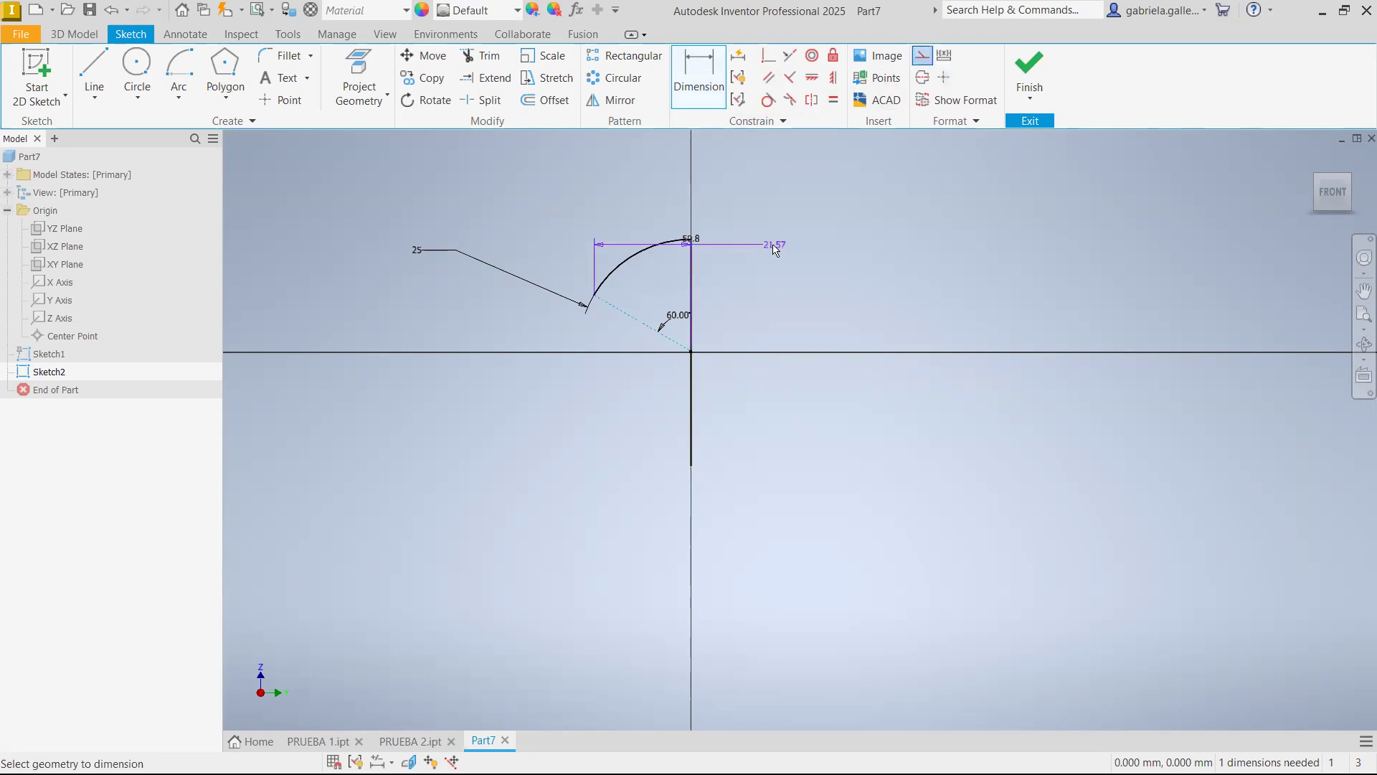
key("Escape")
Dimension the horizontal span of the slanted construction line as 22 mm, placed below the line
left_click(700, 78)
left_click(633, 317)
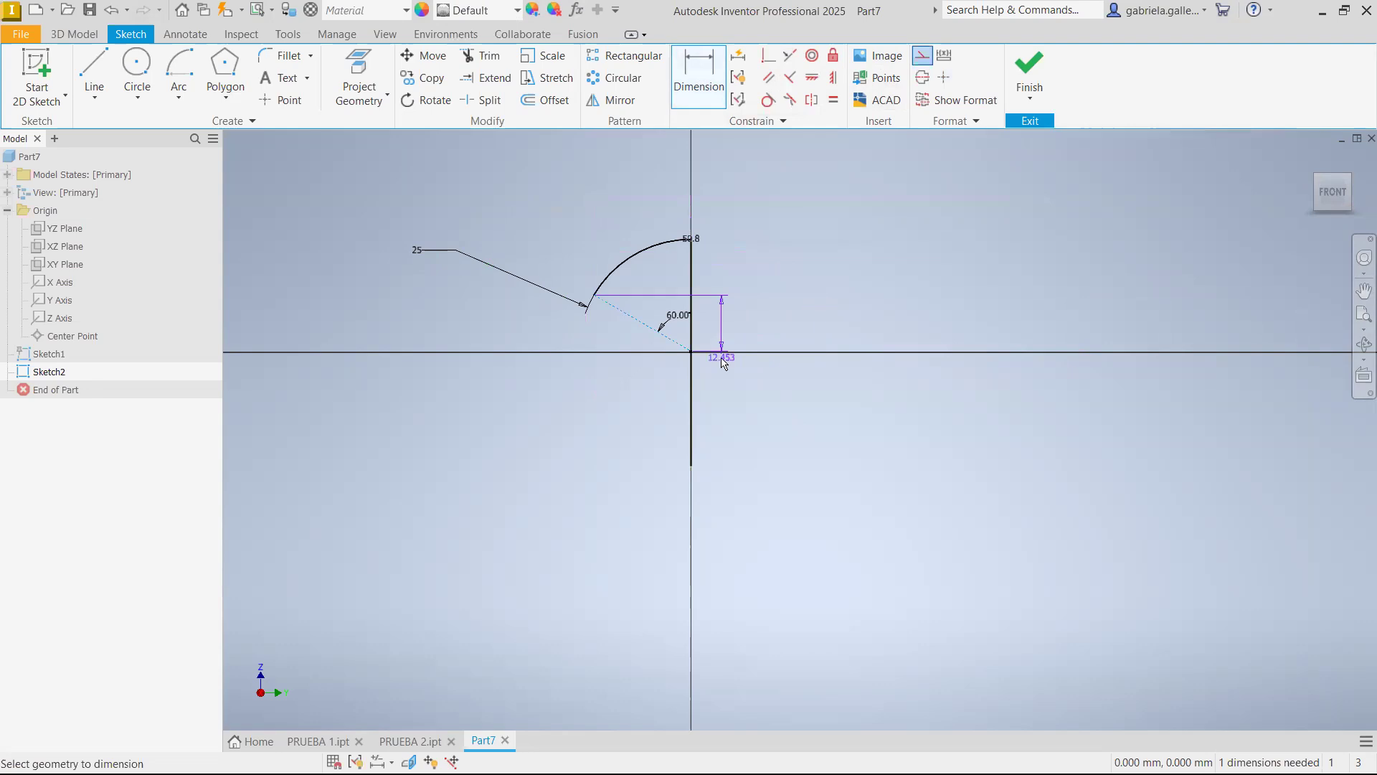
left_click(644, 404)
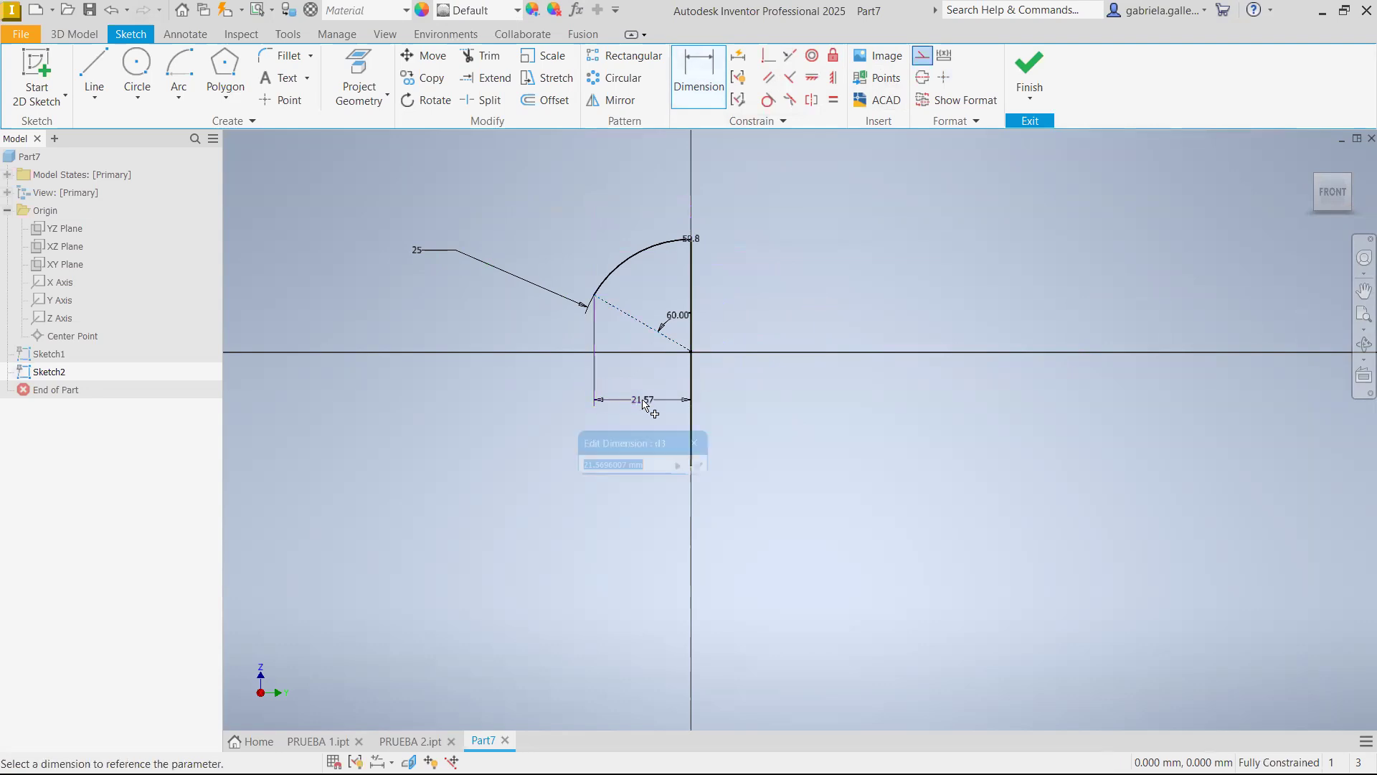
type("2")
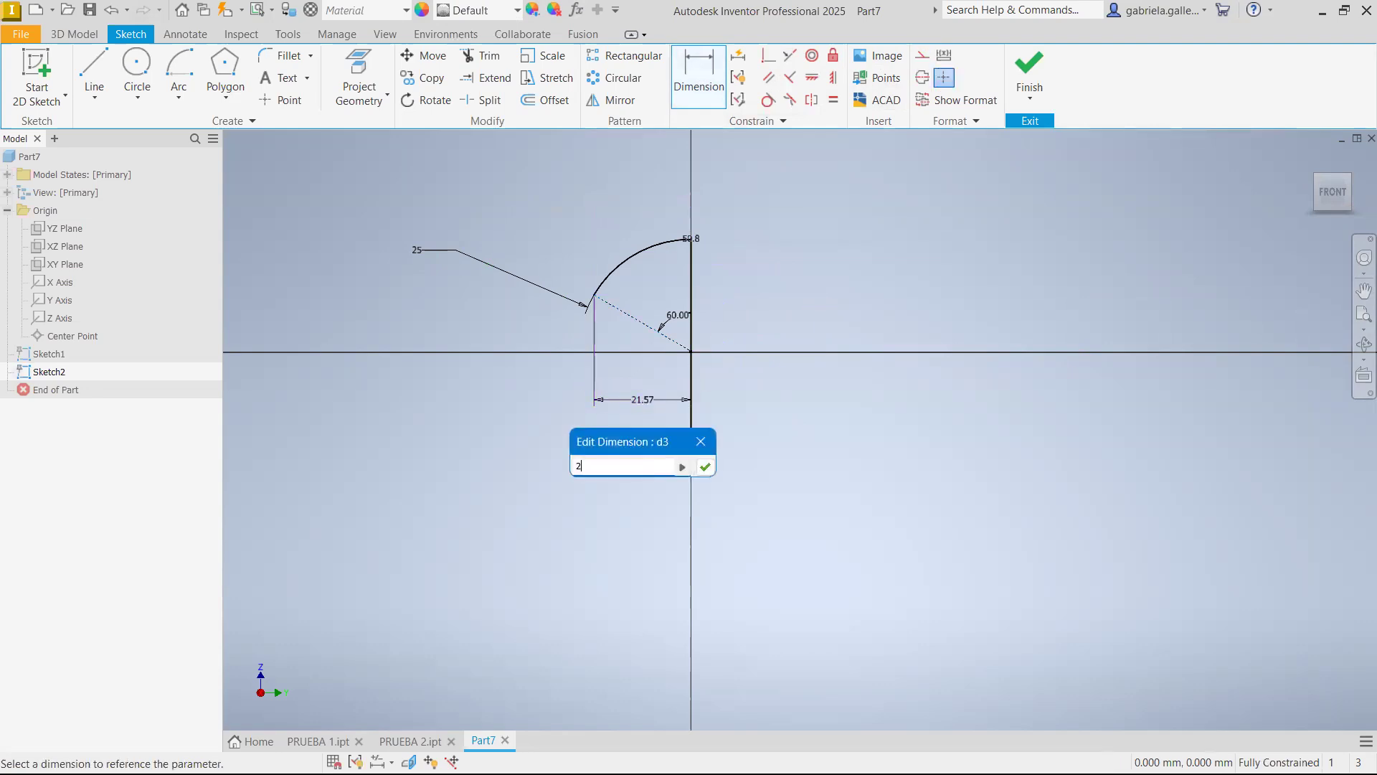
key("Return")
key("Escape")
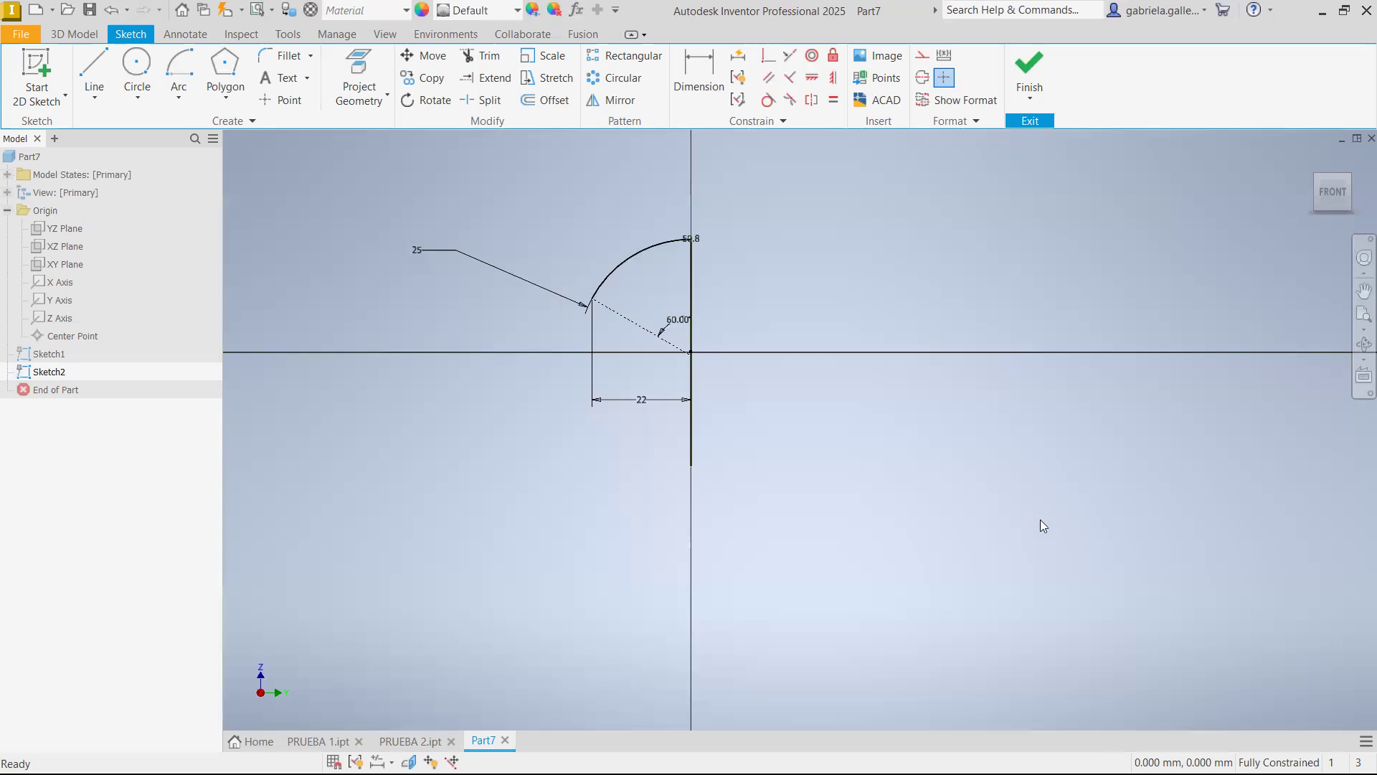
Set the angle between the slanted construction line and the vertical line to 45 degrees and finish the sketch
double_click(679, 325)
type("45")
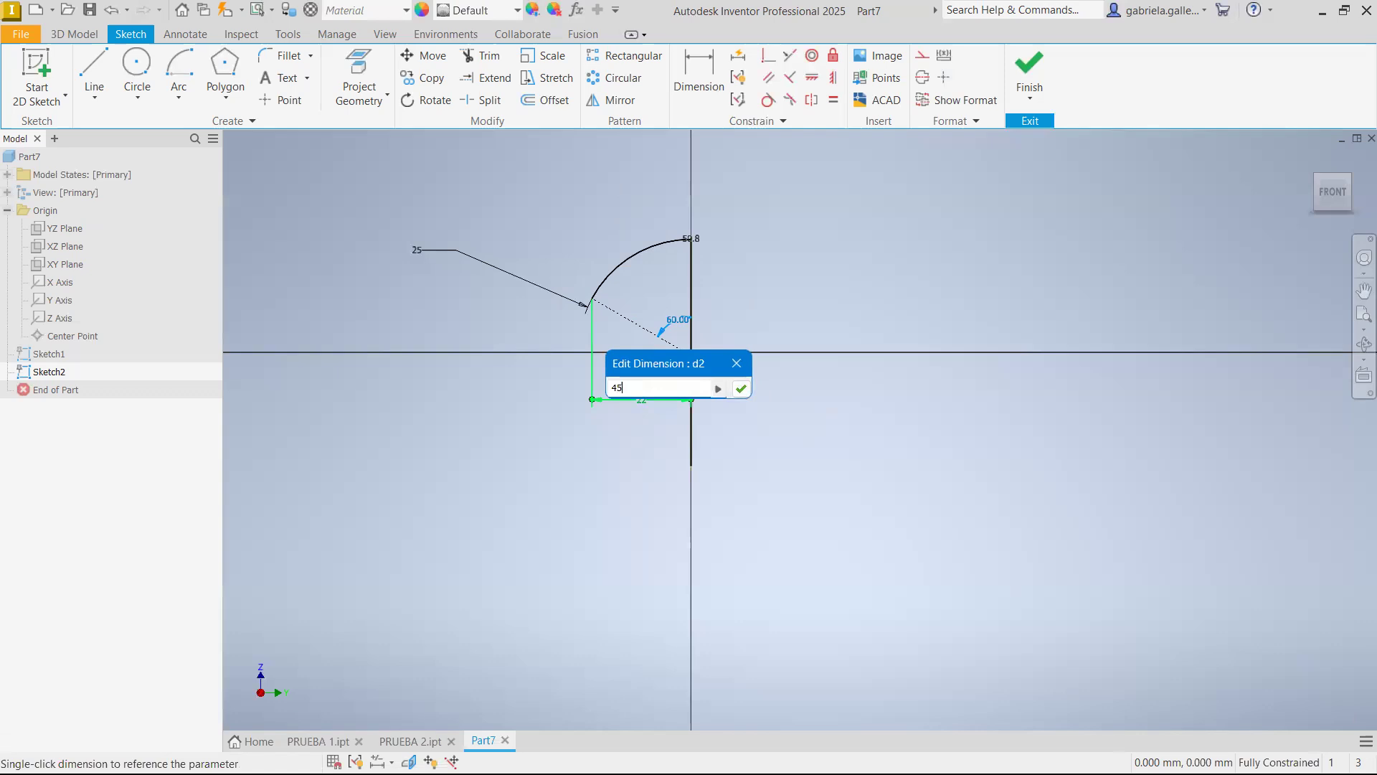
key("Return")
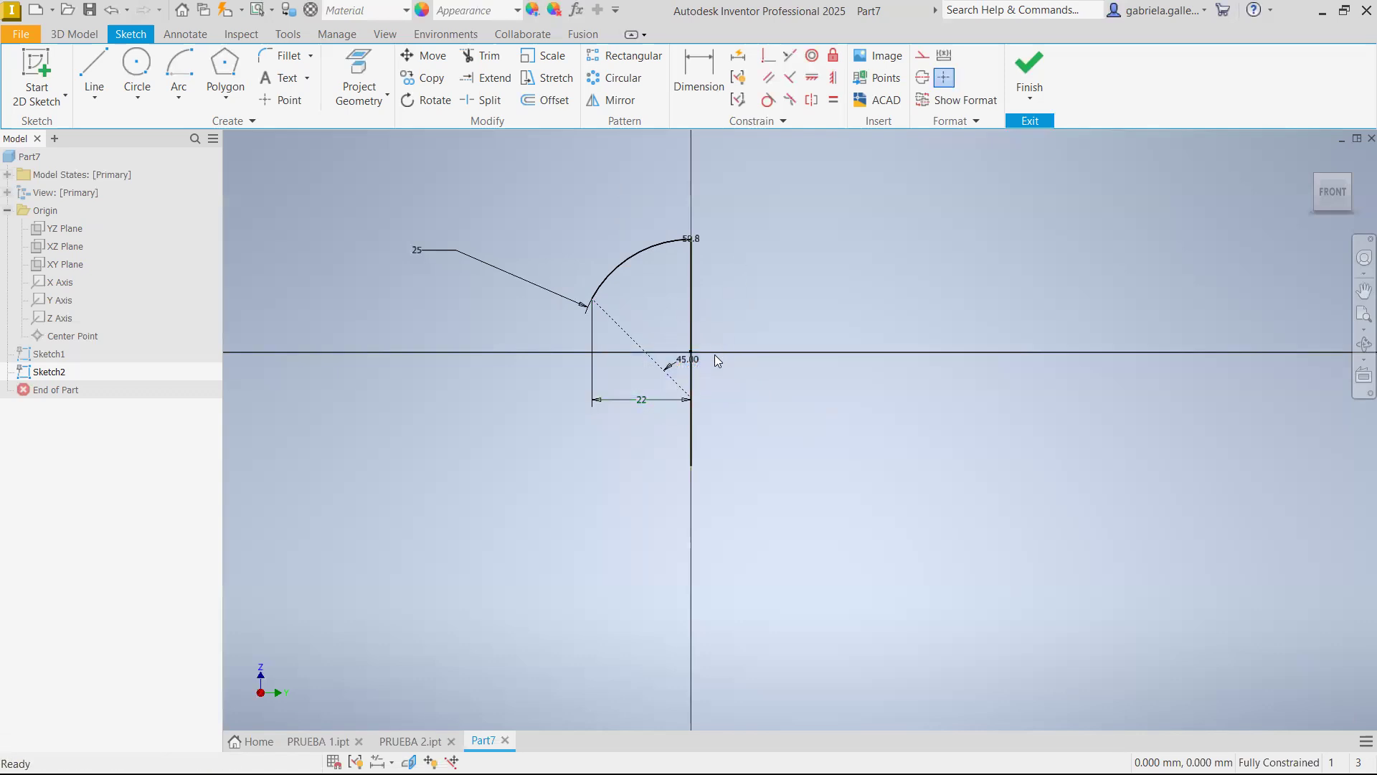
left_click(1039, 94)
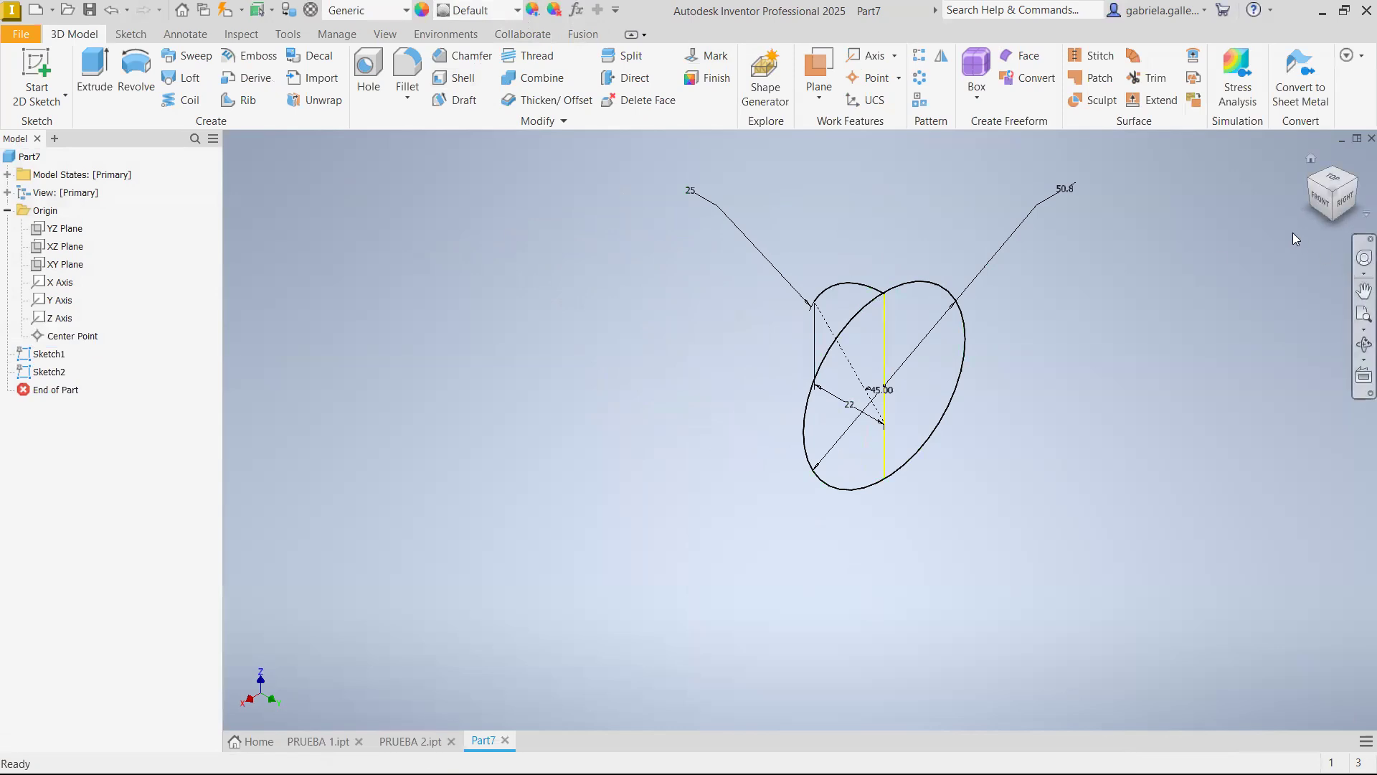
Try to sweep the circle profile along the 25 mm arc as the path
left_click(211, 62)
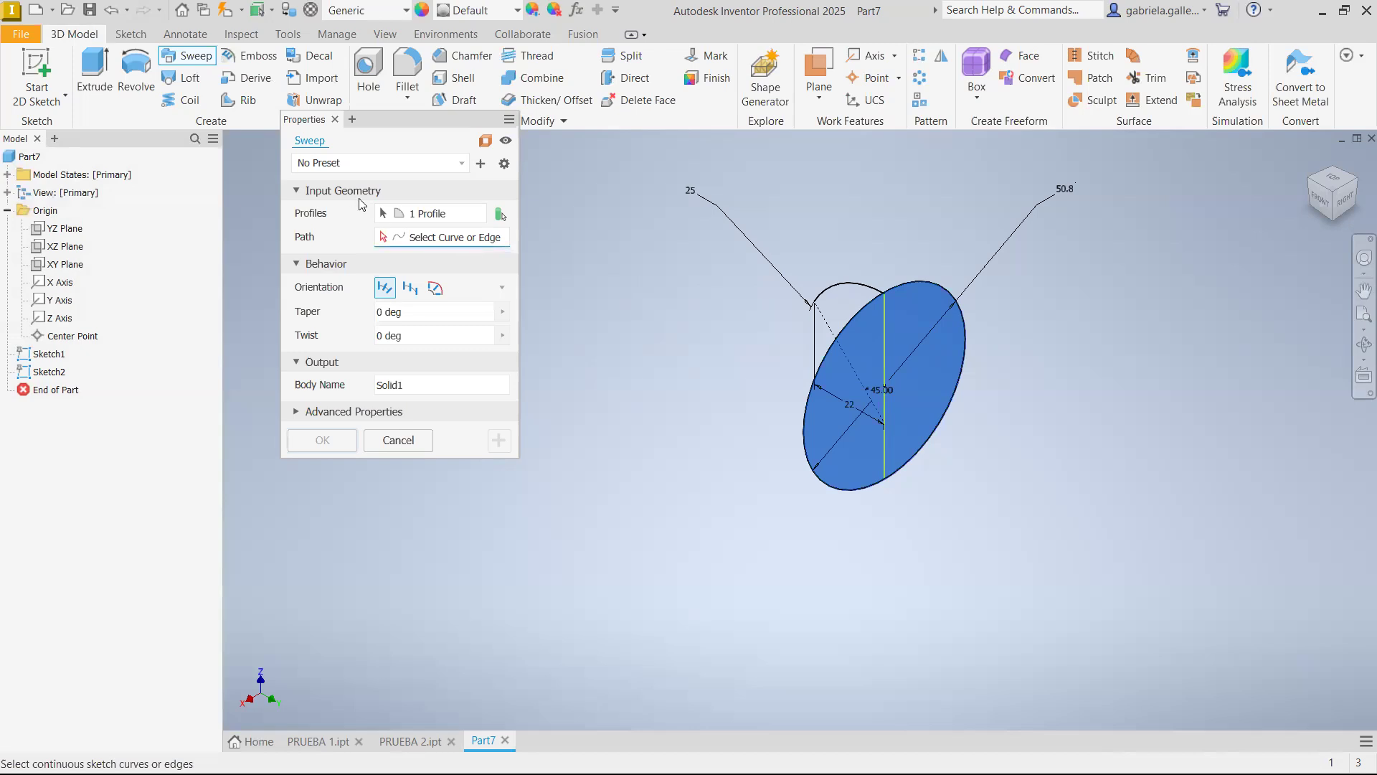
left_click(1302, 185)
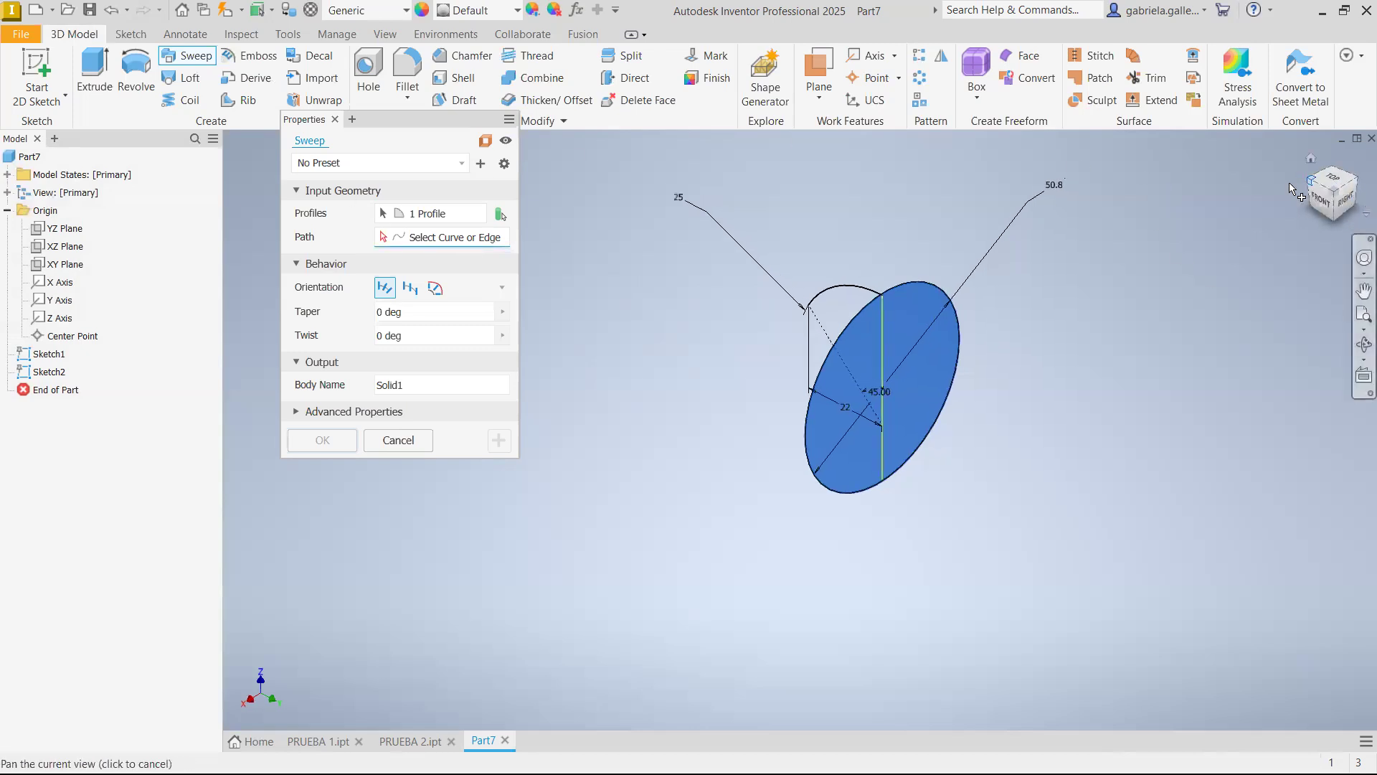
left_click(904, 366)
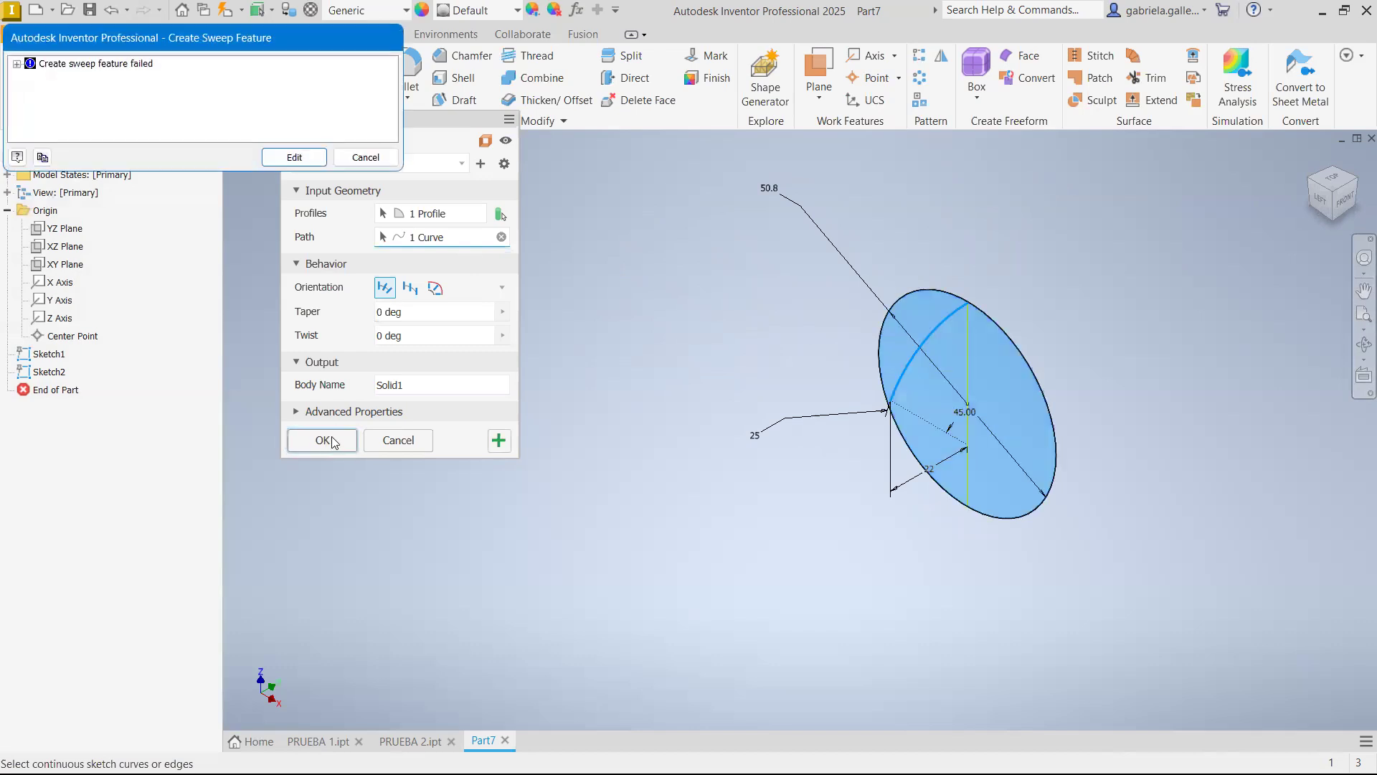
left_click(372, 162)
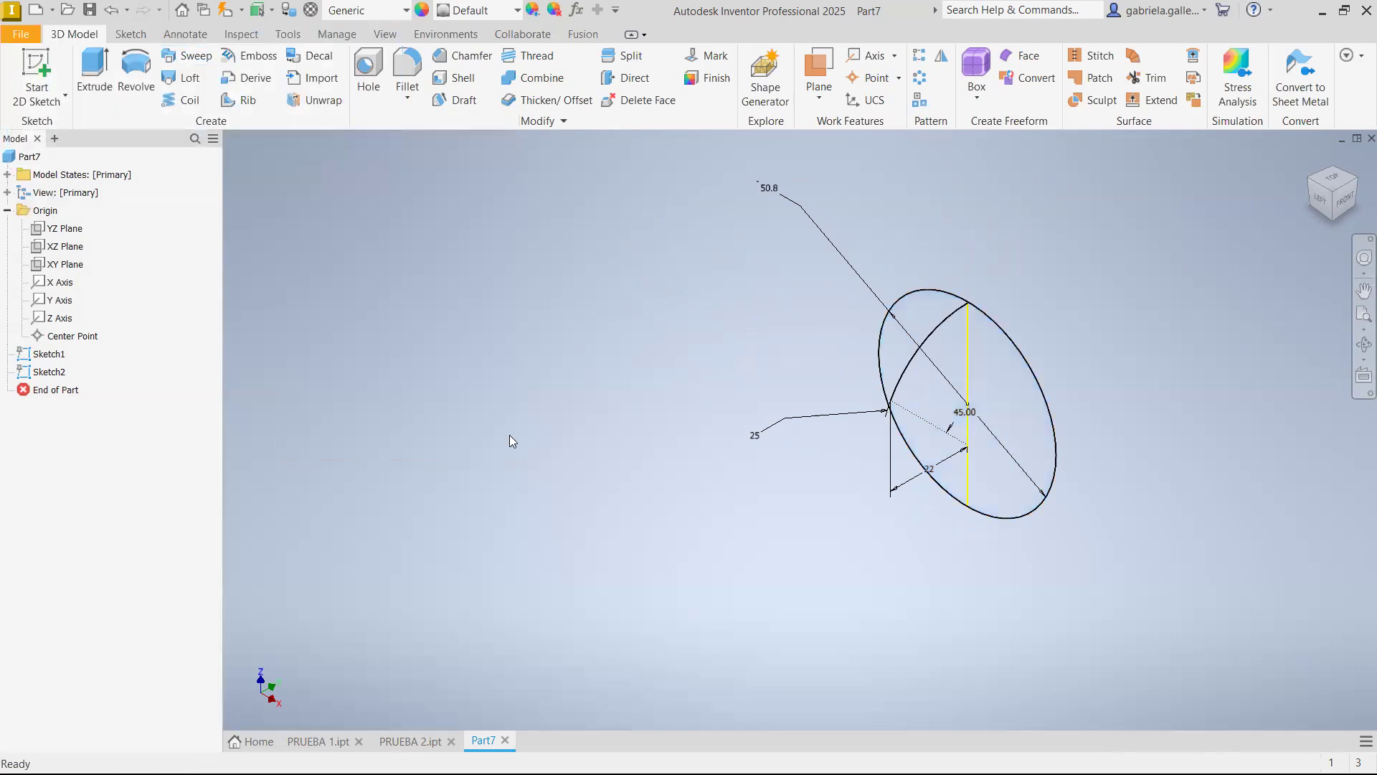
Delete the arc sketch and start a new sketch on the YZ plane
right_click(49, 371)
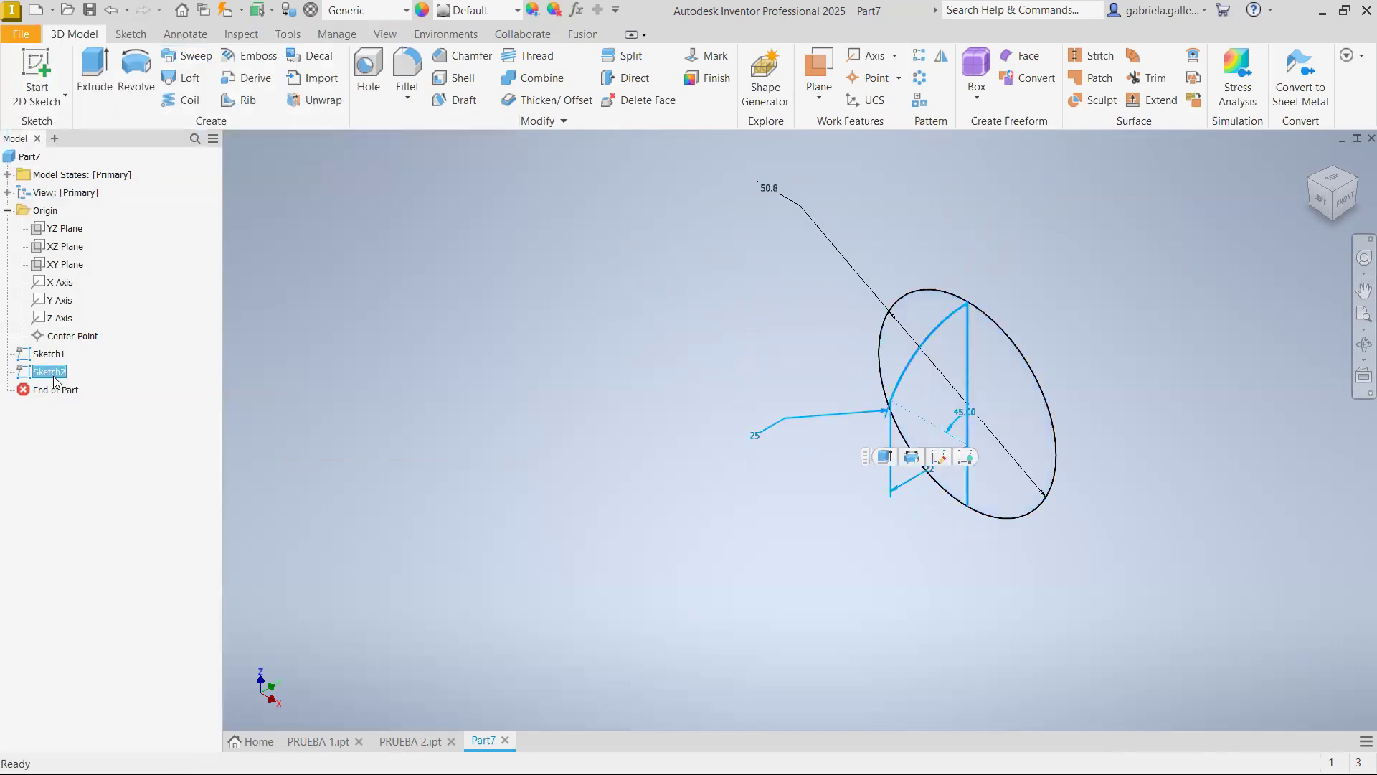
left_click(126, 381)
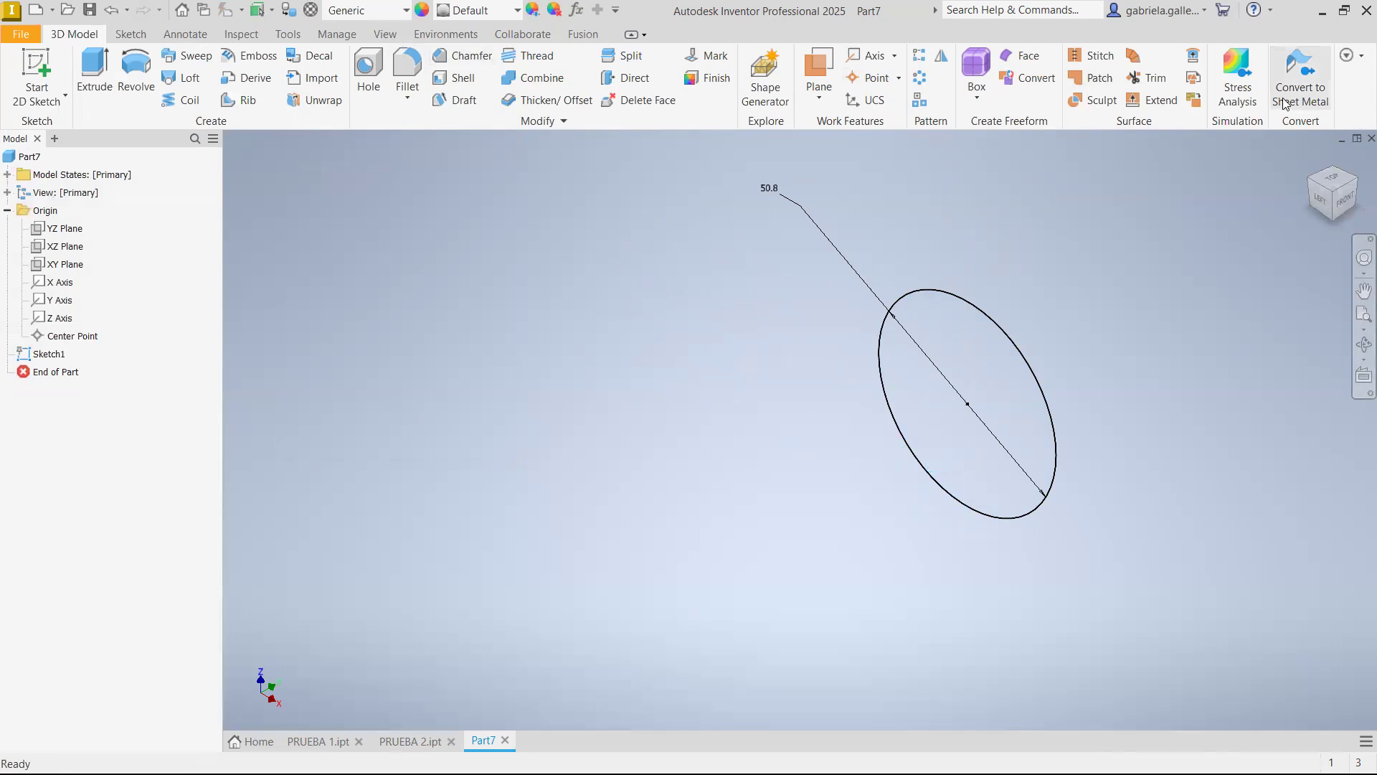
left_click(1311, 159)
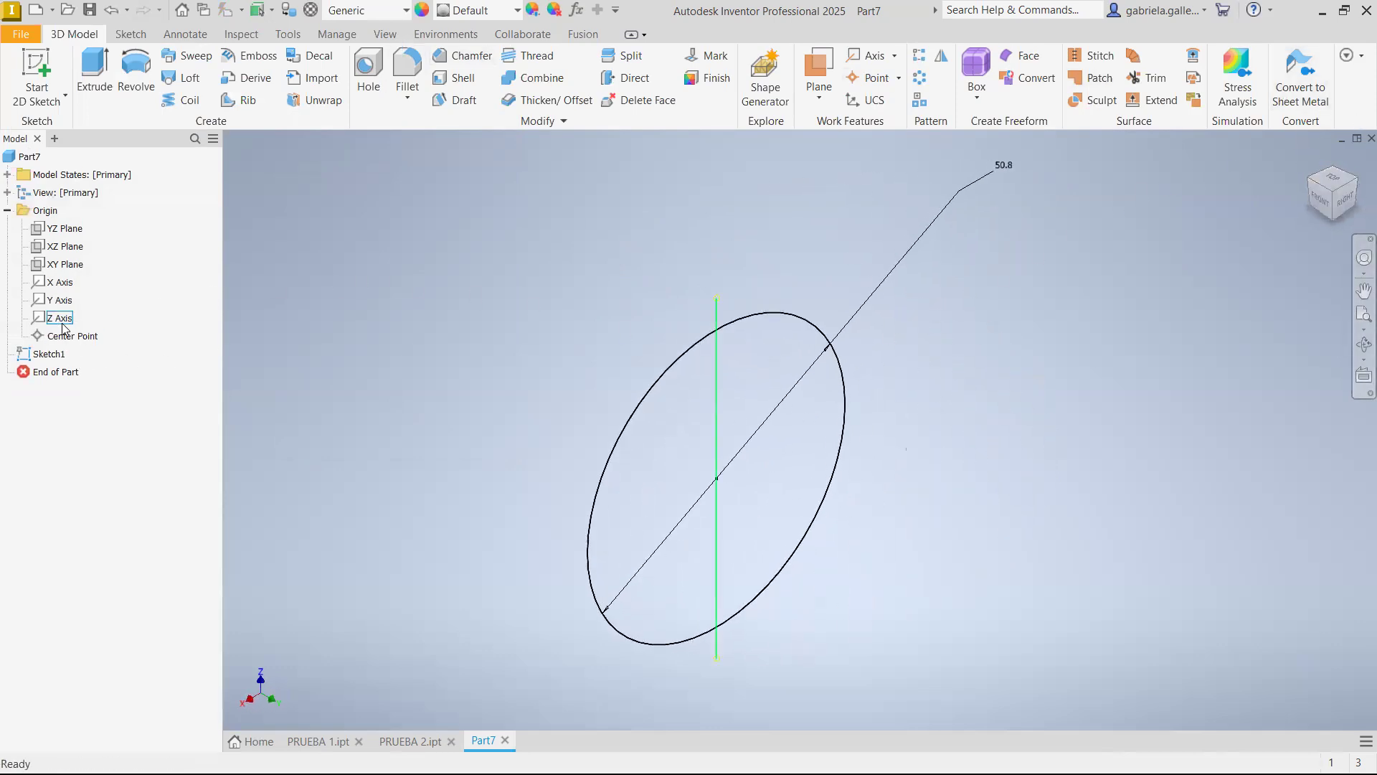
left_click(65, 228)
key("s")
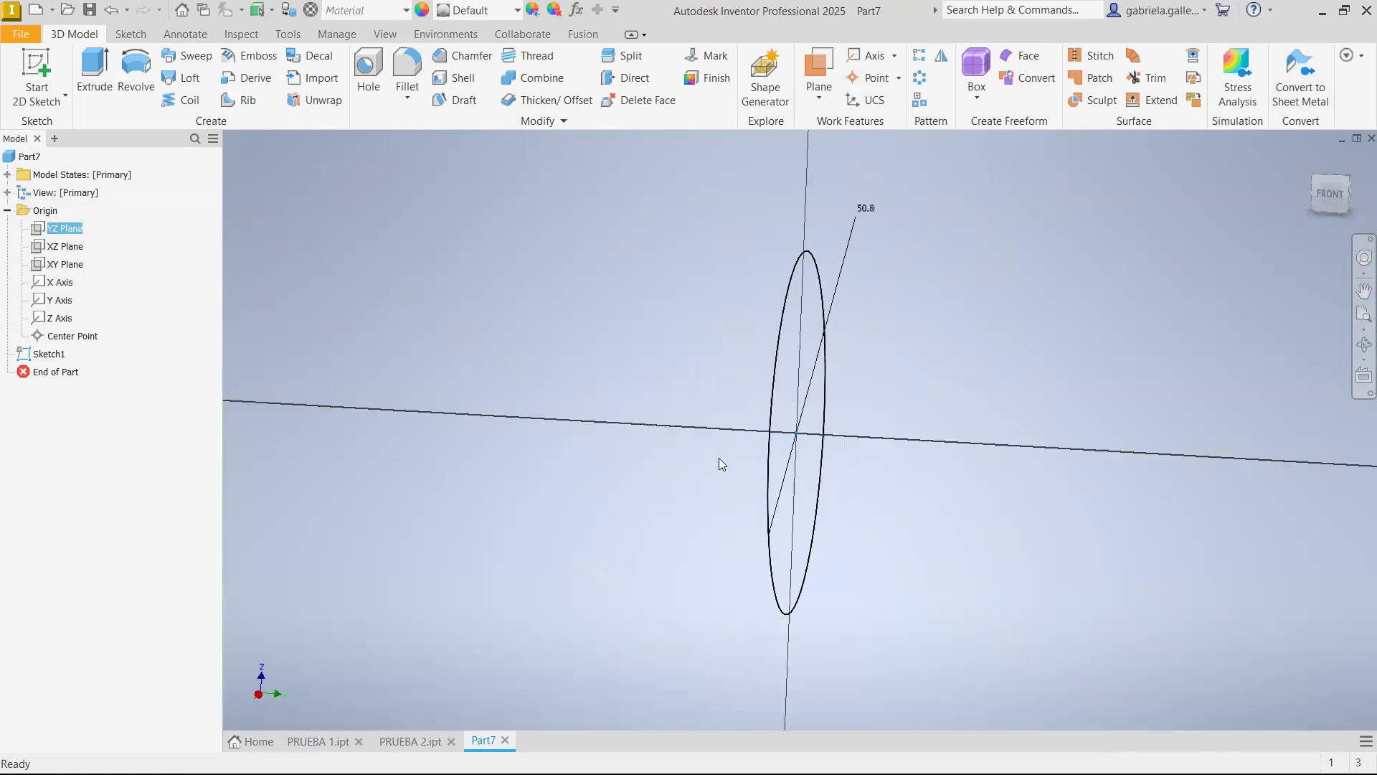
Draw a line about 50 mm long beside the projected circle, above the horizontal axis, and constrain it horizontal
left_click(87, 68)
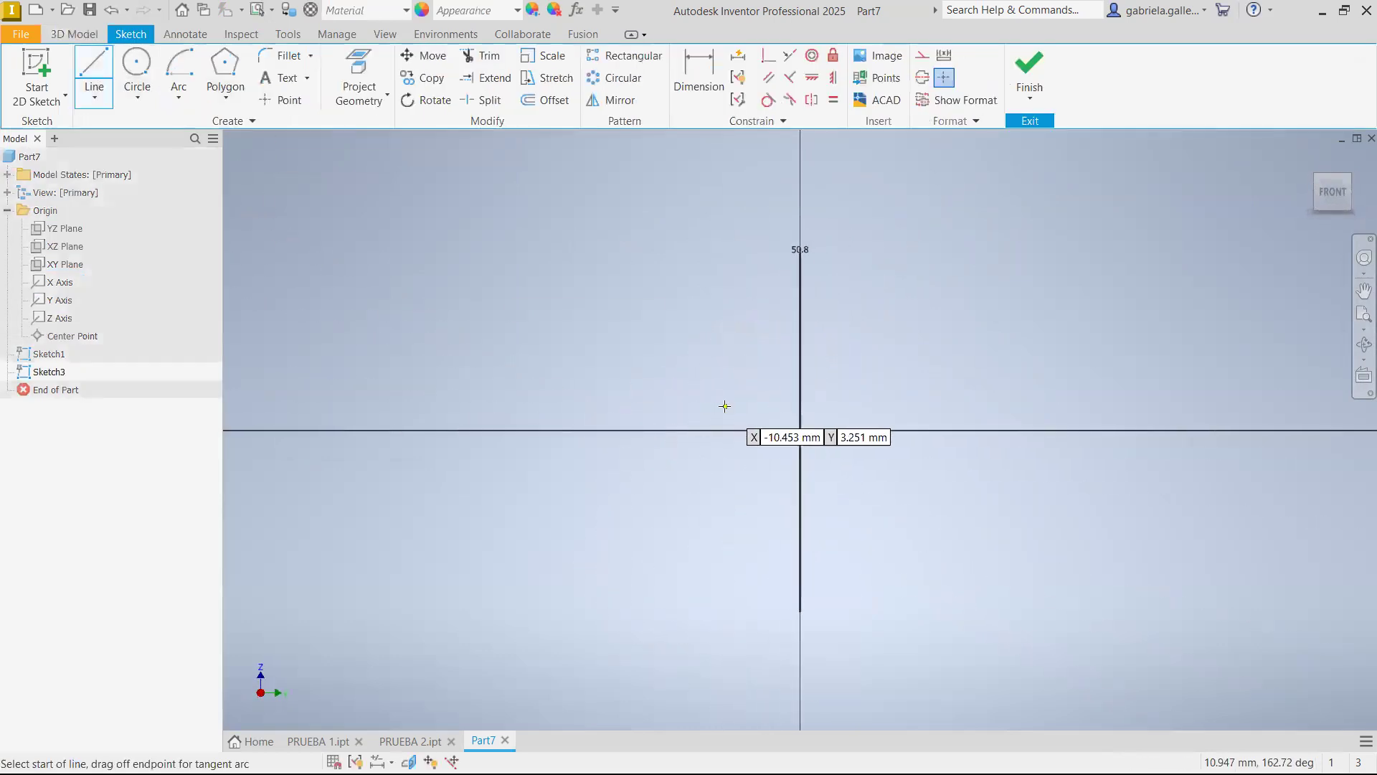
left_click(772, 351)
left_click(415, 386)
key("Escape")
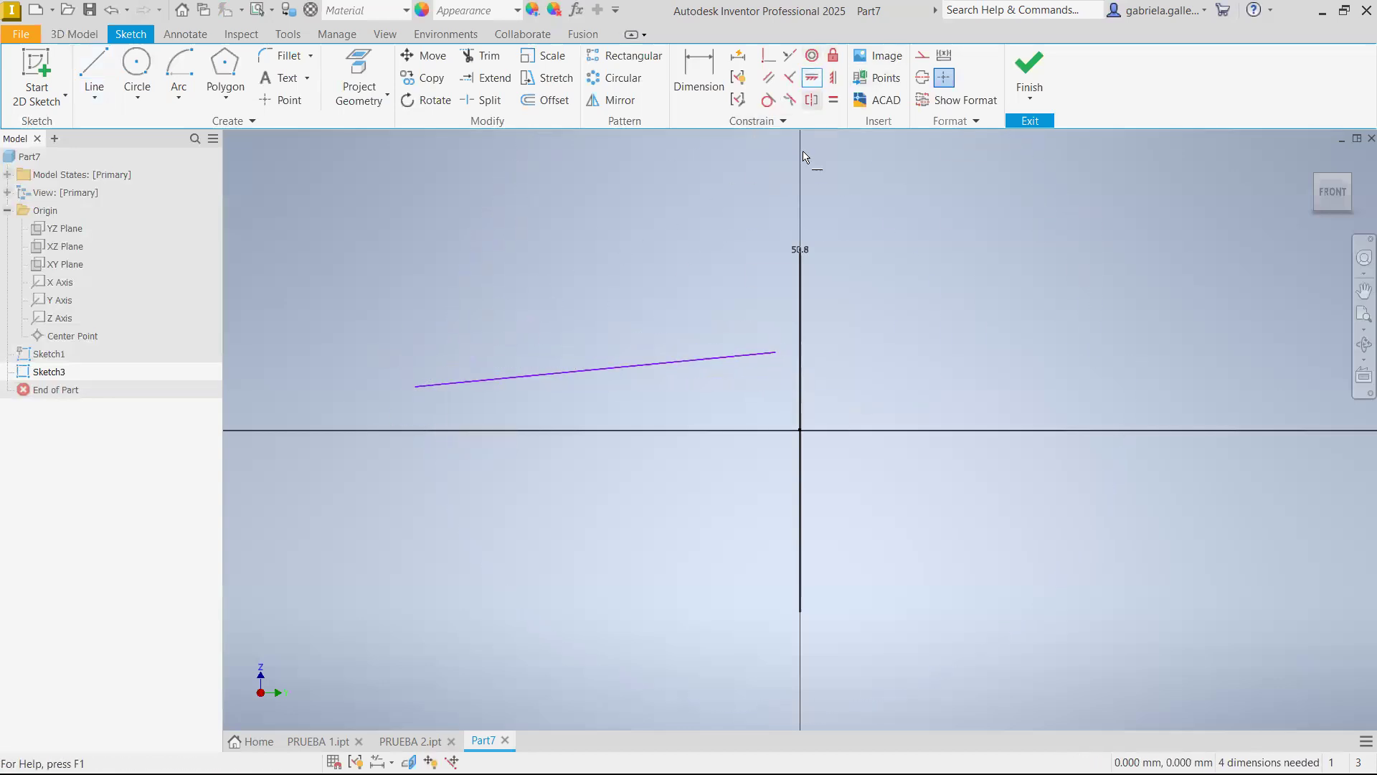
left_click(811, 77)
left_click(729, 359)
key("Escape")
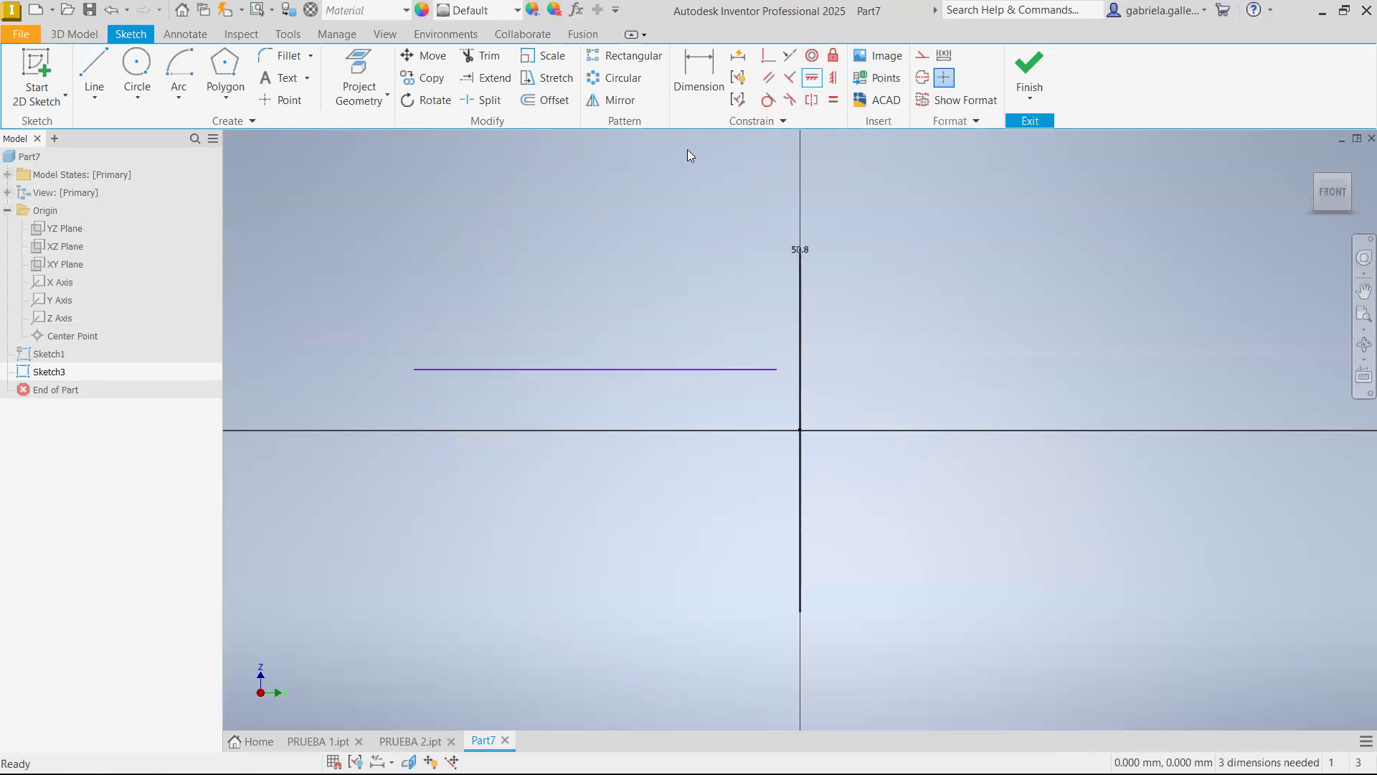
Make the horizontal line's inner endpoint coincident with the sketch origin
left_click(767, 63)
left_click(777, 370)
left_click(800, 431)
key("Escape")
Dimension the horizontal line's length as 50 mm and finish the sketch
left_click(700, 76)
left_click(630, 430)
left_click(629, 327)
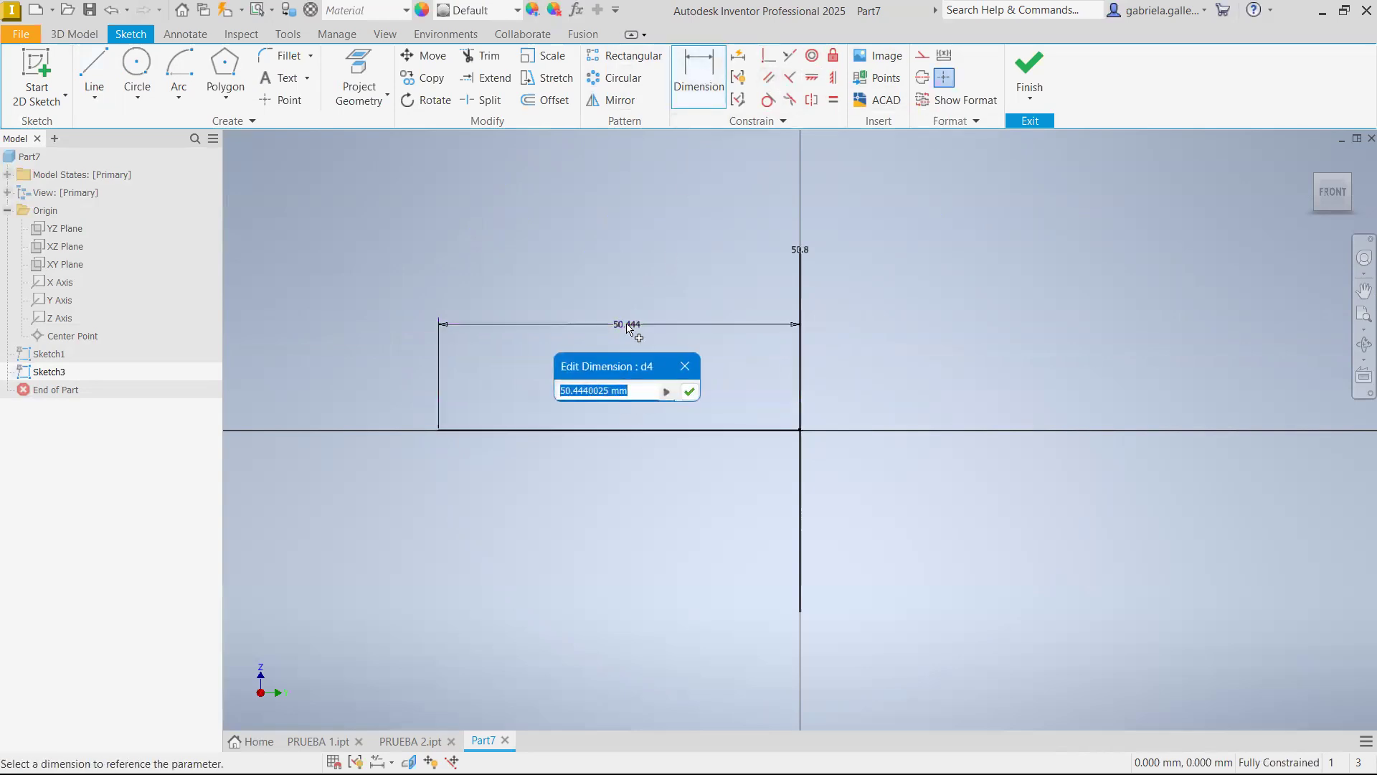
type("5")
key("Return")
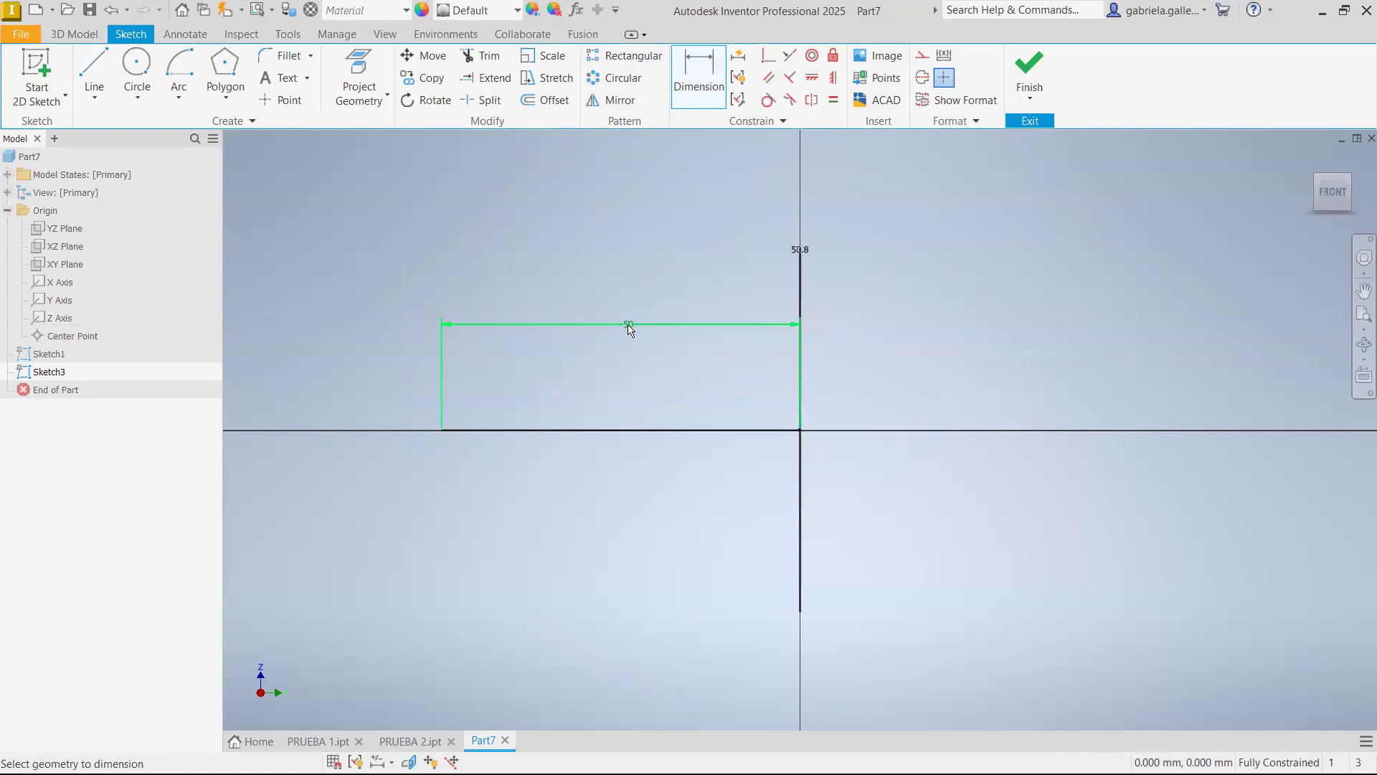
left_click(1029, 71)
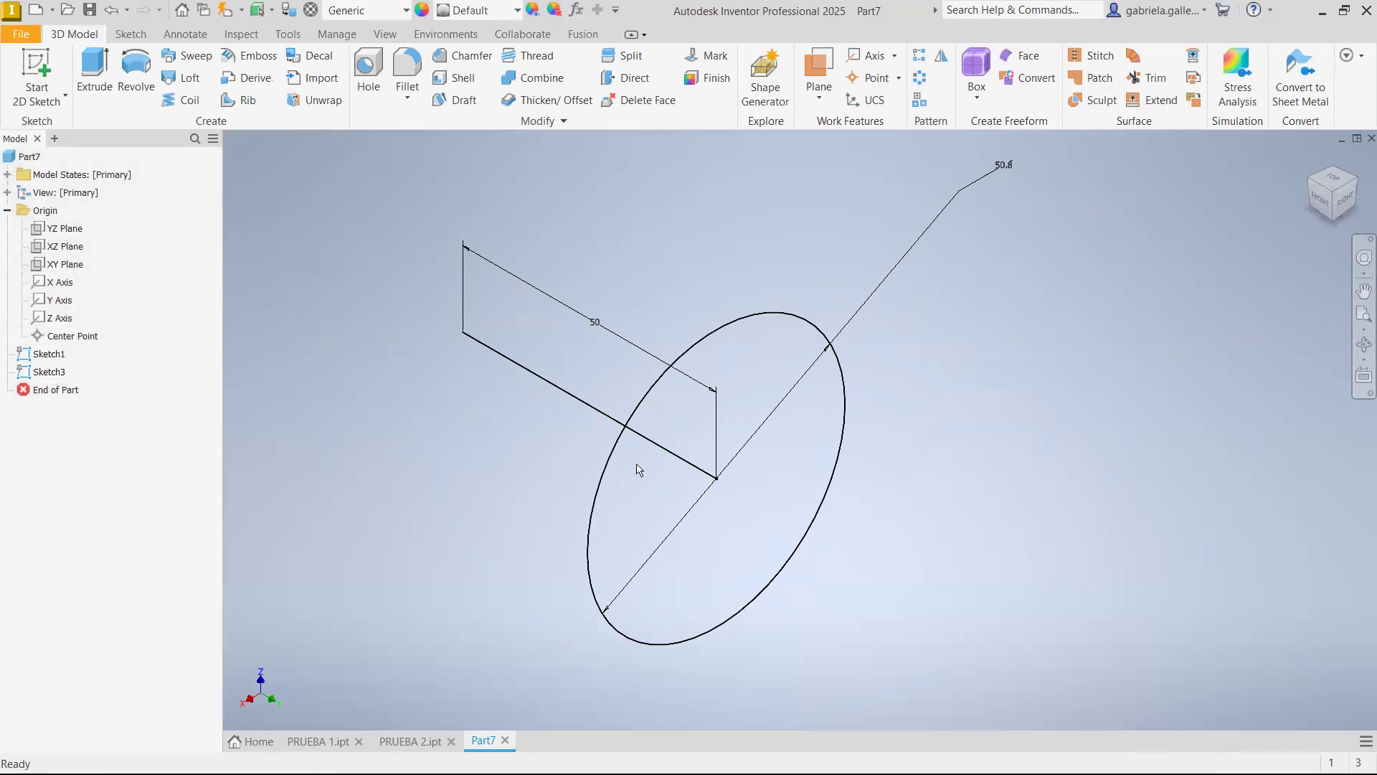
Sweep the circle profile along the 50 mm straight line into a solid cylinder
left_click(204, 56)
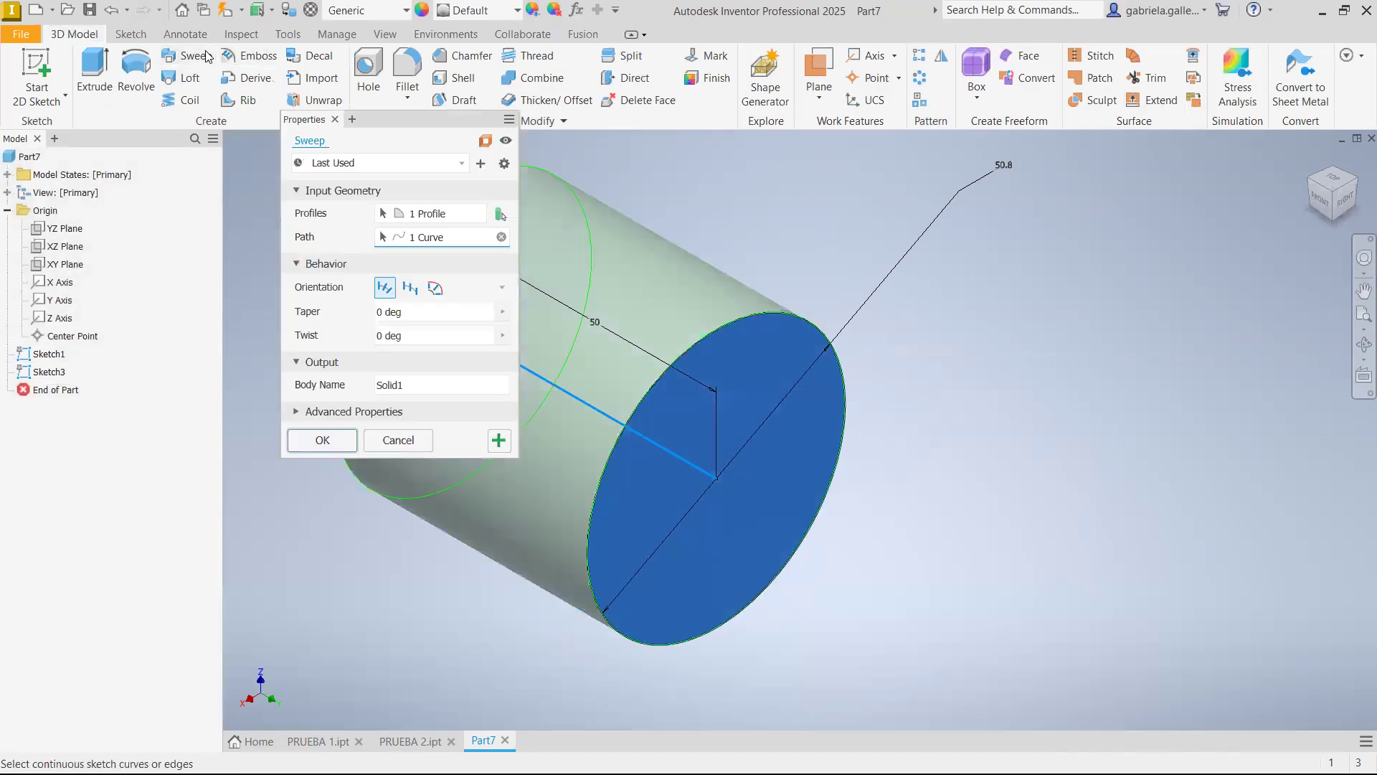
middle_click_drag(968, 318, 1132, 365)
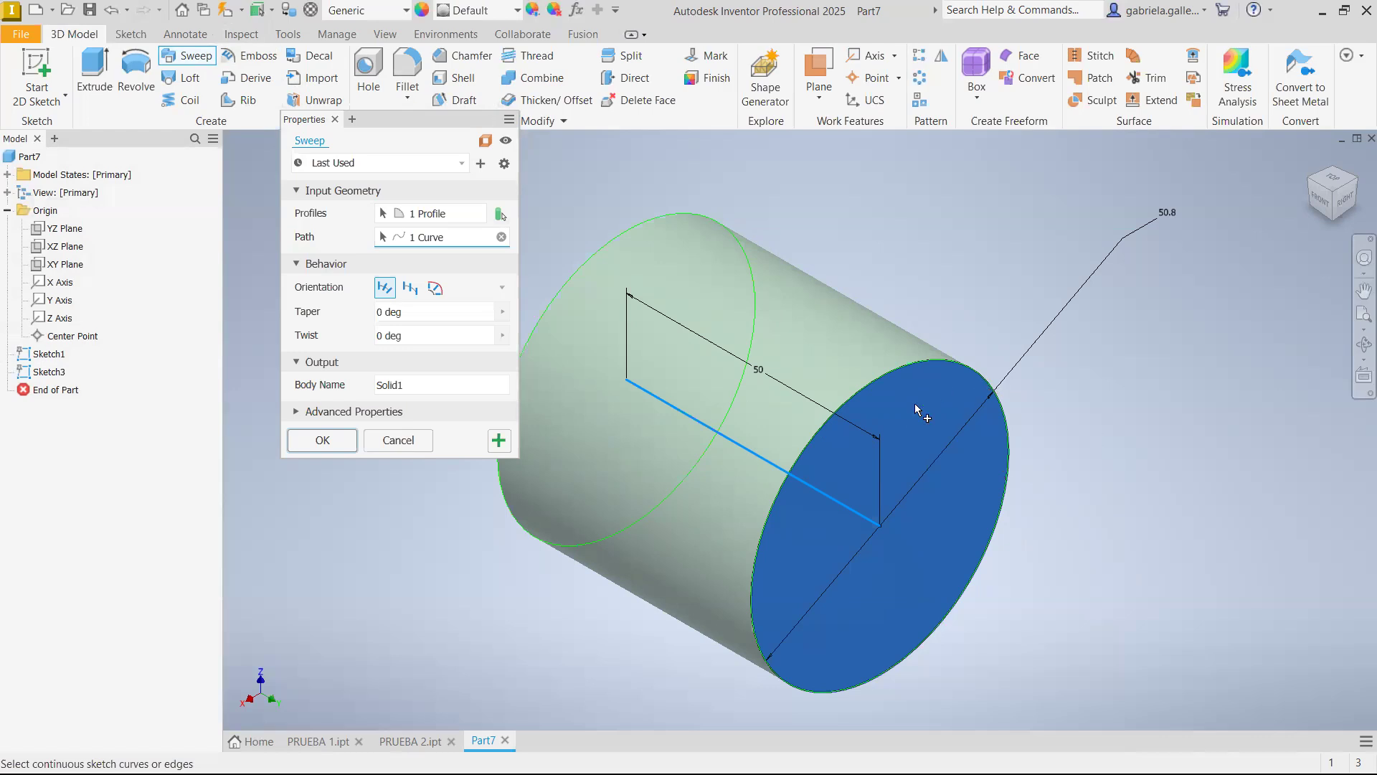
left_click(321, 440)
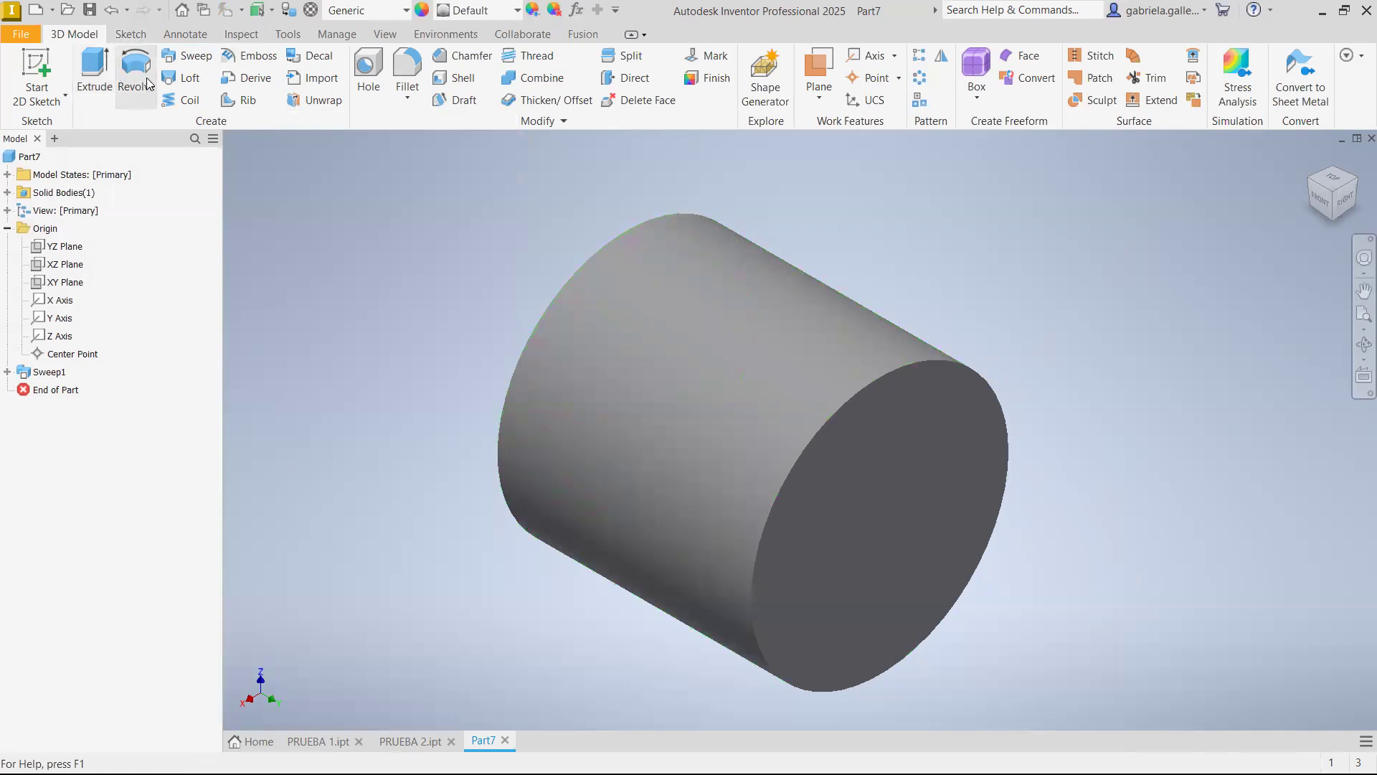
Save the part as PRUEBA 3 in the RGM-PRUEBA folder
left_click(89, 9)
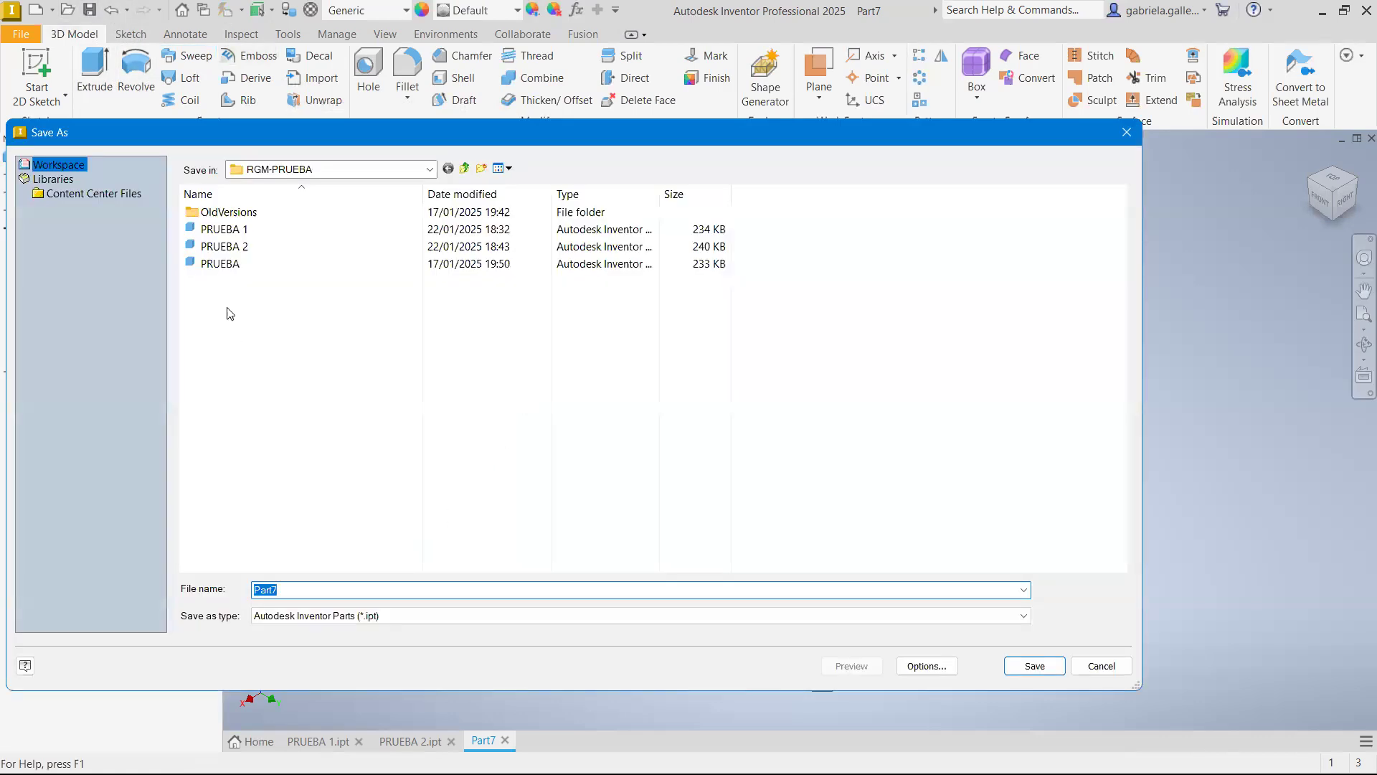
left_click(270, 246)
double_click(322, 585)
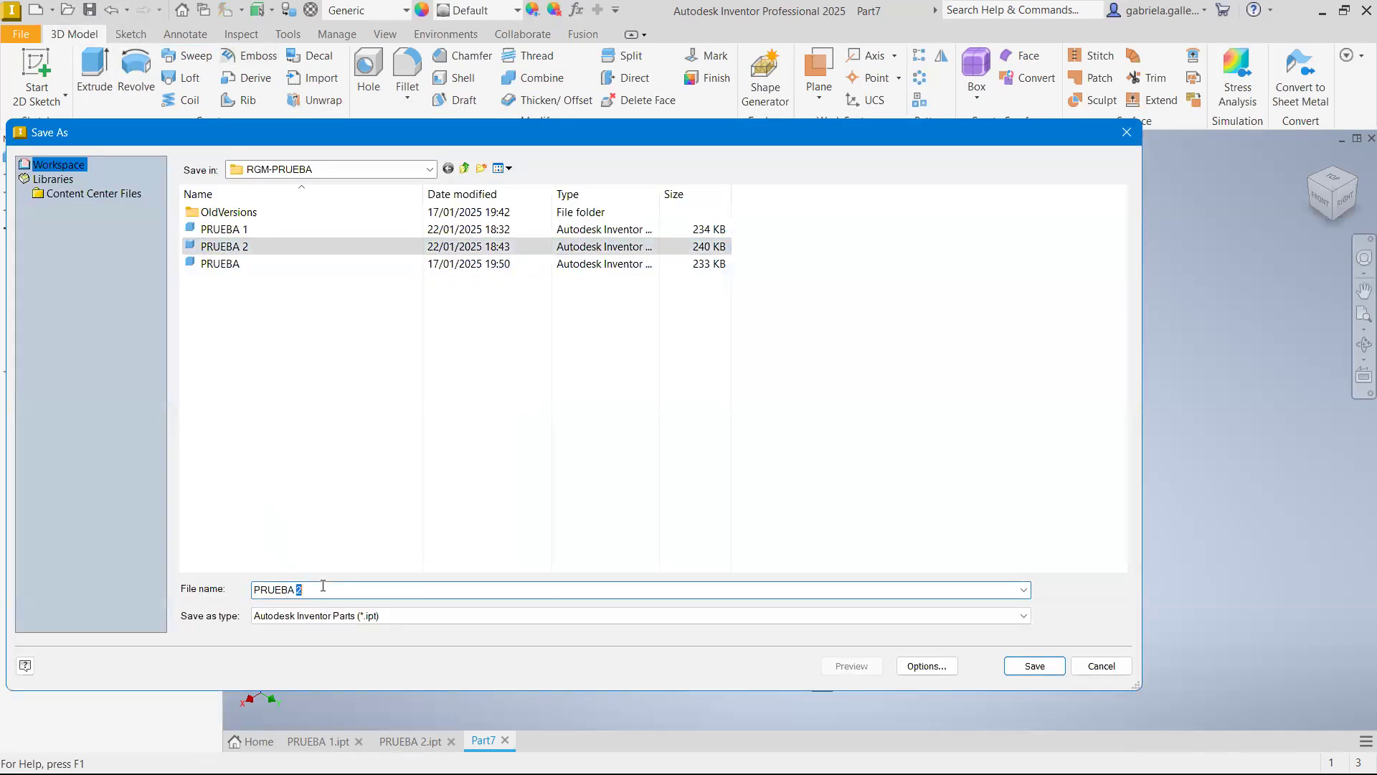
type("3")
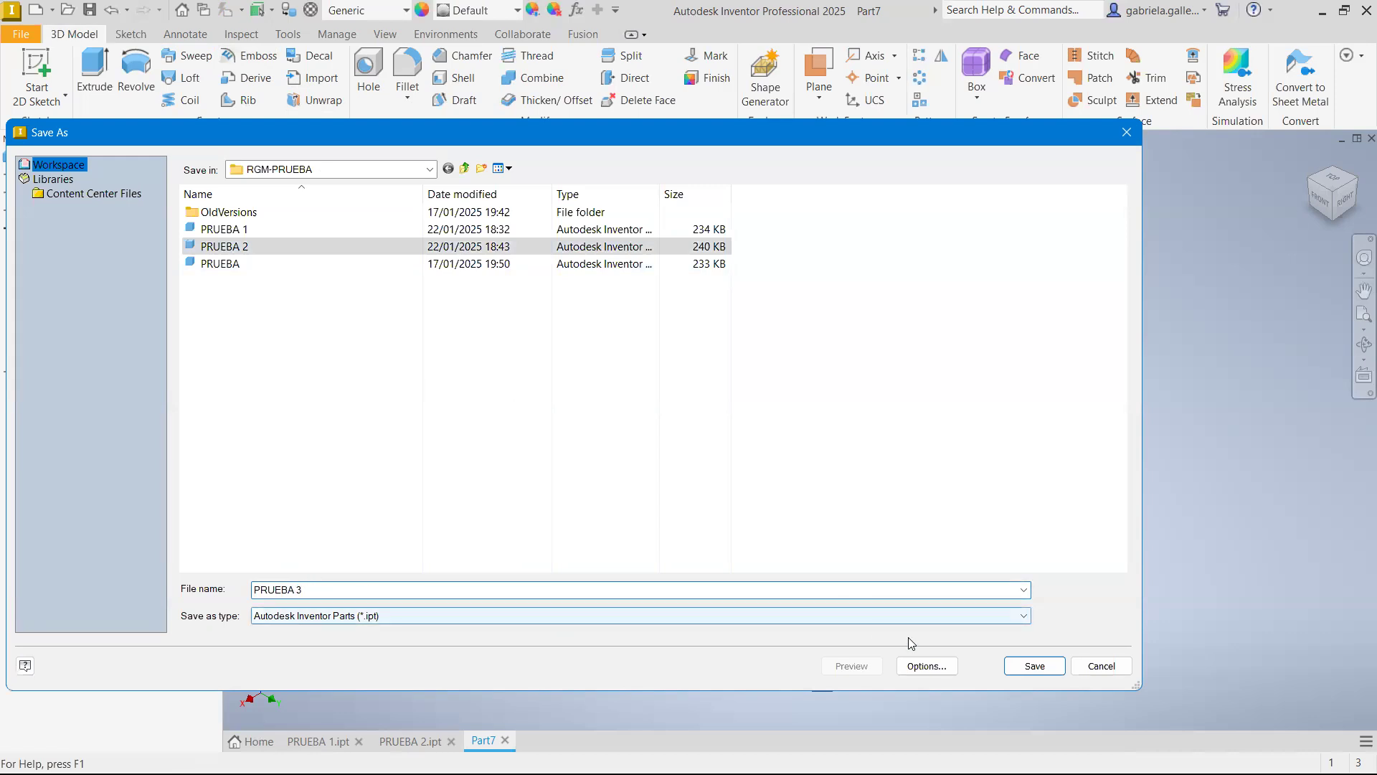
left_click(1035, 665)
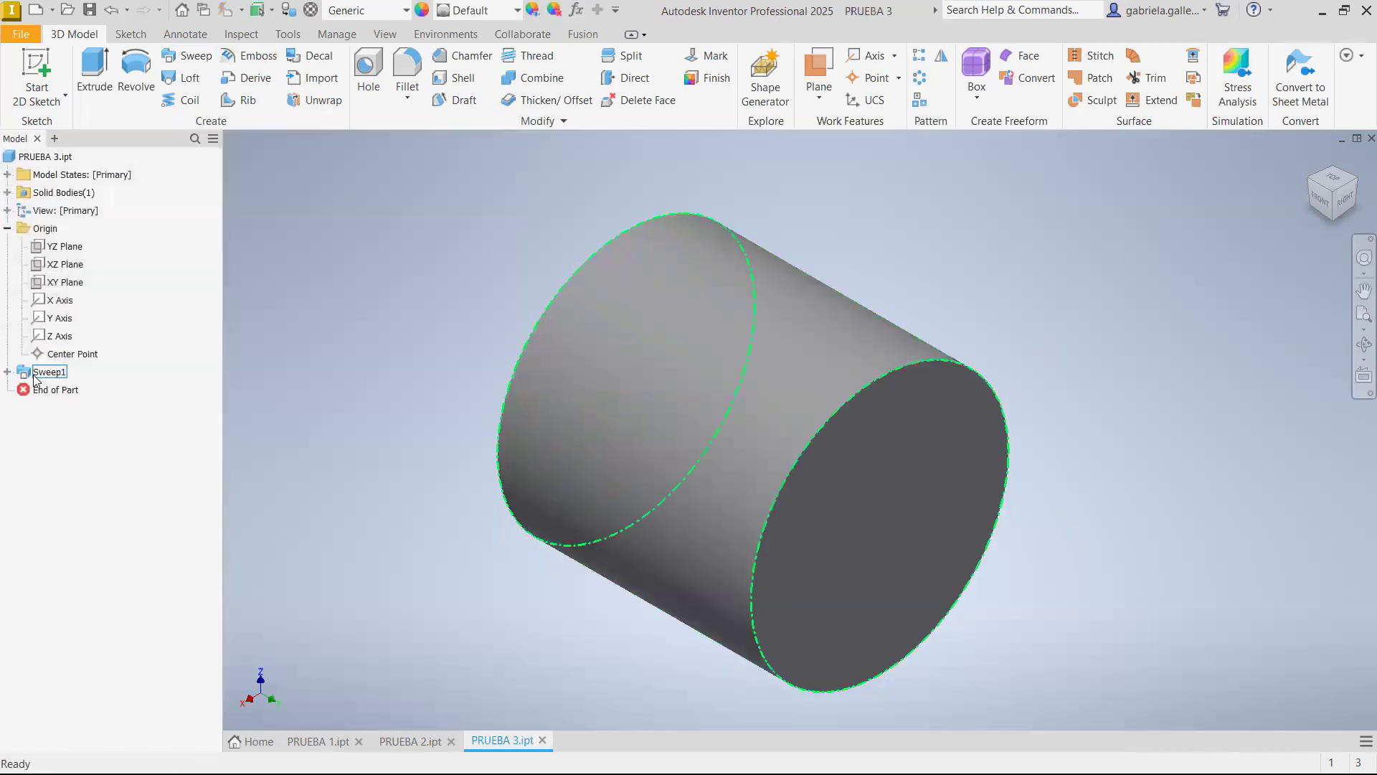
Reopen the sweep's path sketch to review the dimensioned line, and finish the sketch without changes
left_click(7, 371)
left_click(58, 410)
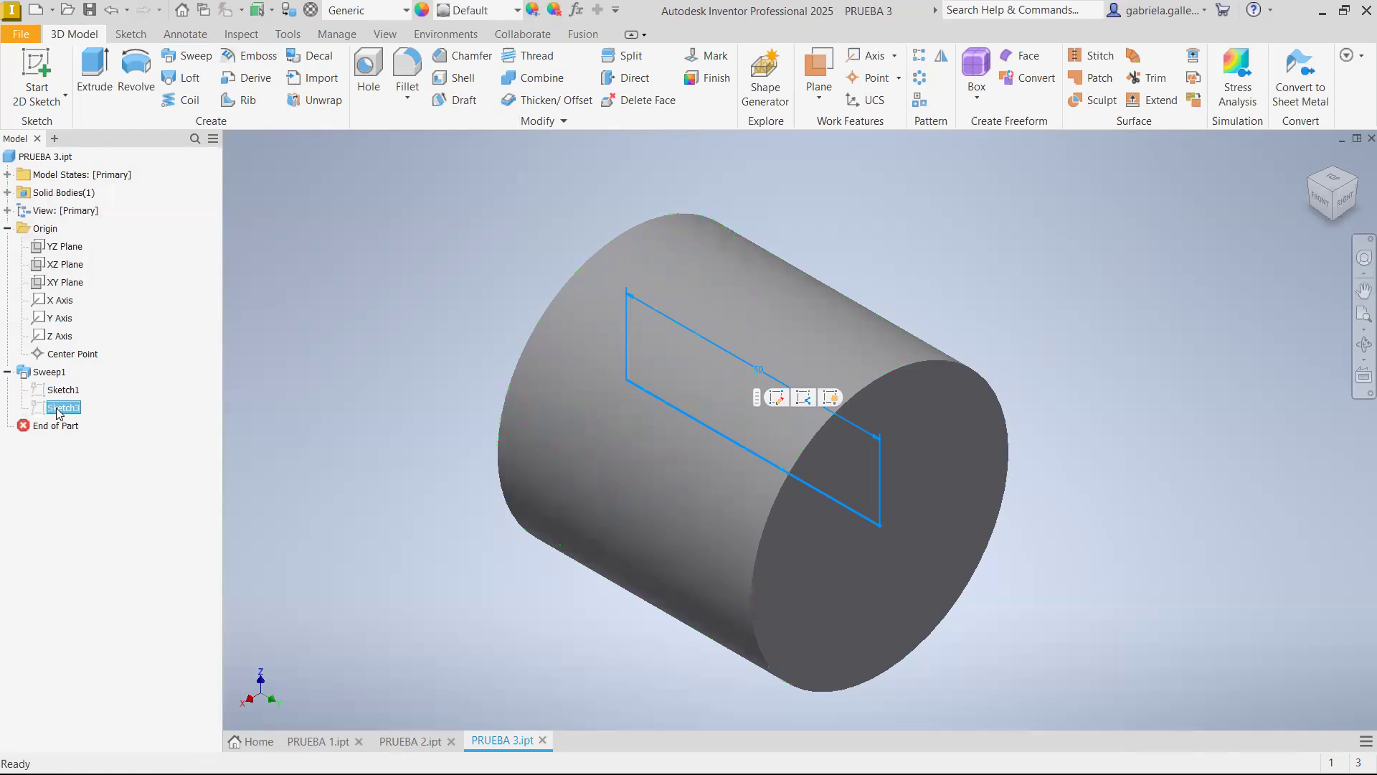
right_click(58, 411)
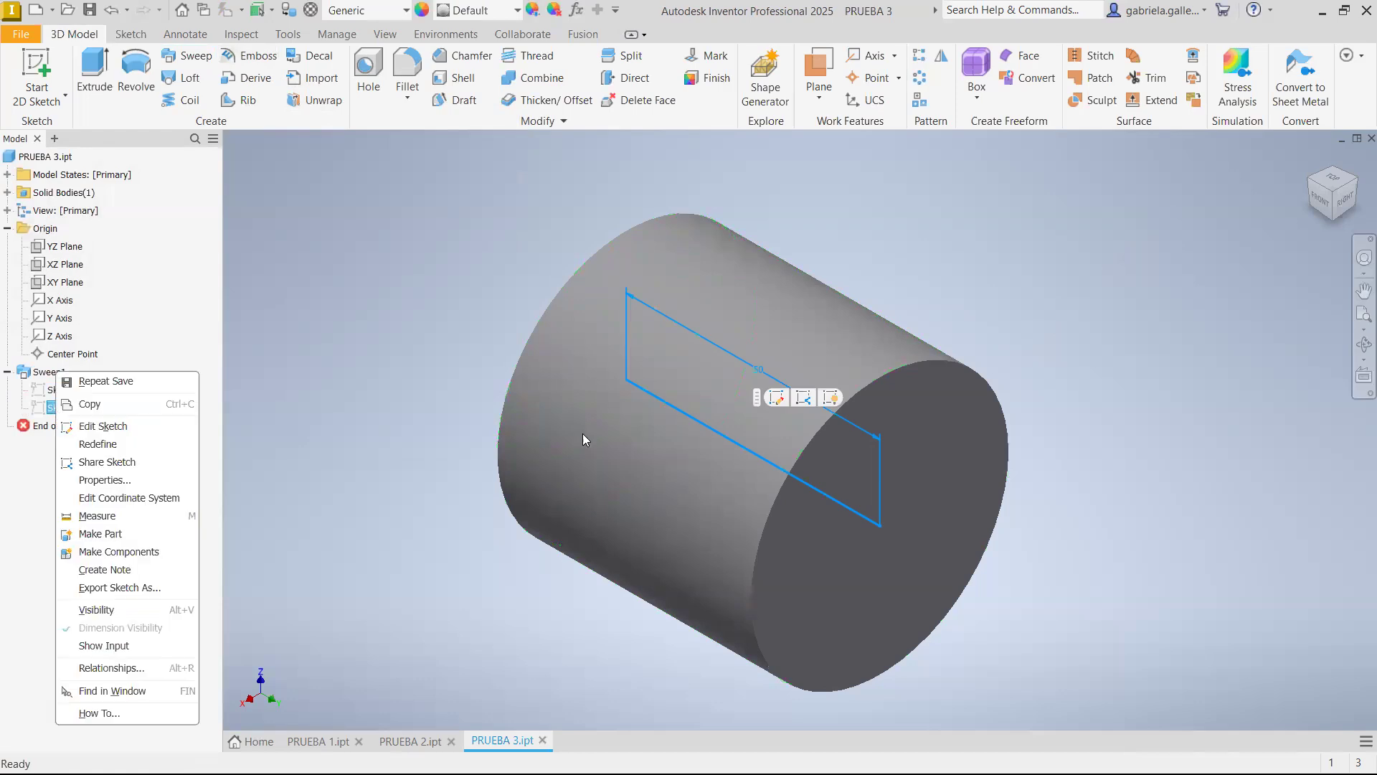
left_click(787, 400)
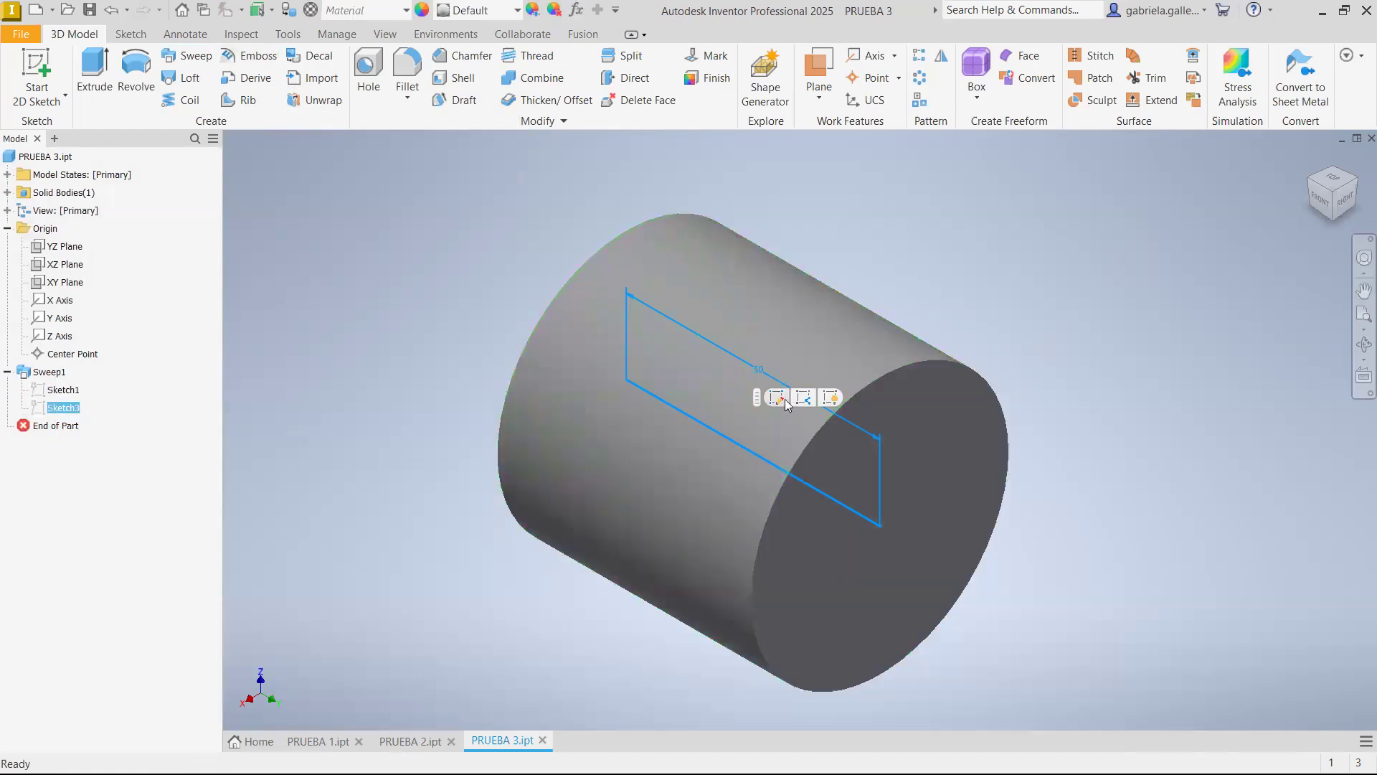
left_click(776, 397)
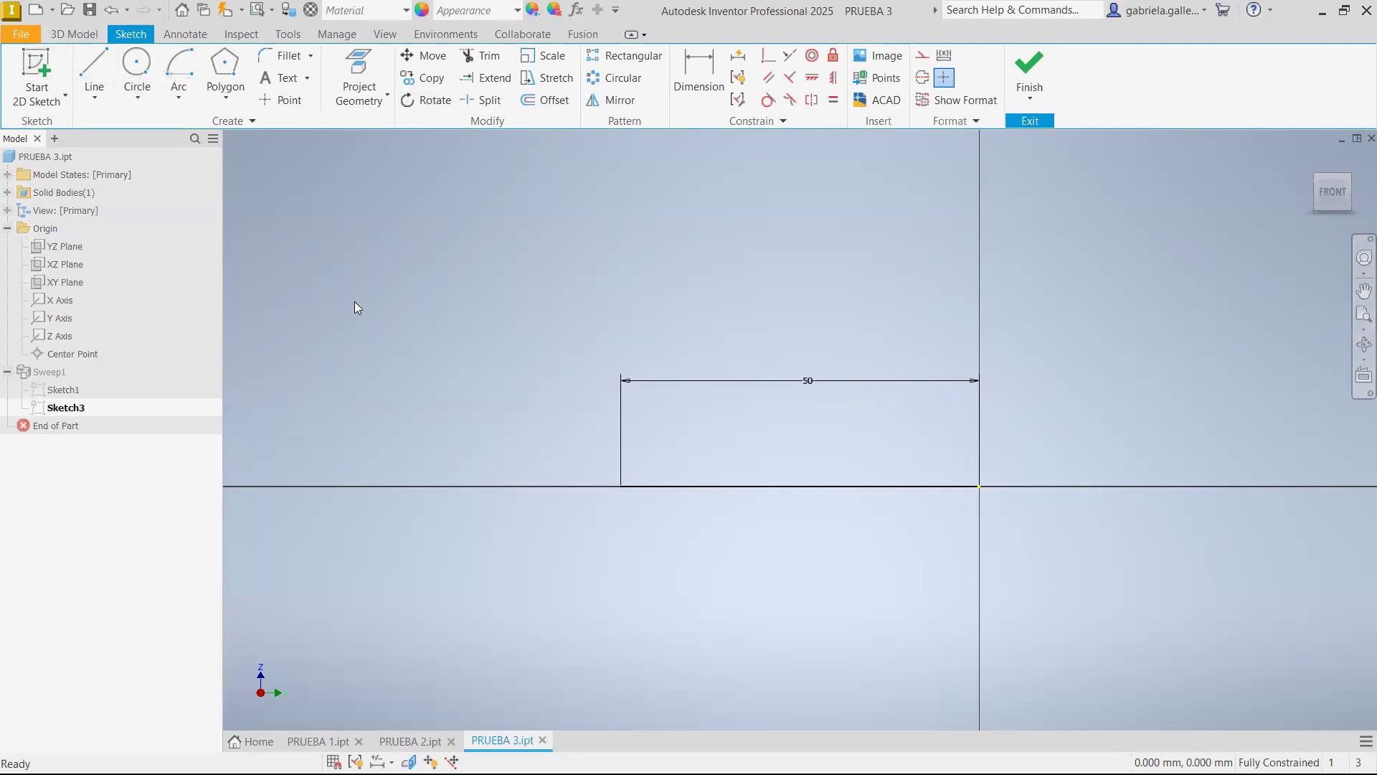
left_click(1029, 72)
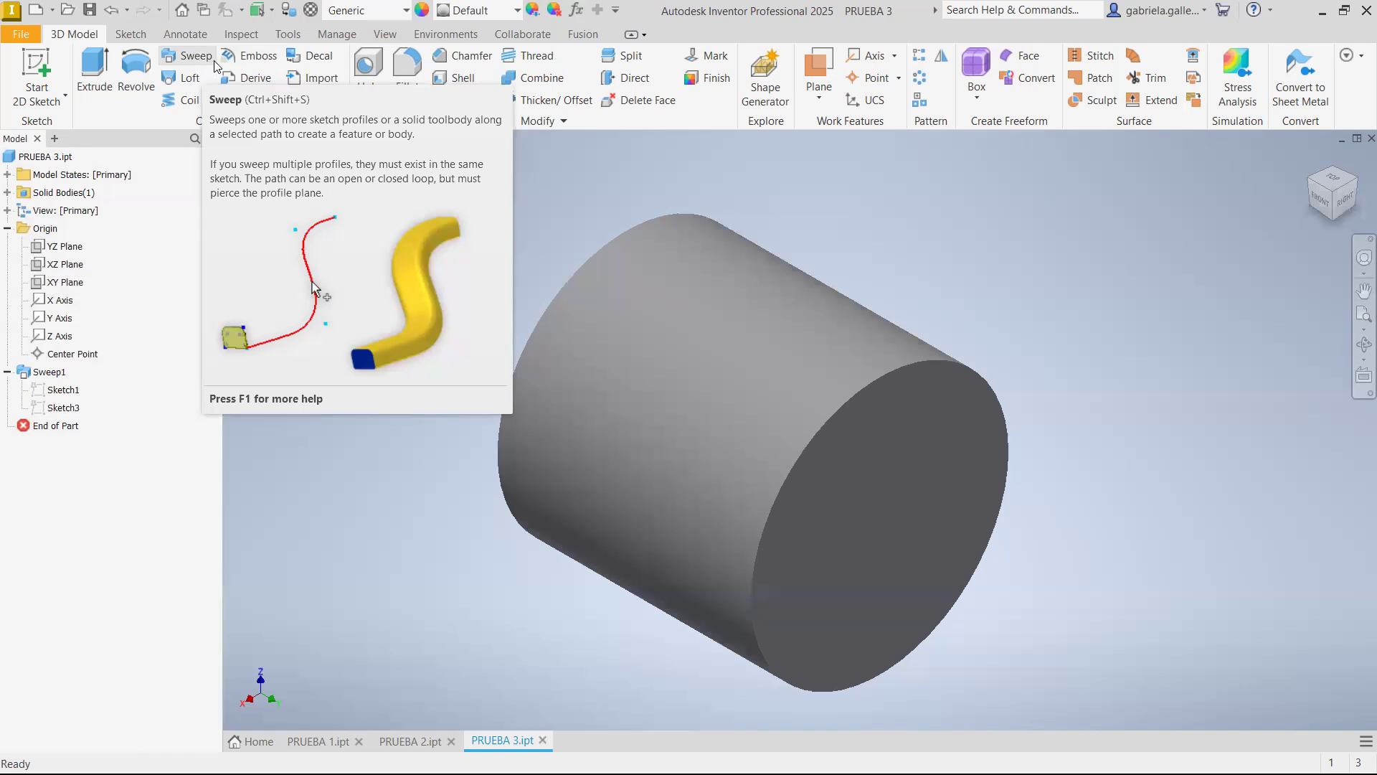
Create a new part from the PUCP (mm).ipt template and show it in the isometric home view
left_click(35, 10)
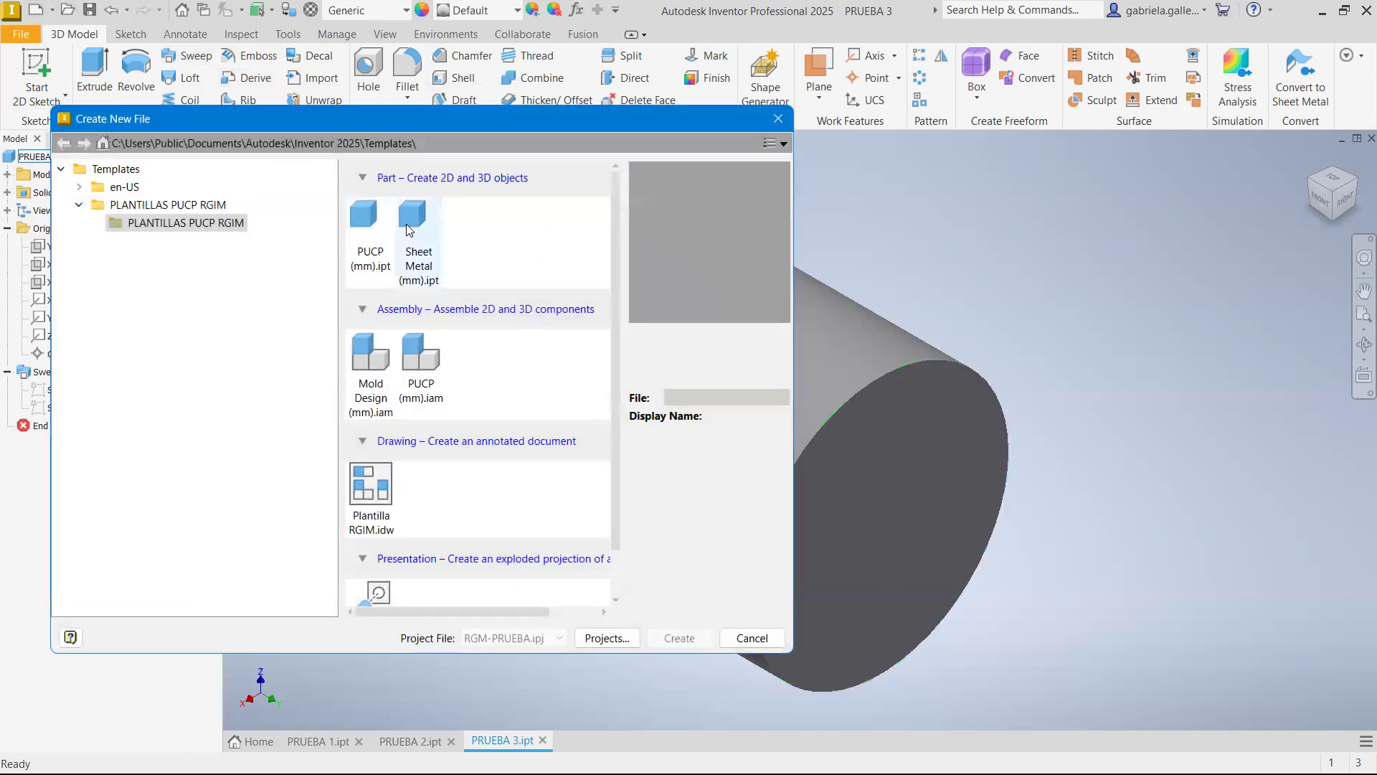
left_click(666, 637)
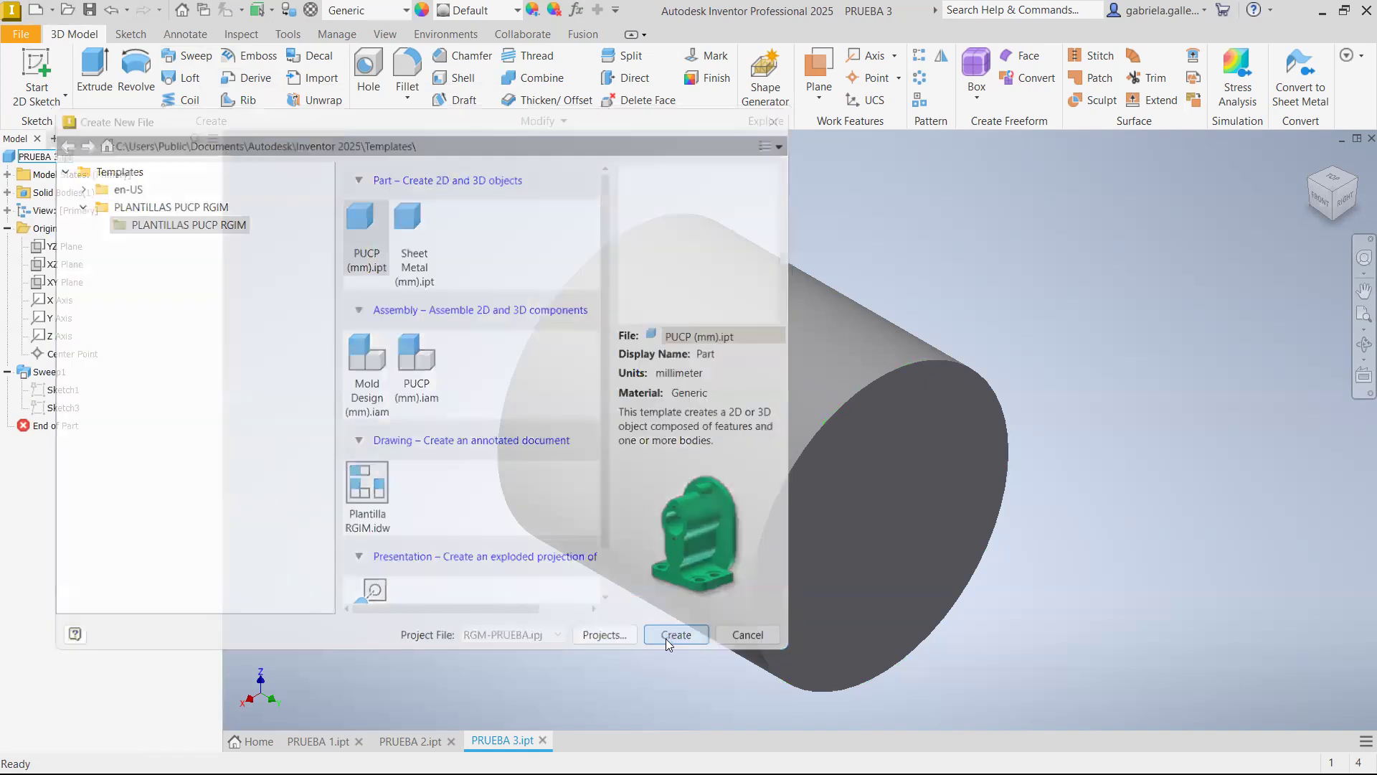
left_click(649, 477)
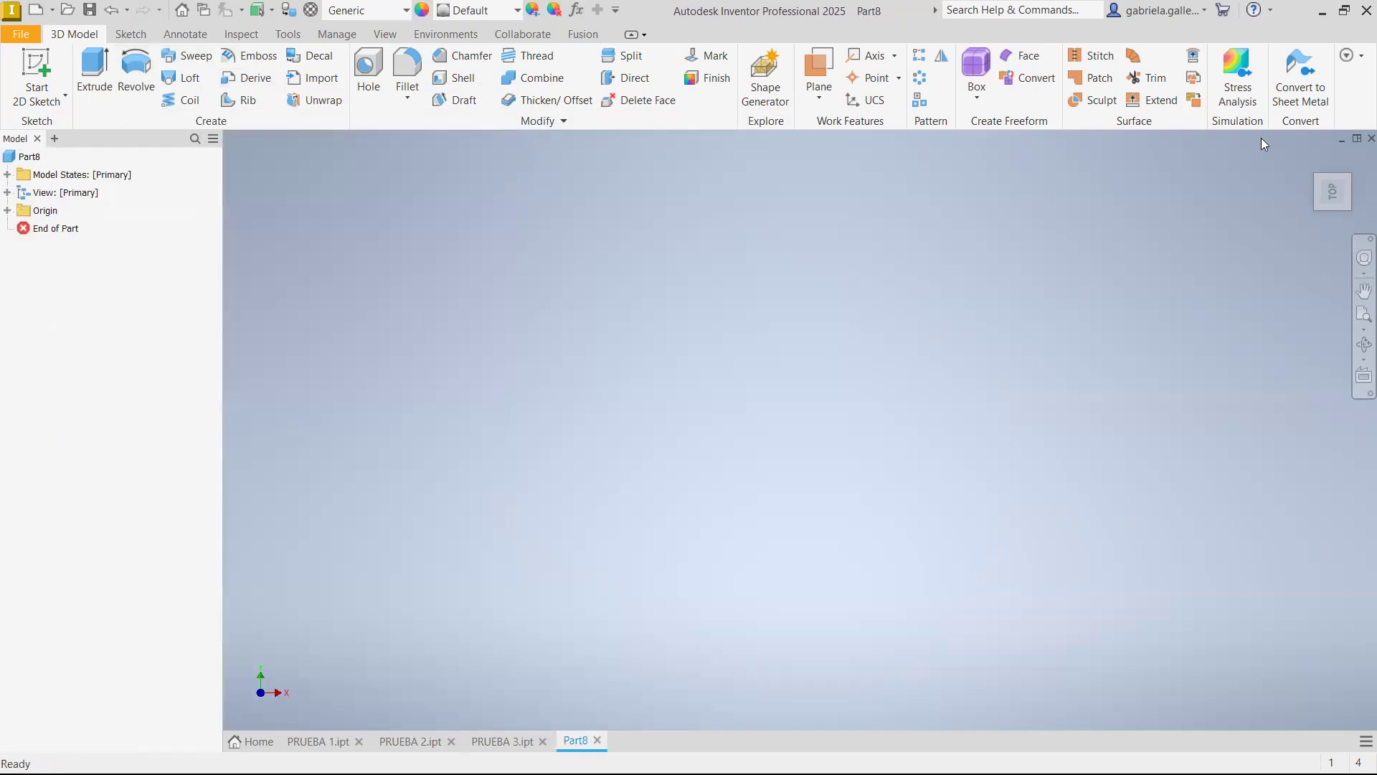
left_click(1311, 159)
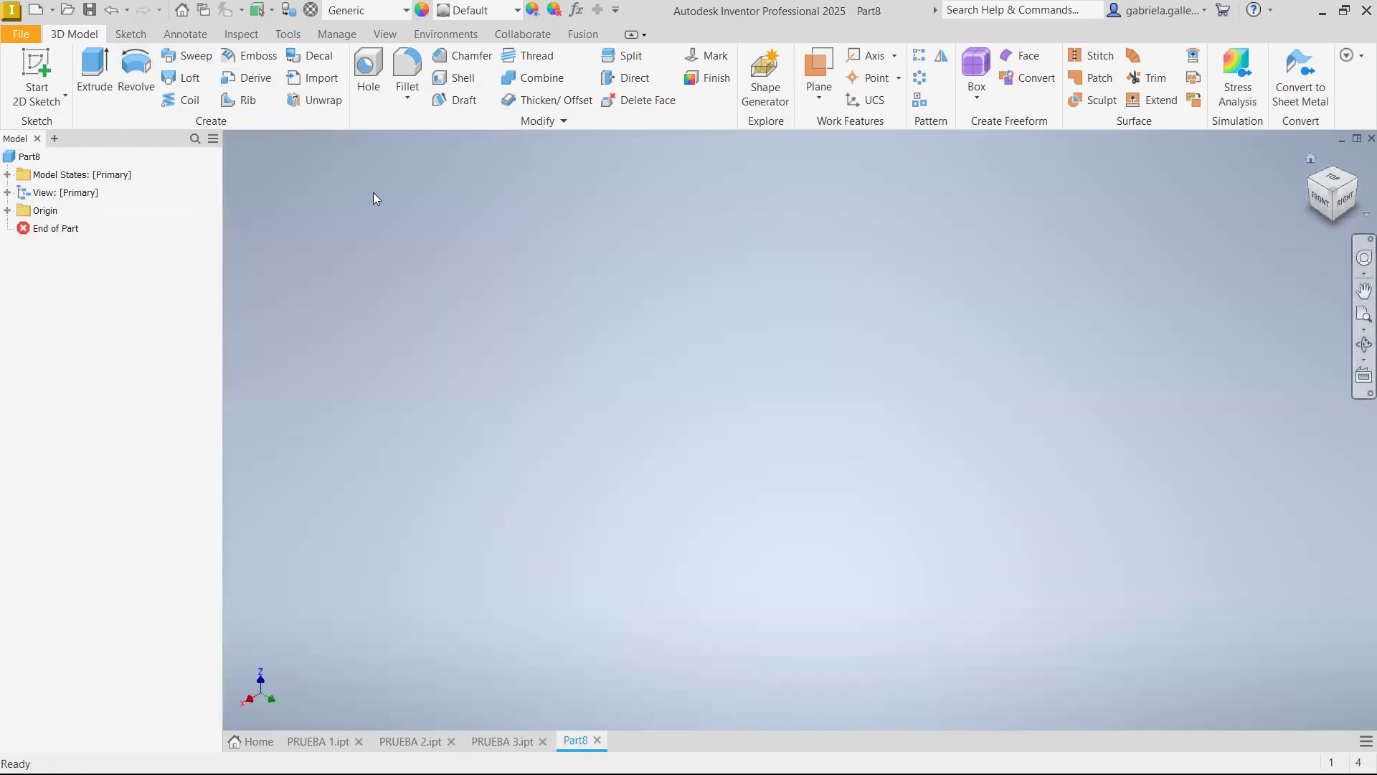
Start a sketch on the YZ plane and draw a circle about 21.8 mm in diameter away from the origin
left_click(7, 211)
left_click(66, 229)
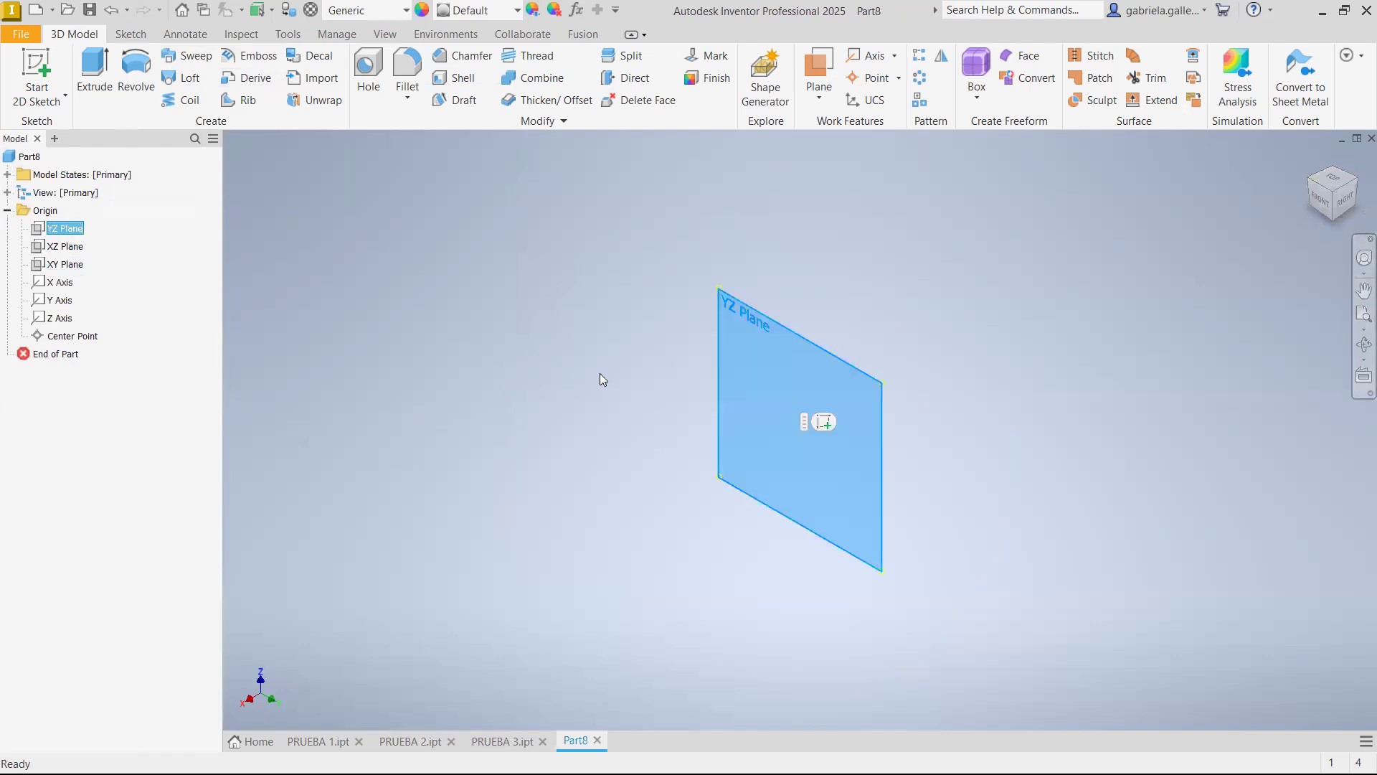
left_click(835, 423)
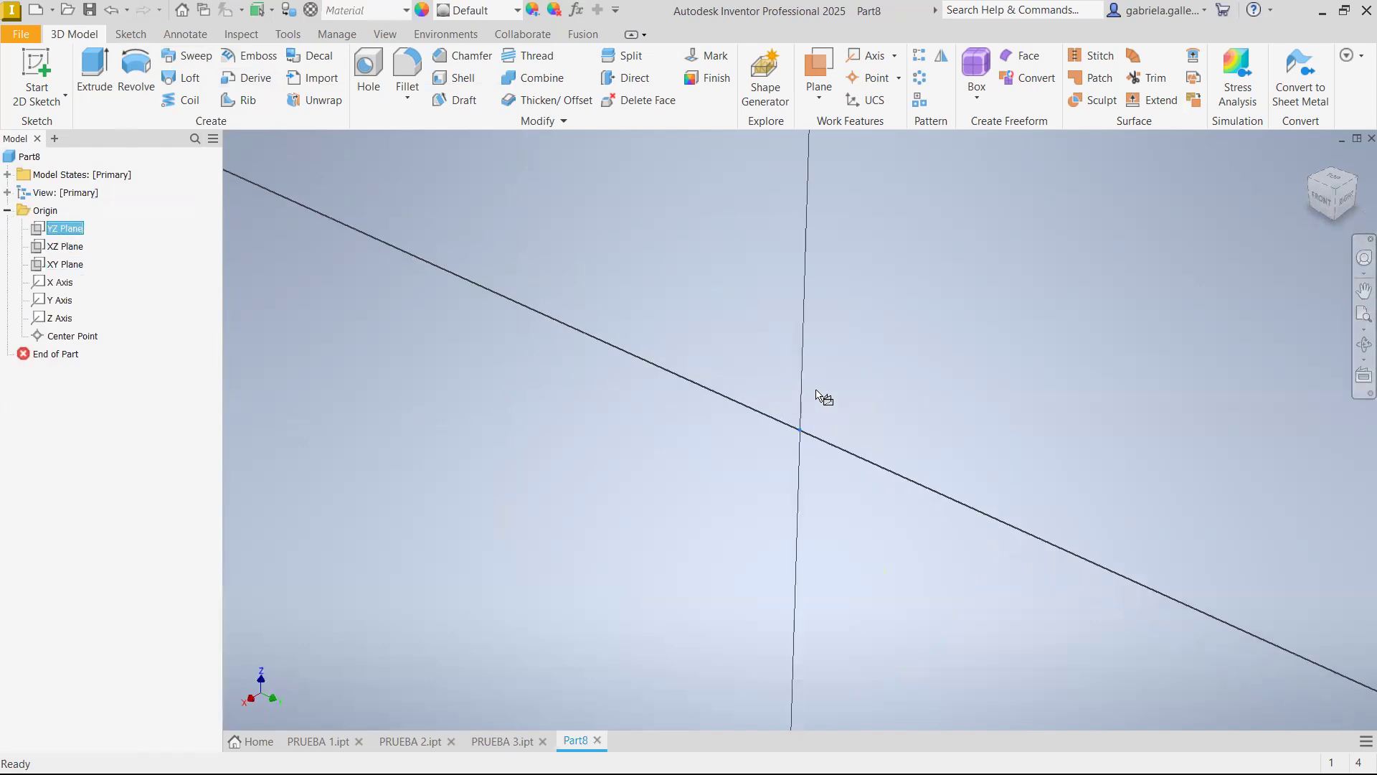
left_click(136, 72)
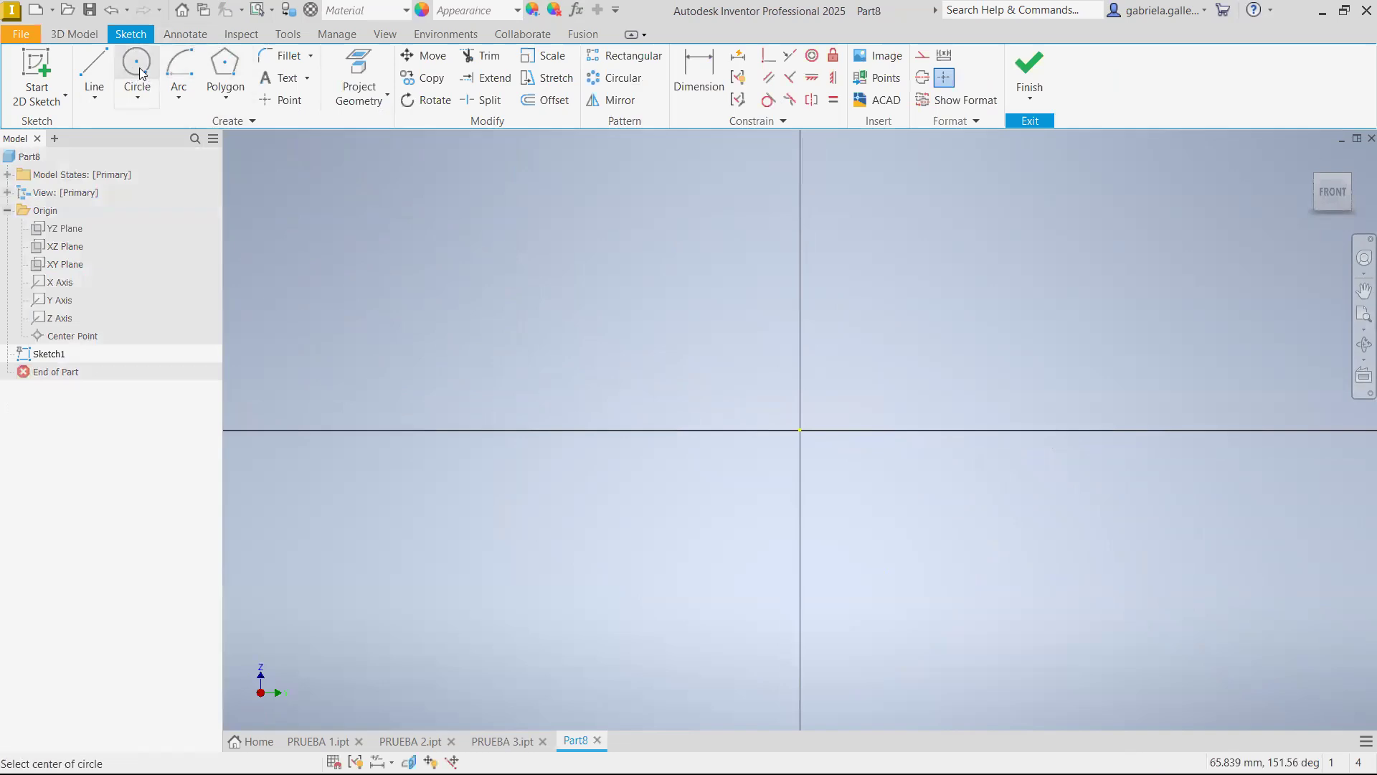
left_click(500, 475)
left_click(501, 349)
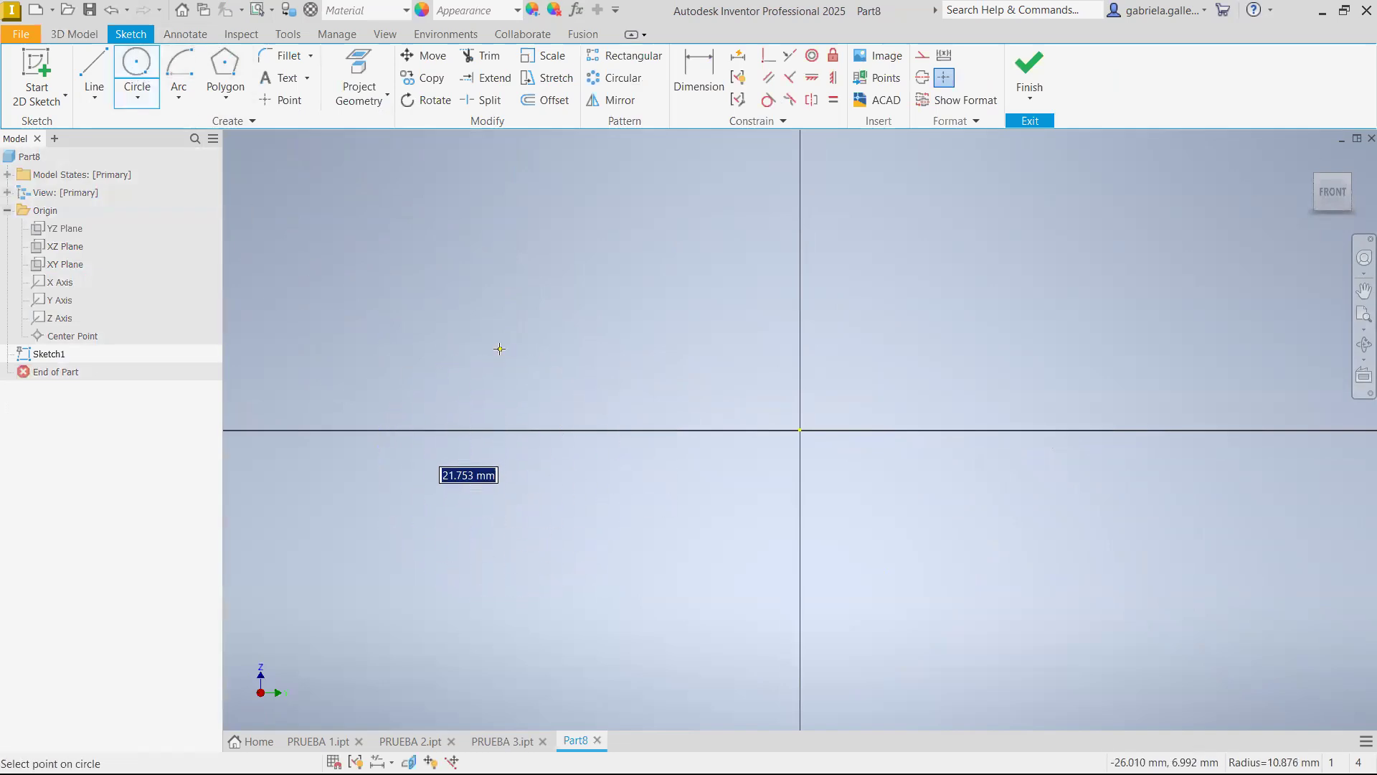
key("Escape")
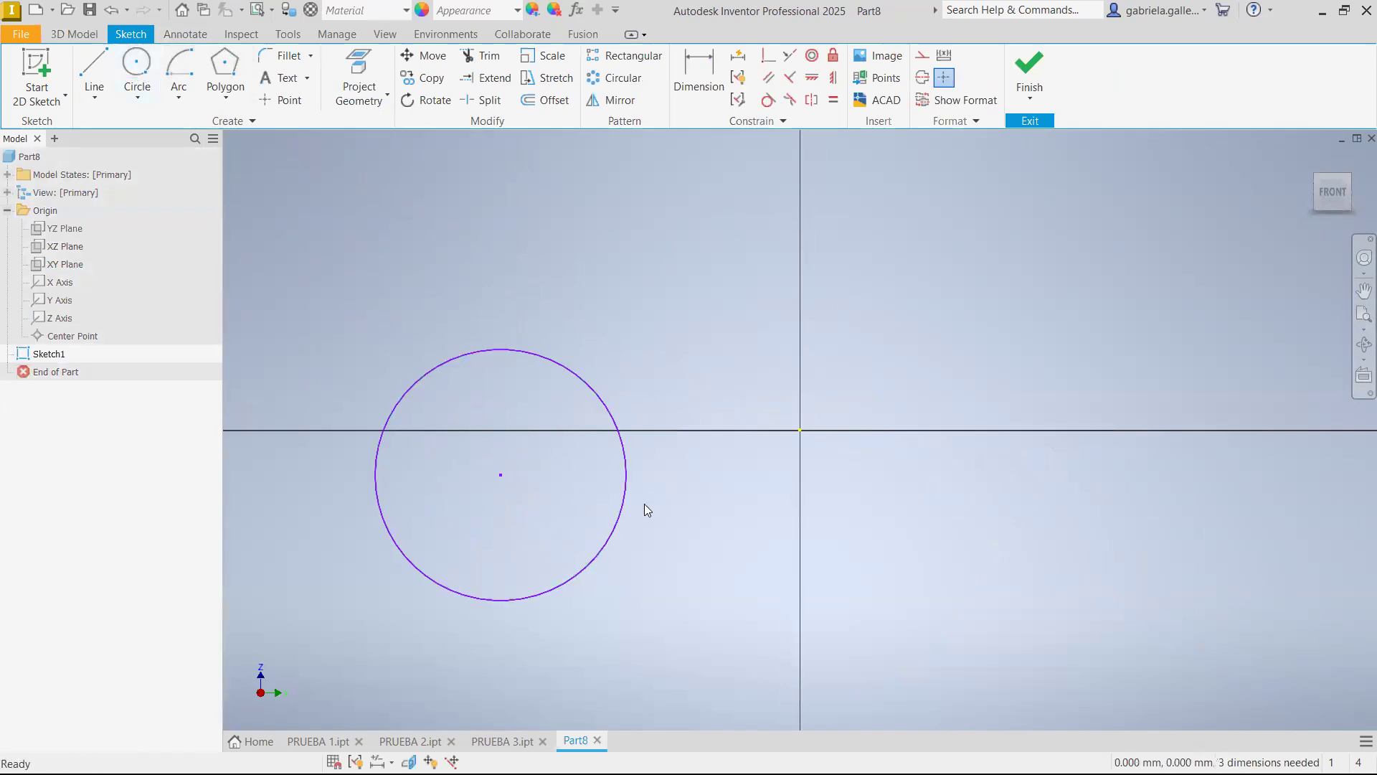
Make the circle's centre coincident with the sketch origin
left_click(768, 55)
left_click(500, 474)
left_click(799, 430)
Dimension the circle's diameter as 30 mm and finish the sketch
key("d")
left_click(718, 332)
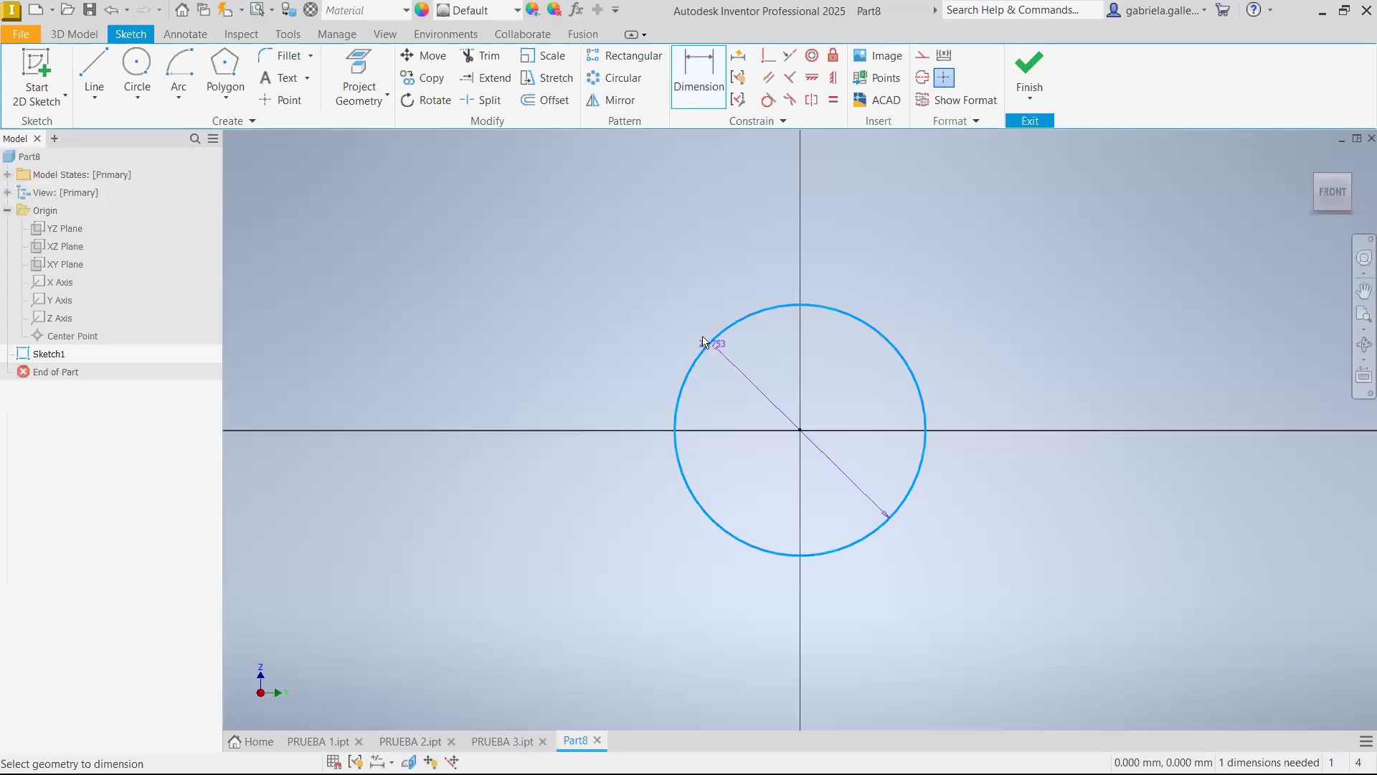
left_click(647, 323)
type("2")
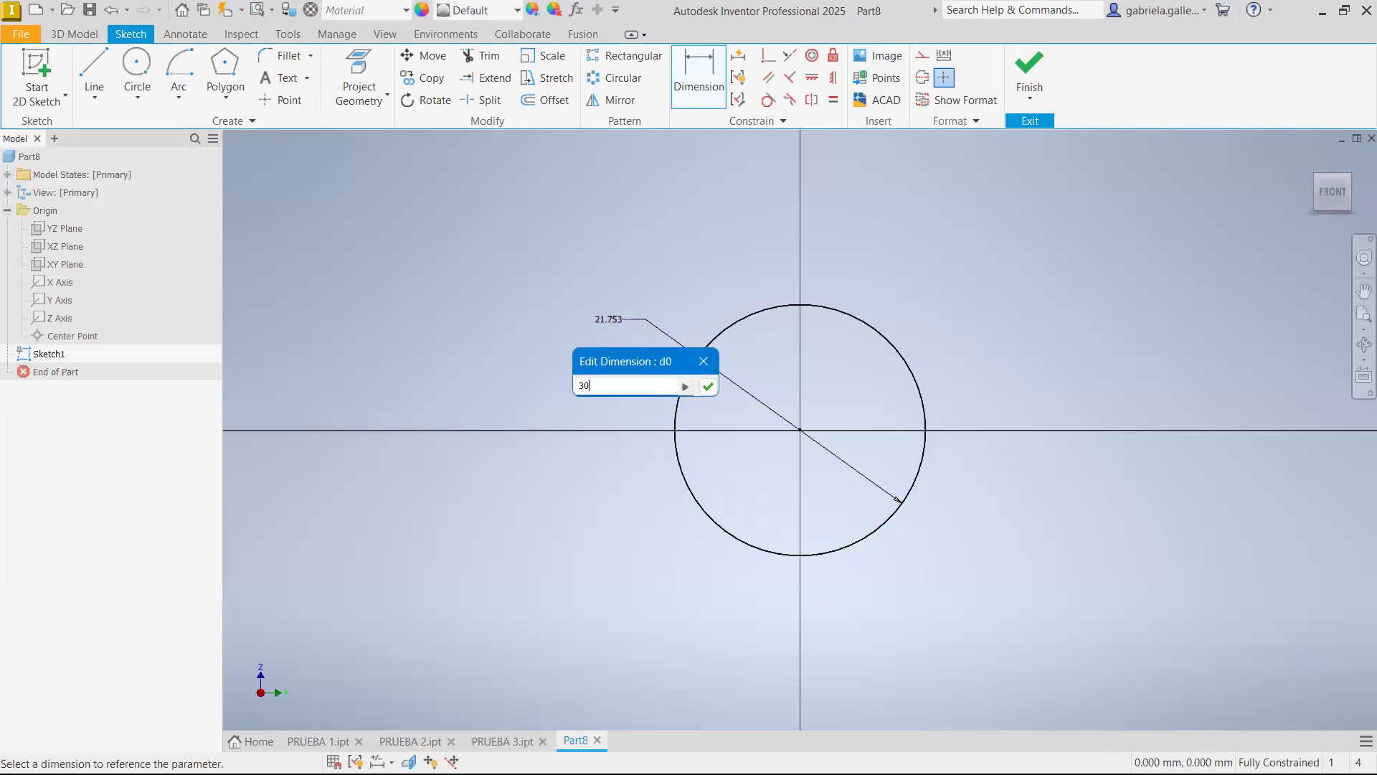
type("0")
key("Return")
left_click(1029, 71)
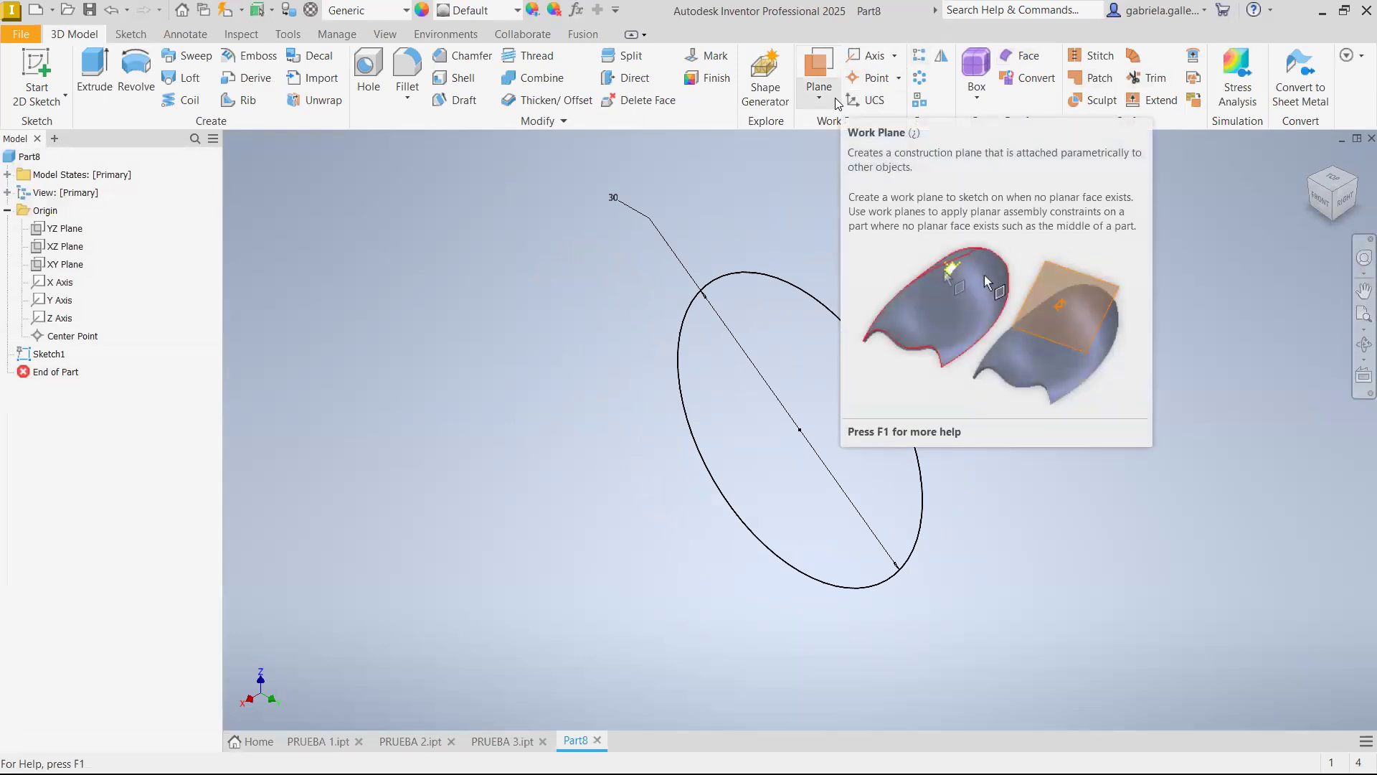
Create a work plane offset -50 mm from the YZ plane
left_click(835, 97)
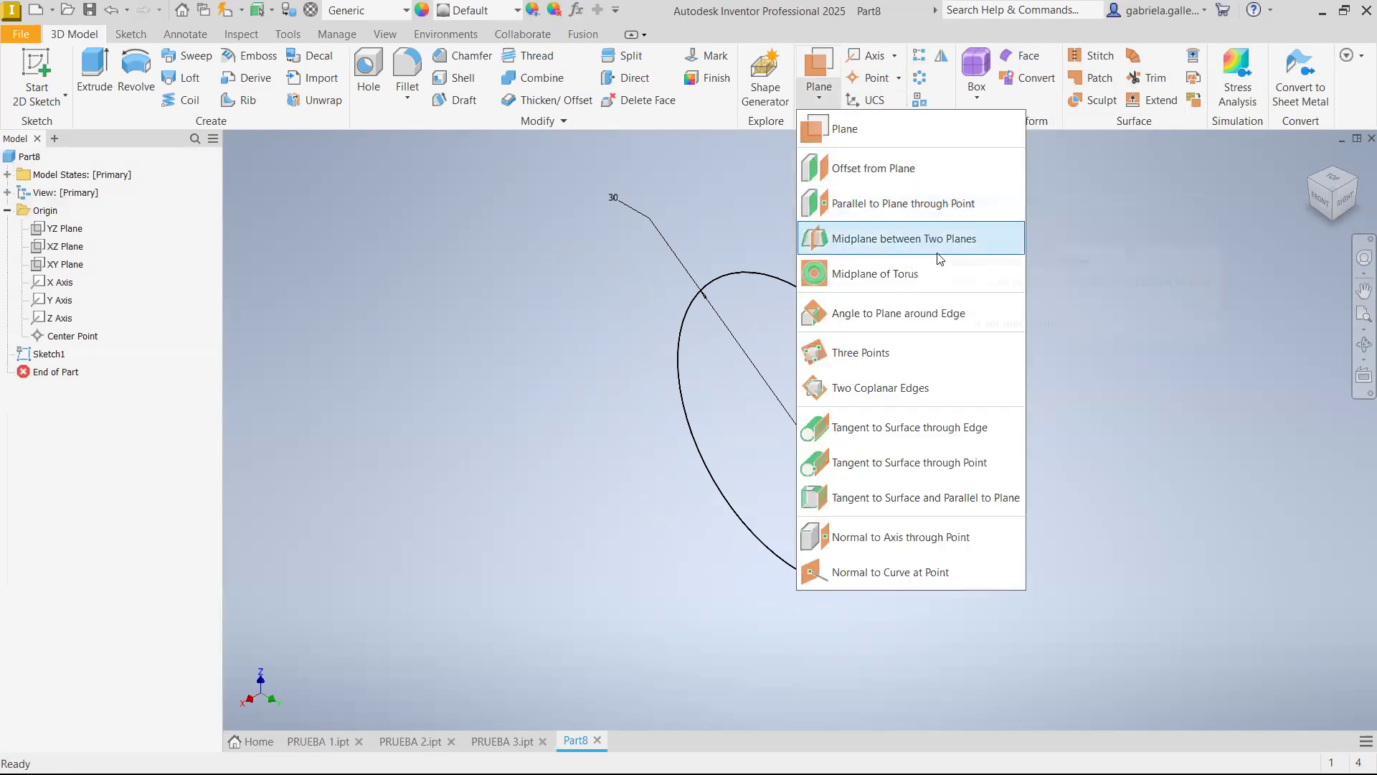
left_click(941, 169)
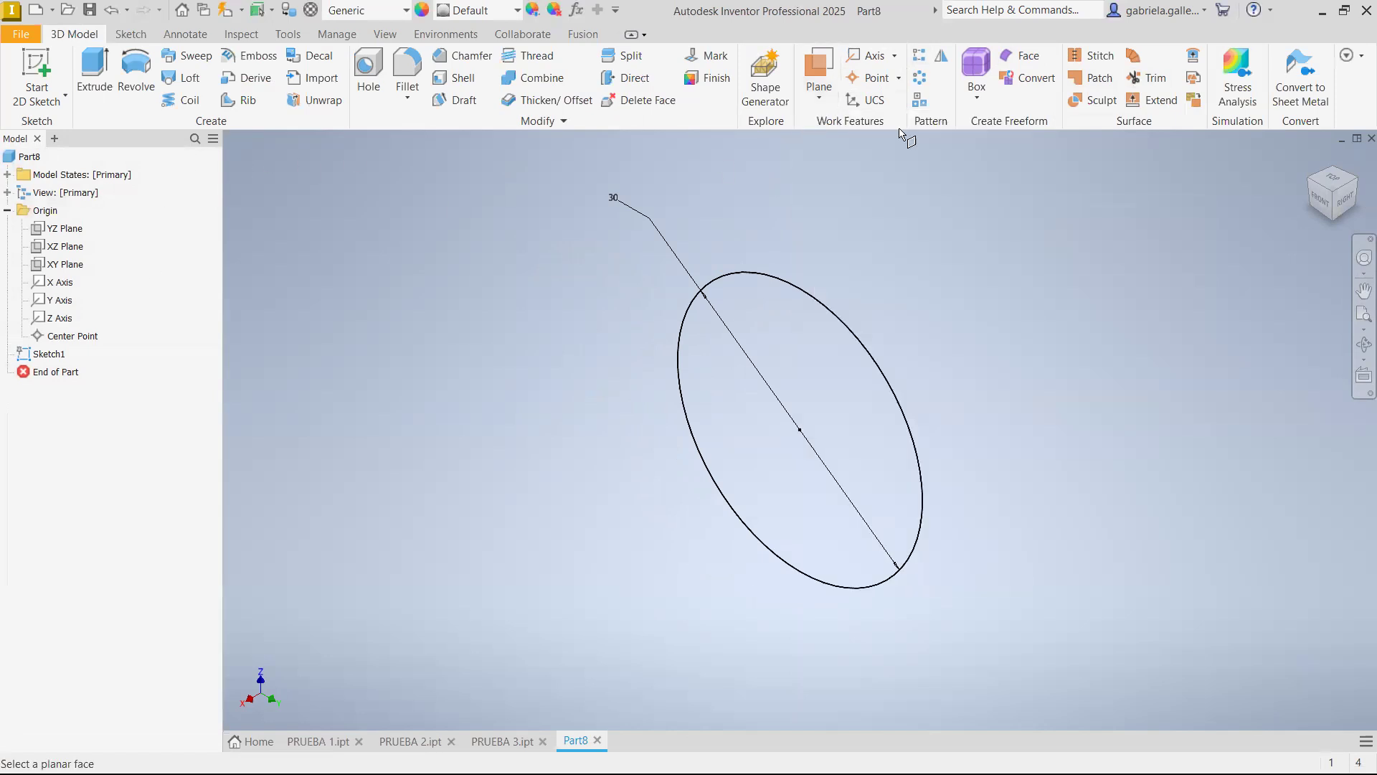
left_click(818, 97)
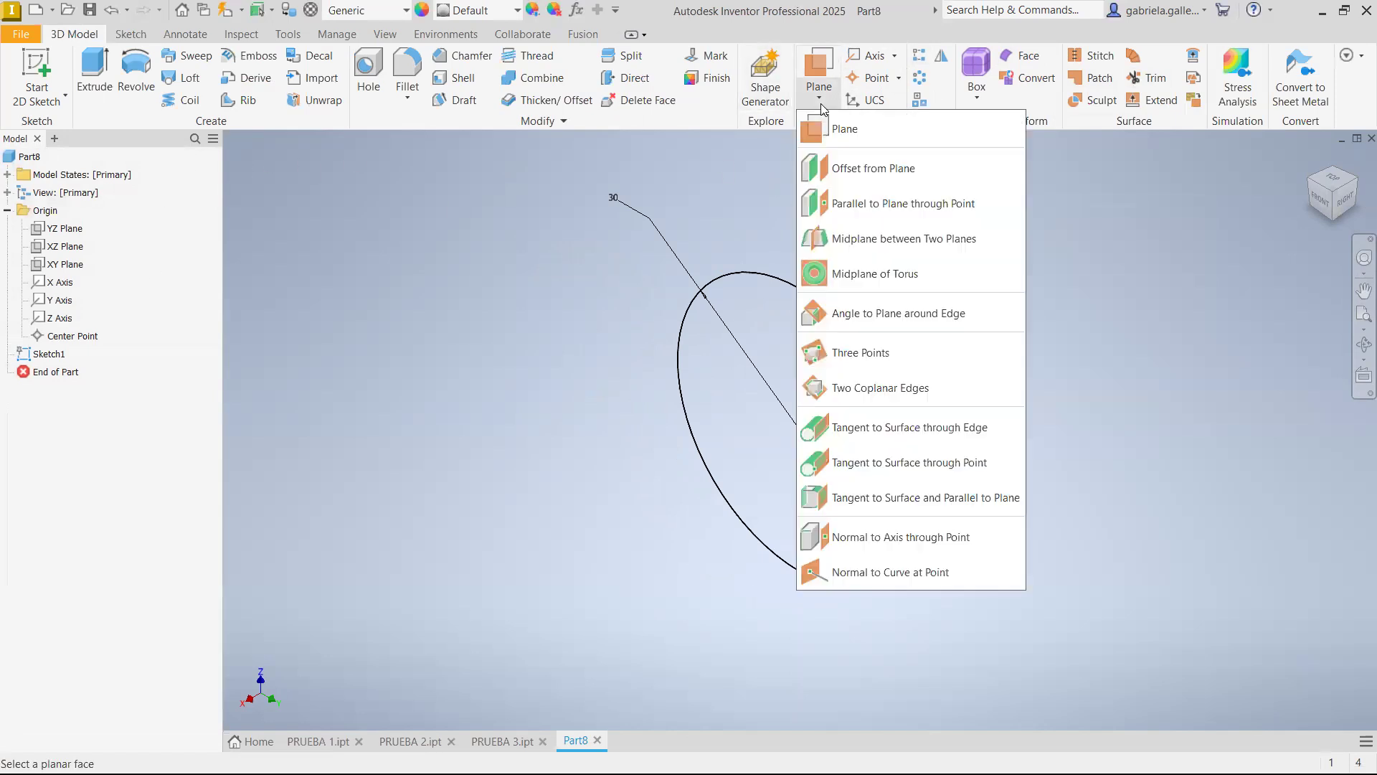
left_click(894, 170)
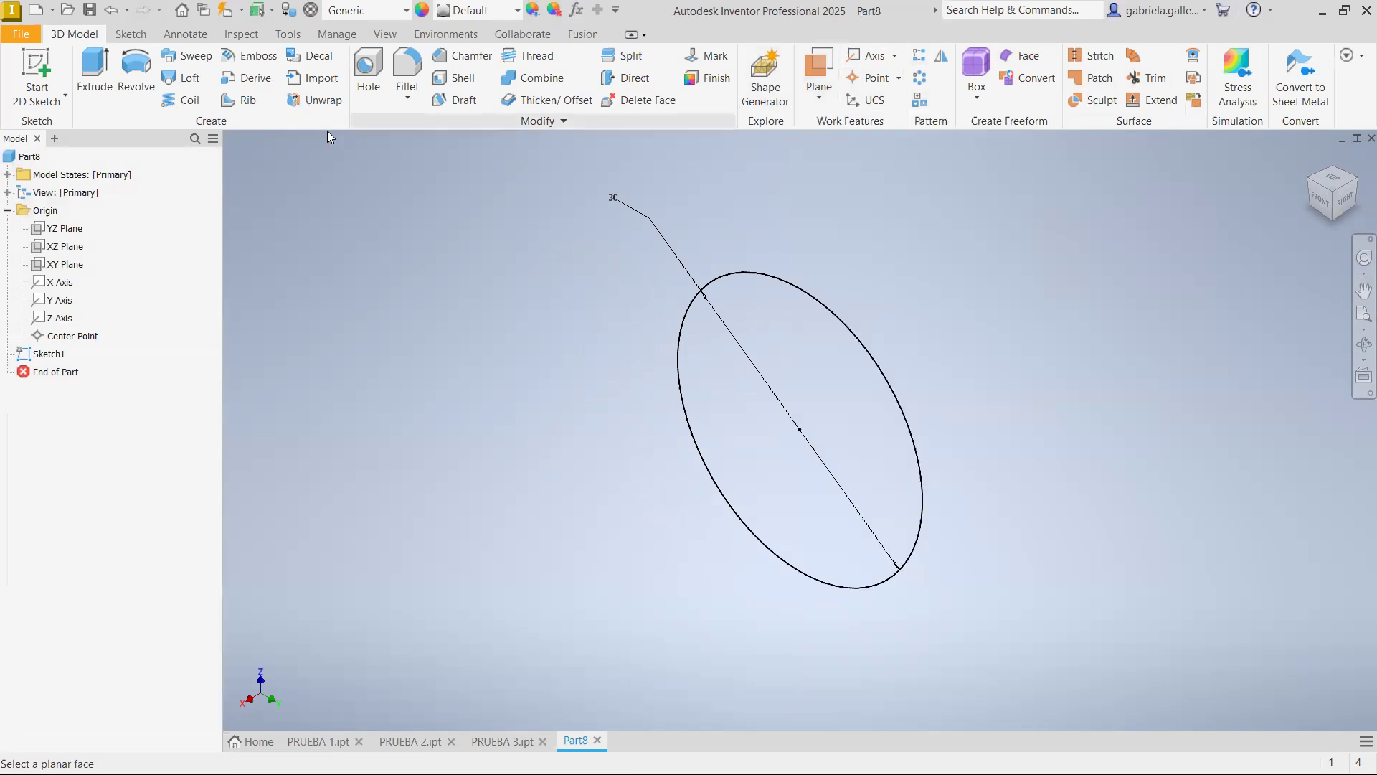
left_click(64, 228)
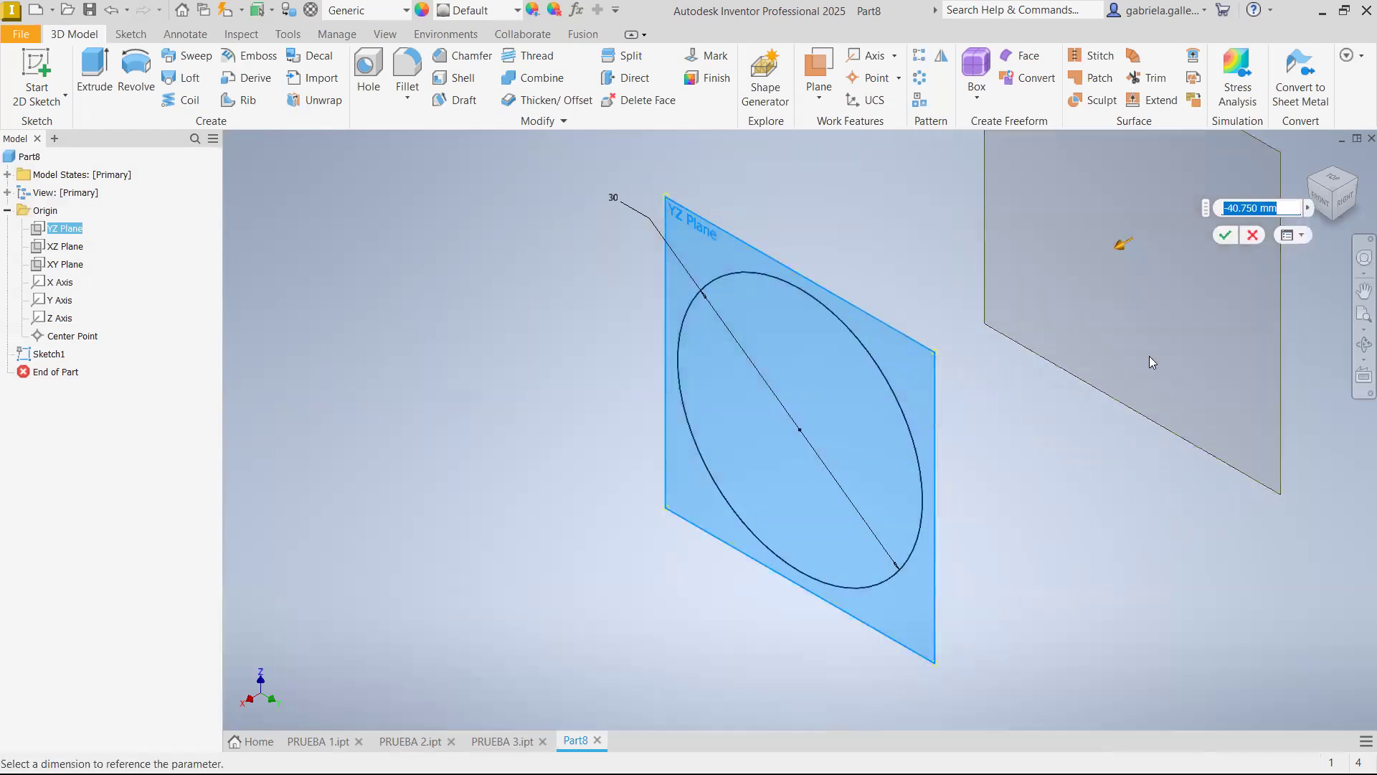
type("-50")
key("Return")
Start a sketch on the offset work plane and project the 30 mm circle into it
middle_click_drag(1156, 450, 920, 507)
left_click(1106, 243)
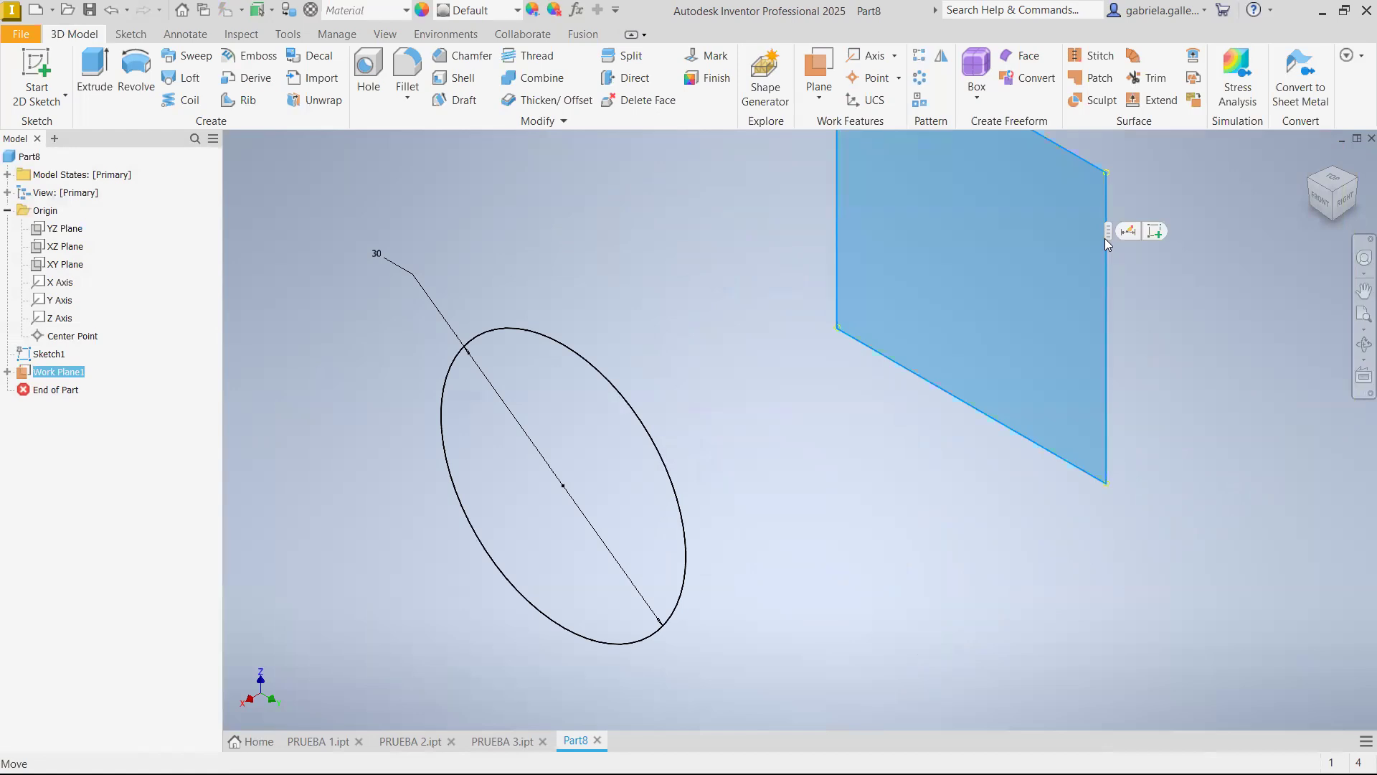
key("Page_Up")
key("s")
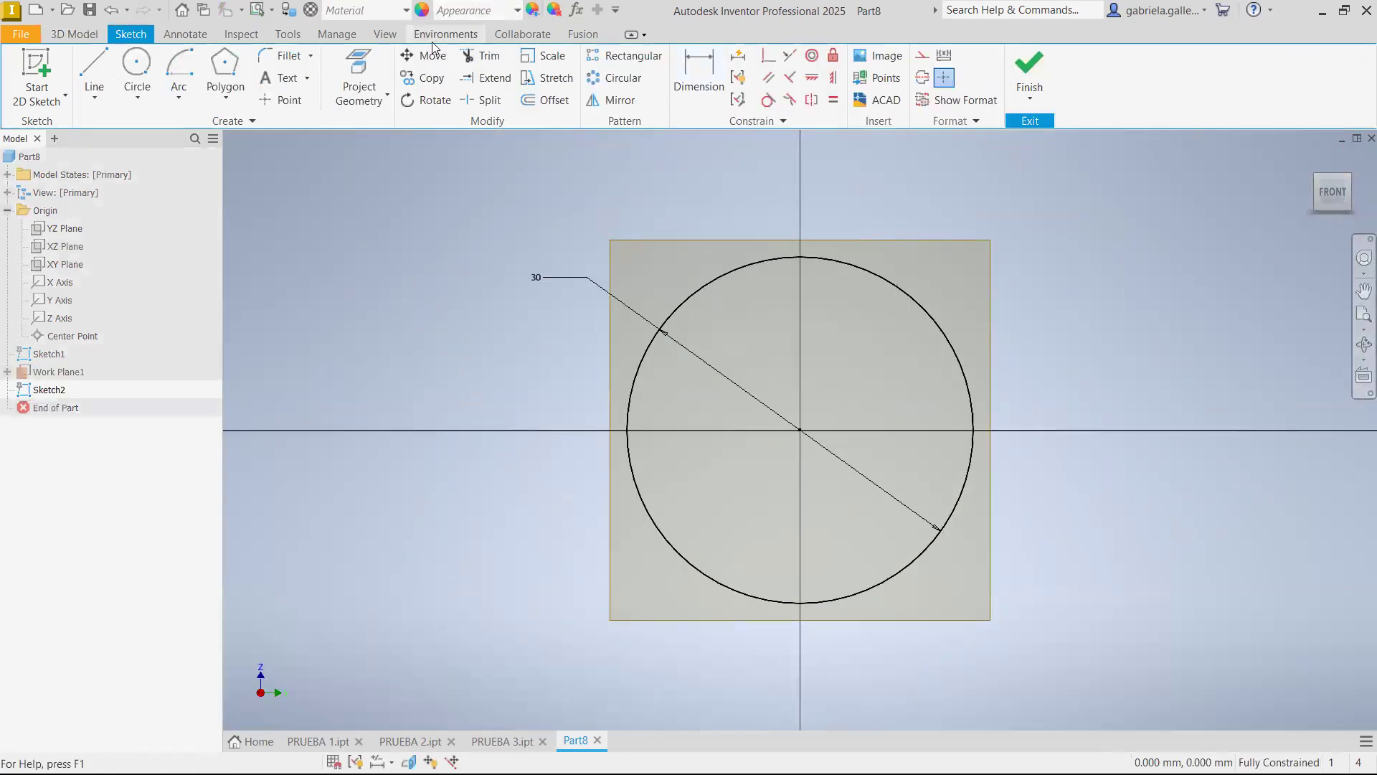
left_click(359, 72)
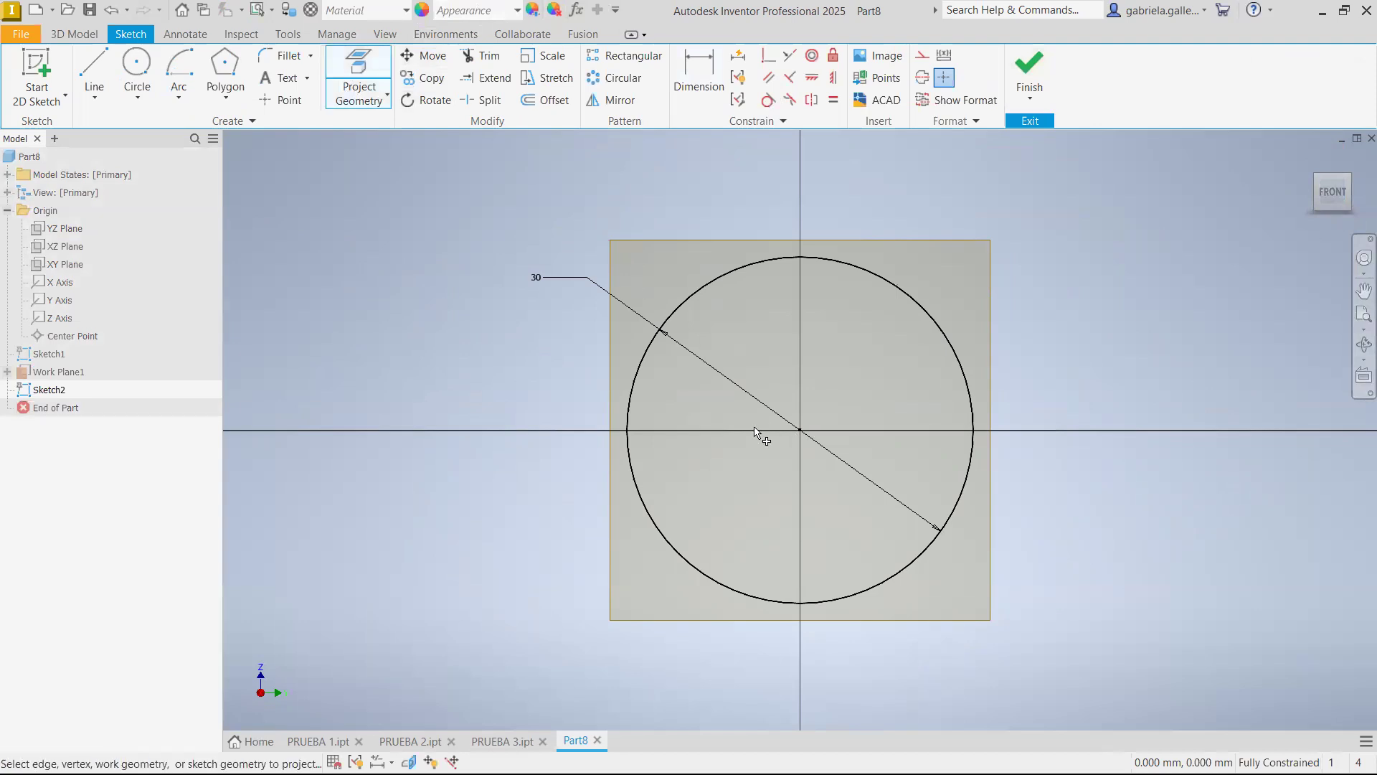
left_click(631, 387)
key("Escape")
Draw a circle about 14.1 mm in diameter outside the projected circle
left_click(137, 68)
left_click(423, 338)
left_click(396, 260)
key("Escape")
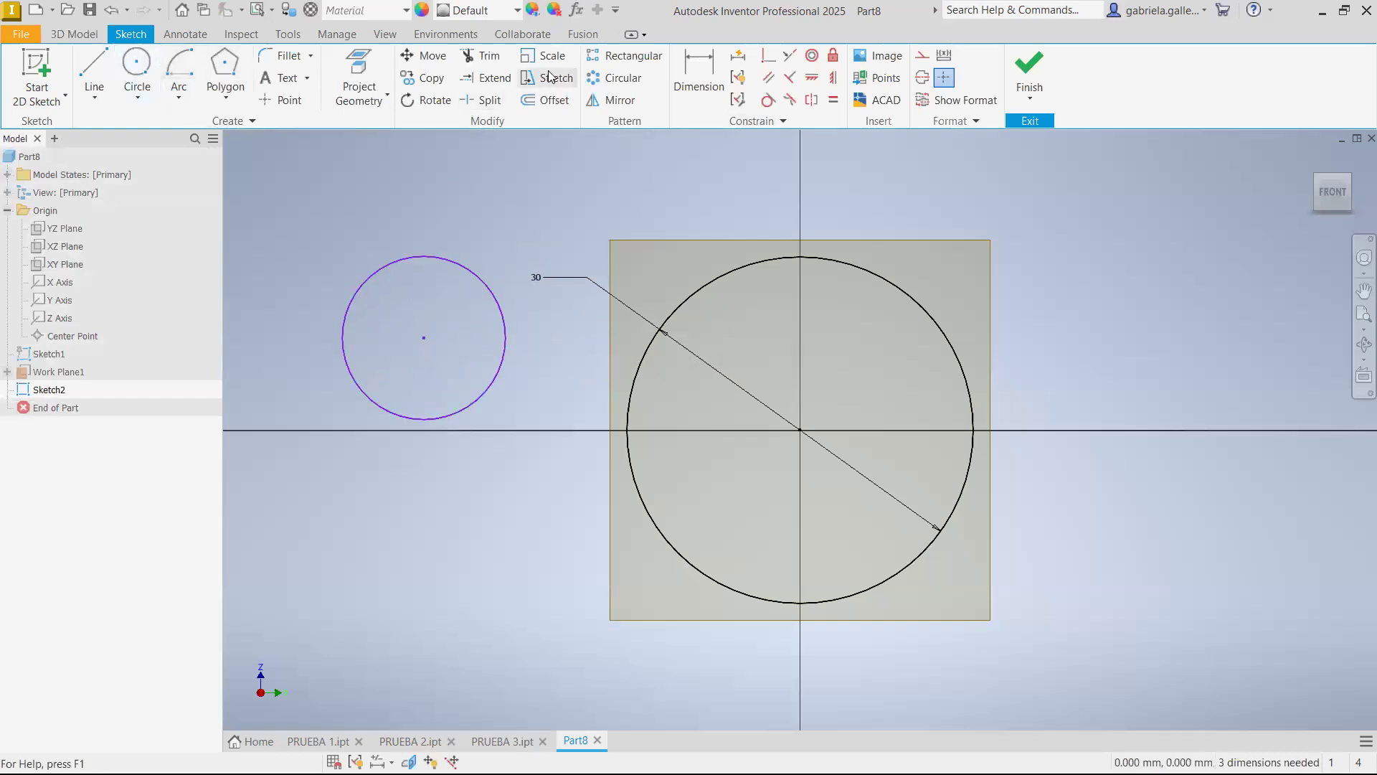
Dimension the small circle's diameter as the 30 mm circle's diameter dimension divided by 3
key("d")
left_click(449, 259)
left_click(496, 218)
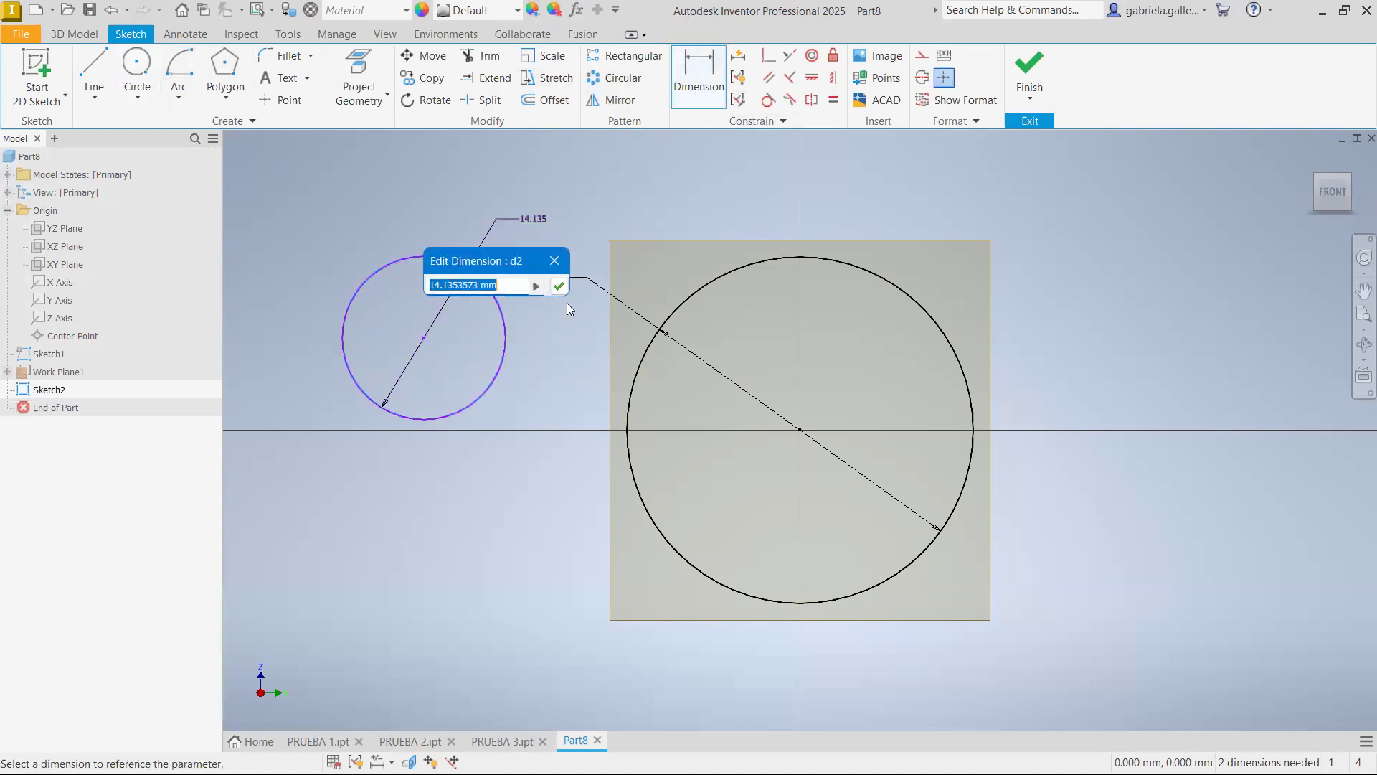
left_click(610, 294)
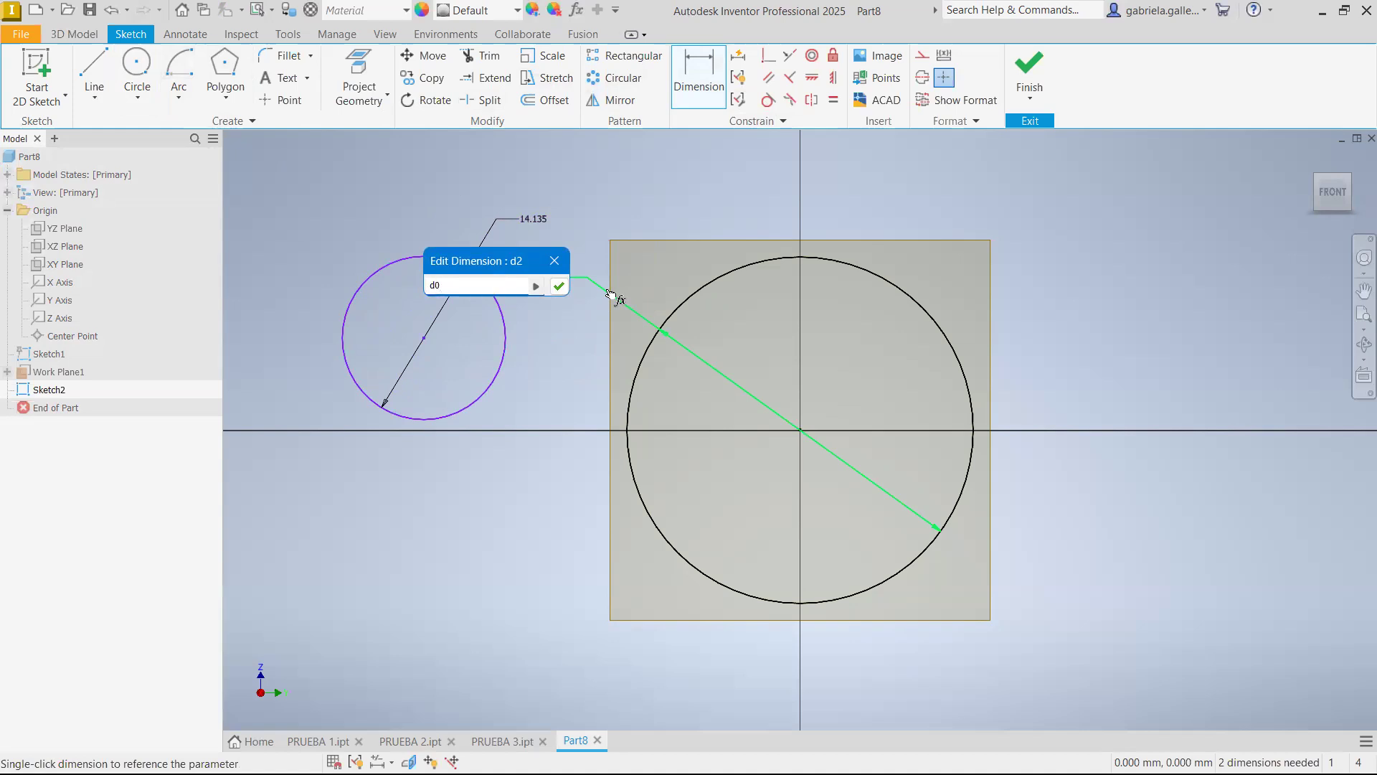
type("/3")
key("Return")
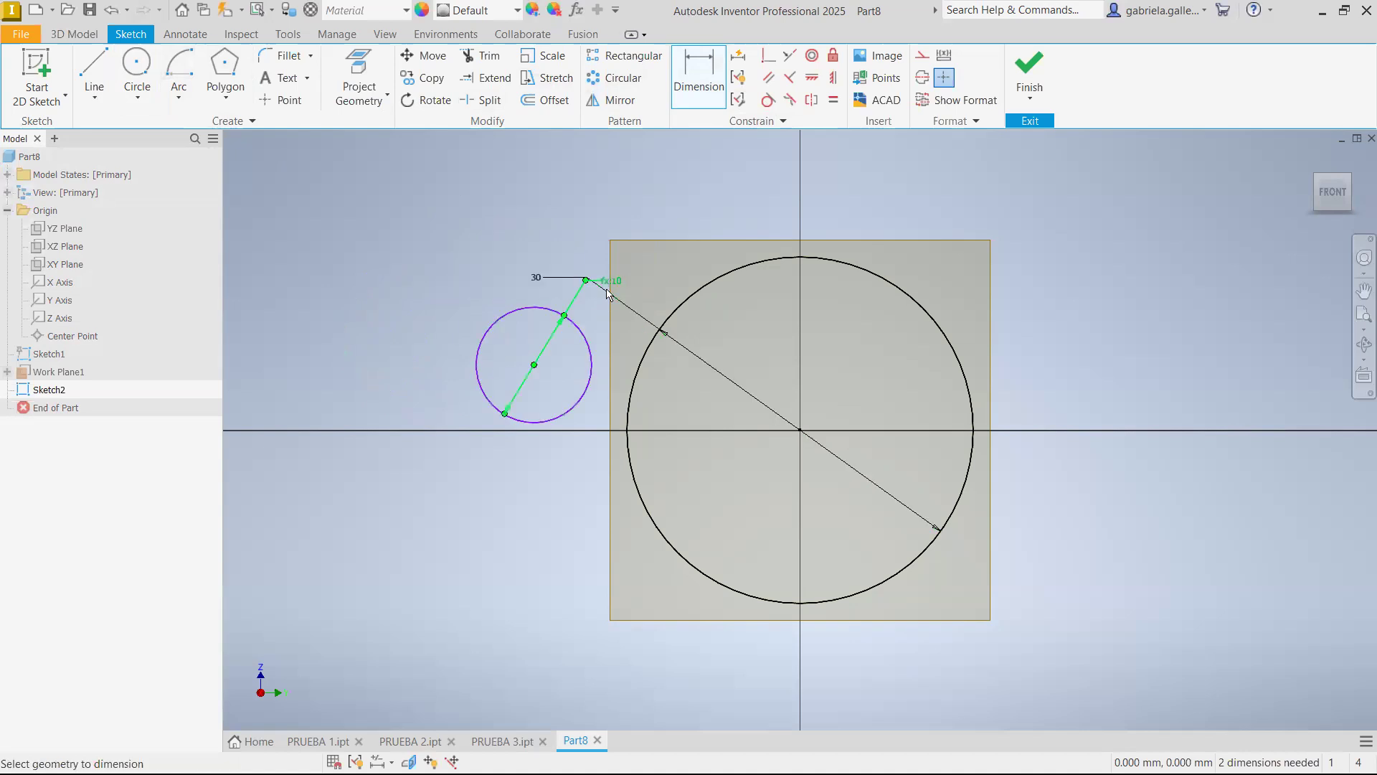
key("Escape")
Make the small circle's centre coincident with the sketch origin and finish the sketch
left_click(768, 55)
left_click(532, 367)
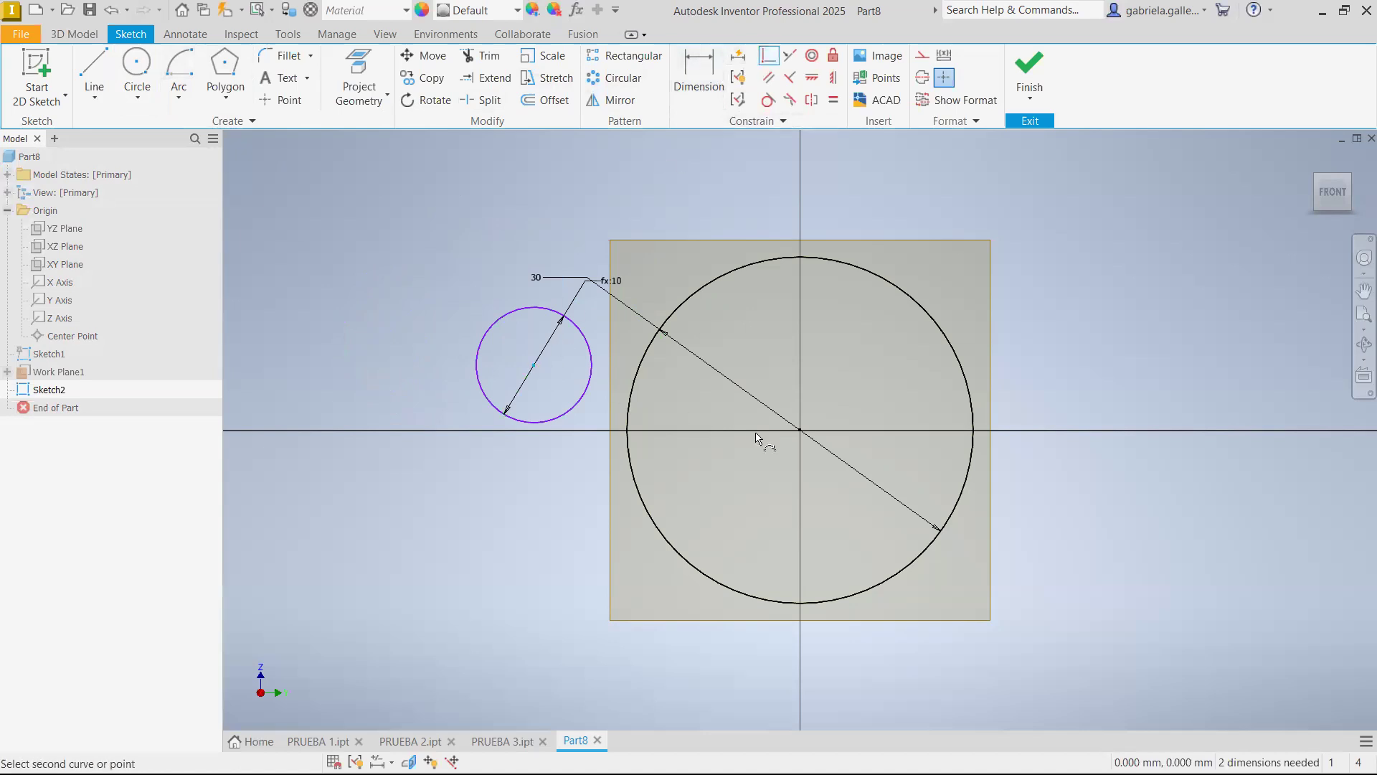
left_click(801, 430)
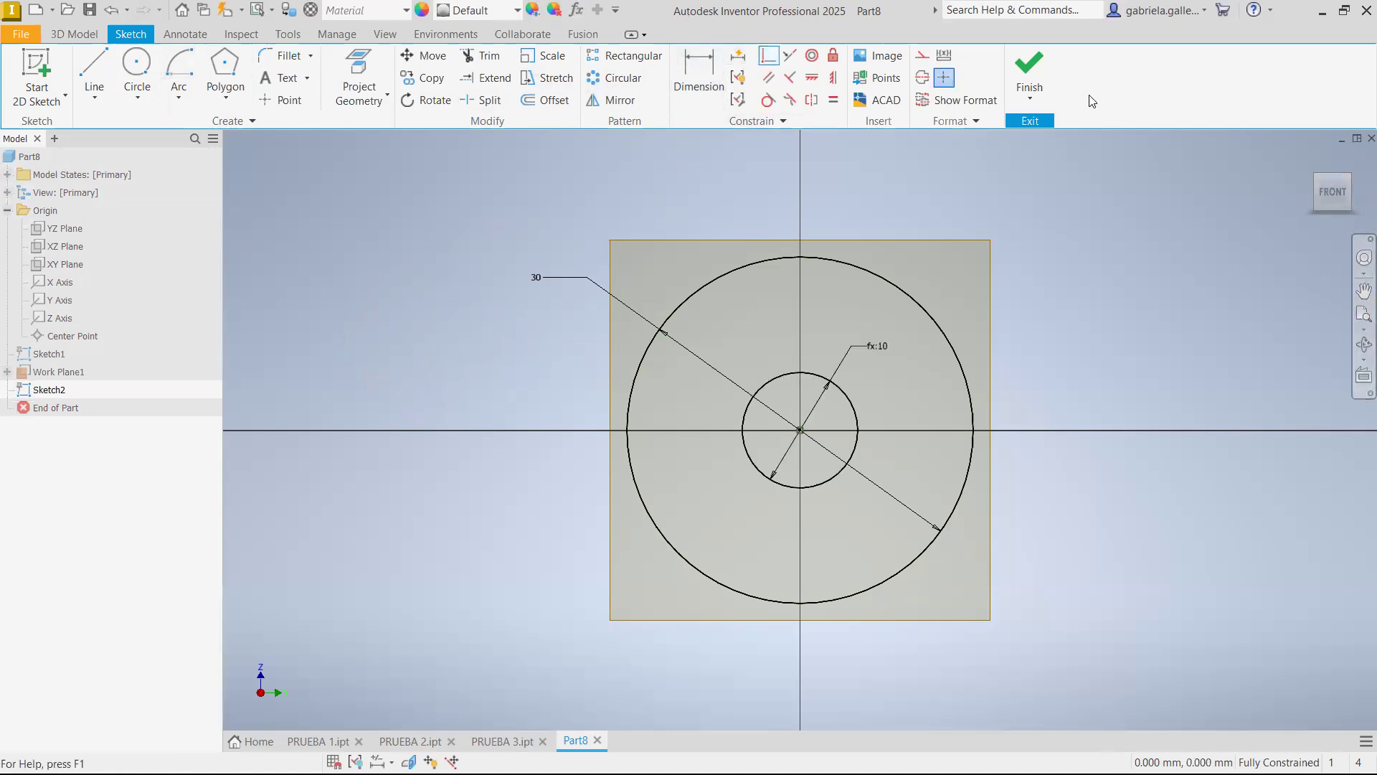
left_click(1040, 68)
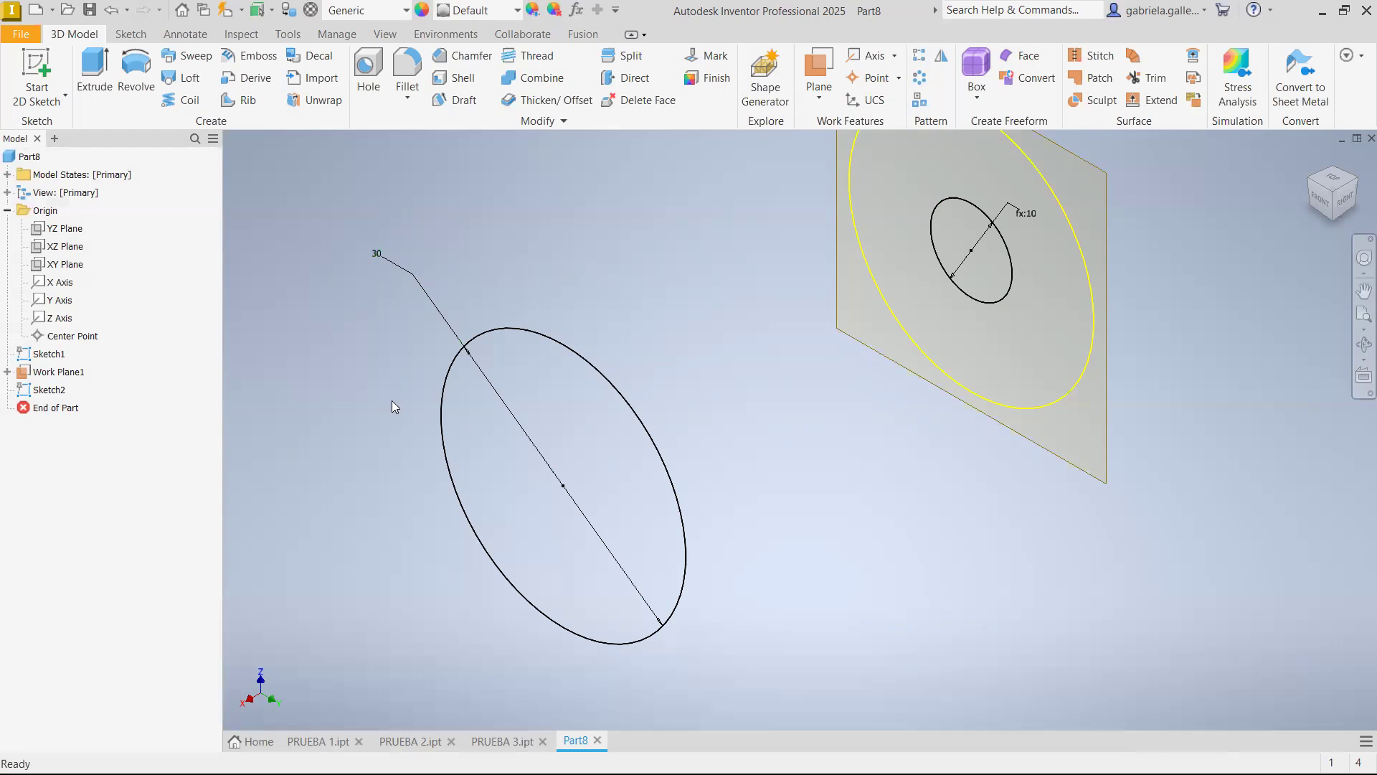
Expand the offset work plane in the model tree and examine the relationships of its parent YZ plane
scroll(846, 375, "up", 3)
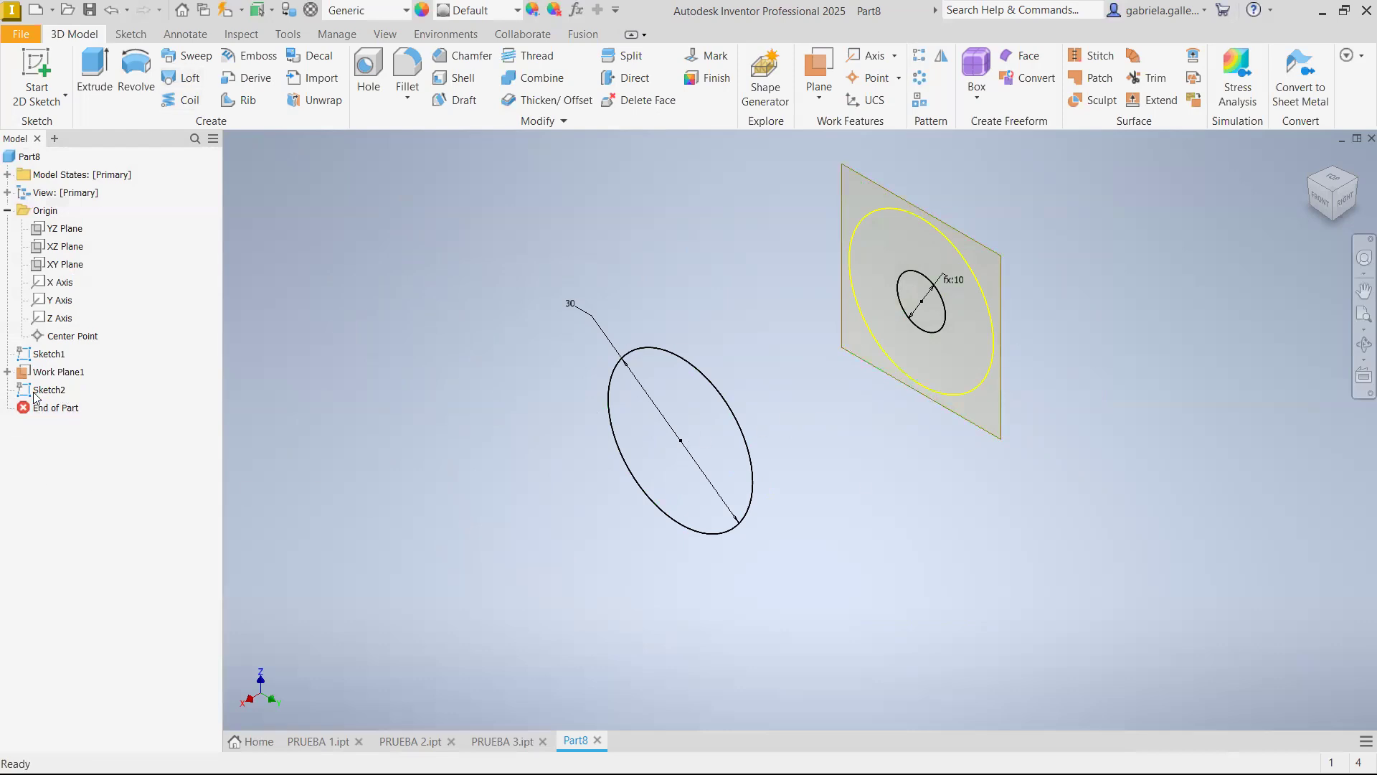
right_click(51, 374)
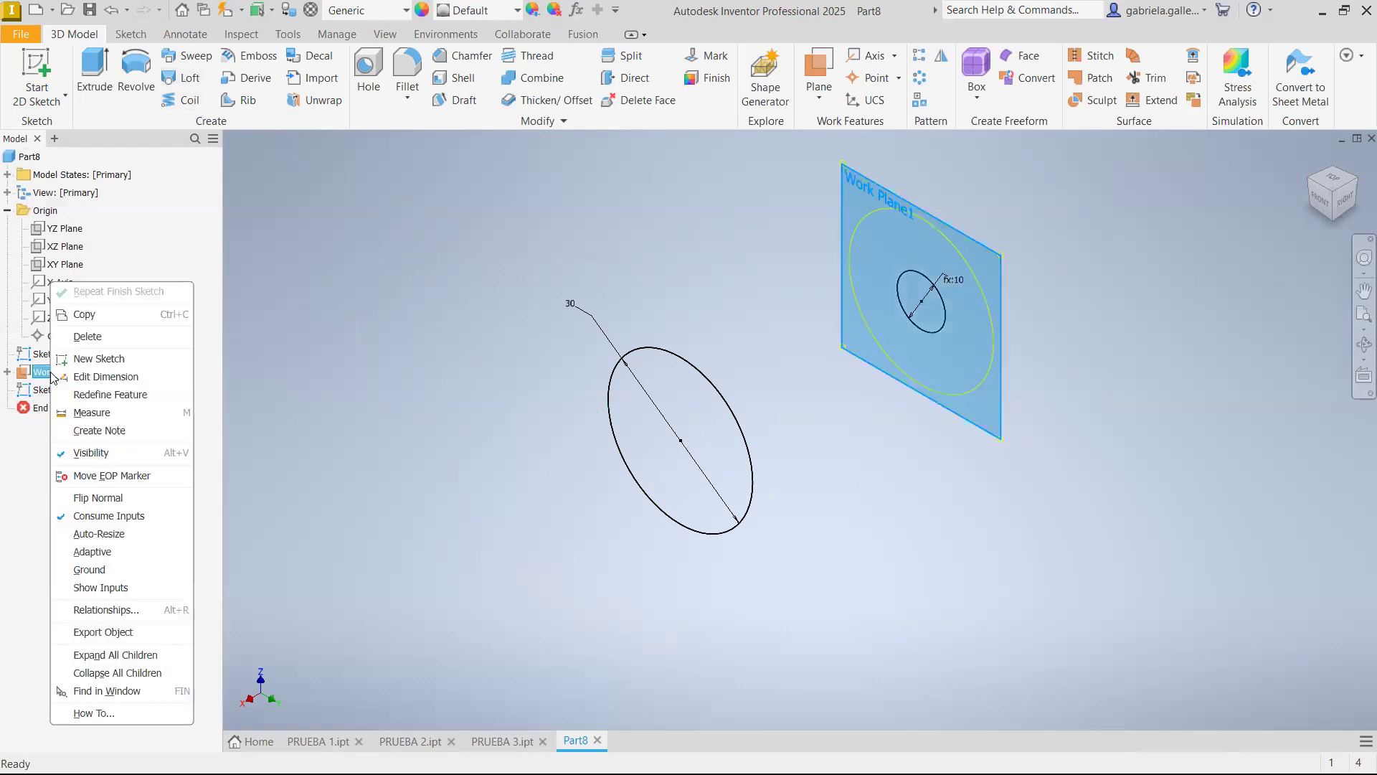
left_click(6, 462)
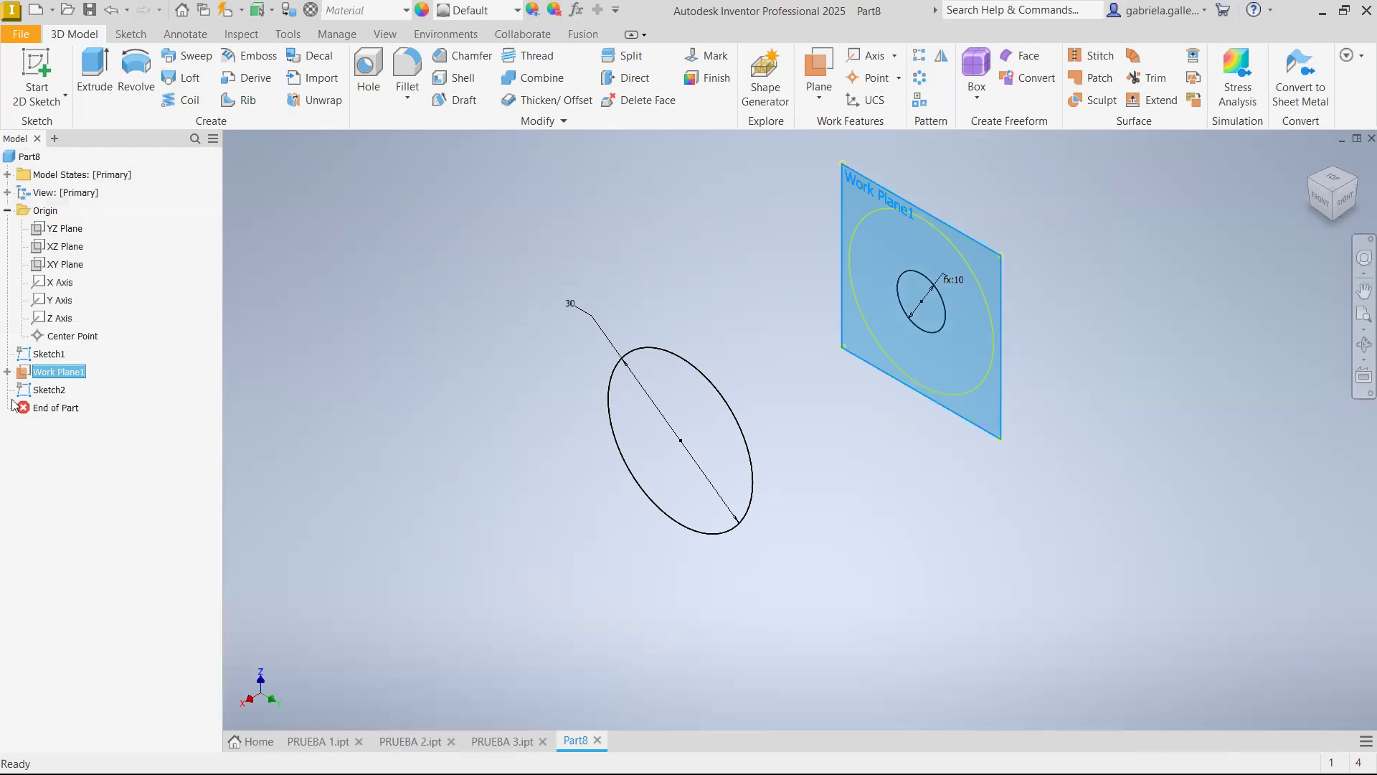
left_click(7, 372)
left_click(55, 393)
right_click(55, 393)
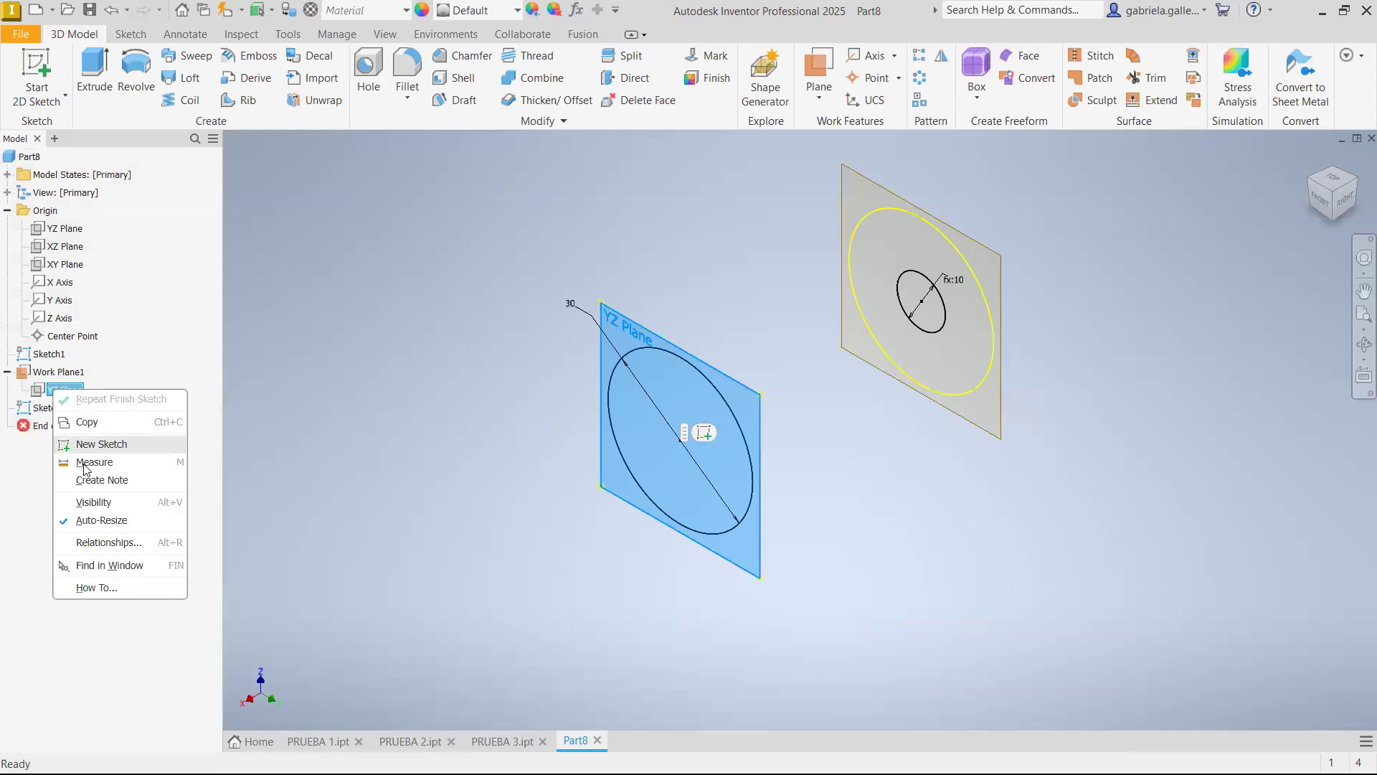
left_click(115, 542)
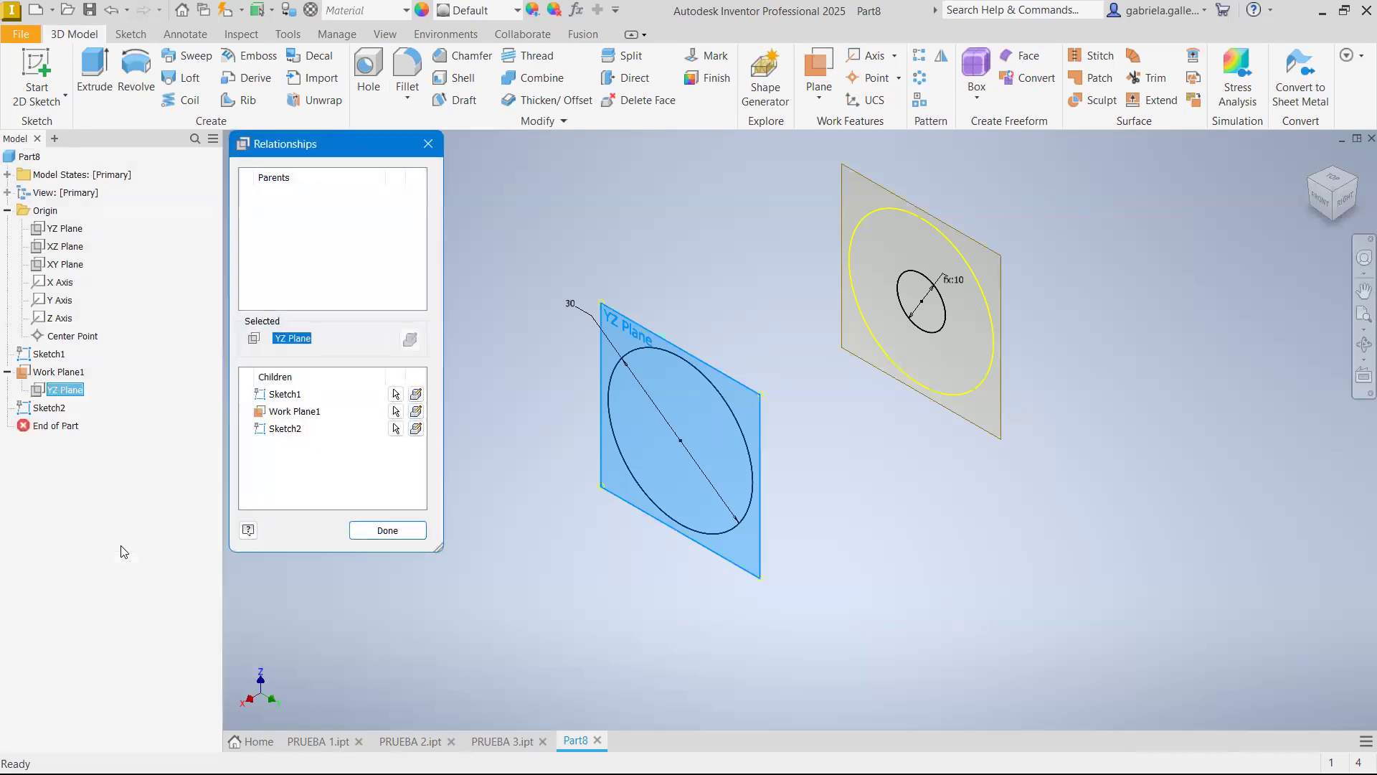
left_click(387, 530)
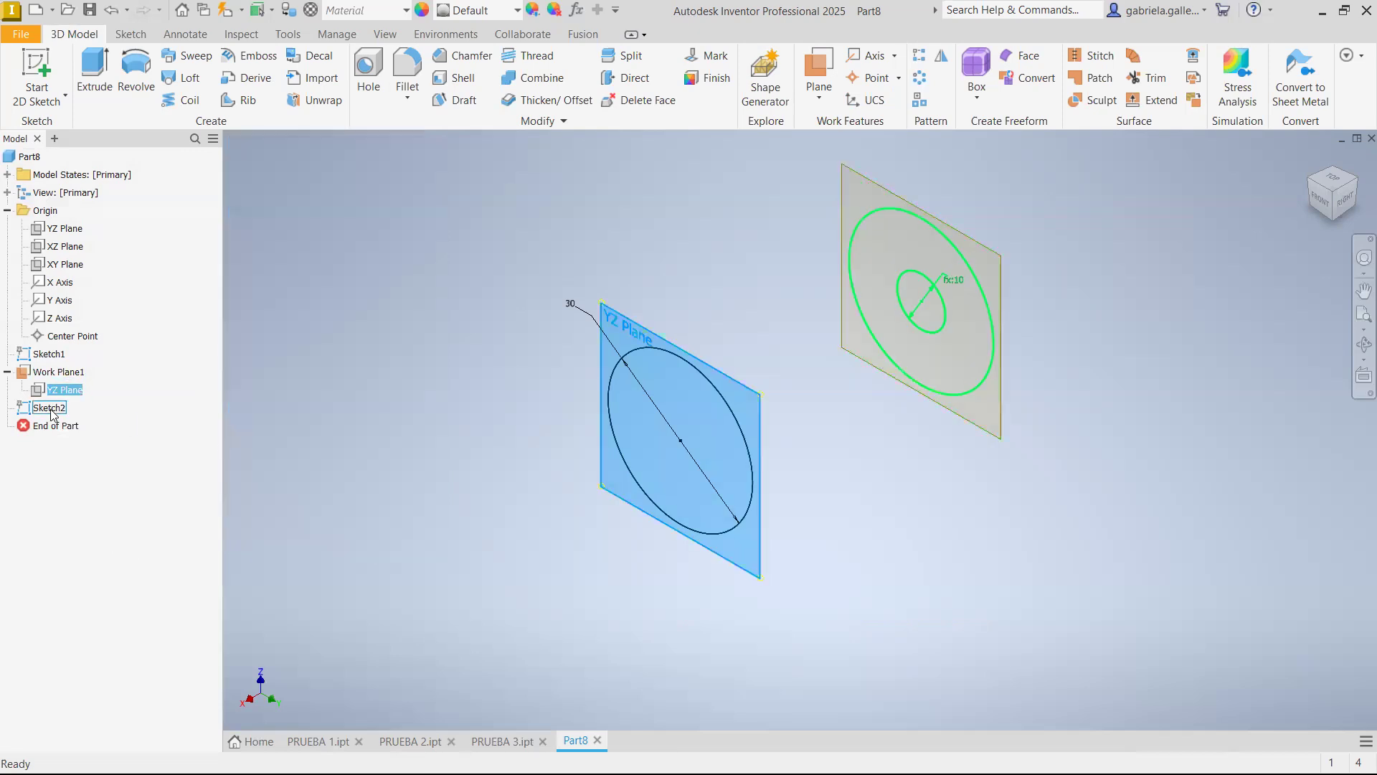
Hide the offset work plane and loft a solid between the 30 mm circle and the small inner circle on the offset sketch
right_click(63, 378)
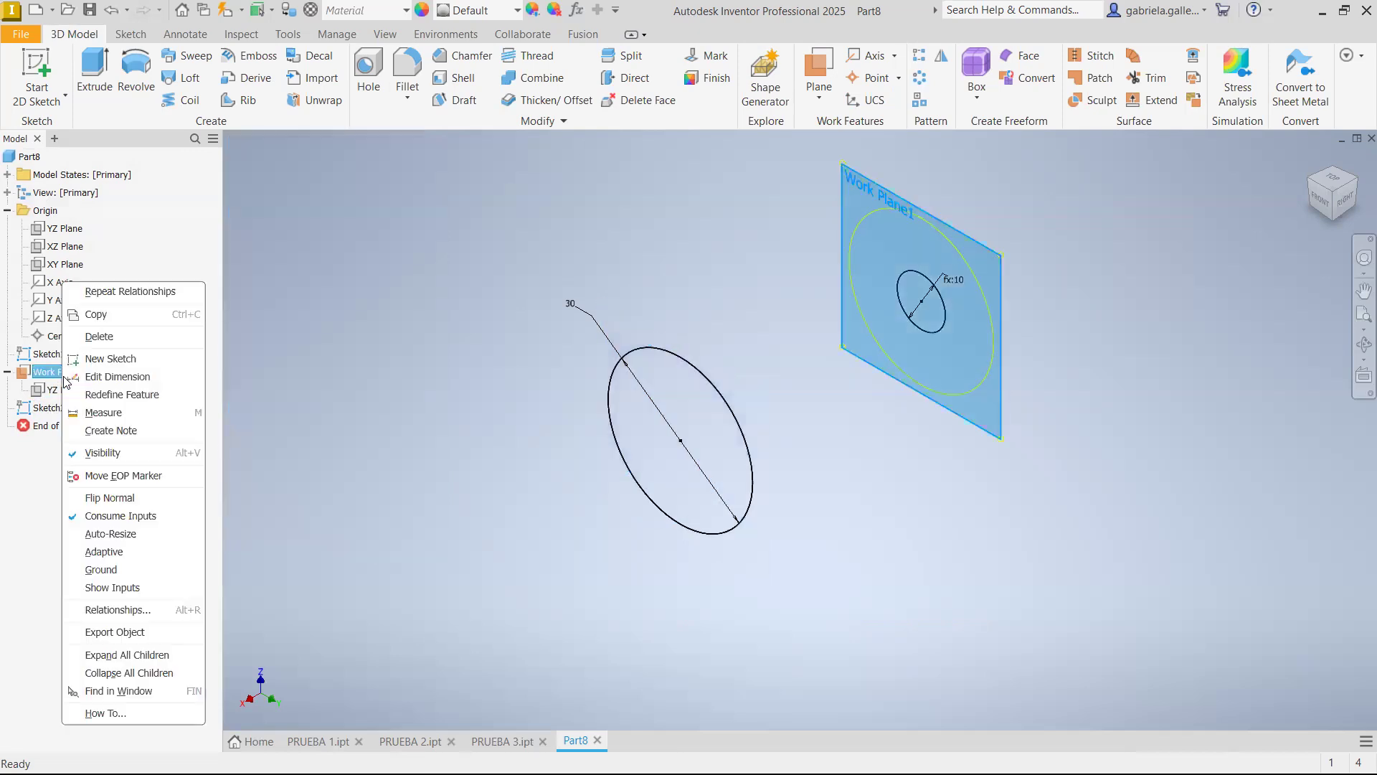
left_click(103, 453)
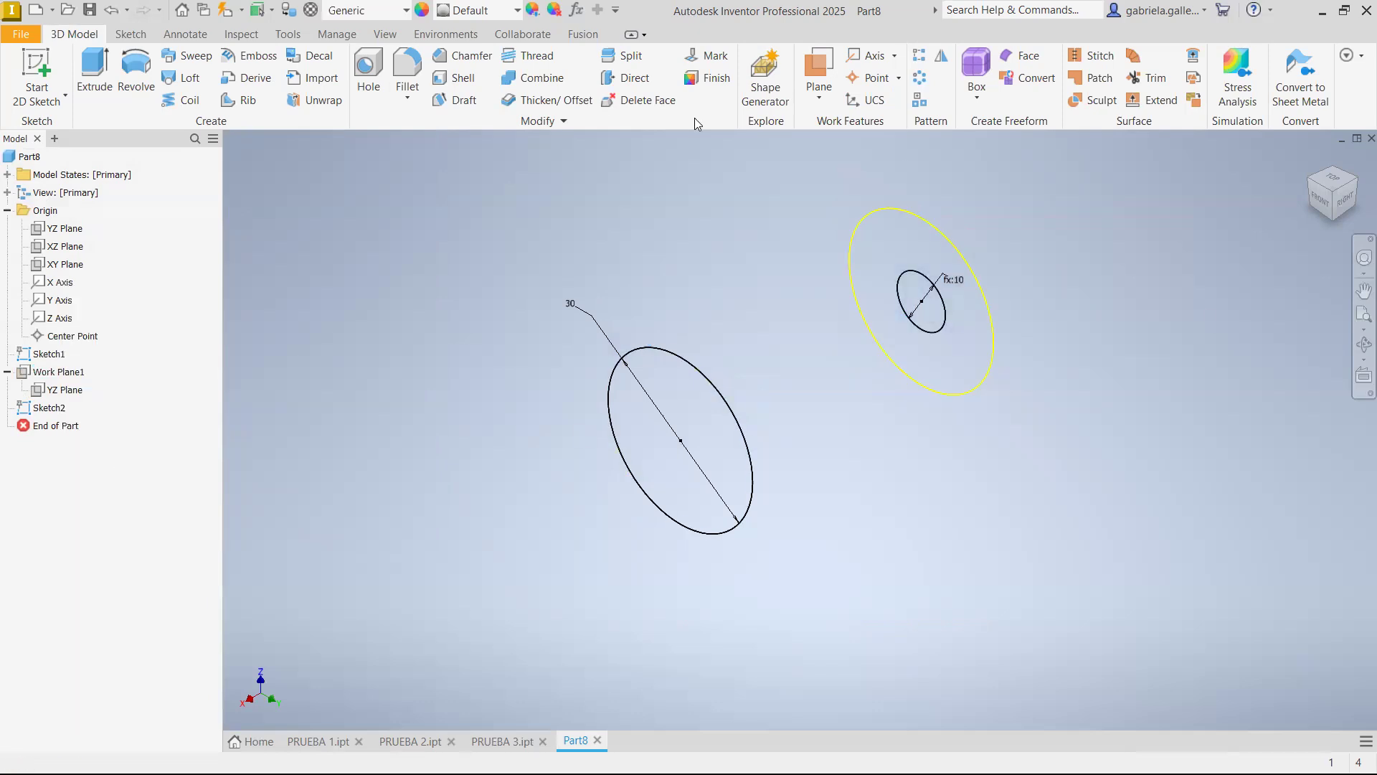
left_click(185, 83)
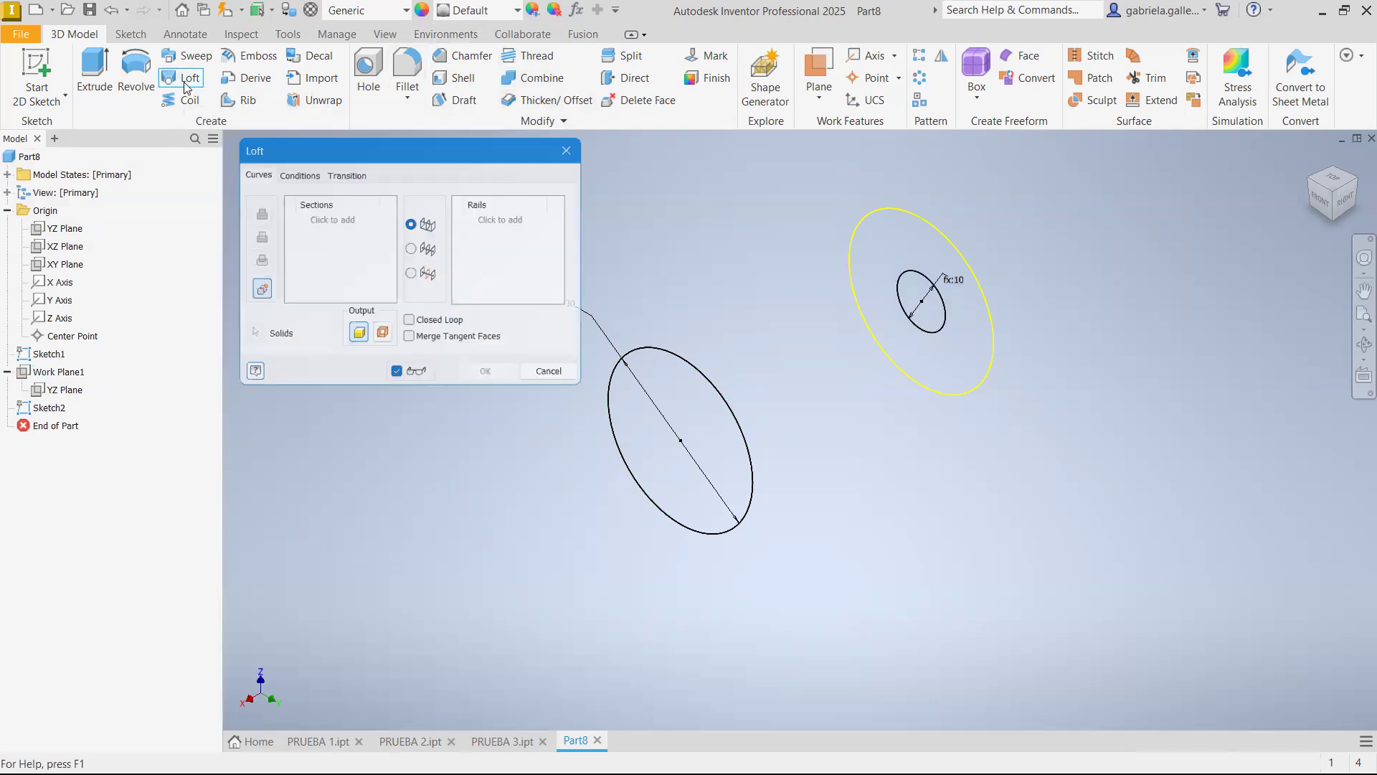
left_click(690, 370)
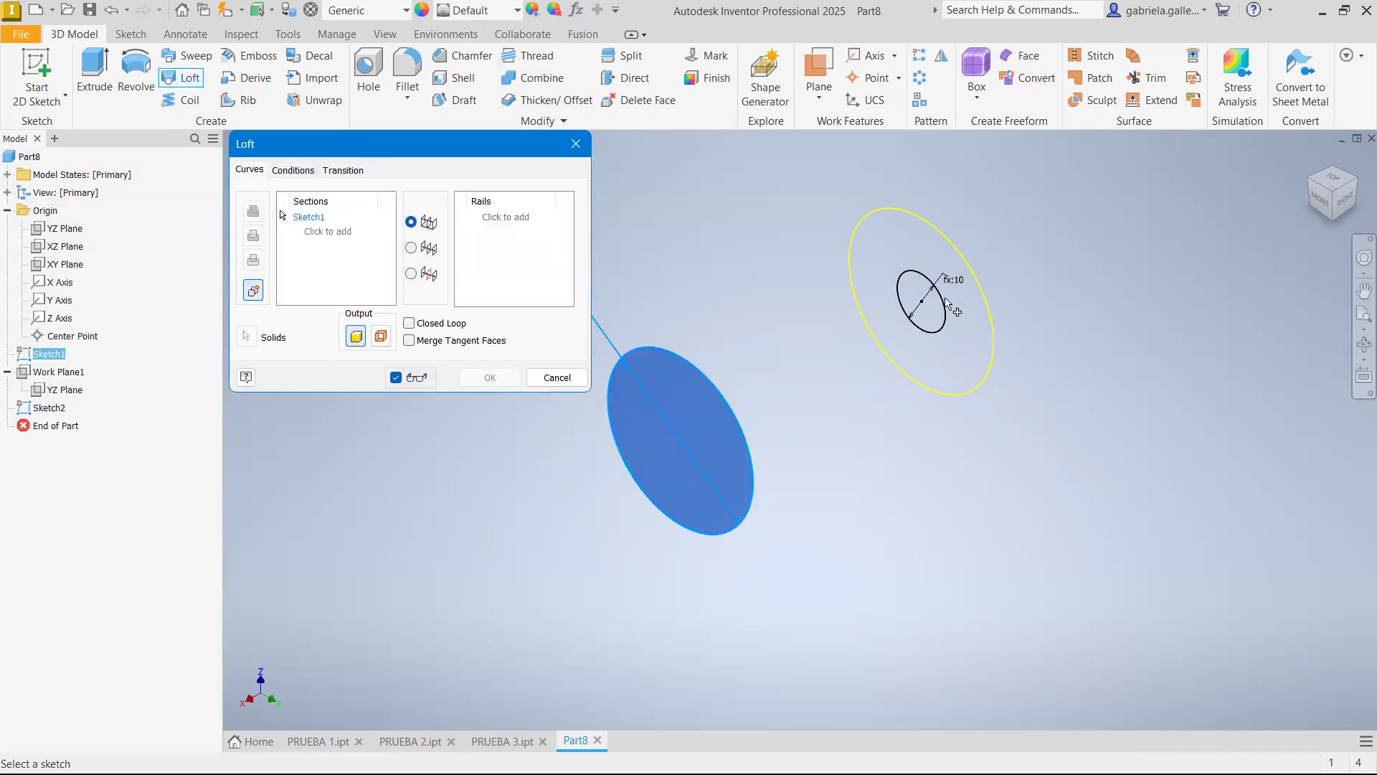
left_click(940, 304)
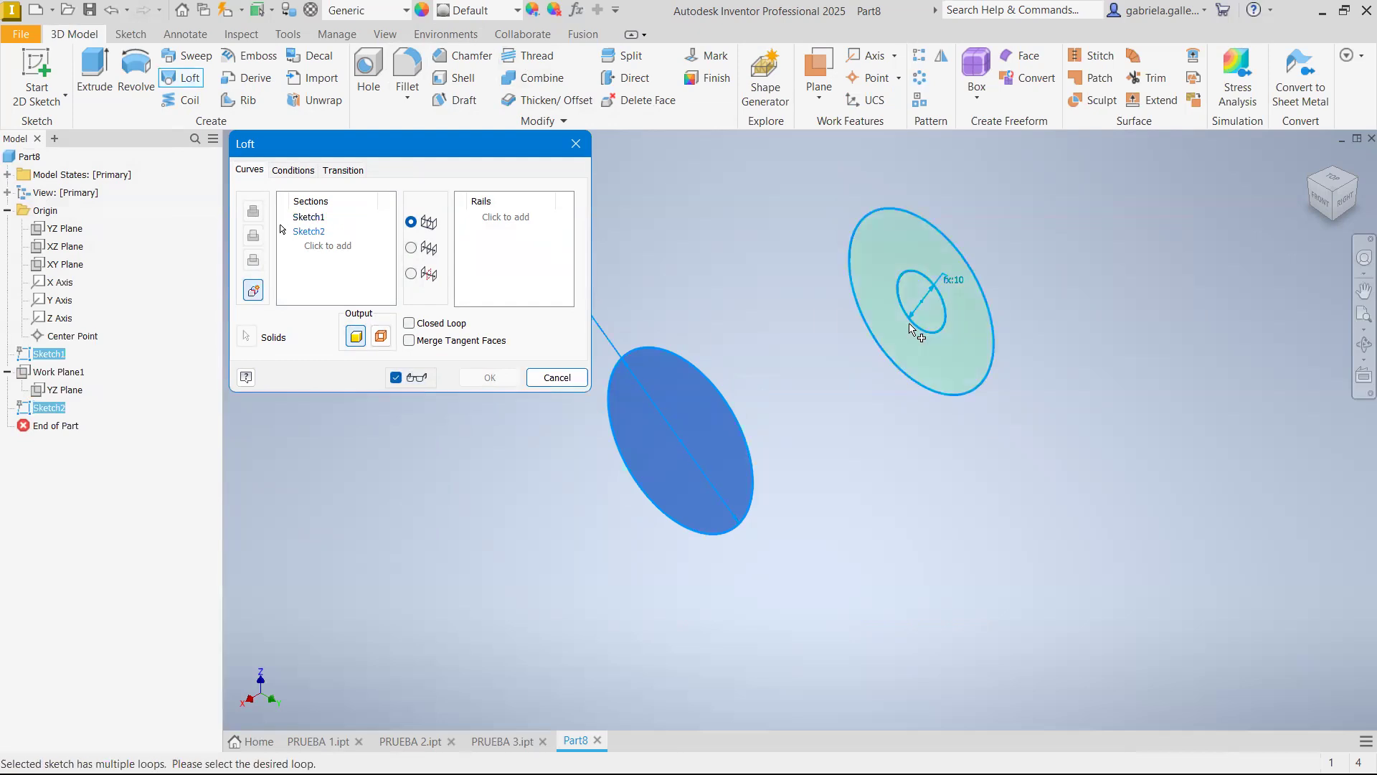
left_click(933, 317)
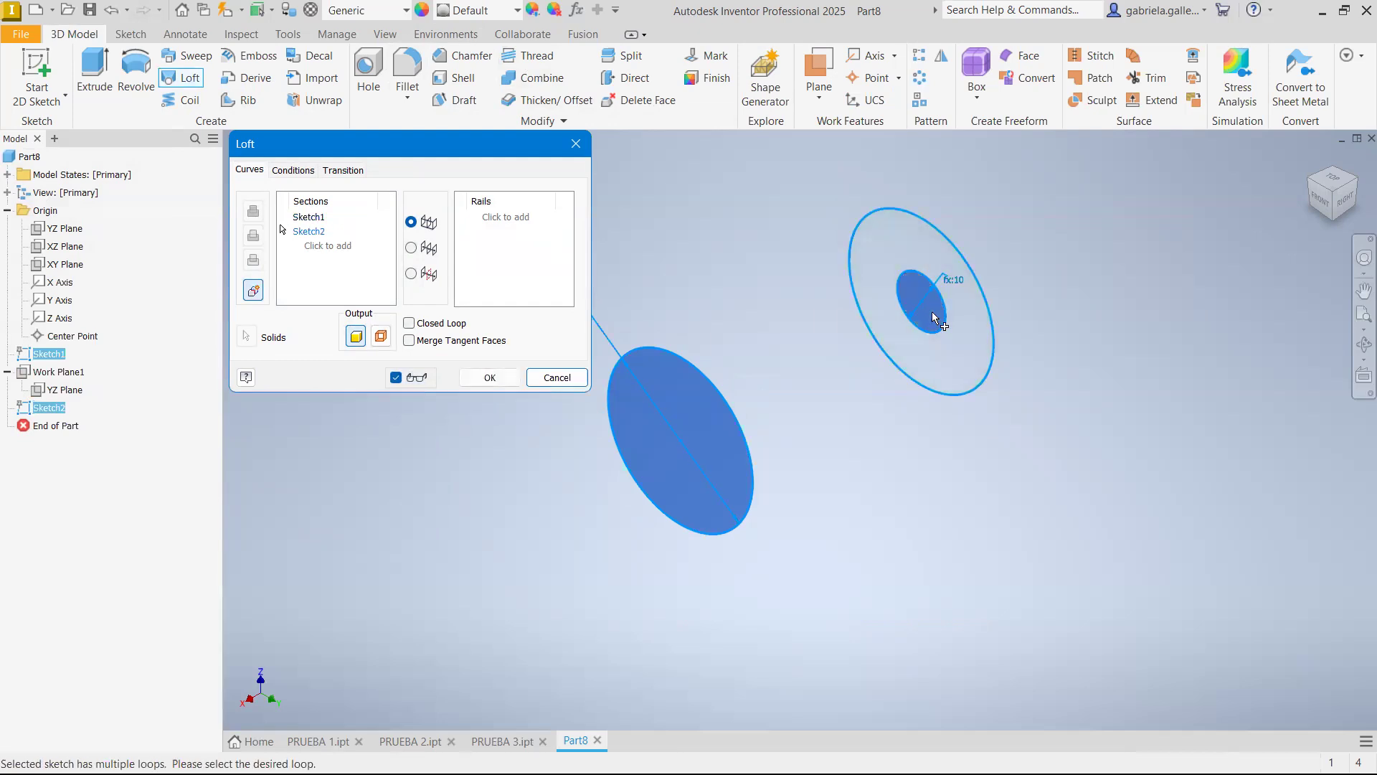
left_click(505, 383)
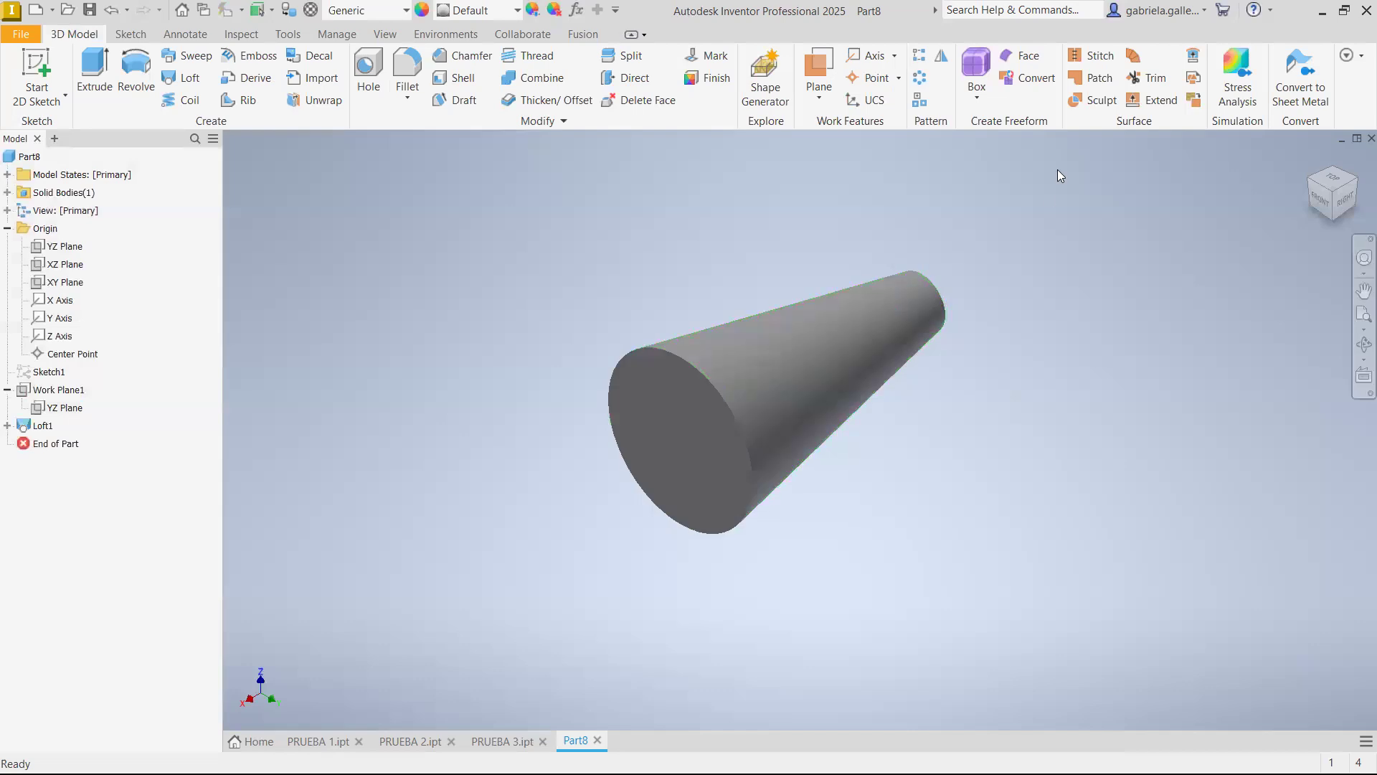
Examine the lofted cone from its small end and compare it with the revolved part in PRUEBA 2.ipt
left_click(1310, 159)
left_click(1352, 185)
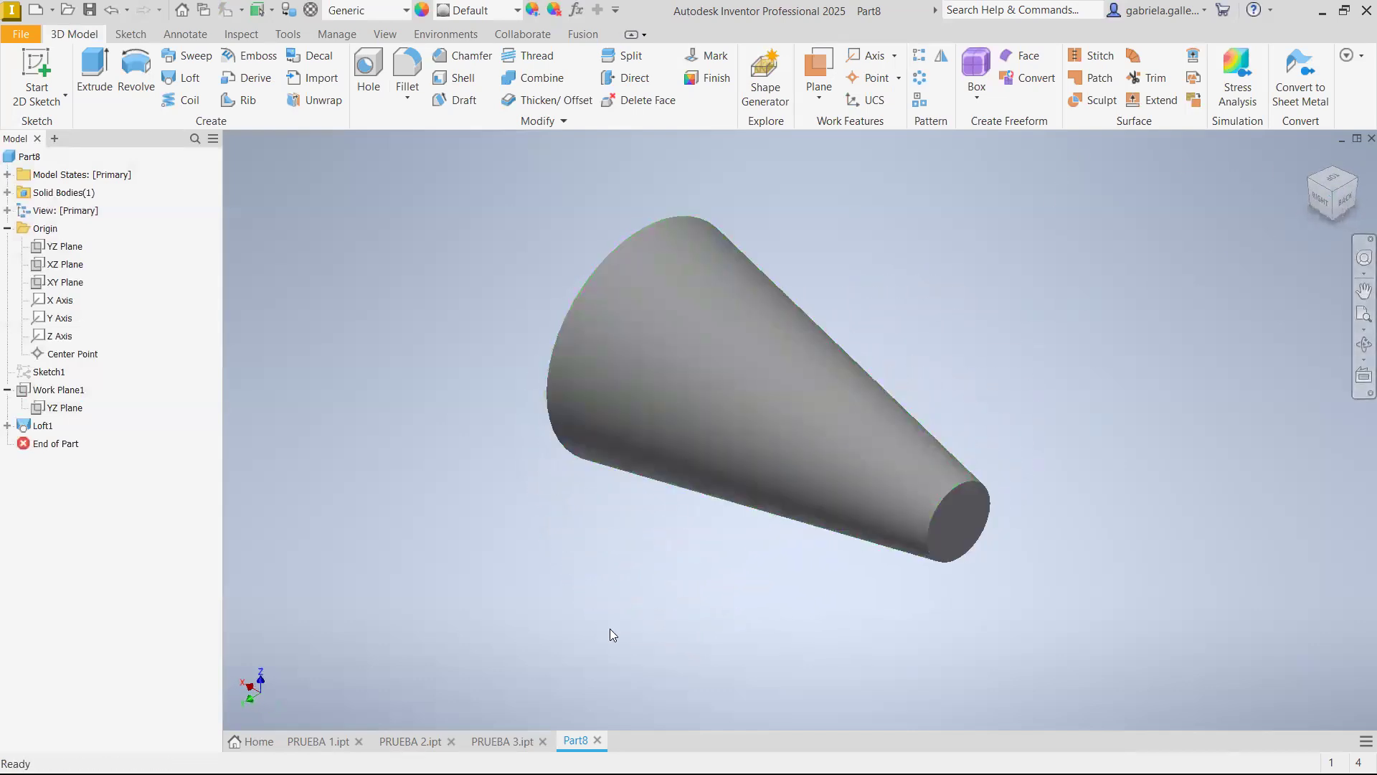
left_click(409, 741)
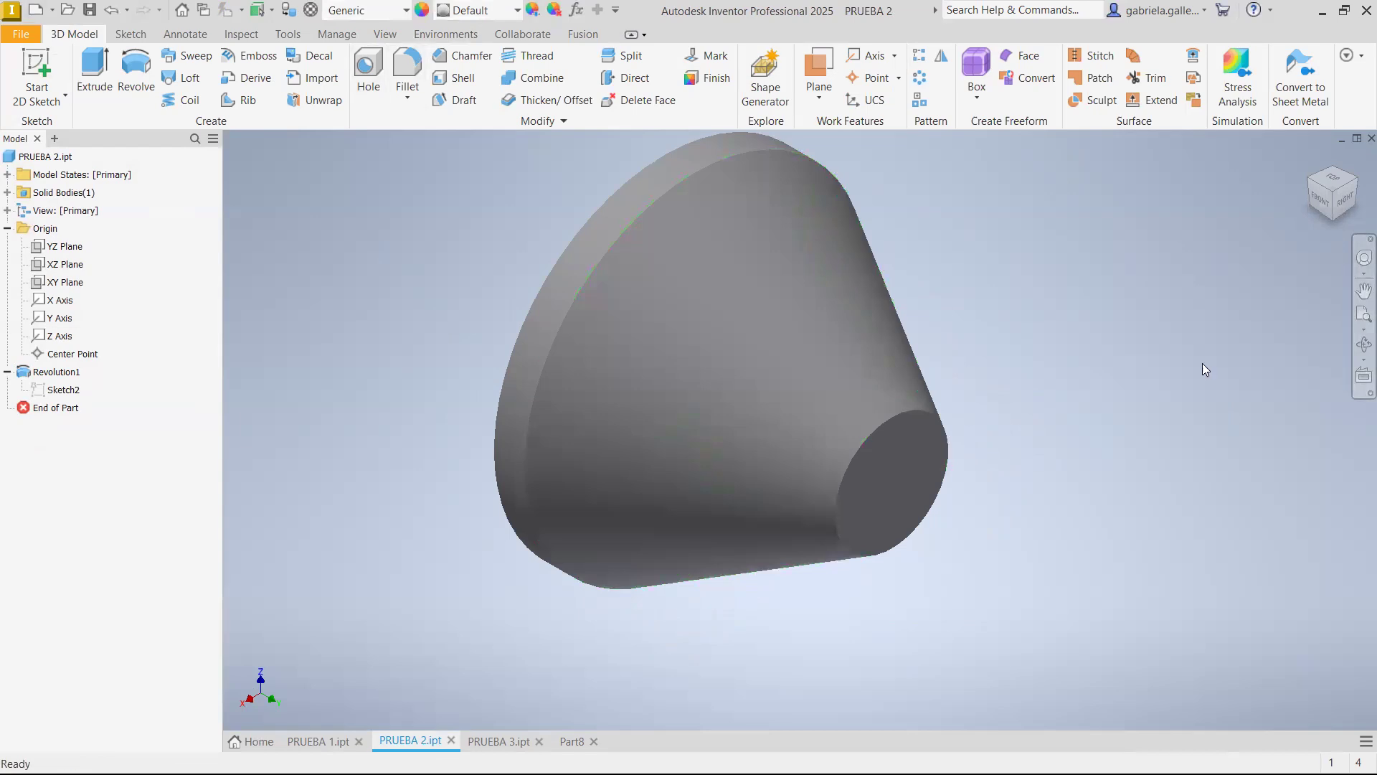
left_click(583, 737)
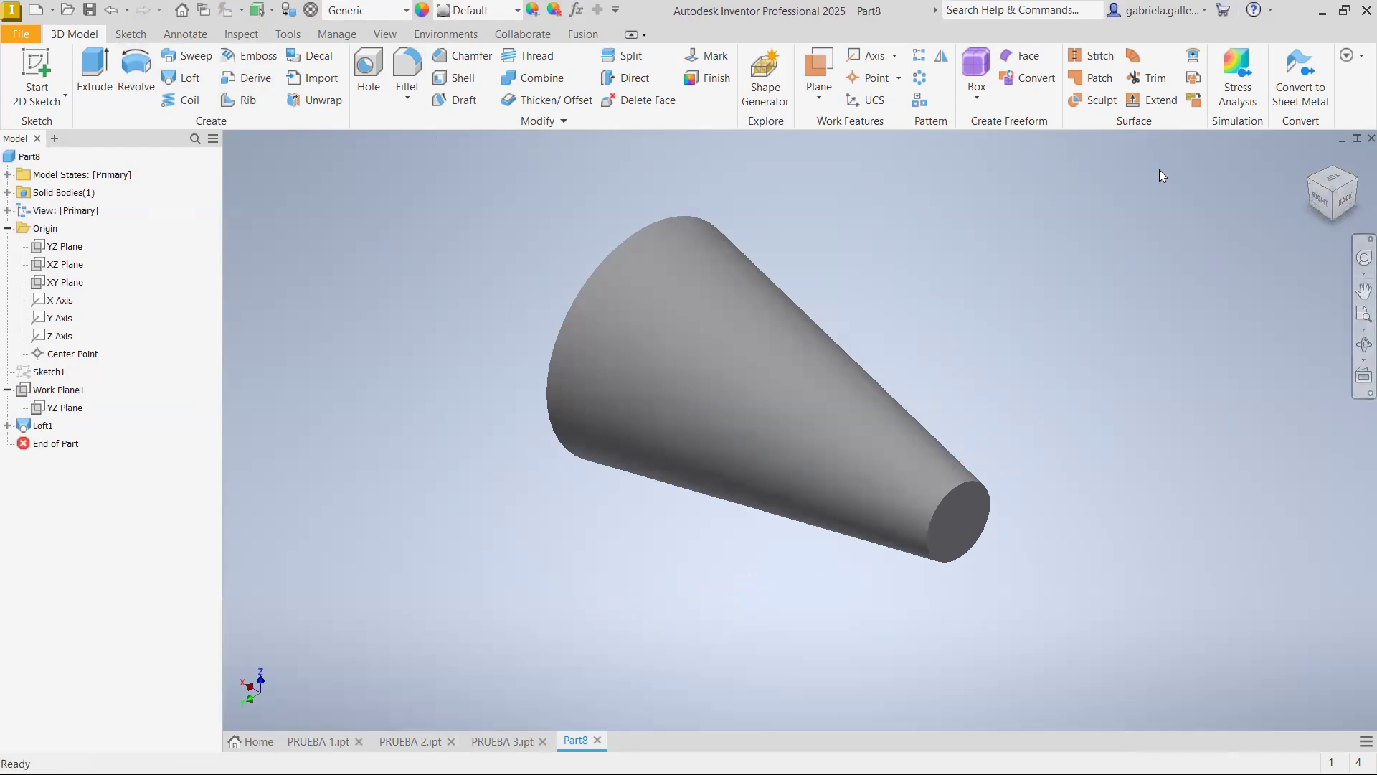
Save the lofted part as PRUEBA 4 in the RGM-PRUEBA folder and switch to the PRUEBA 1 part
left_click(89, 9)
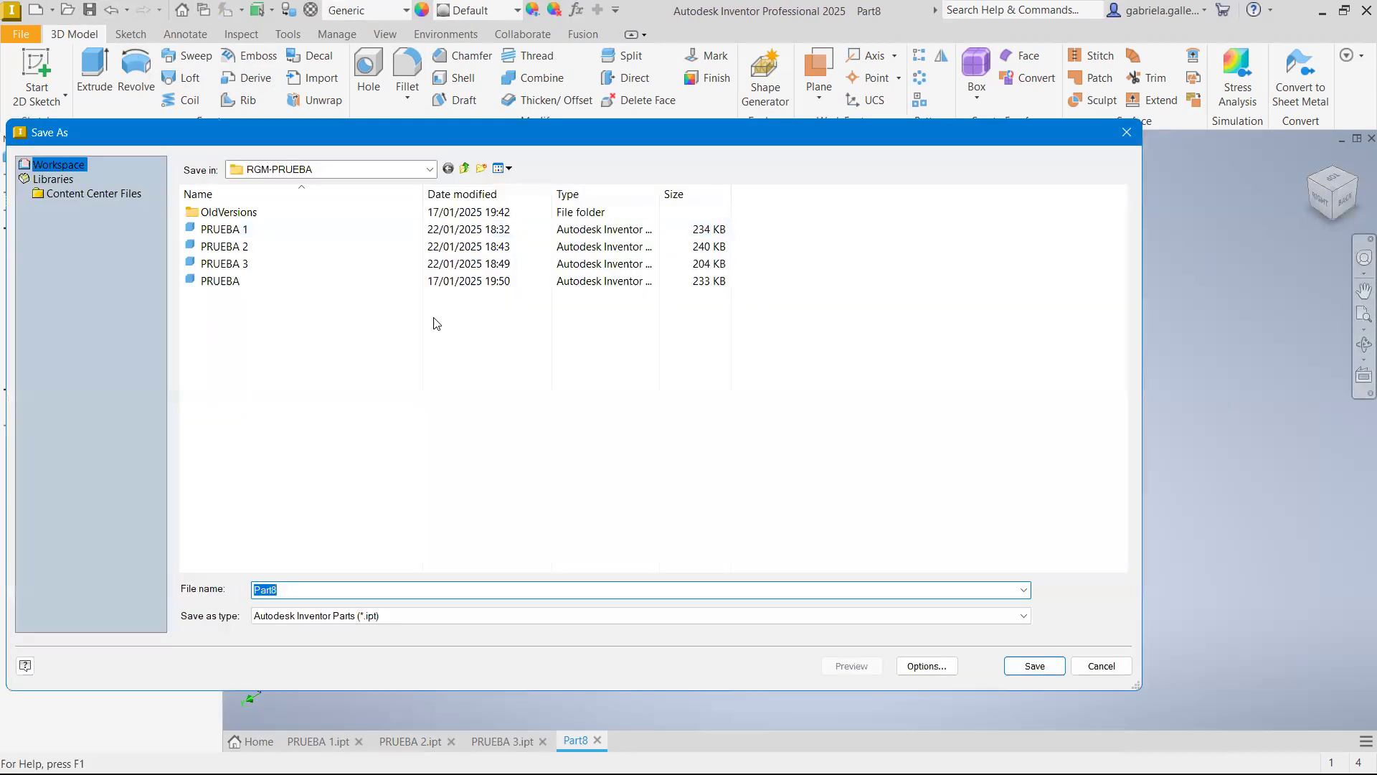
left_click(230, 263)
left_click(391, 589)
left_click(391, 592)
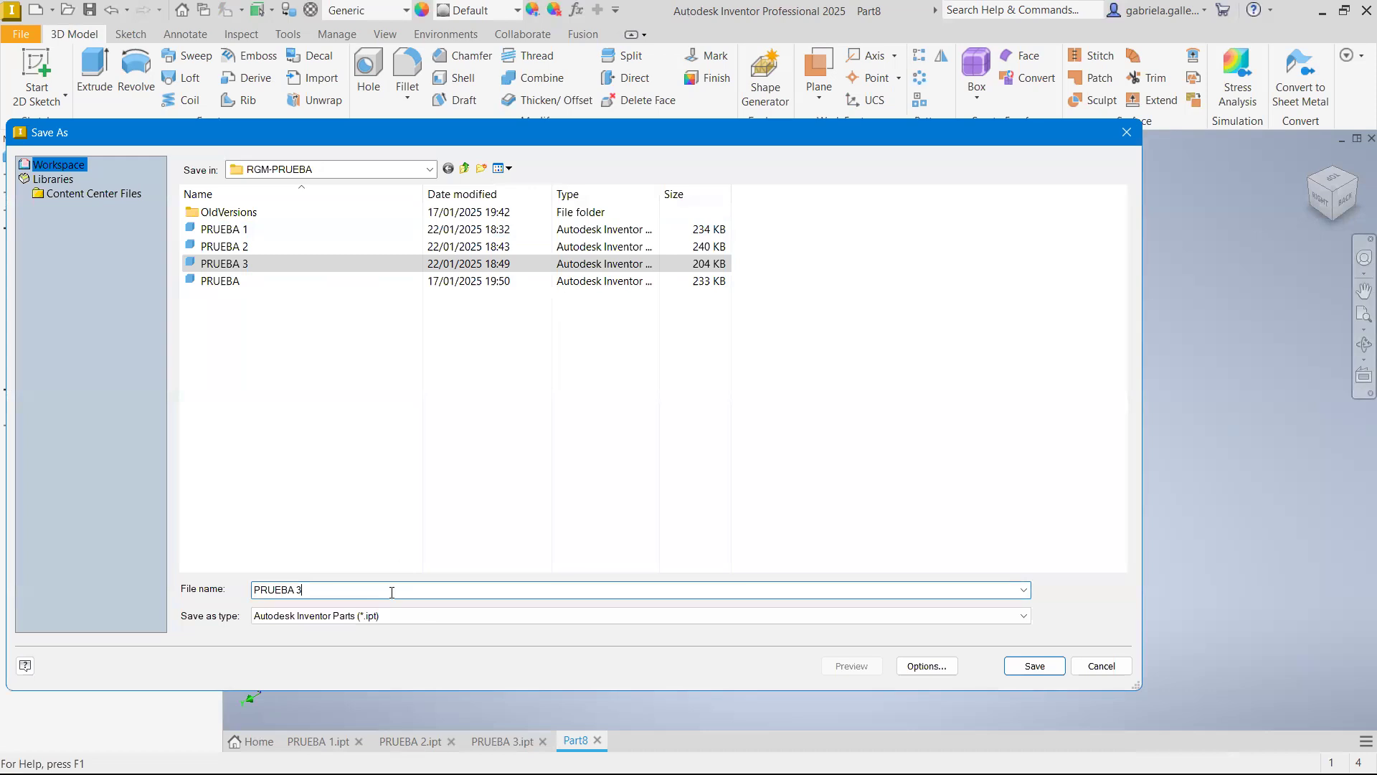
key("BackSpace")
type("4")
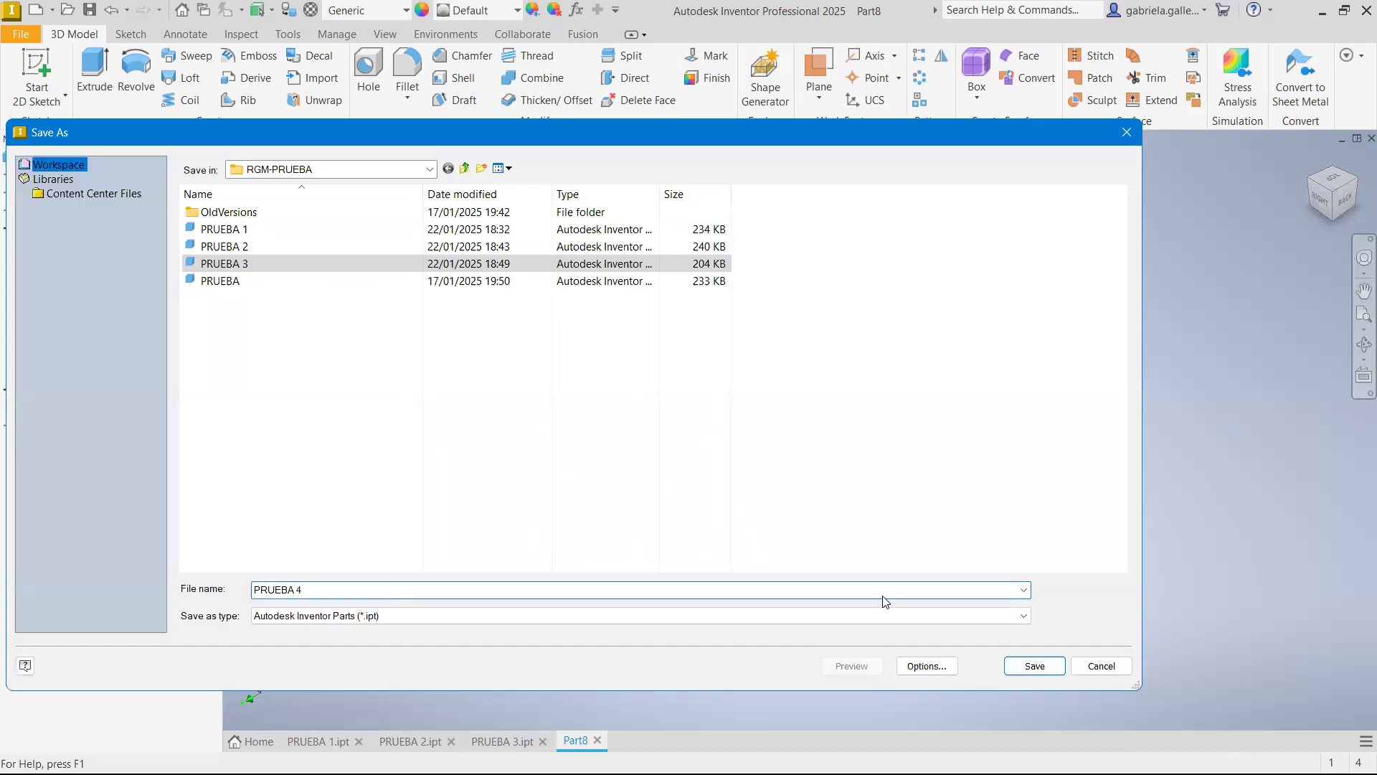
left_click(1059, 667)
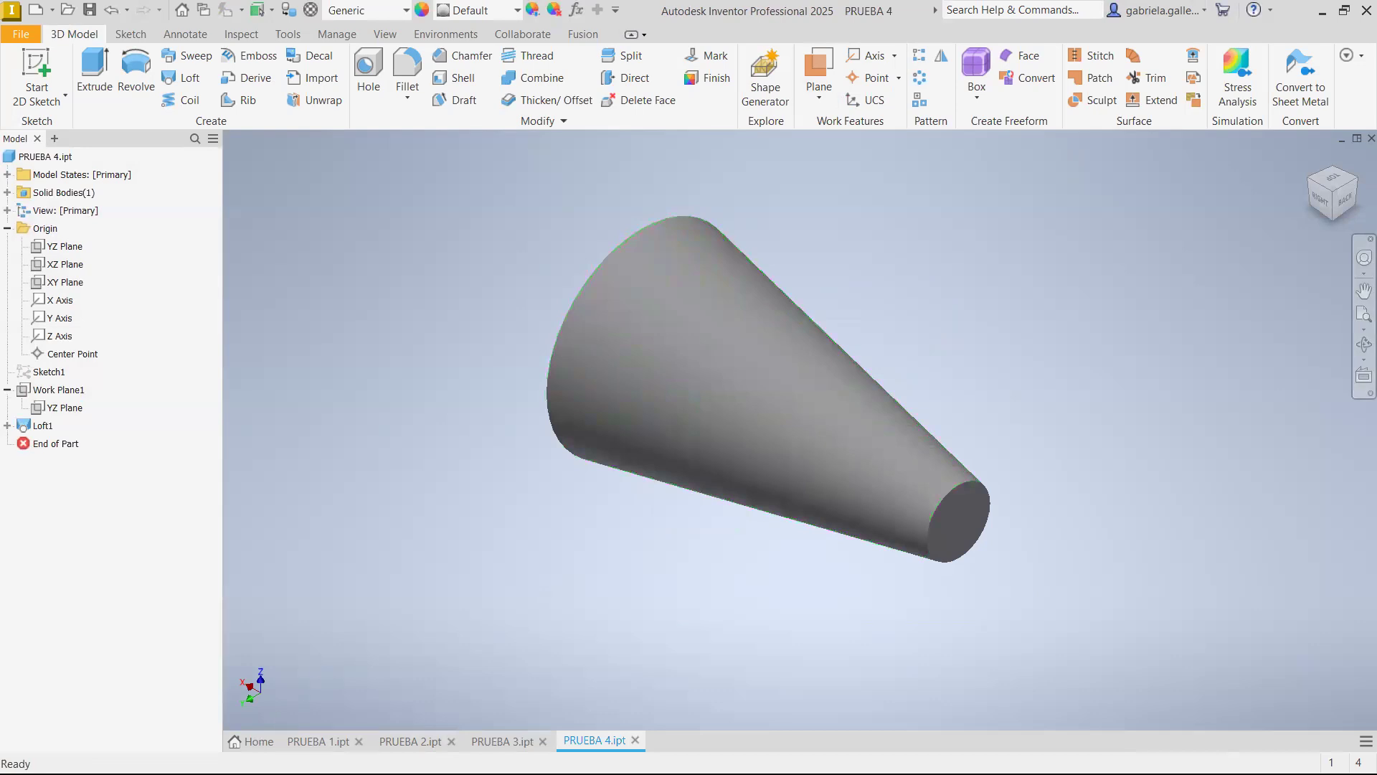
left_click(316, 742)
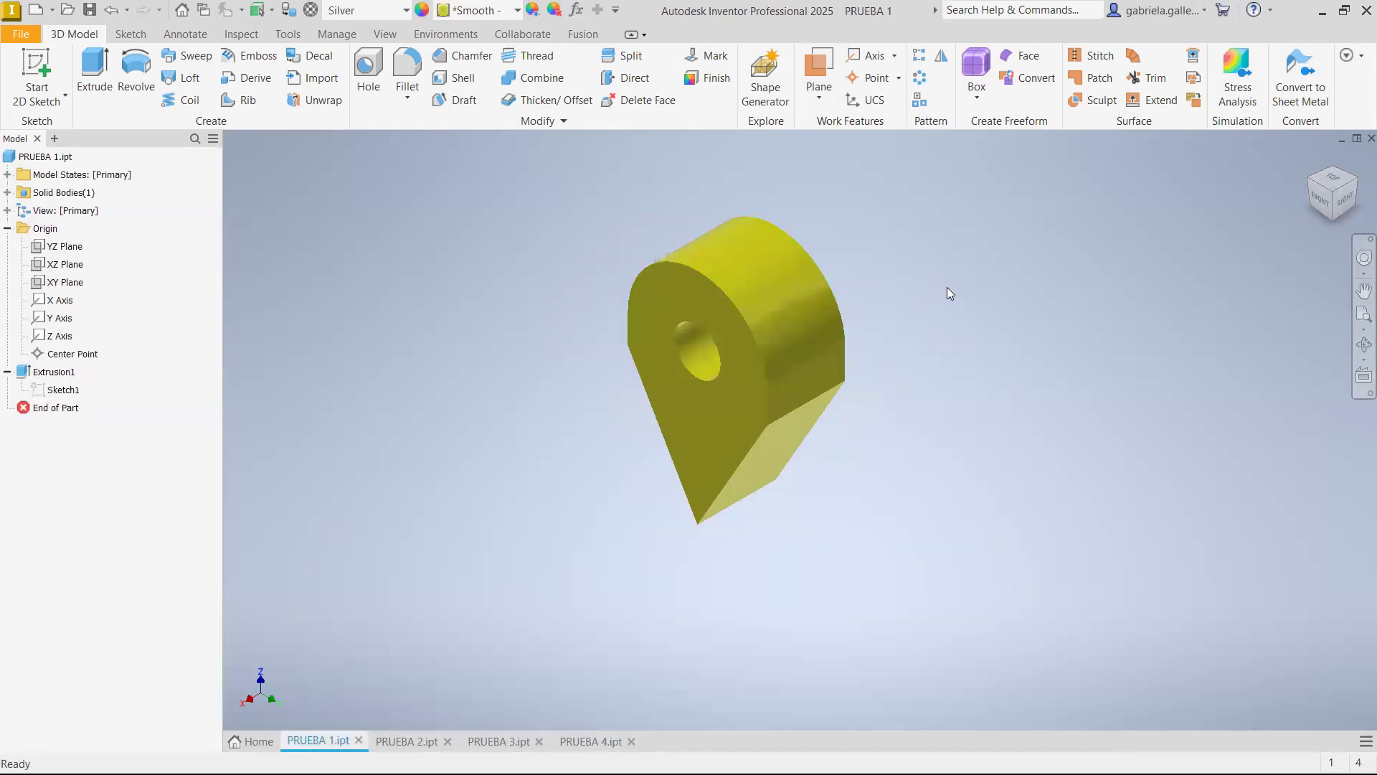
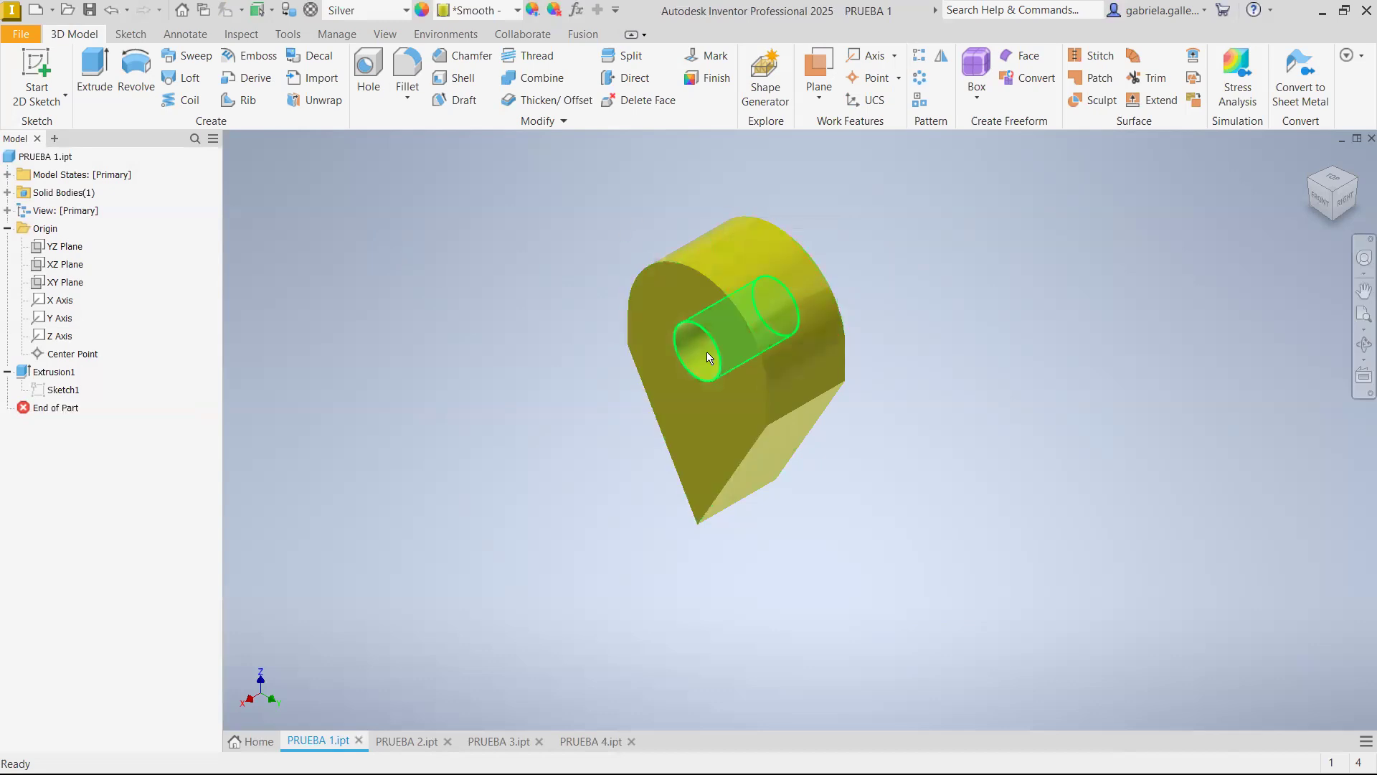
Open the extrusion's base sketch to review its profile and dimensions, and close it without changes
left_click(61, 391)
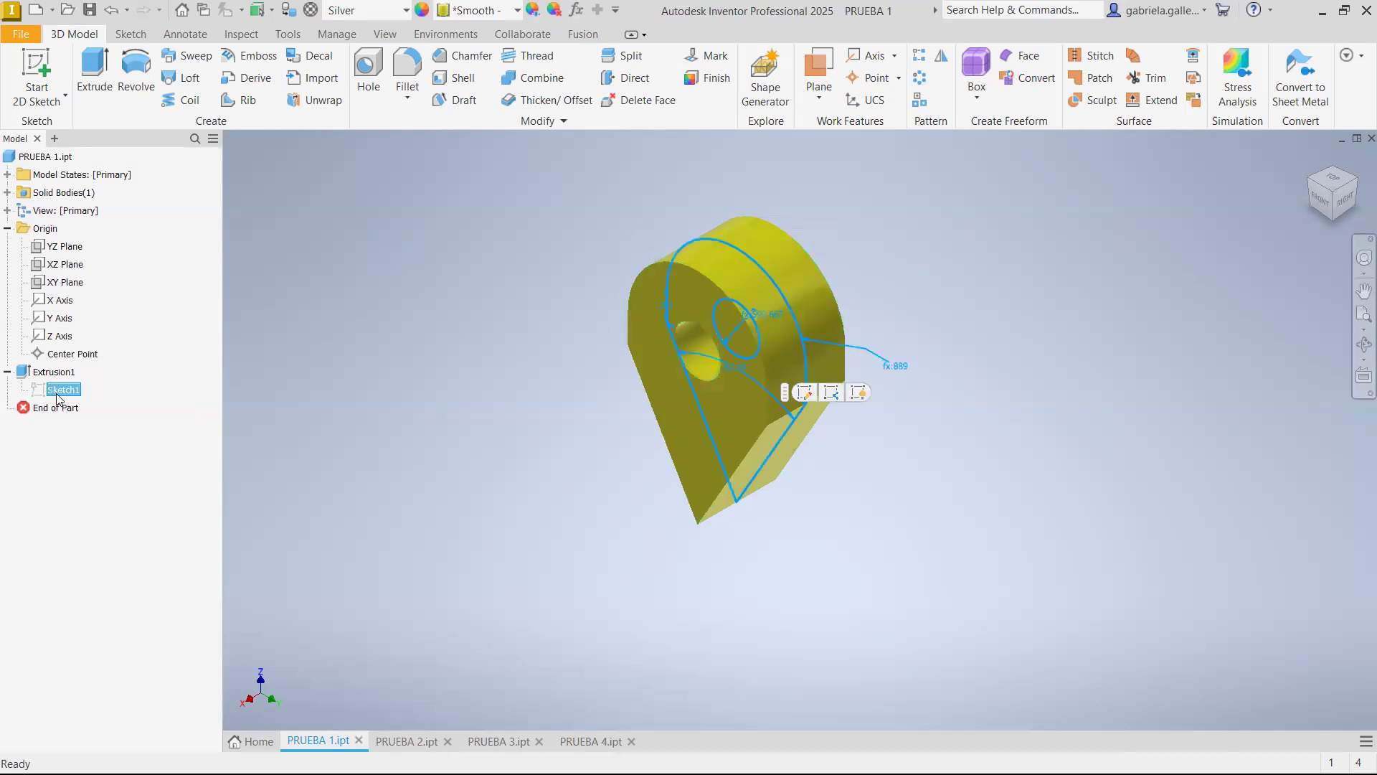
left_click(485, 423)
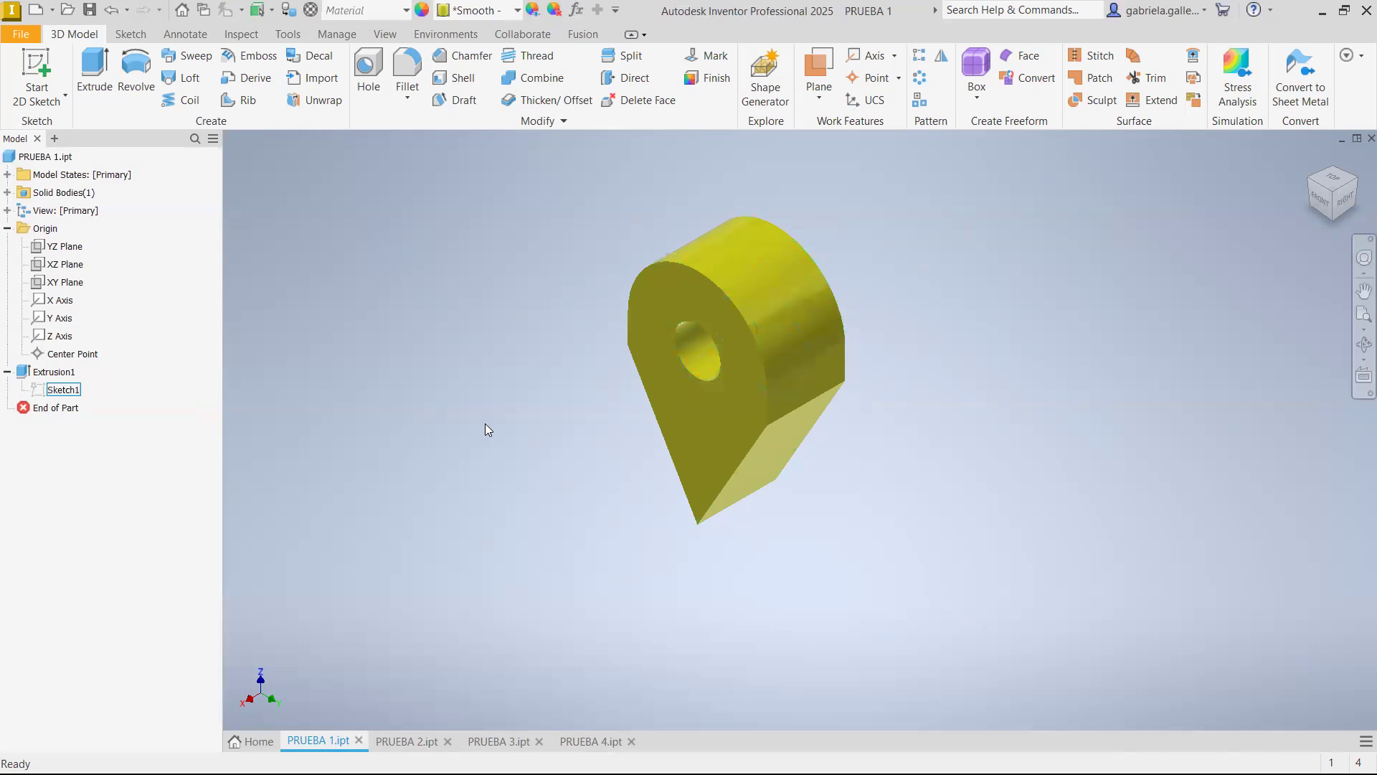
double_click(63, 391)
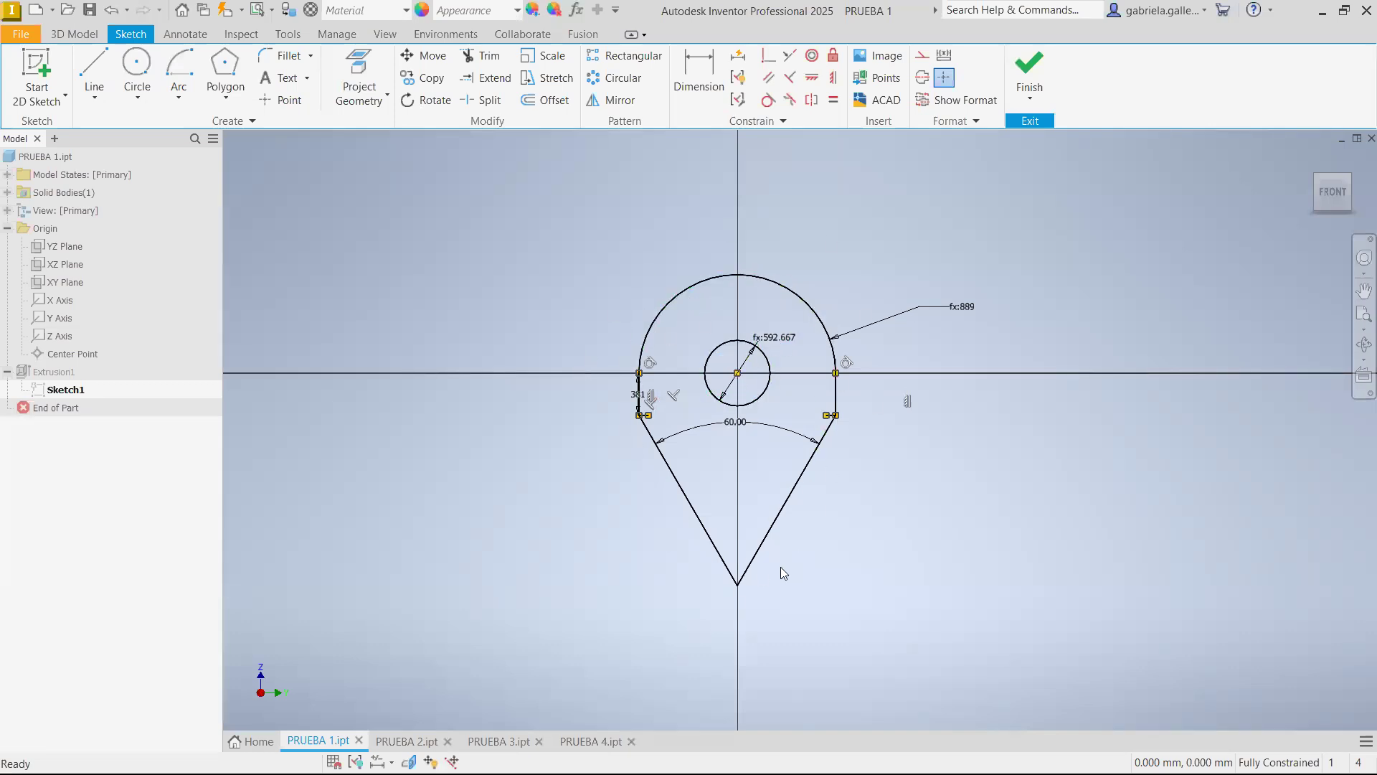
left_click(1028, 72)
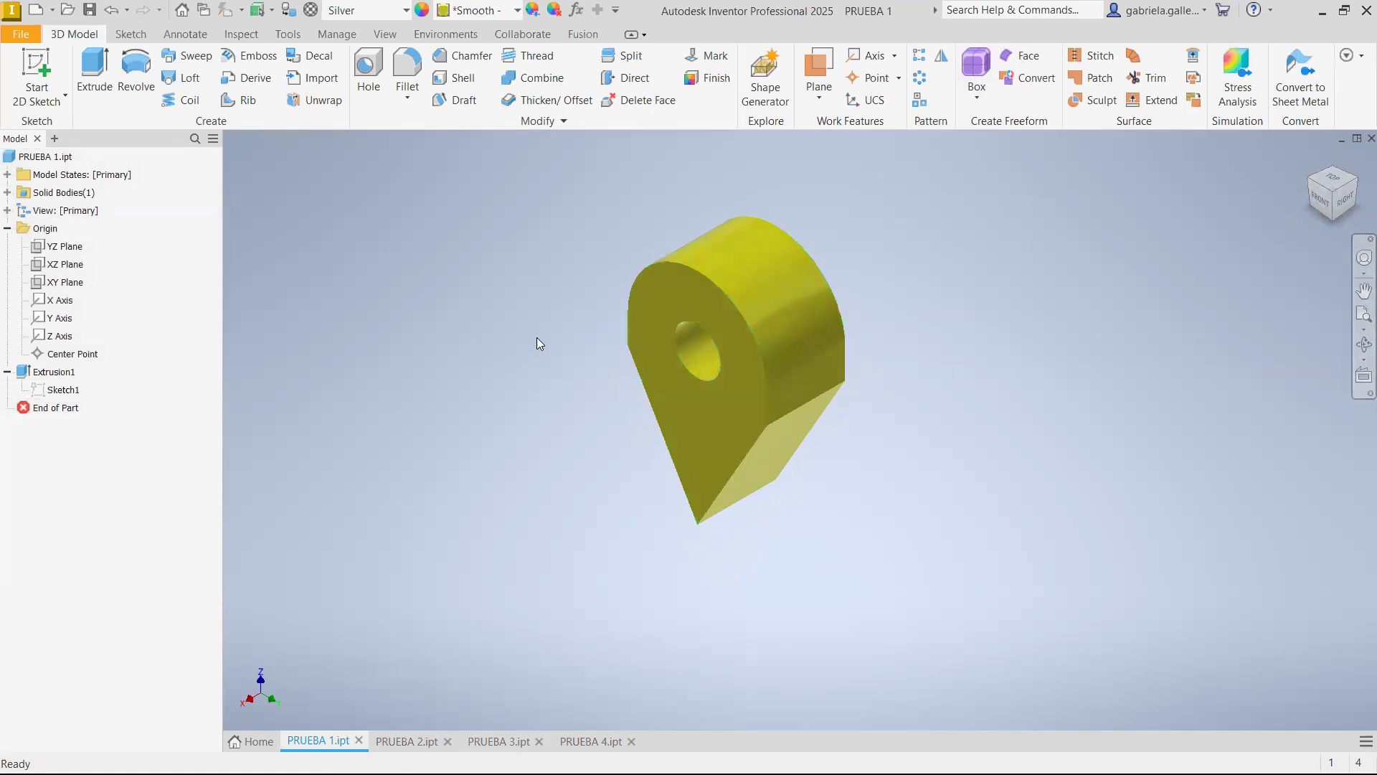
Examine the through hole and the flat faces of the extruded part from the rear and the home view
left_click(693, 361)
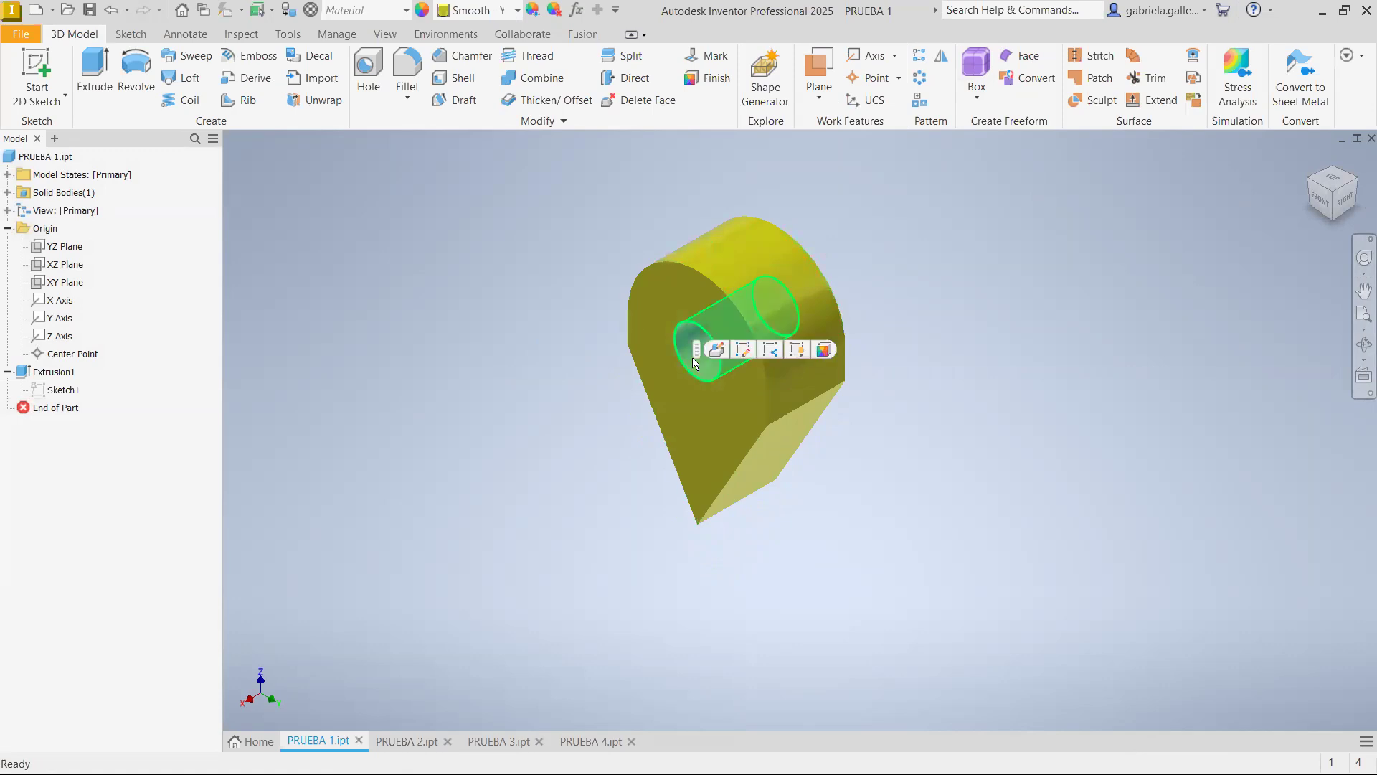
left_click(717, 432)
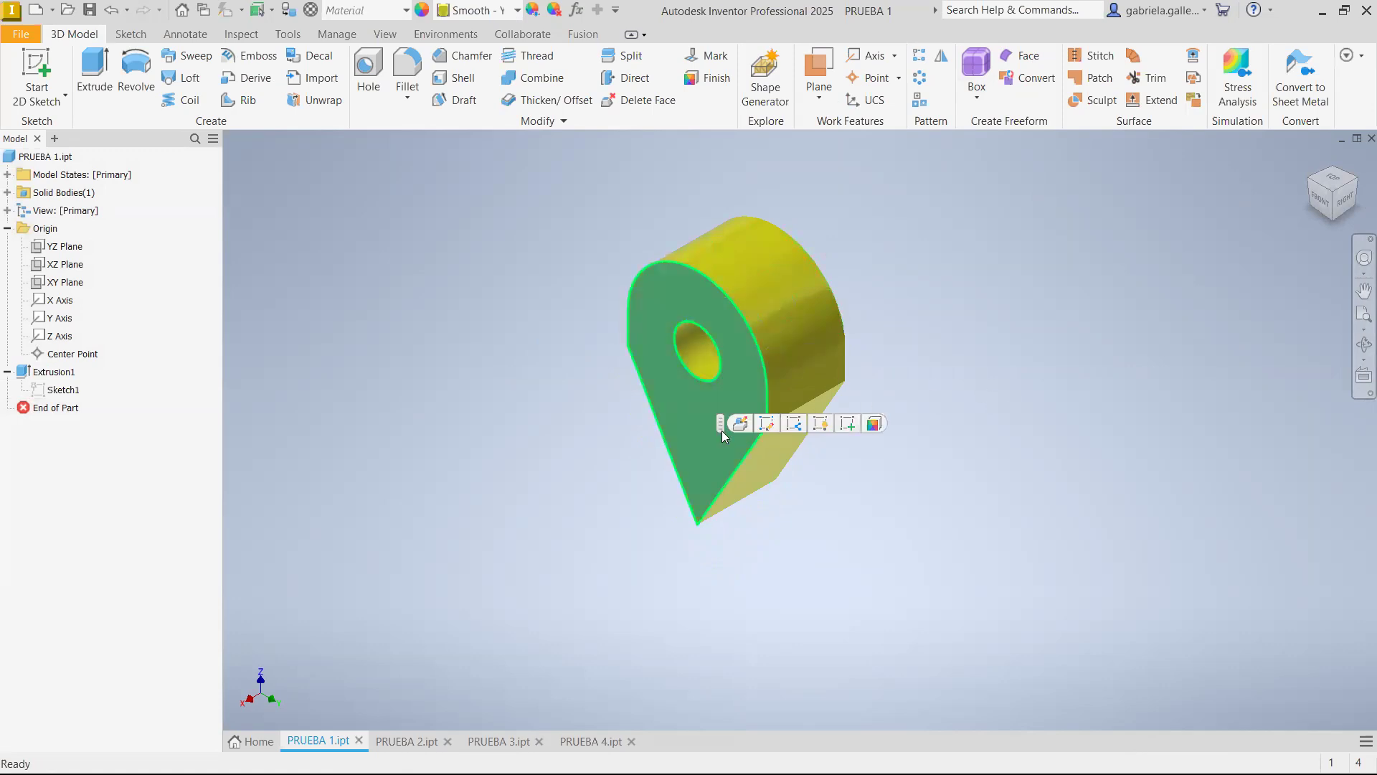
left_click(1355, 179)
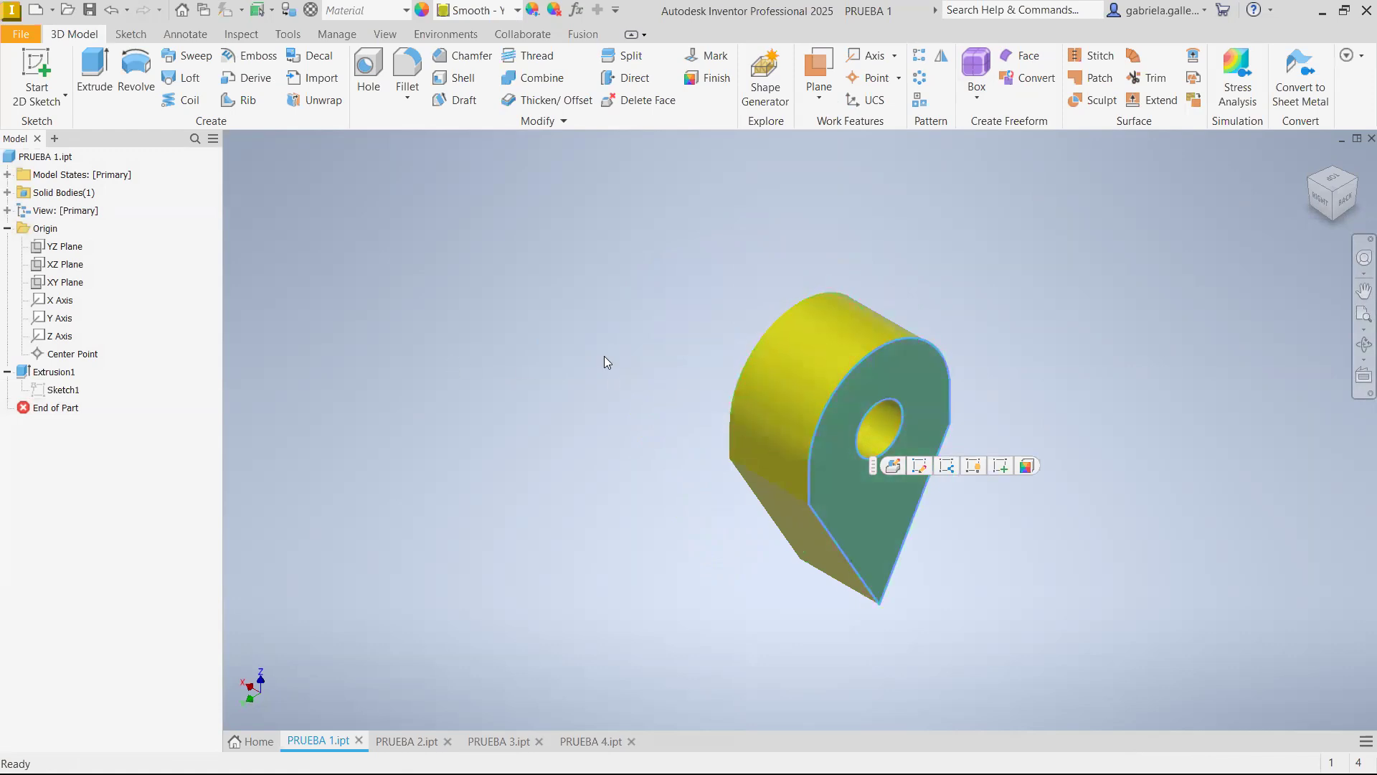
left_click(1311, 178)
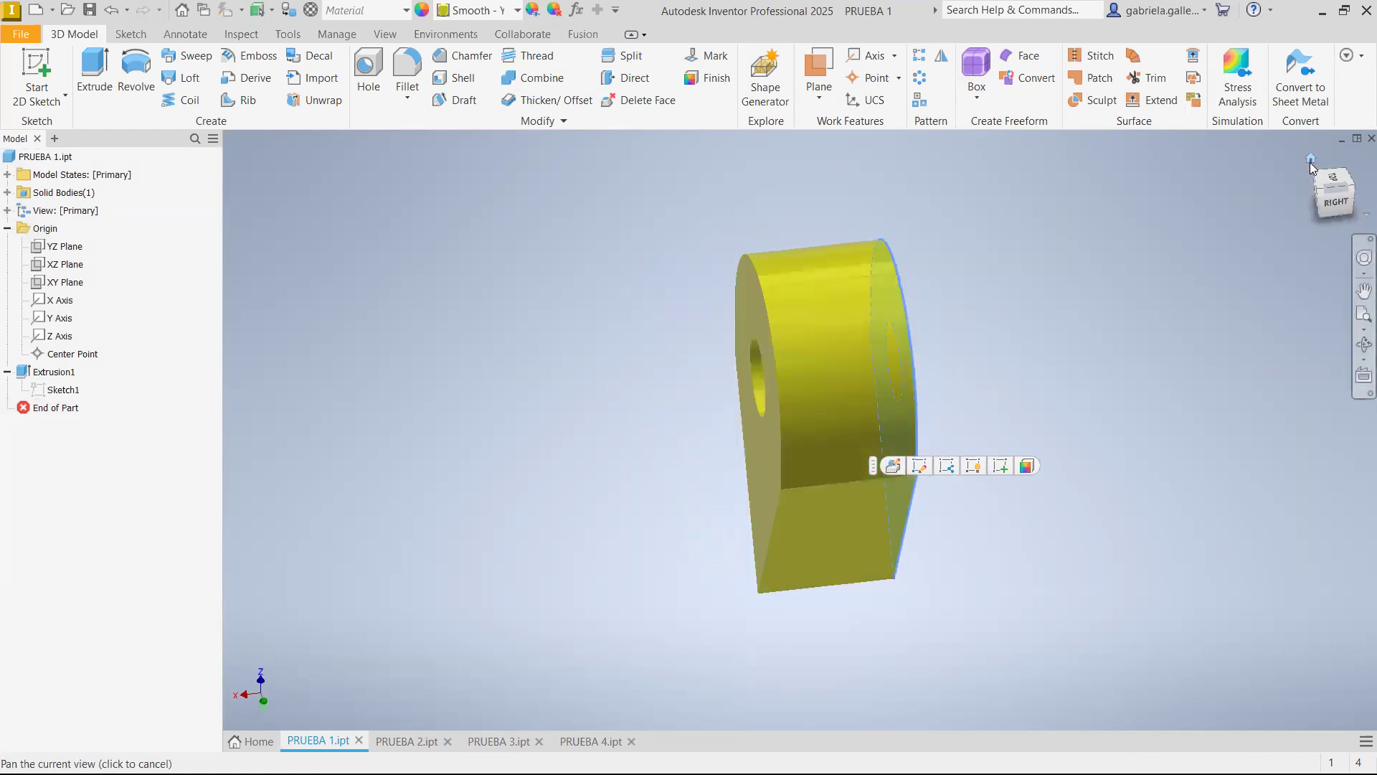
left_click(606, 304)
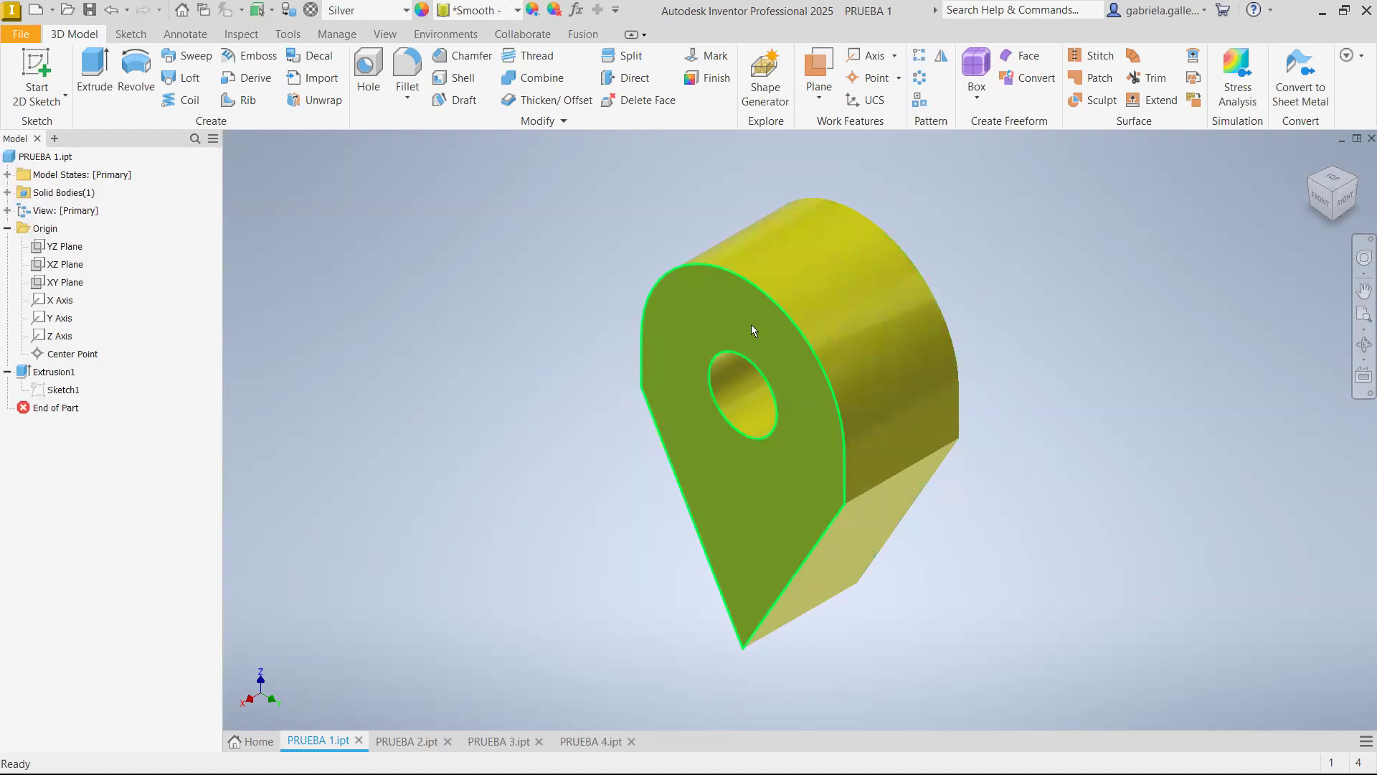
mouse_move(751, 324)
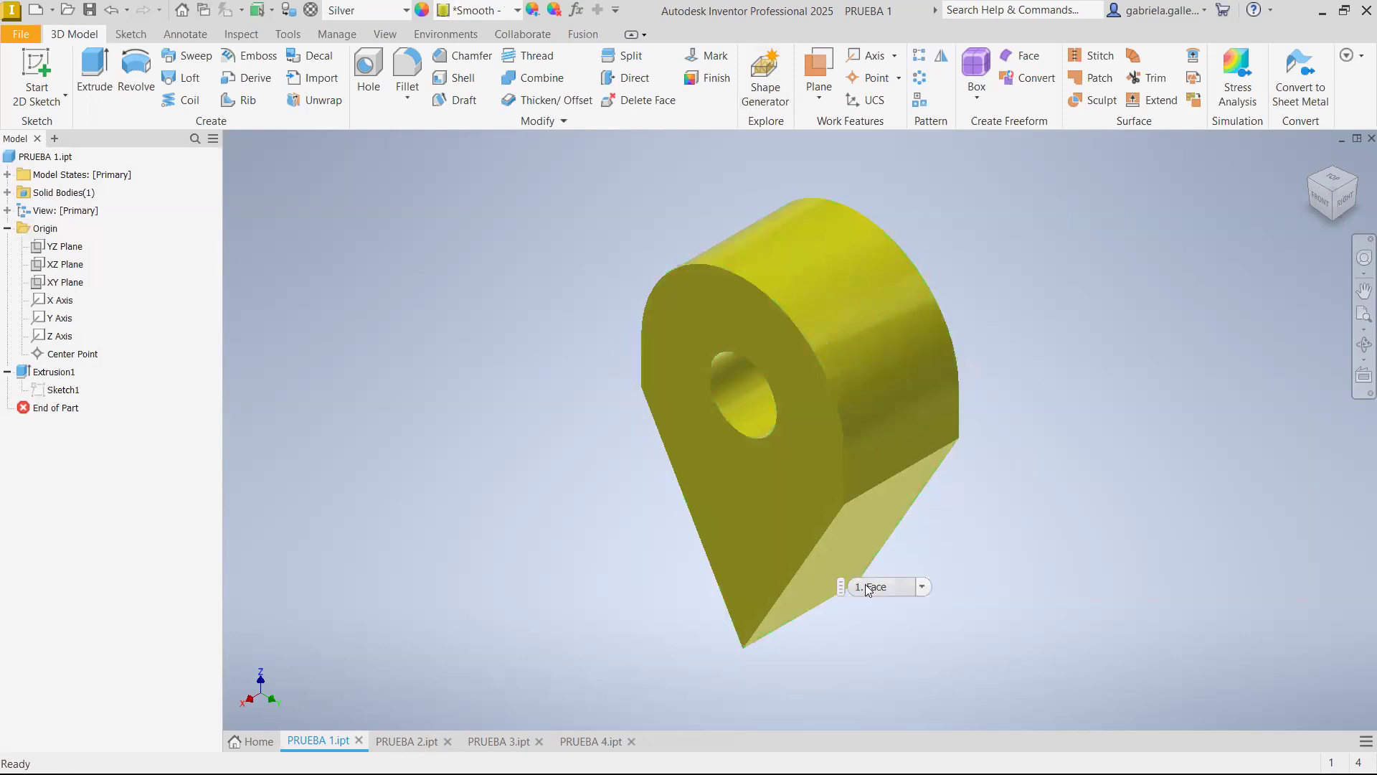
left_click(748, 385)
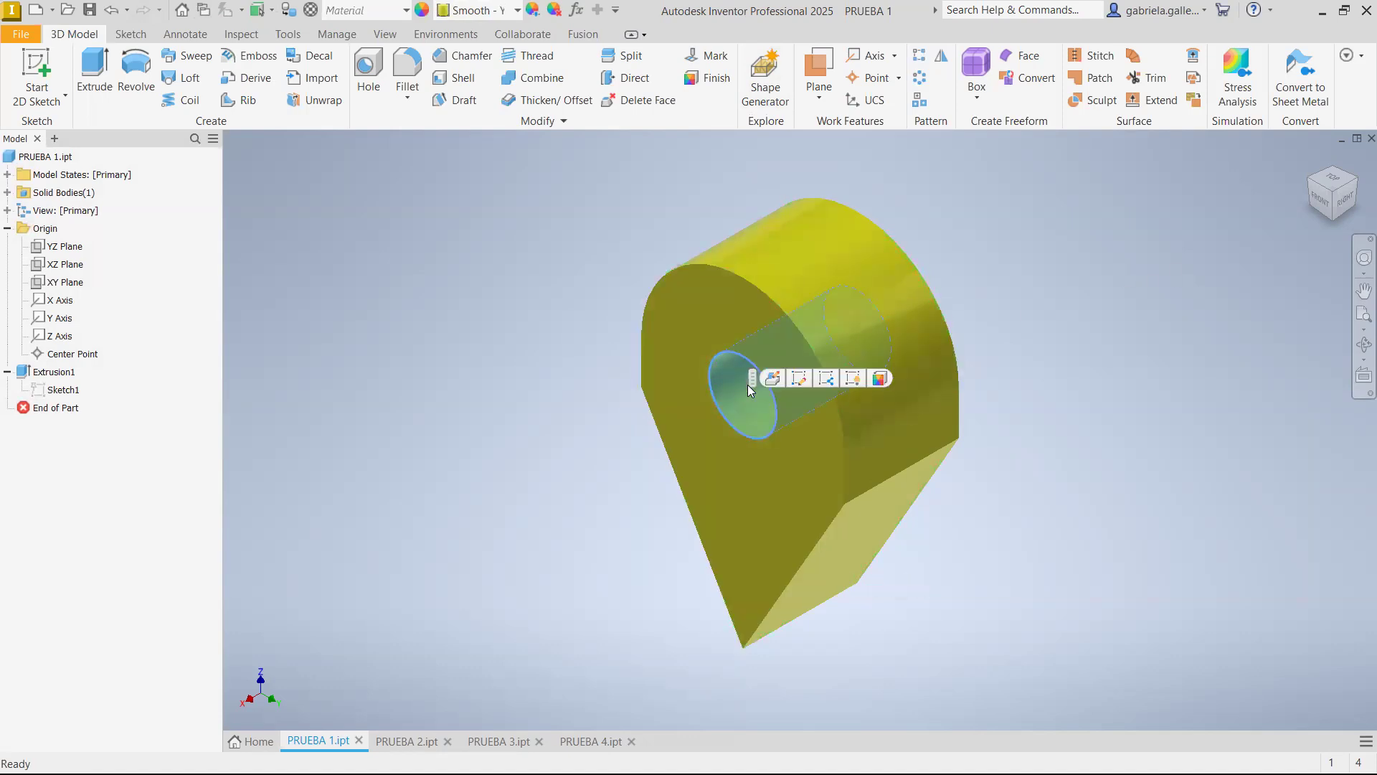
left_click(696, 400)
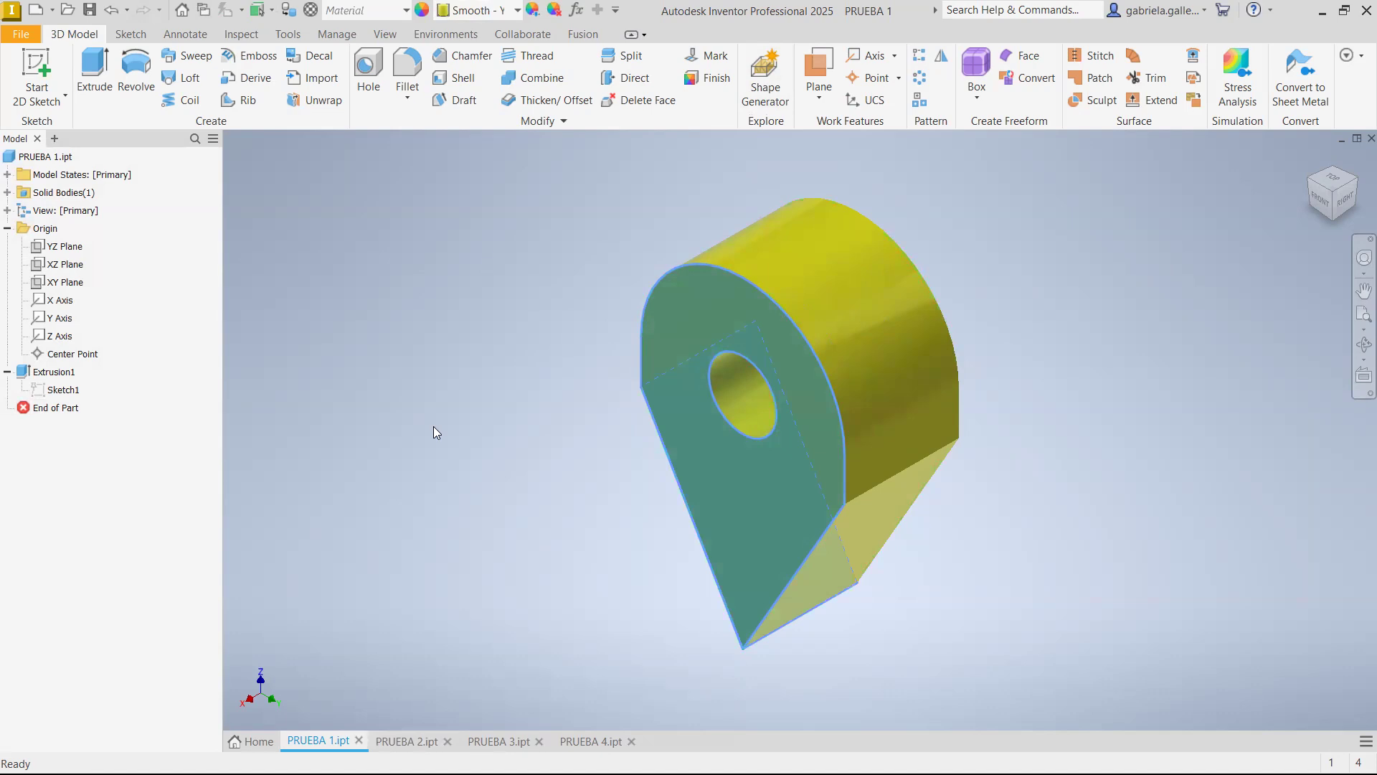
left_click(473, 435)
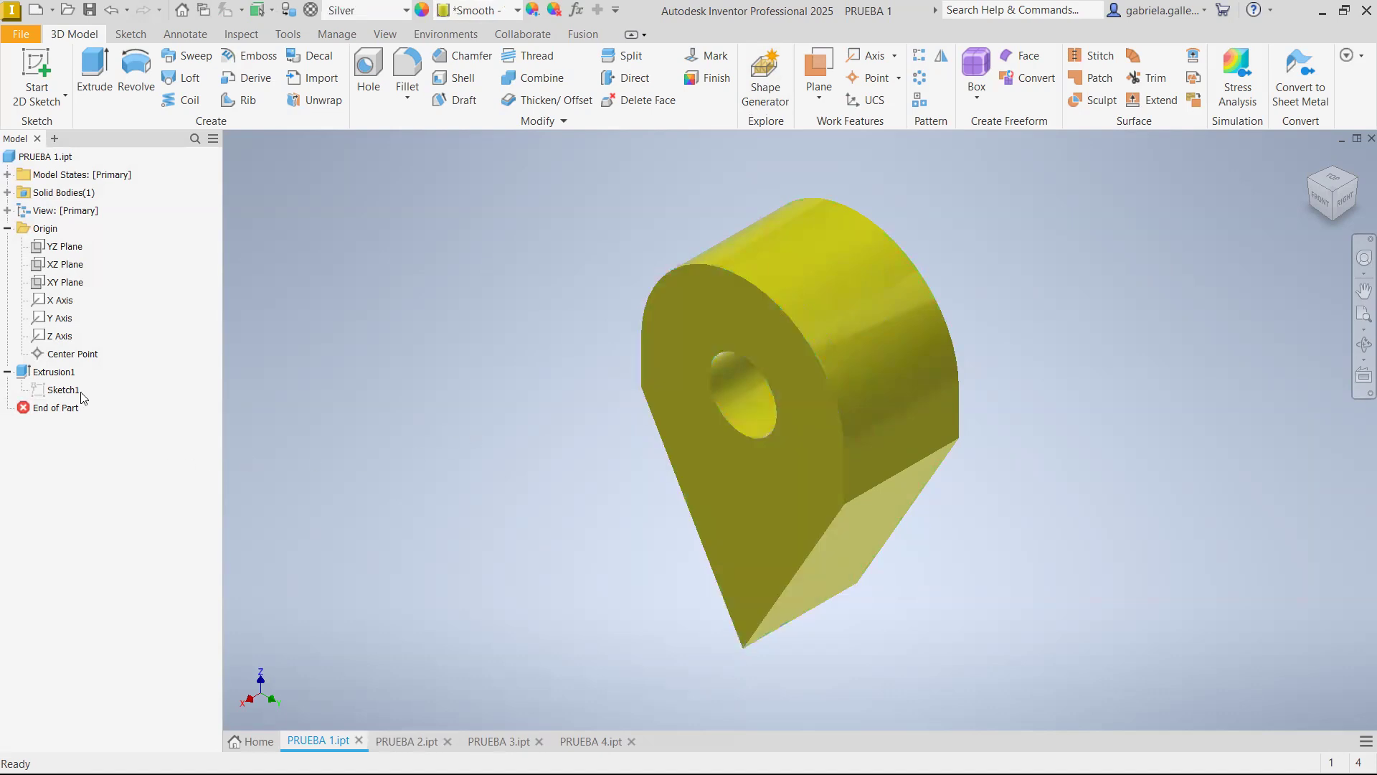
Delete the central circle from the extrusion's base sketch and finish the sketch
double_click(66, 391)
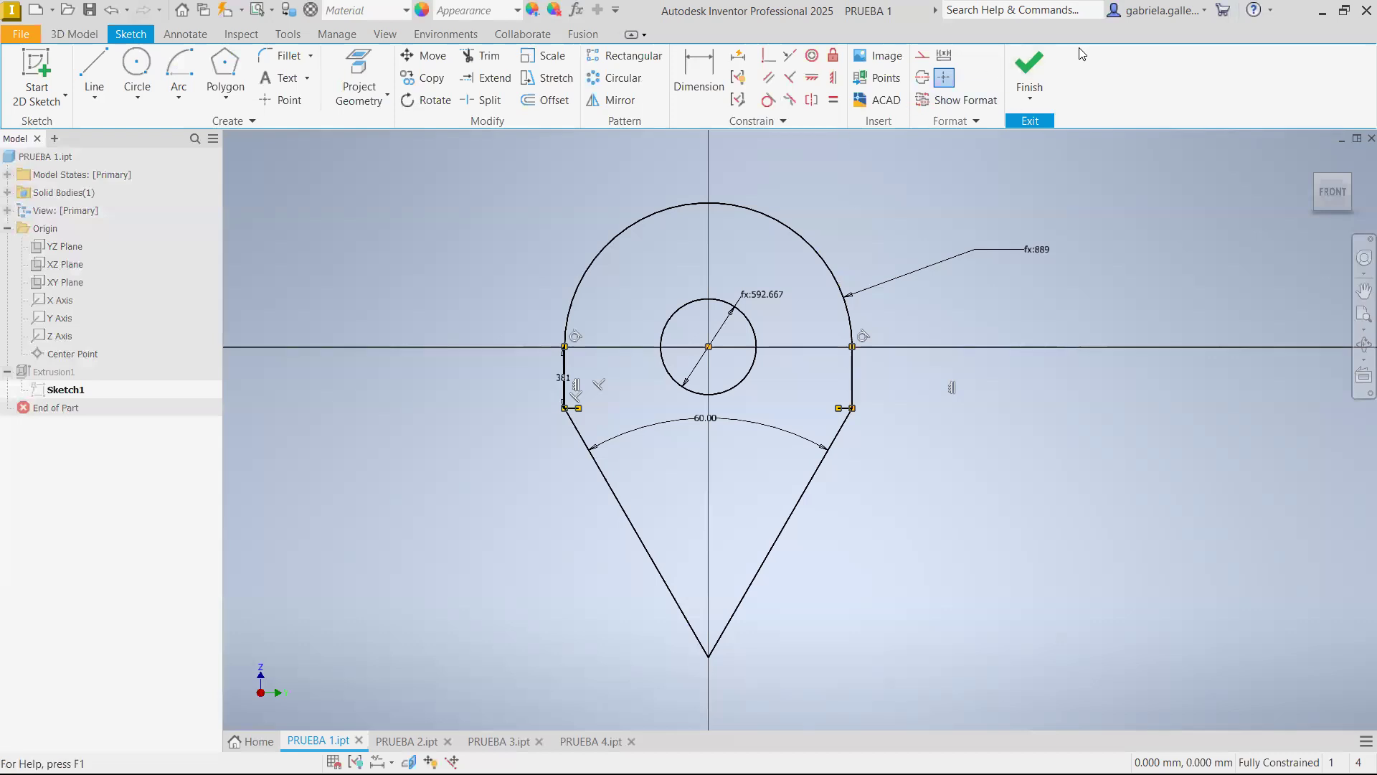
left_click(1030, 72)
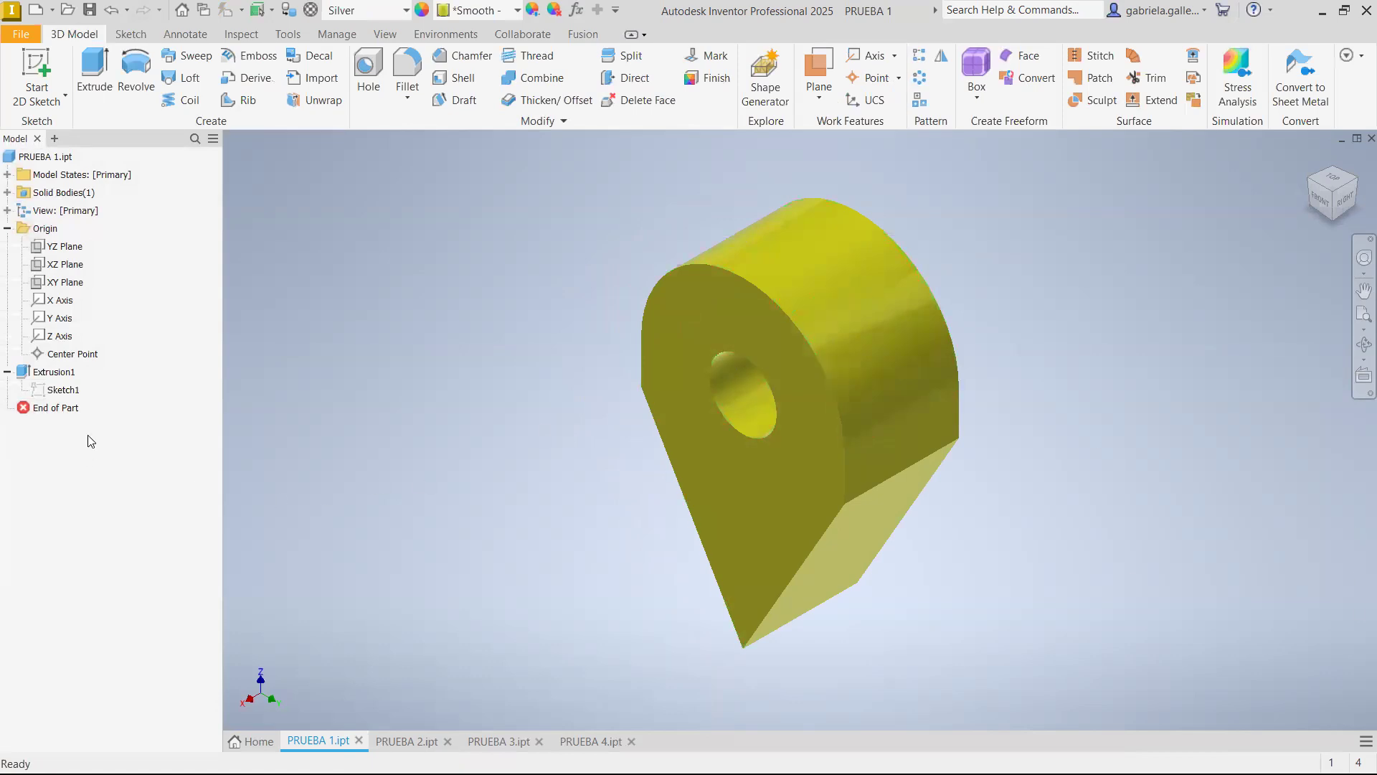
left_click(61, 378)
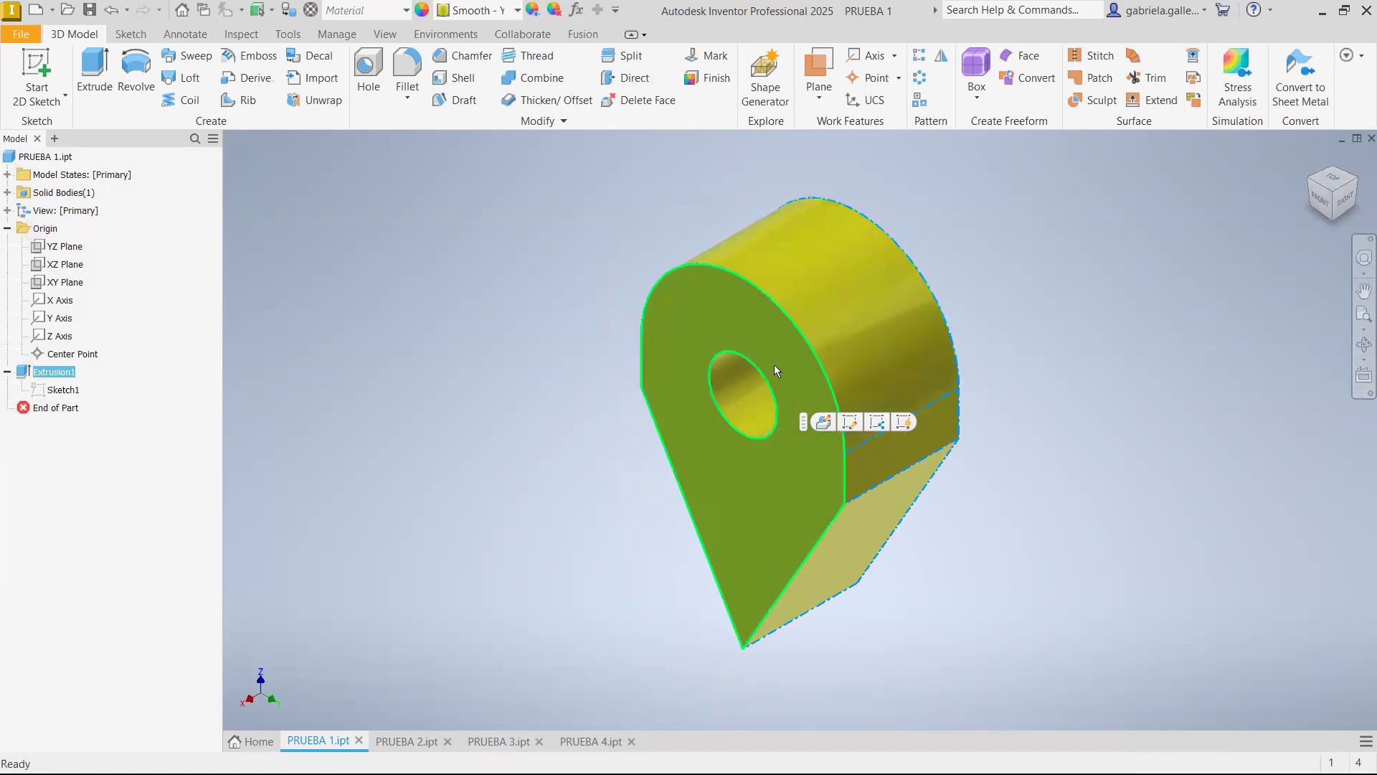
left_click(64, 393)
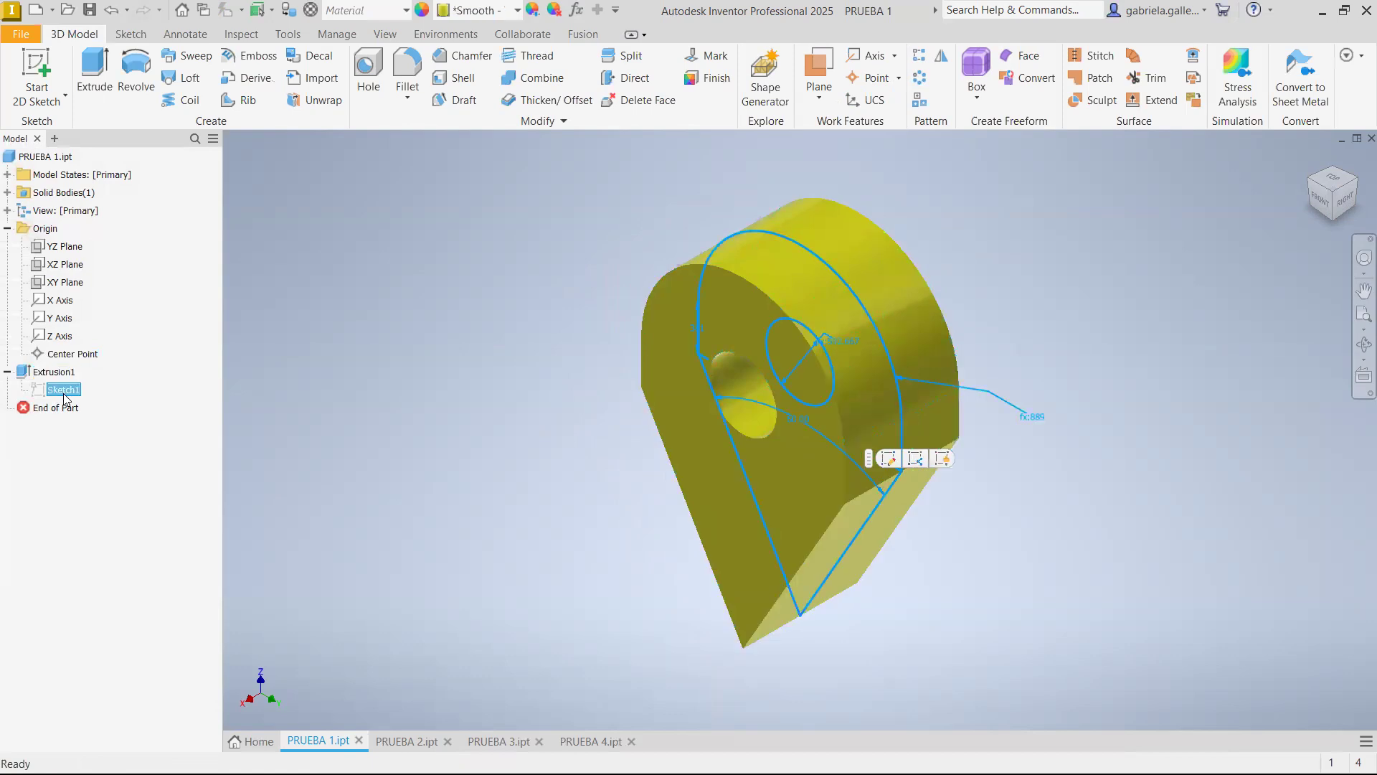
right_click(65, 397)
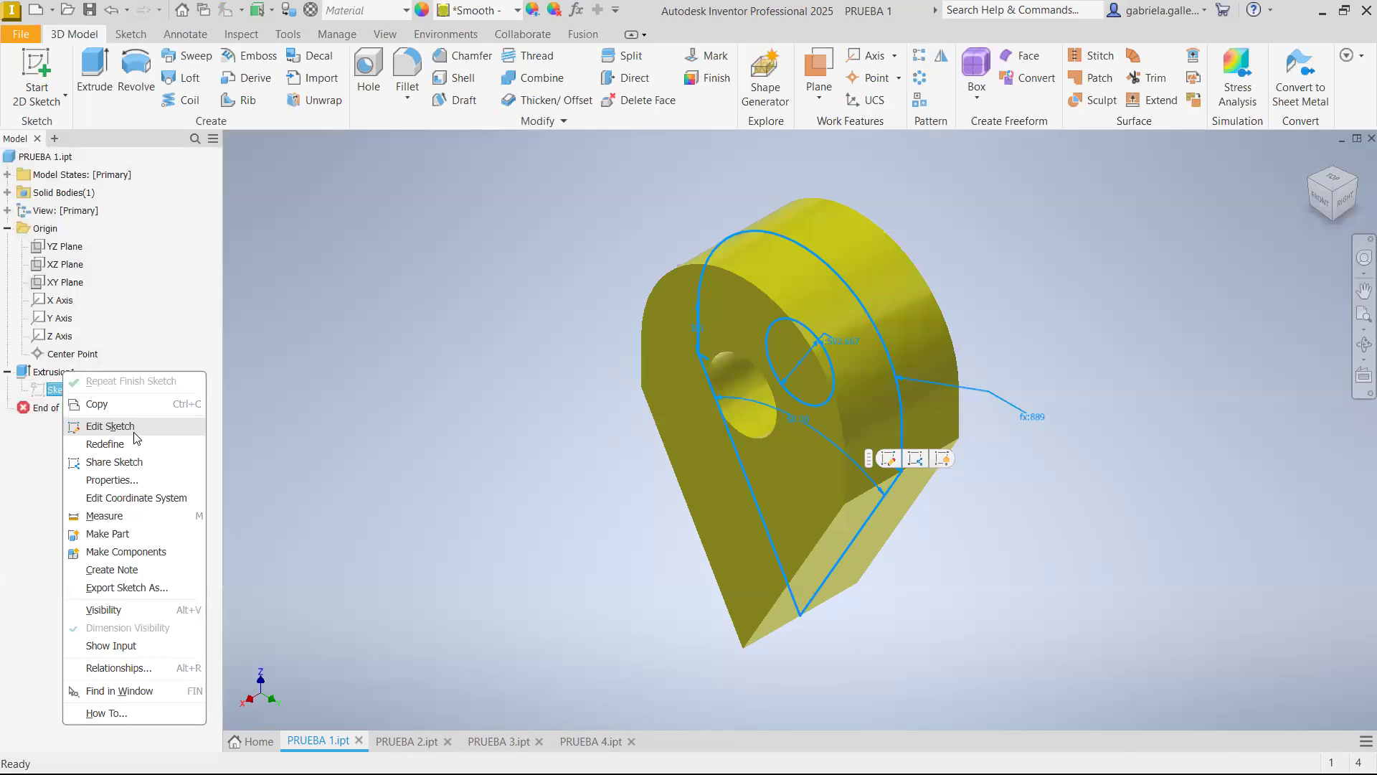
left_click(109, 426)
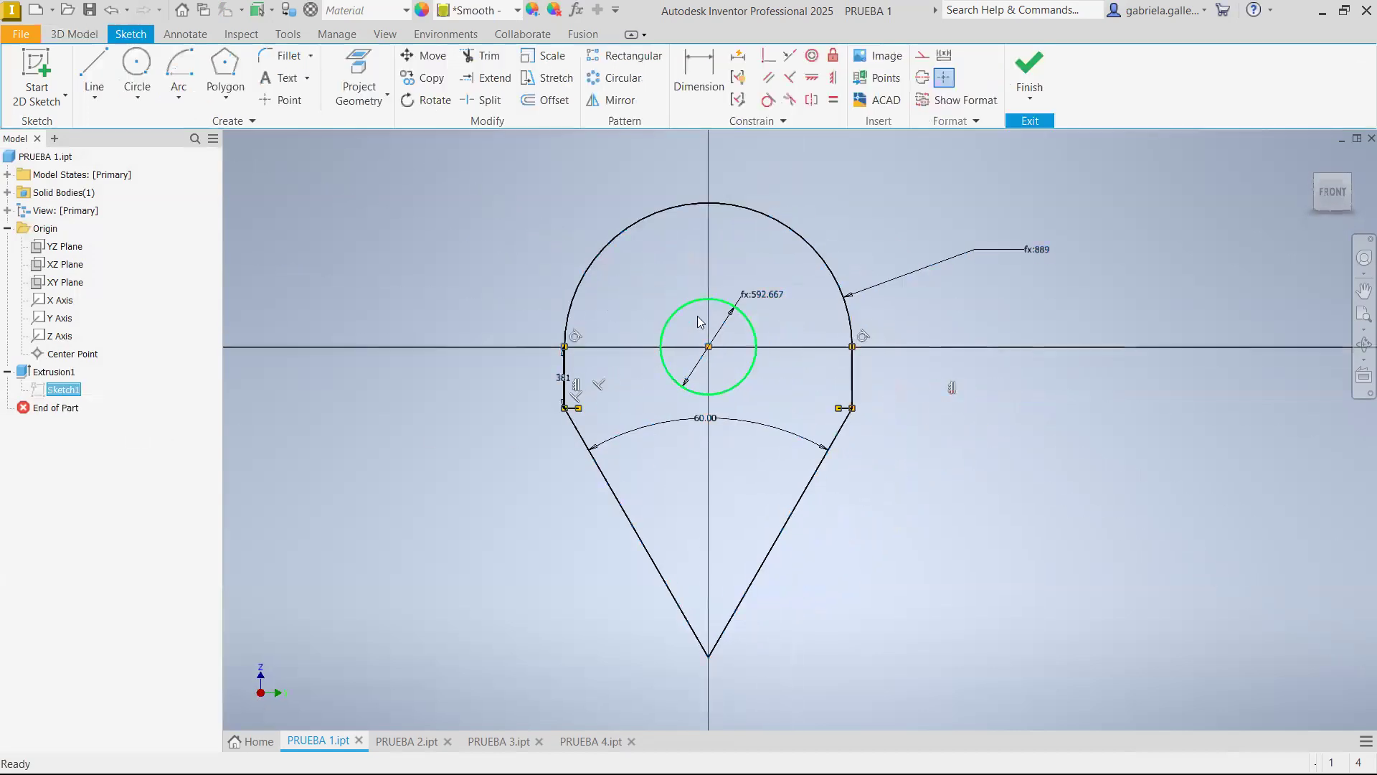
left_click_drag(783, 331, 718, 277)
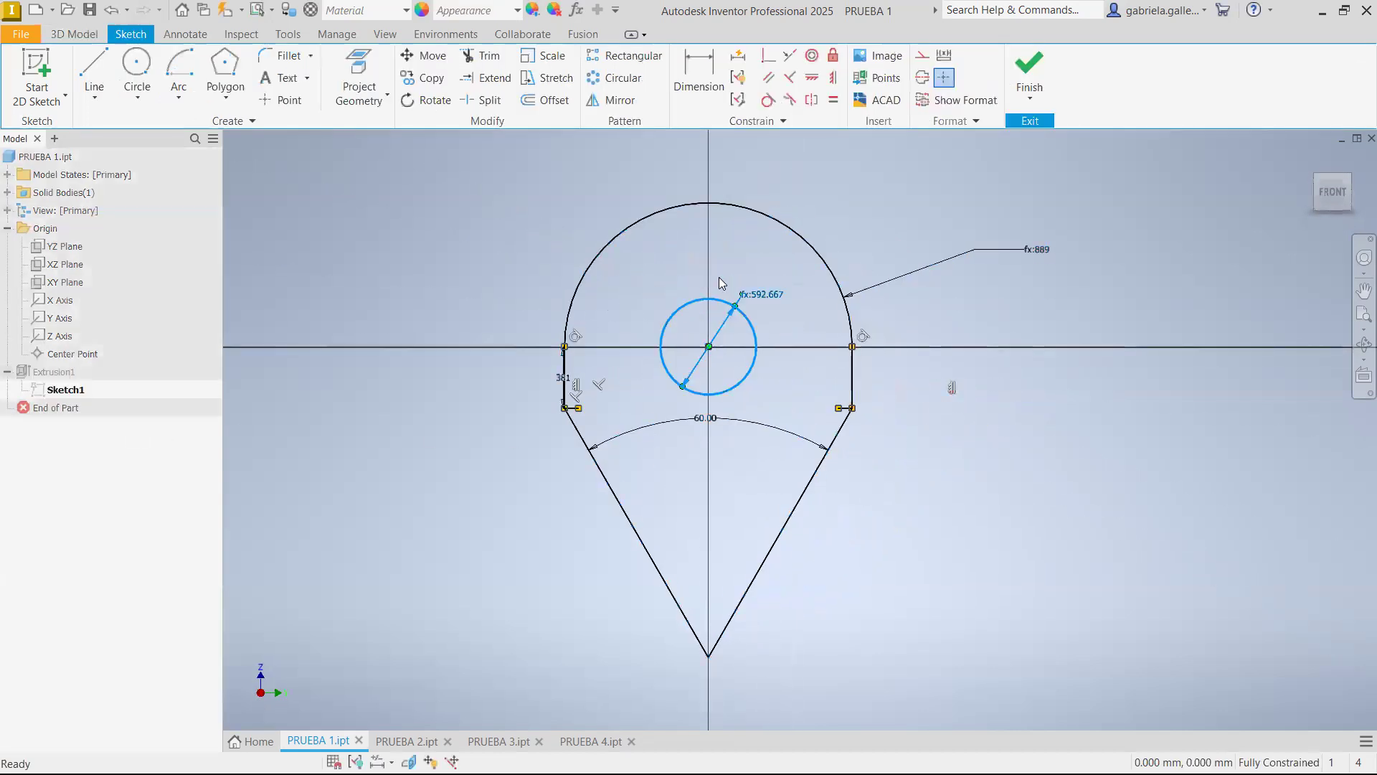
key("Delete")
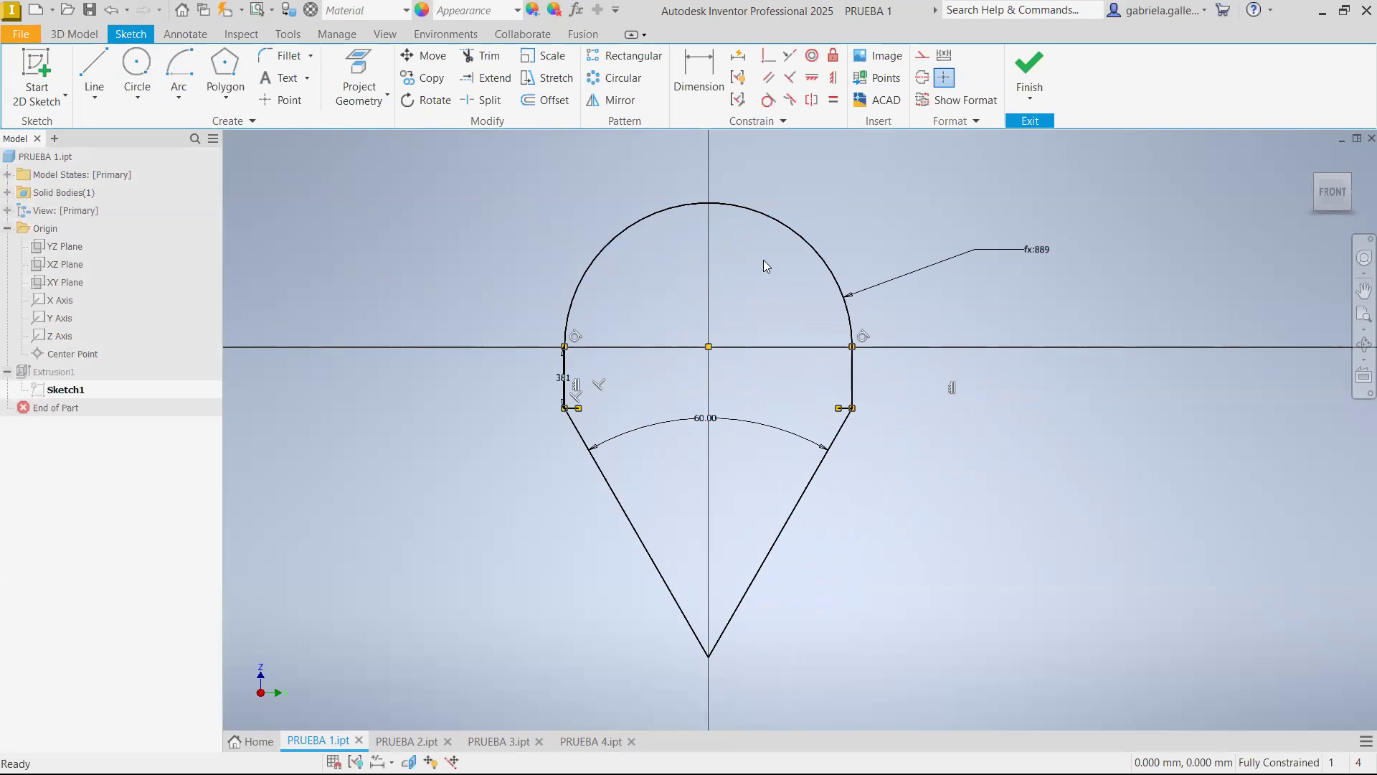
mouse_move(761, 773)
left_click(1029, 72)
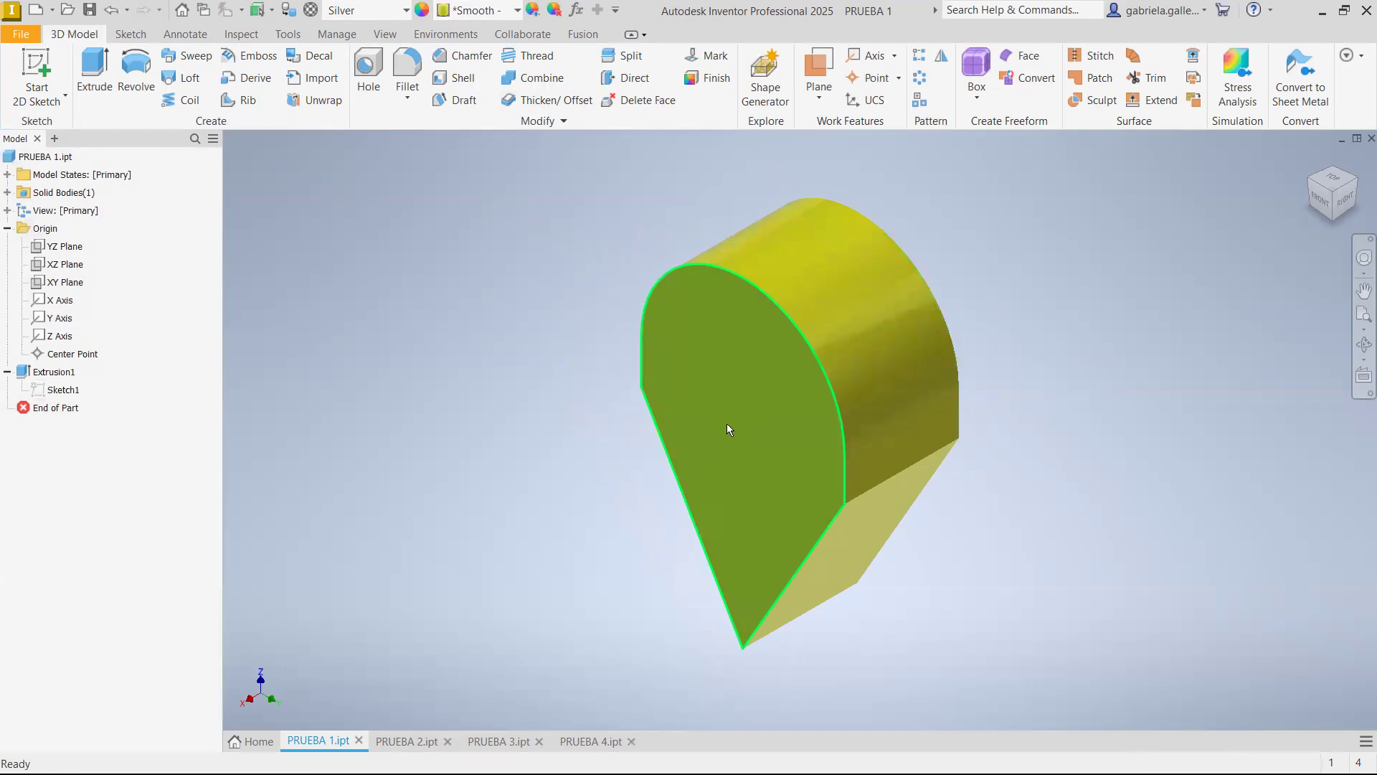
Create an empty sketch on the part's flat front face and finish it
mouse_move(728, 429)
left_click(782, 411)
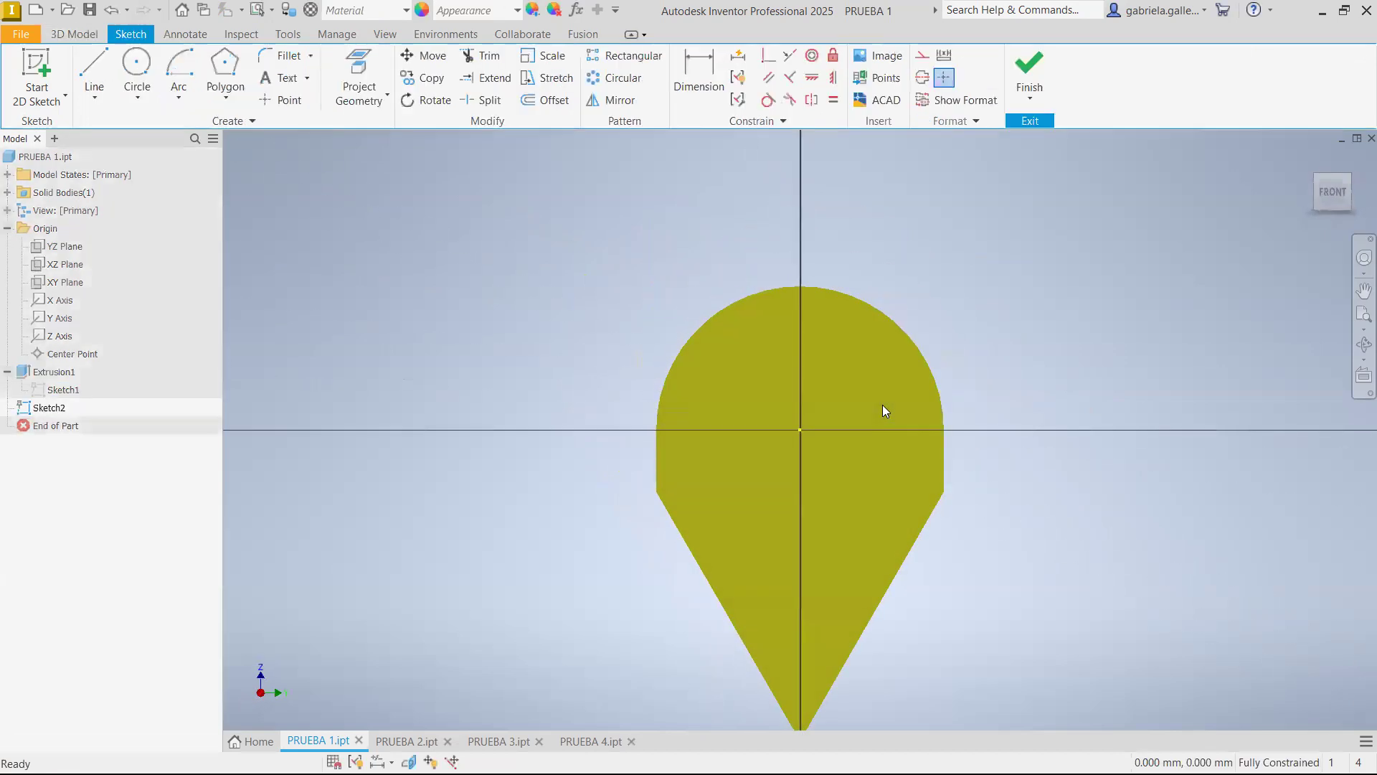
left_click(1030, 95)
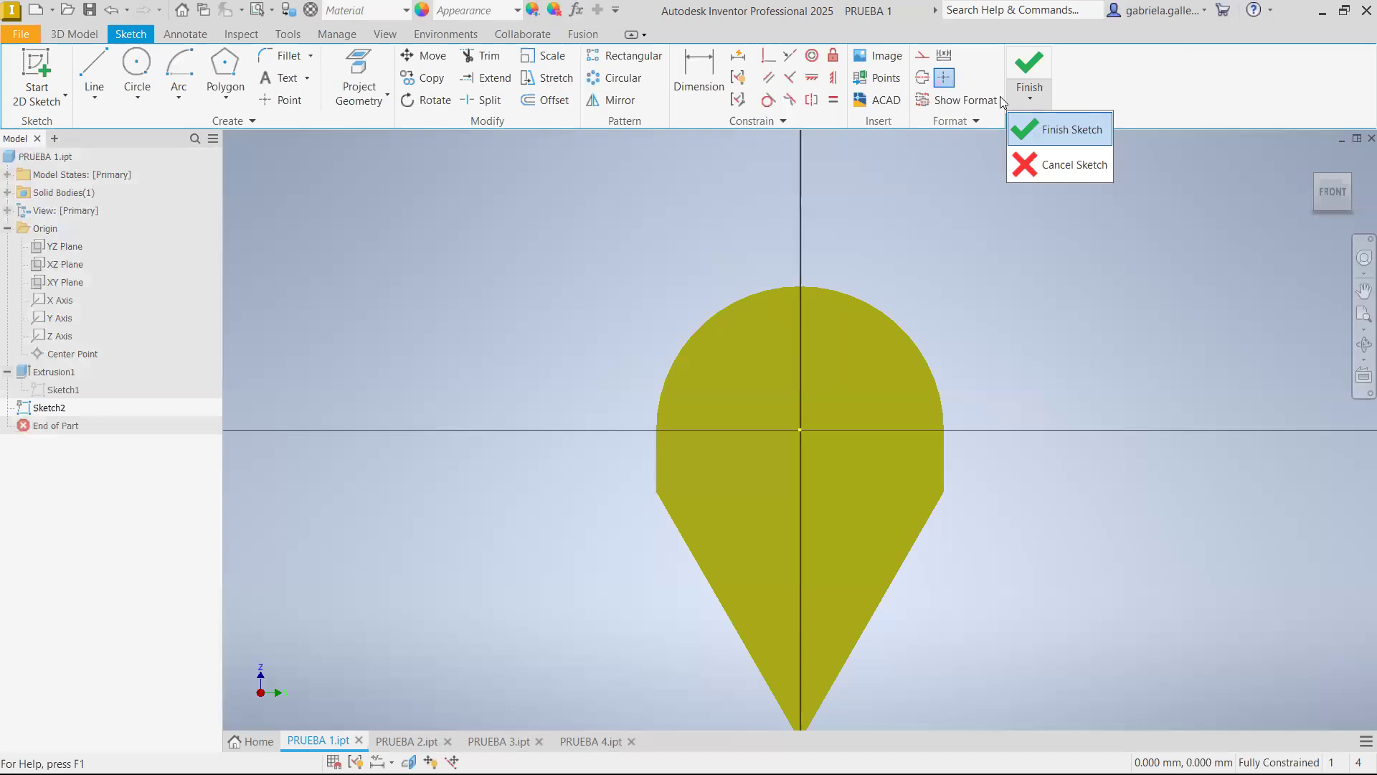
left_click(1051, 129)
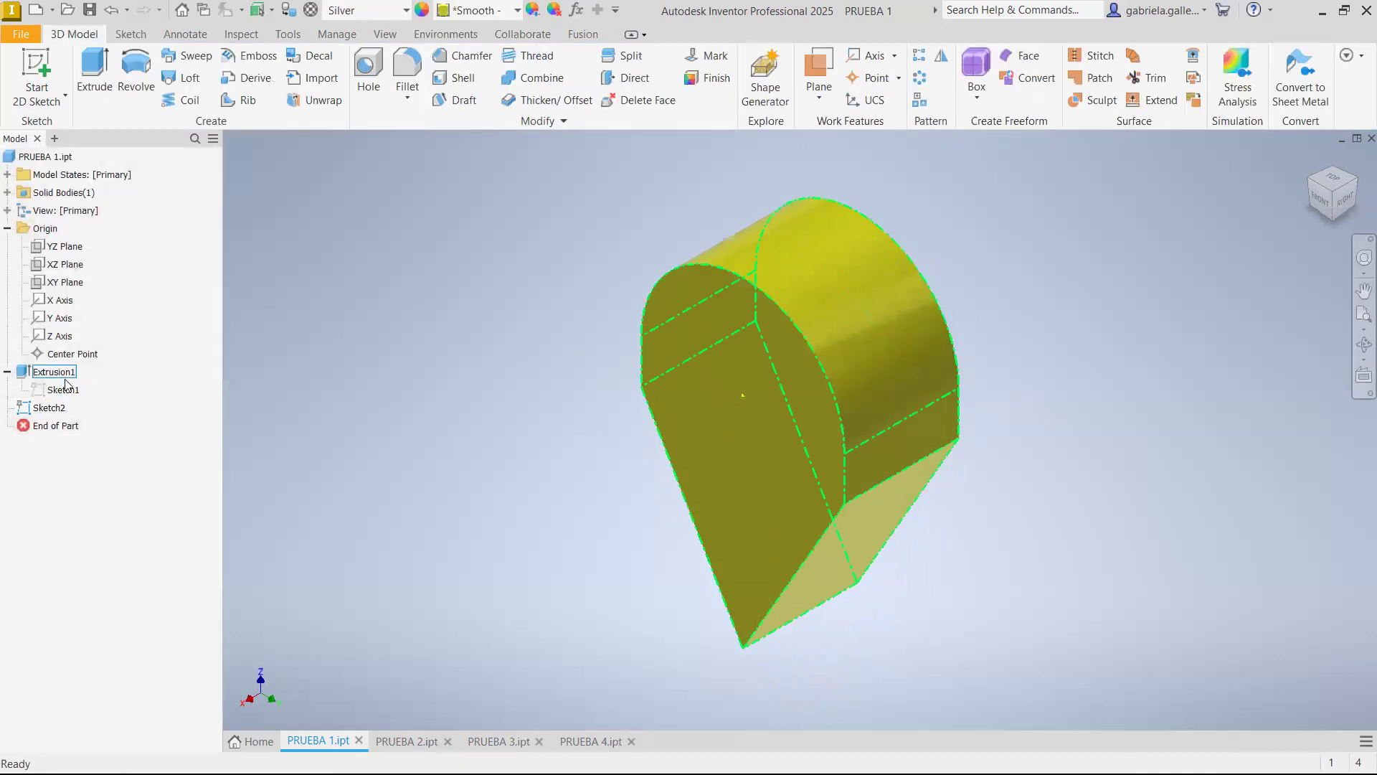
left_click(62, 390)
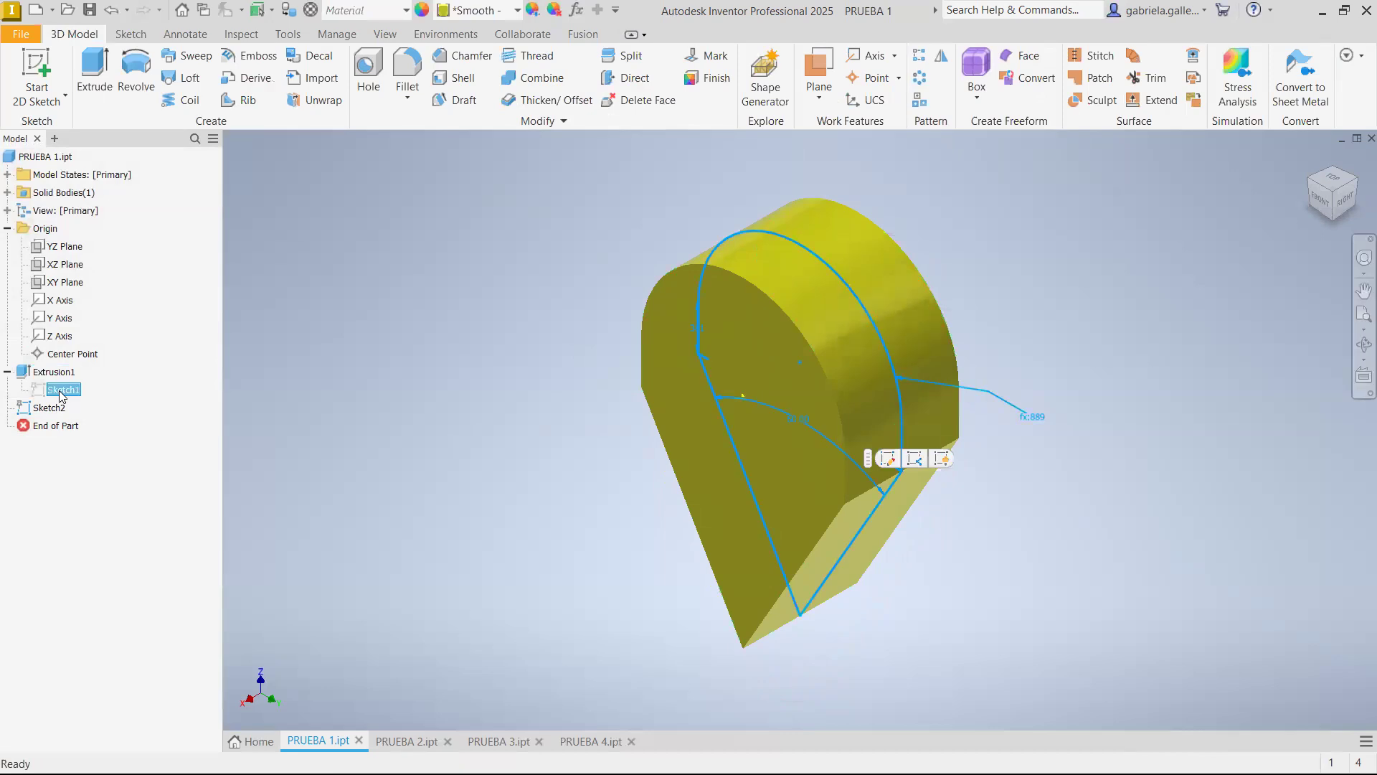
left_click(371, 454)
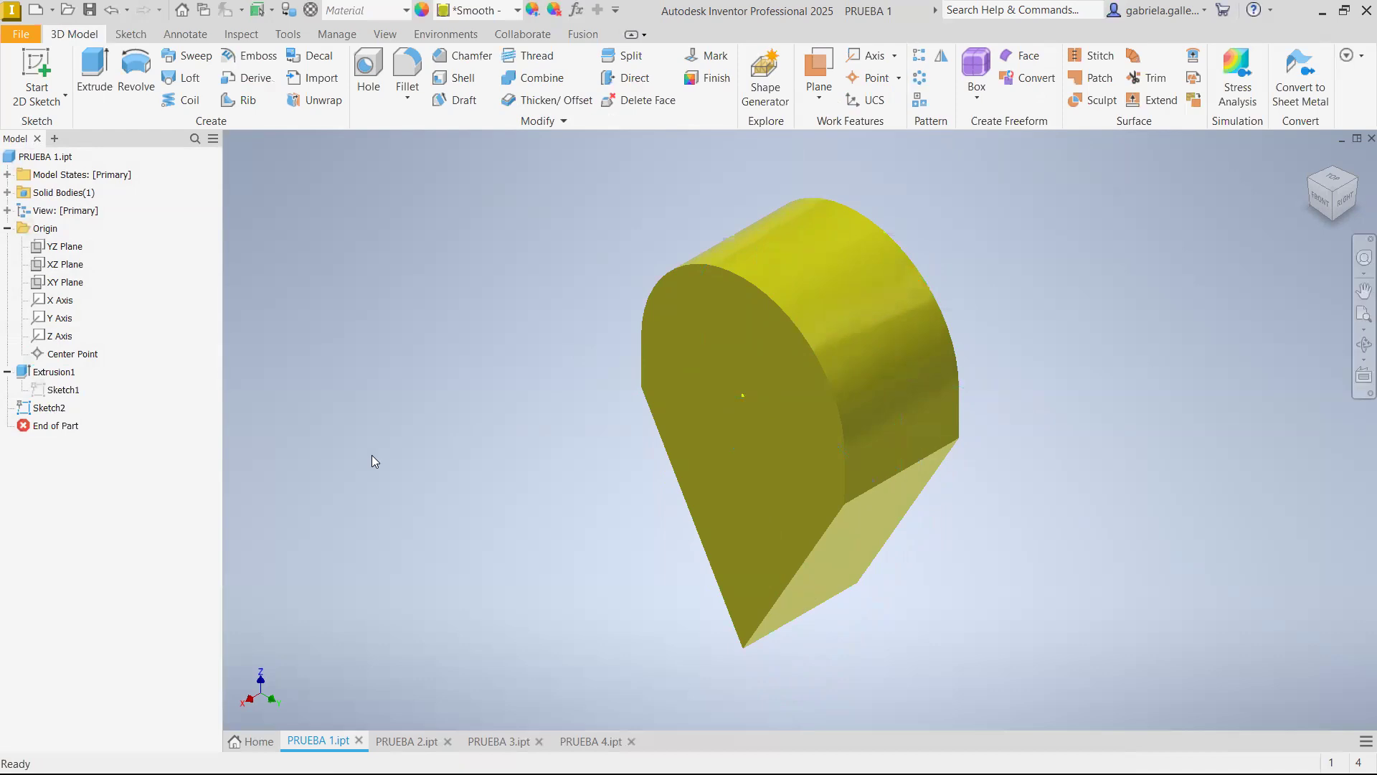
Create another sketch on the front face, project the upper arc edge into it, and finish the sketch
left_click(732, 407)
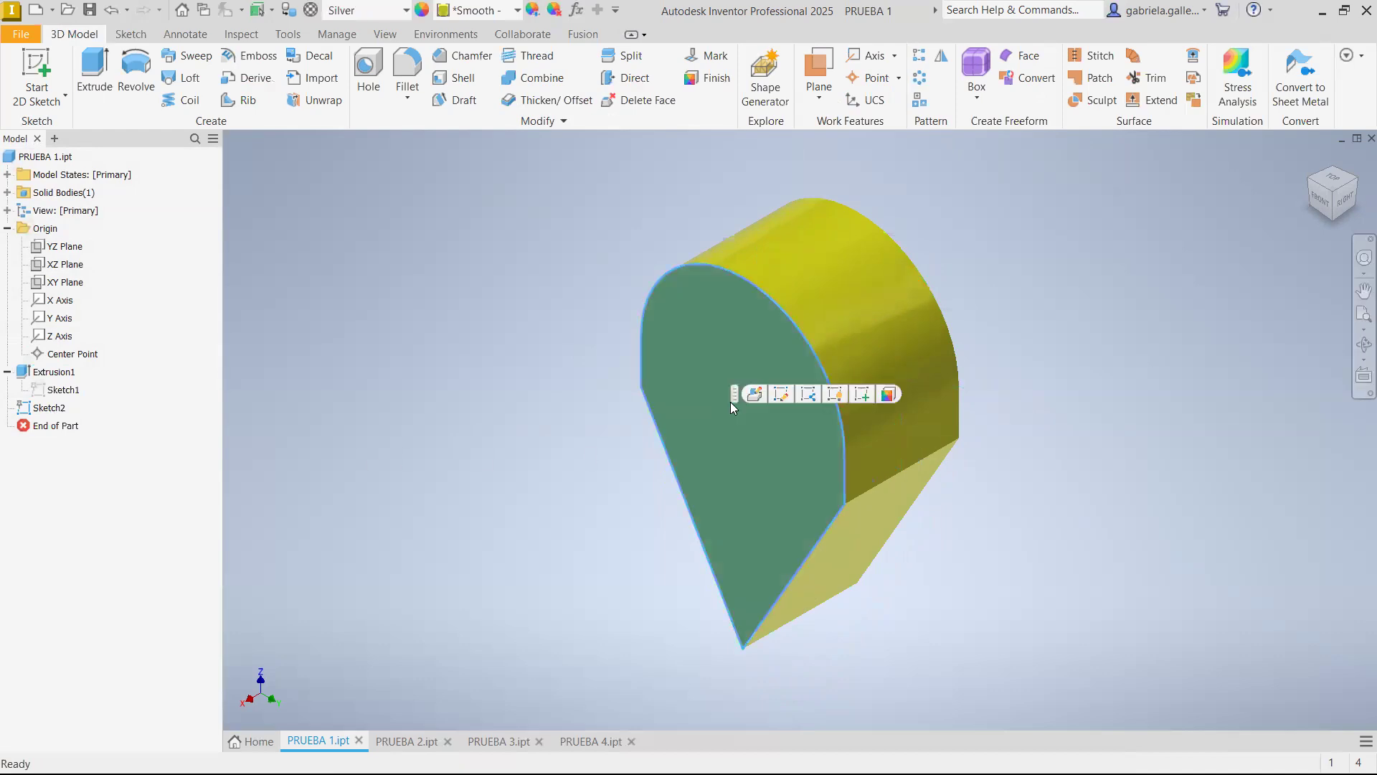
left_click(870, 396)
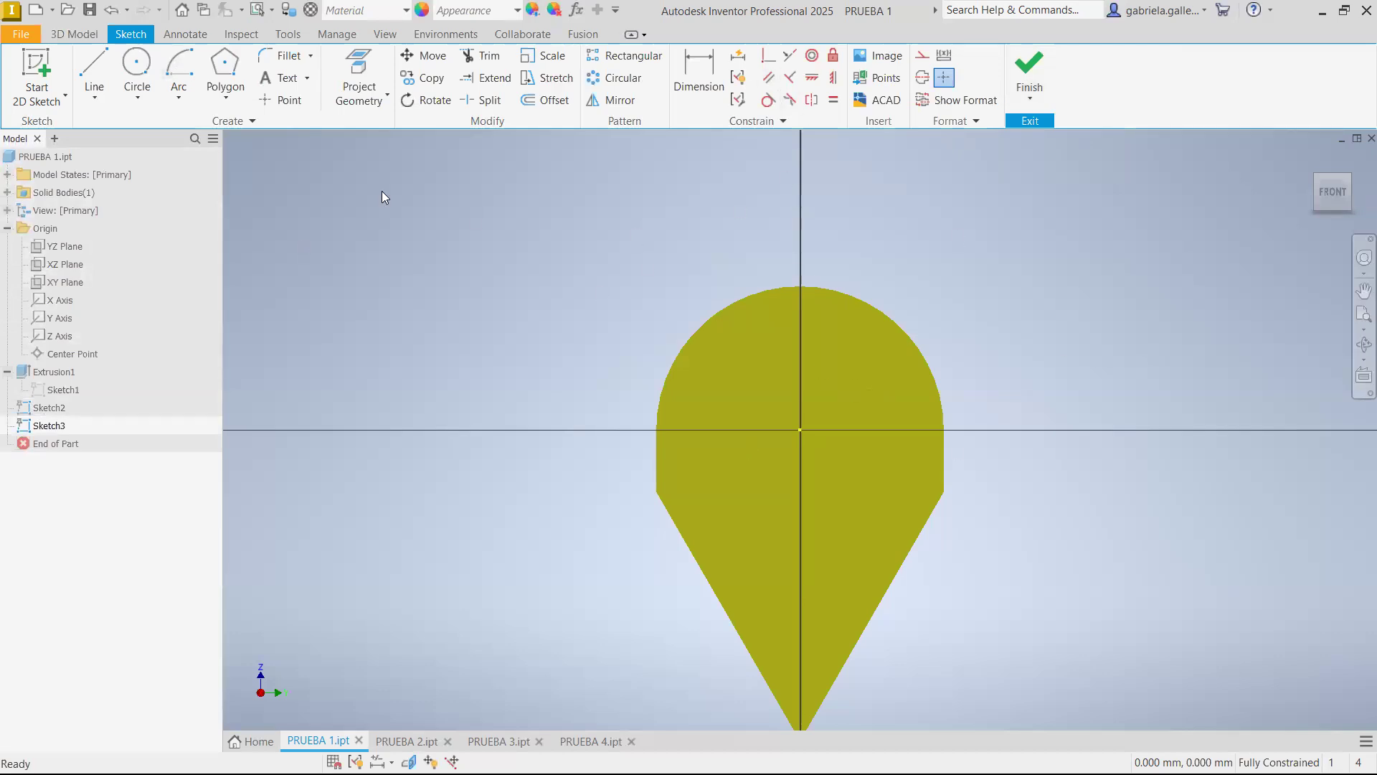
left_click(358, 75)
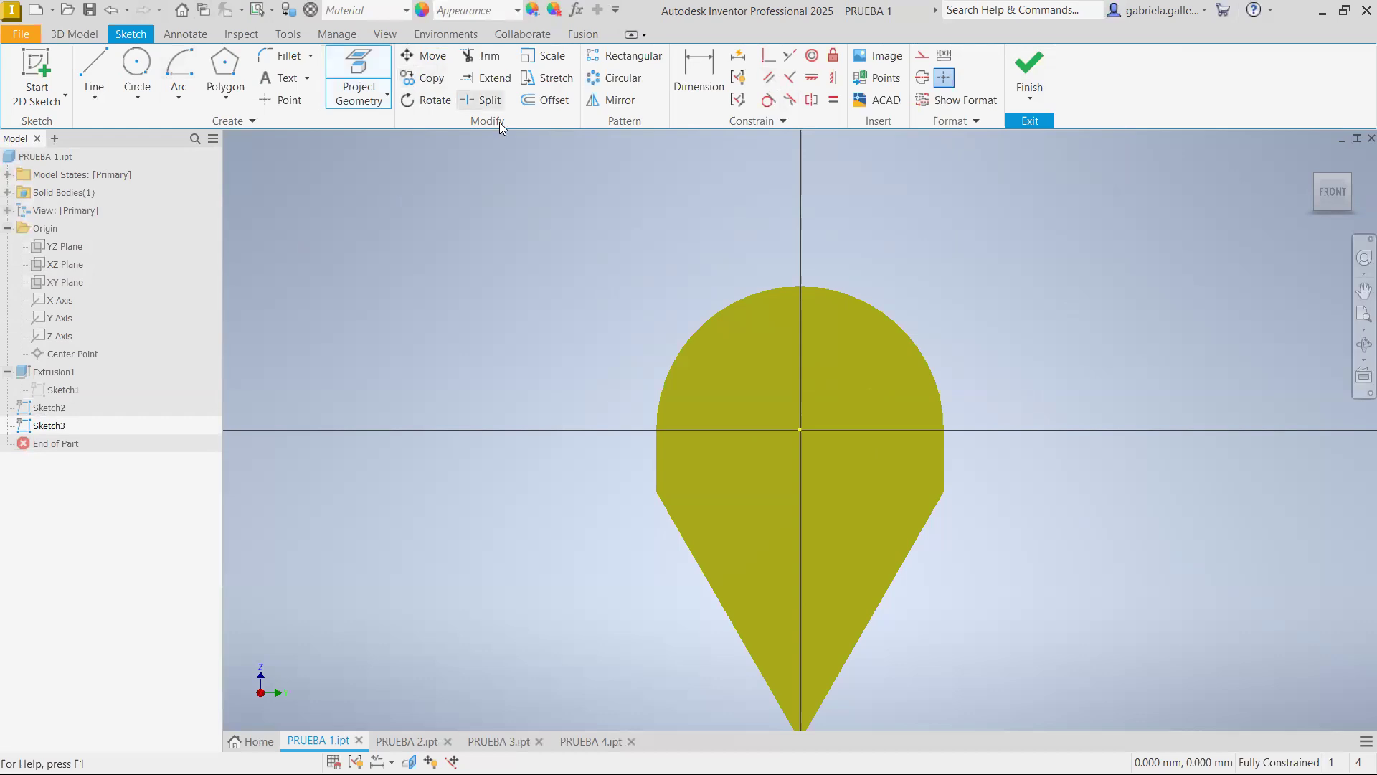
left_click(710, 325)
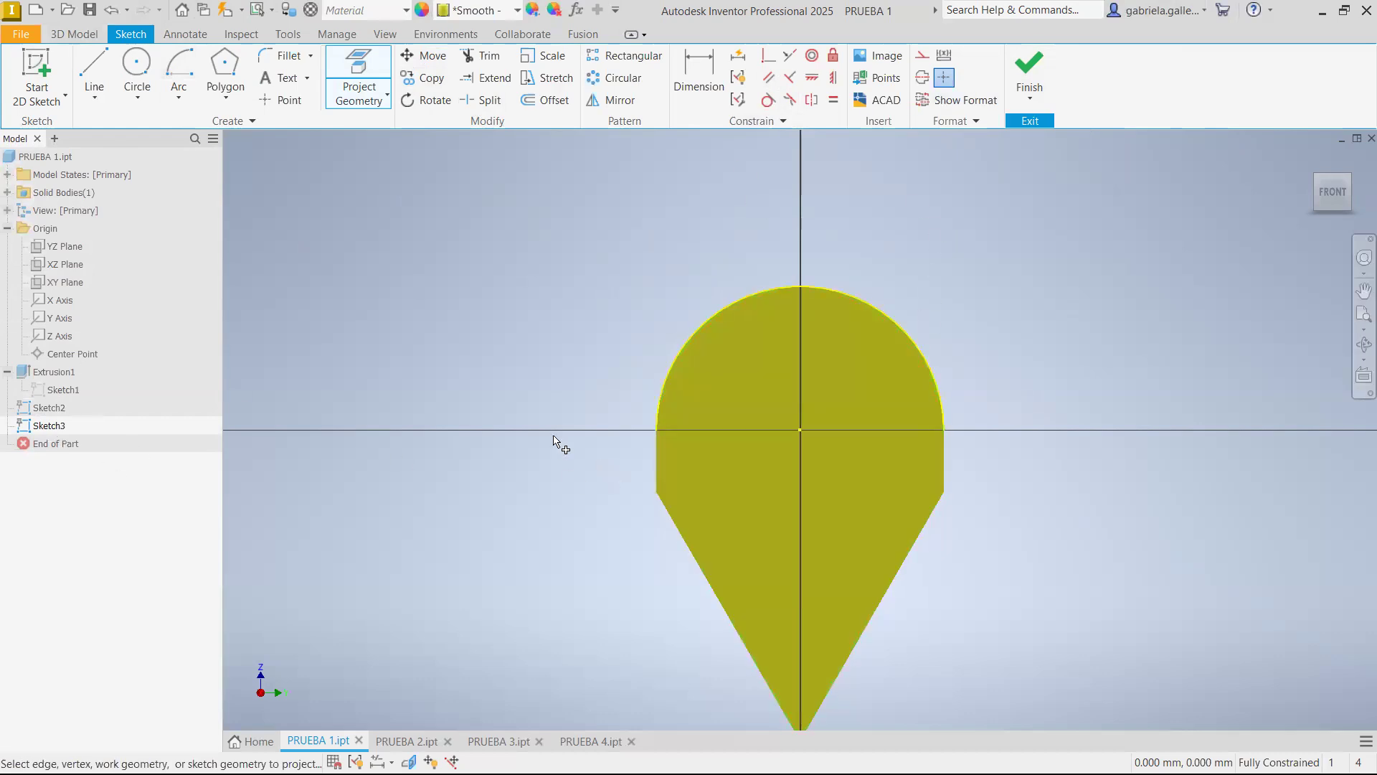
left_click(137, 72)
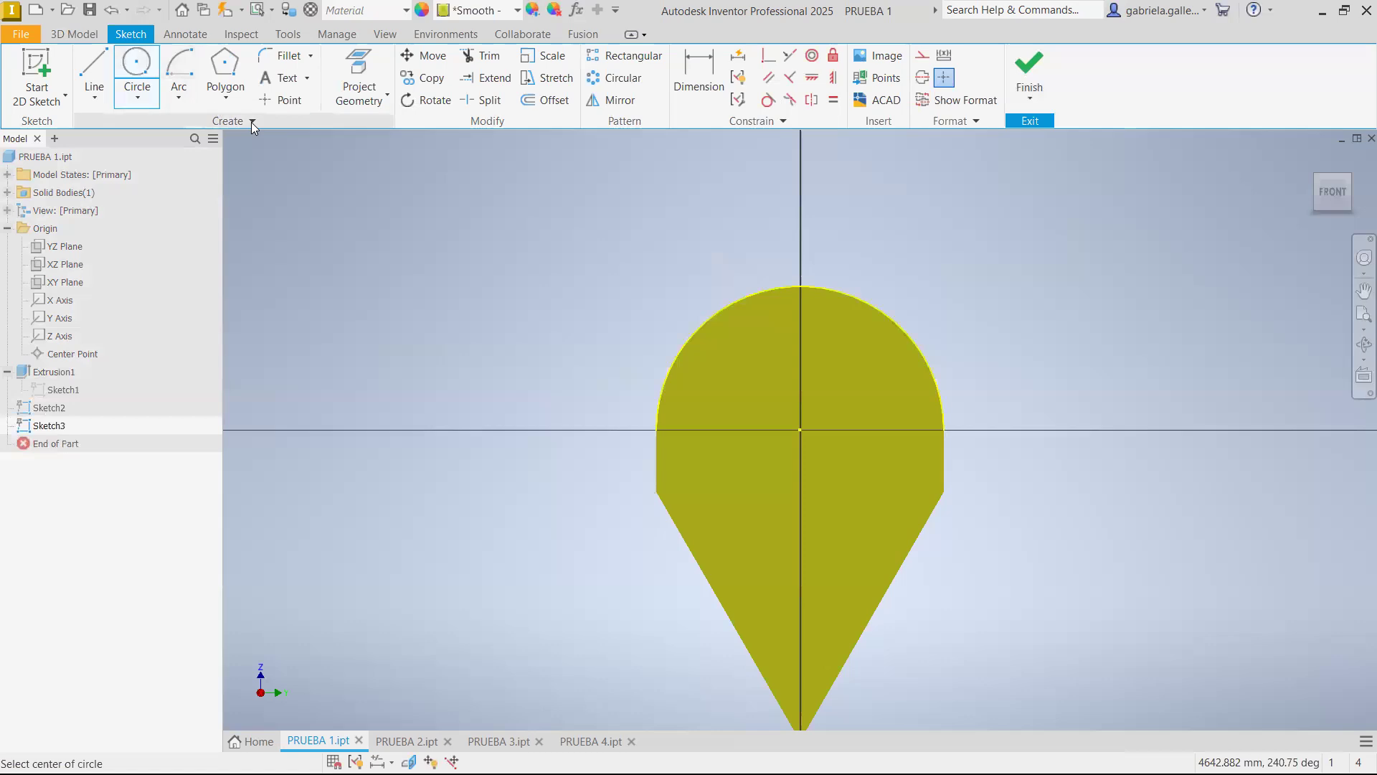
key("Escape")
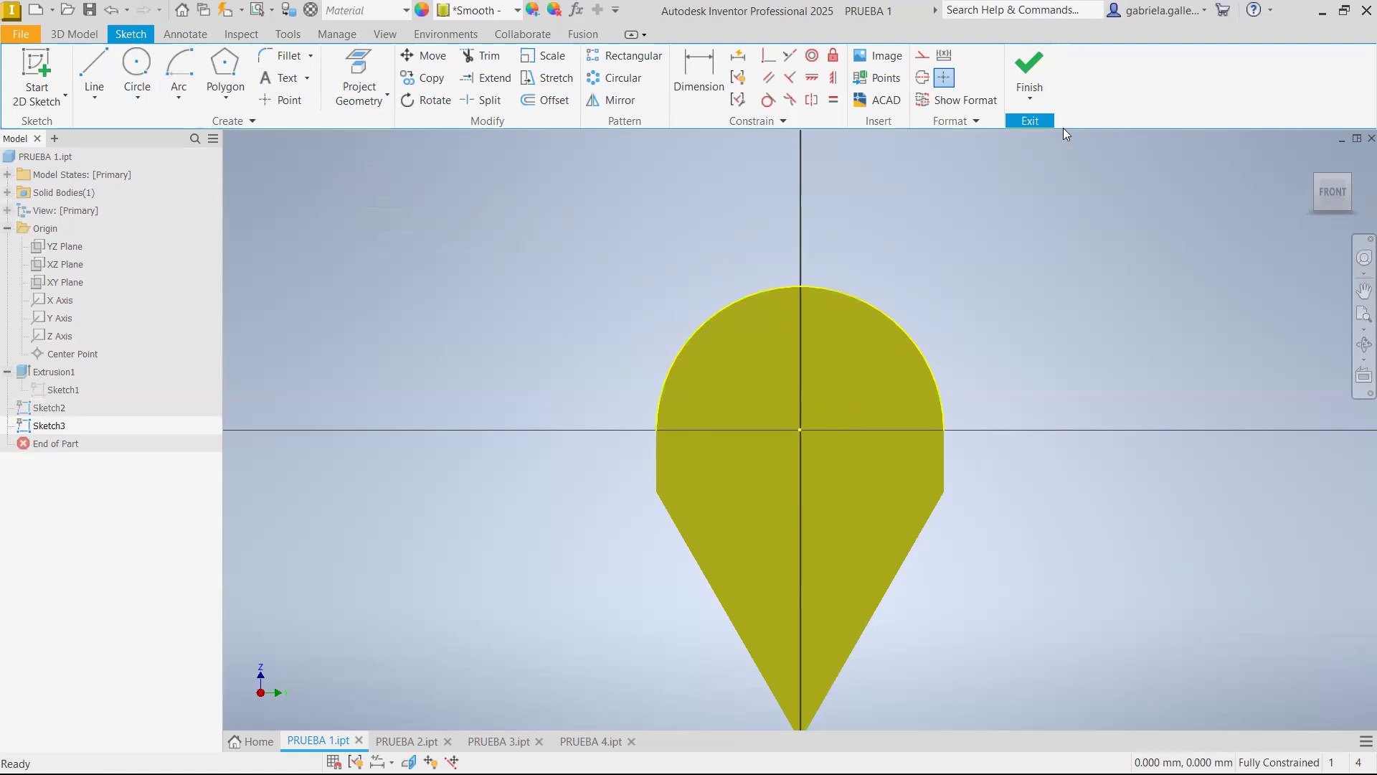
left_click(1041, 68)
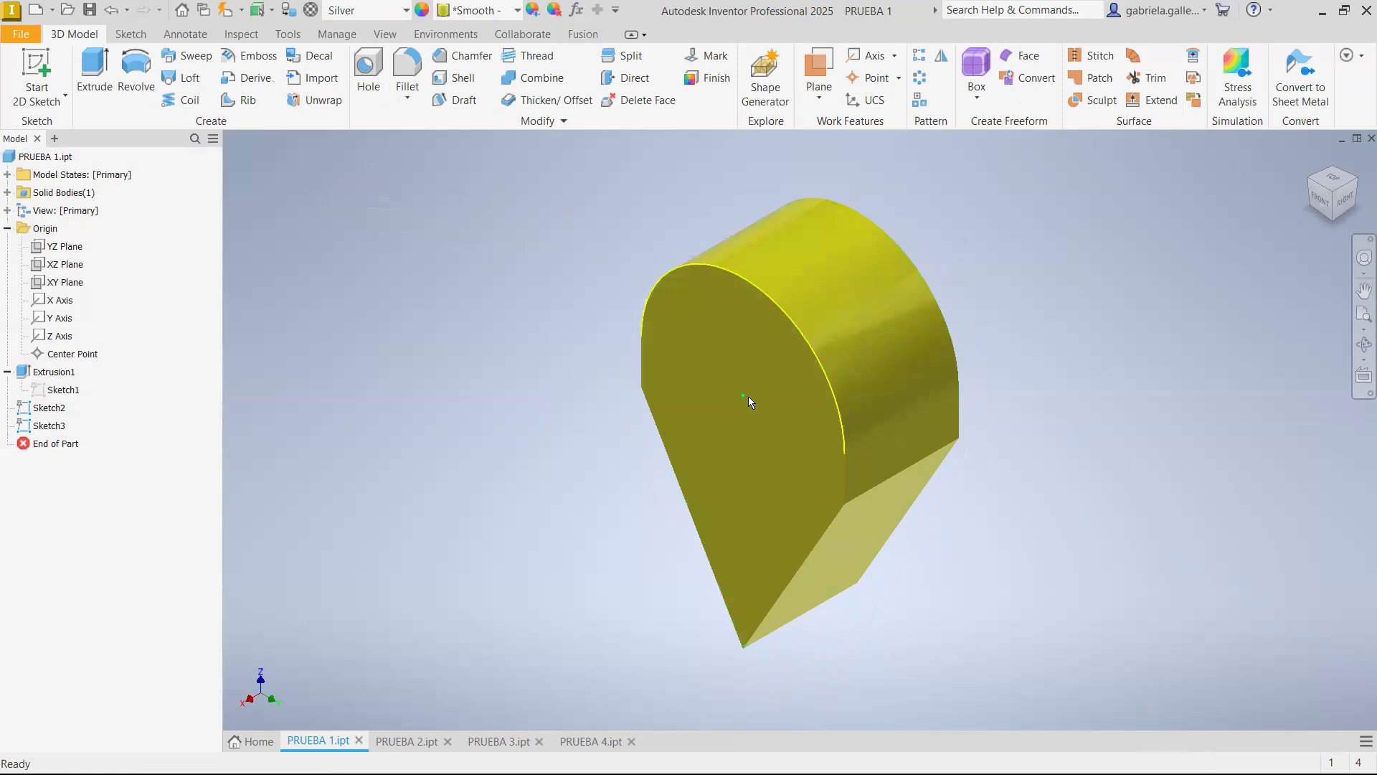
Start a simple hole with no seat at the projected arc's center point on the front face, with an 800 mm diameter
left_click(367, 72)
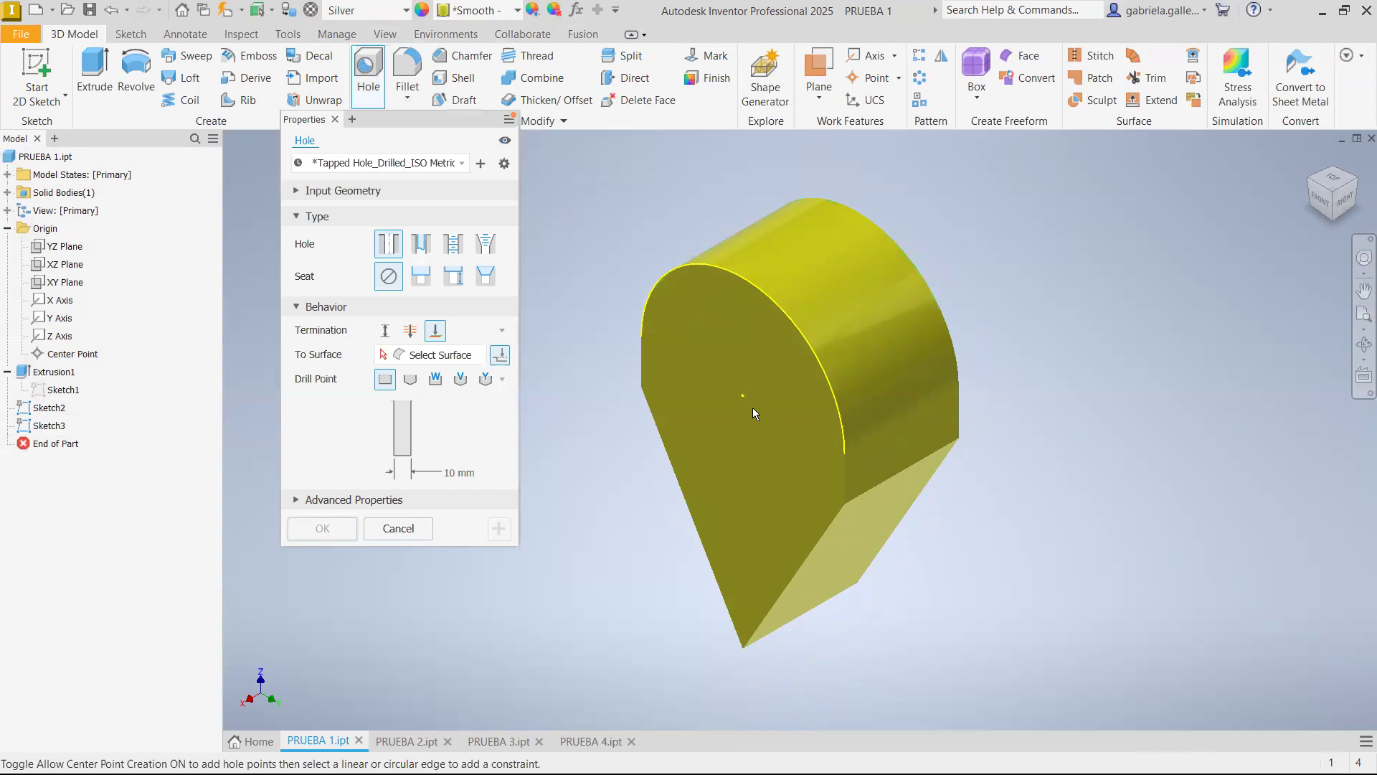
left_click(742, 395)
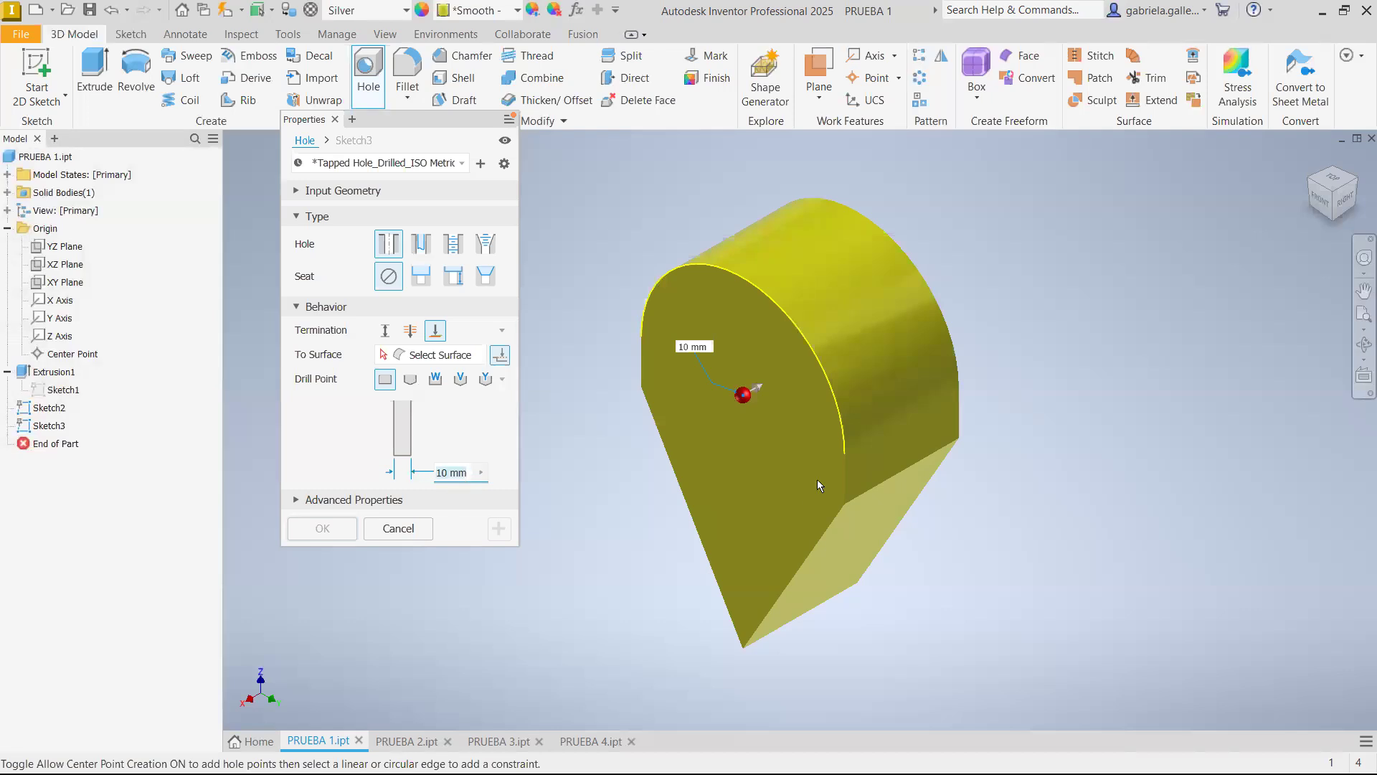
type("100")
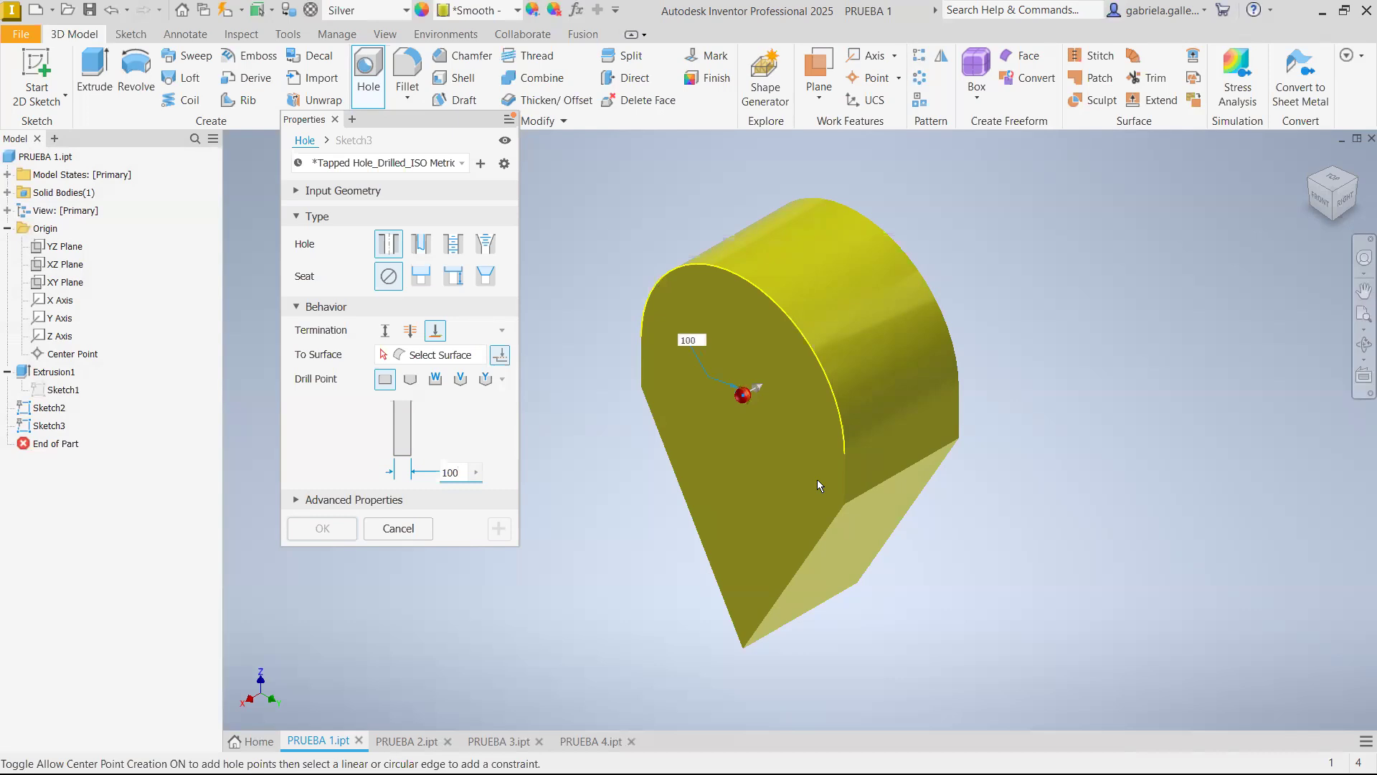
type("0")
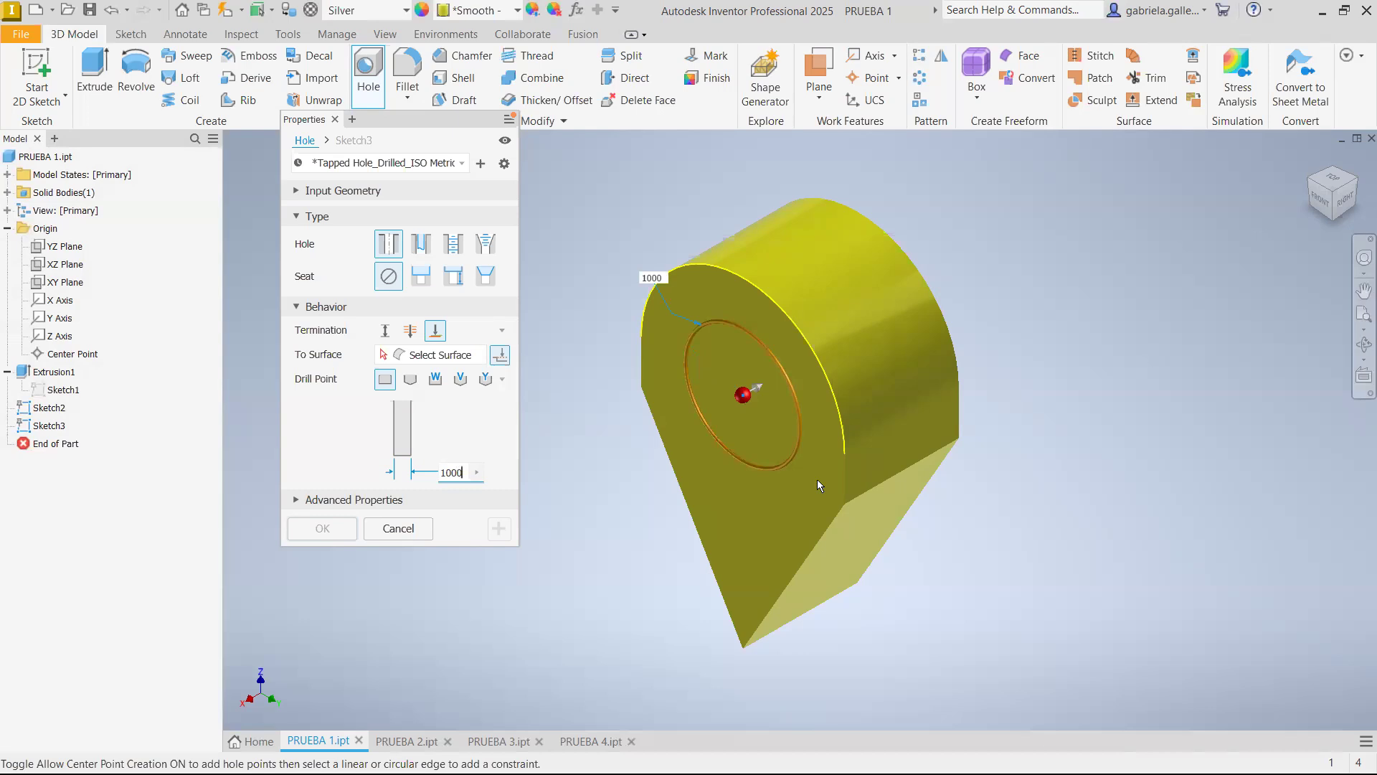
key("BackSpace")
key("BackSpace")
key("BackSpace")
key("BackSpace")
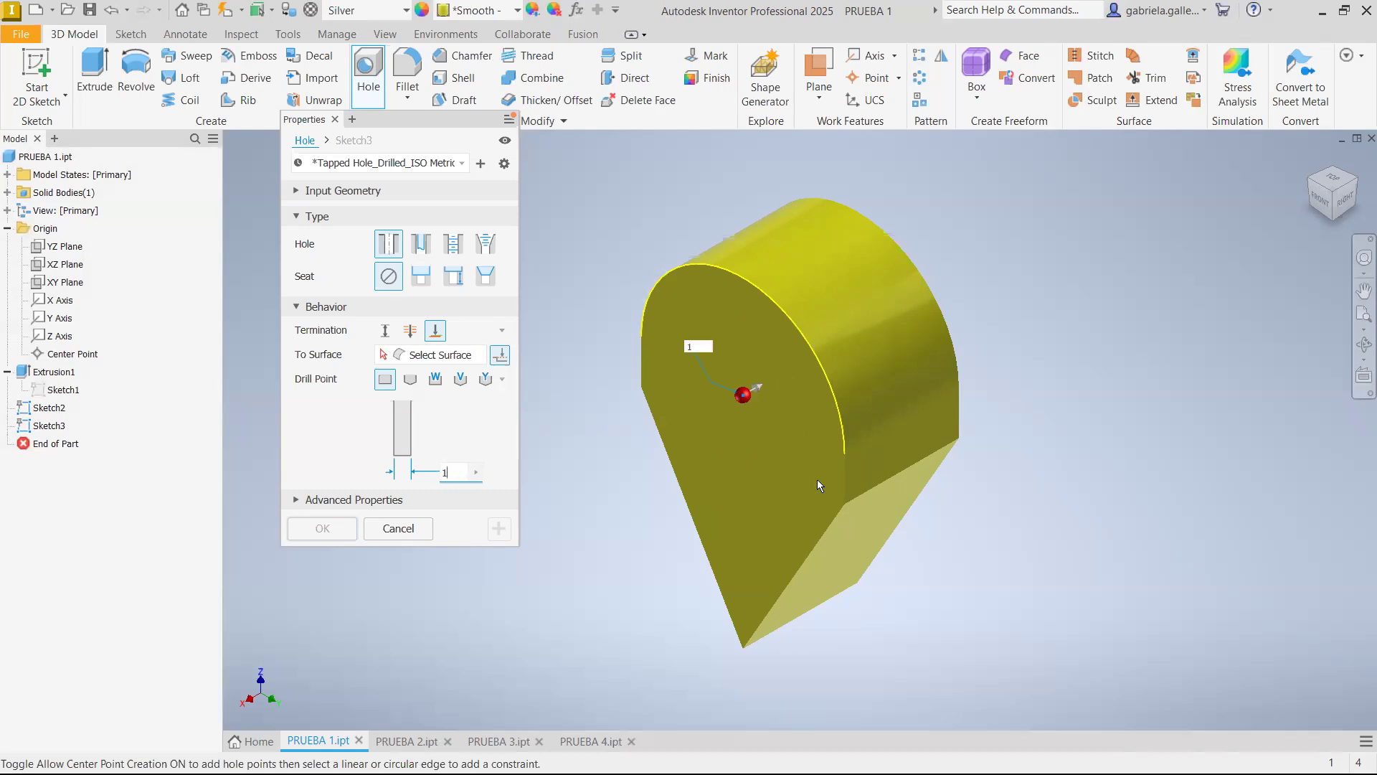
type("800")
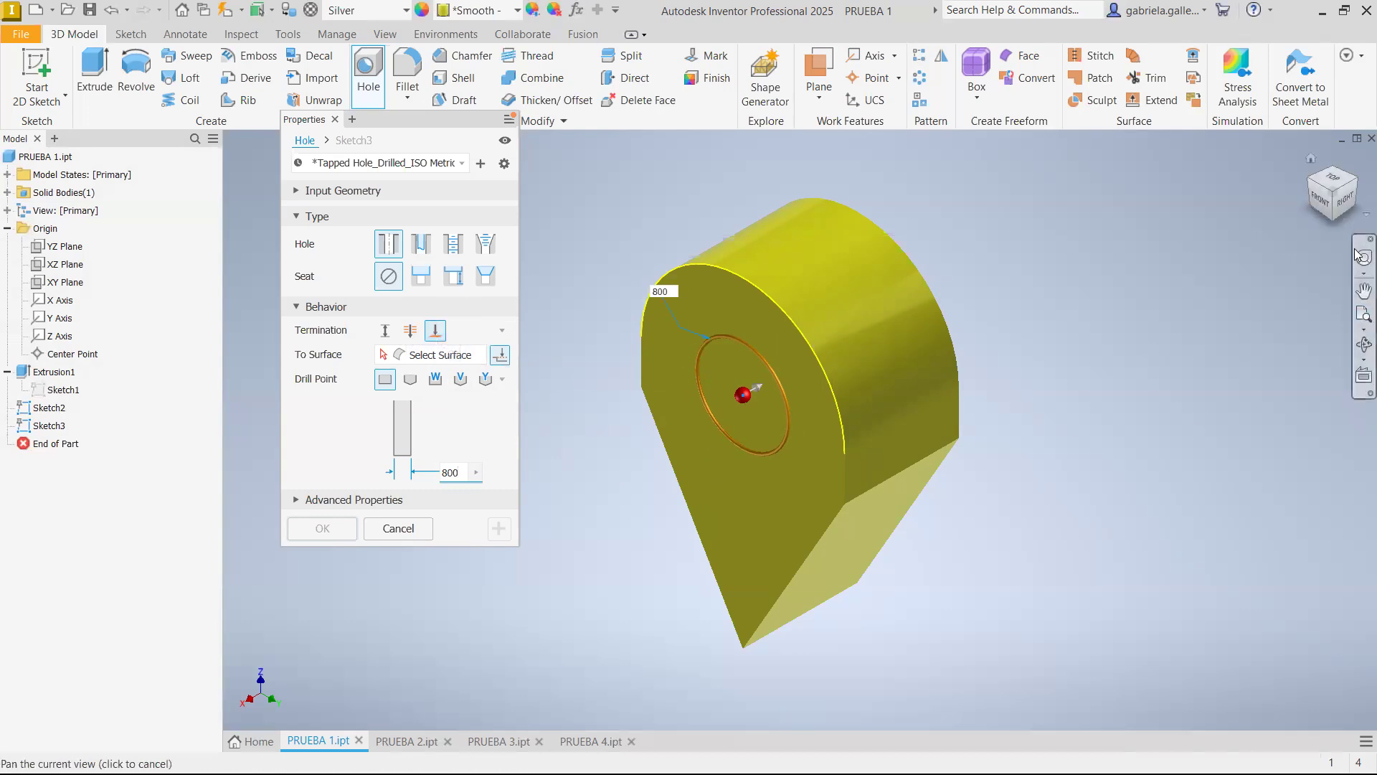
Try the hole with Through All termination and with To termination ending at the part's rear face
left_click(1355, 185)
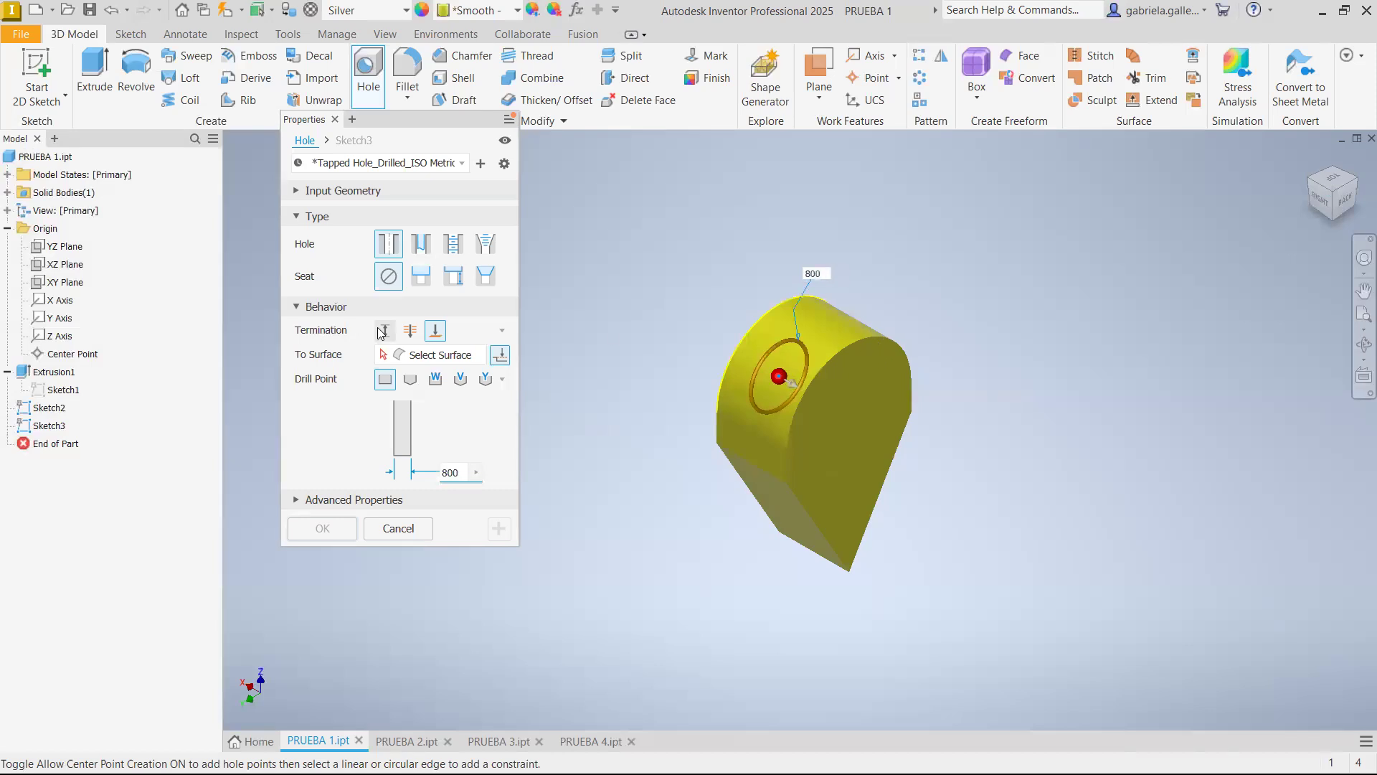
left_click(410, 331)
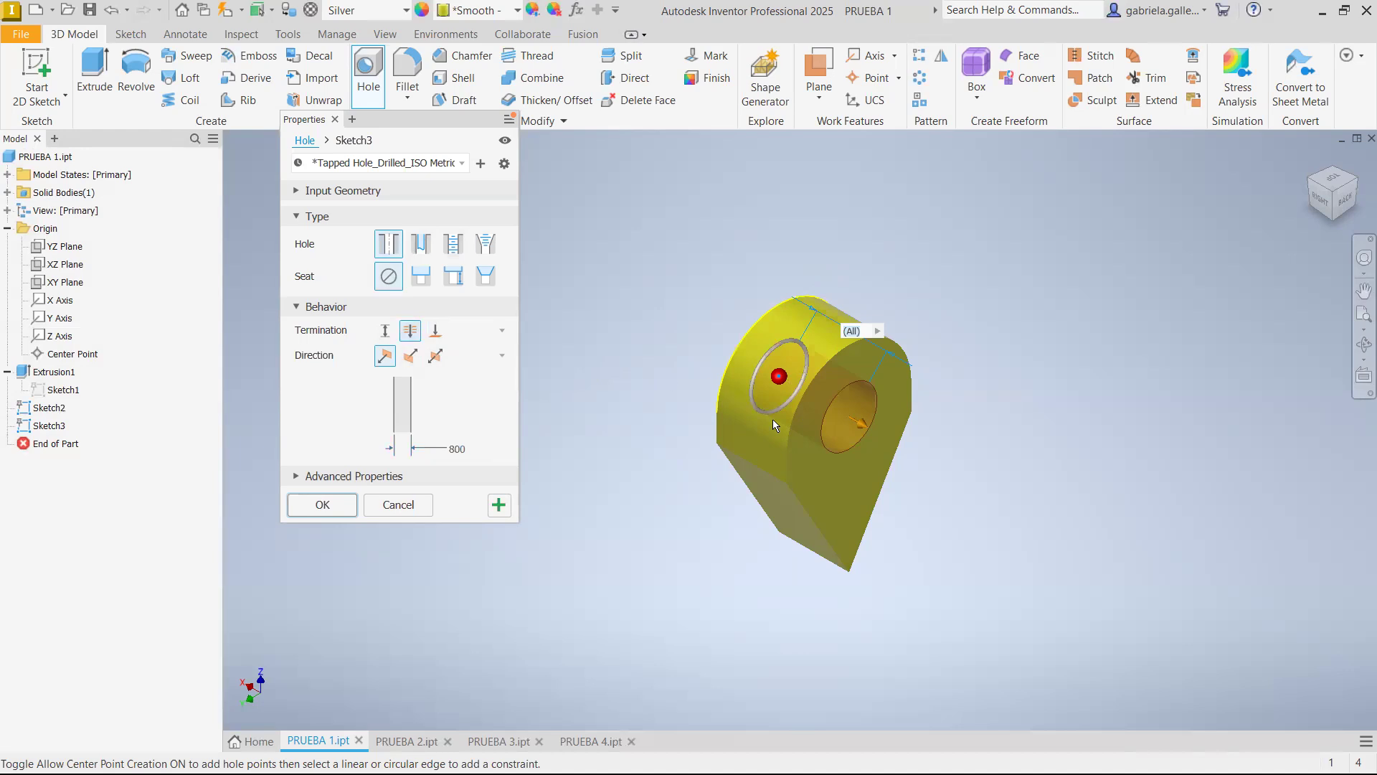
left_click(437, 330)
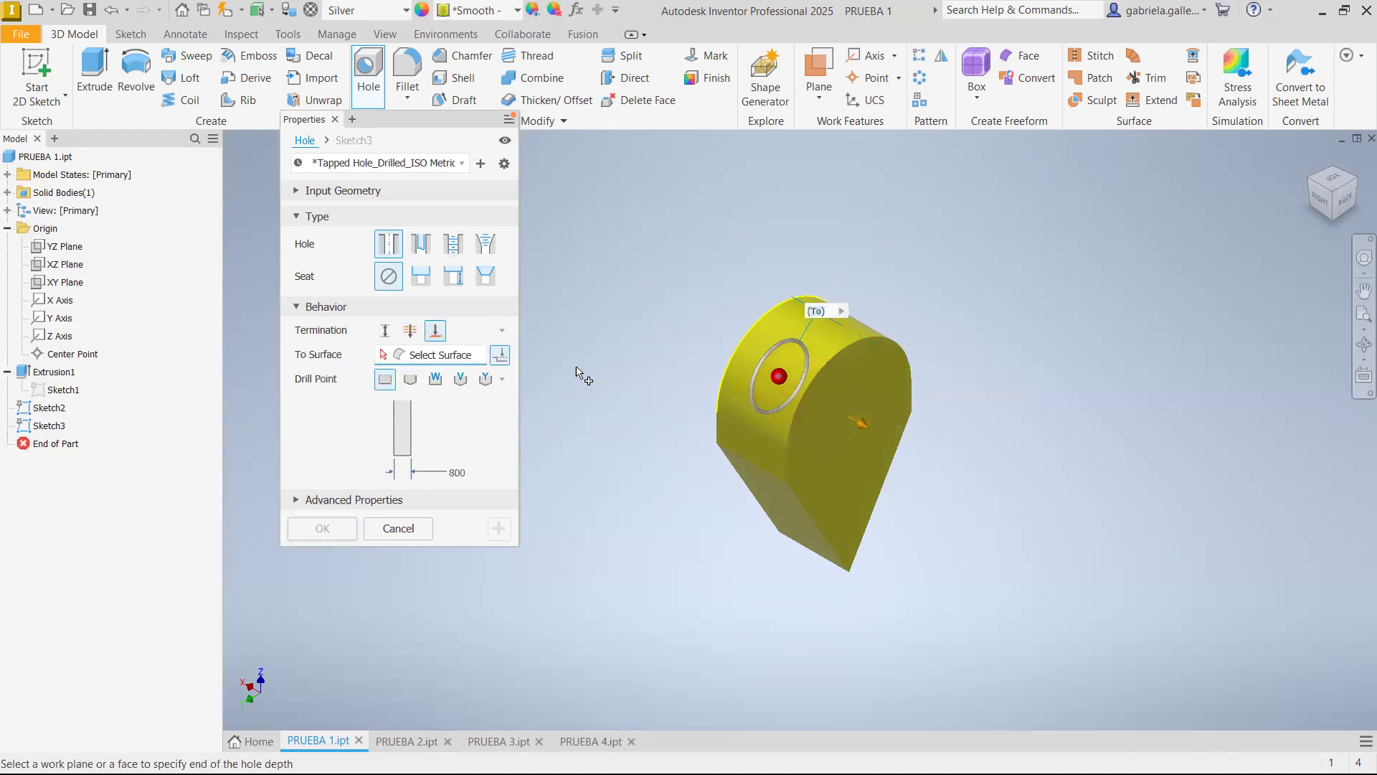
left_click(836, 422)
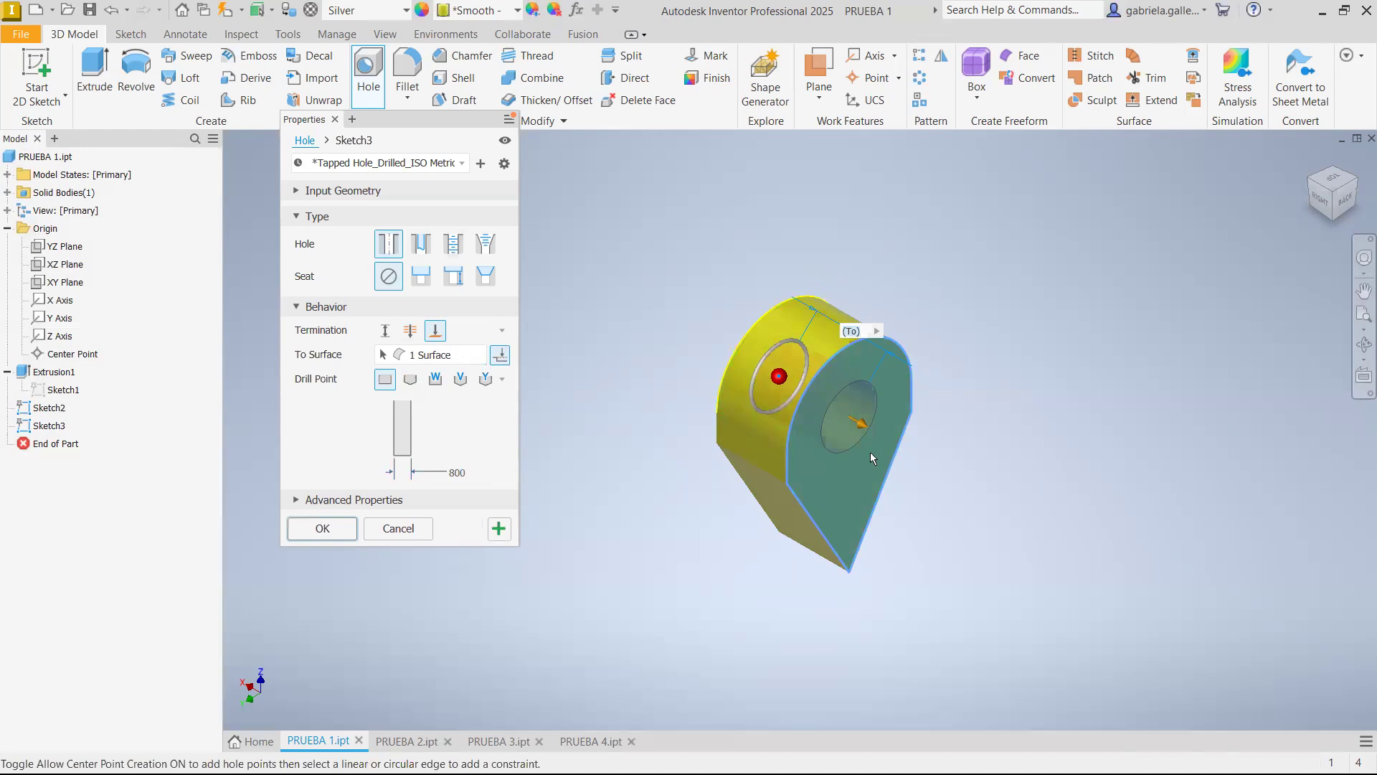
Switch the hole to Distance termination with a depth of 500 mm and create it
left_click(385, 331)
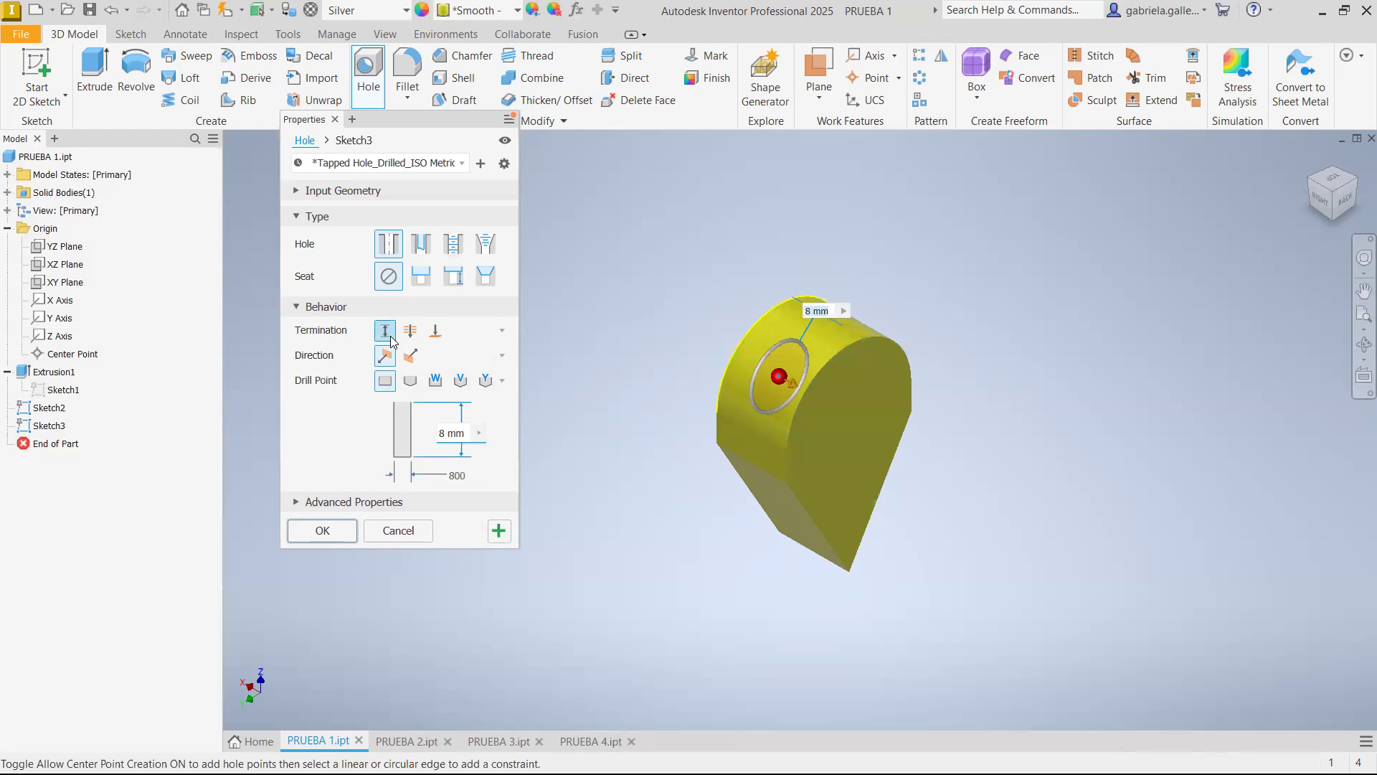
left_click(460, 434)
type("500")
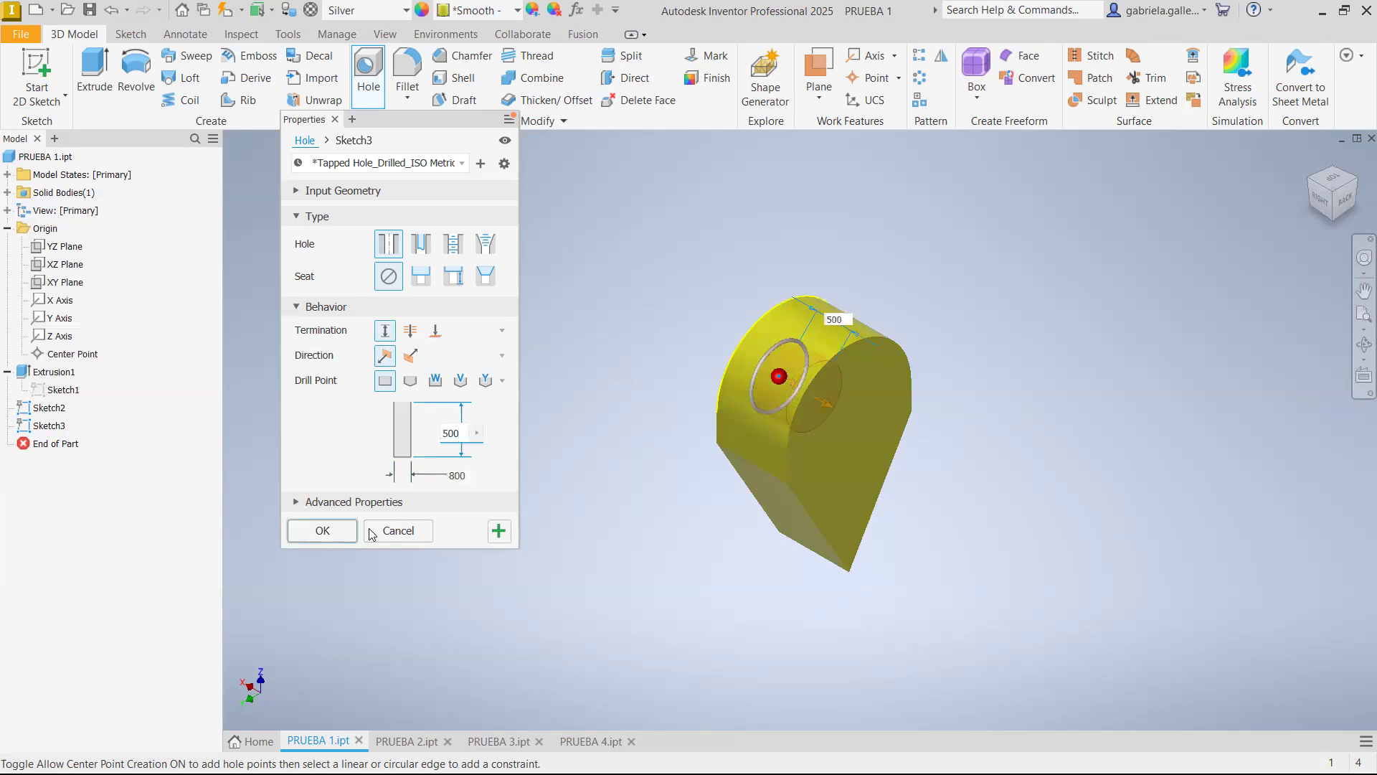
left_click(337, 530)
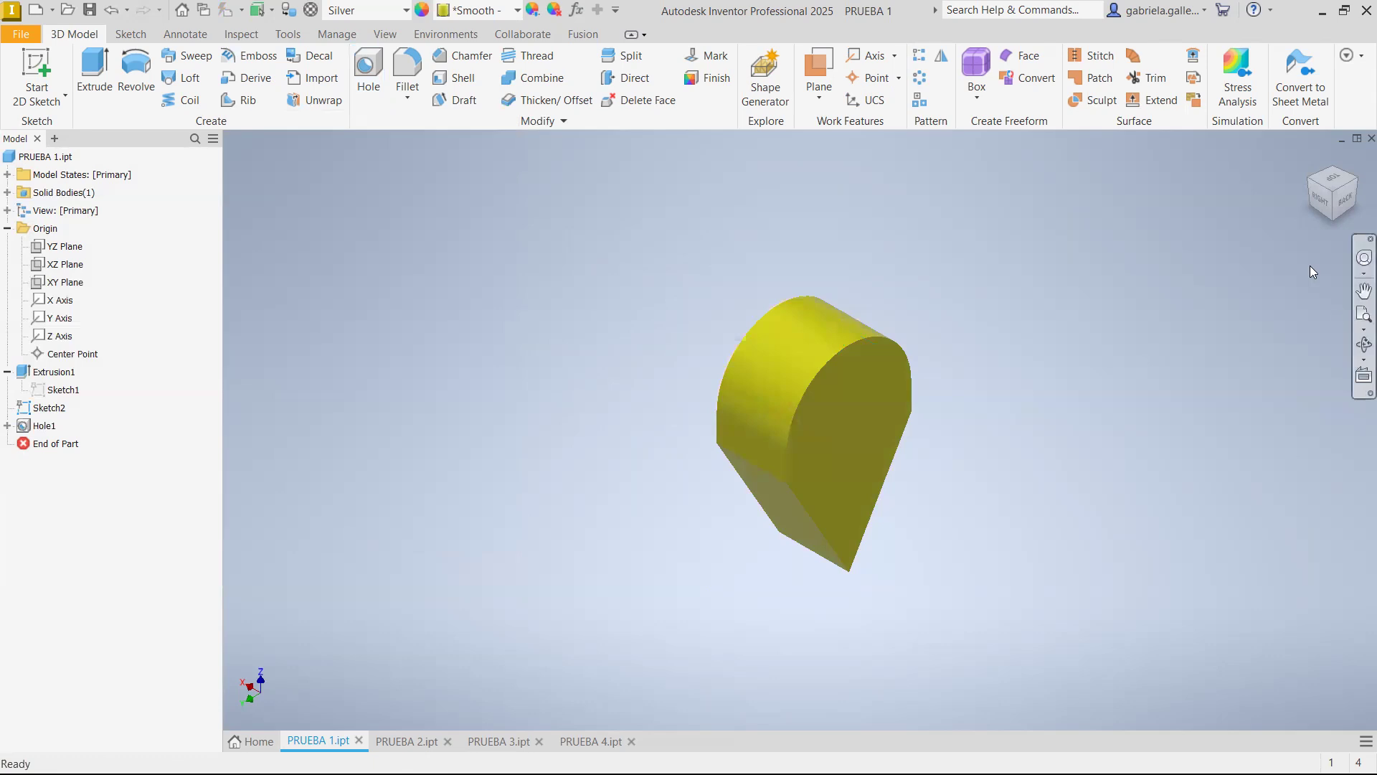
Cut the part with a half section view along the XZ plane and inspect the hole's depth from the right side
left_click(1312, 162)
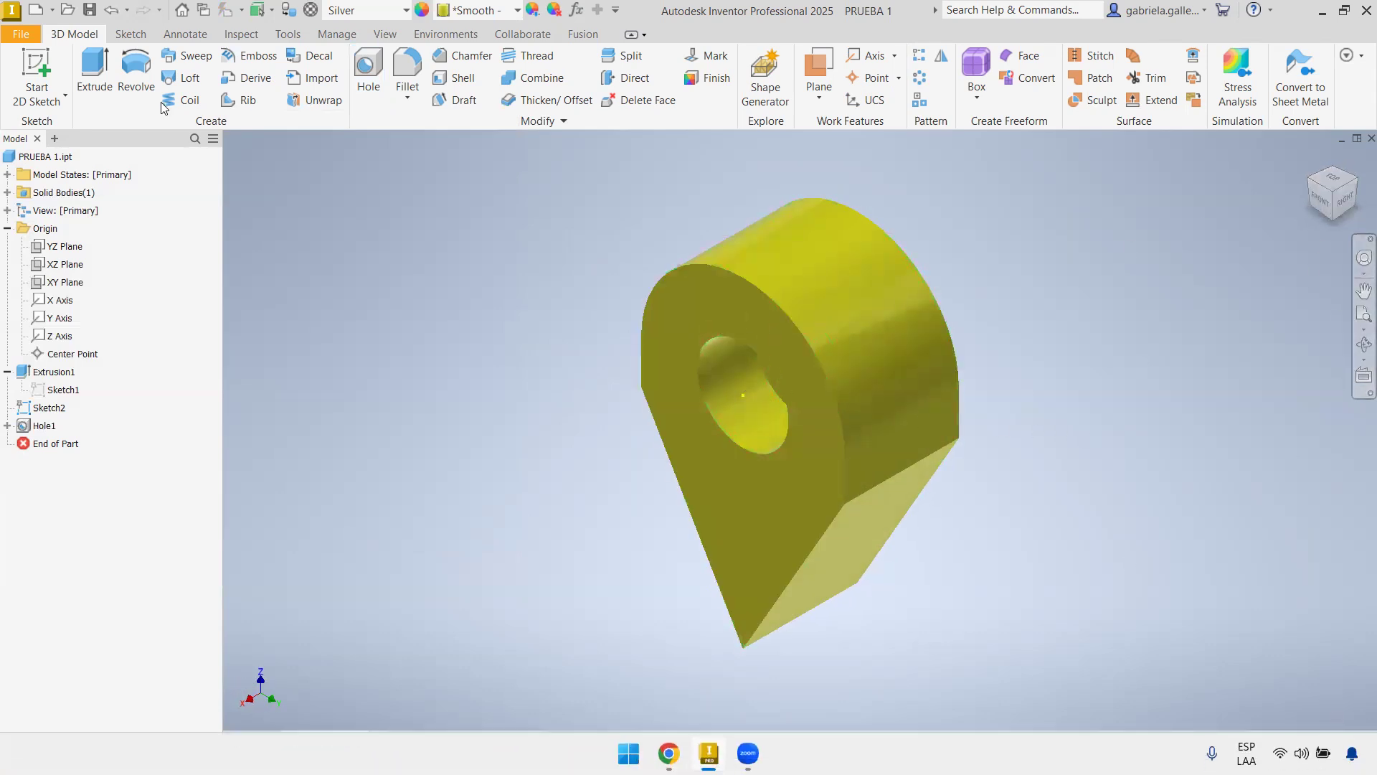
left_click(397, 41)
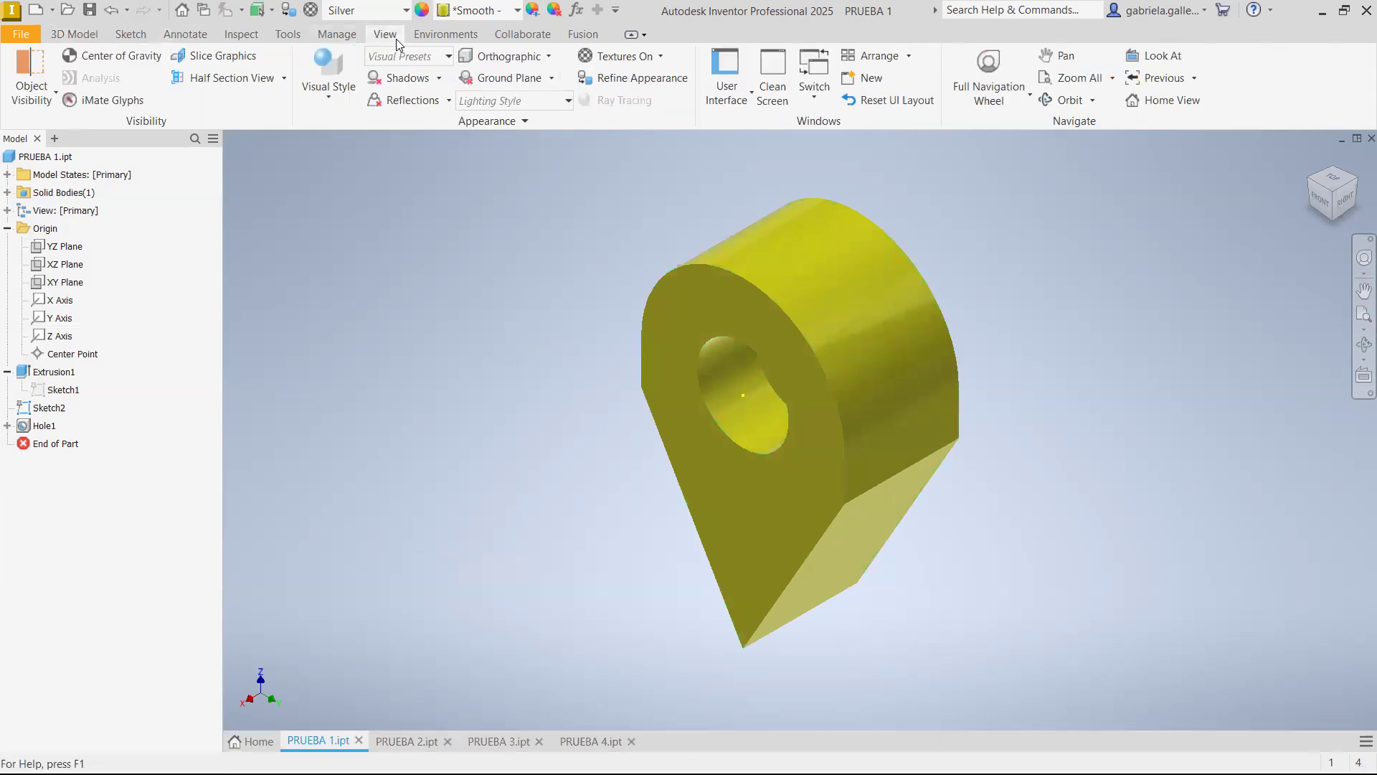
left_click(248, 79)
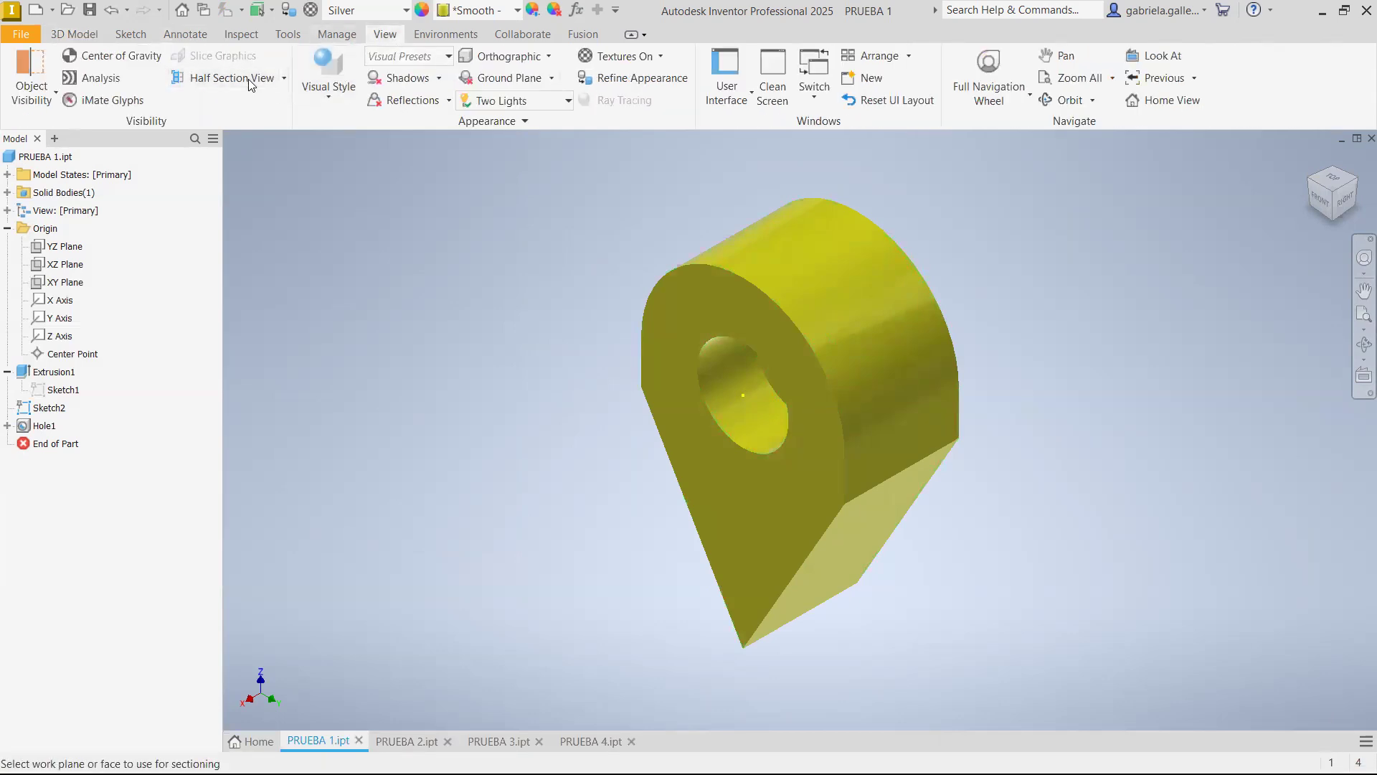
left_click(68, 265)
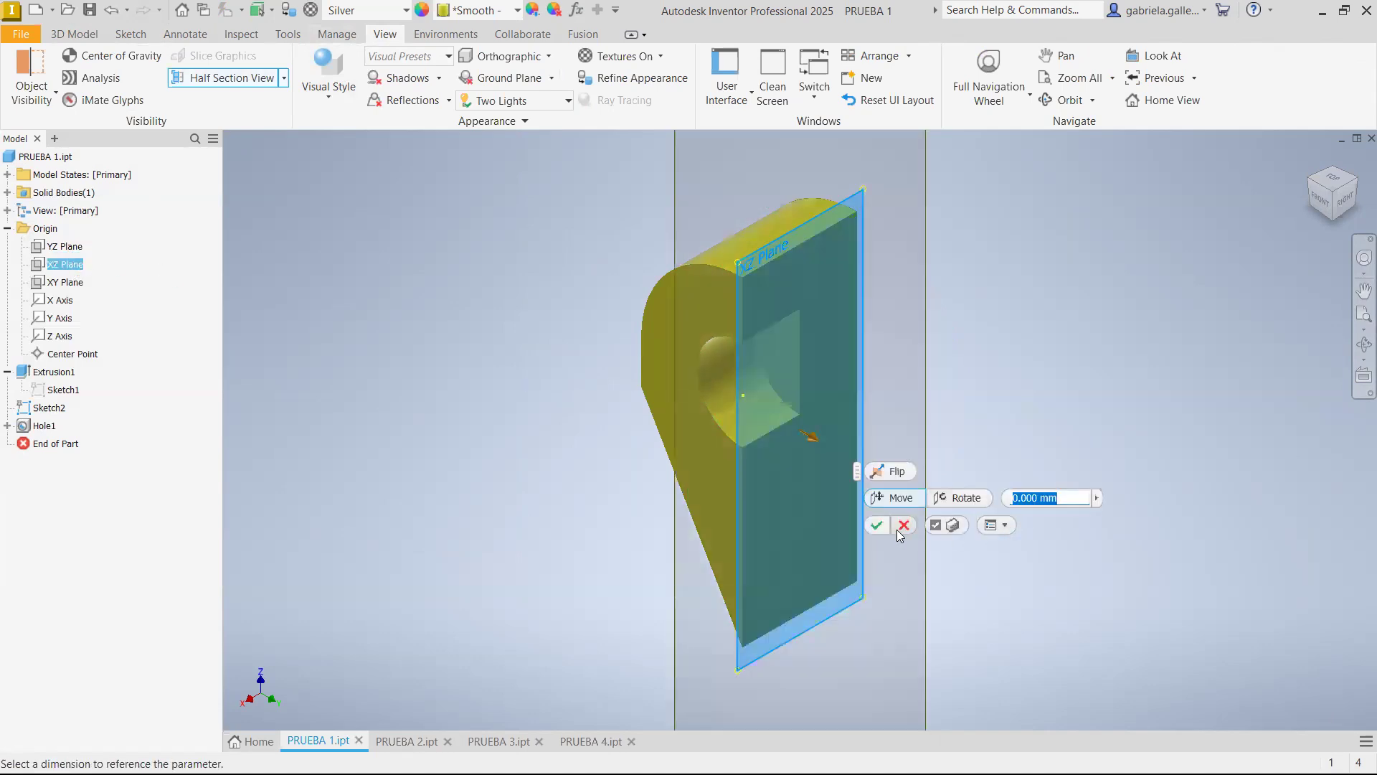
left_click(878, 525)
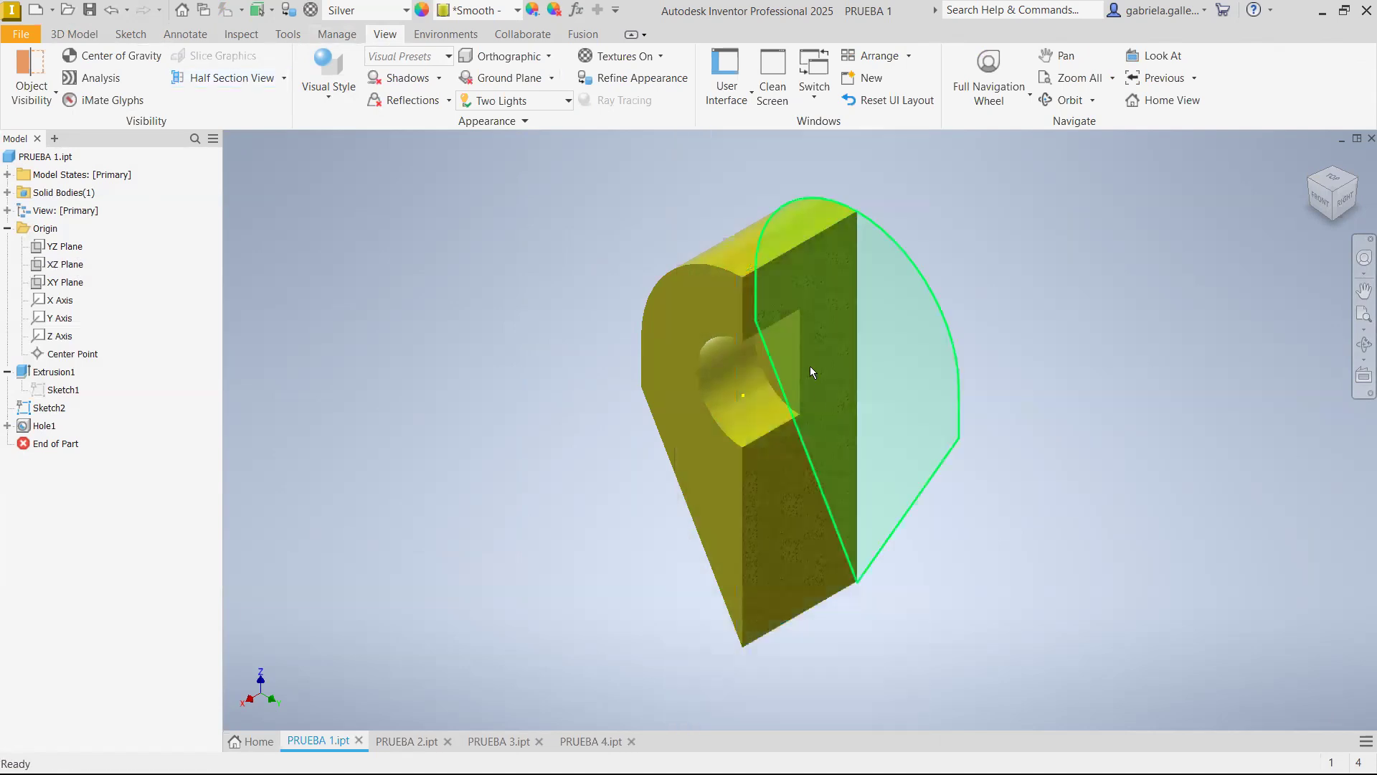
left_click(1351, 206)
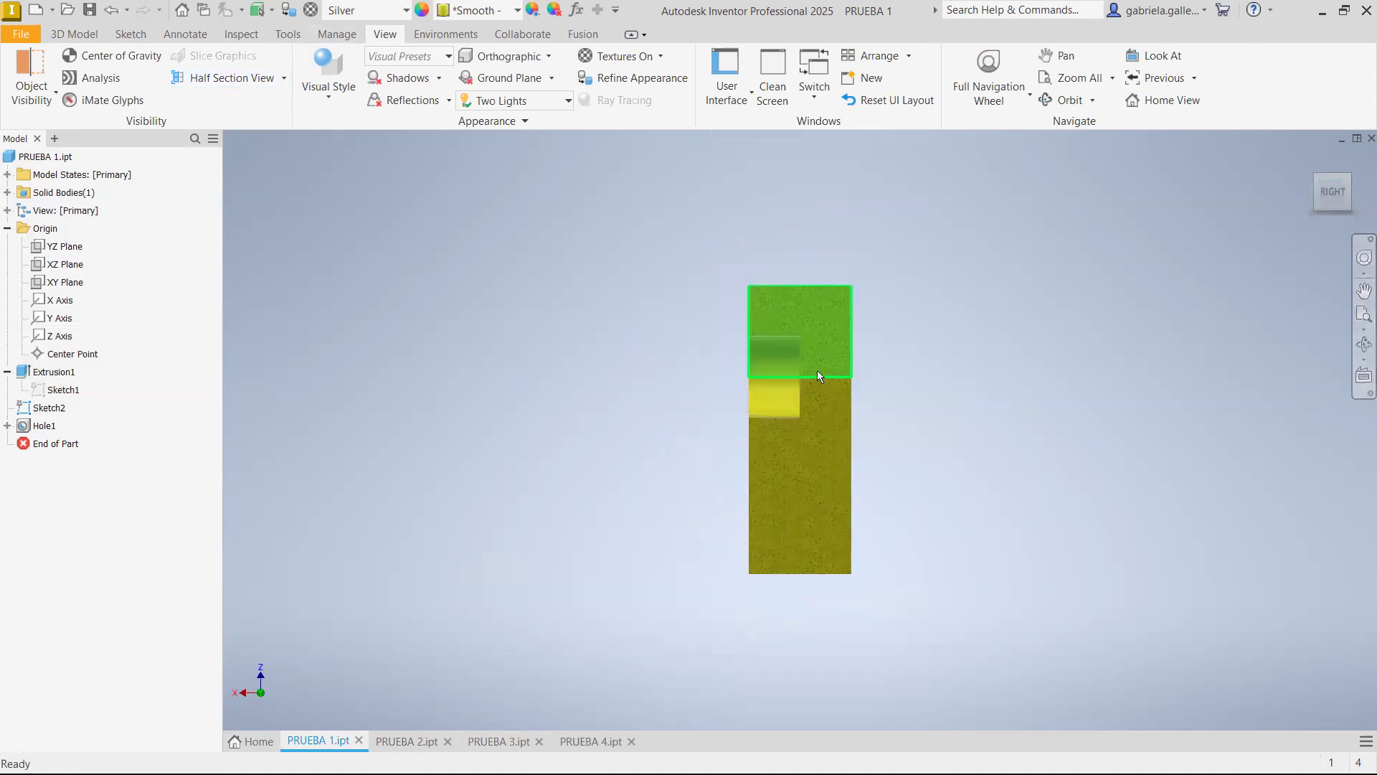
scroll(796, 370, "down", 3)
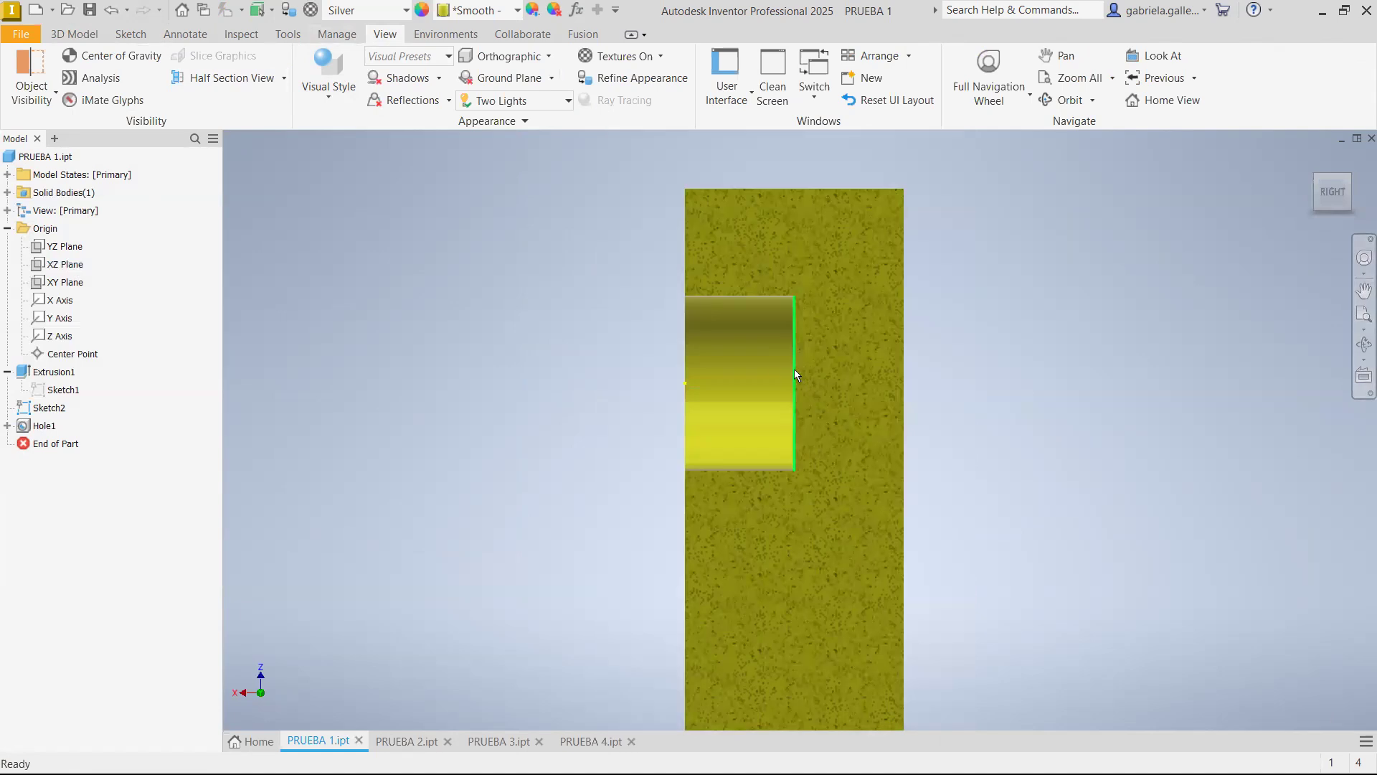
Measure the distance from the hole's bottom face to the part's front face
left_click(1314, 158)
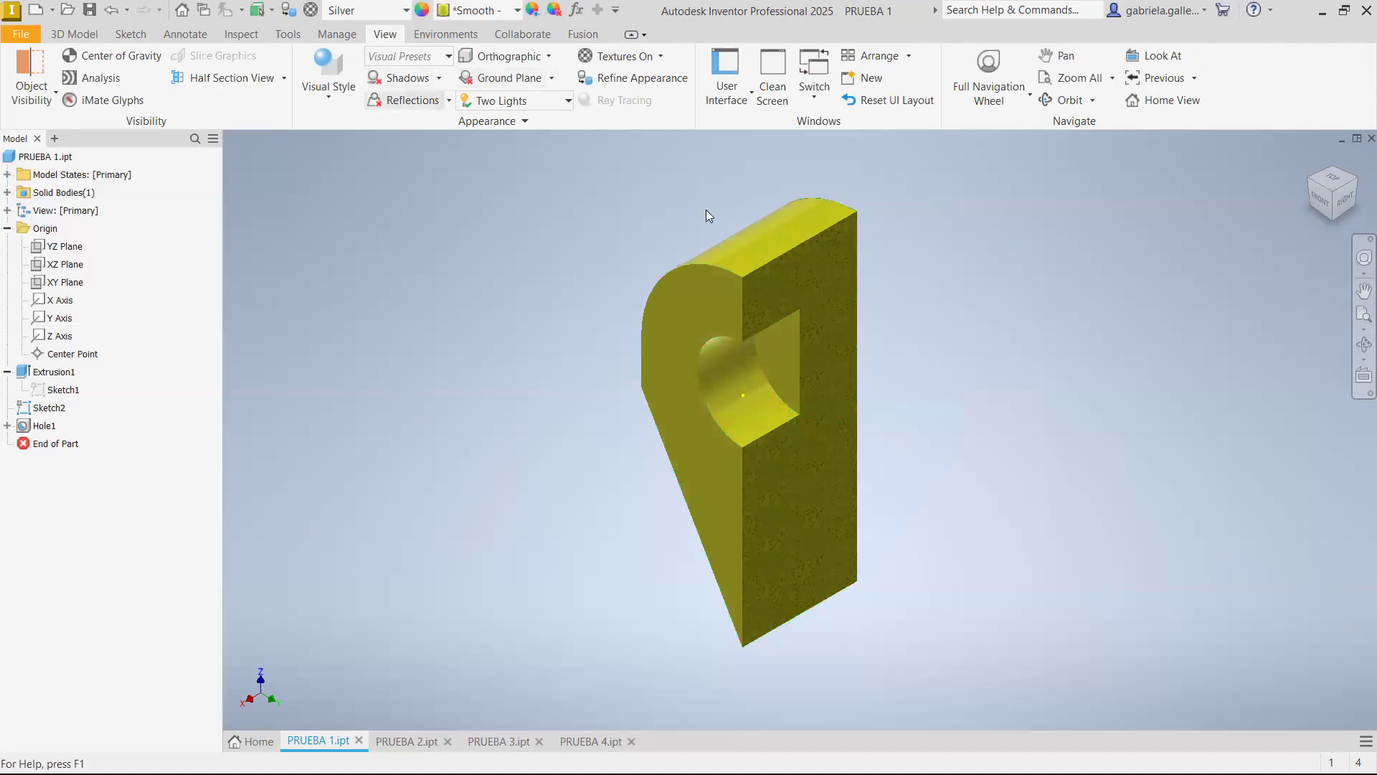
left_click(287, 34)
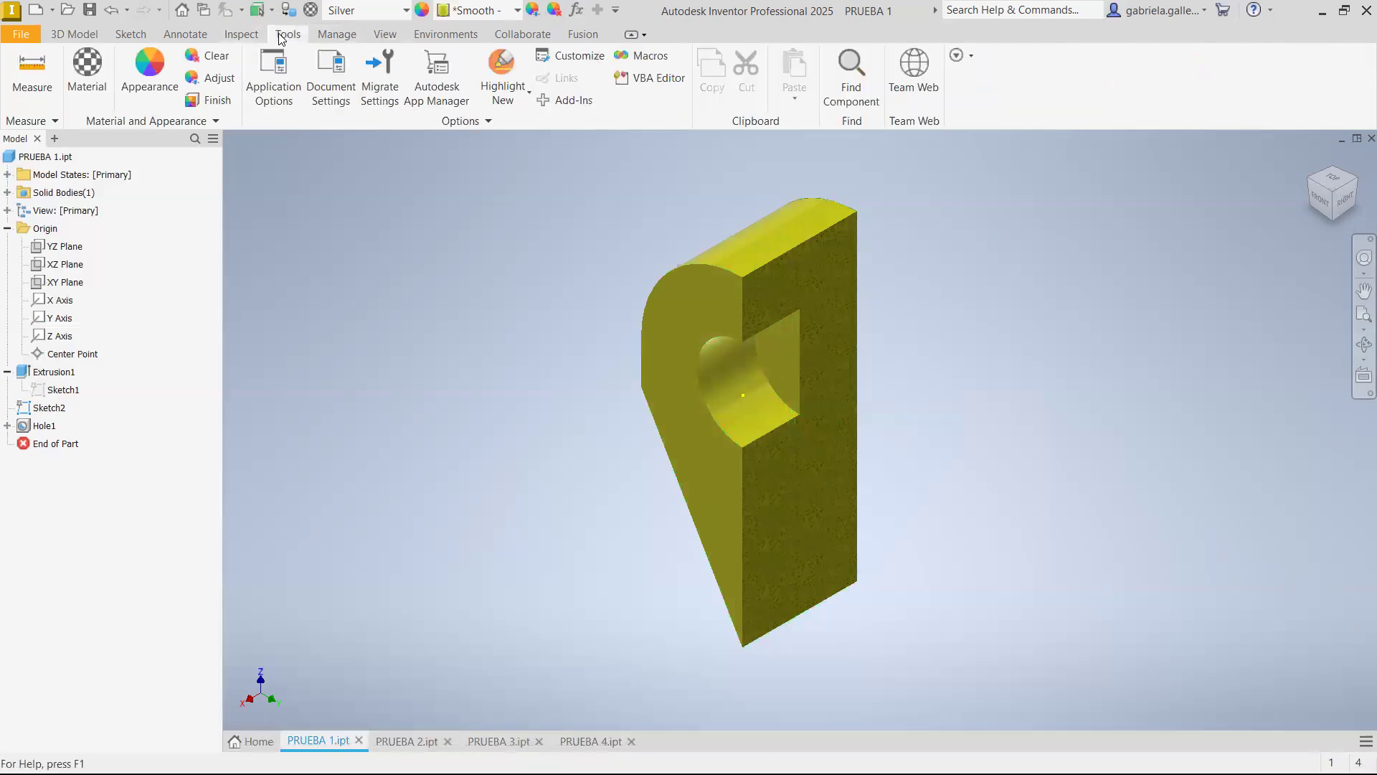
left_click(33, 69)
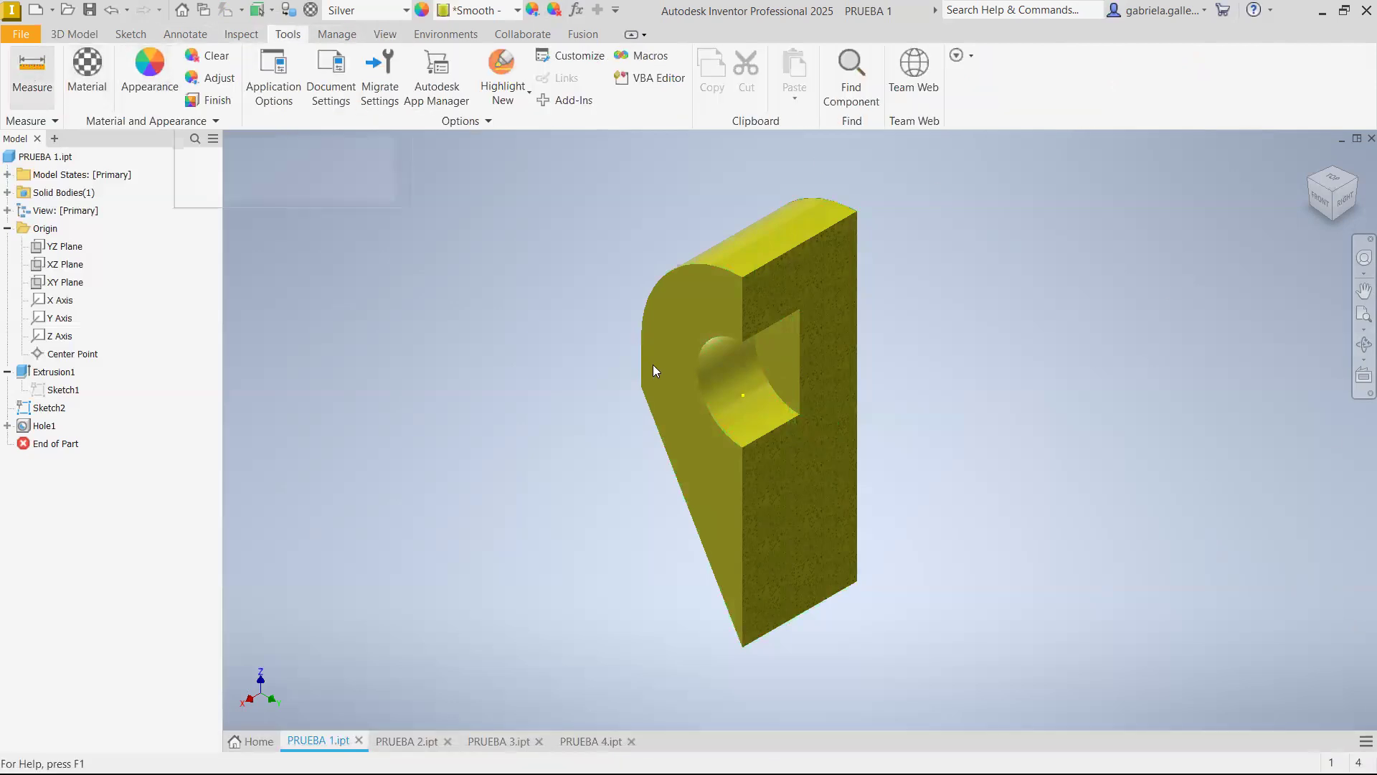
left_click(784, 370)
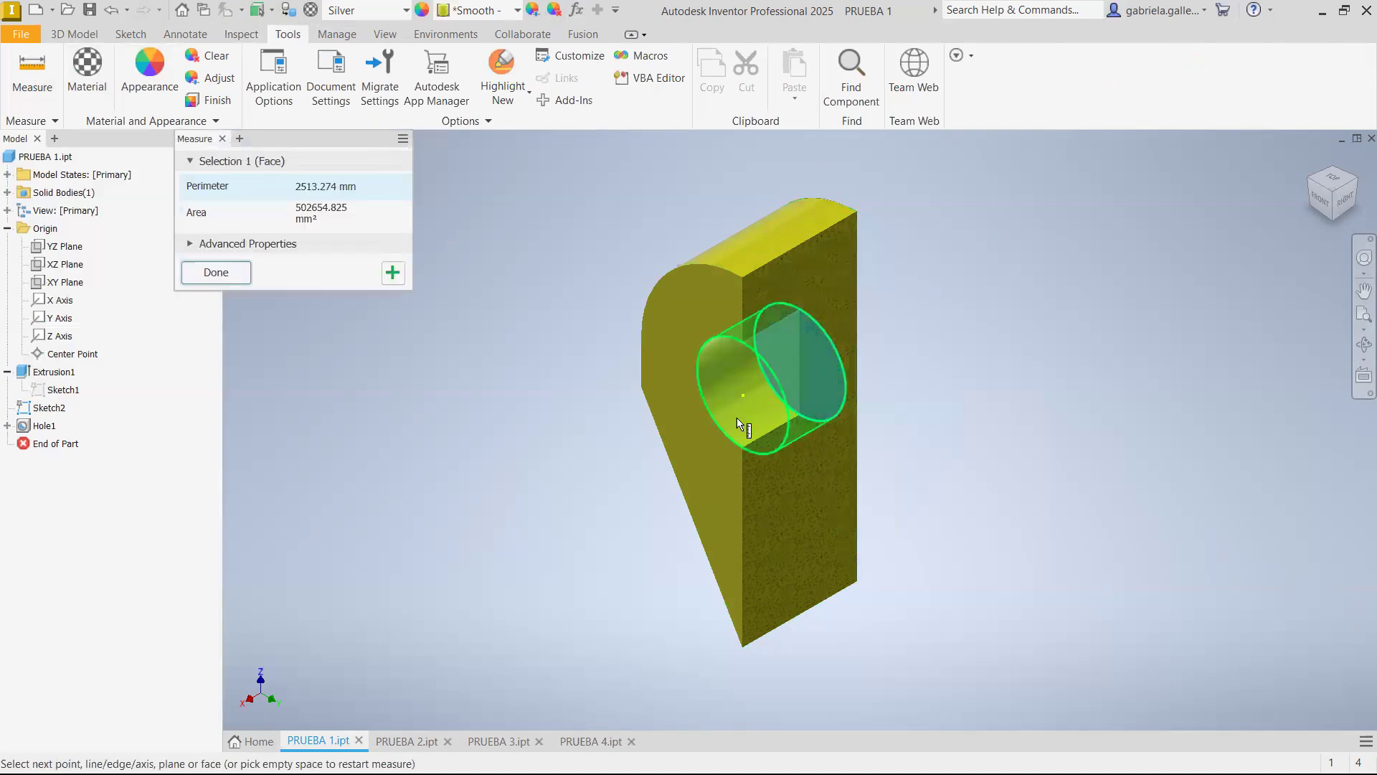
left_click(704, 457)
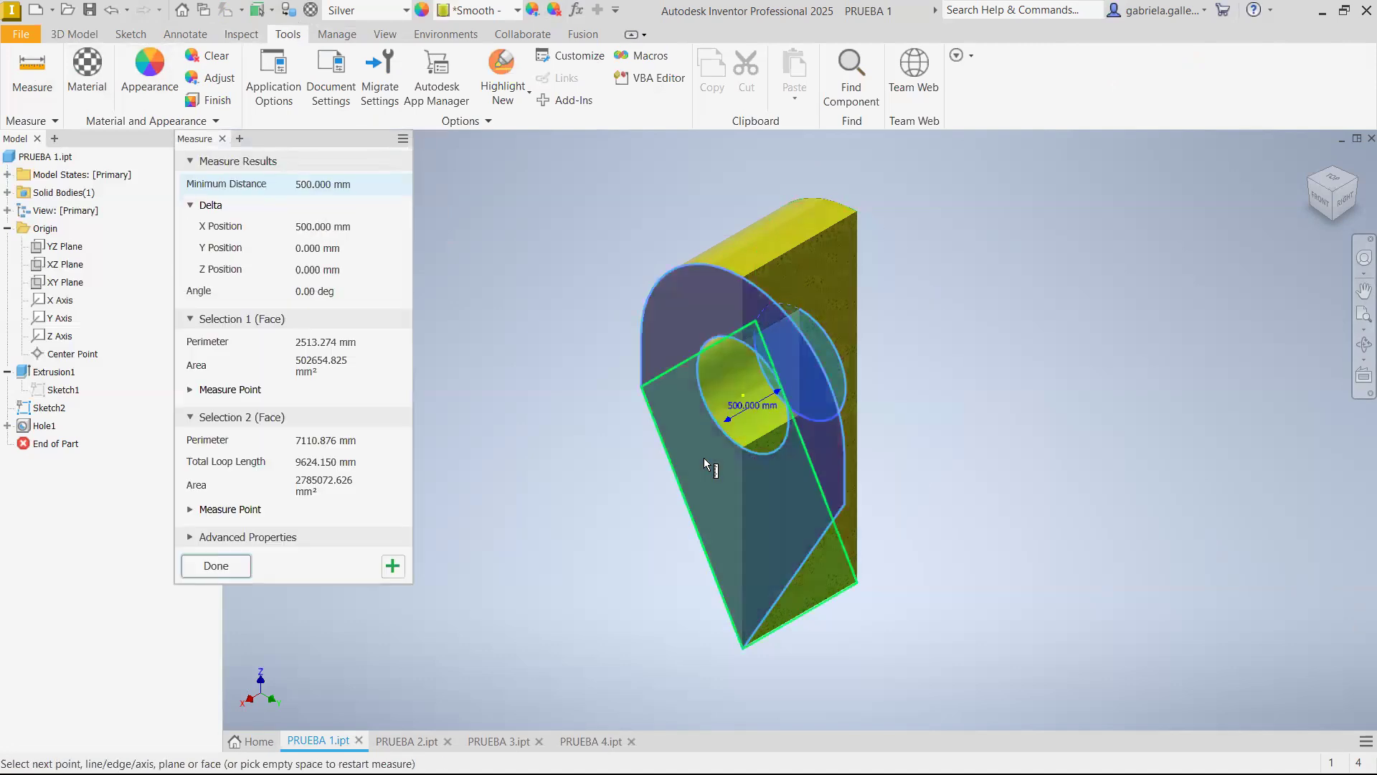
key("Escape")
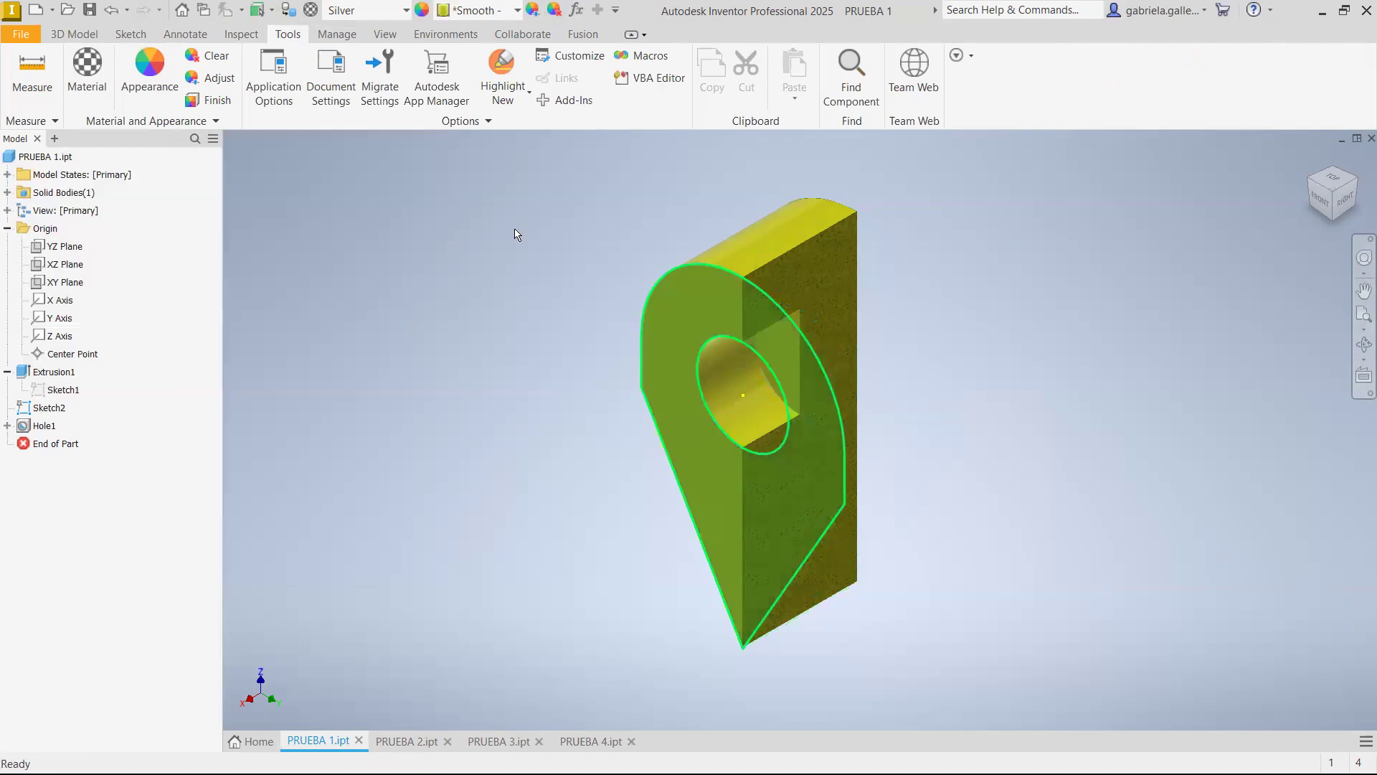
Measure the part's full thickness between its front and rear faces
left_click(21, 67)
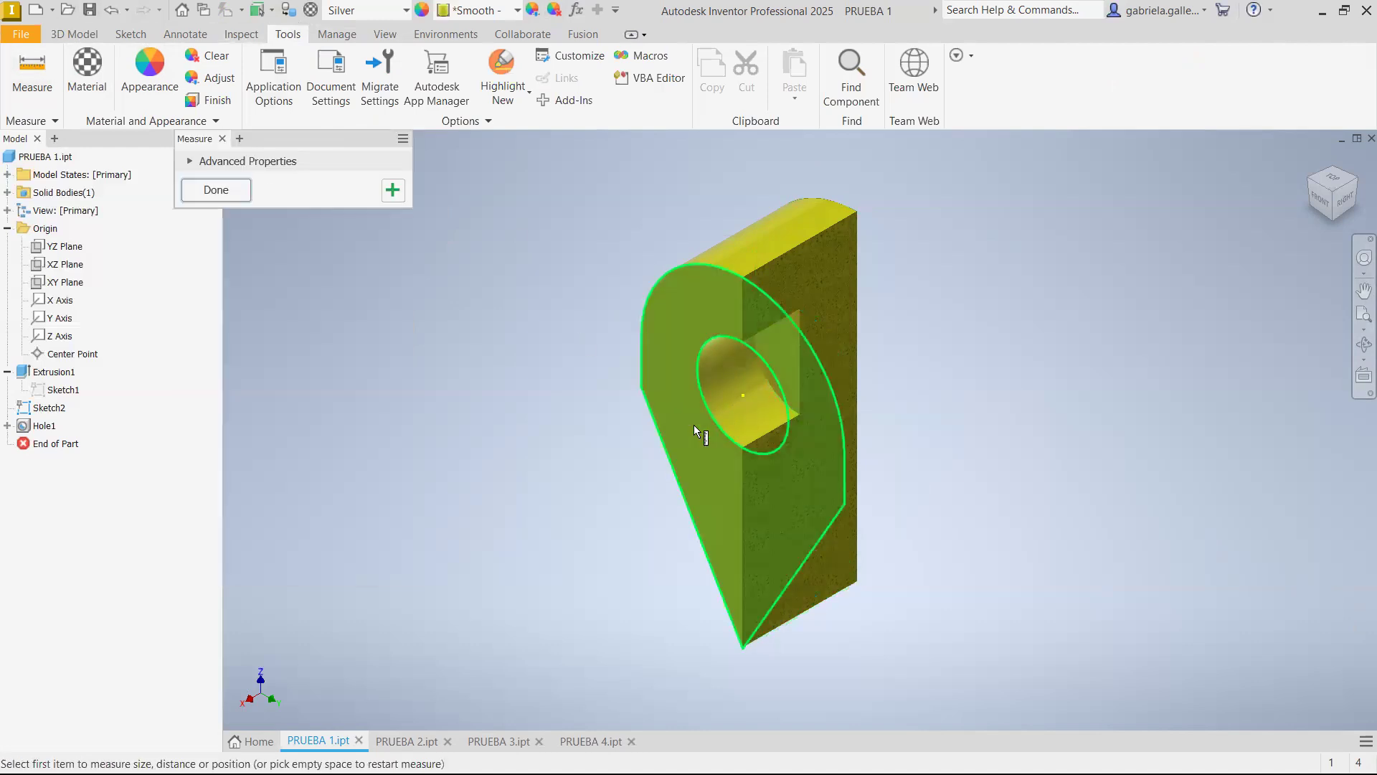
left_click(694, 425)
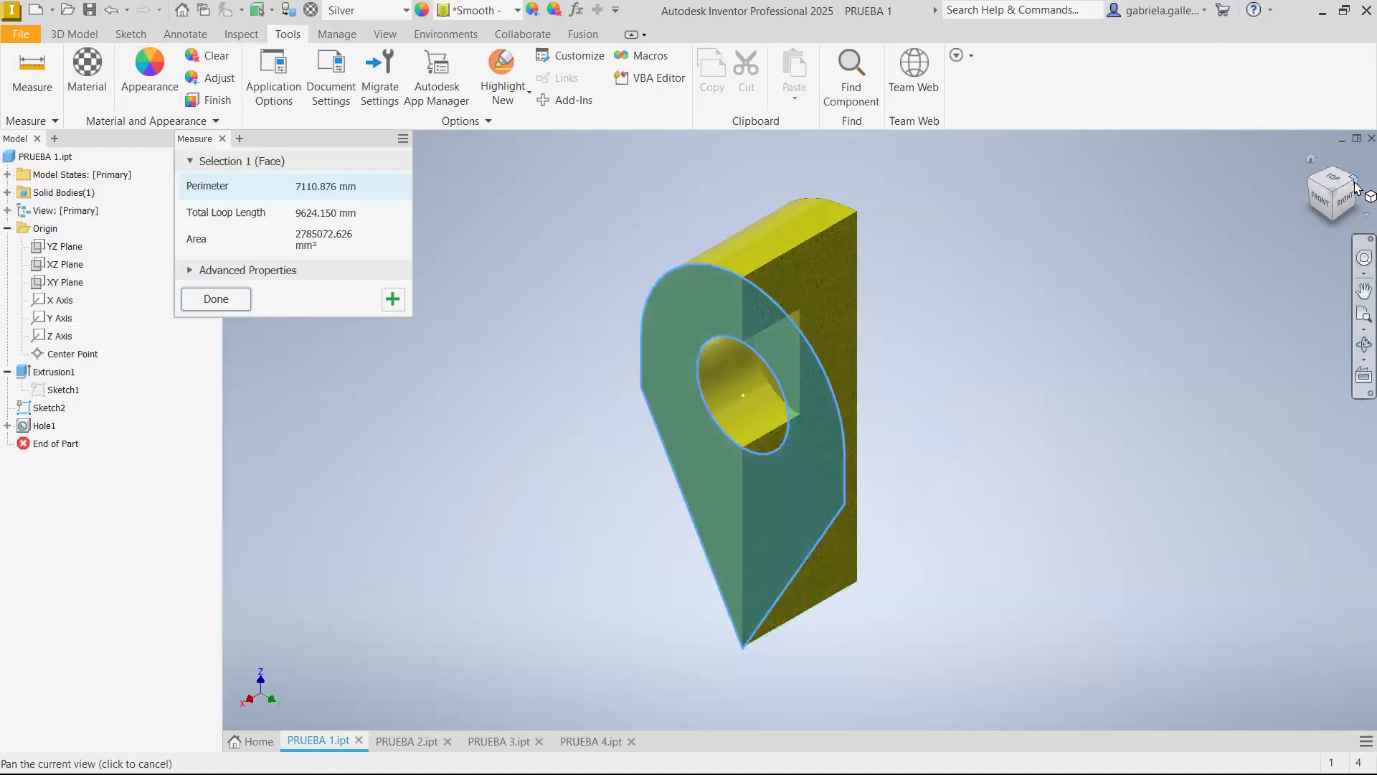
left_click(1338, 202)
left_click(858, 379)
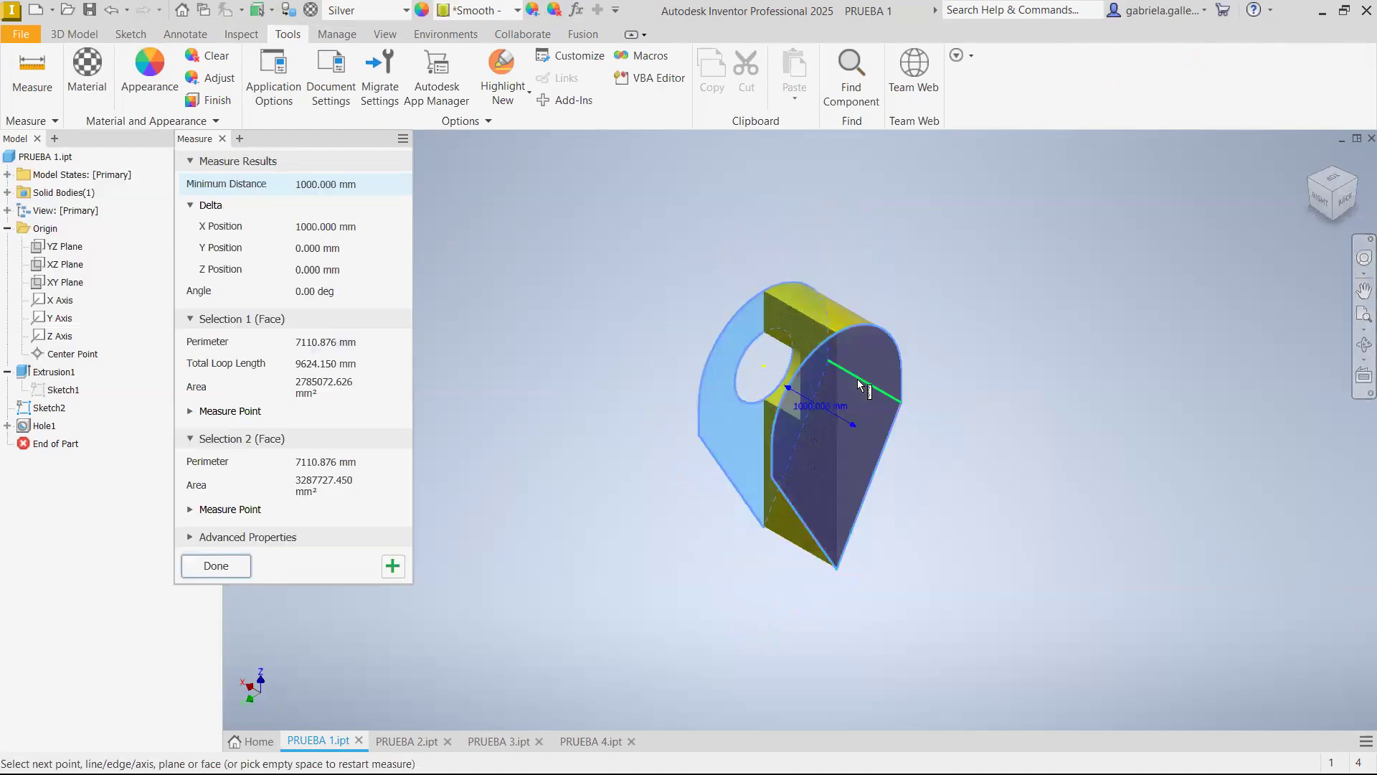
left_click(228, 567)
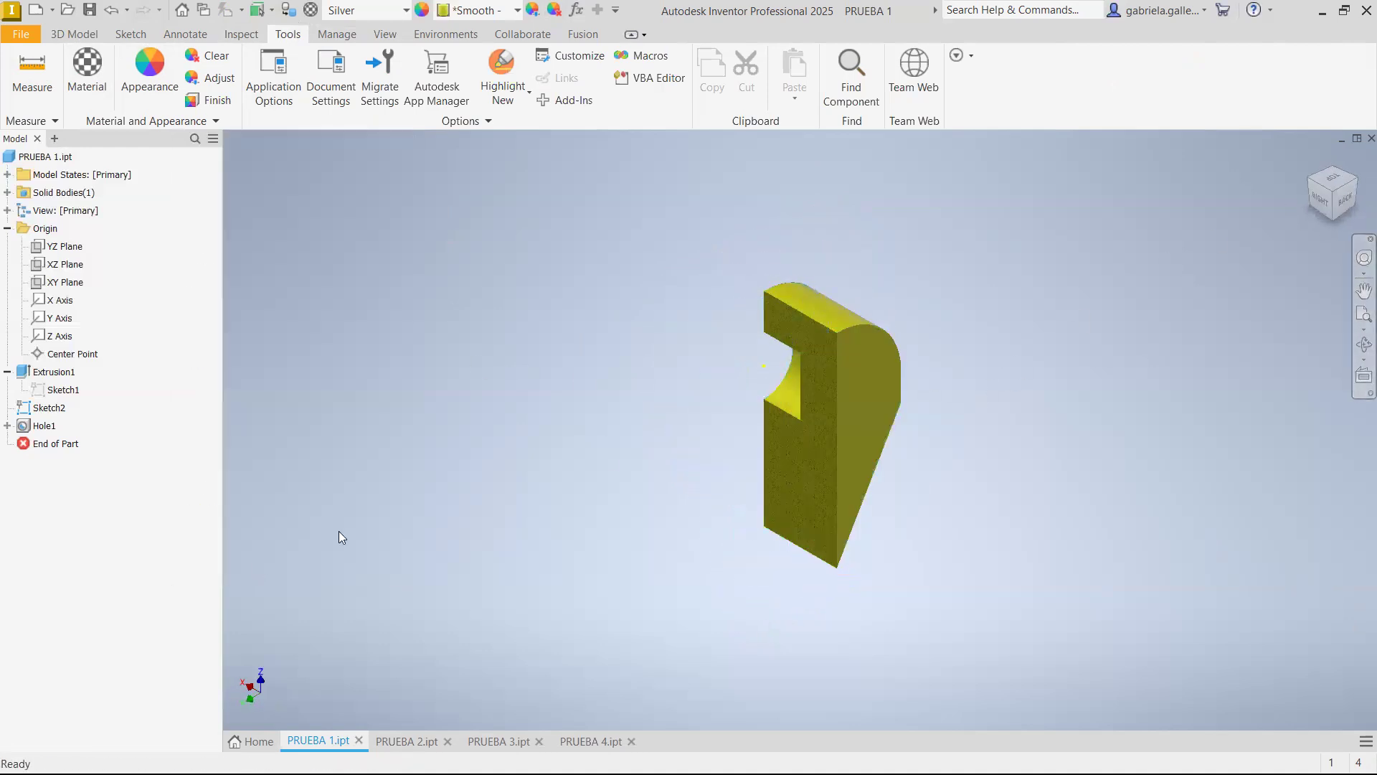
Edit the hole feature and set its depth to 400 mm
left_click(1322, 199)
left_click(1314, 165)
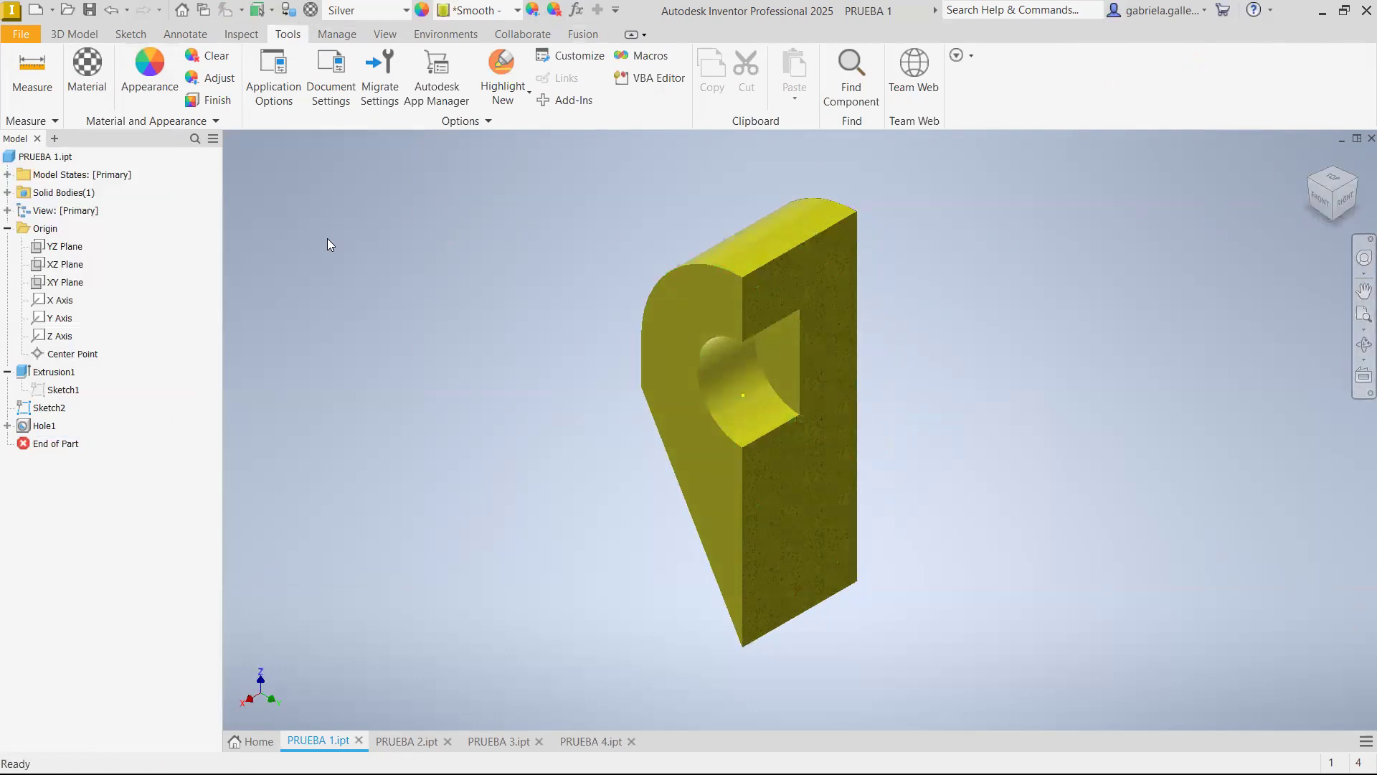
right_click(44, 429)
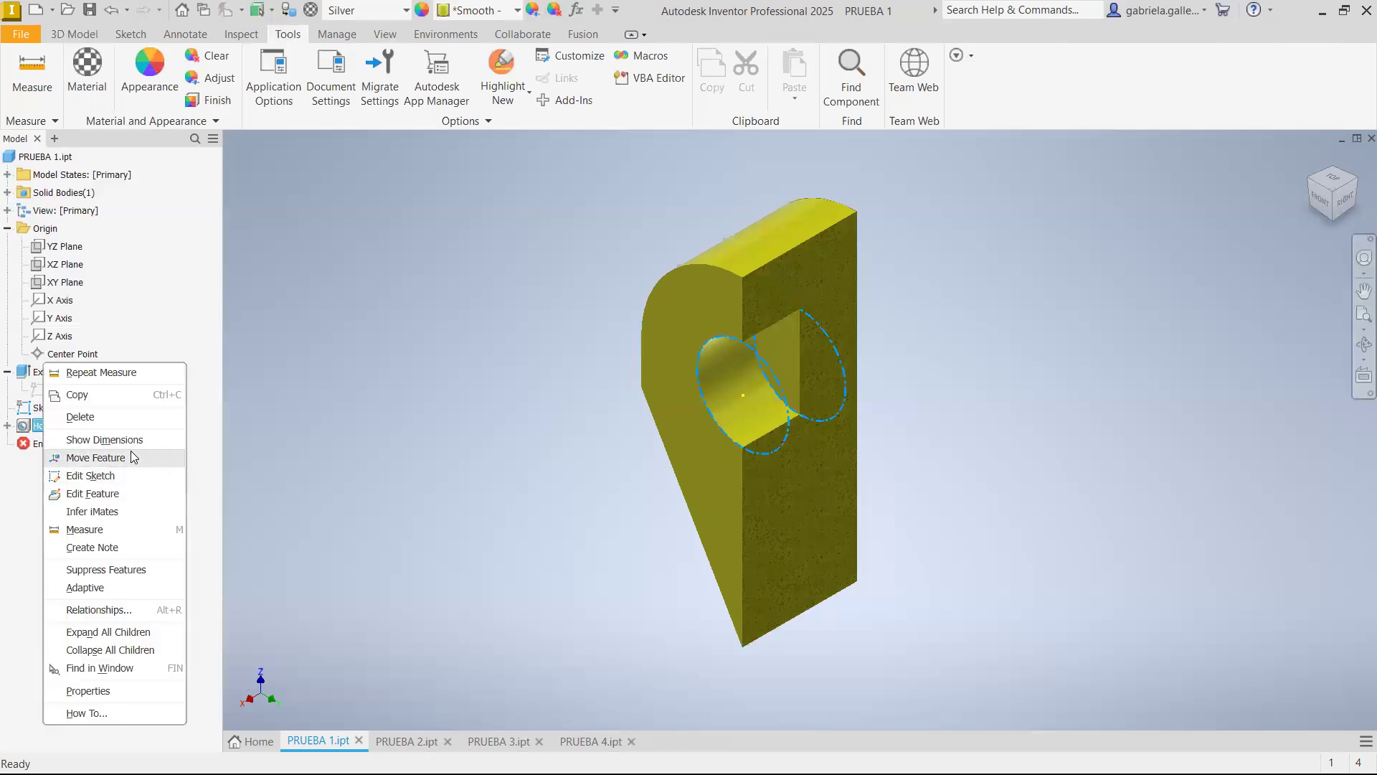
left_click(117, 501)
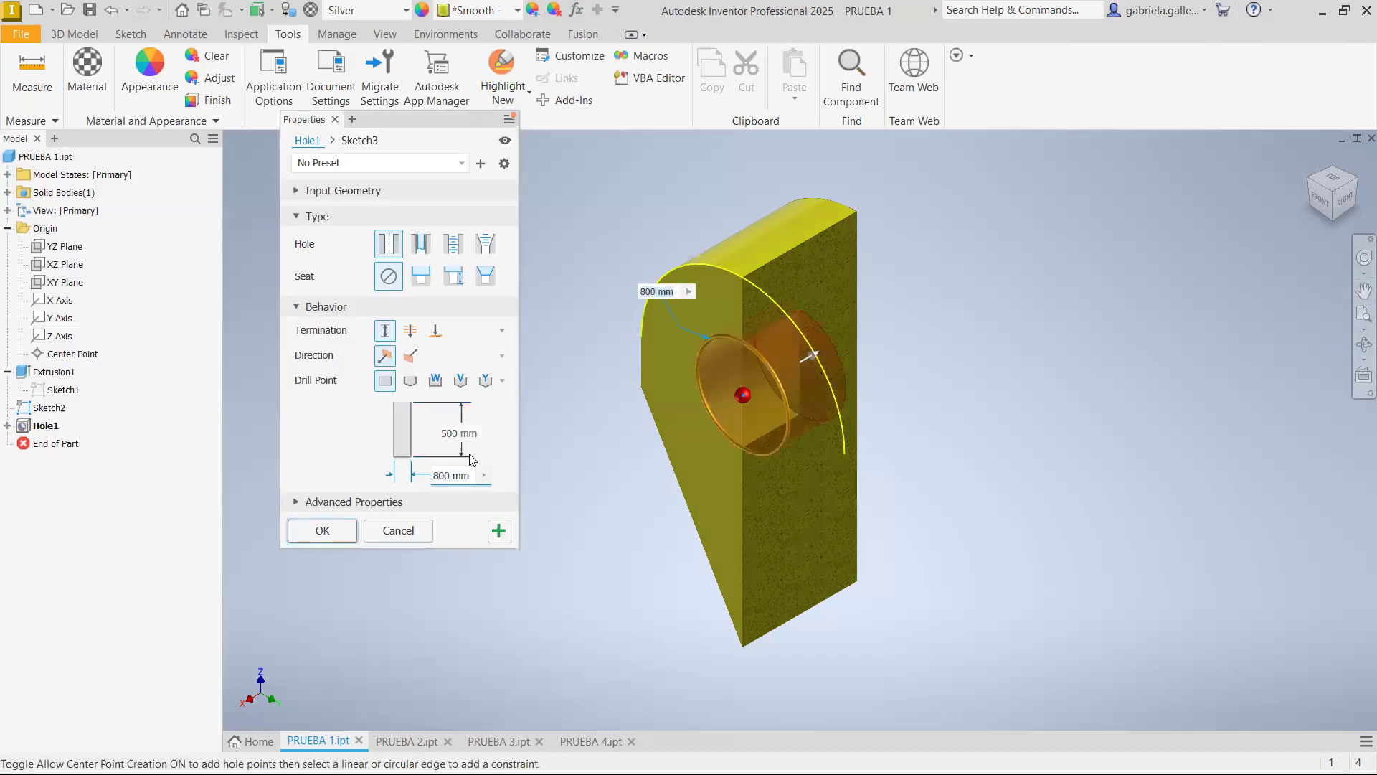
left_click(467, 435)
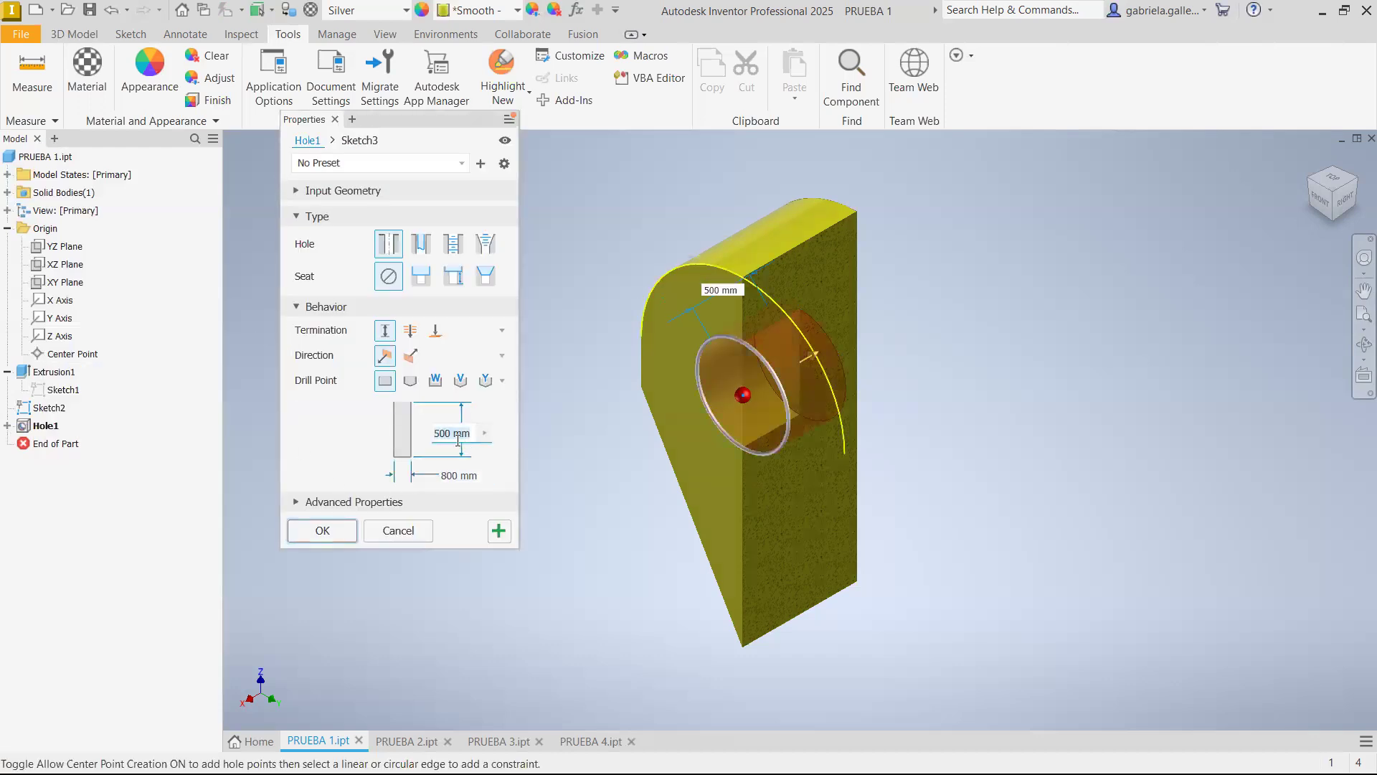
type("400")
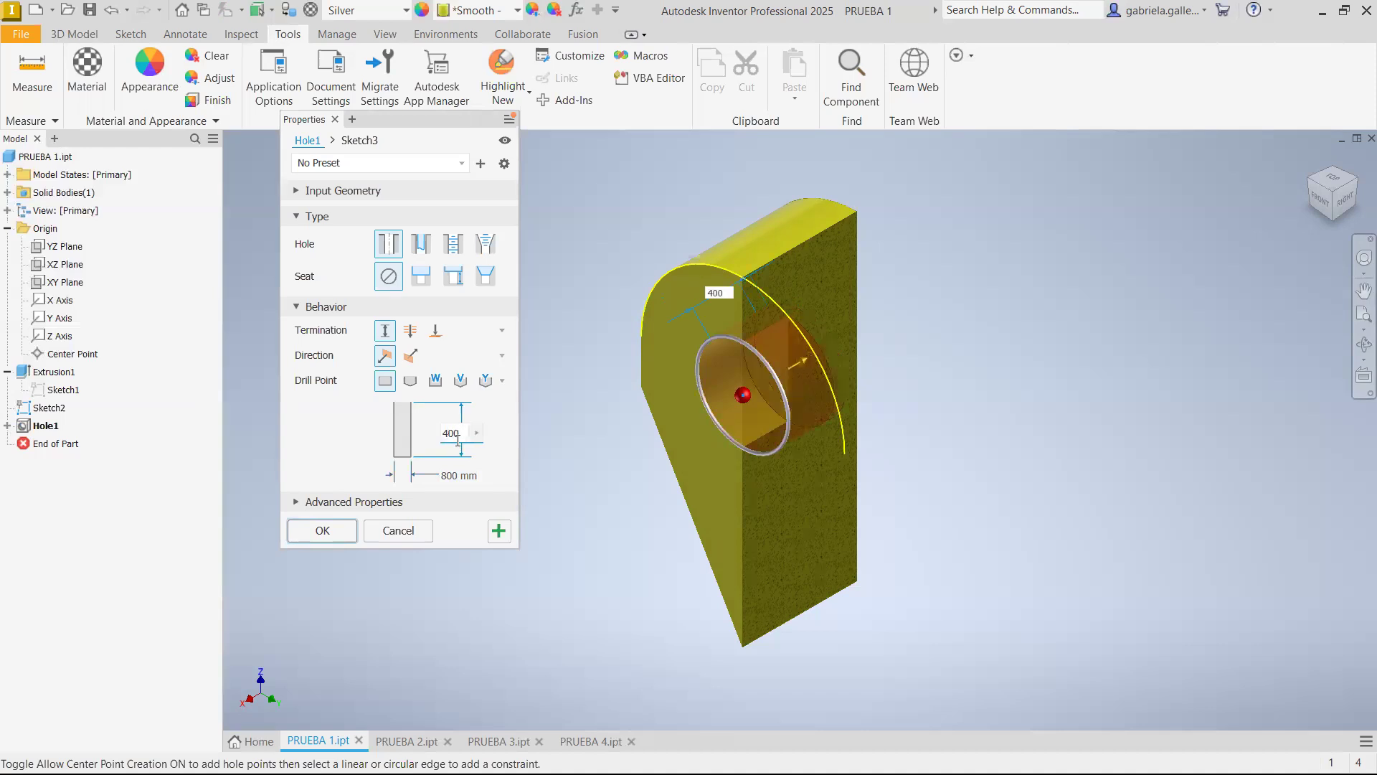
left_click(326, 534)
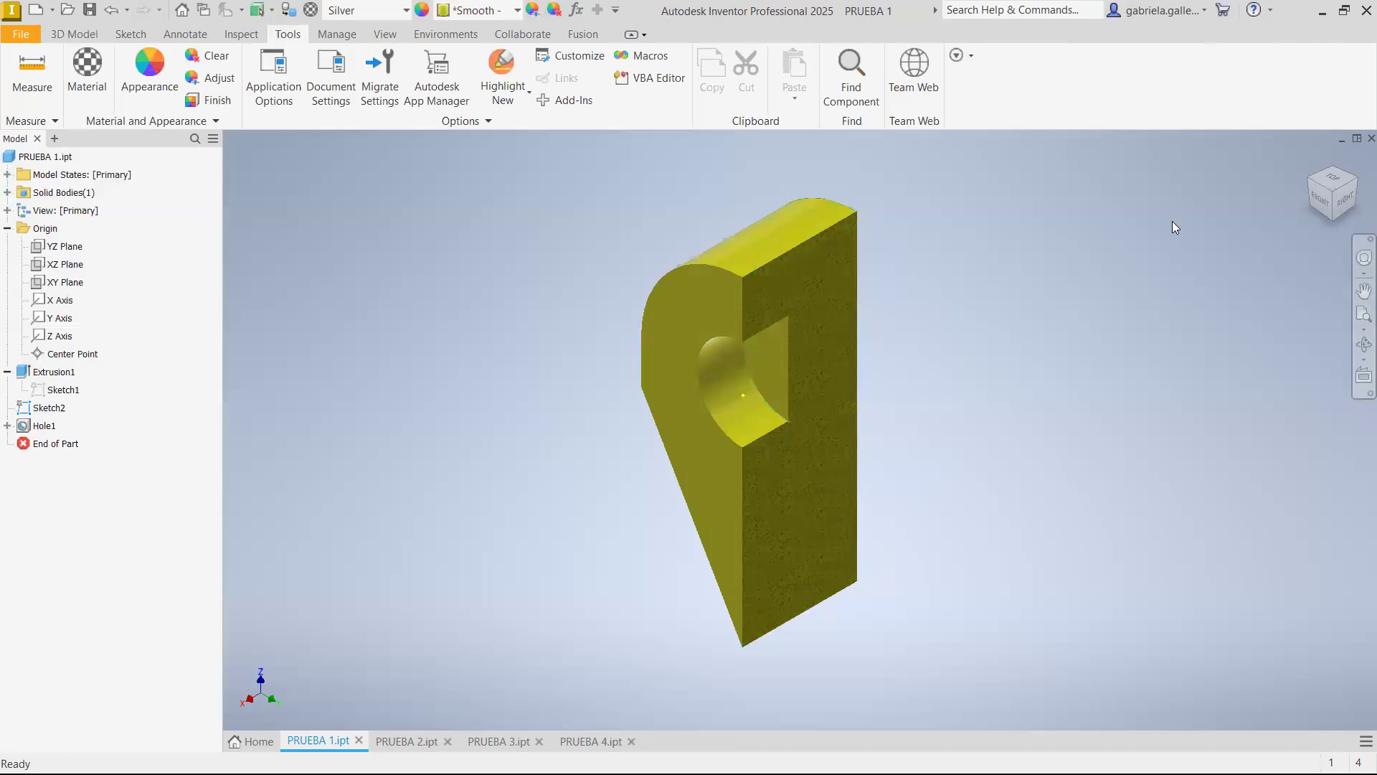
Edit the hole to end in an angled drill point of 120 deg
left_click(1348, 203)
scroll(786, 368, "up", 5)
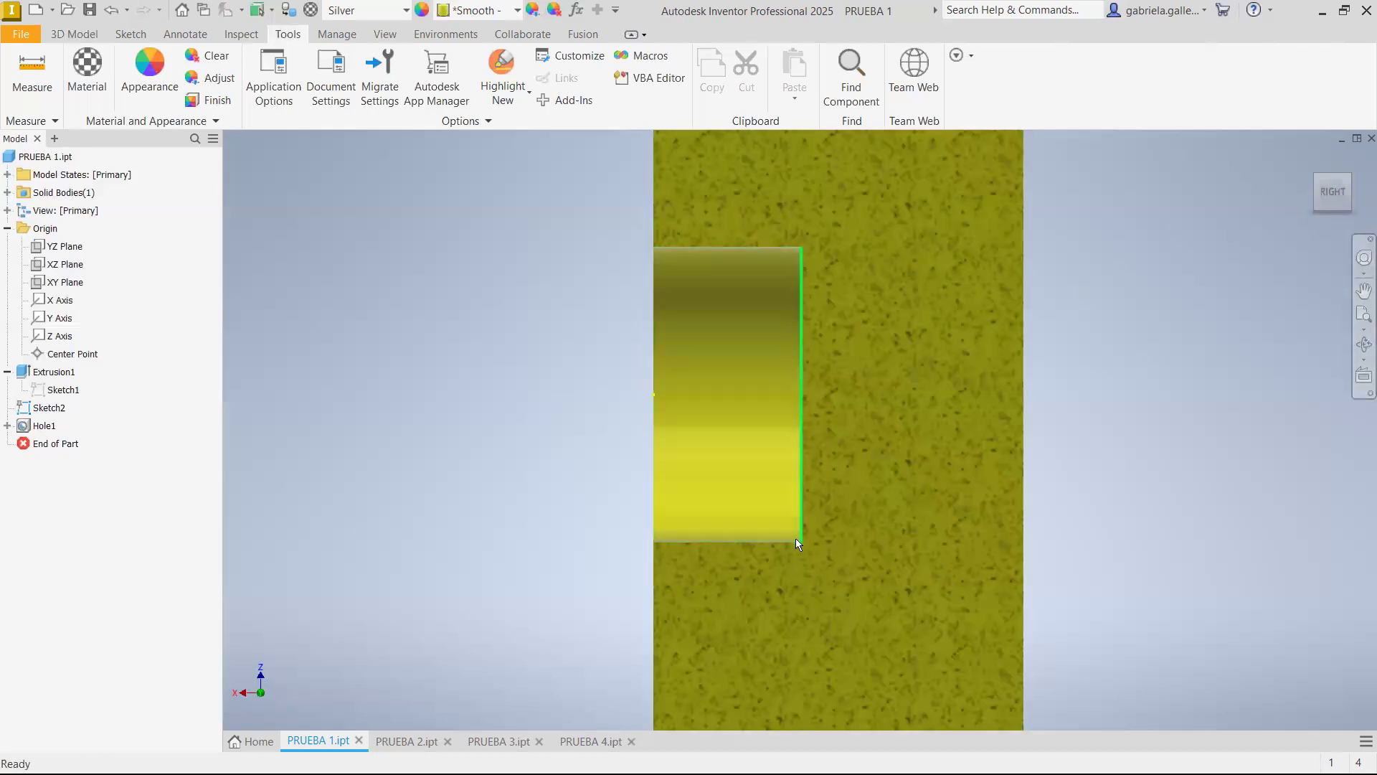
right_click(46, 429)
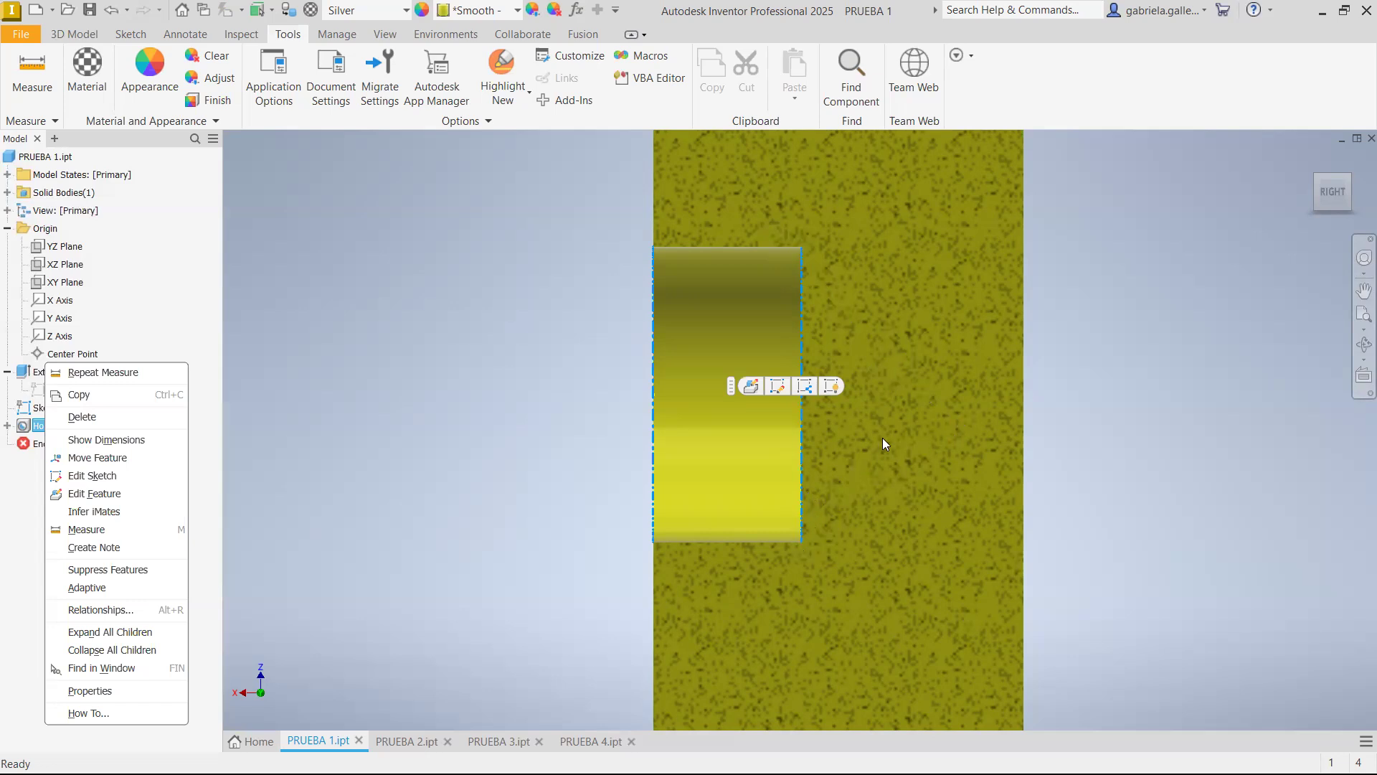
left_click(118, 493)
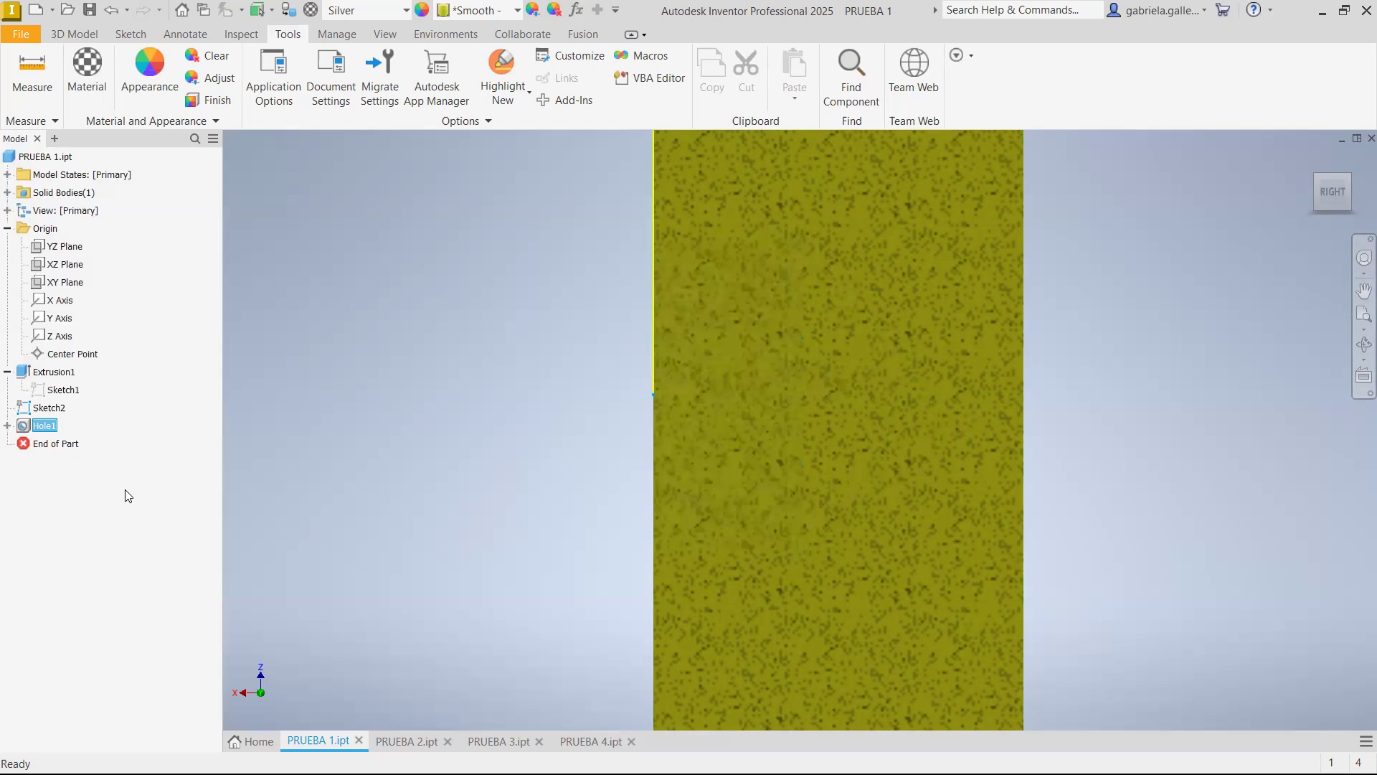
left_click(419, 390)
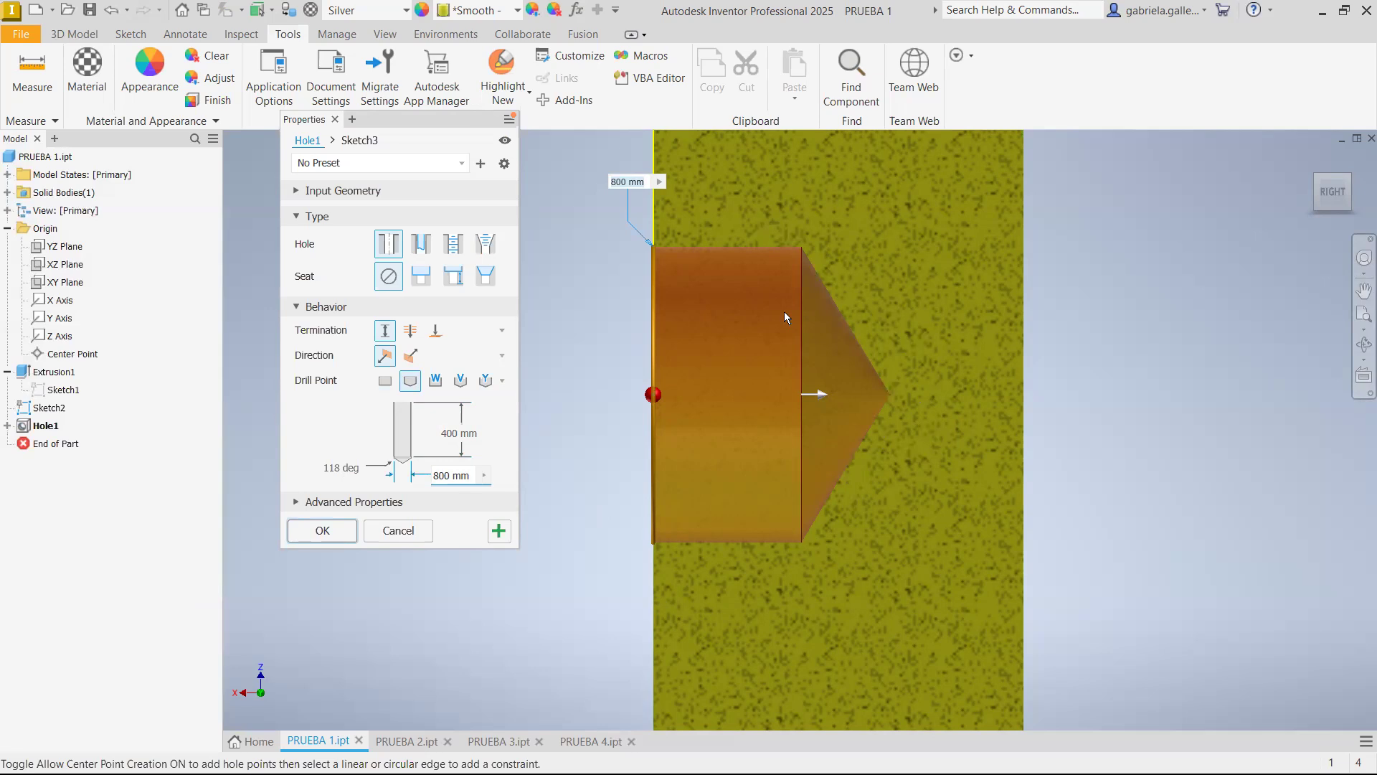
left_click(350, 468)
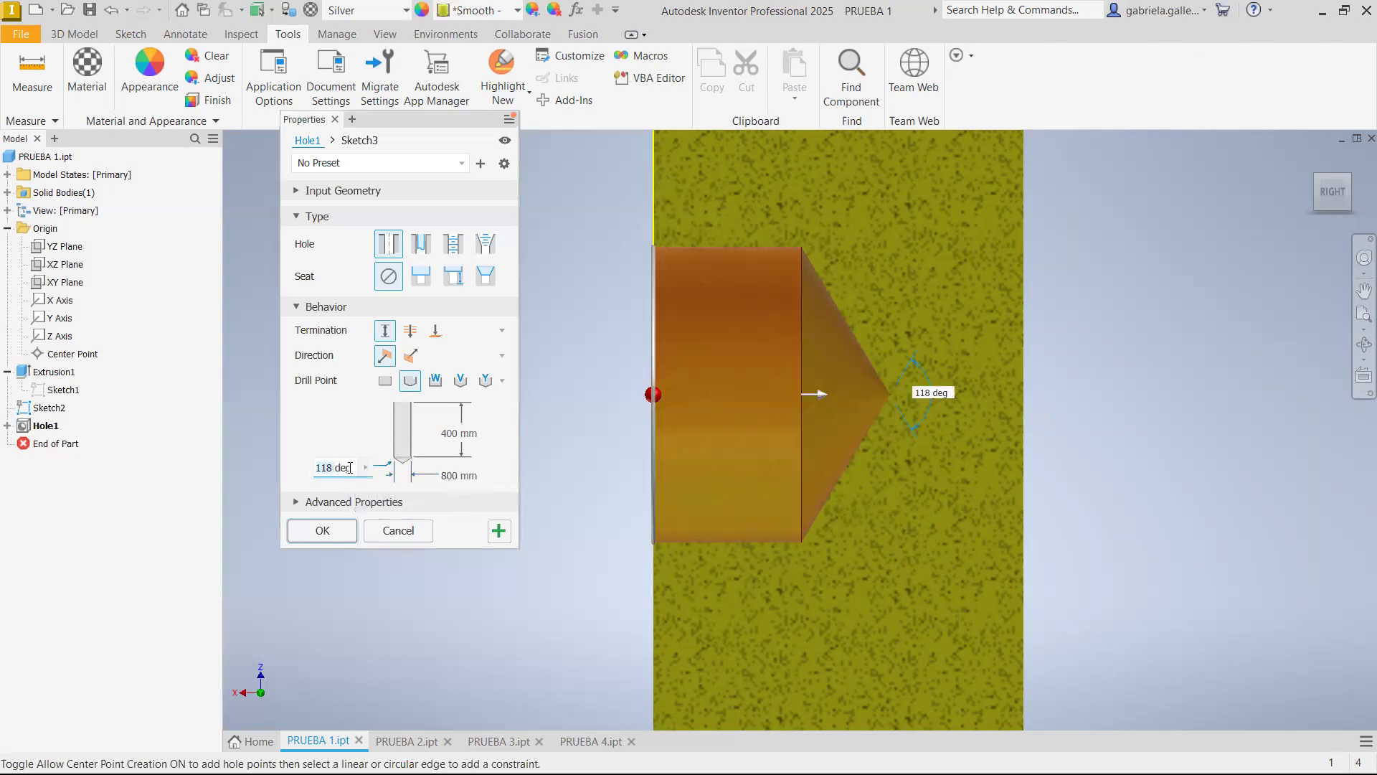
type("120deg")
Set the hole's depth to 450 mm and its diameter to 750 mm, and apply the edit
left_click(452, 448)
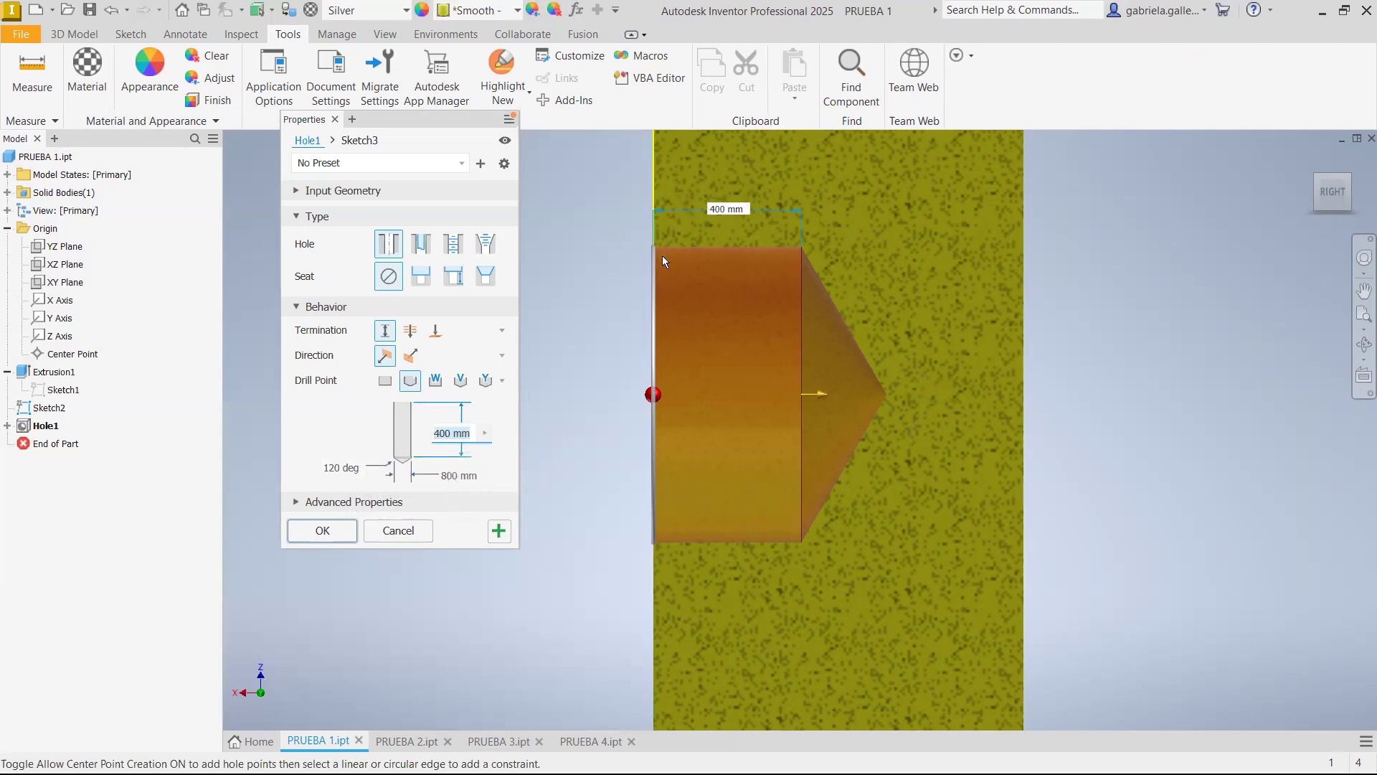
type("450")
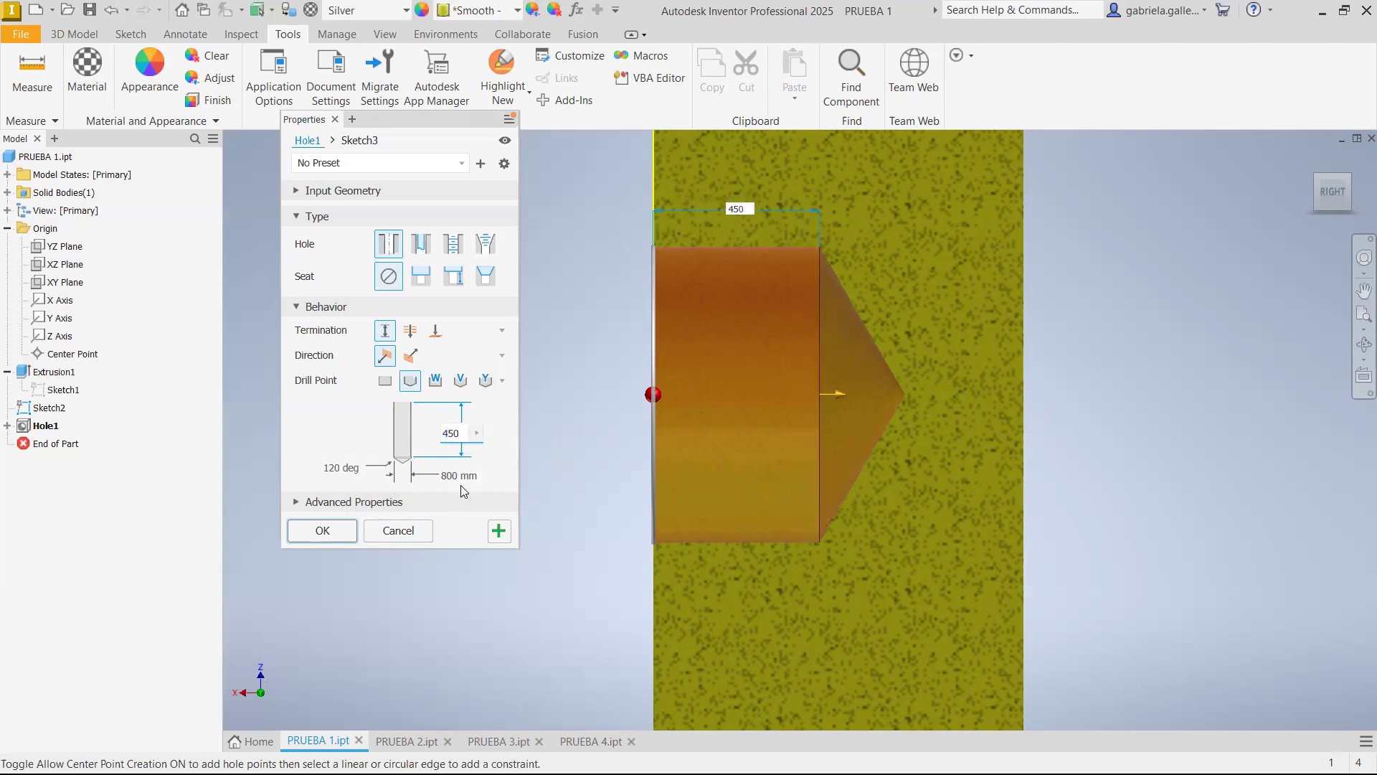
left_click(465, 476)
type("750")
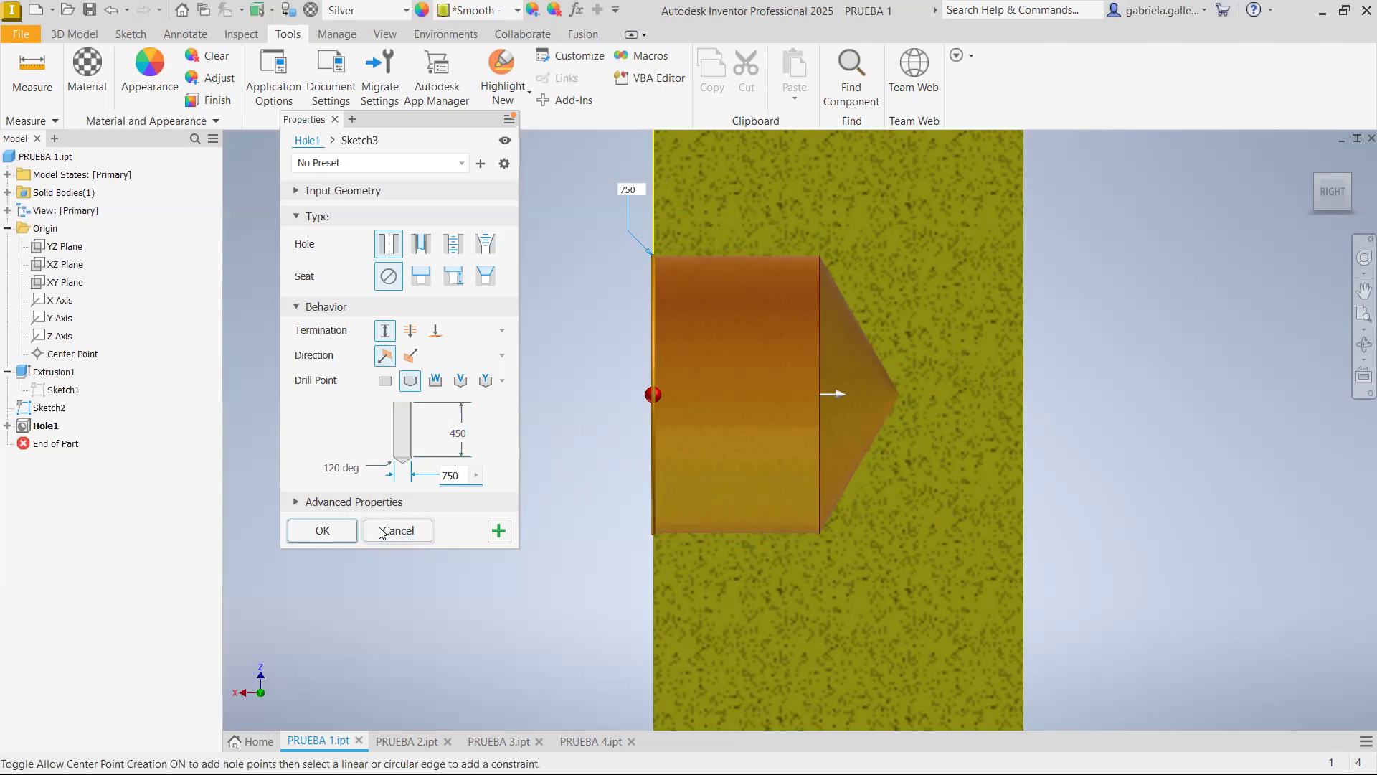
left_click(335, 531)
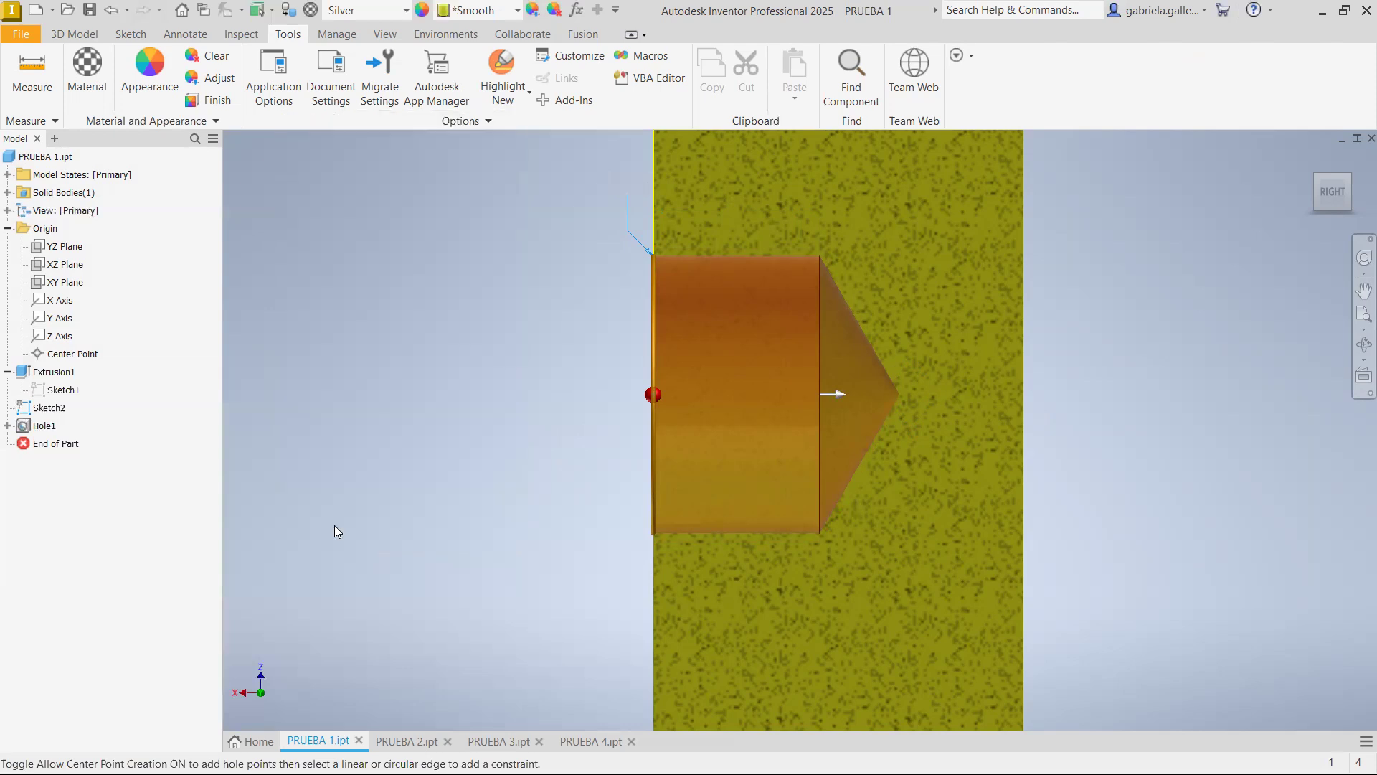
Edit the hole to become a tapped hole with the ISO Metric profile thread type
left_click(1289, 155)
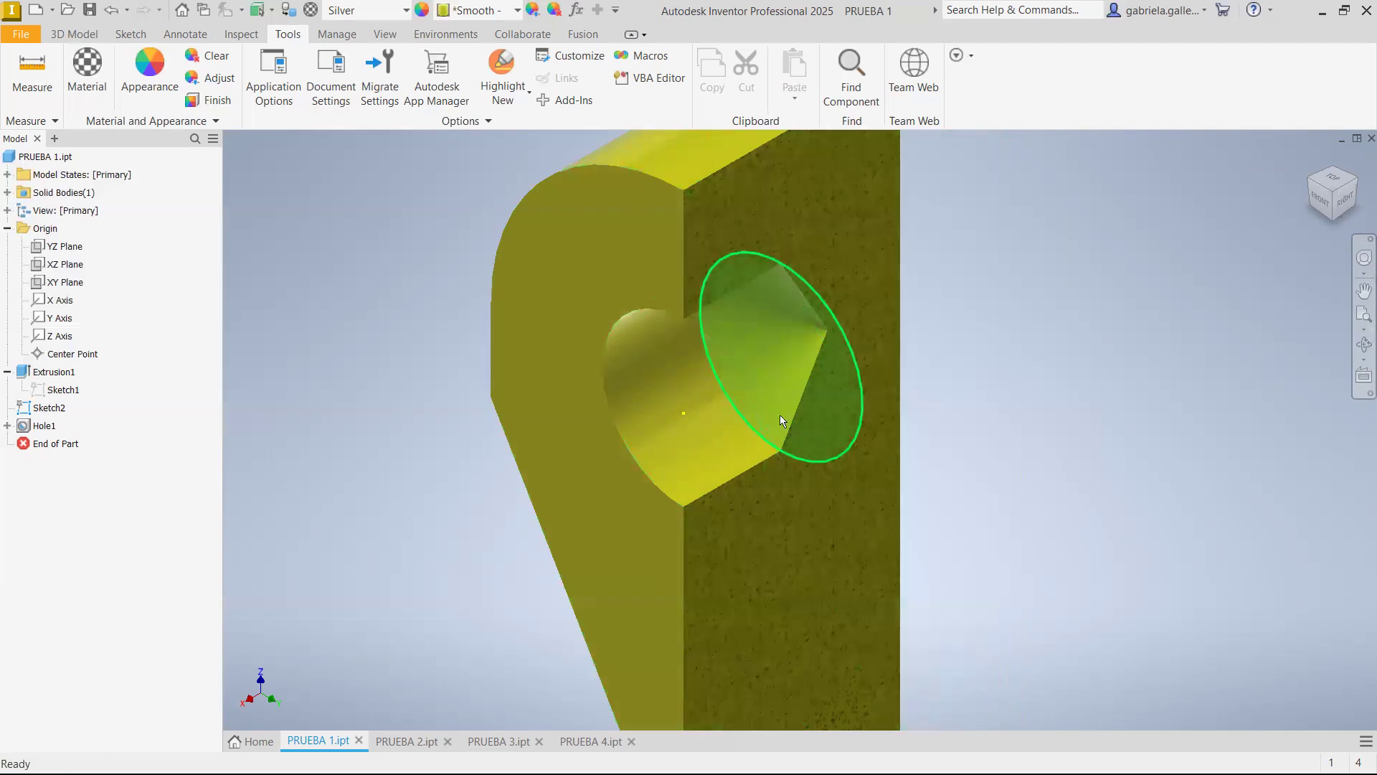
left_click(53, 429)
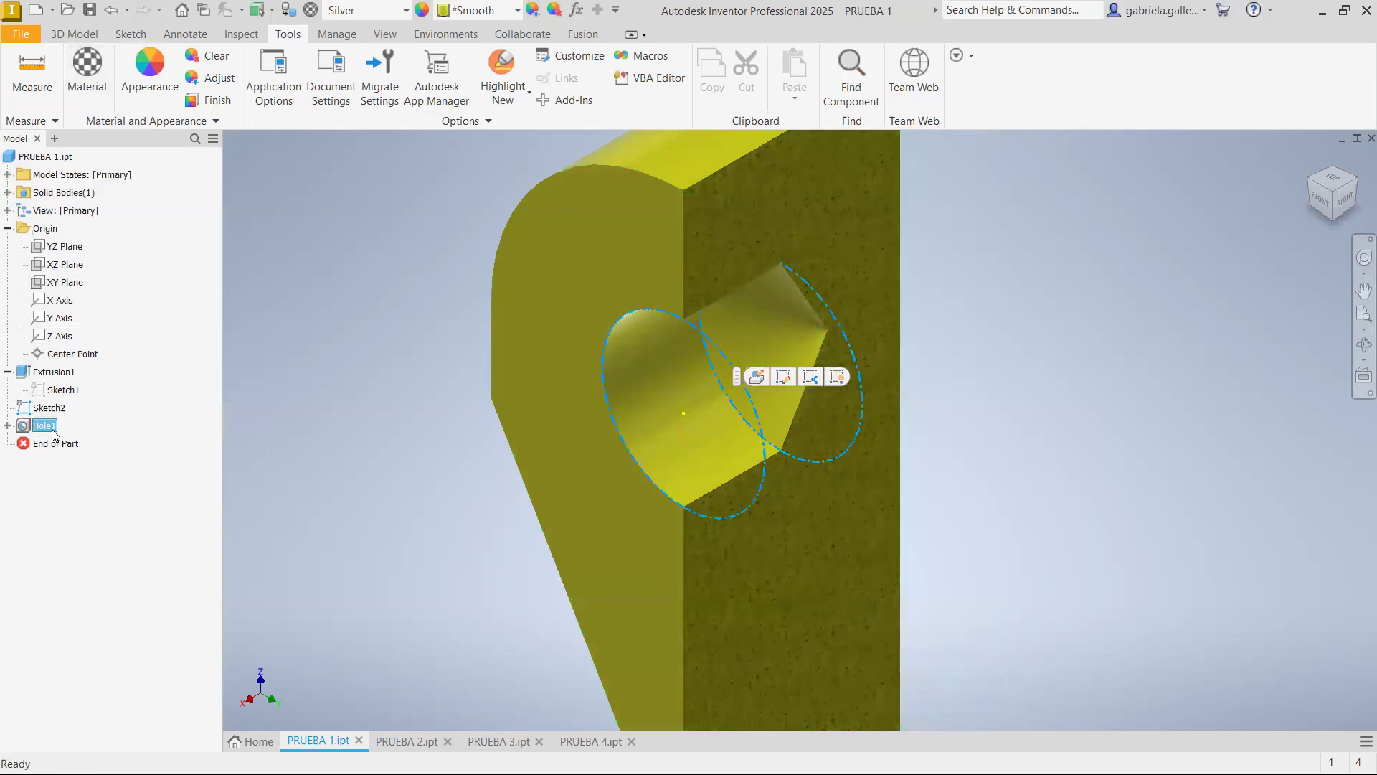
right_click(53, 433)
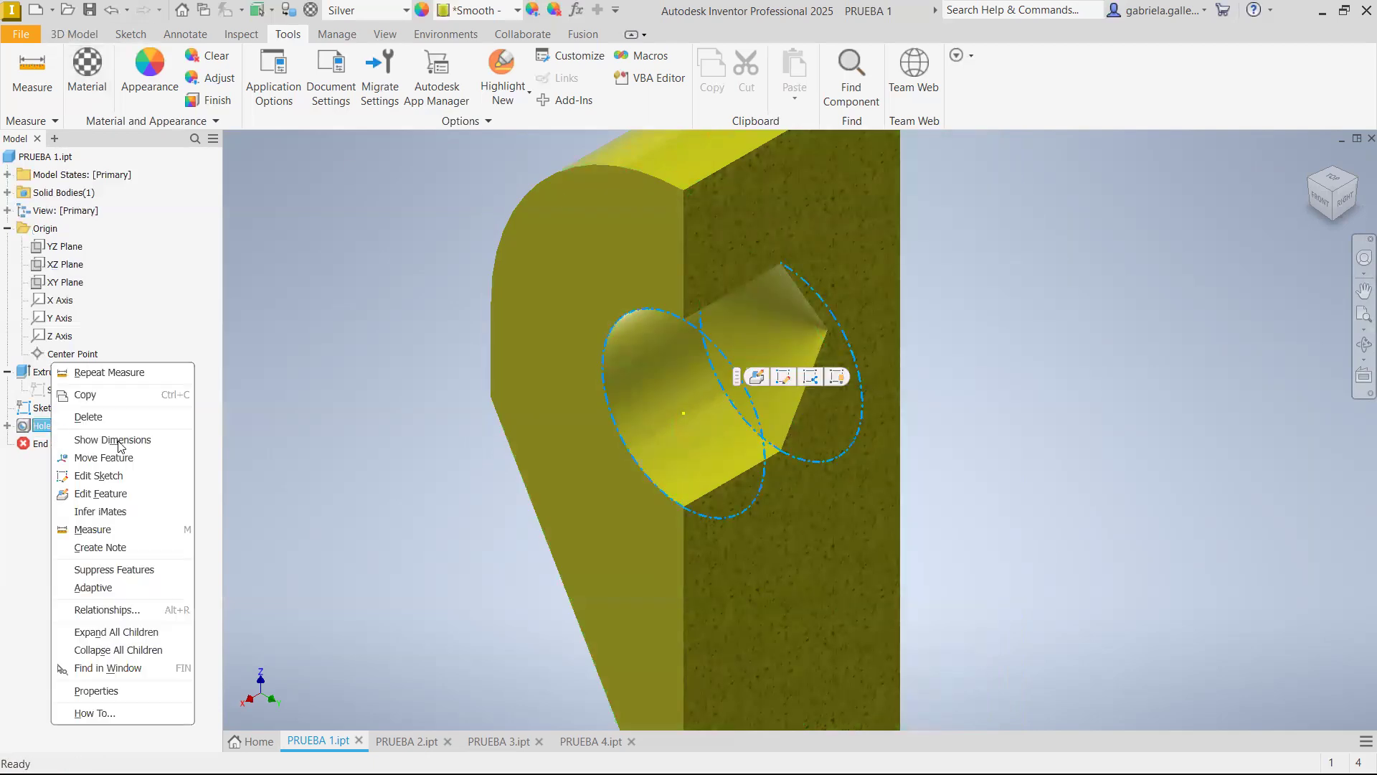
left_click(116, 497)
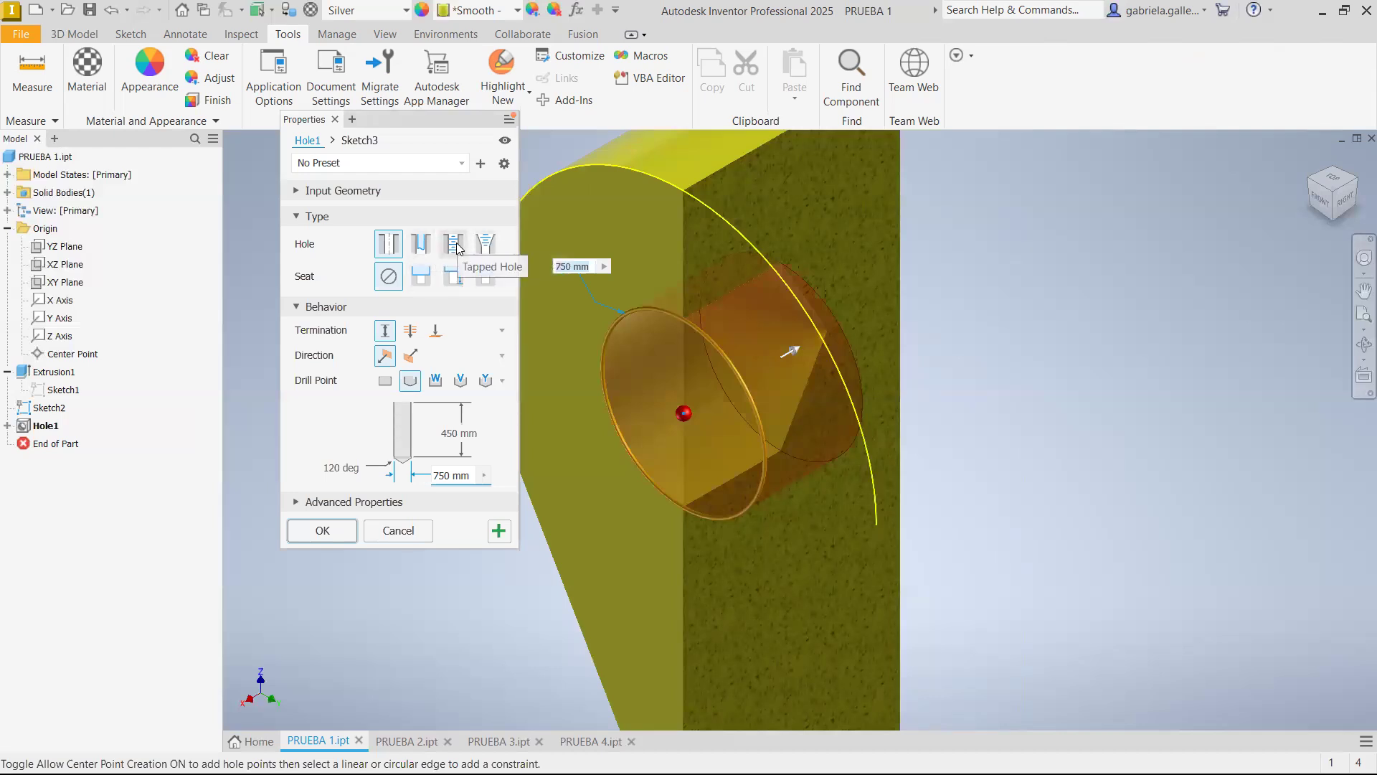
left_click(453, 244)
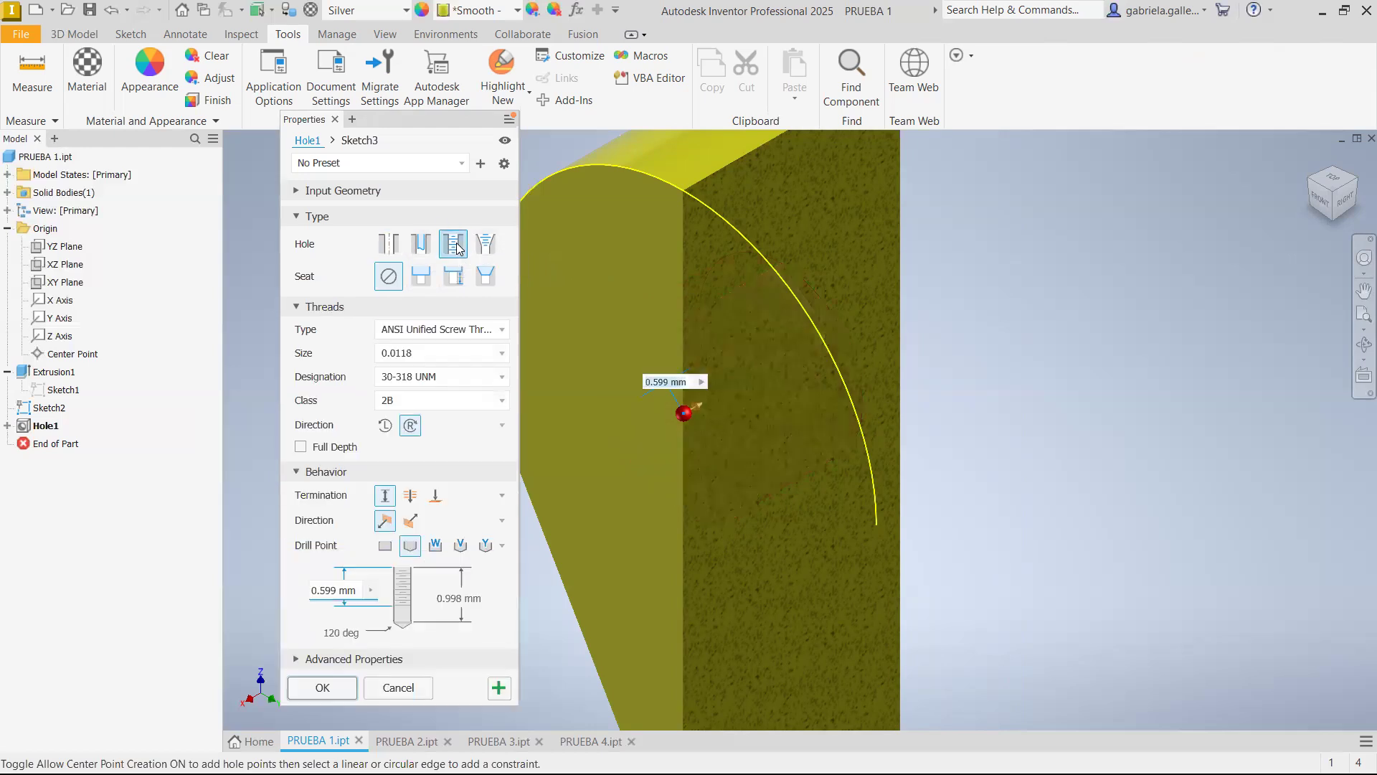
left_click_drag(388, 122, 231, 5)
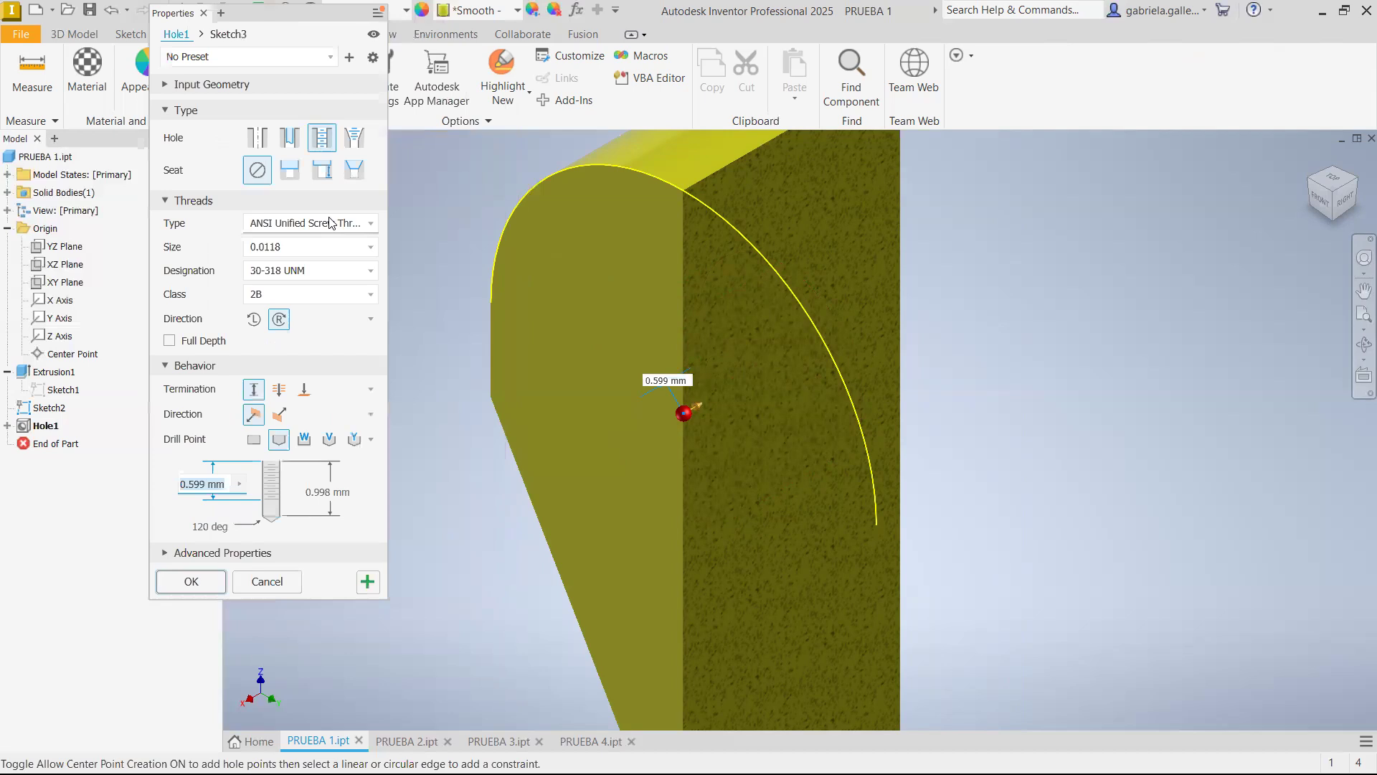
left_click(326, 223)
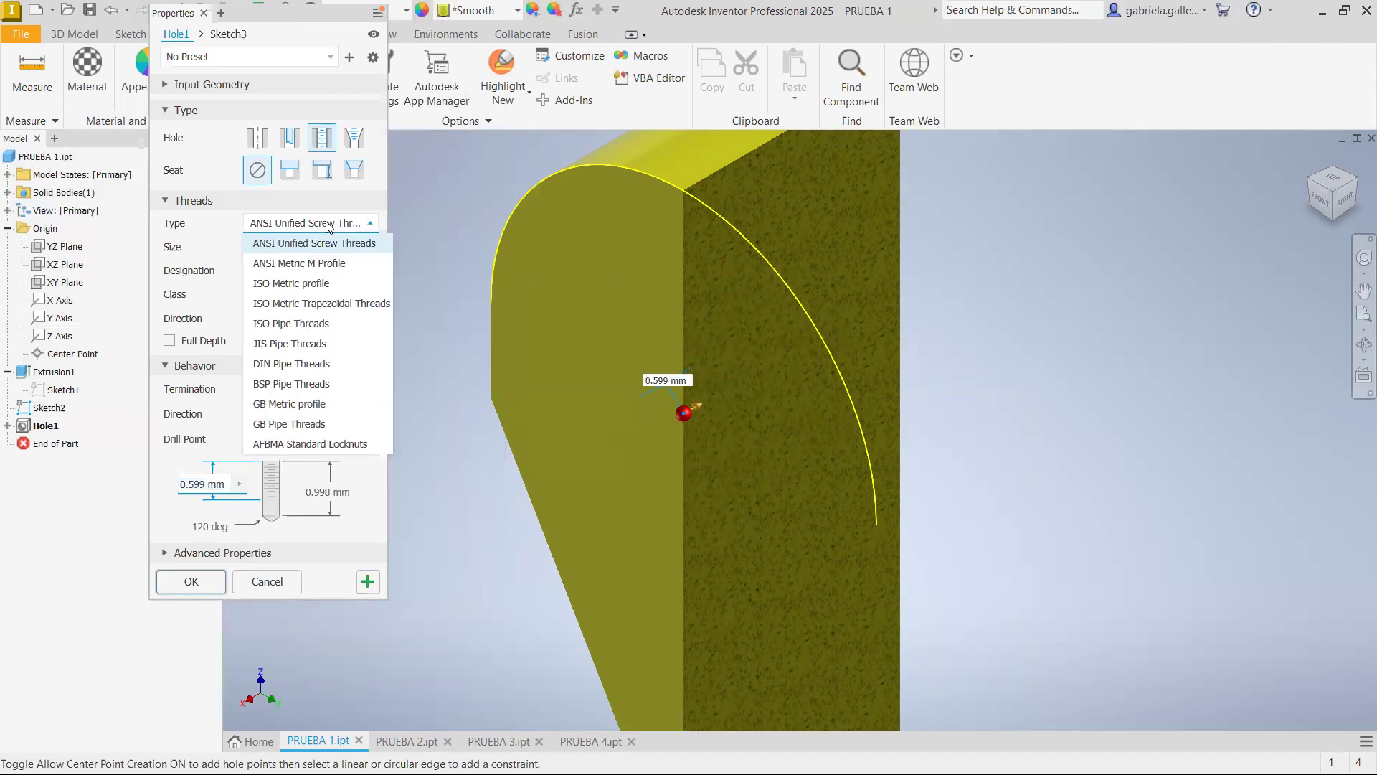
left_click(304, 284)
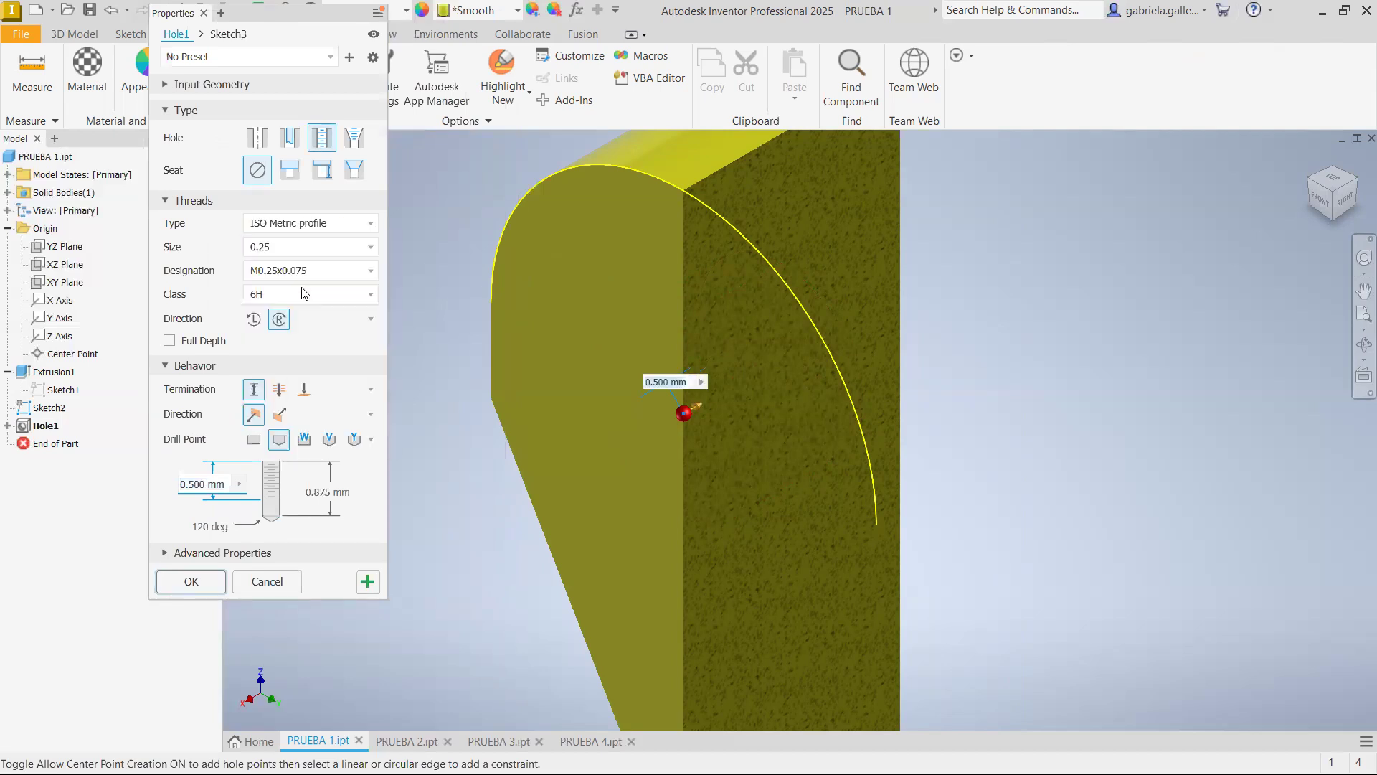
Set the tapped hole's thread size to 500 with the M500x6 designation, keeping the ISO Metric profile
left_click(318, 273)
left_click(320, 251)
left_click(321, 247)
scroll(298, 400, "down", 4)
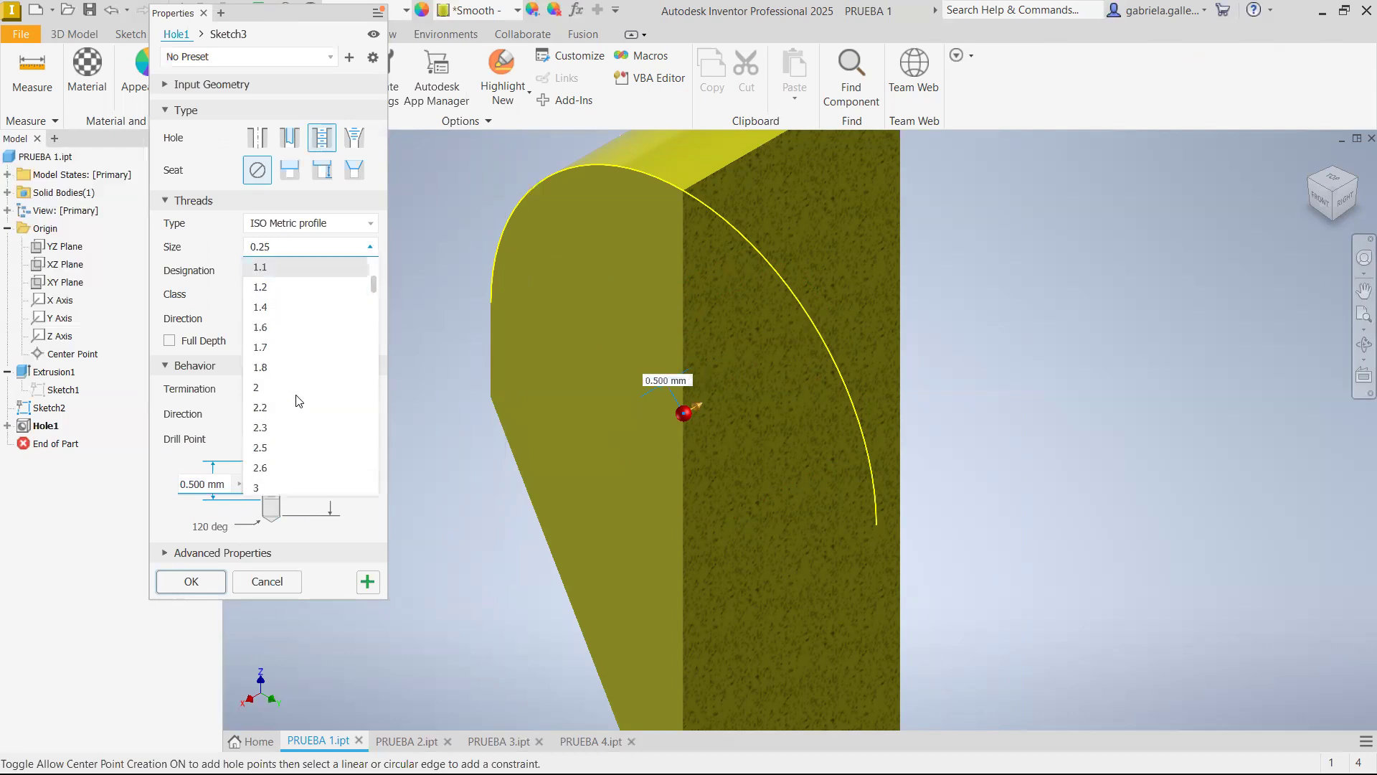
scroll(298, 401, "down", 10)
scroll(284, 373, "down", 15)
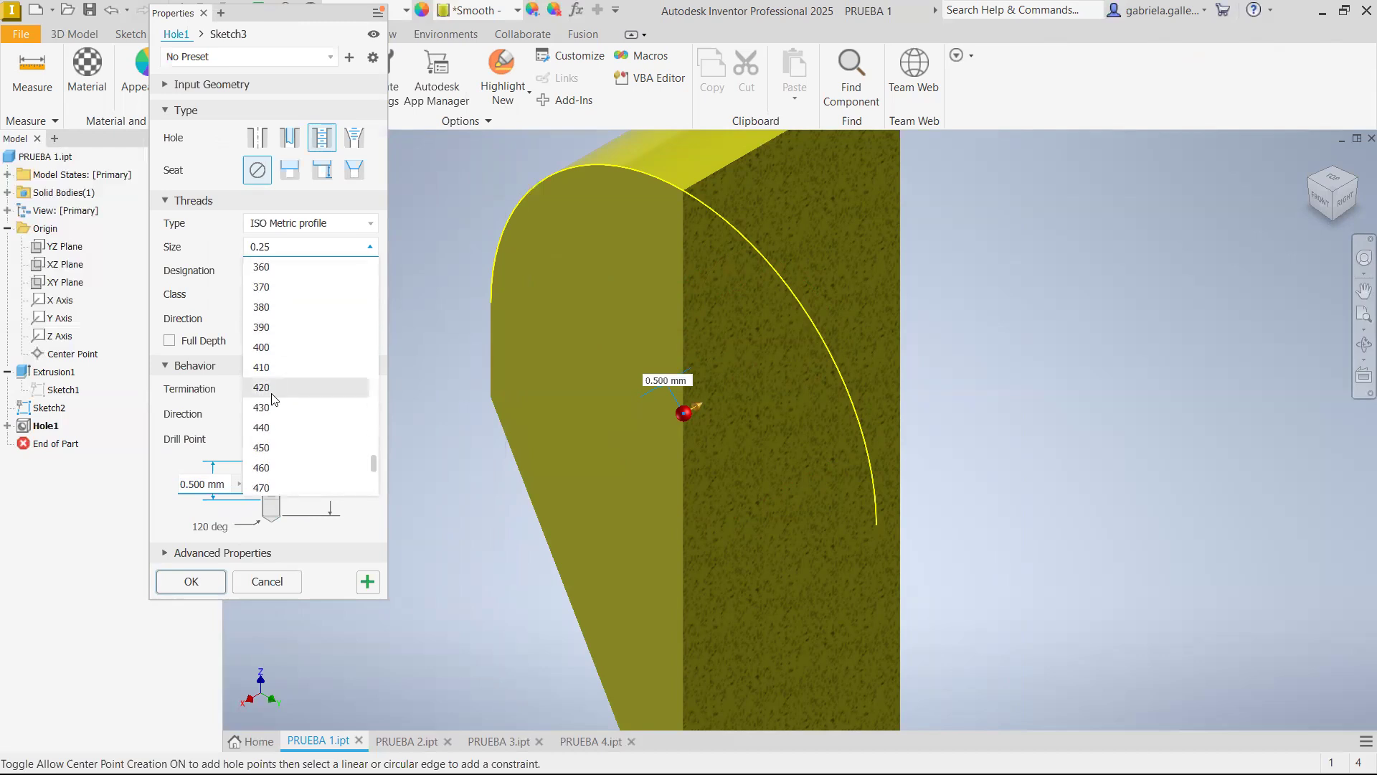
scroll(276, 398, "down", 3)
left_click(304, 366)
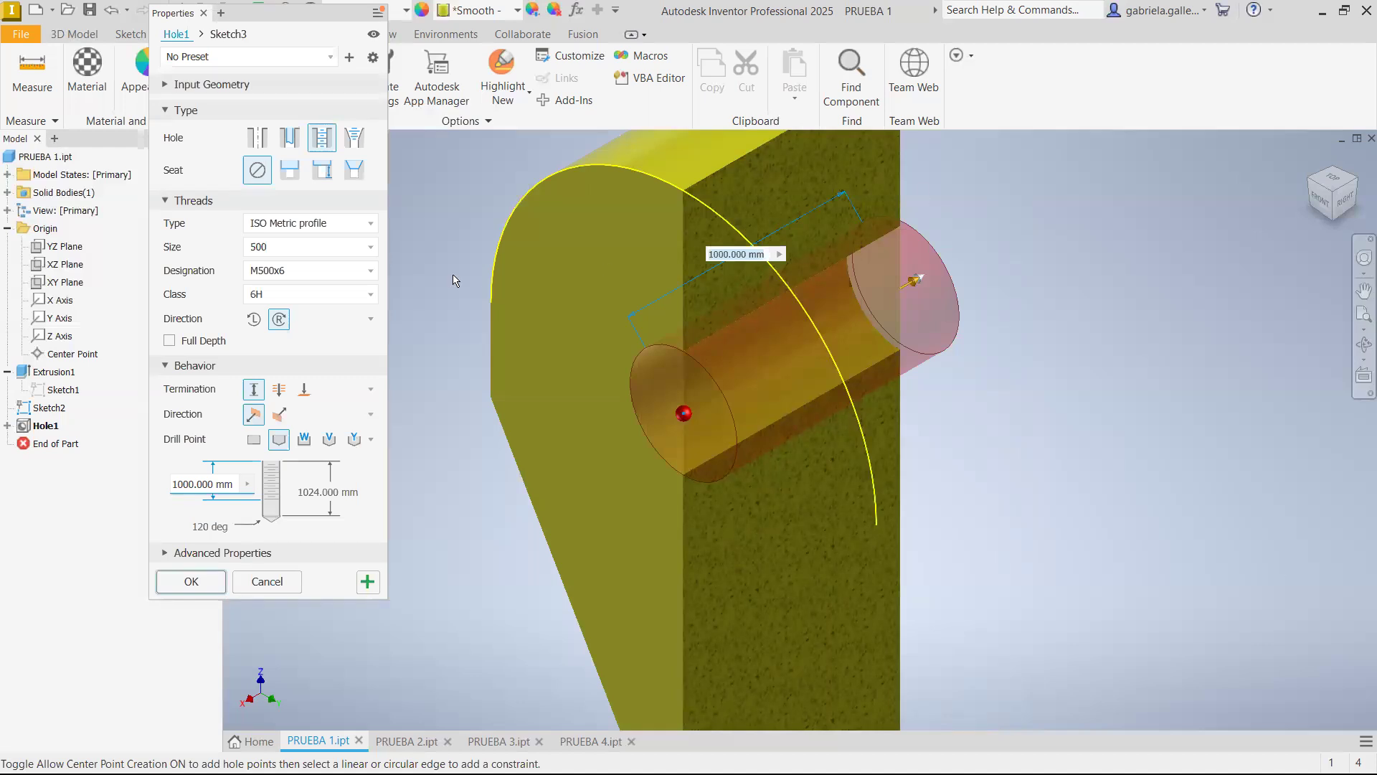
left_click(295, 224)
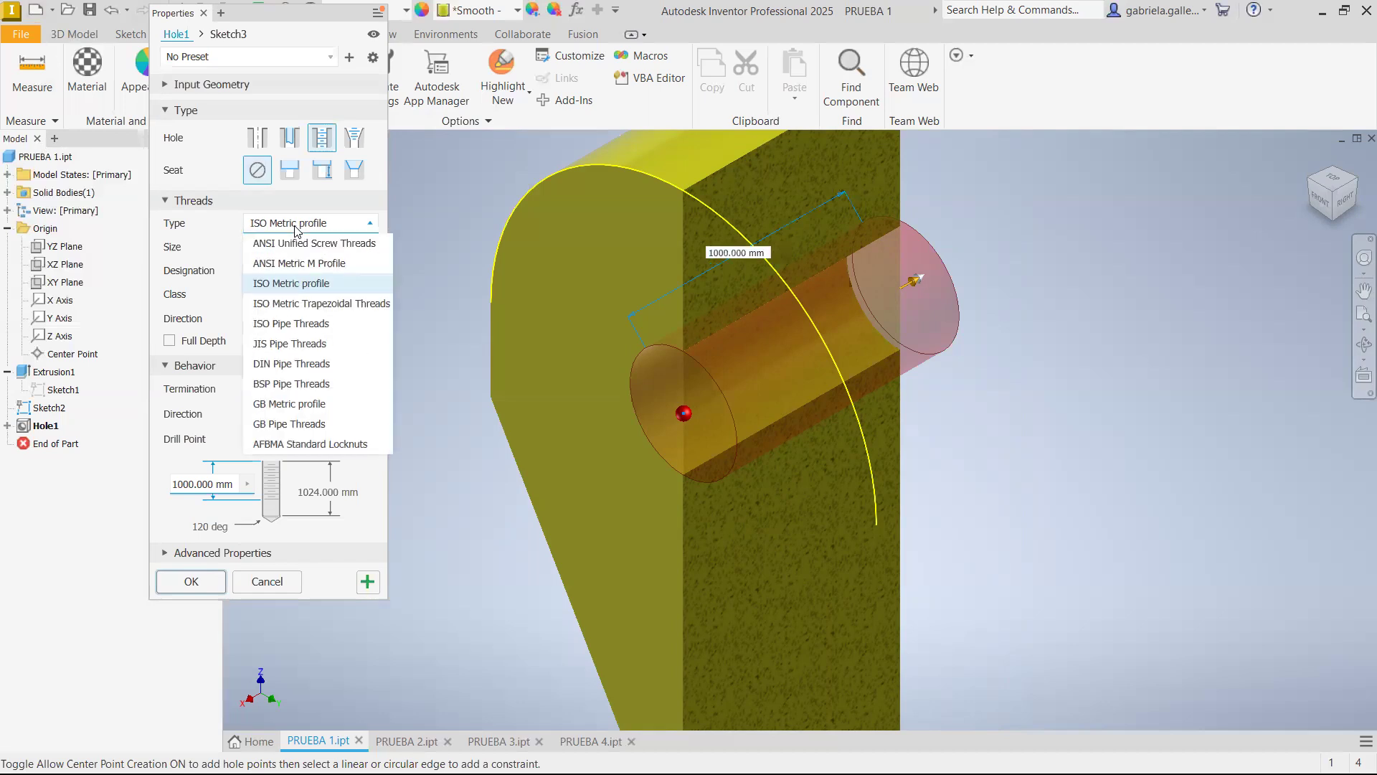
left_click(264, 286)
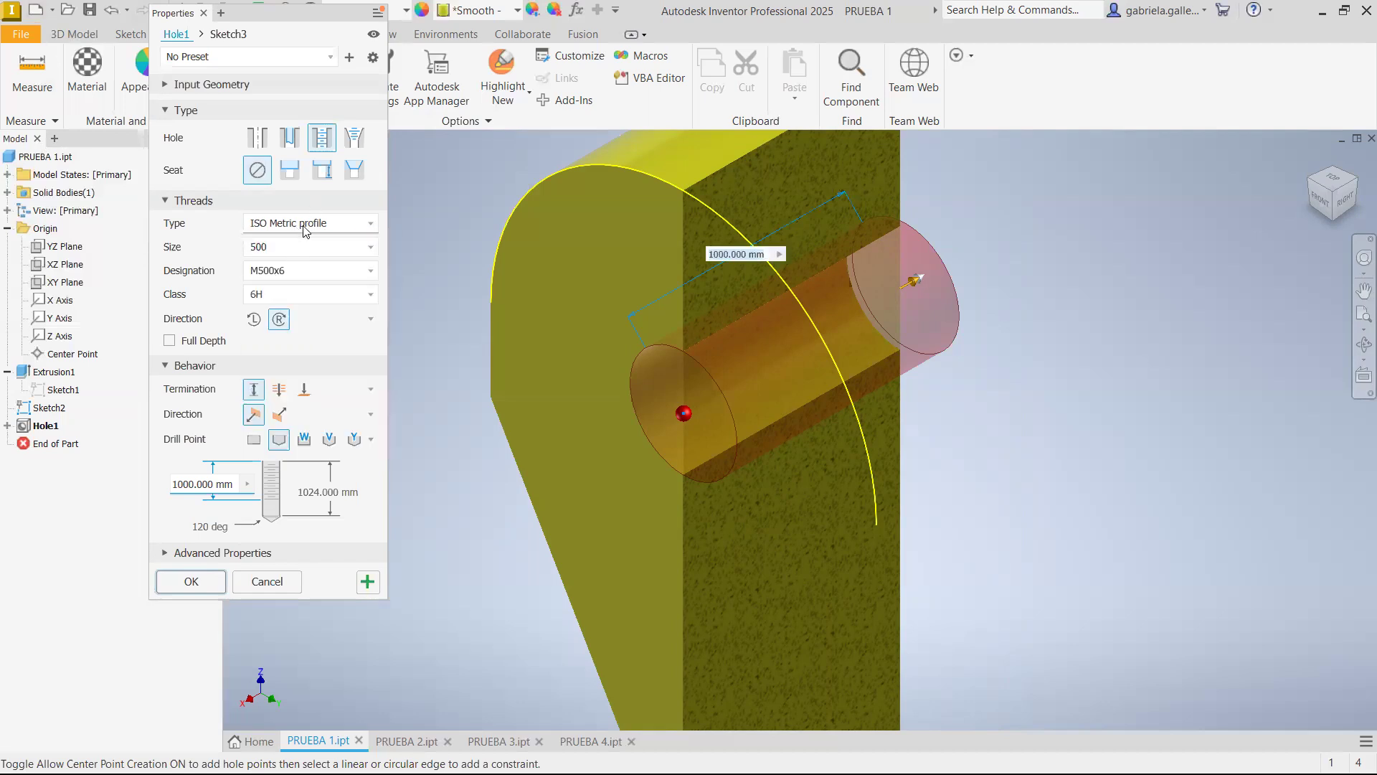
left_click(287, 275)
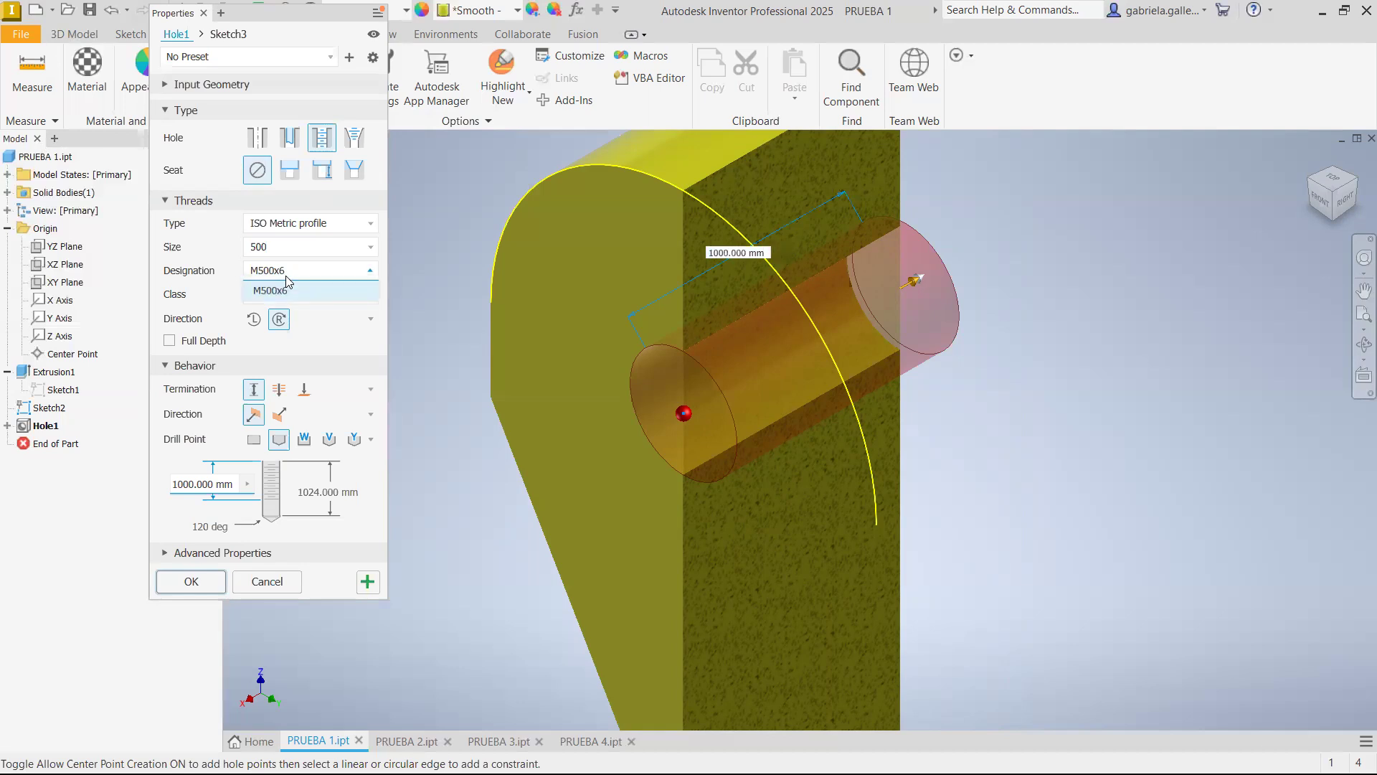
left_click(286, 283)
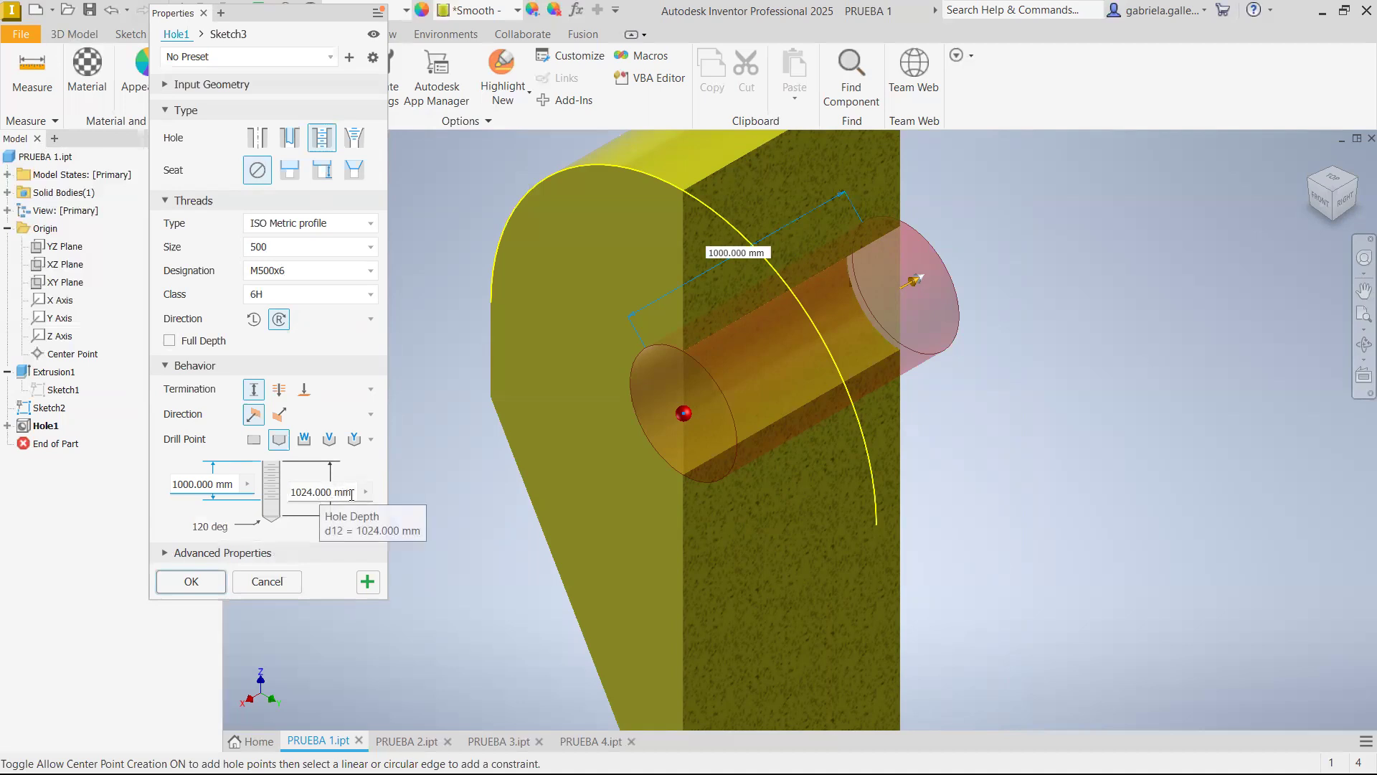
Set the tapped hole's depth to 800 mm and its thread depth to 500 mm, and apply the edit
left_click_drag(352, 494, 311, 497)
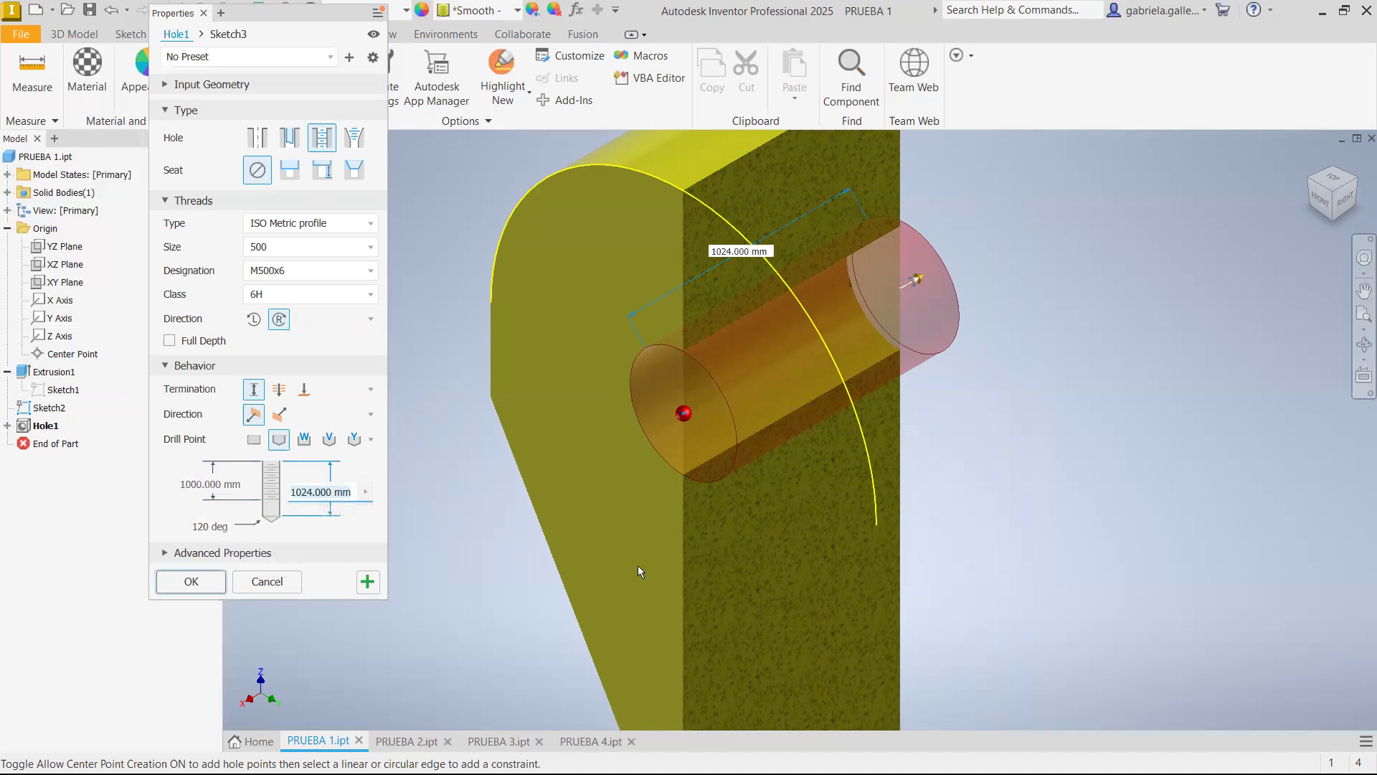
type("800")
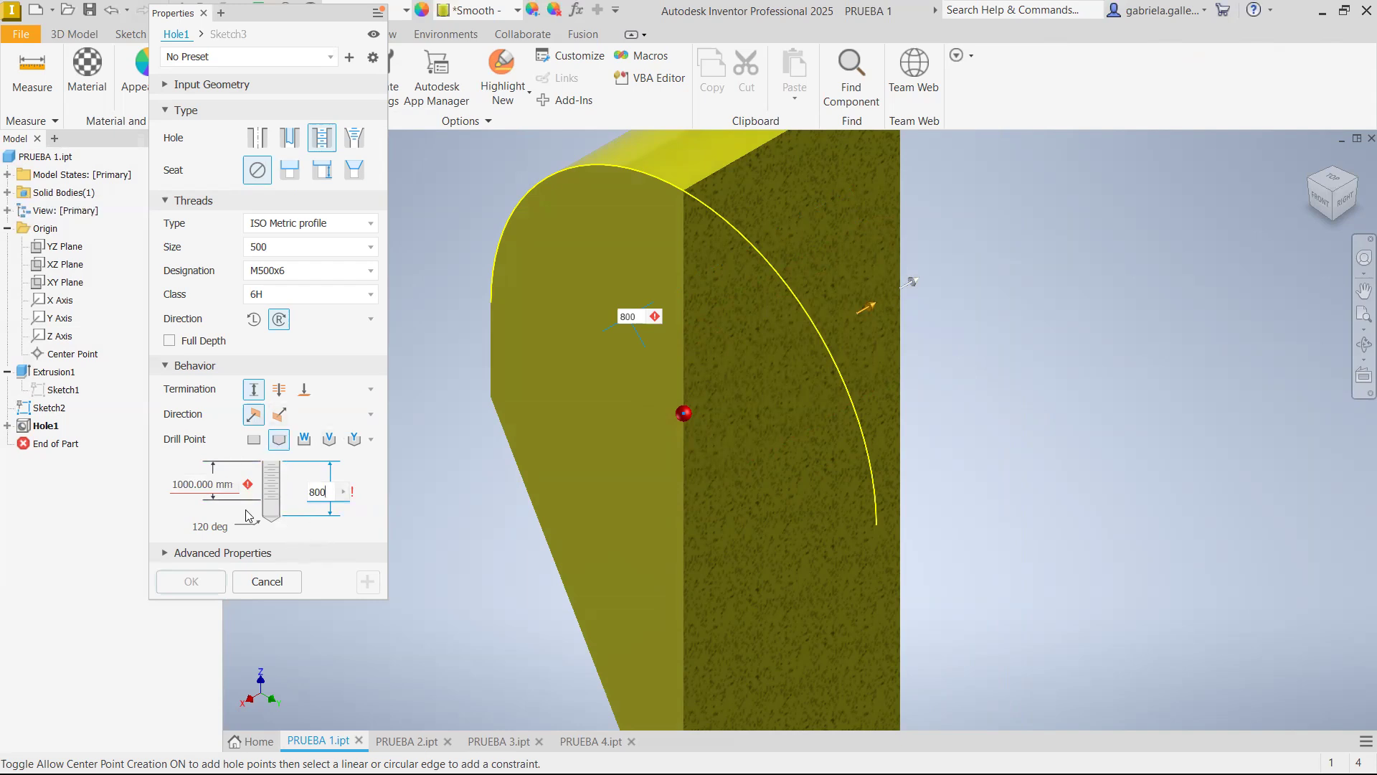
left_click(200, 480)
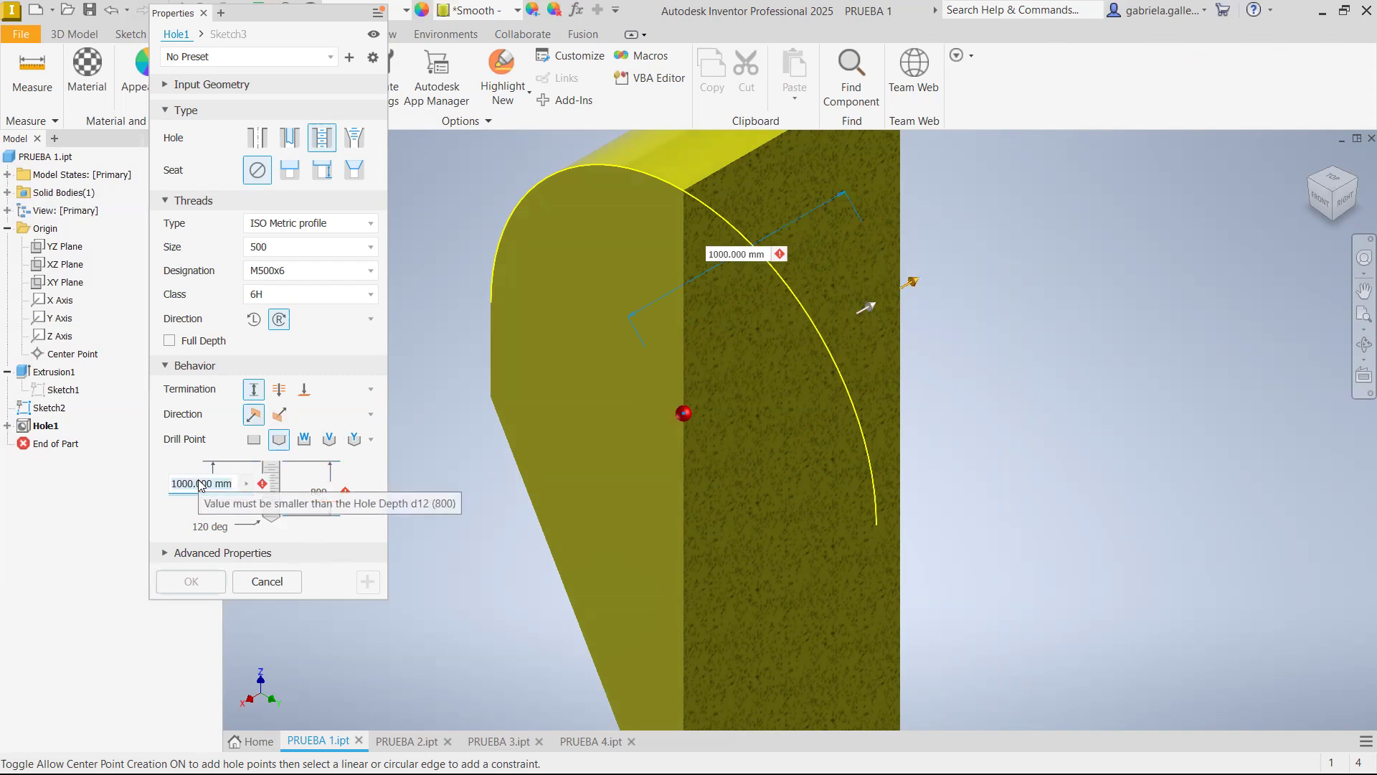
type("500")
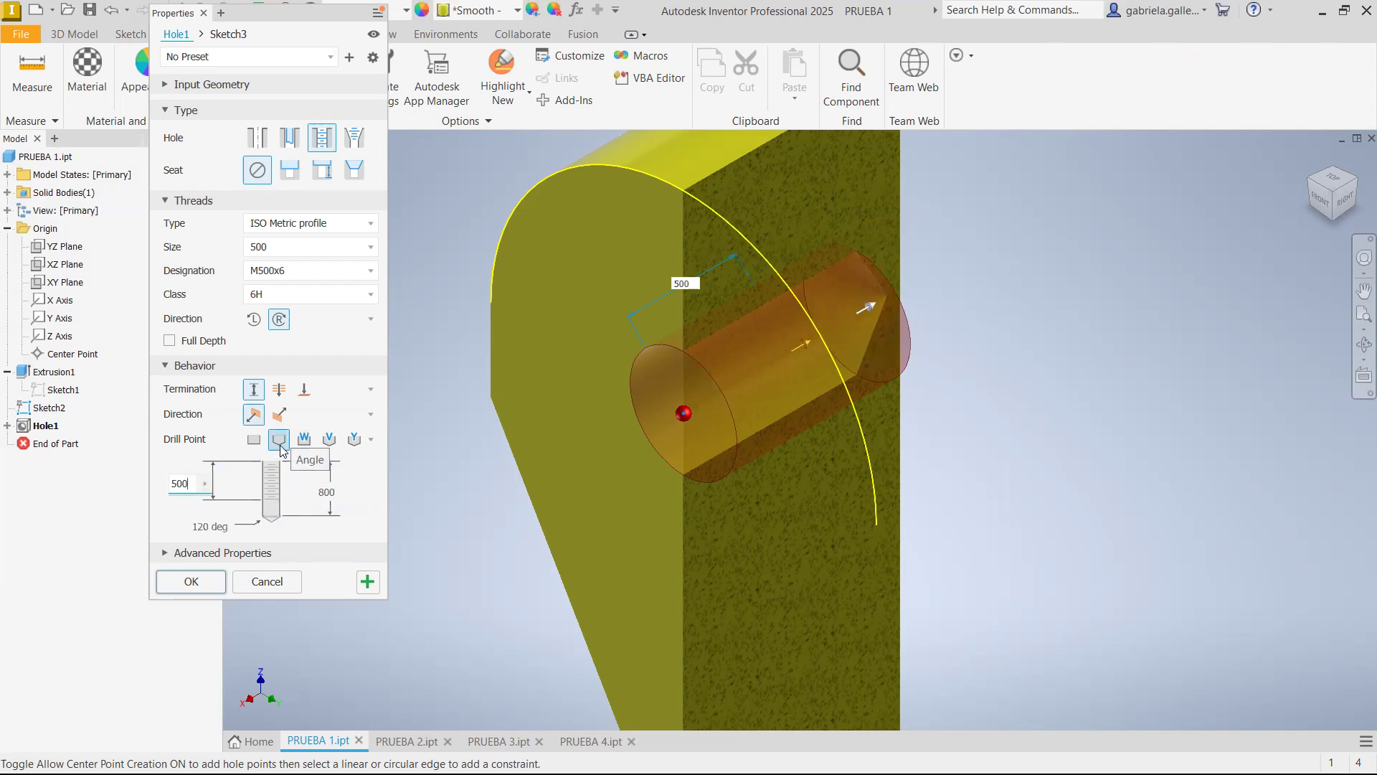
left_click(188, 581)
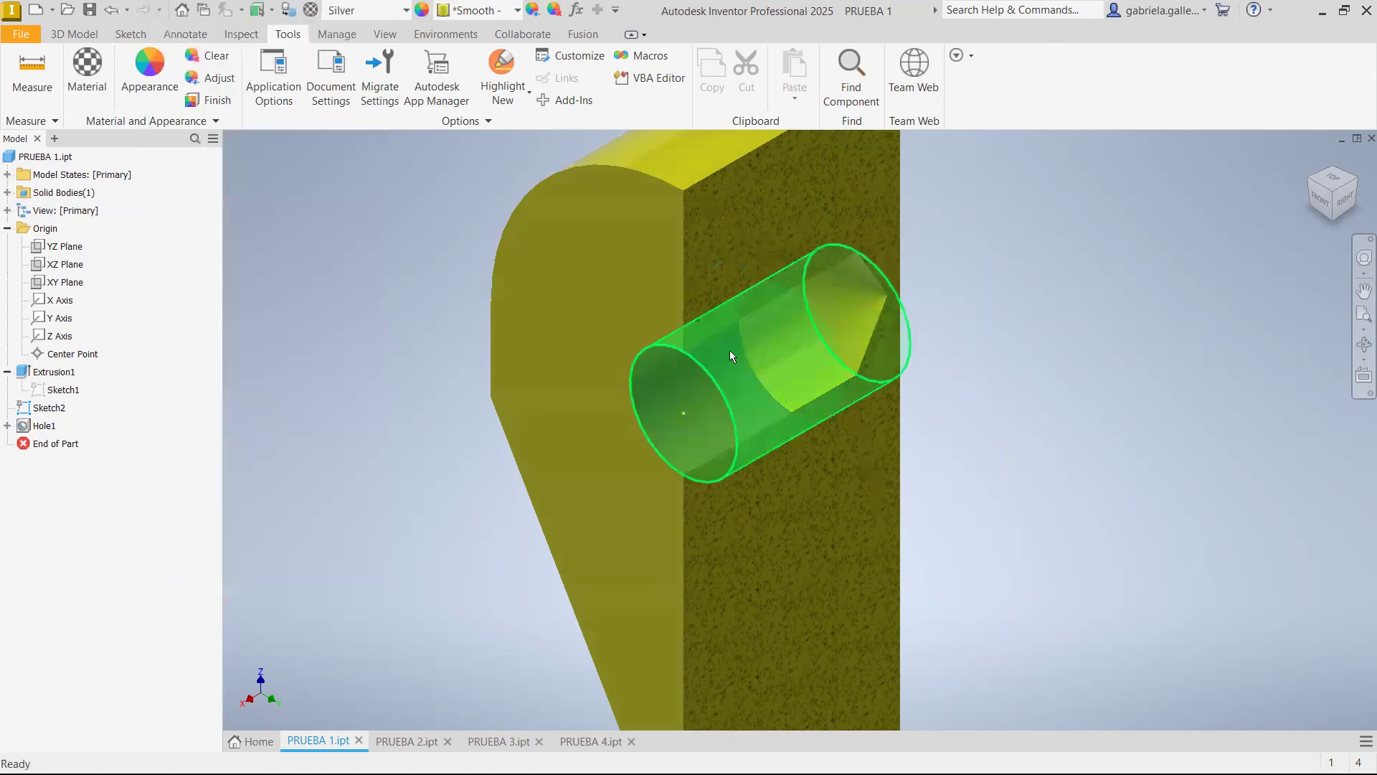
Inspect the threaded portion of the hole, set the tapped hole's thread depth to 800 mm, and apply the edit
scroll(760, 383, "up", 10)
scroll(828, 324, "down", 10)
scroll(824, 283, "up", 6)
scroll(710, 319, "down", 3)
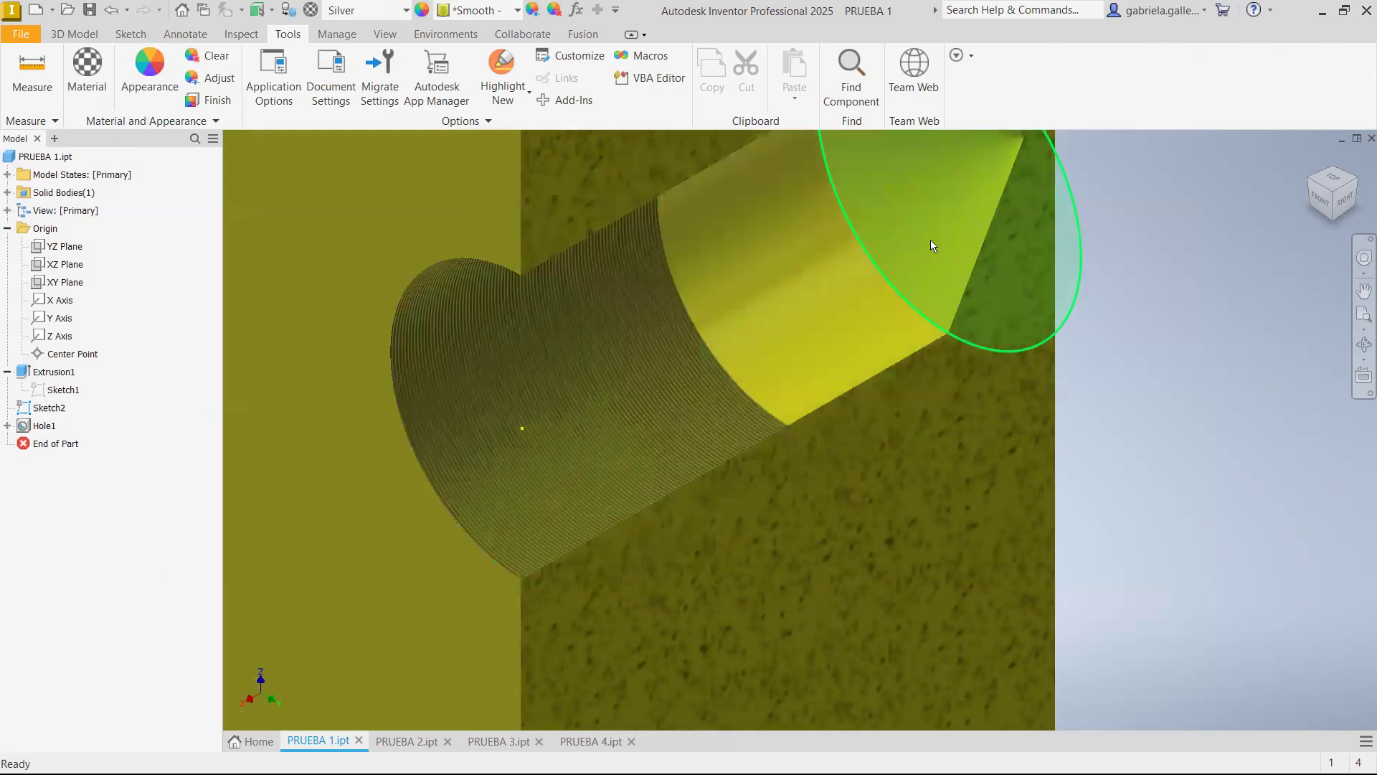
scroll(931, 244, "down", 3)
left_click(46, 429)
right_click(47, 435)
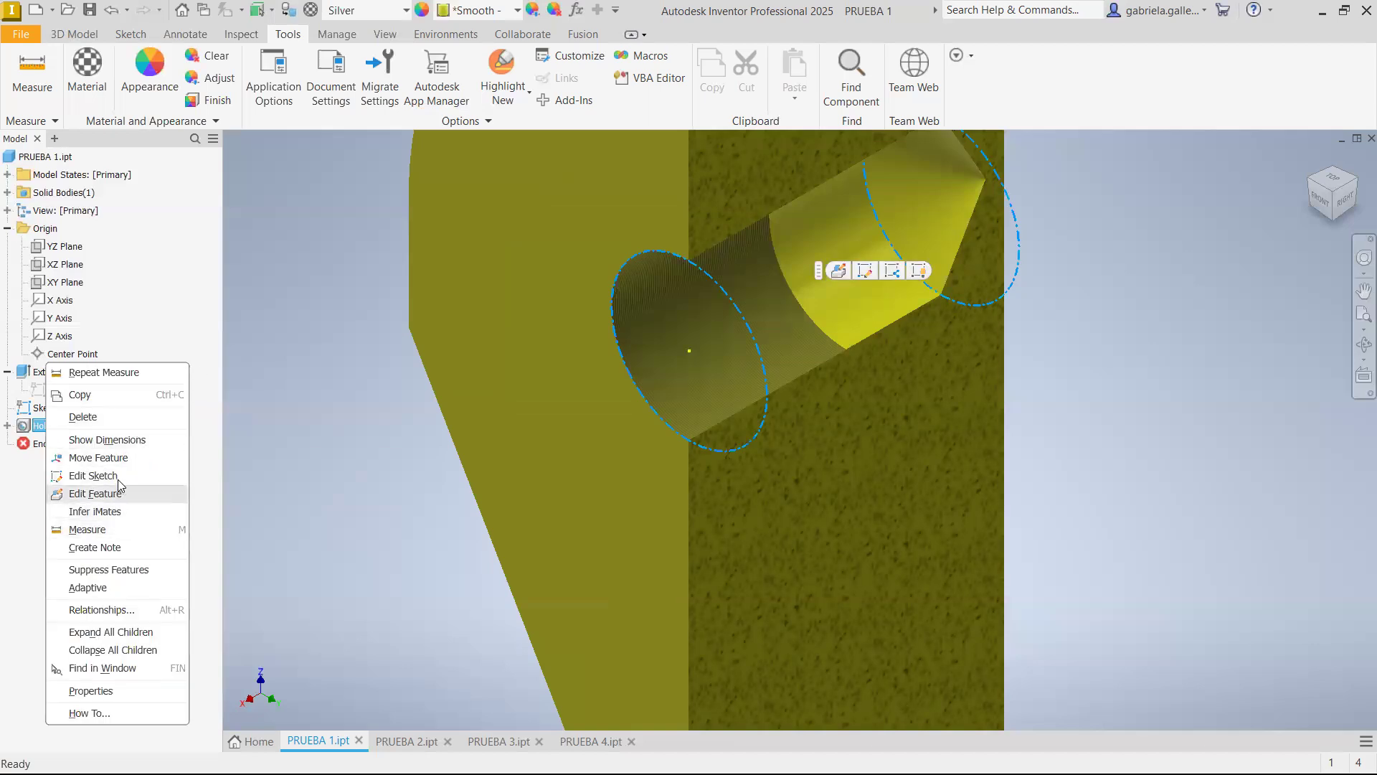
left_click(108, 494)
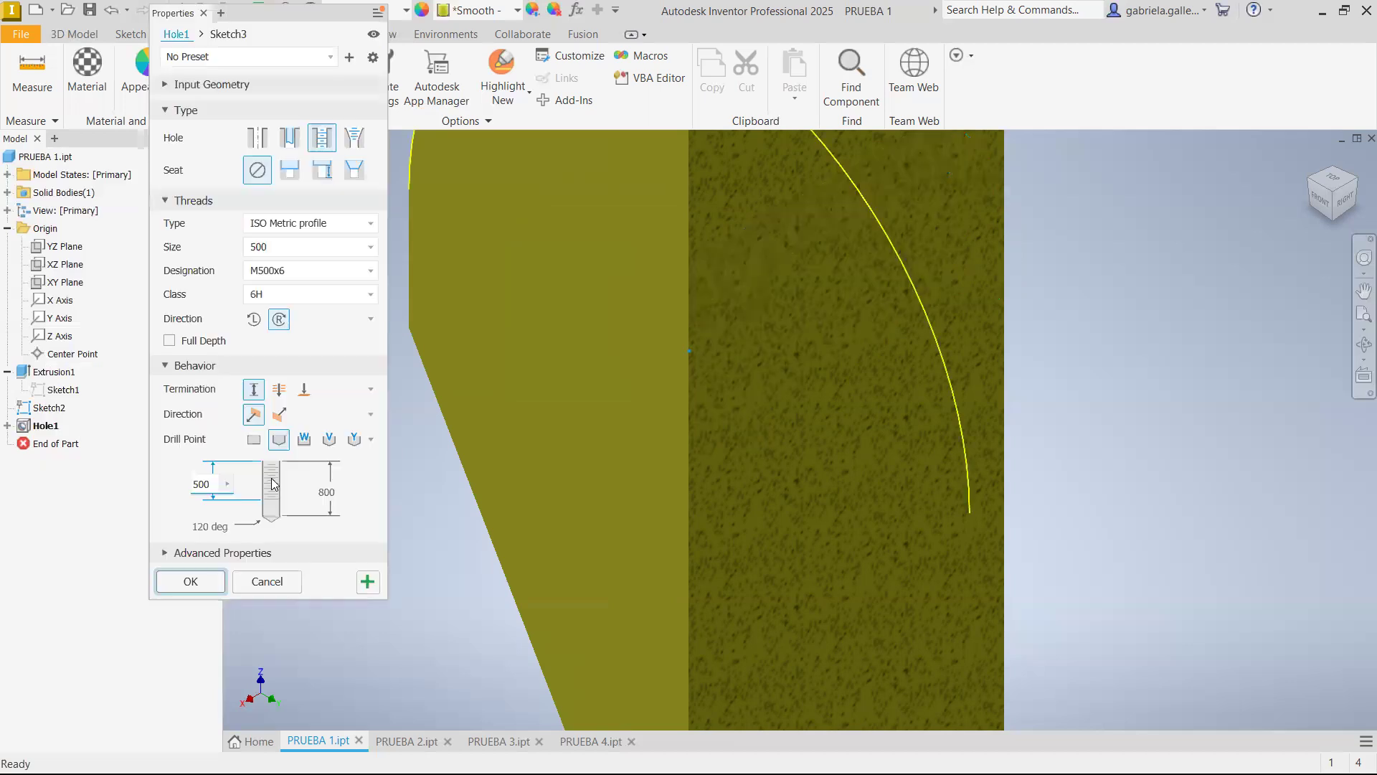
double_click(214, 484)
type("800")
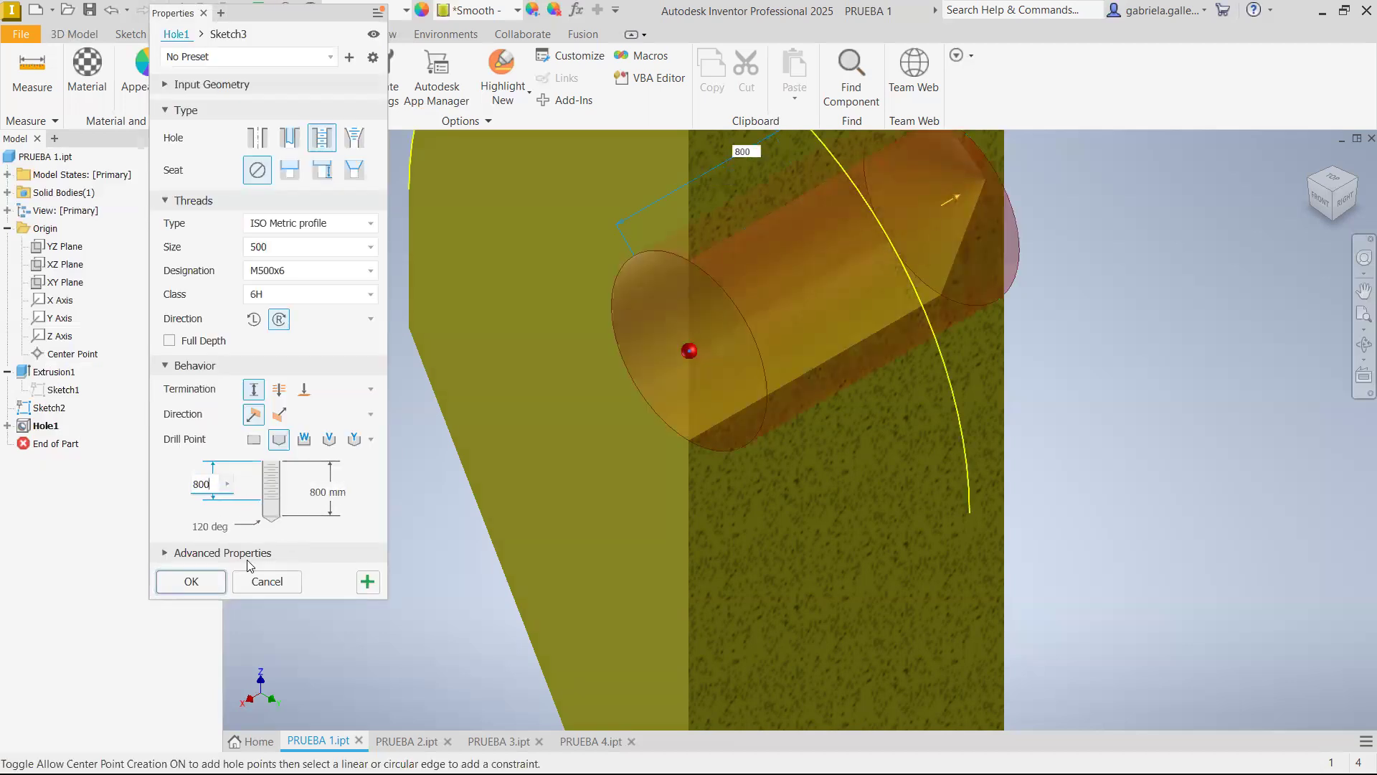
left_click(191, 581)
scroll(900, 234, "down", 3)
scroll(889, 243, "up", 5)
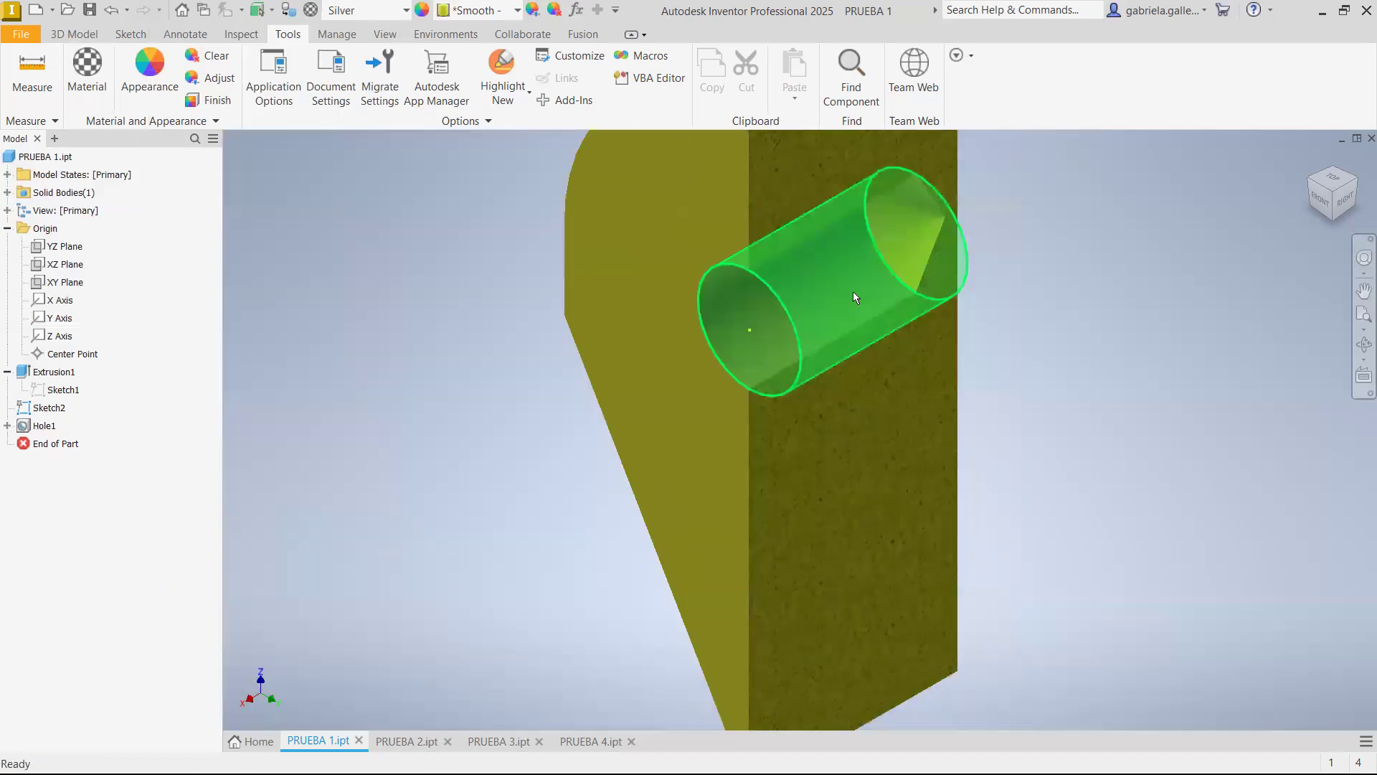
Edit the tapped hole to use a flat drill point and a 600 mm thread depth, and apply the edit
right_click(45, 426)
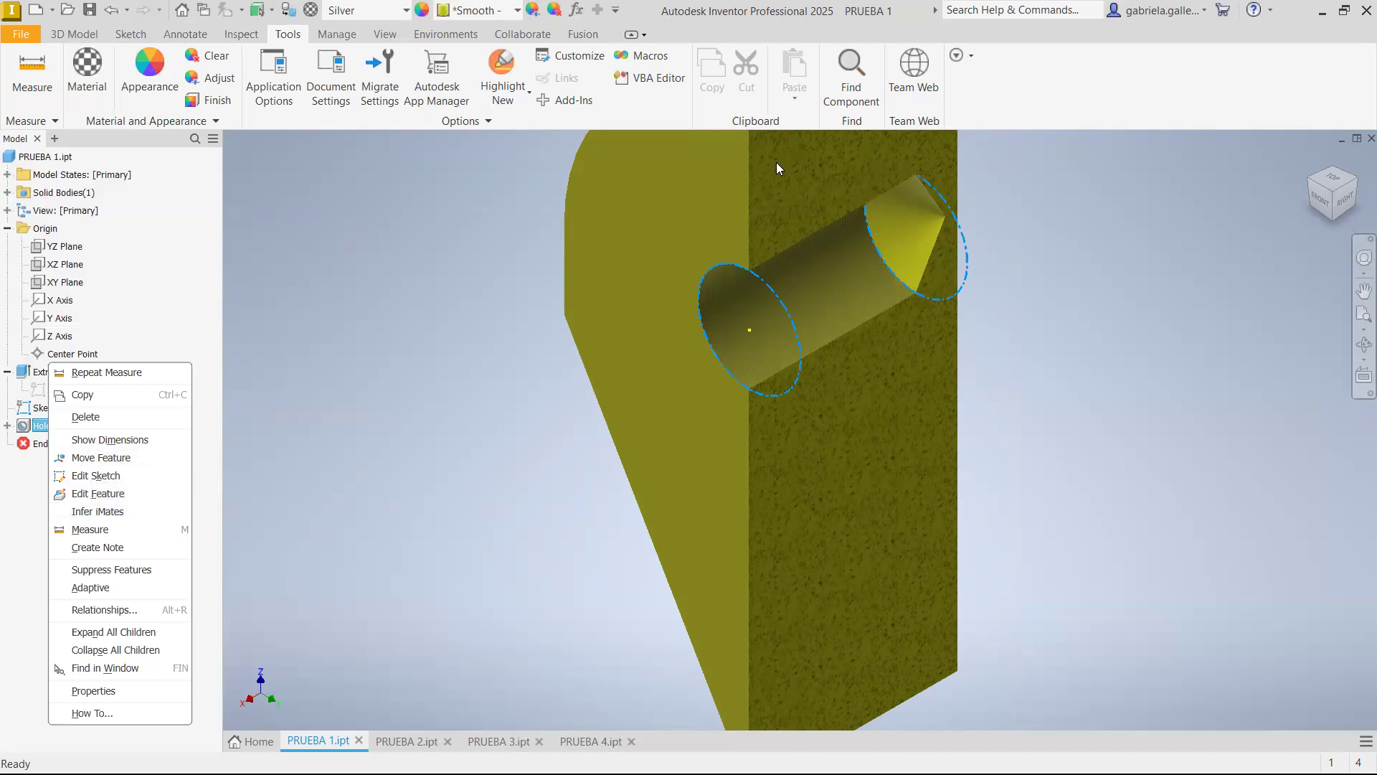
left_click(98, 494)
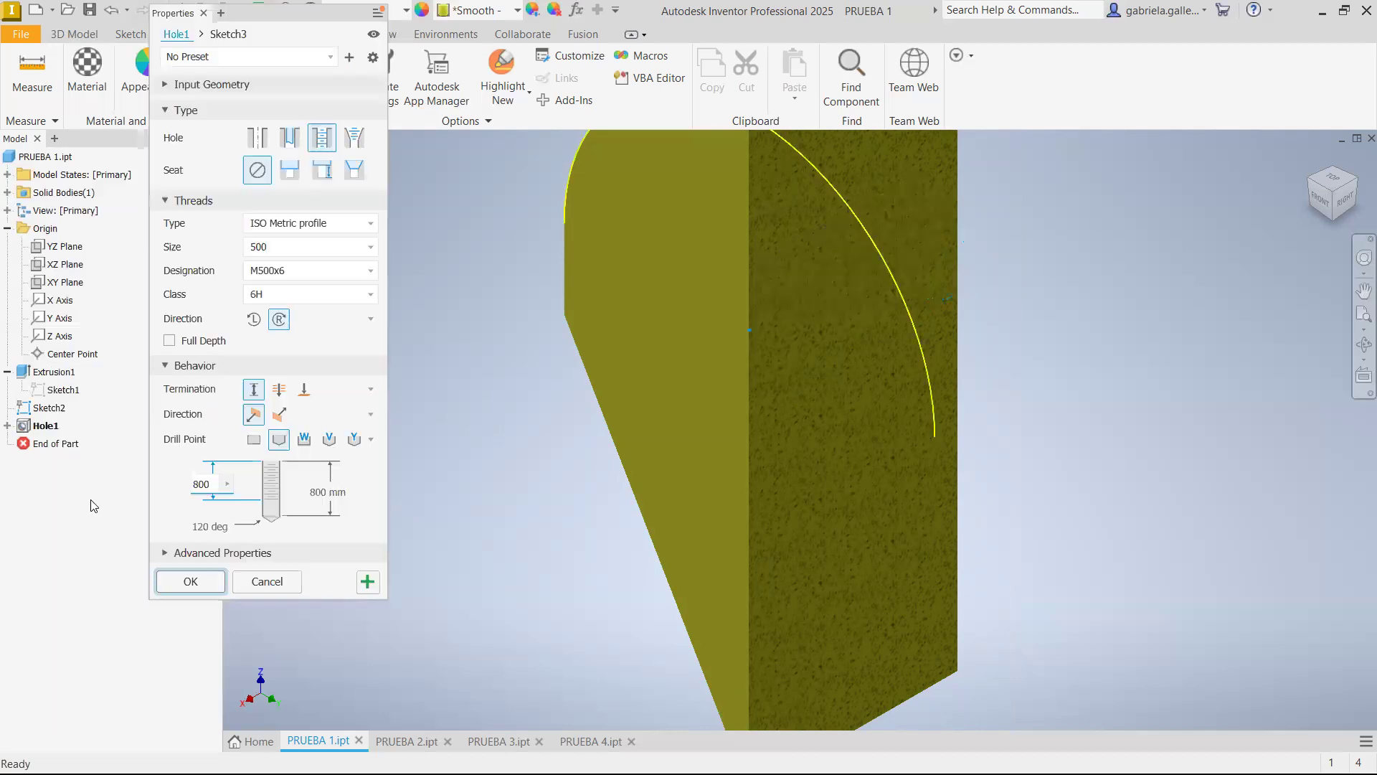
left_click(254, 440)
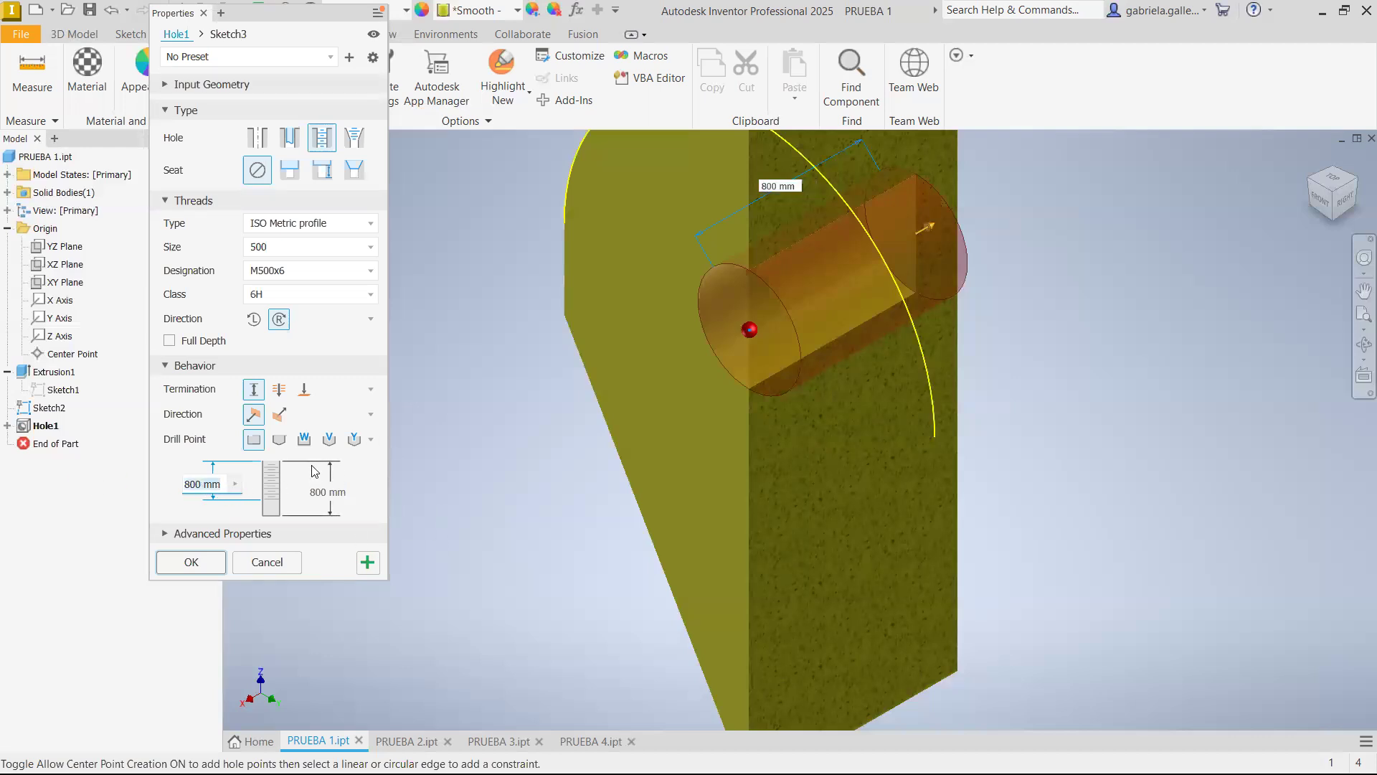
type("600")
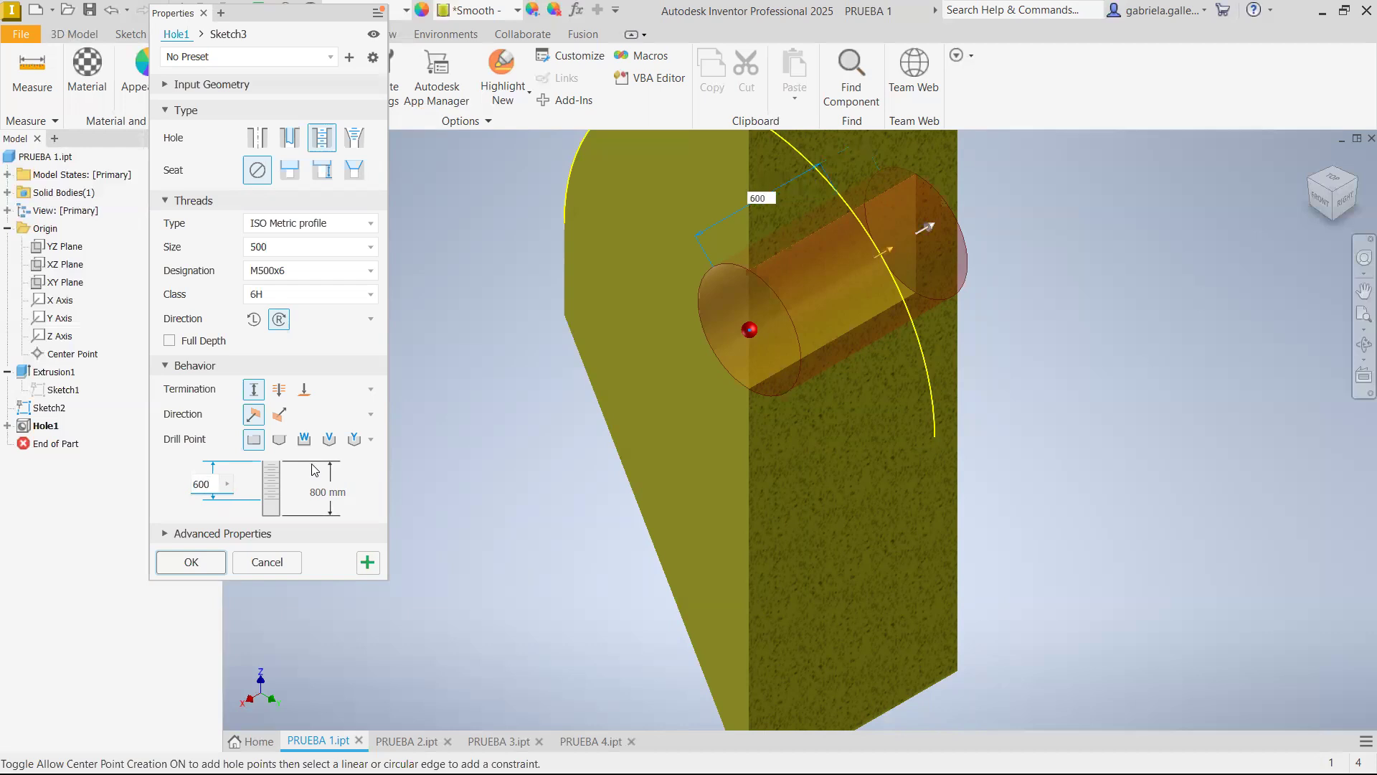
left_click(191, 563)
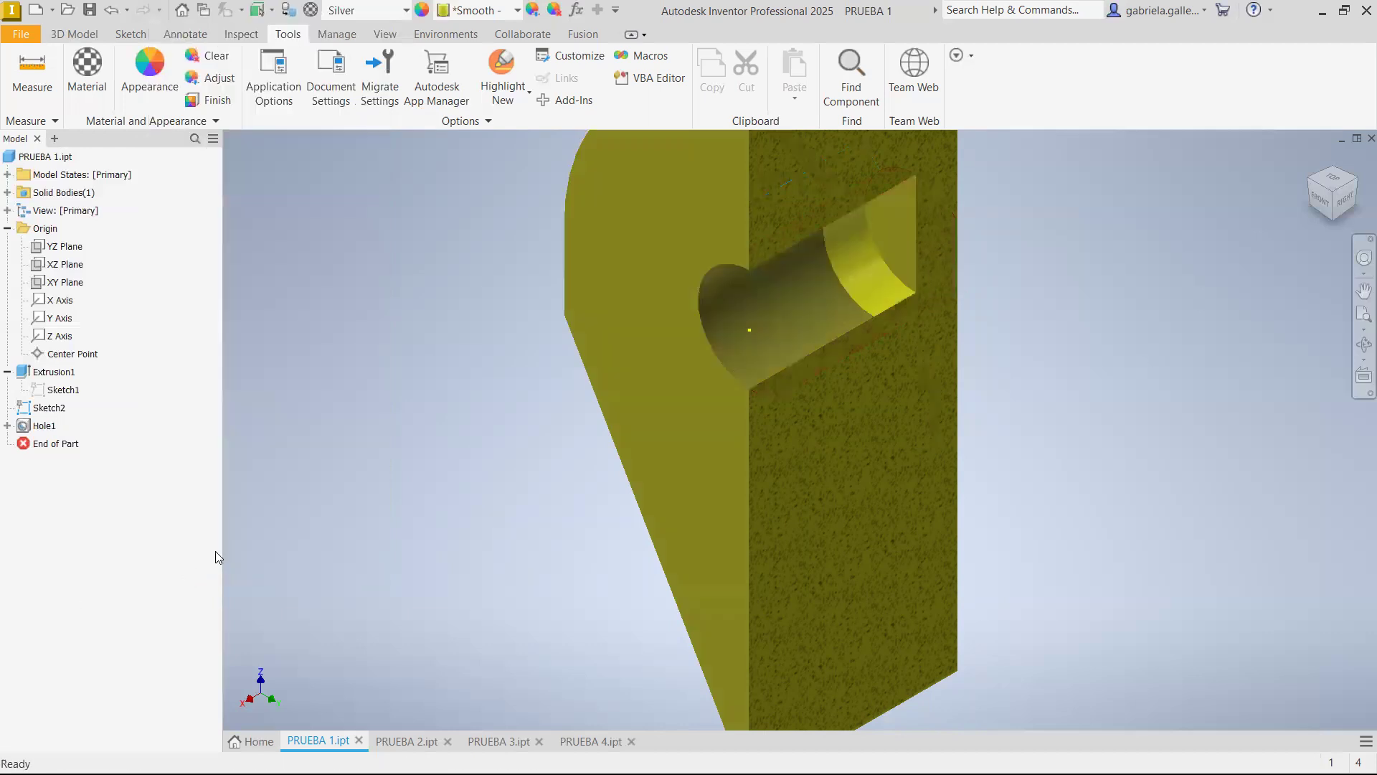
scroll(868, 265, "up", 3)
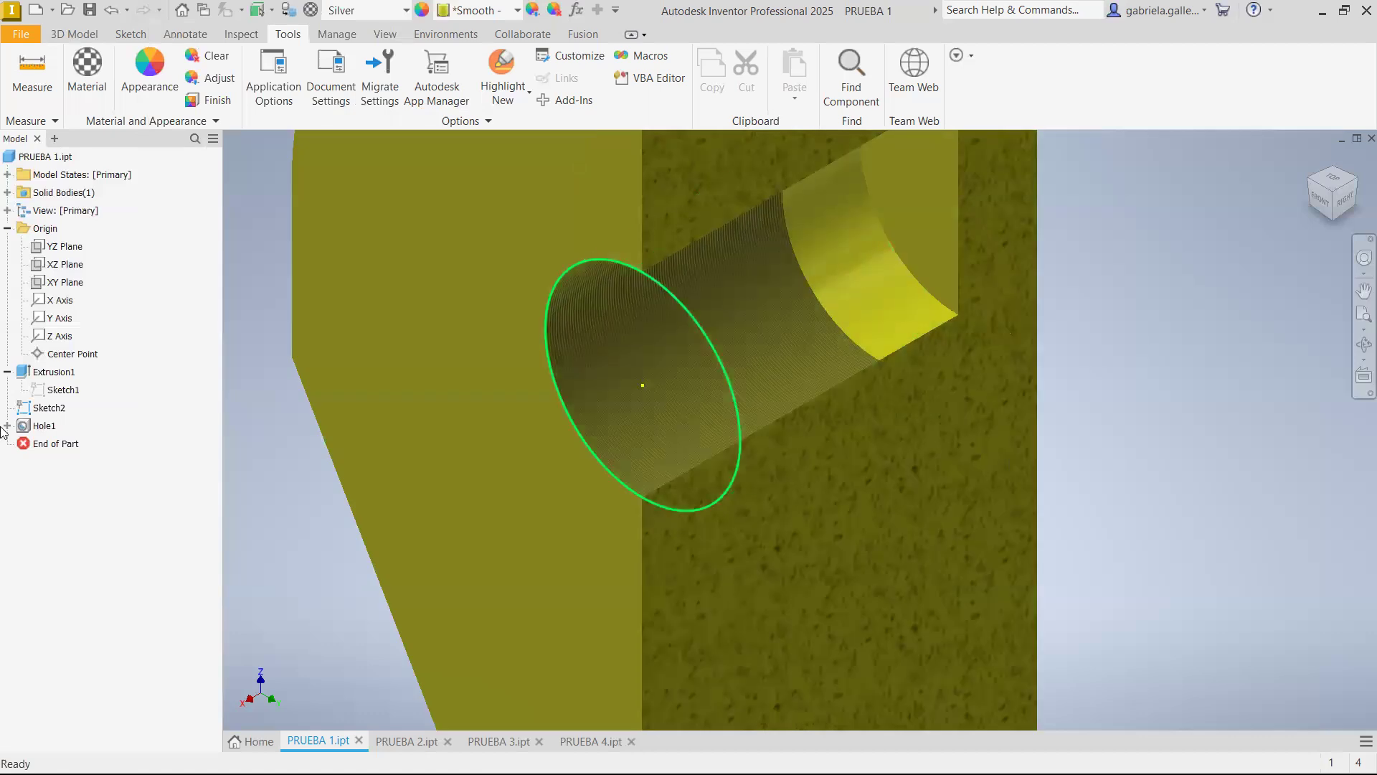
Edit the tapped hole again to change its drill point to the angled type, and apply the edit
left_click(42, 428)
right_click(42, 429)
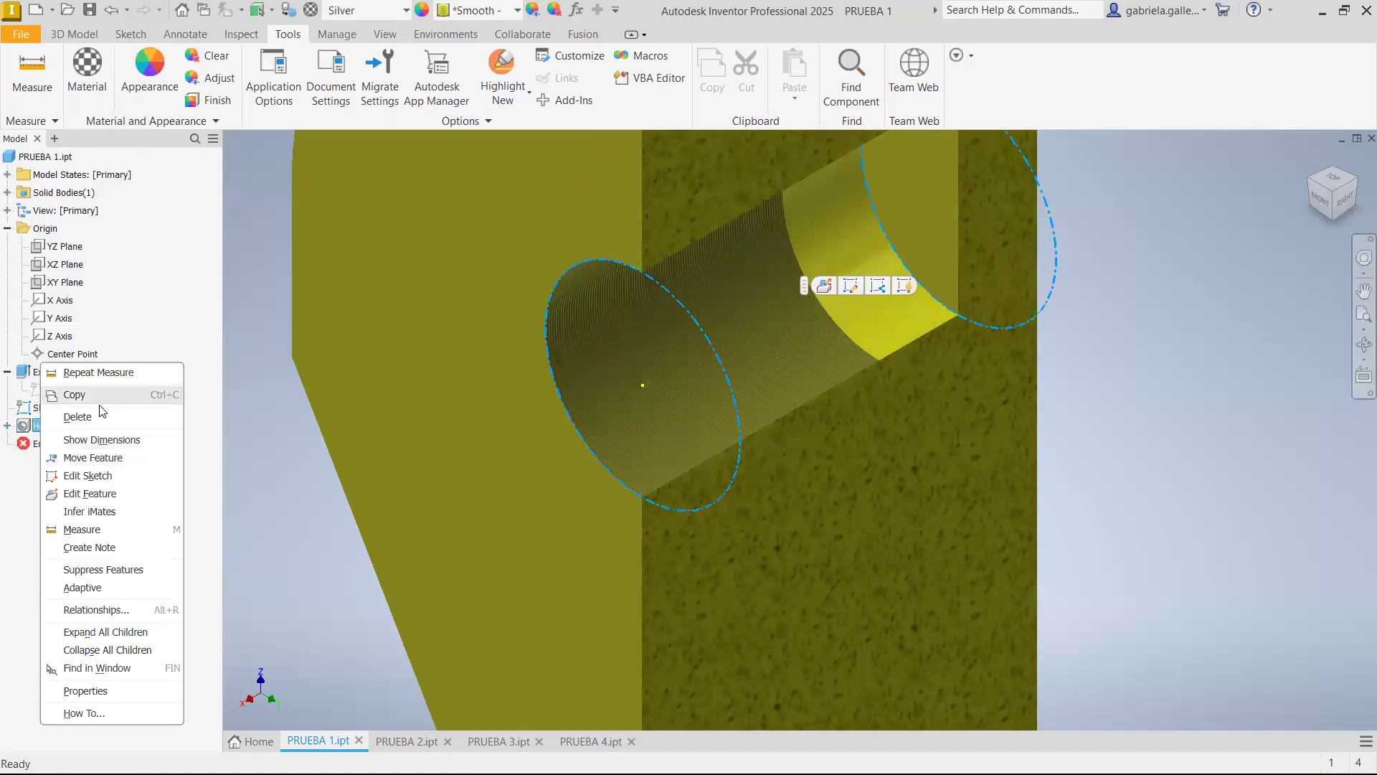
left_click(89, 494)
left_click(279, 440)
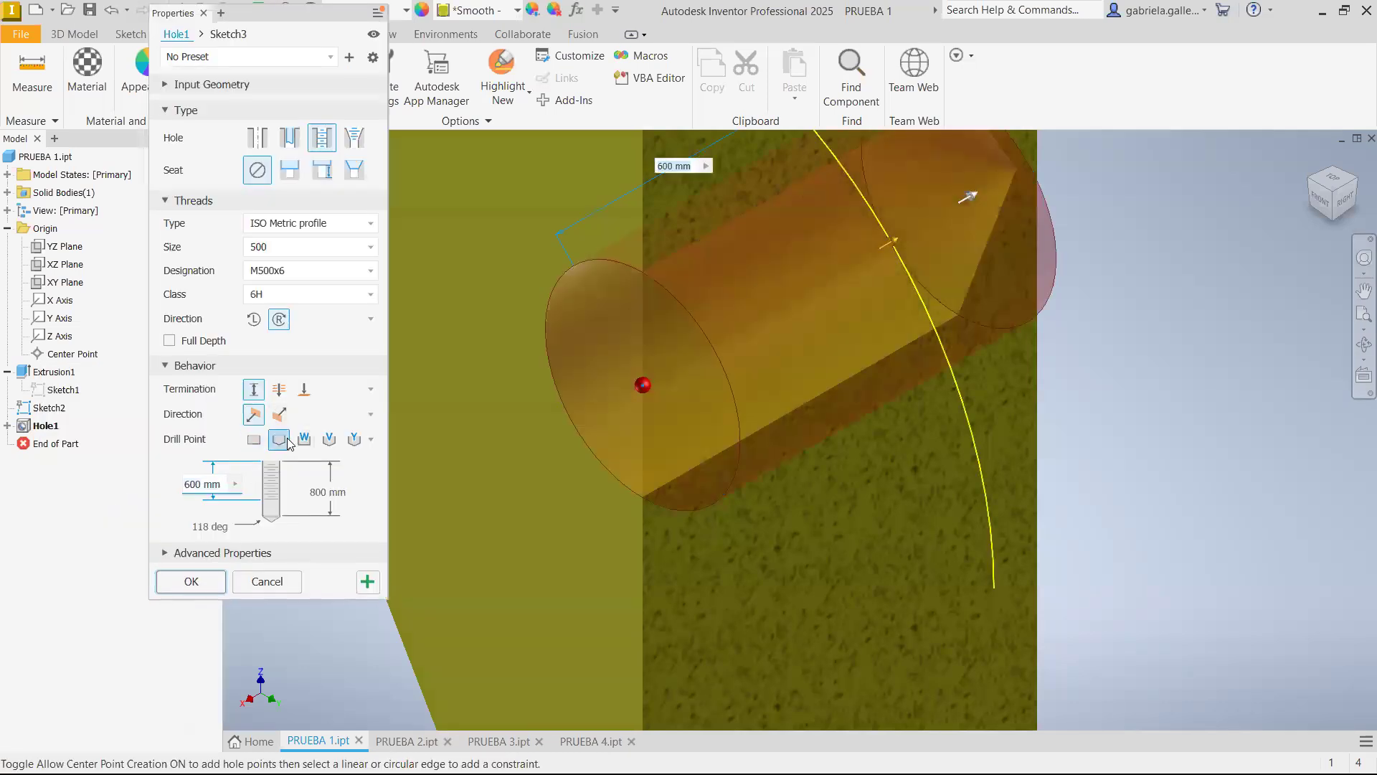
left_click(205, 580)
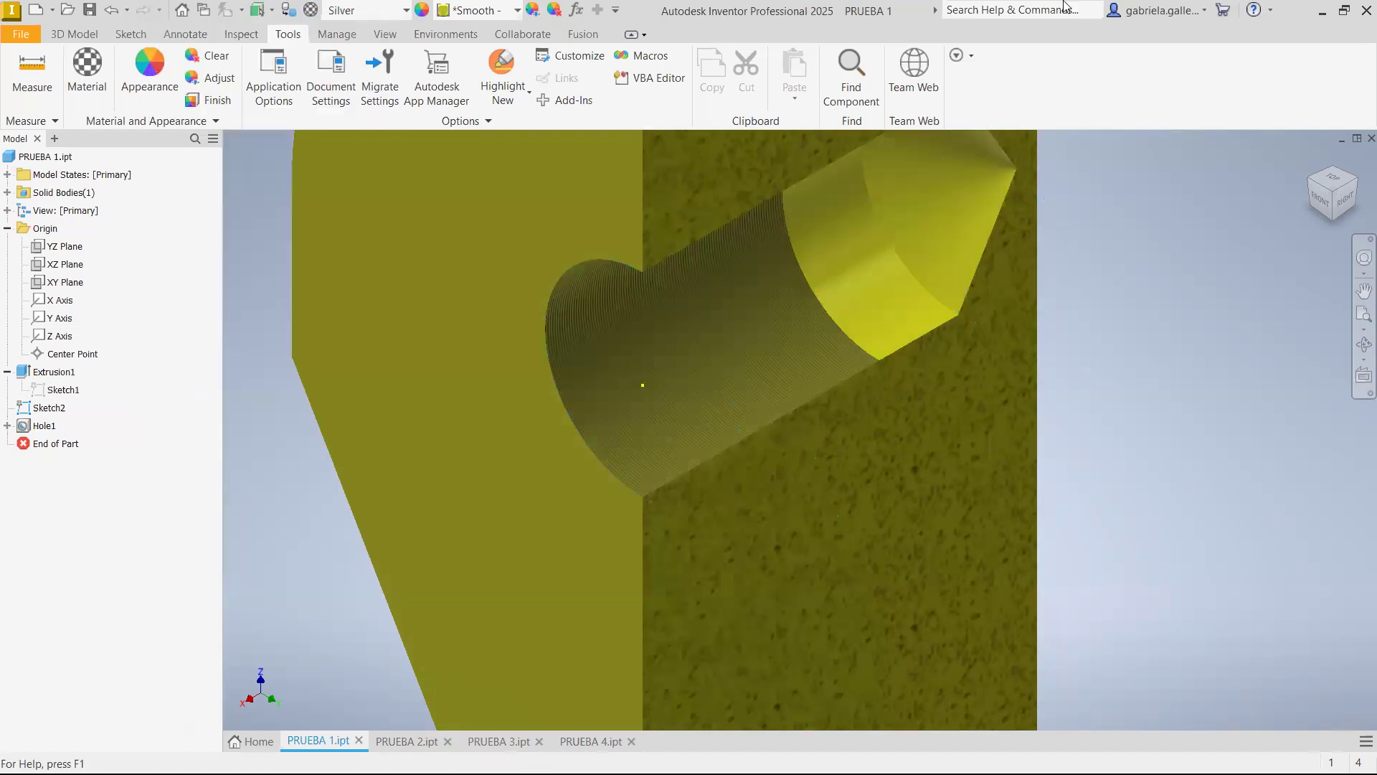
scroll(777, 324, "down", 3)
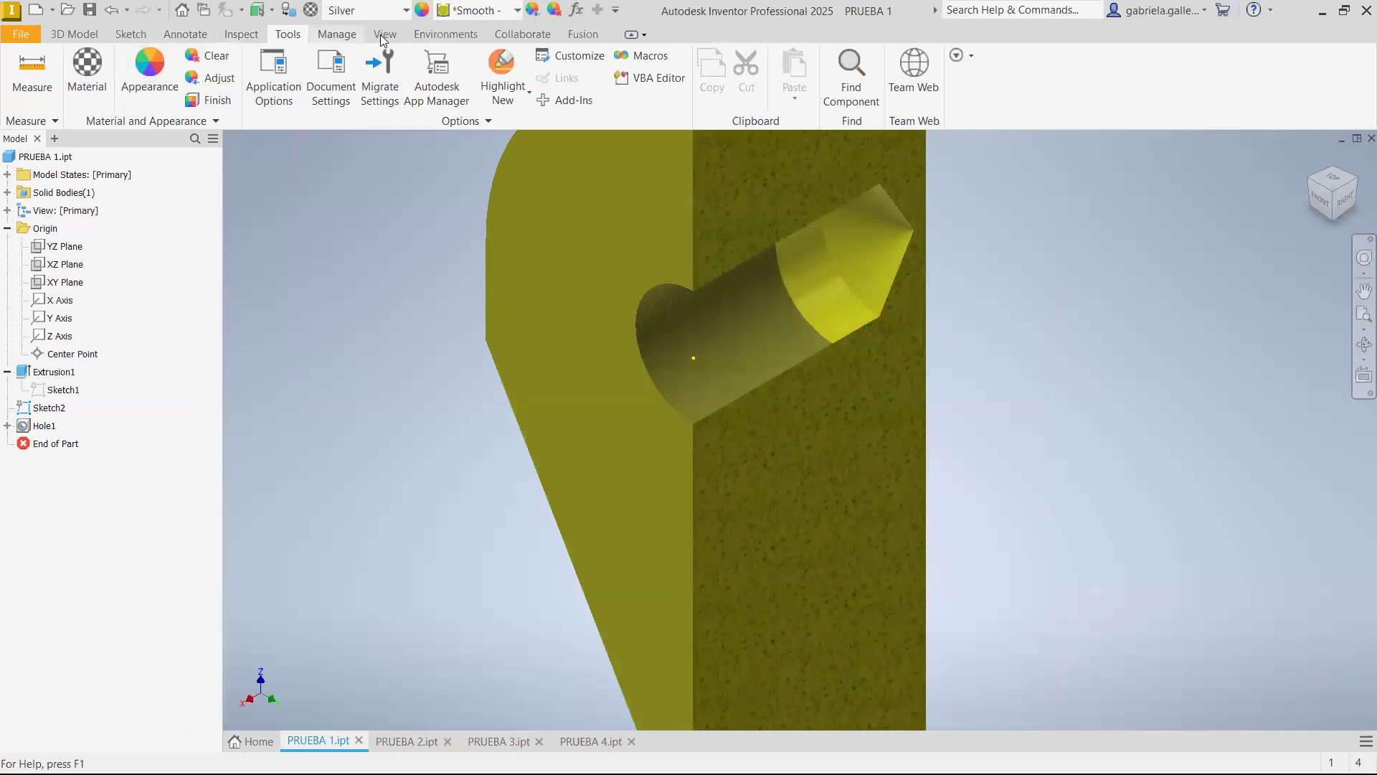
Remove the half section view to show the whole part and inspect the hole's thread from outside
left_click(380, 35)
left_click(284, 77)
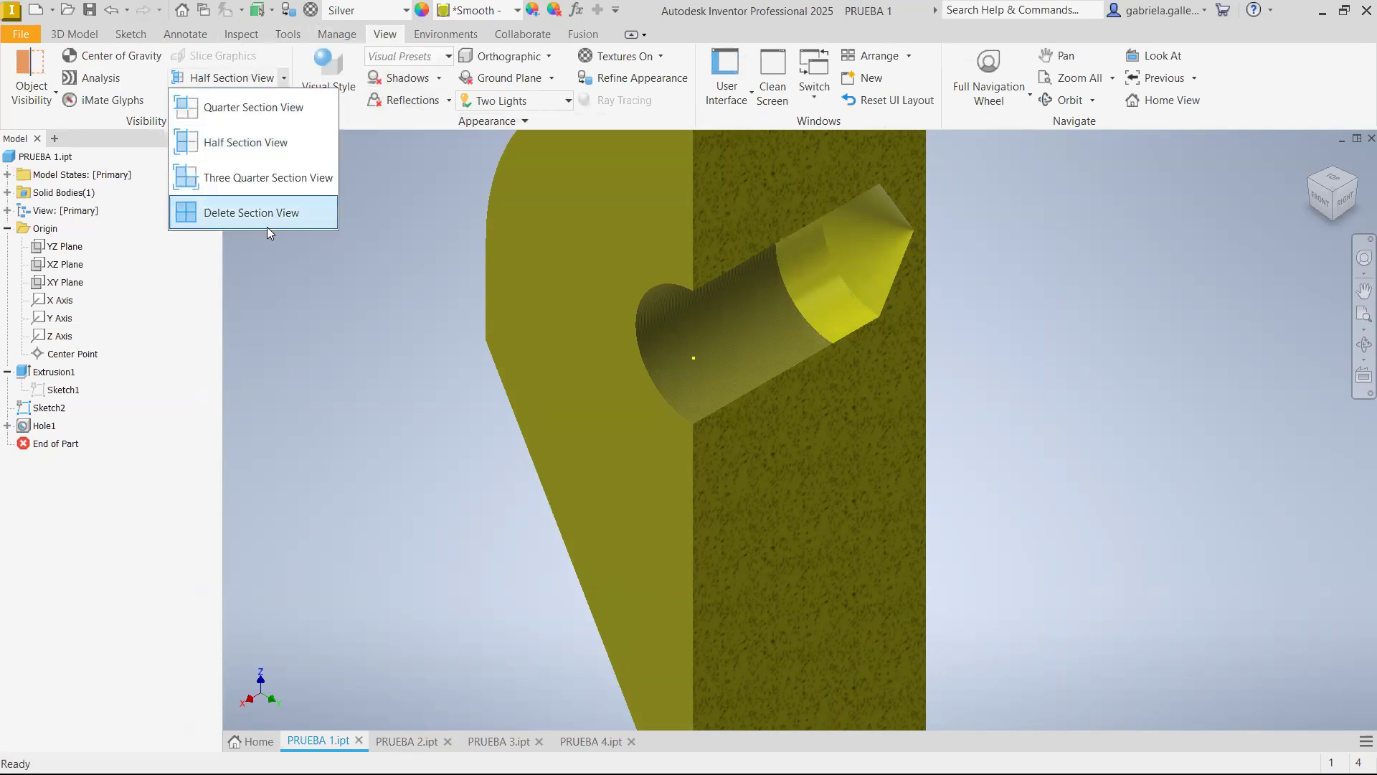
left_click(267, 222)
scroll(712, 335, "up", 5)
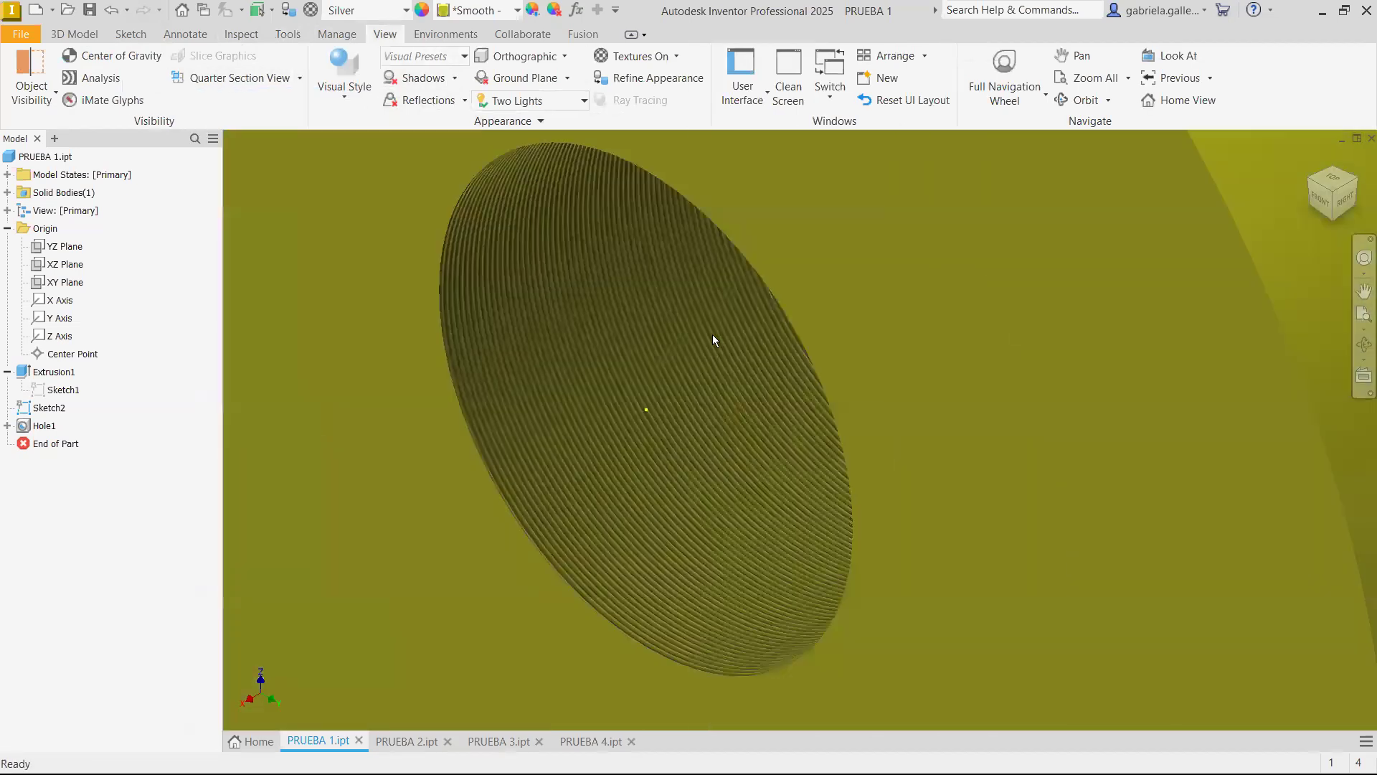
scroll(726, 301, "up", 2)
scroll(727, 305, "down", 6)
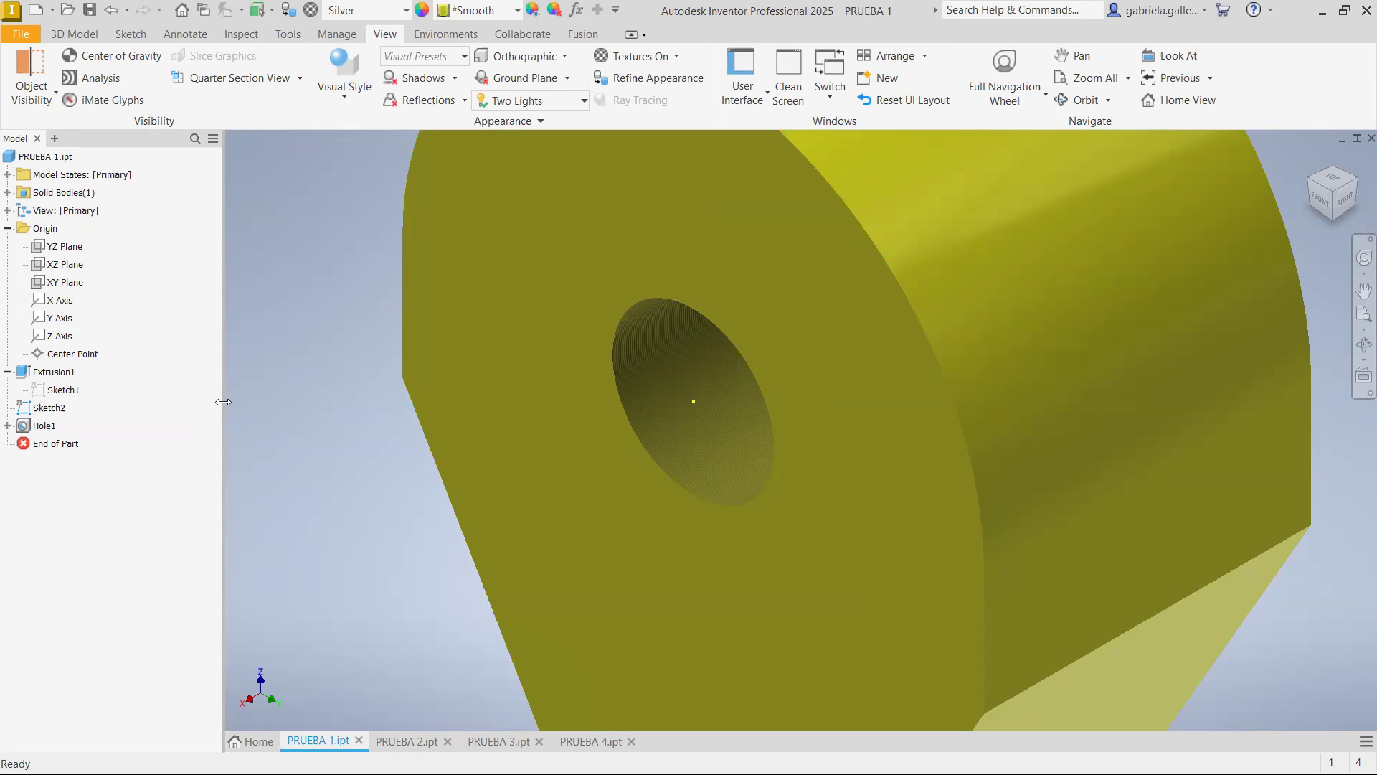
Switch to the PRUEBA 3 part and start a new sketch on the cylinder's flat end face
left_click(392, 743)
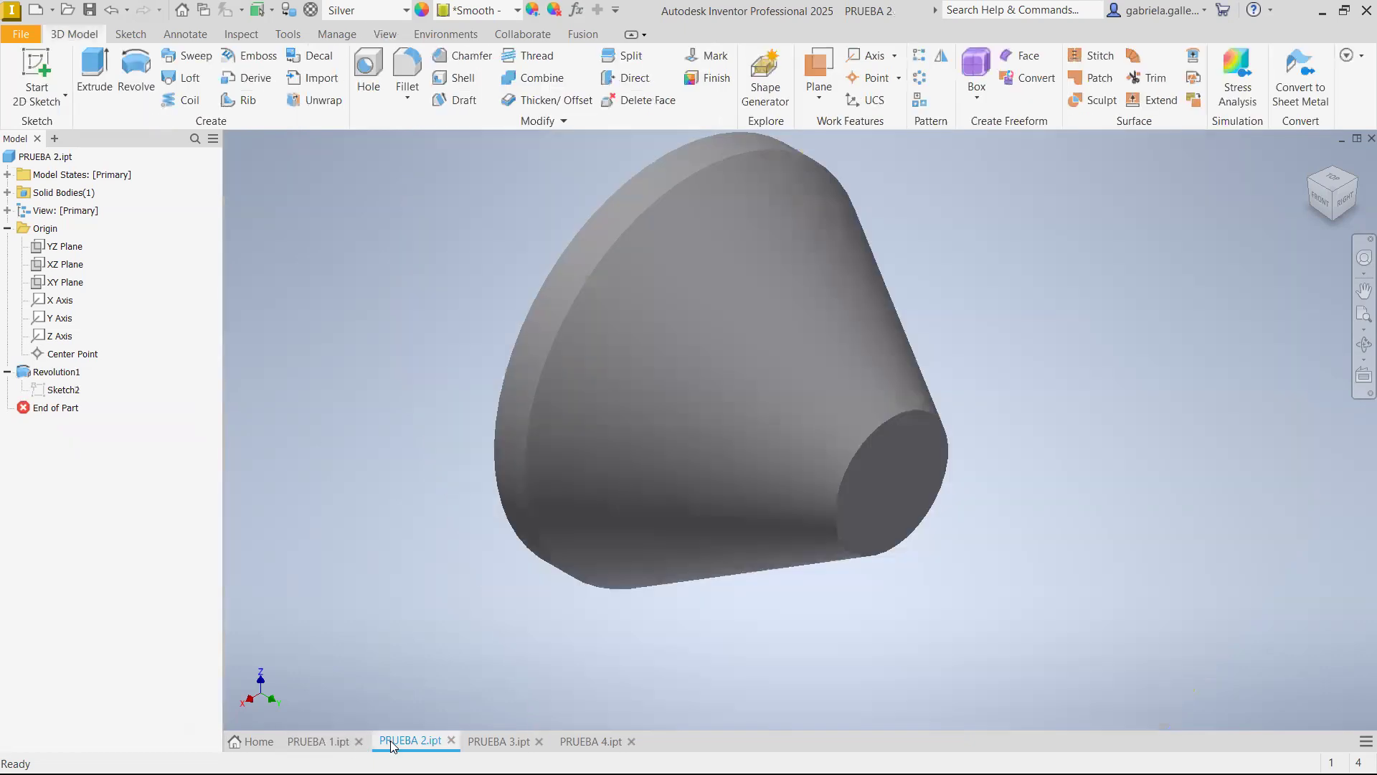
left_click(511, 741)
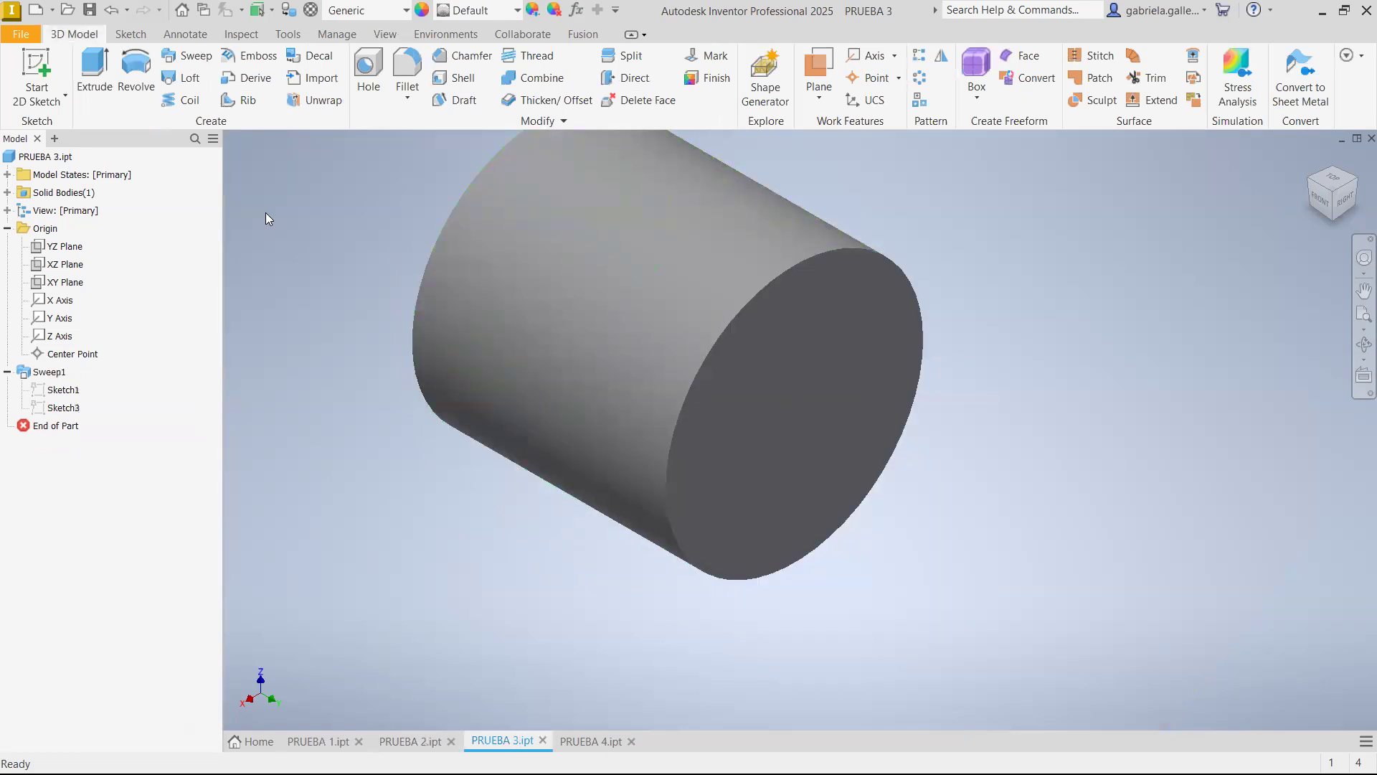
left_click(781, 384)
left_click(829, 378)
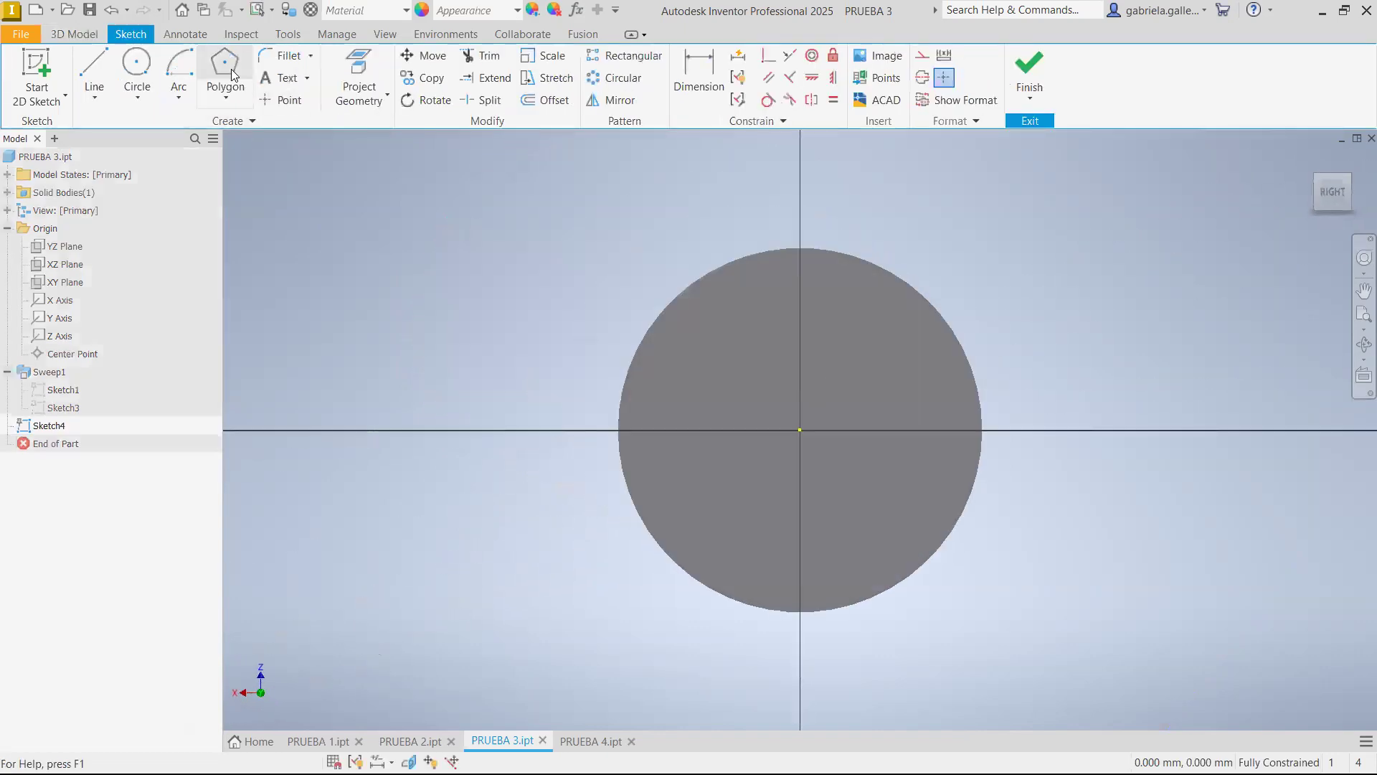
Sketch a circle about 10.7 mm in diameter on the end face and make its centre coincident with the origin
left_click(130, 65)
left_click(739, 381)
left_click(734, 341)
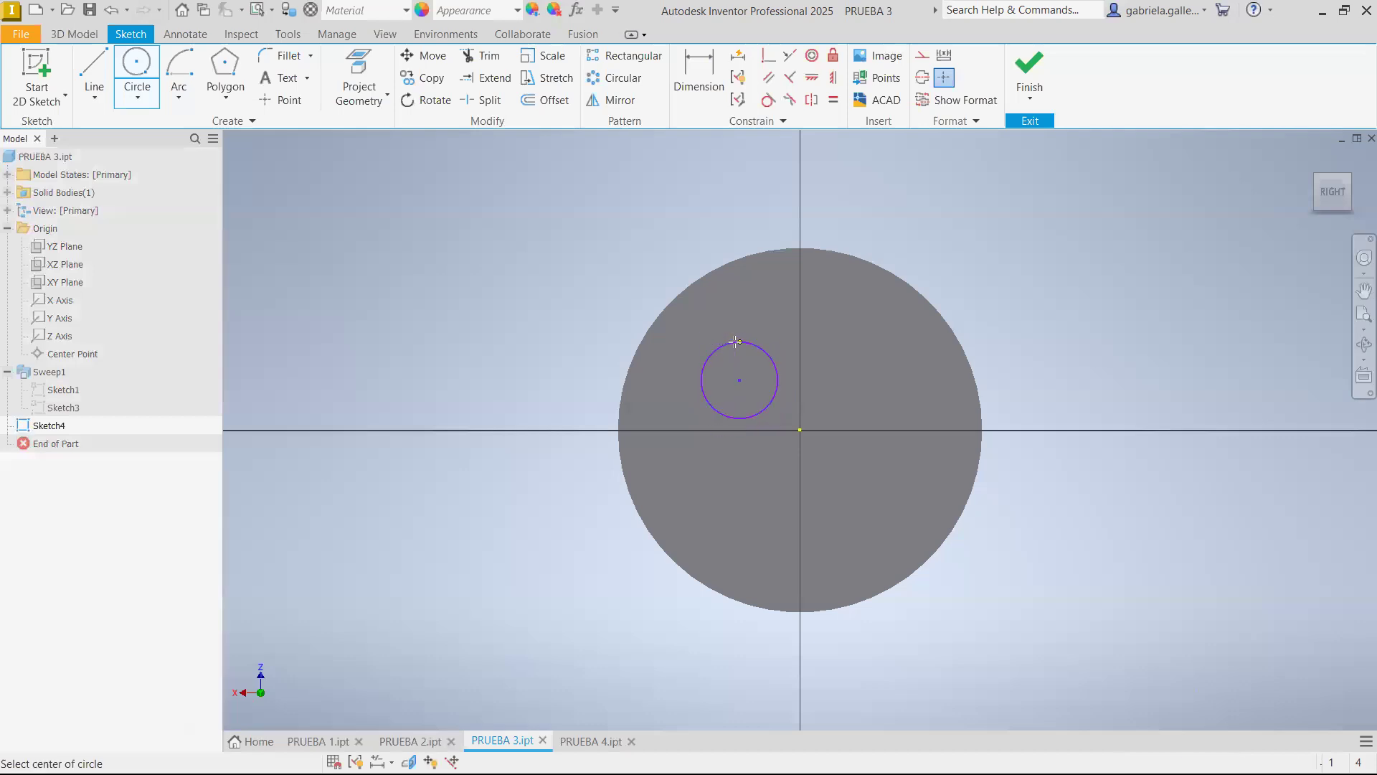
key("Escape")
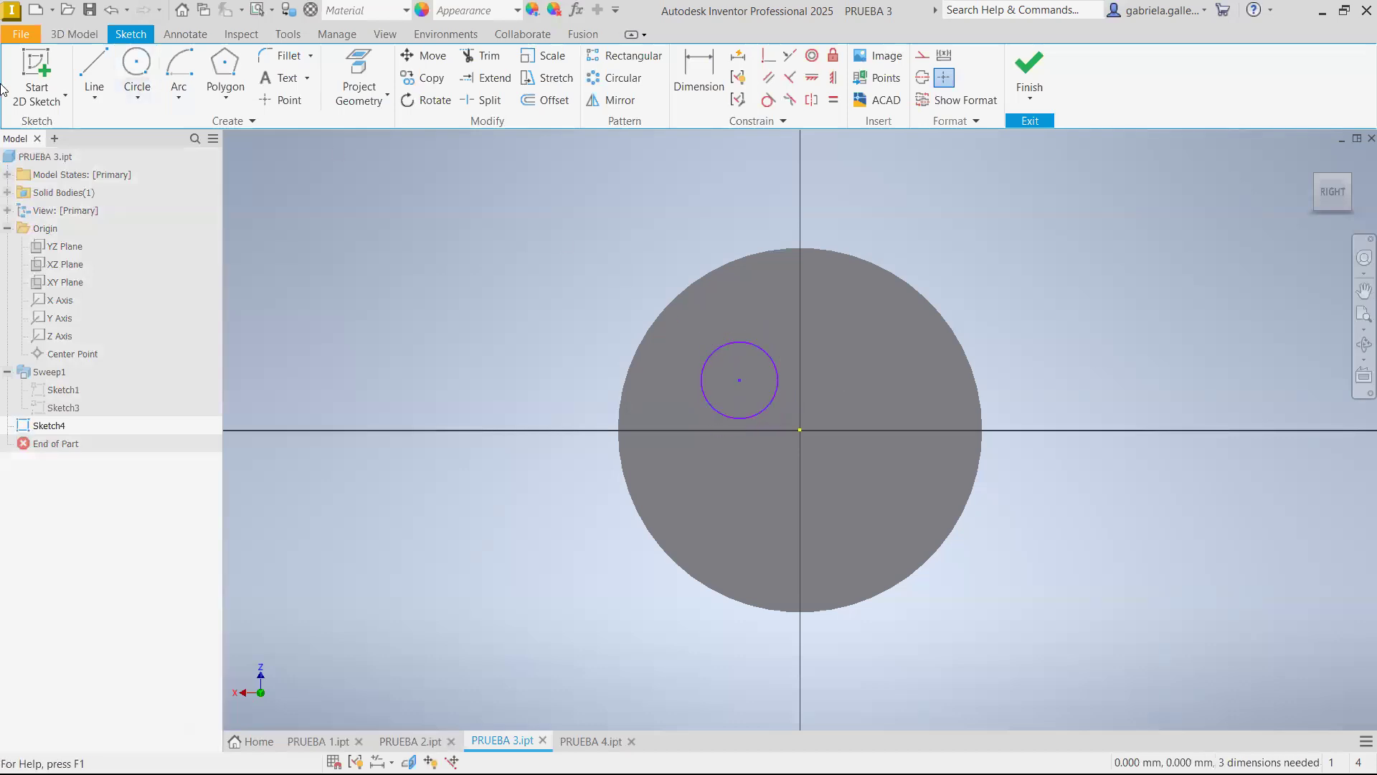
left_click(768, 55)
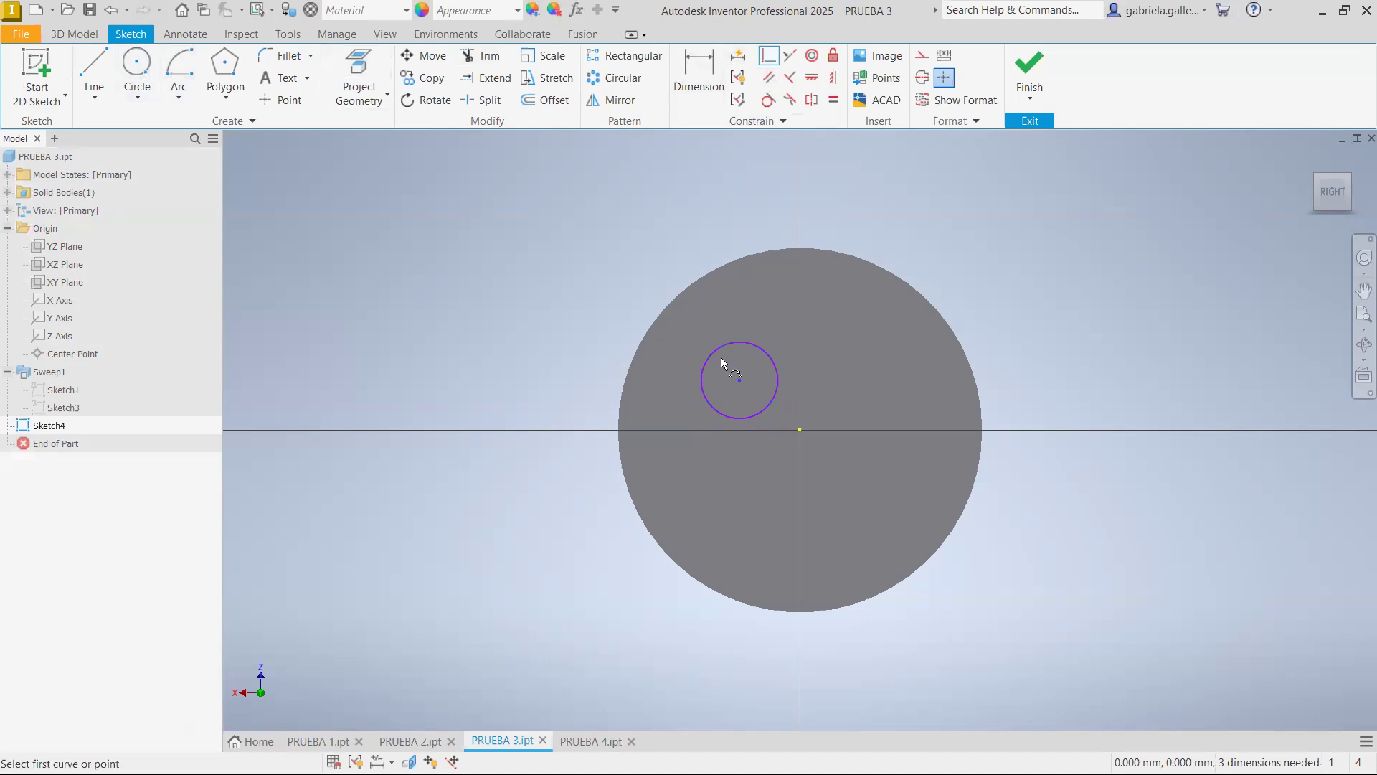
left_click(739, 380)
left_click(800, 430)
key("Escape")
Dimension the circle's diameter as 25 mm and finish the sketch
left_click(694, 97)
left_click(826, 408)
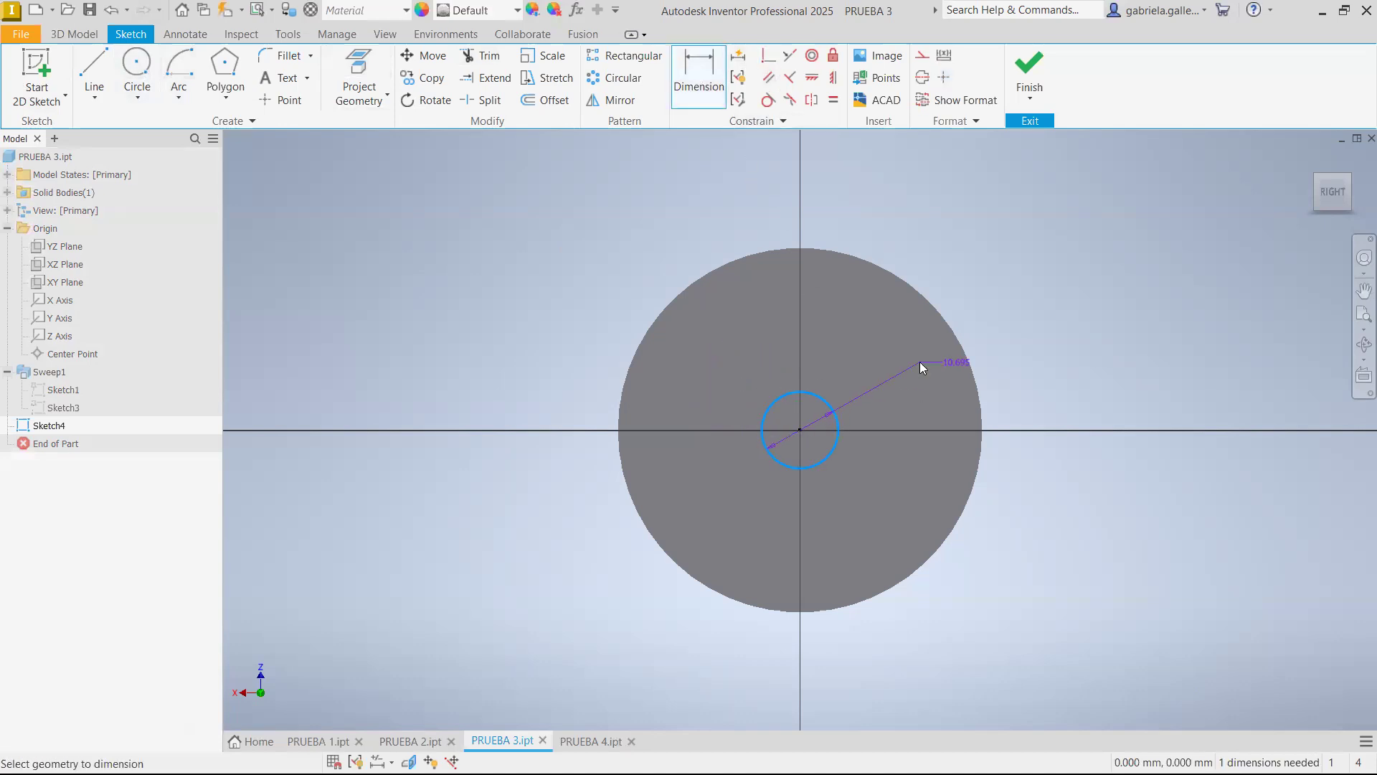
left_click(920, 361)
type("2")
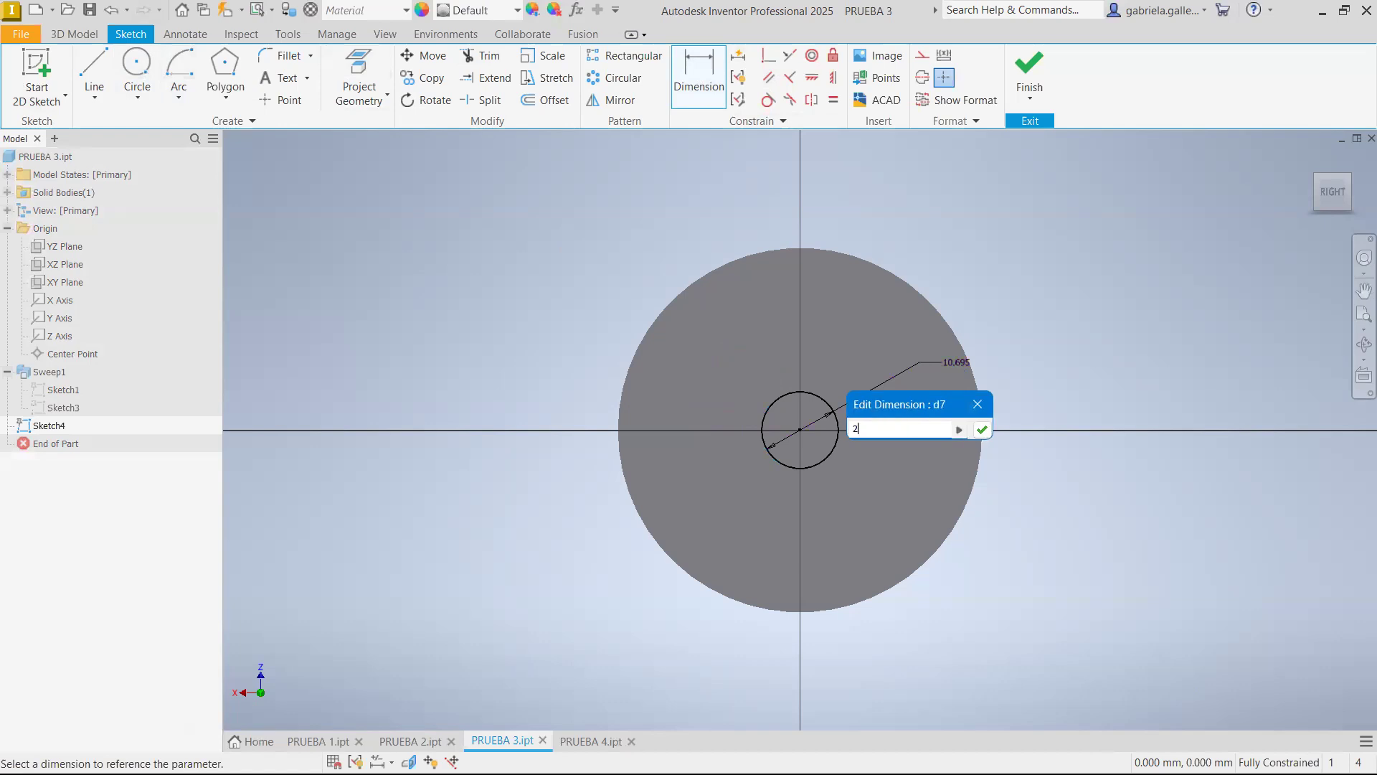
type("5")
key("Return")
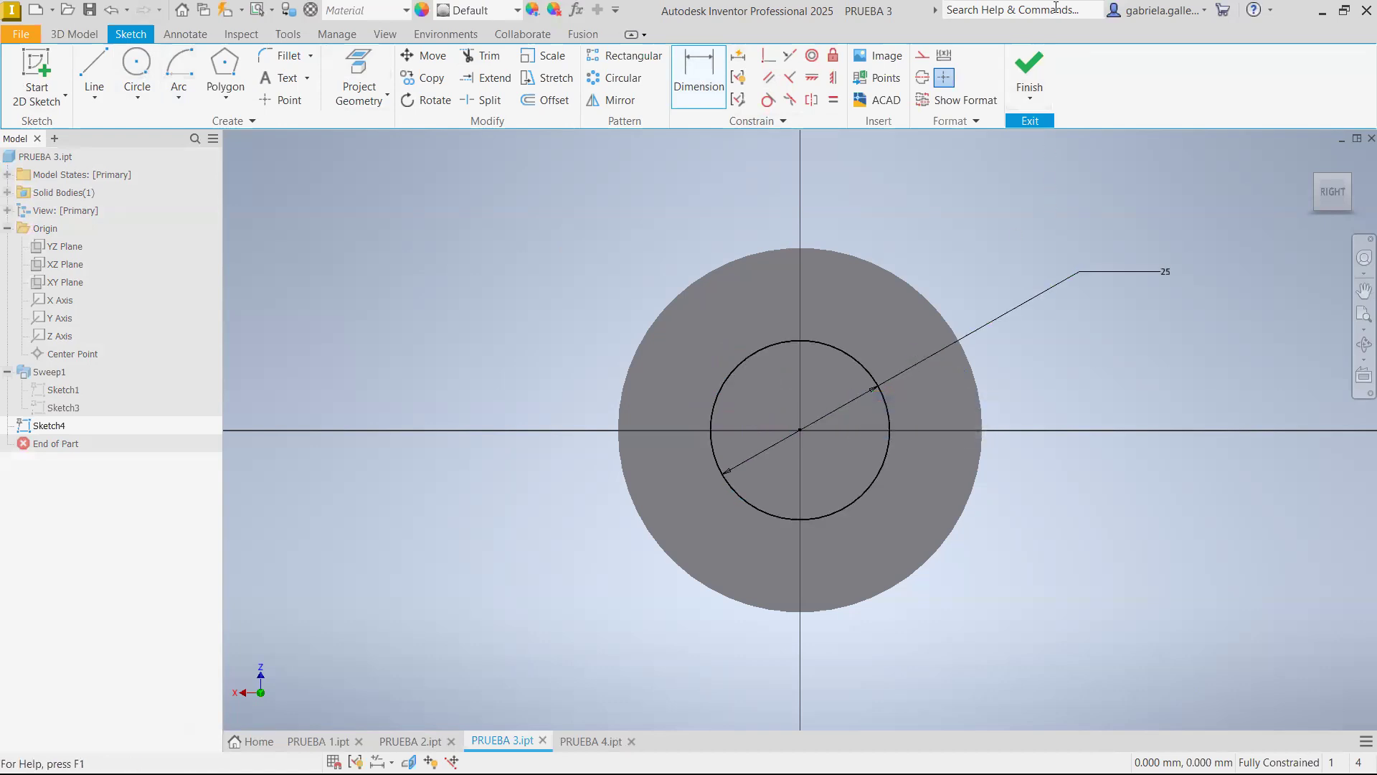
left_click(1030, 72)
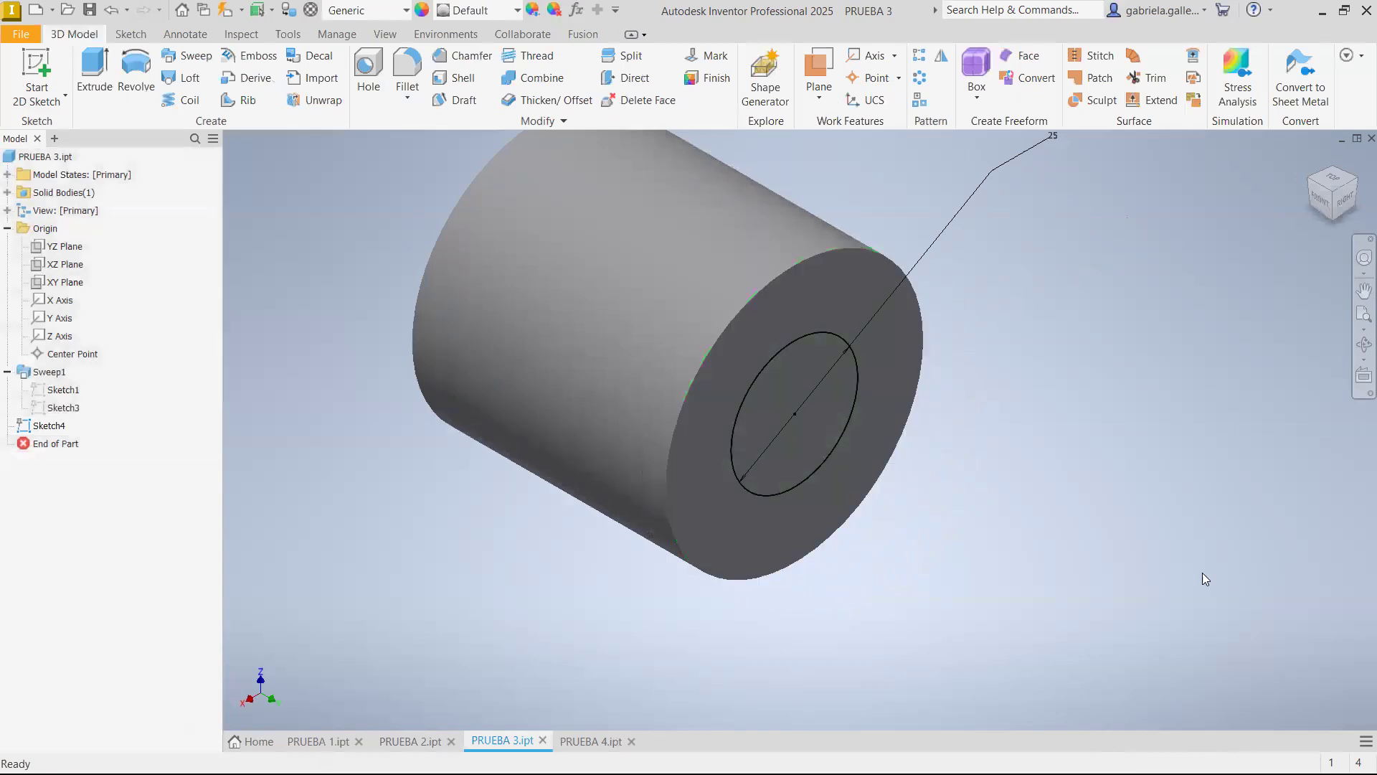
Set up the 25 mm circle's extrusion as a cut into the cylinder through all, and check its preview from both ends
left_click(100, 71)
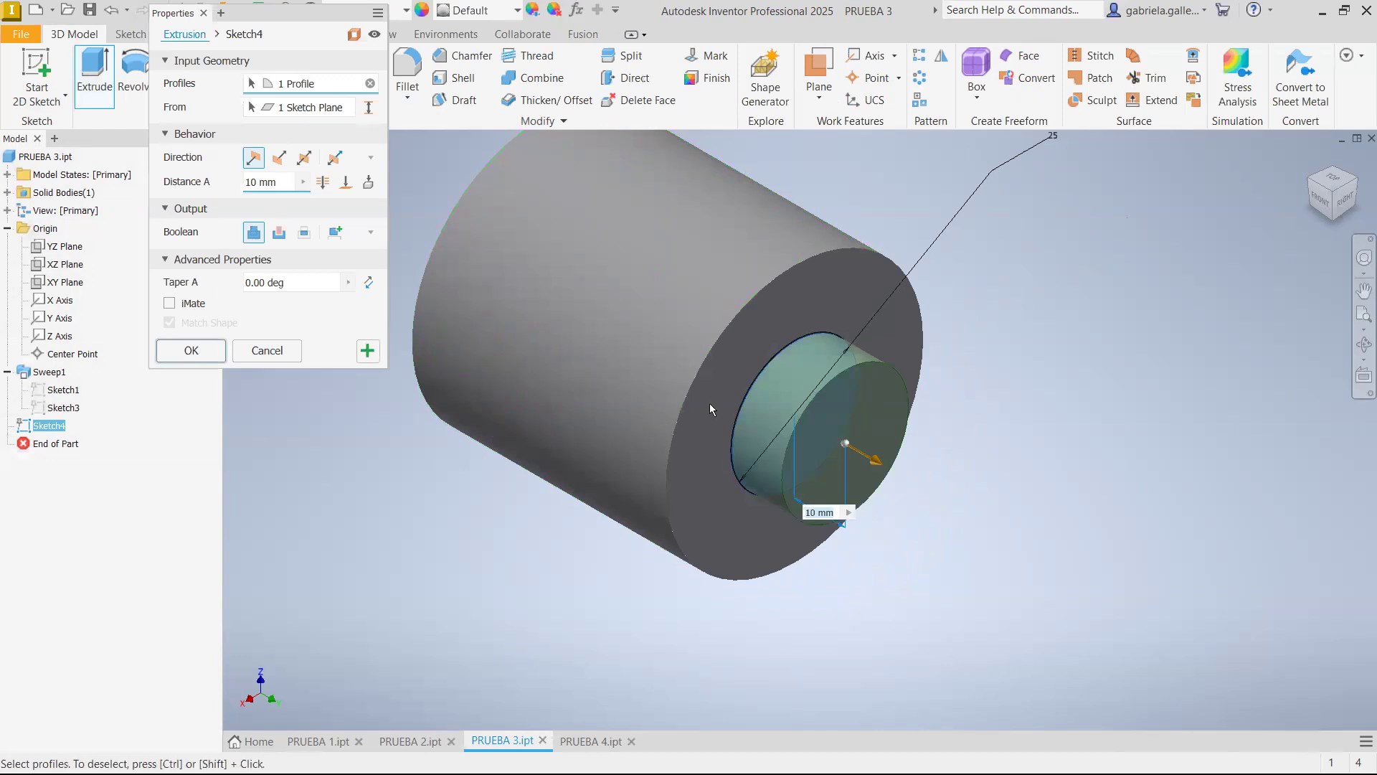
left_click(282, 157)
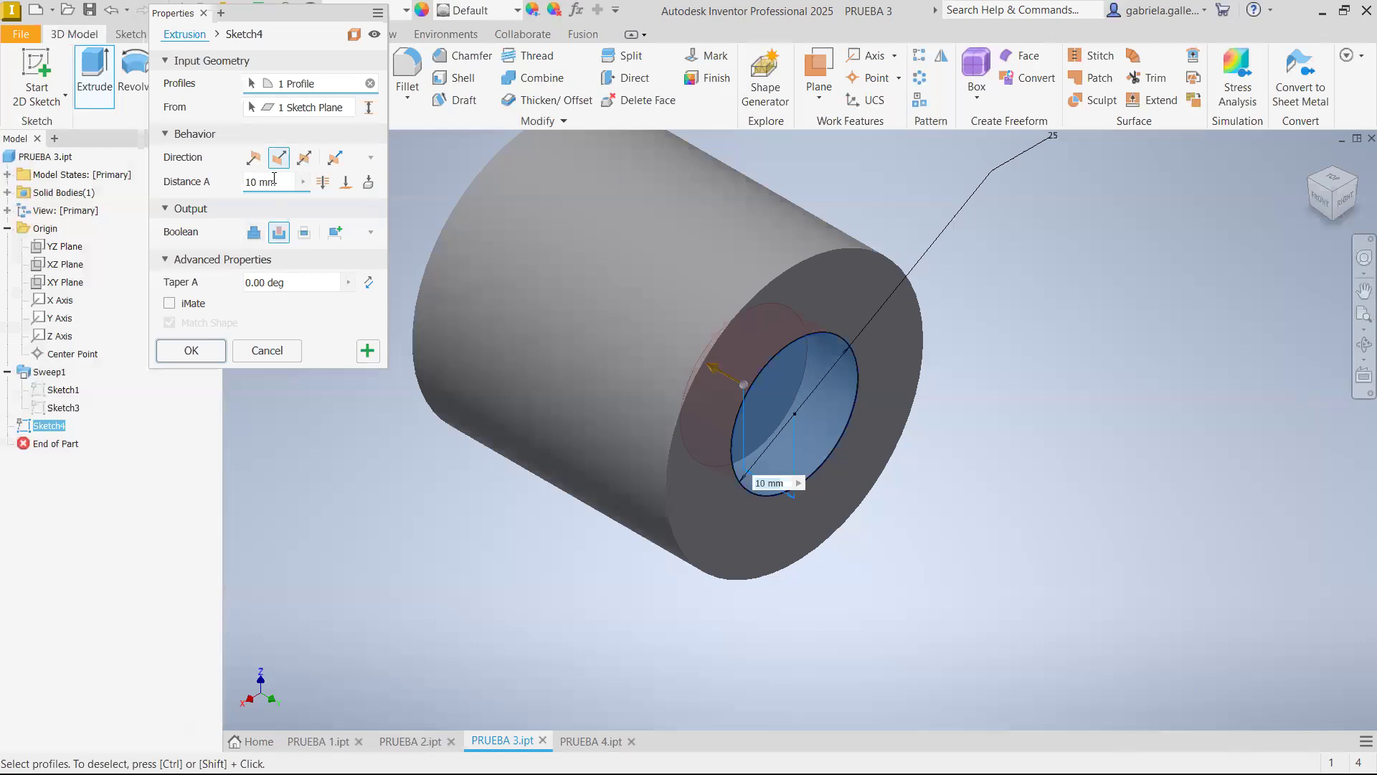
left_click(322, 183)
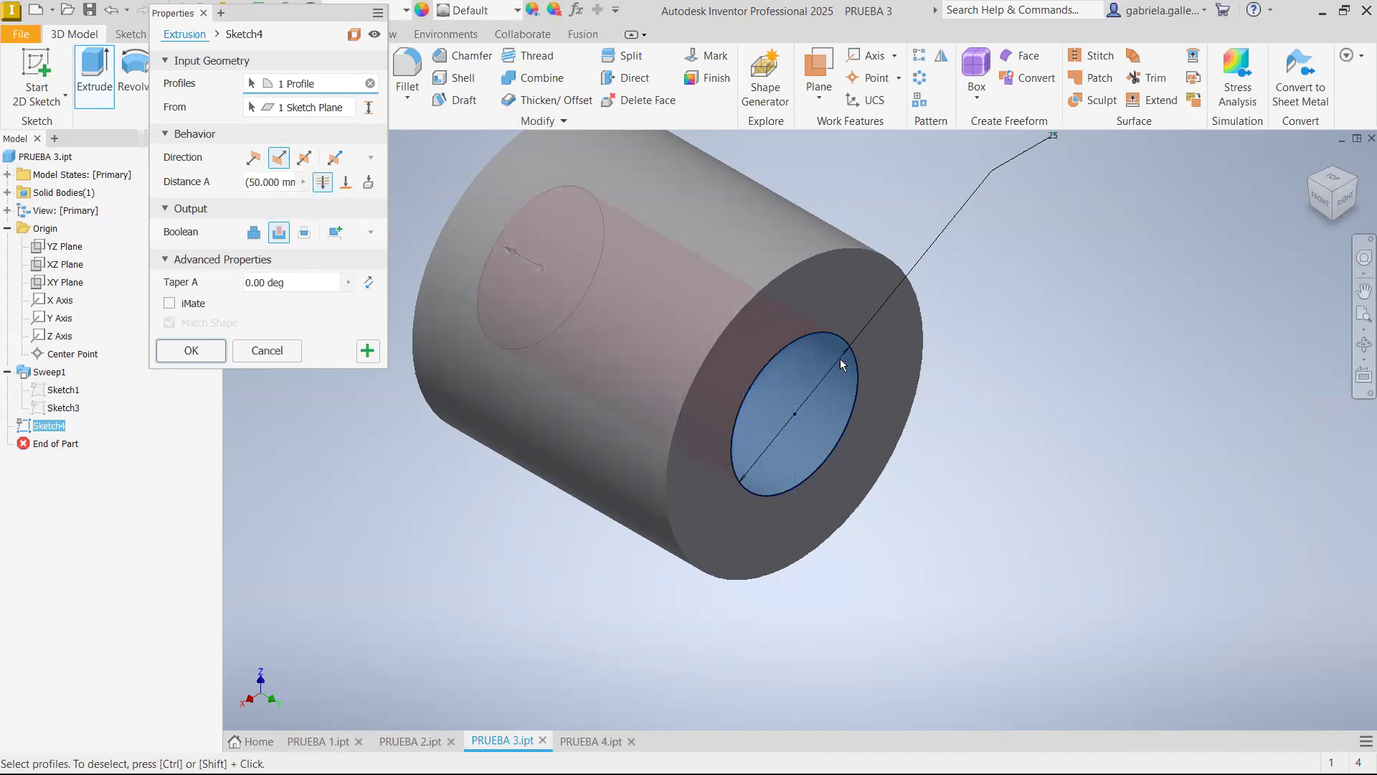
left_click(1309, 185)
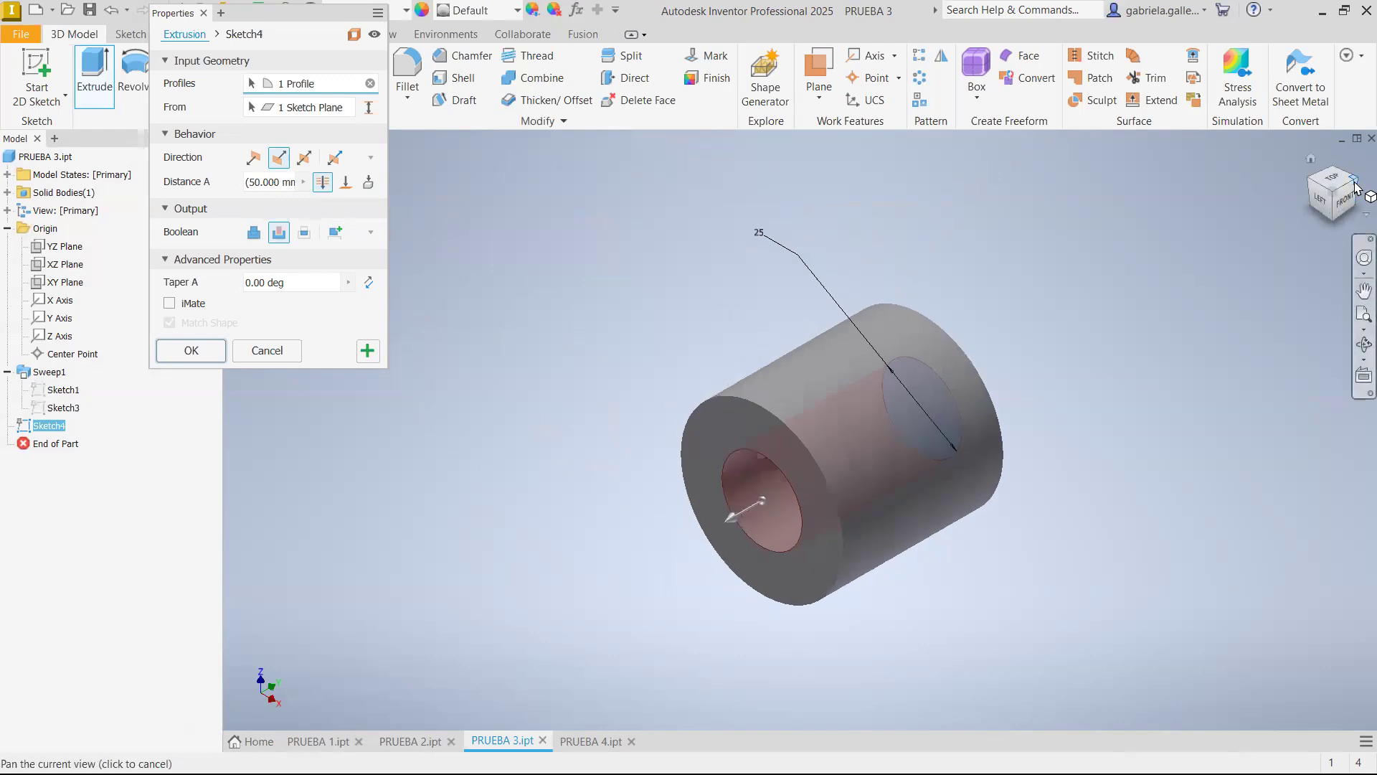
left_click(1355, 188)
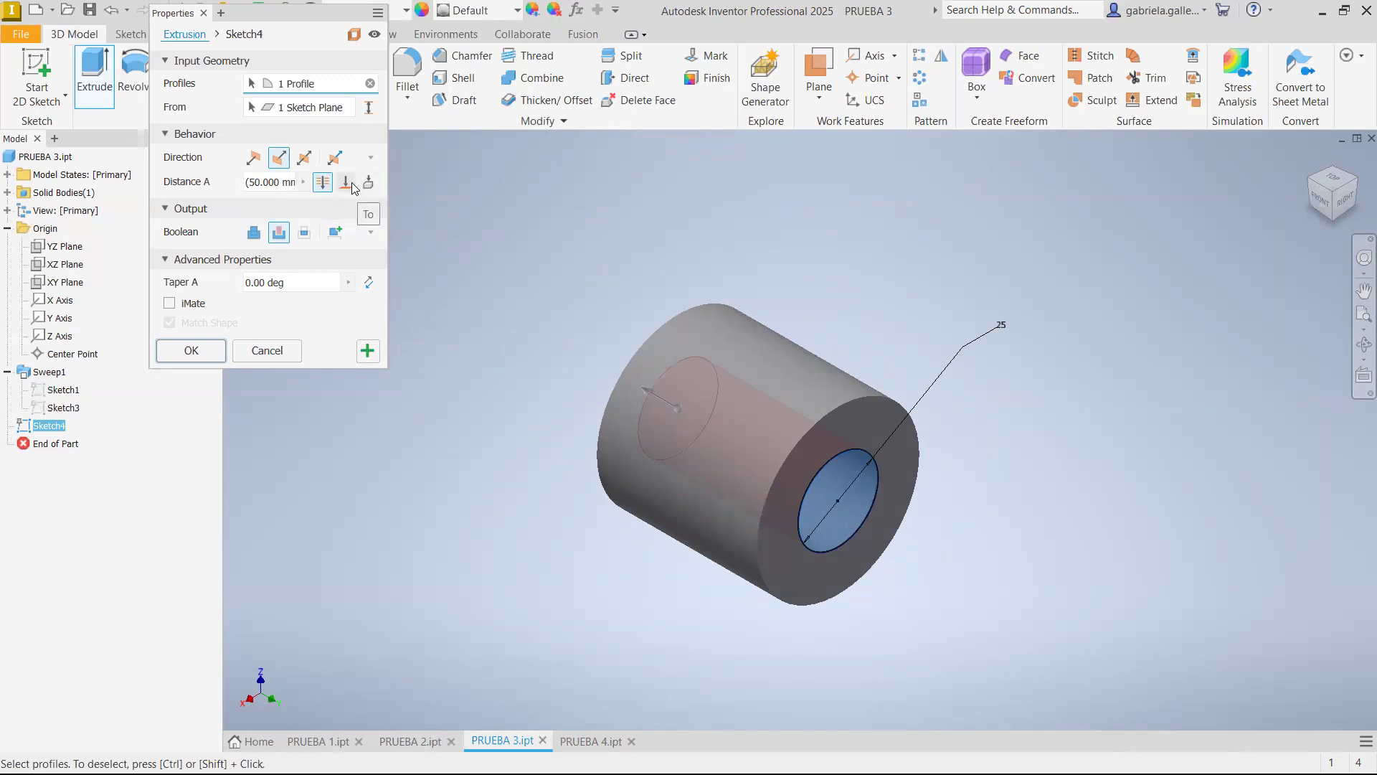
Set the cut's depth to 20 mm instead of Through All and complete the extrusion
left_click(248, 183)
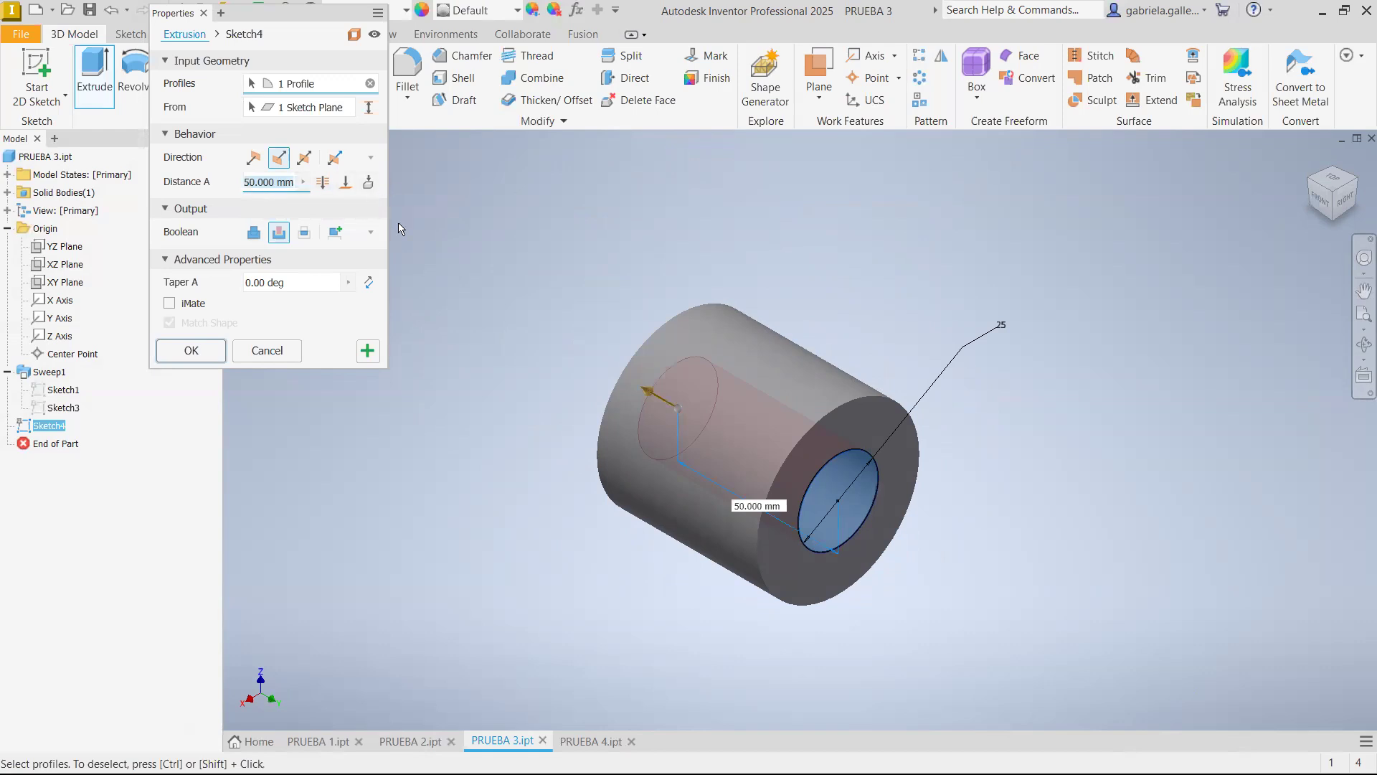
type("20")
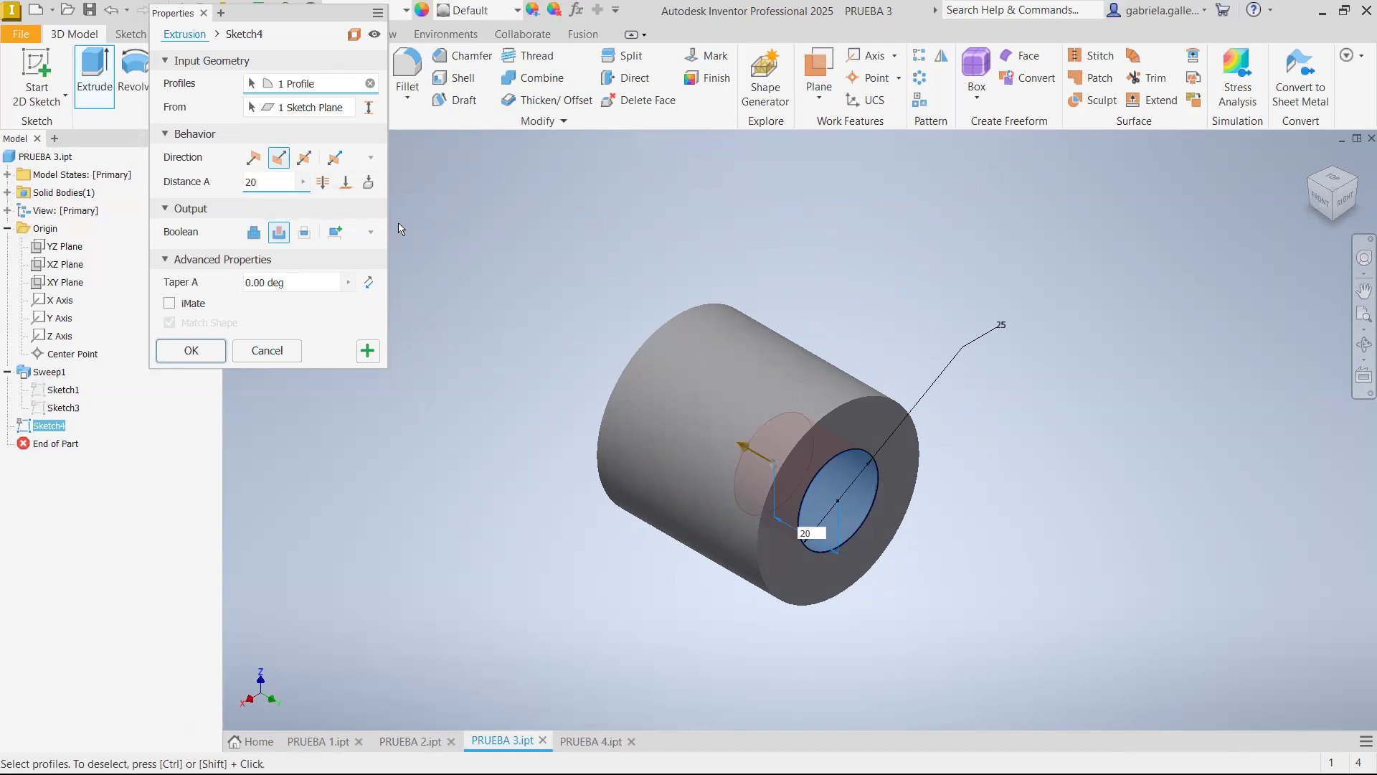
left_click(185, 350)
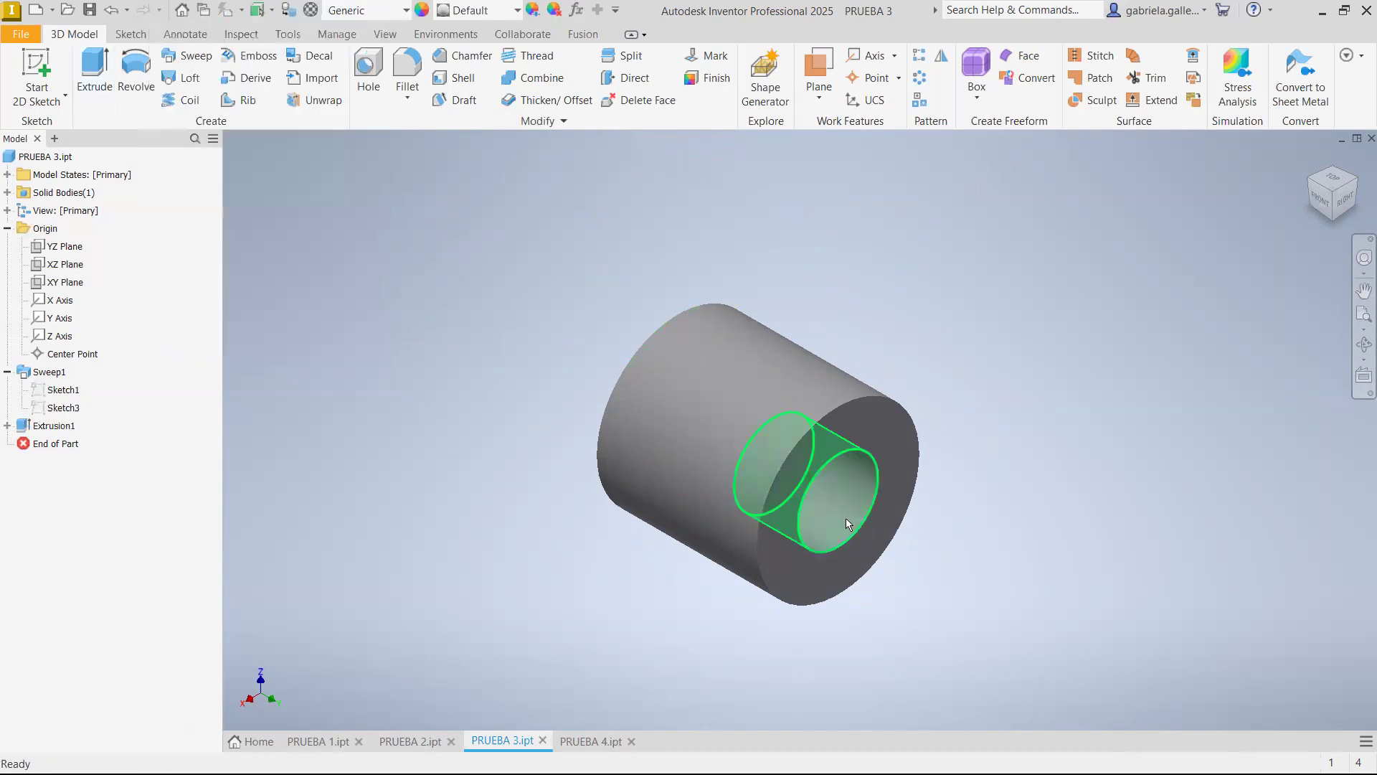
middle_click_drag(845, 489, 847, 437)
scroll(600, 352, "down", 3)
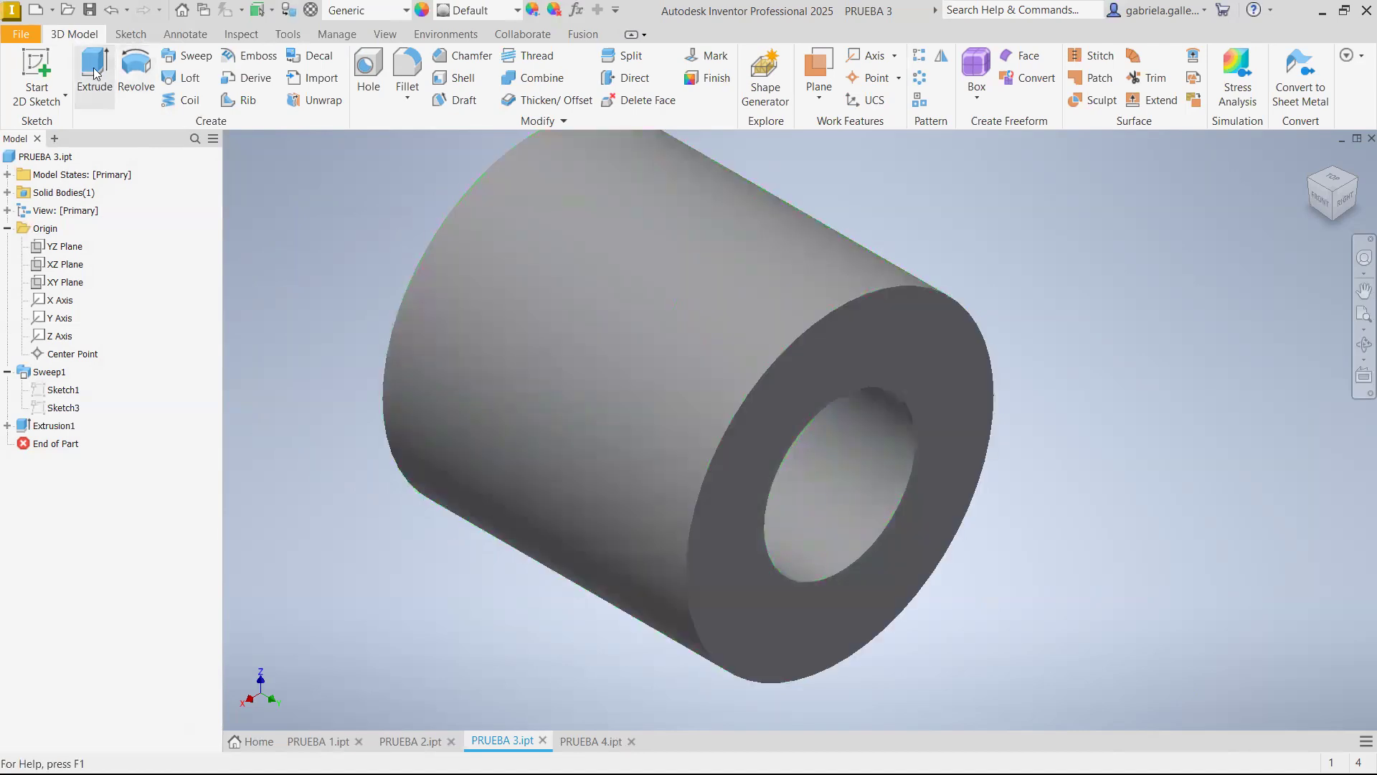
Show the cut extrusion's sketch in the model tree, and reopen the feature to review its settings without changing them
left_click(8, 426)
right_click(57, 444)
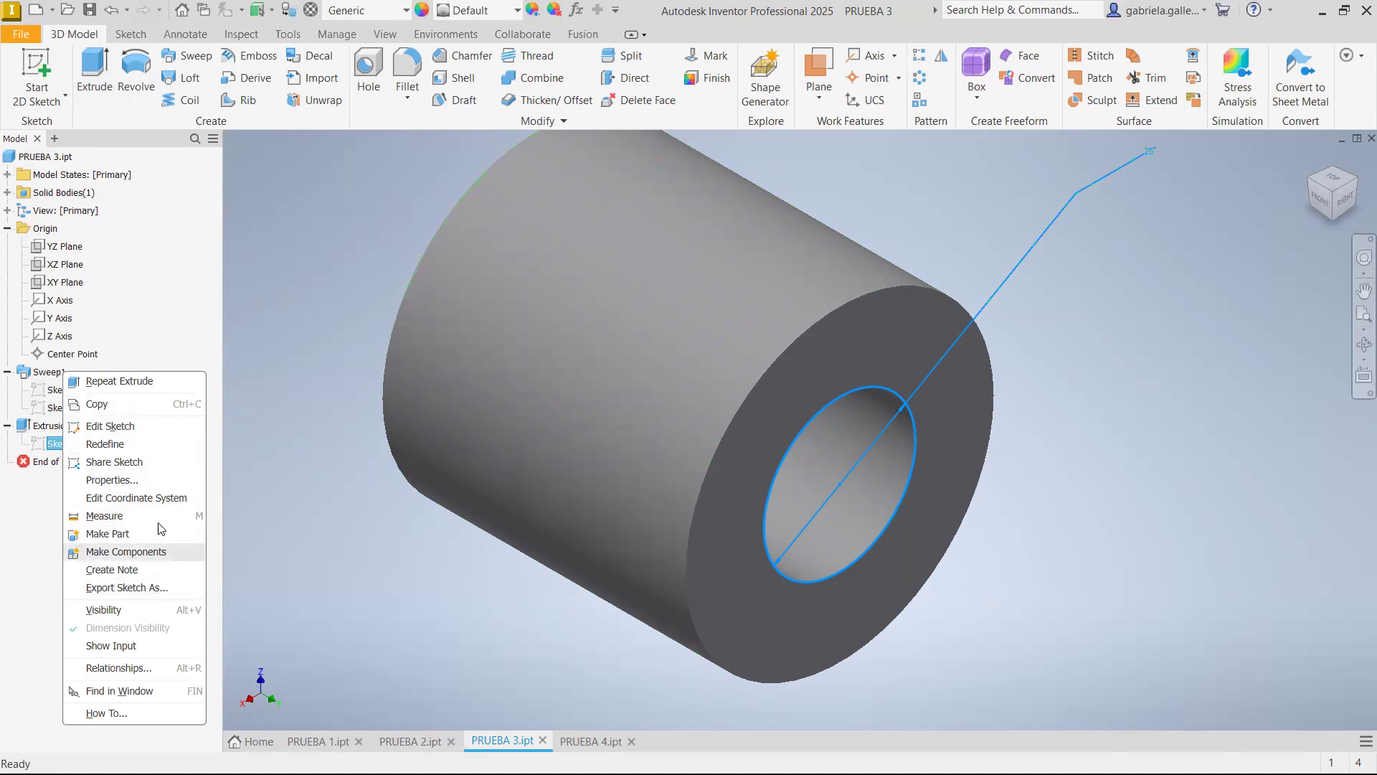
left_click(27, 571)
left_click(65, 426)
right_click(70, 426)
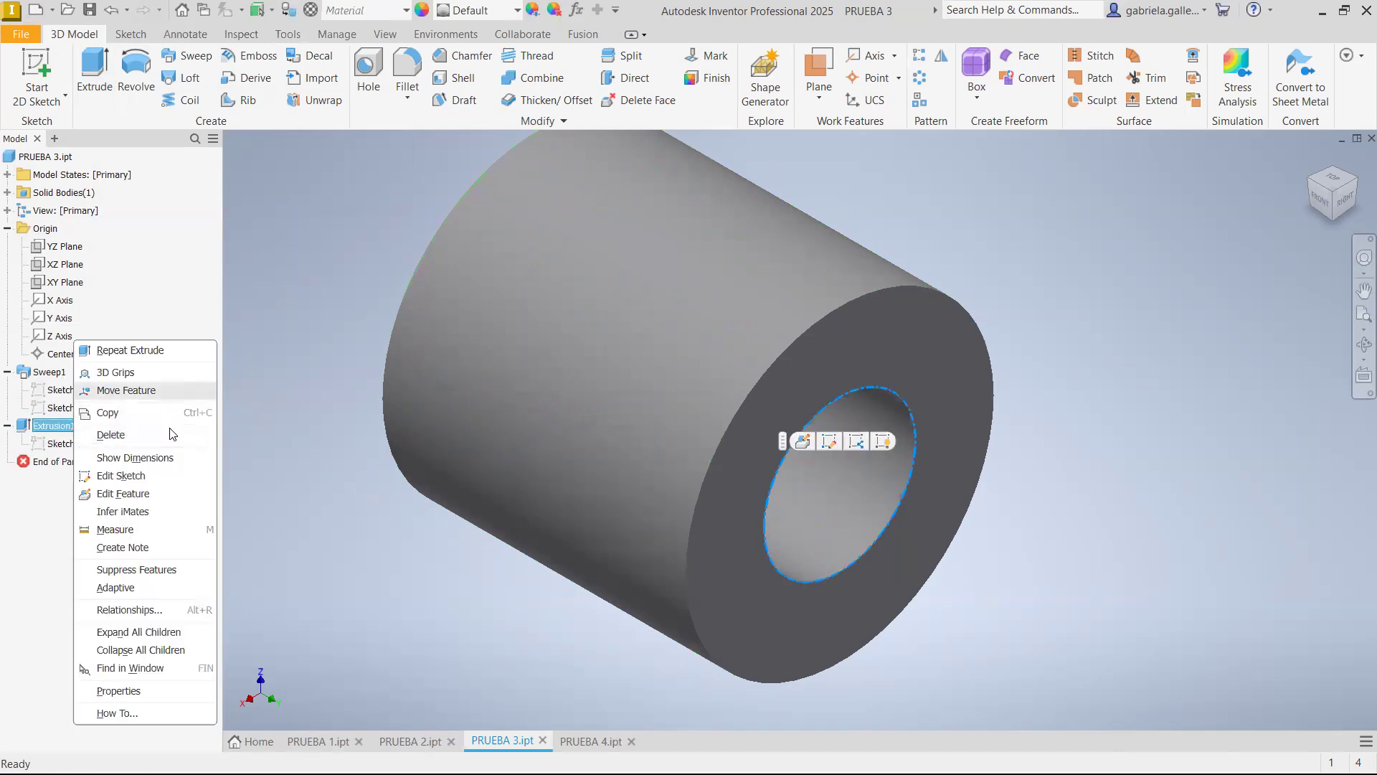
left_click(161, 492)
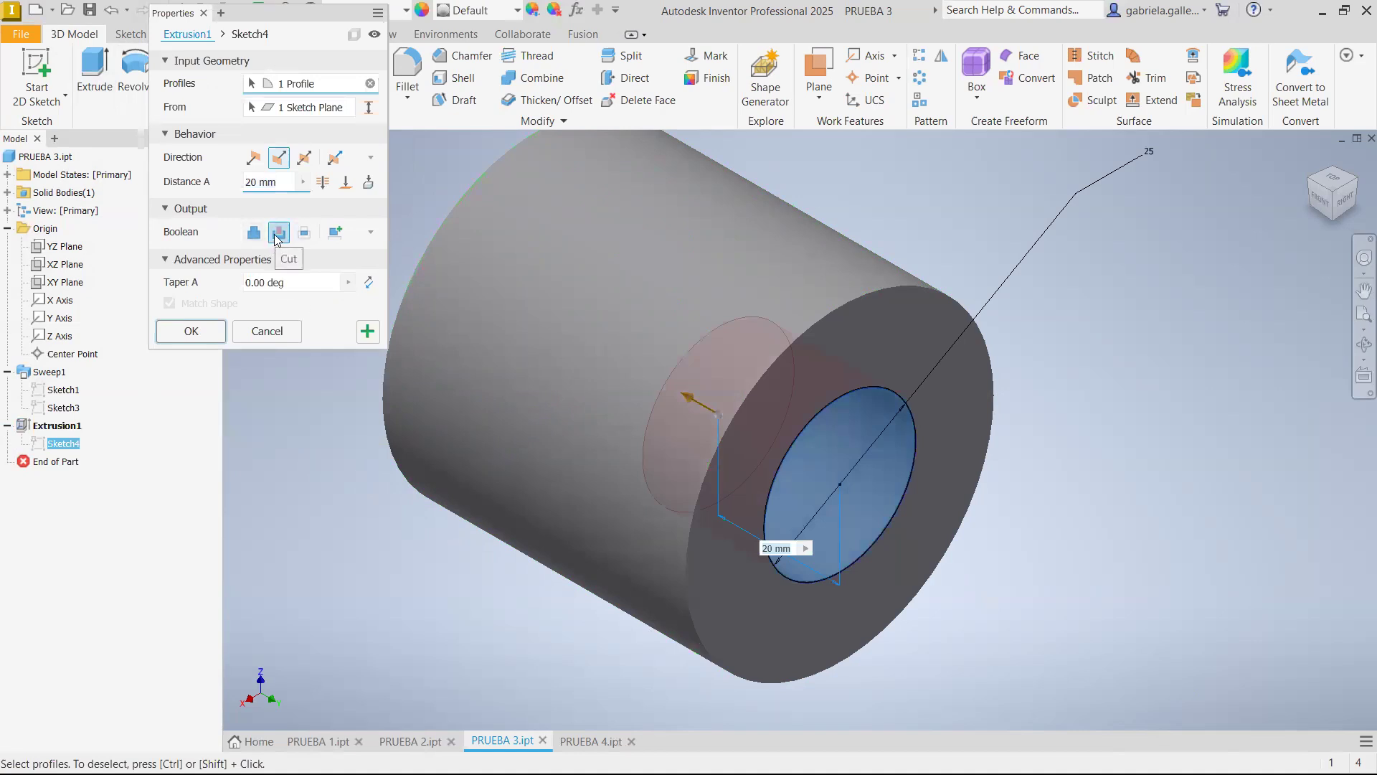
left_click(217, 336)
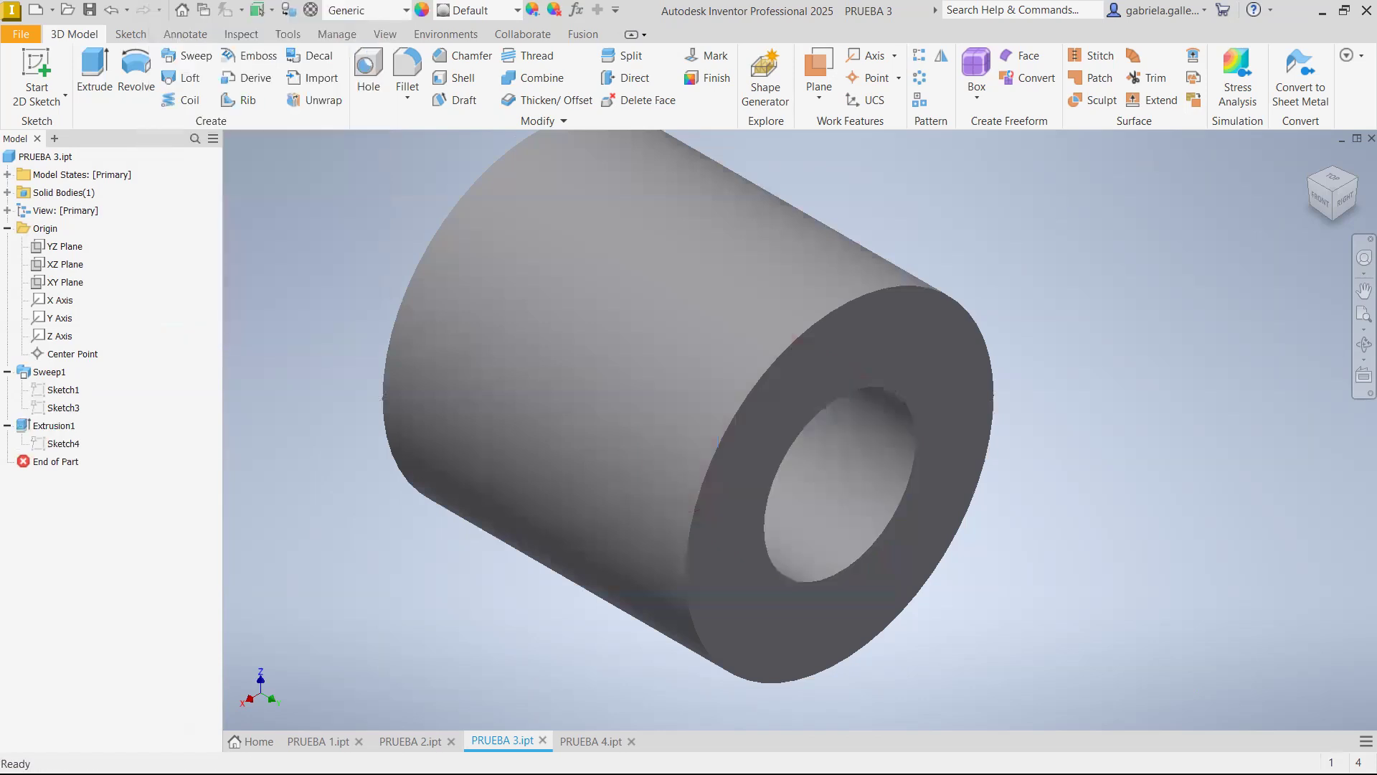
Compare the hole in PRUEBA 1 with the extruded cut in PRUEBA 3
left_click(319, 742)
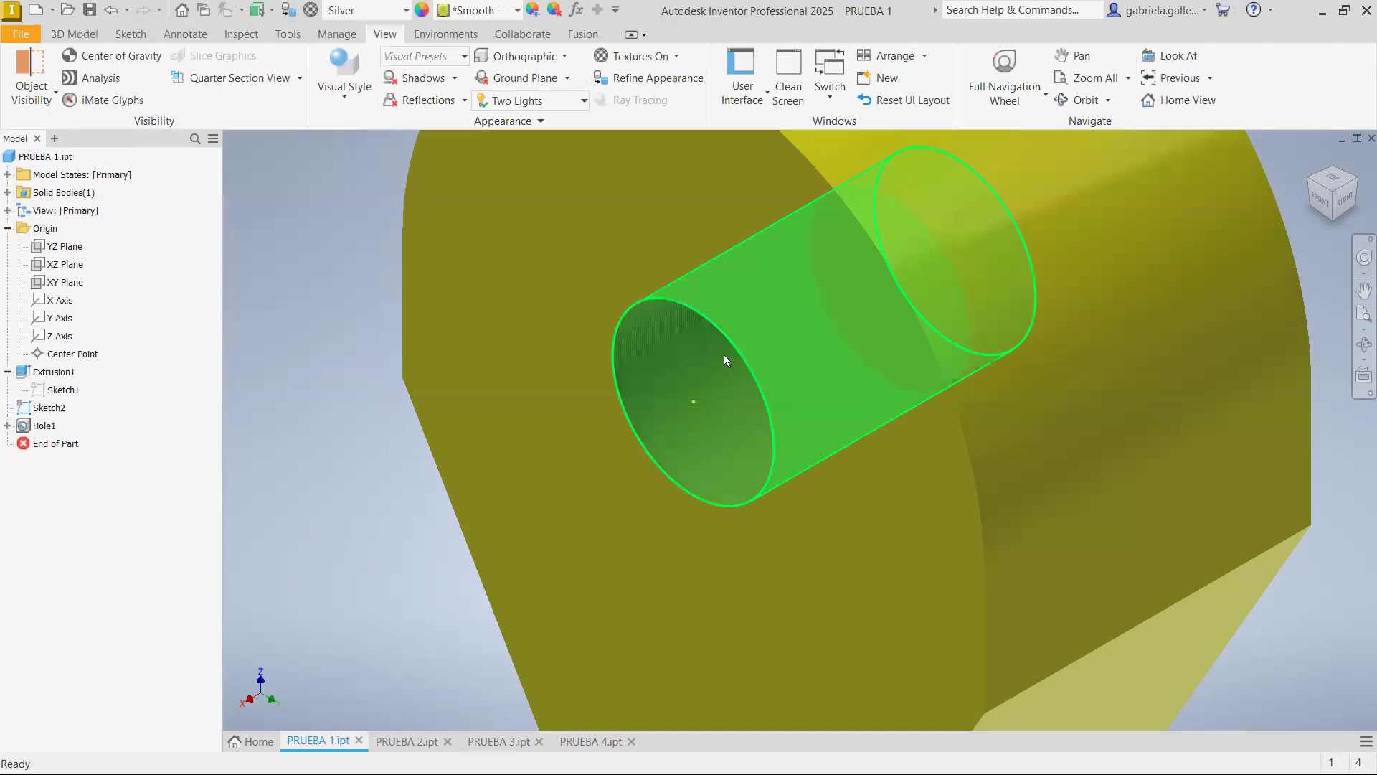
left_click(496, 740)
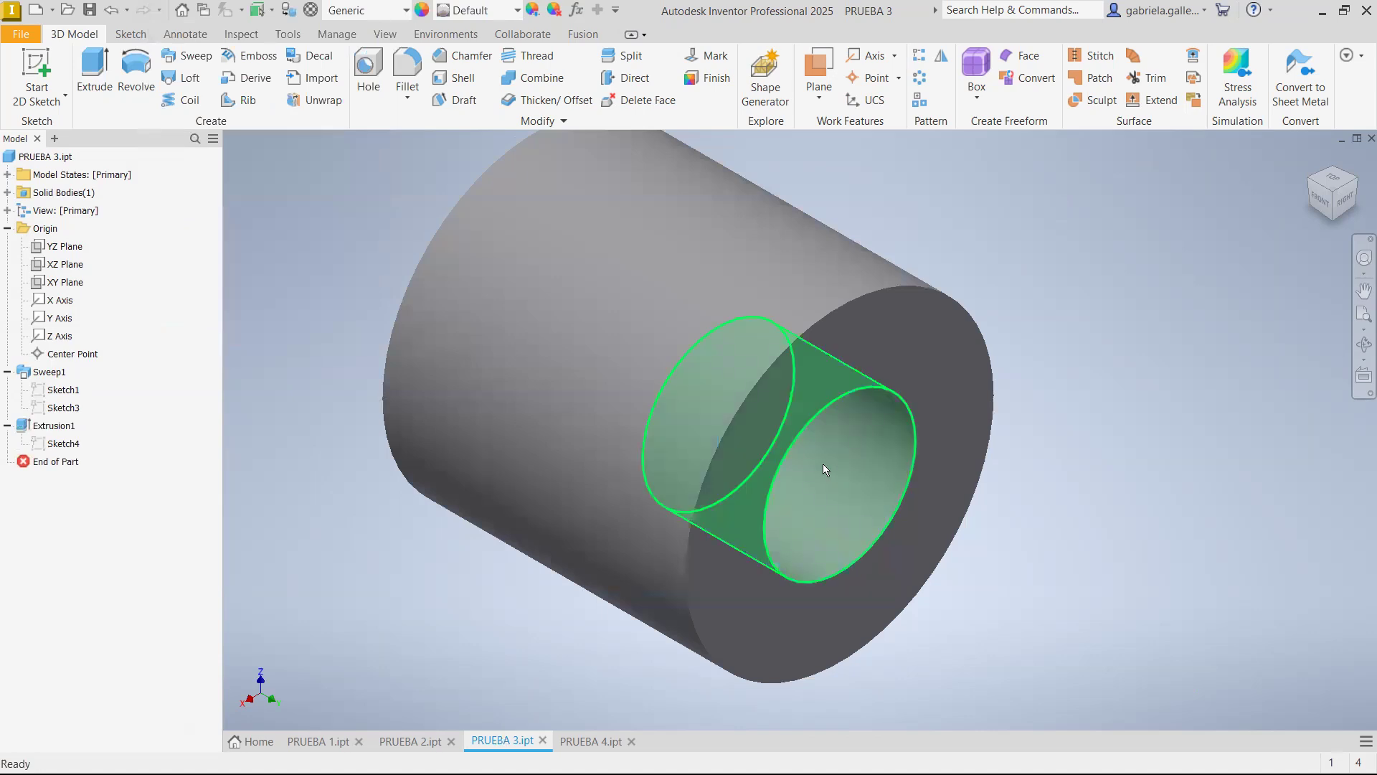
mouse_move(823, 464)
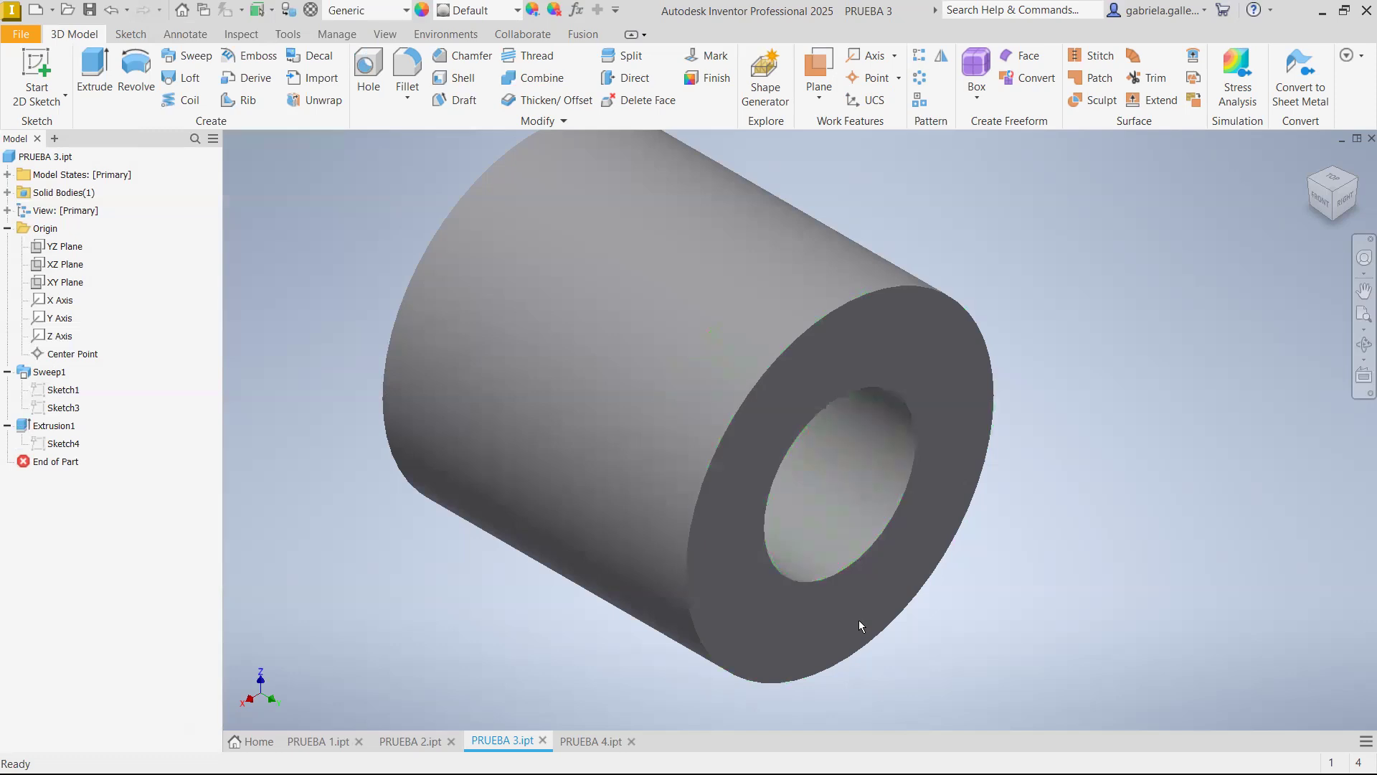
Look over the PRUEBA 4 and PRUEBA 2 parts and return to PRUEBA 4
left_click(585, 741)
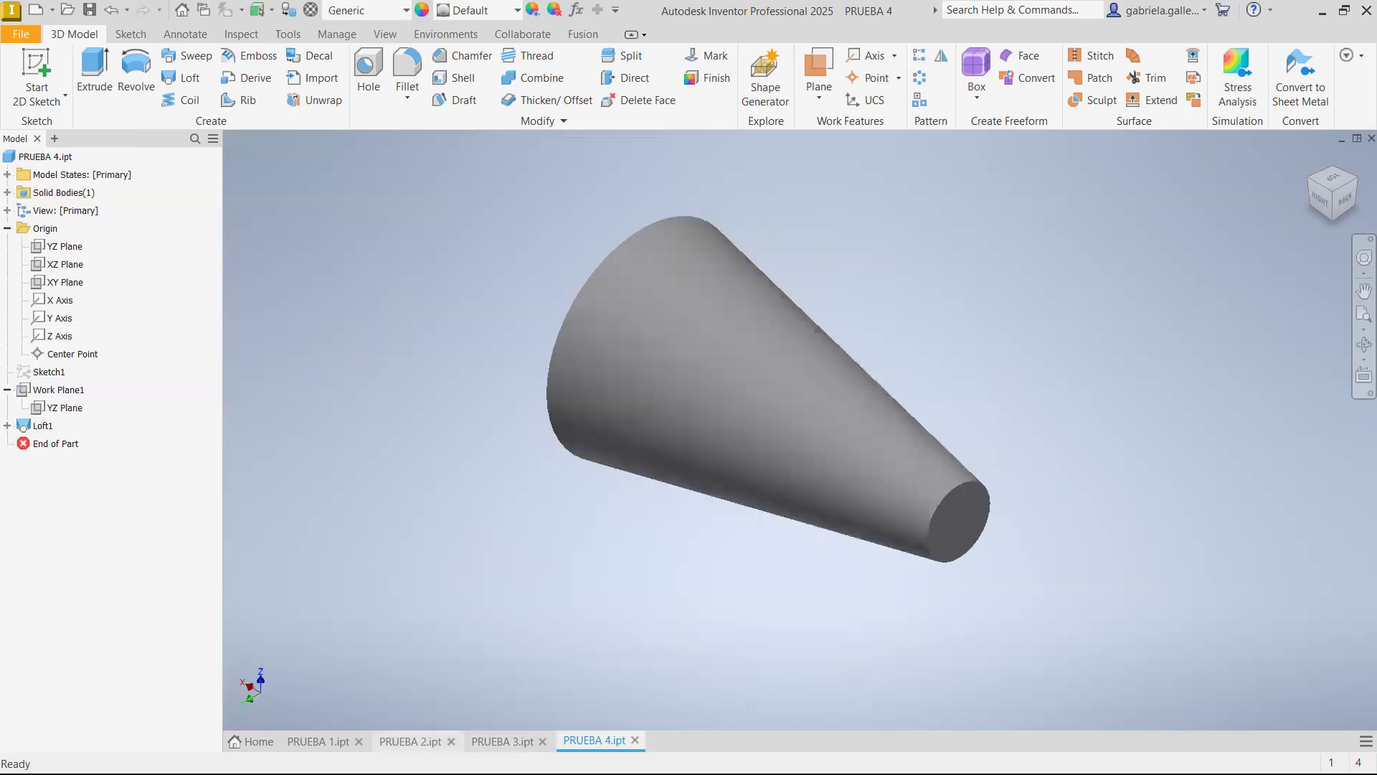
left_click(420, 738)
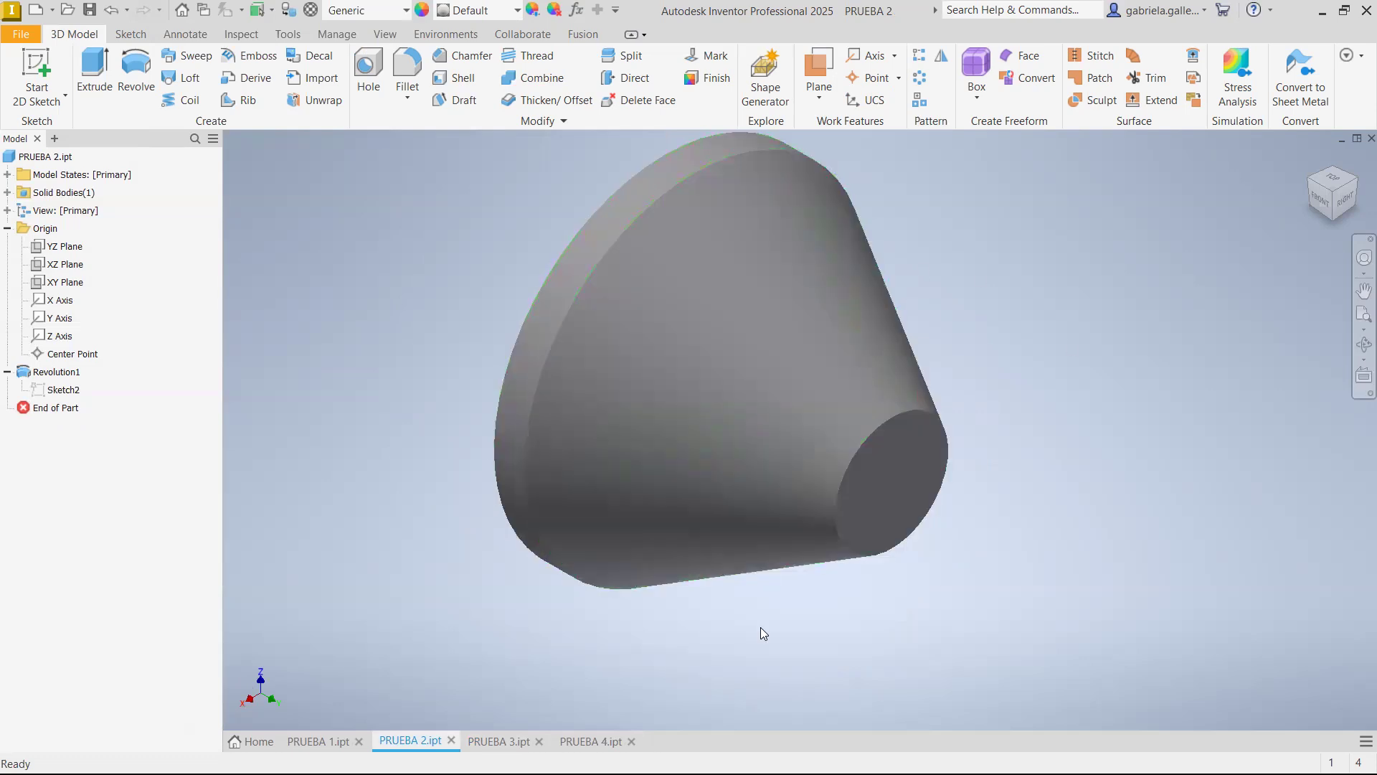
left_click(593, 742)
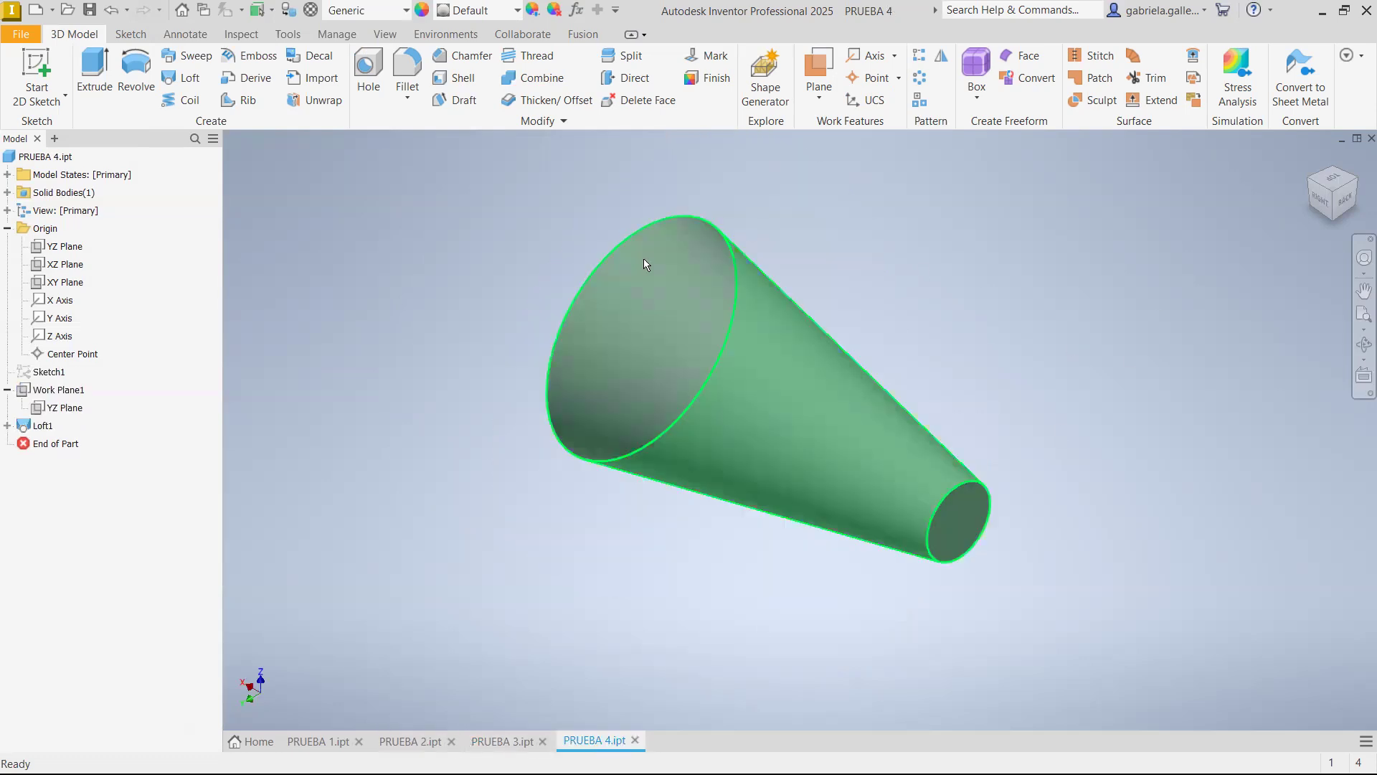